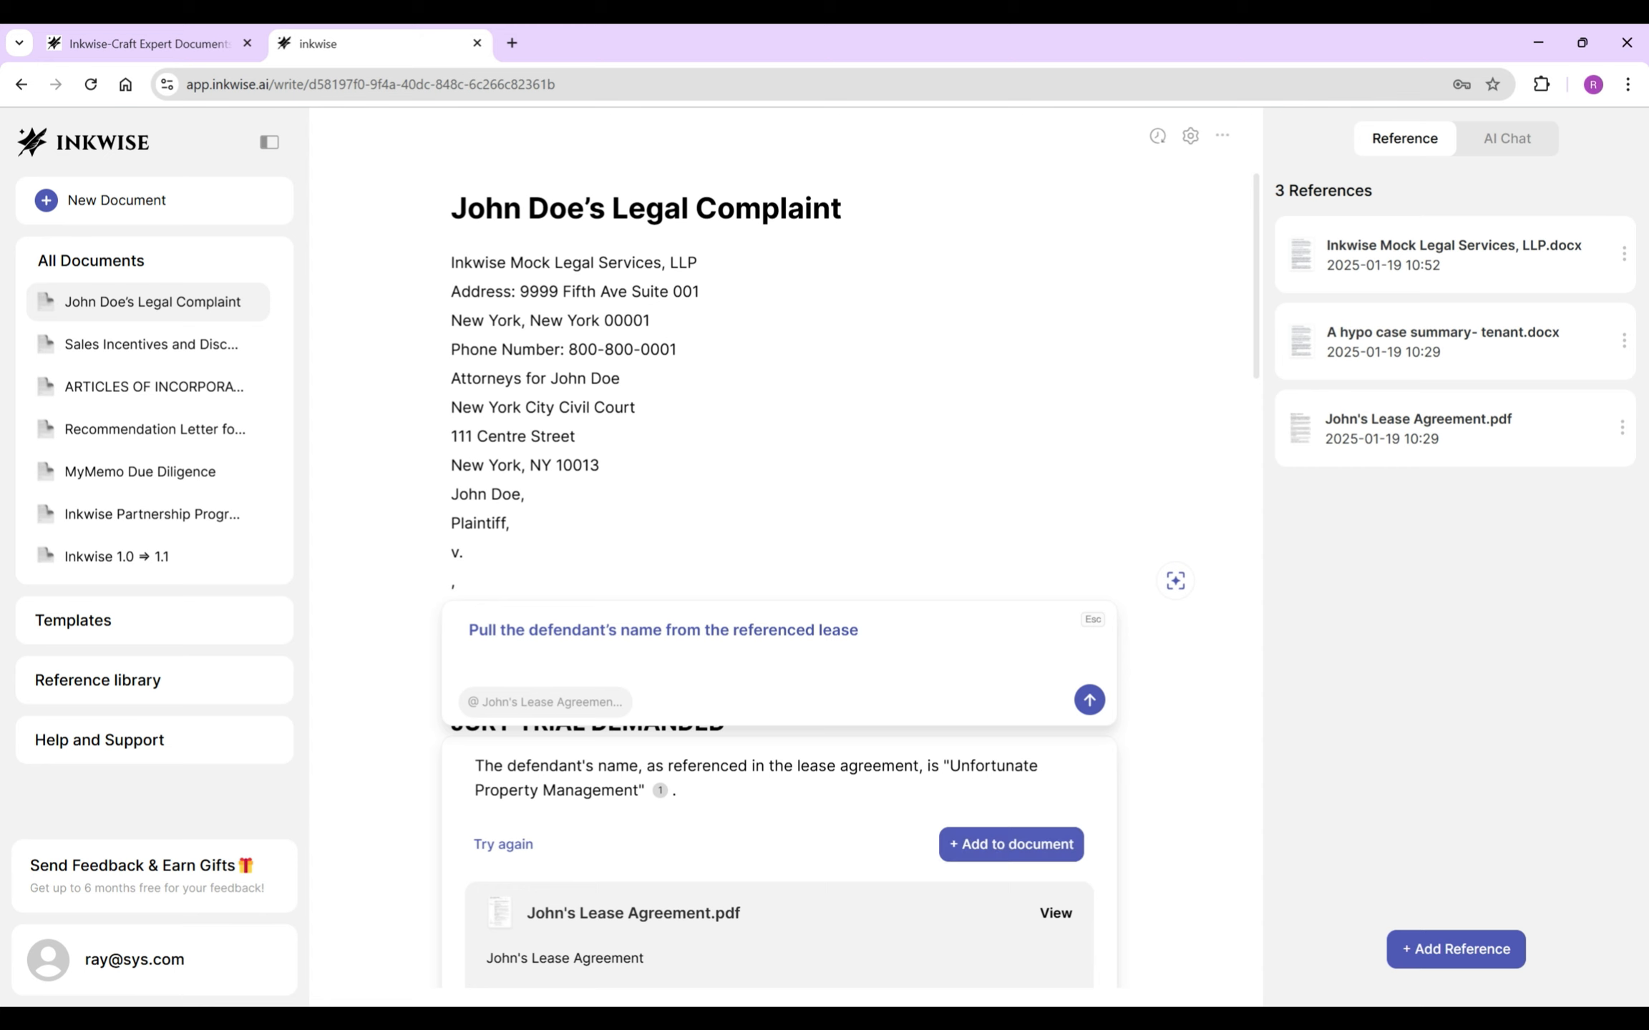
# - Trim the inserted AI answer so the line after v. reads only 'Unfortunate Property Management,'
pyautogui.moveTo(914, 611); pyautogui.dragTo(451, 610)
pyautogui.press('BackSpace')
pyautogui.press('Delete')
pyautogui.press('Delete')
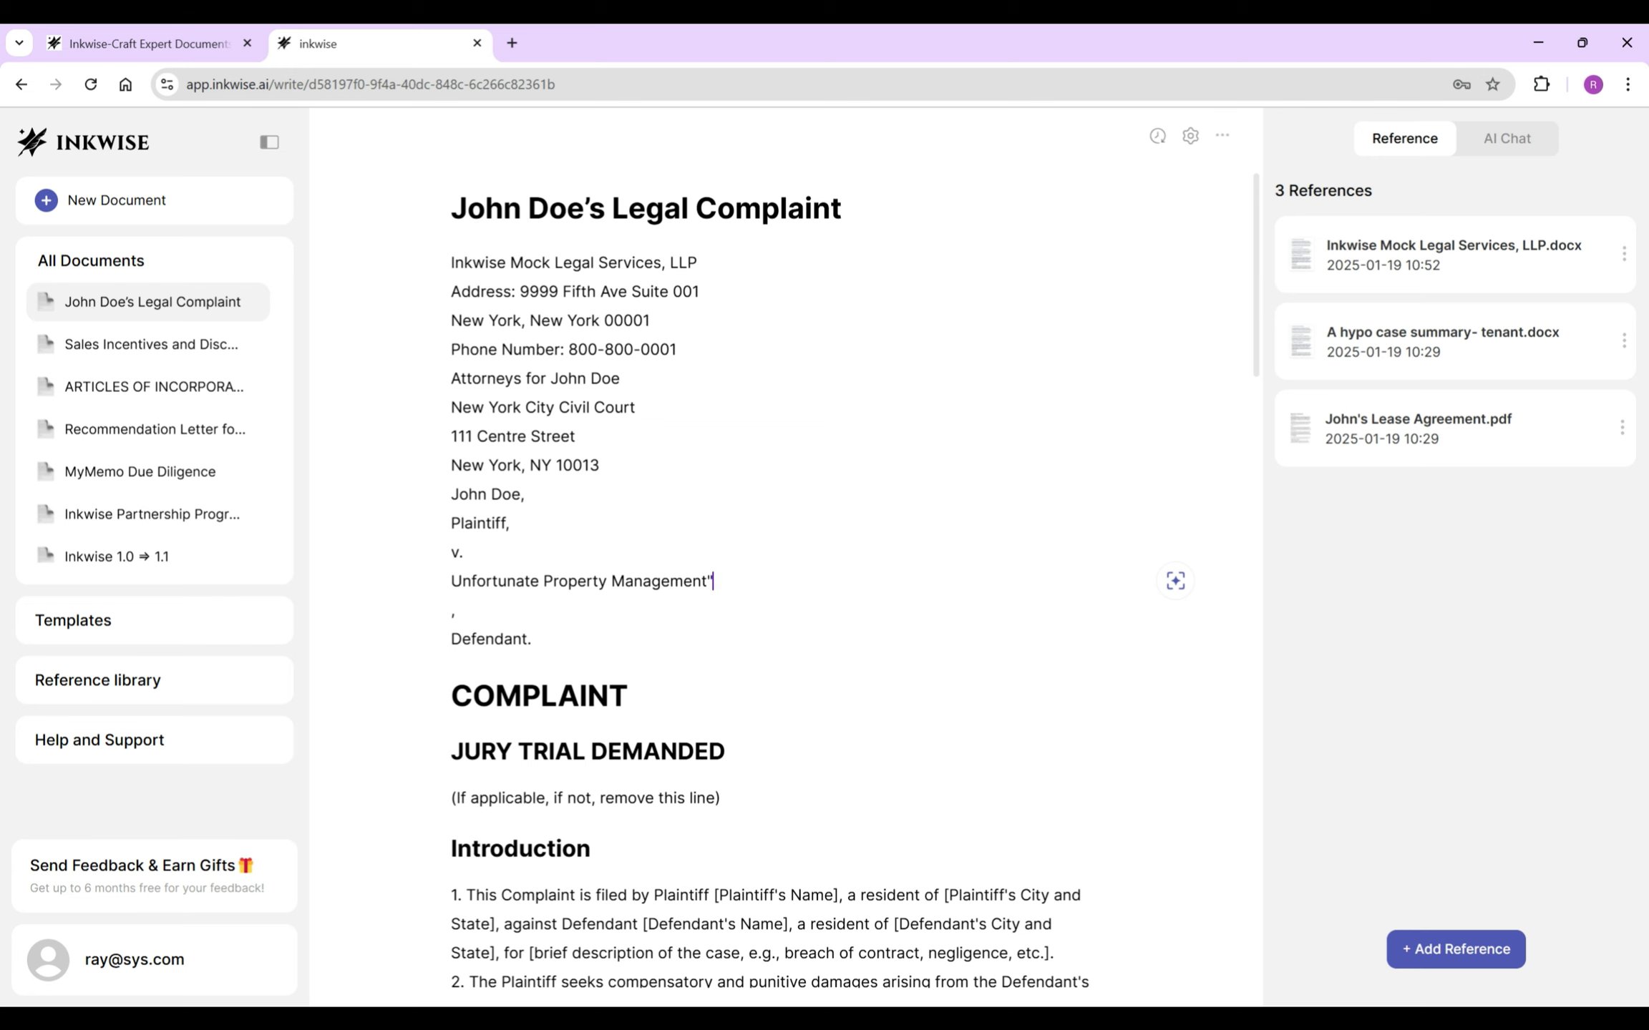
pyautogui.press('Delete')
# - Select all the template text from after 'Defendant.' to the end of the document
pyautogui.click(626, 667)
pyautogui.click(533, 609)
pyautogui.hotkey('ctrl', 'shift', 'End')
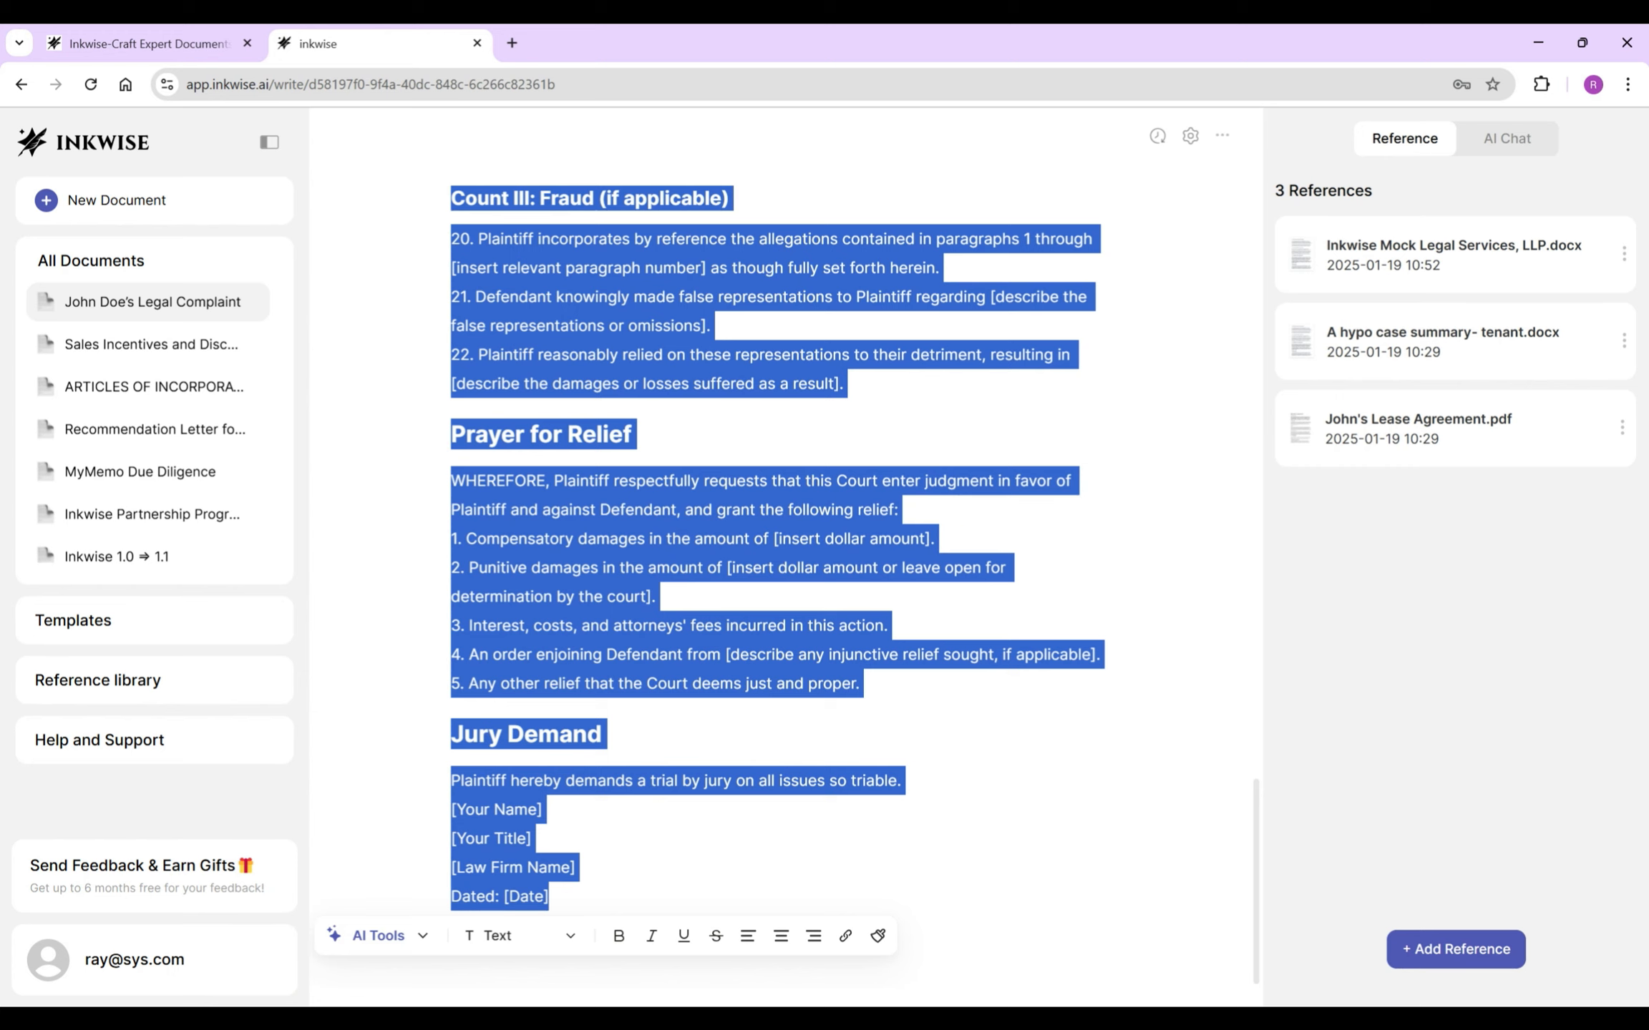
# - Convert the selected template body to plain Text, delete it, and begin an indented paragraph below 'Defendant.'
pyautogui.click(519, 935)
pyautogui.click(501, 723)
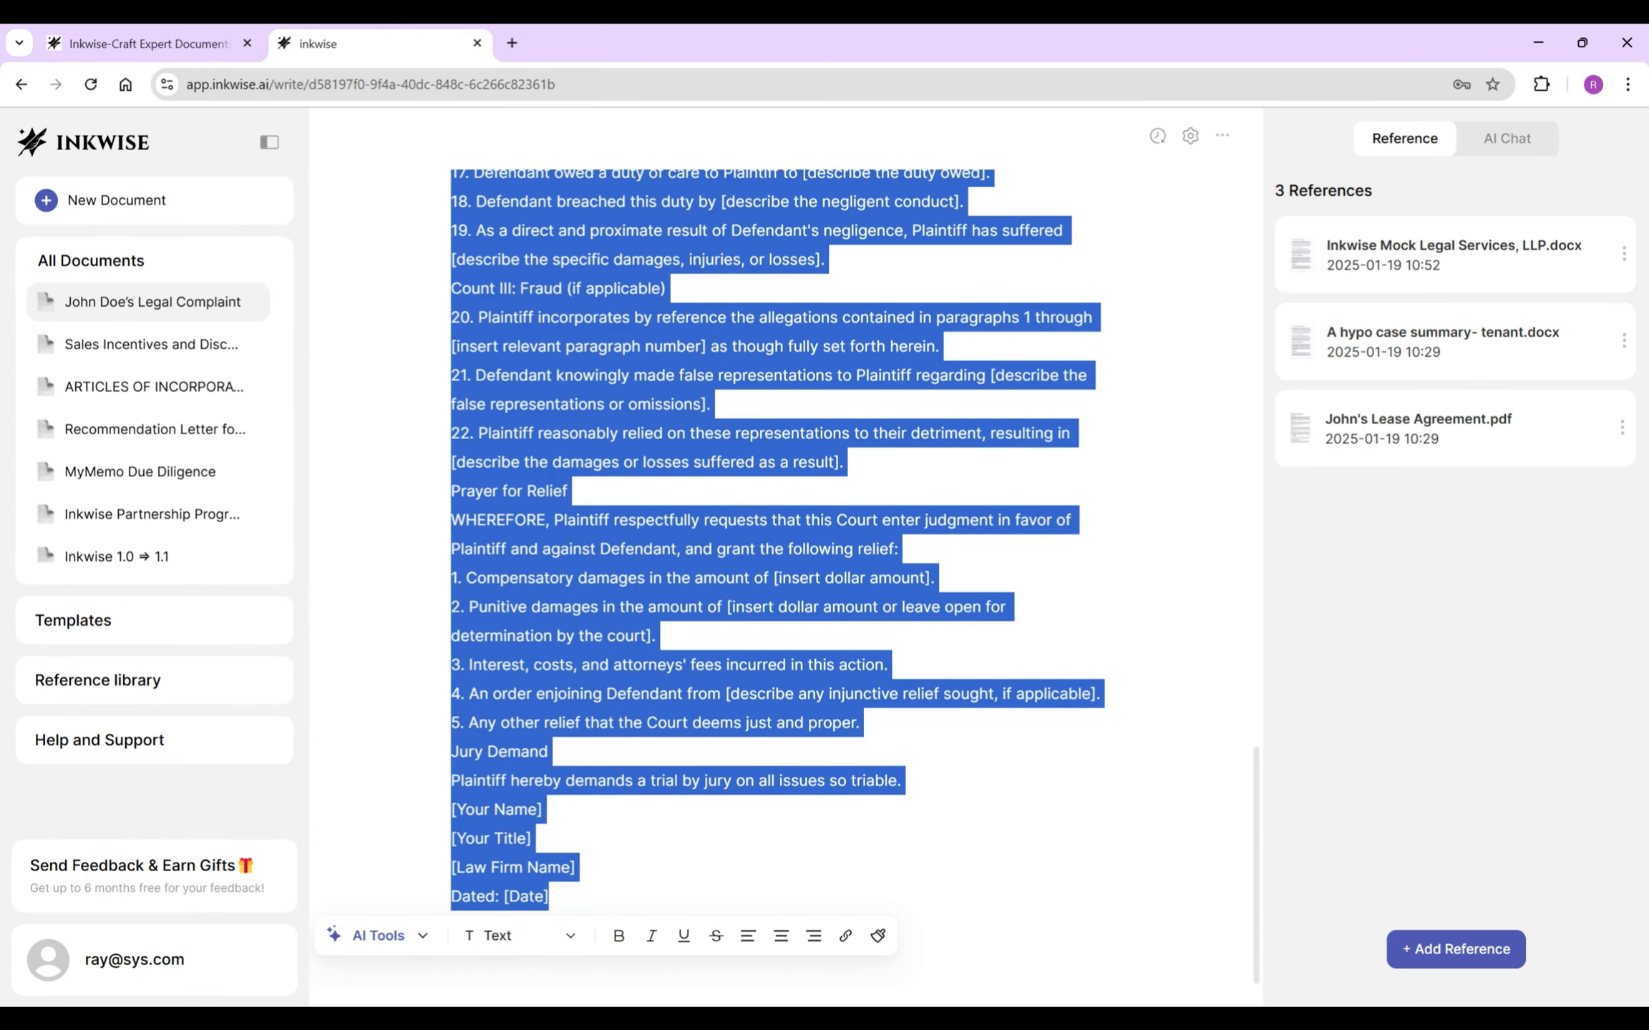
pyautogui.press('BackSpace')
pyautogui.press('Return')
pyautogui.press('Tab')
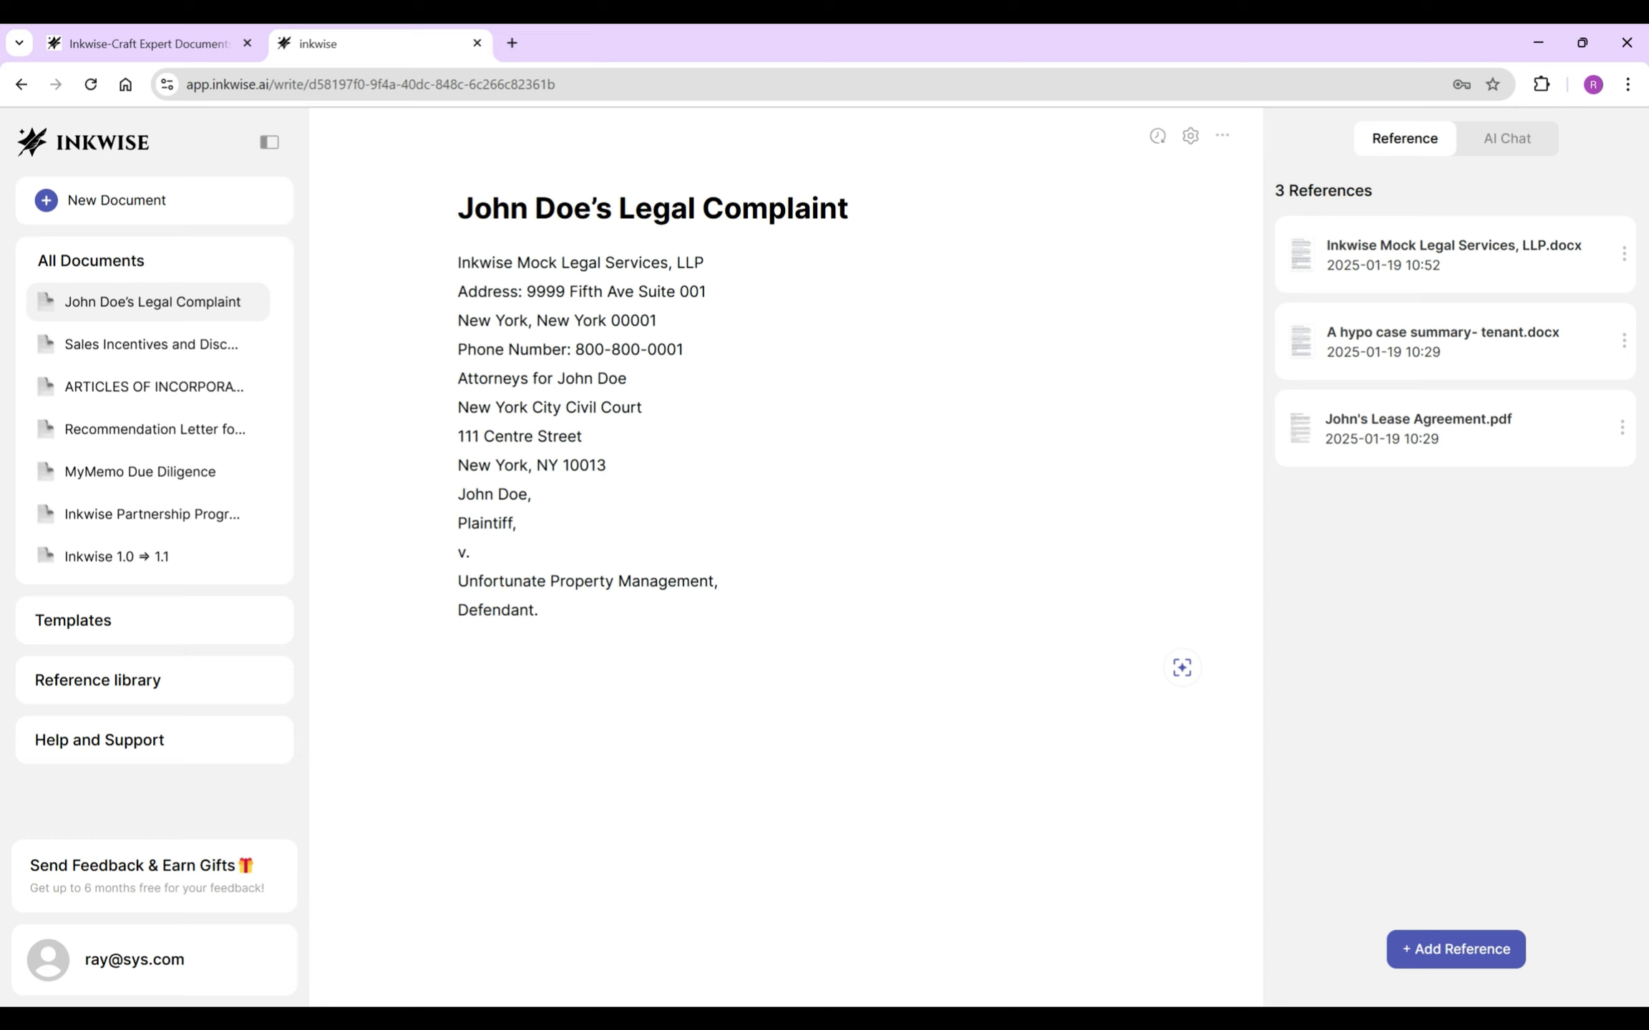
# - Write the opening paragraph naming attorneys Inkwise Mock Legal Services, LLP, ending 'alleges upon information and belief as follows:'
pyautogui.write('Plaintiff, by his attorneys')
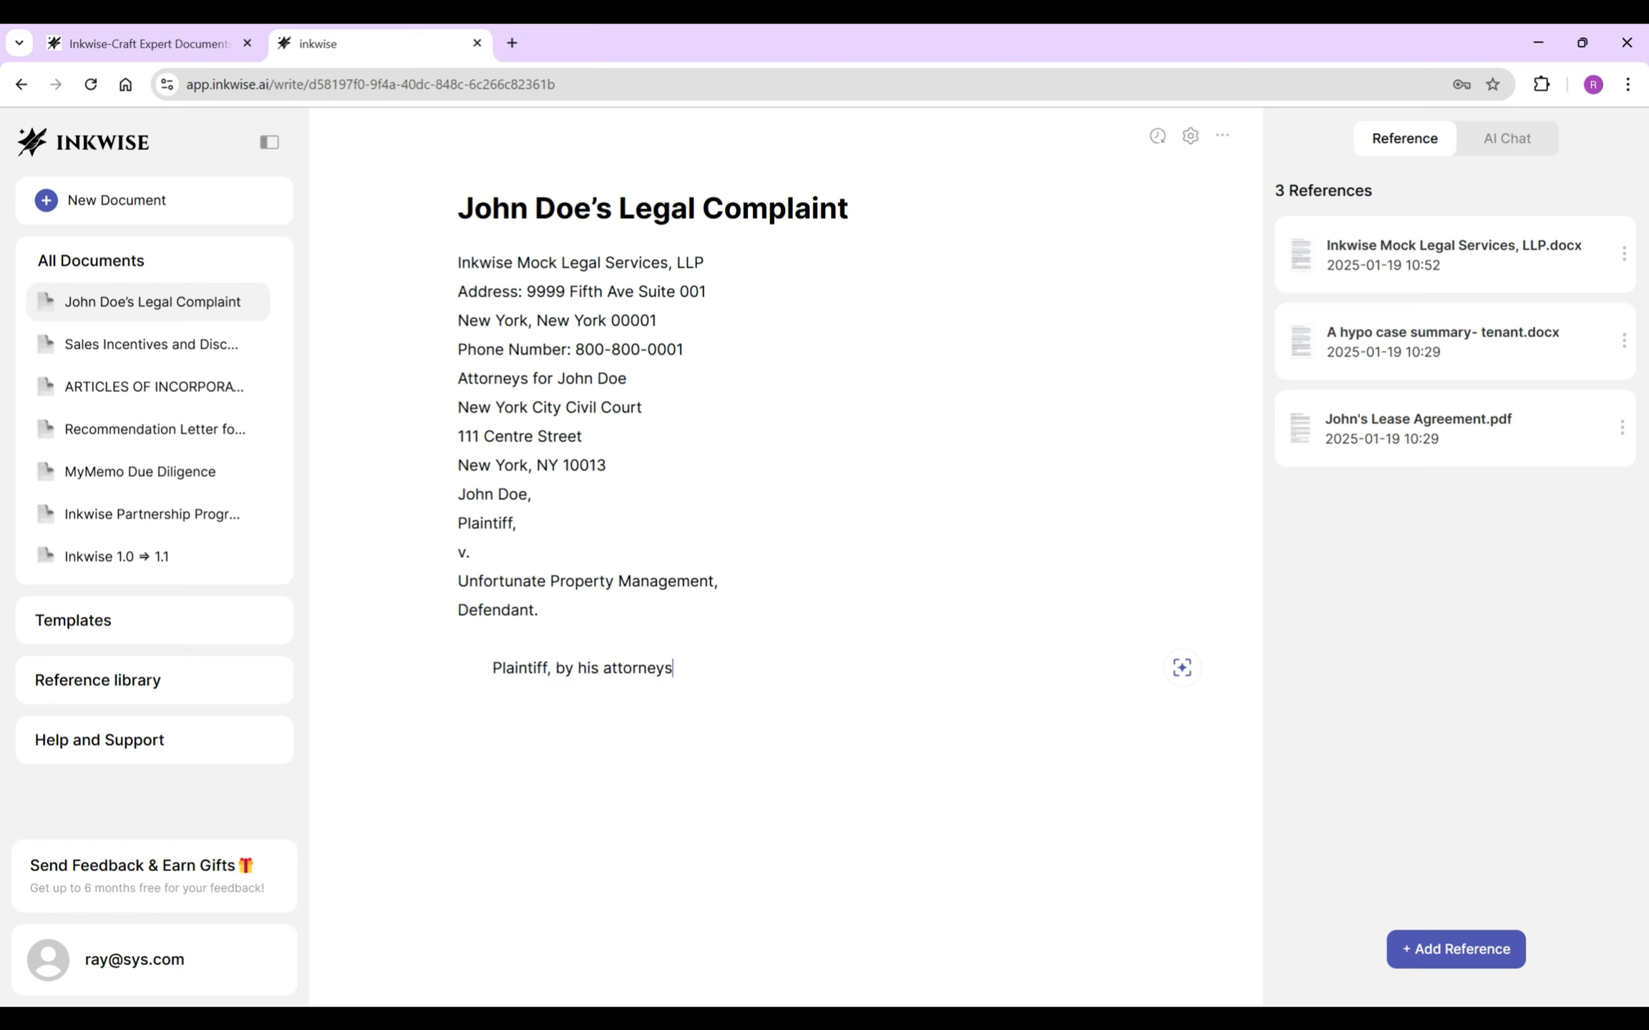
pyautogui.write(' Inkwise')
pyautogui.press('Tab')
pyautogui.hotkey('ctrl', 'shift', 'End')
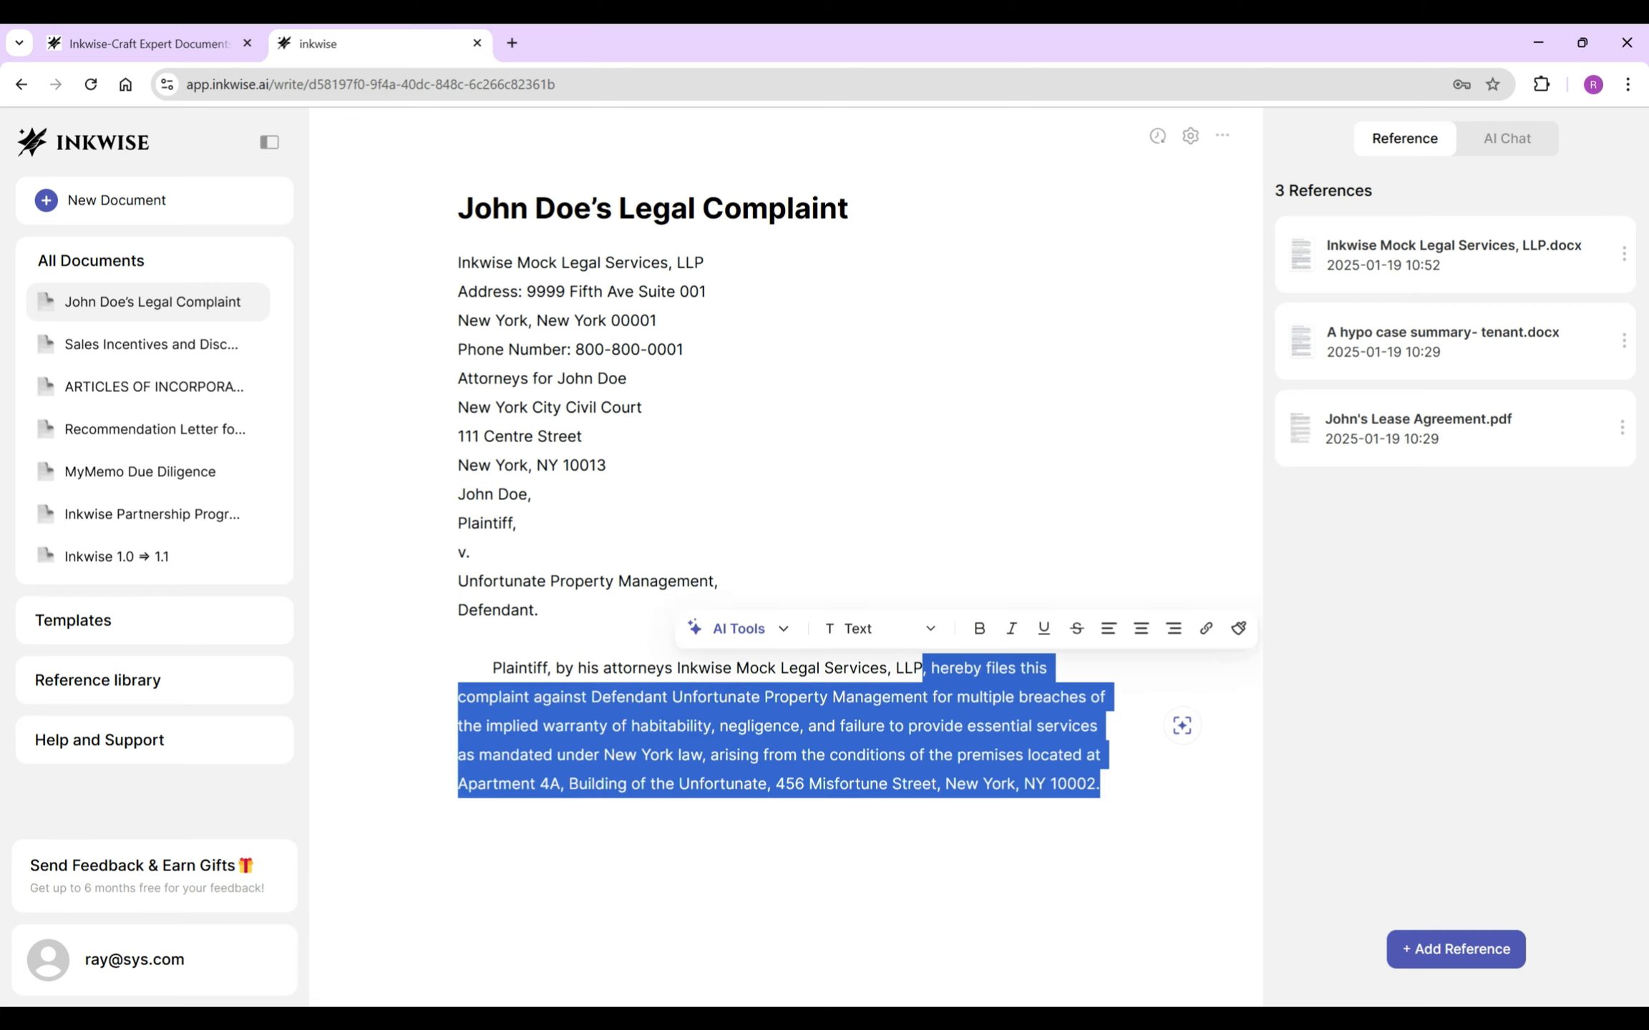
pyautogui.write('as and for a Veri')
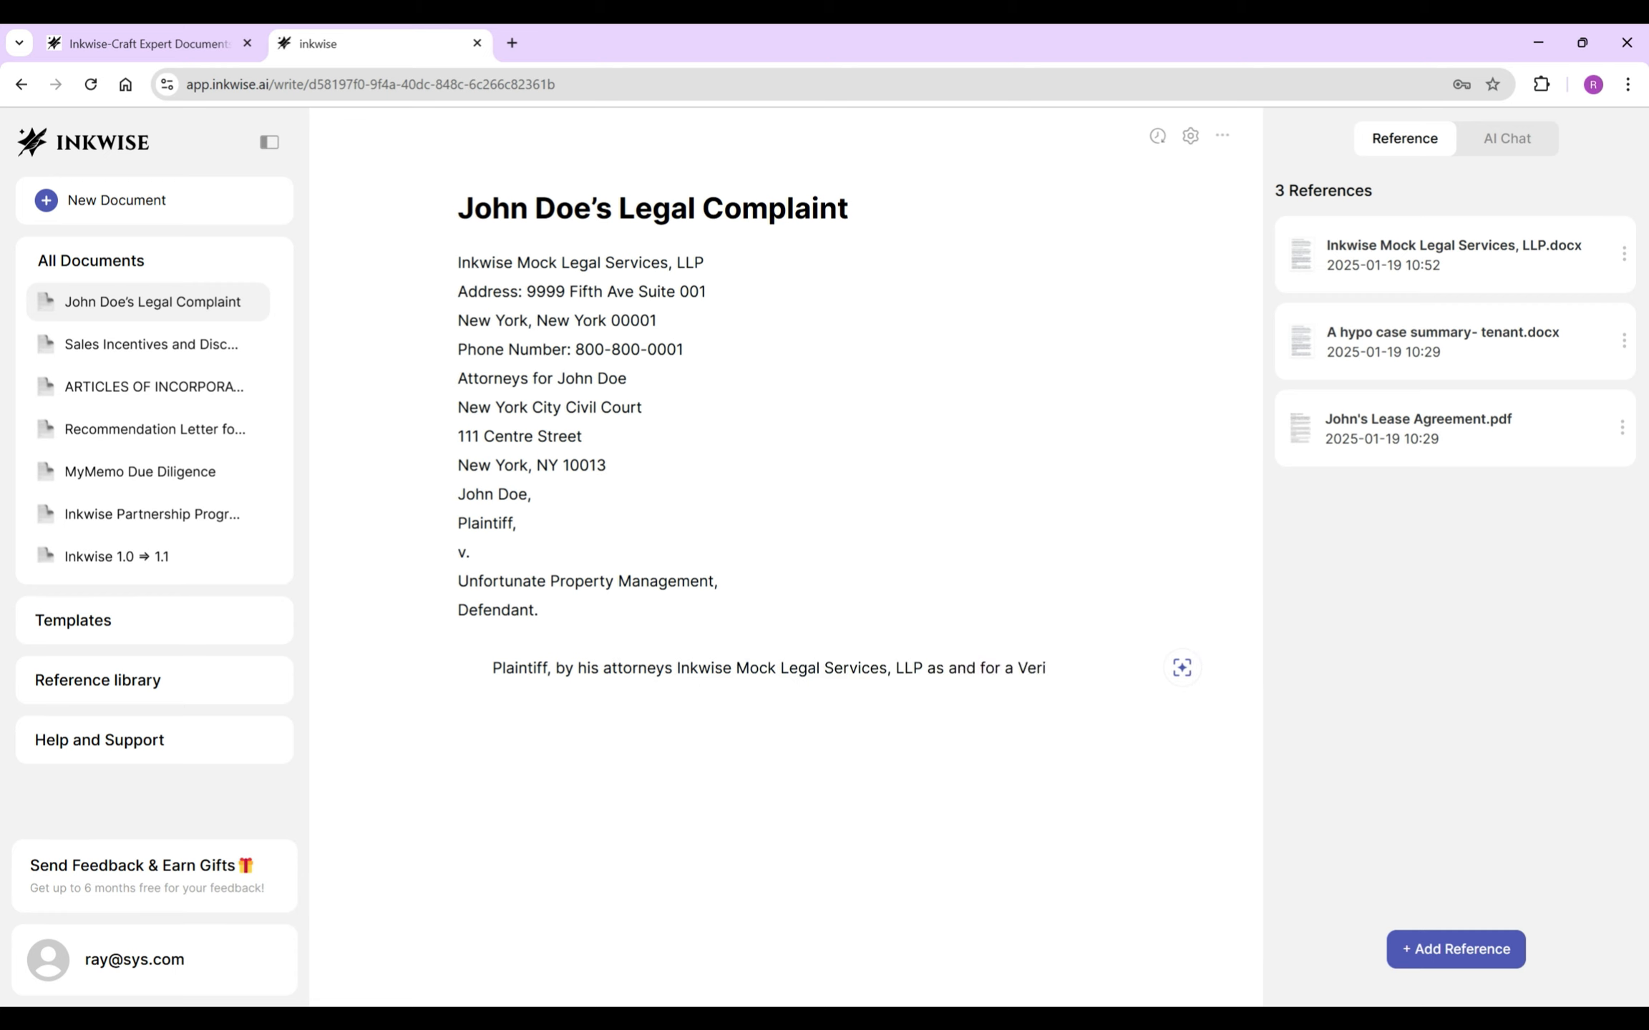
pyautogui.write('fied Complaint herein')
pyautogui.write(', respectfully')
pyautogui.write(' sets forth adnd alleges upon information and b')
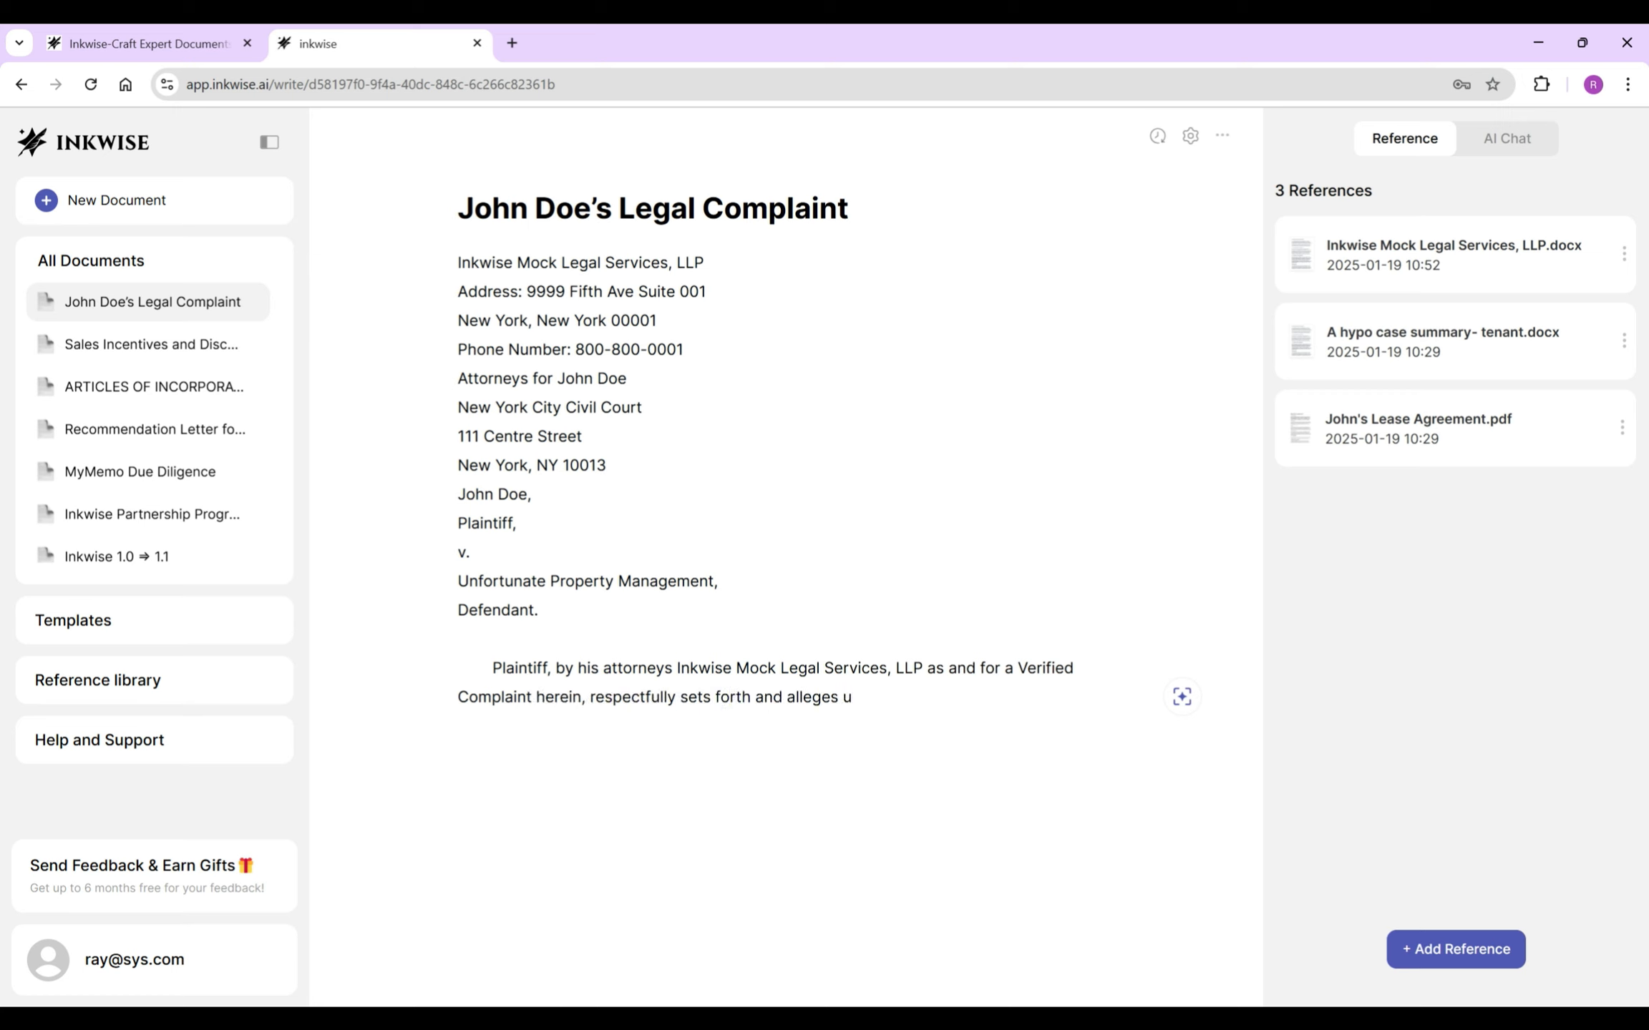
pyautogui.write('elief as follows:')
pyautogui.press('Return')
# - Write allegation 1 on venue in New York and allegation 2 on Defendant's New York incorporation
pyautogui.write('1. That at all t')
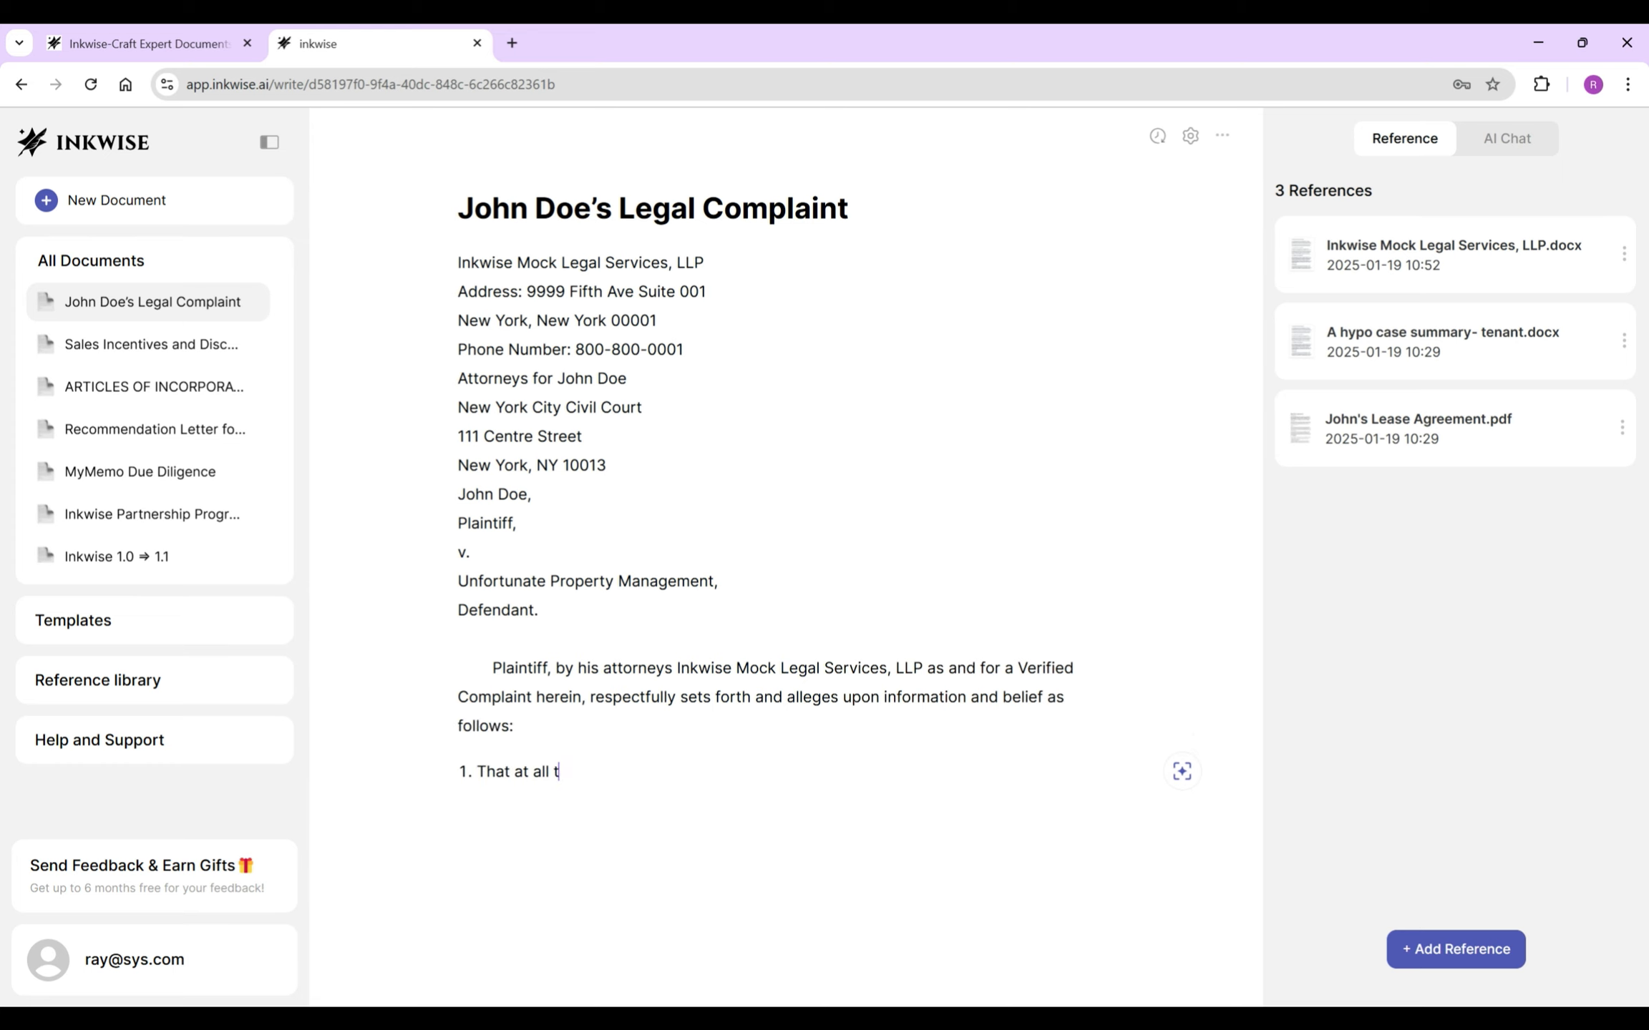
pyautogui.write('imes mentioned herein, the issues giving rise t')
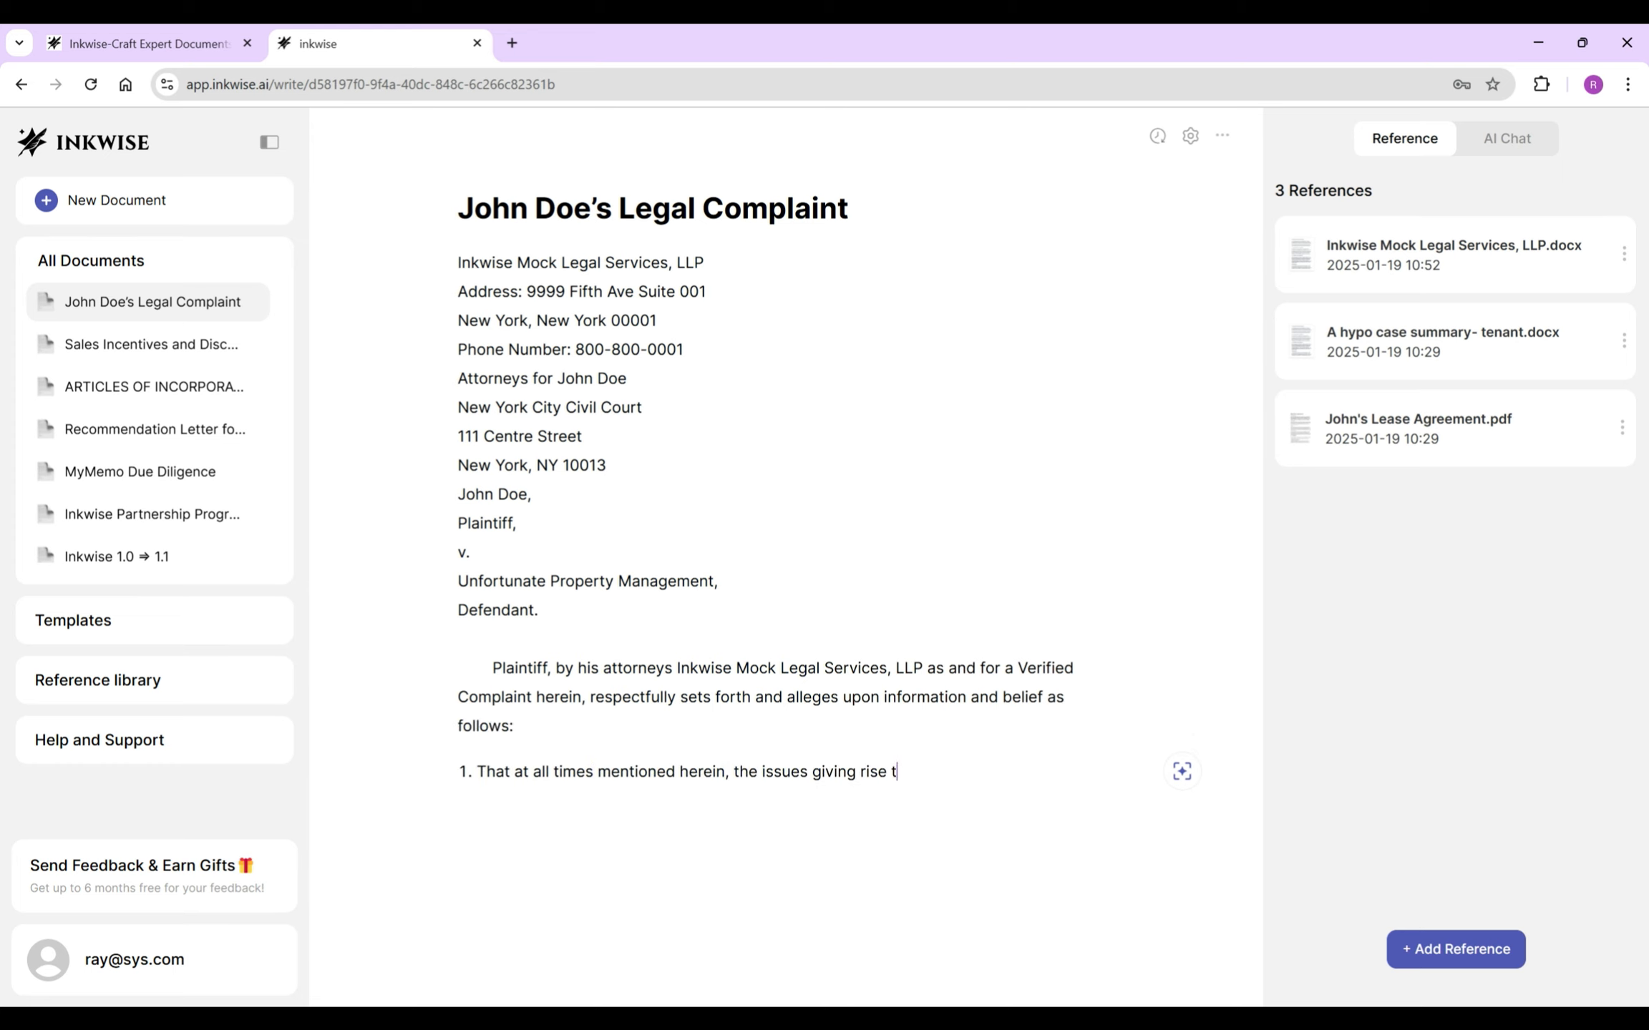
pyautogui.write('o this action occurred in')
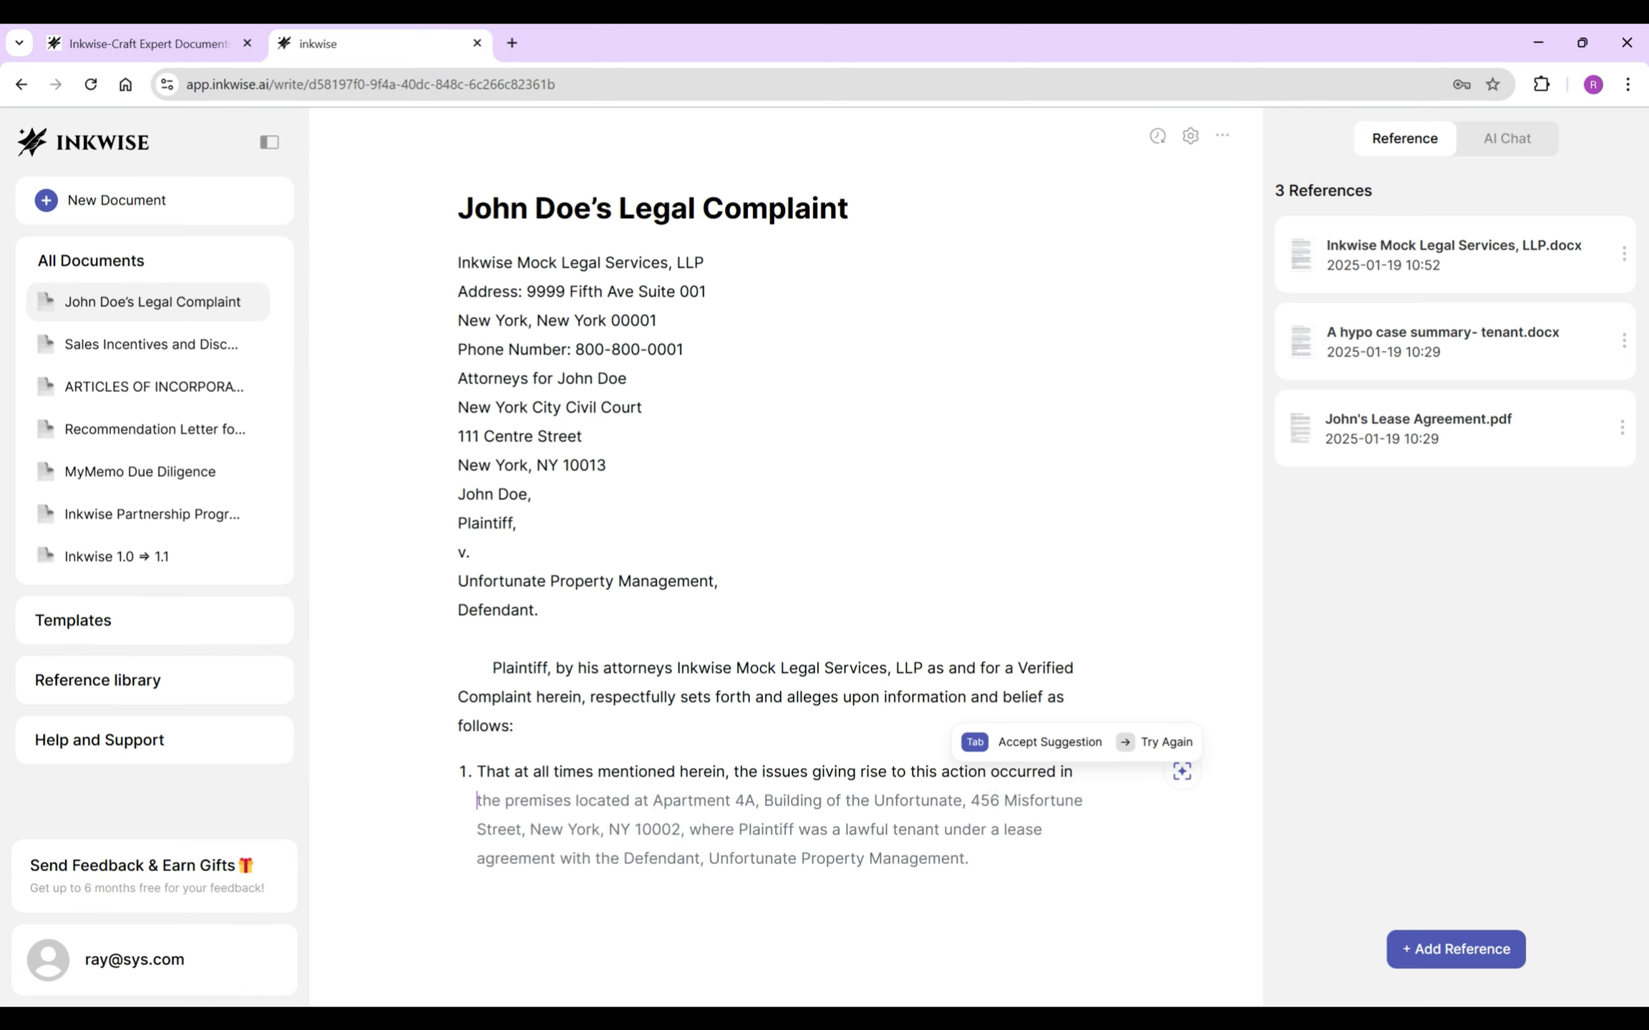
pyautogui.write(' the County of New York, City and State of New York.')
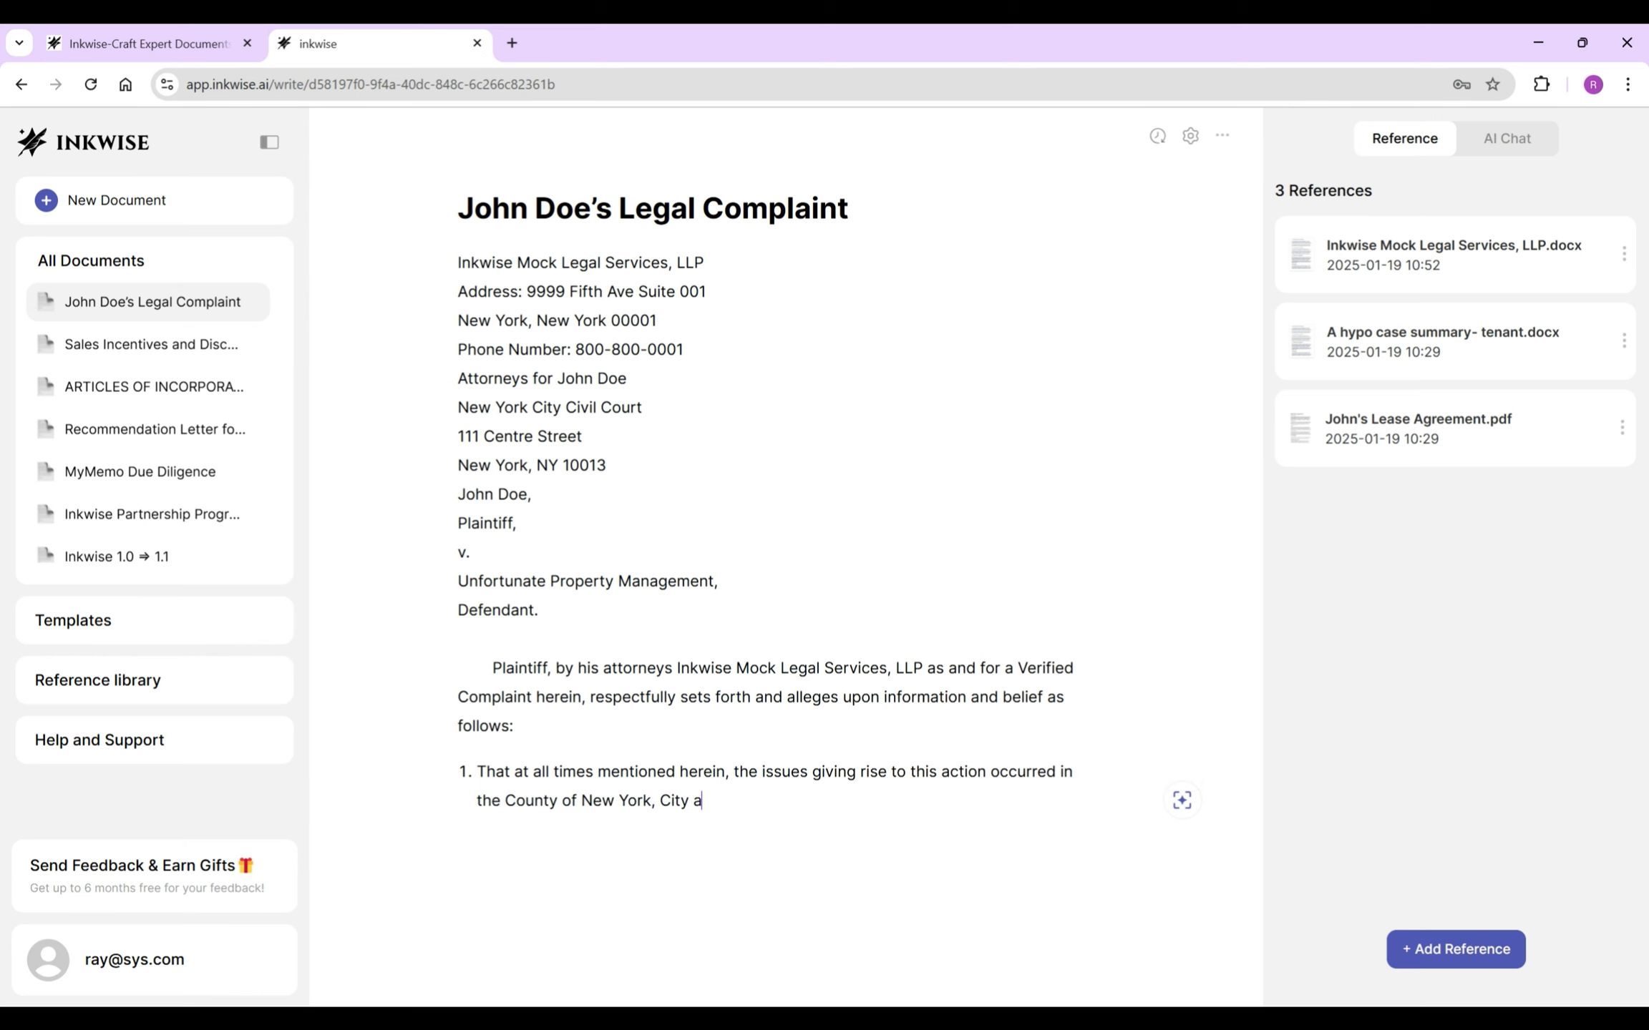
pyautogui.press('Return')
pyautogui.write('That at all times mentioned herein,')
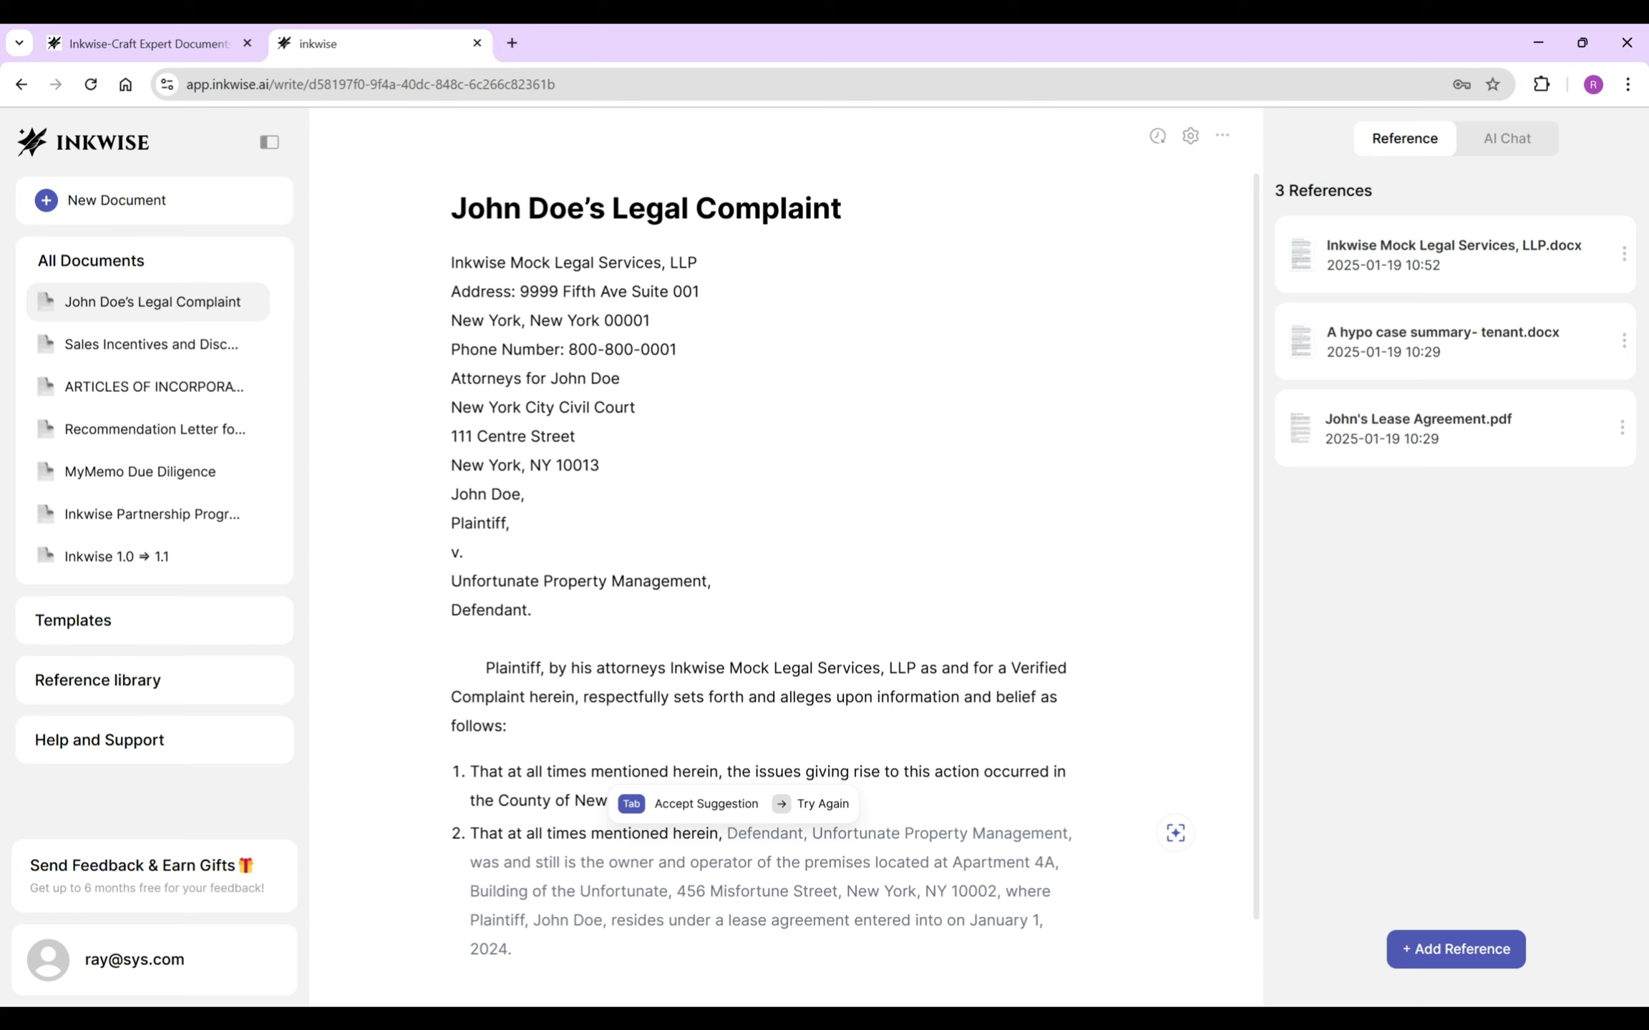
pyautogui.press('Tab')
pyautogui.moveTo(504, 862); pyautogui.dragTo(512, 949)
pyautogui.write('a domestic corporatio')
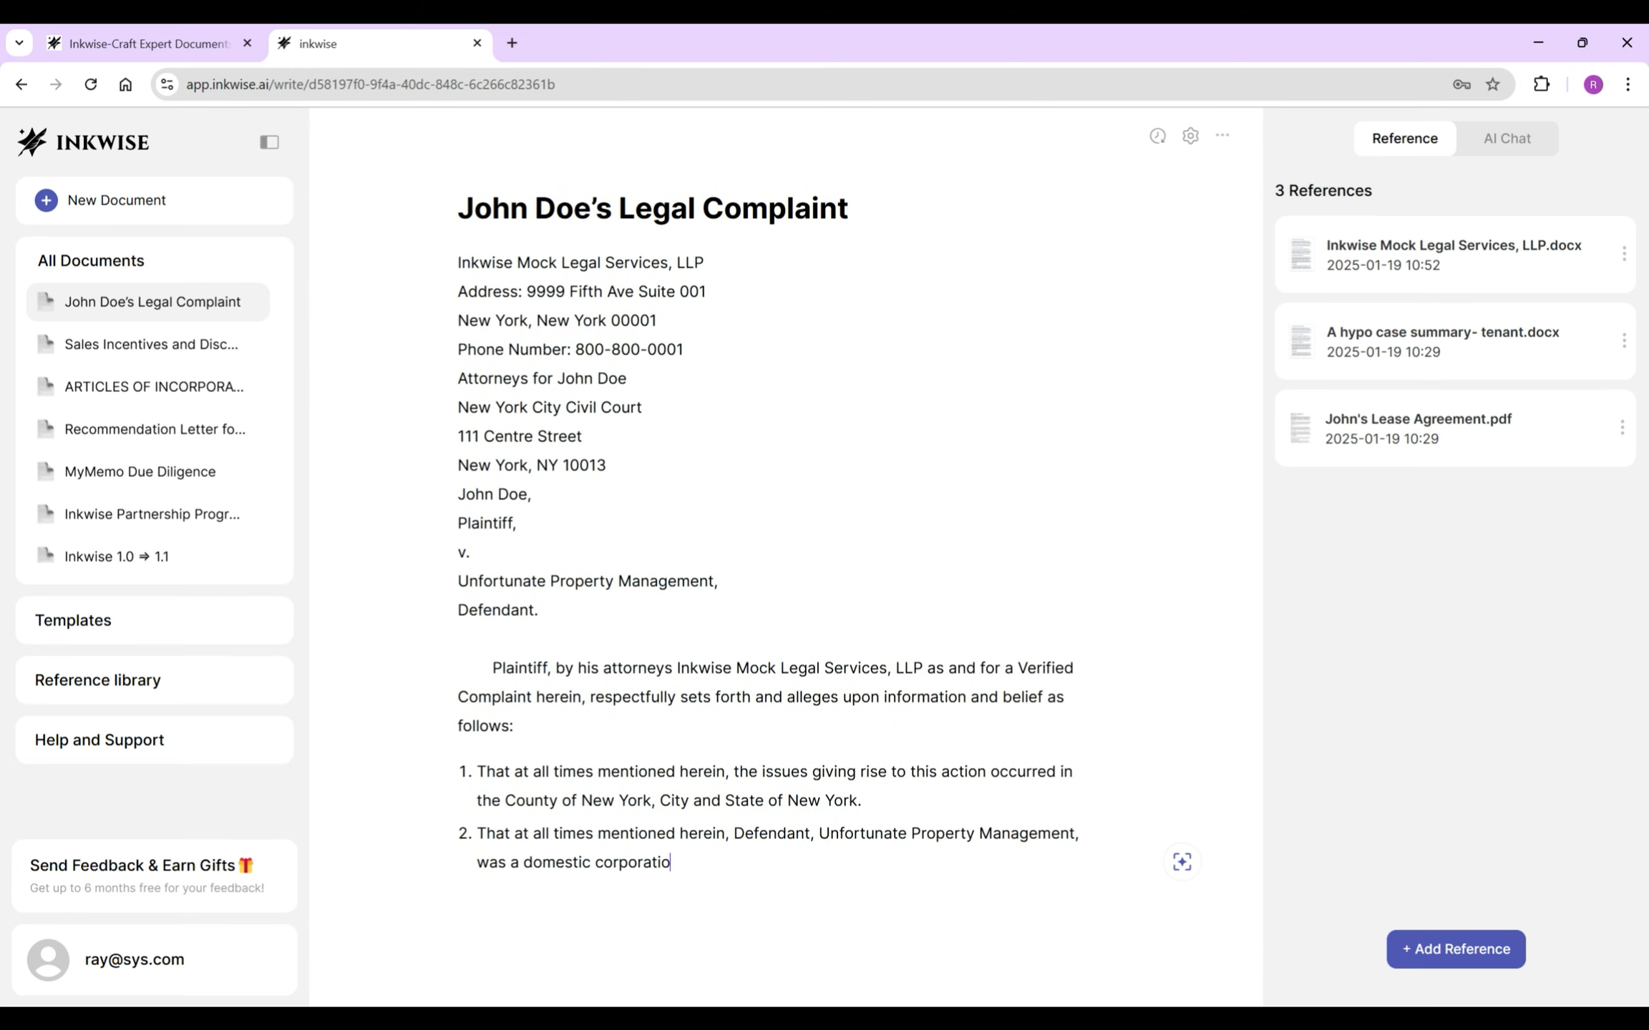
pyautogui.hotkey('ctrl', 'BackSpace')
pyautogui.write('business corporation duly organized and')
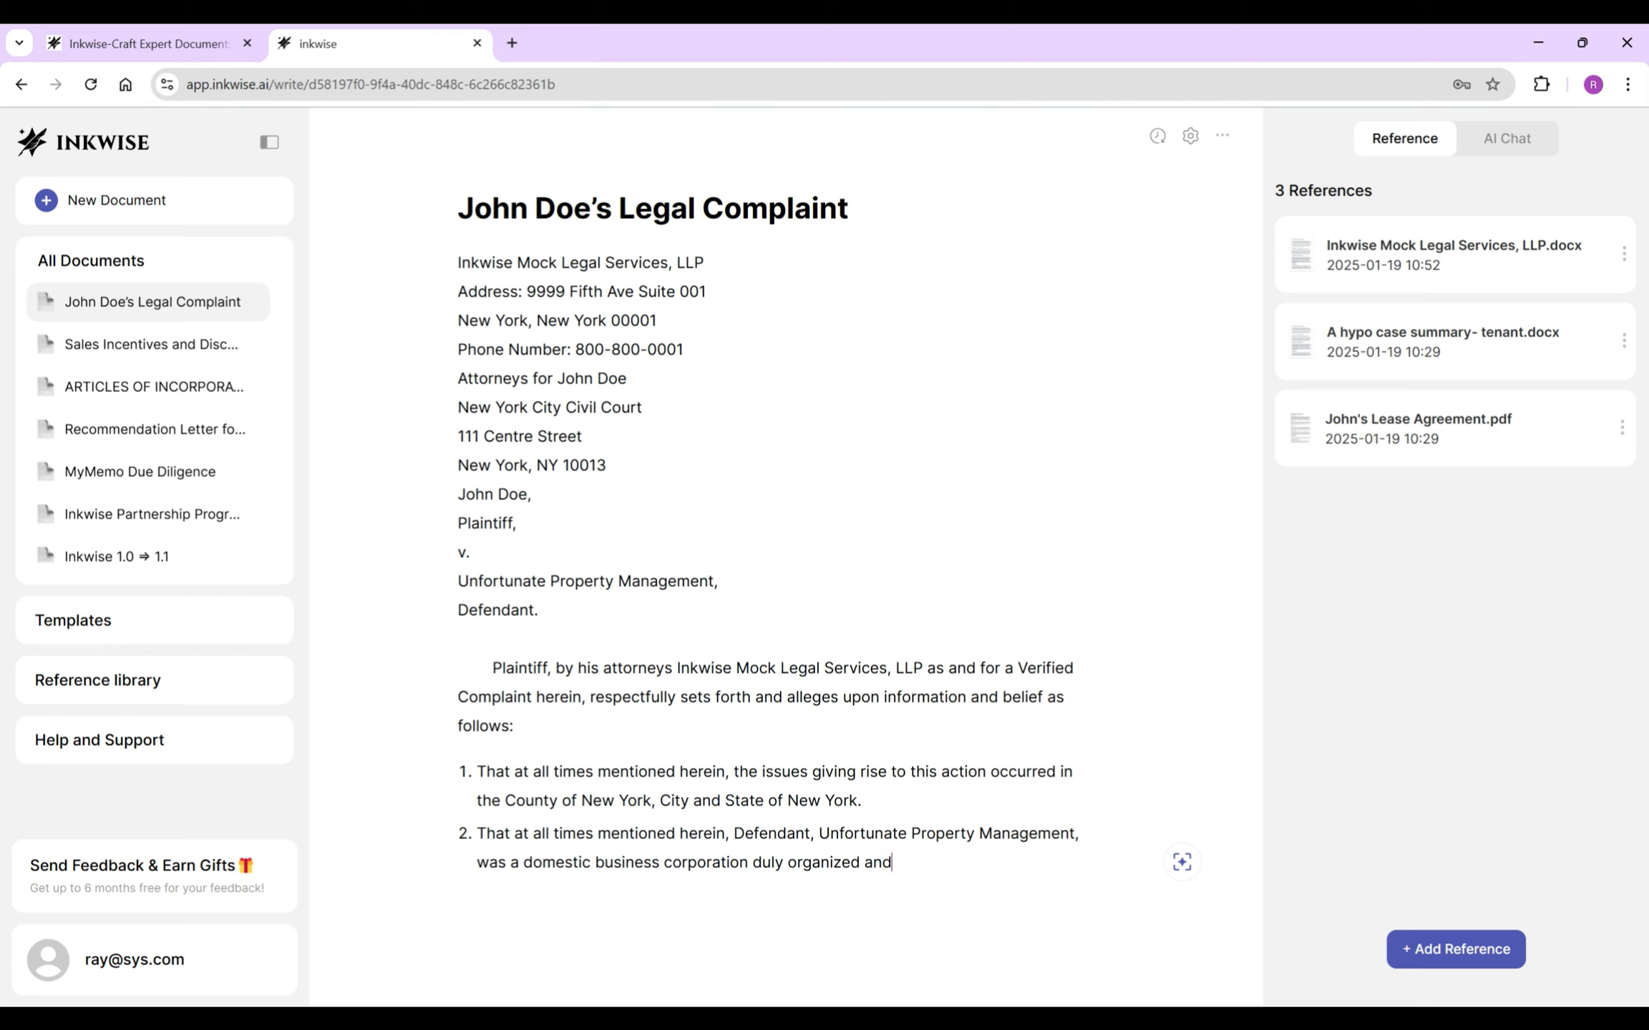
pyautogui.write(' existing under and by ')
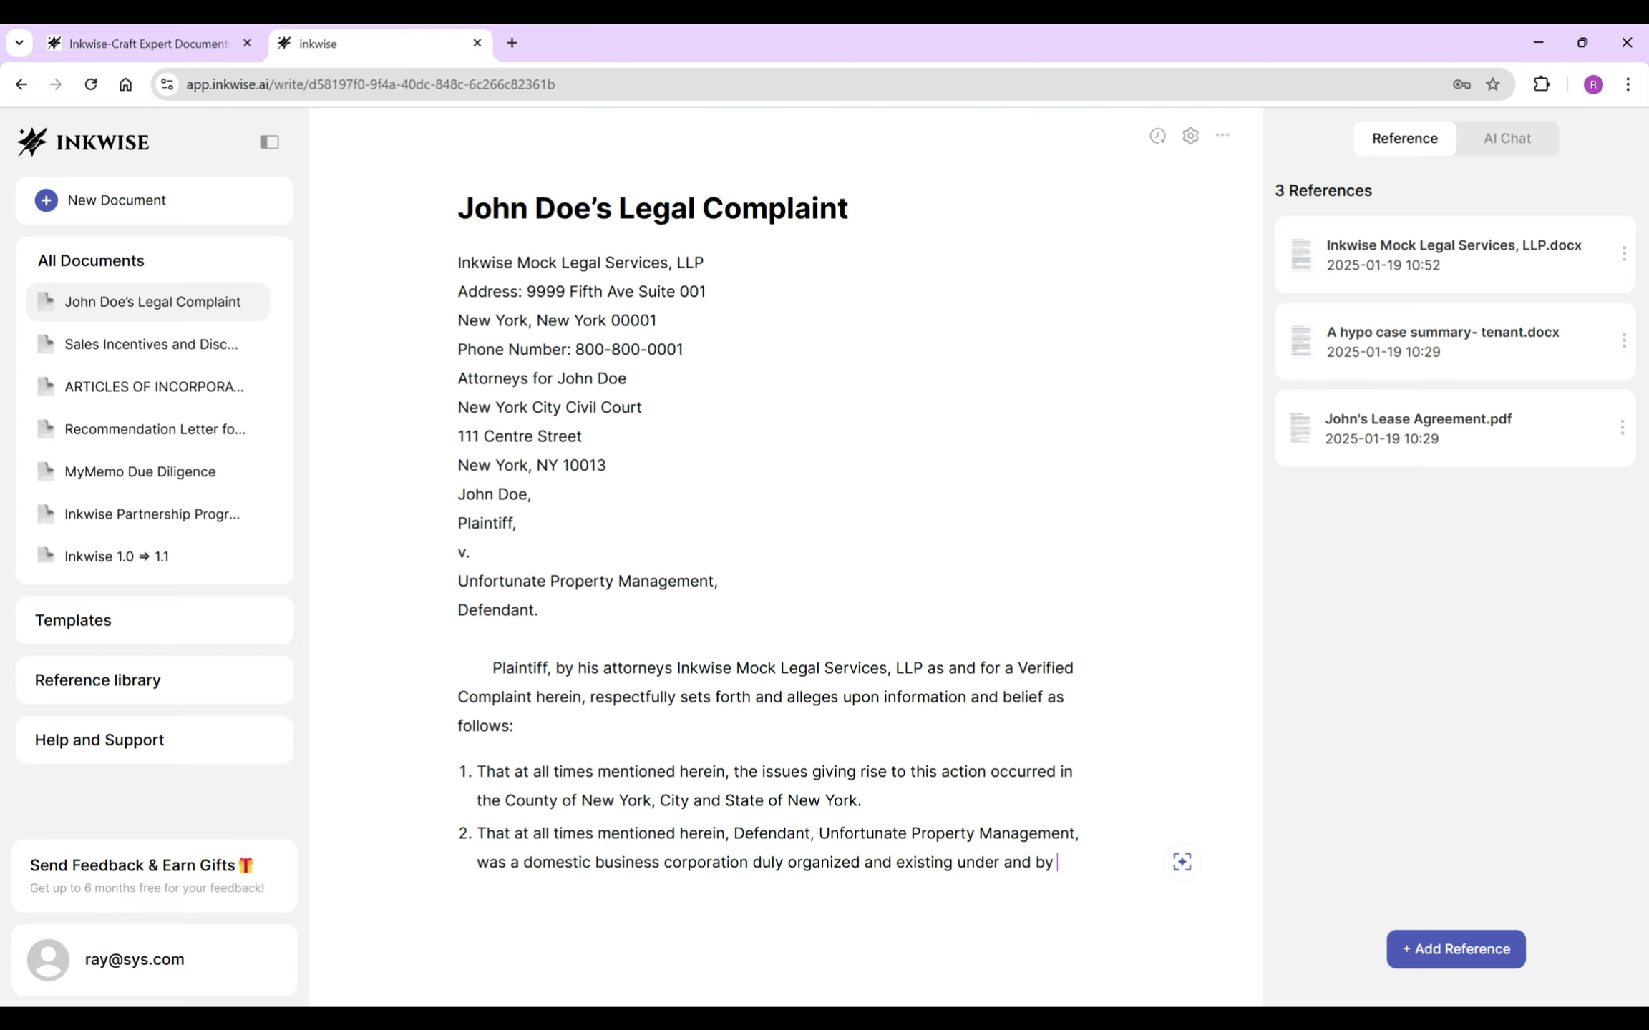
pyautogui.write('virtue of the laws of the')
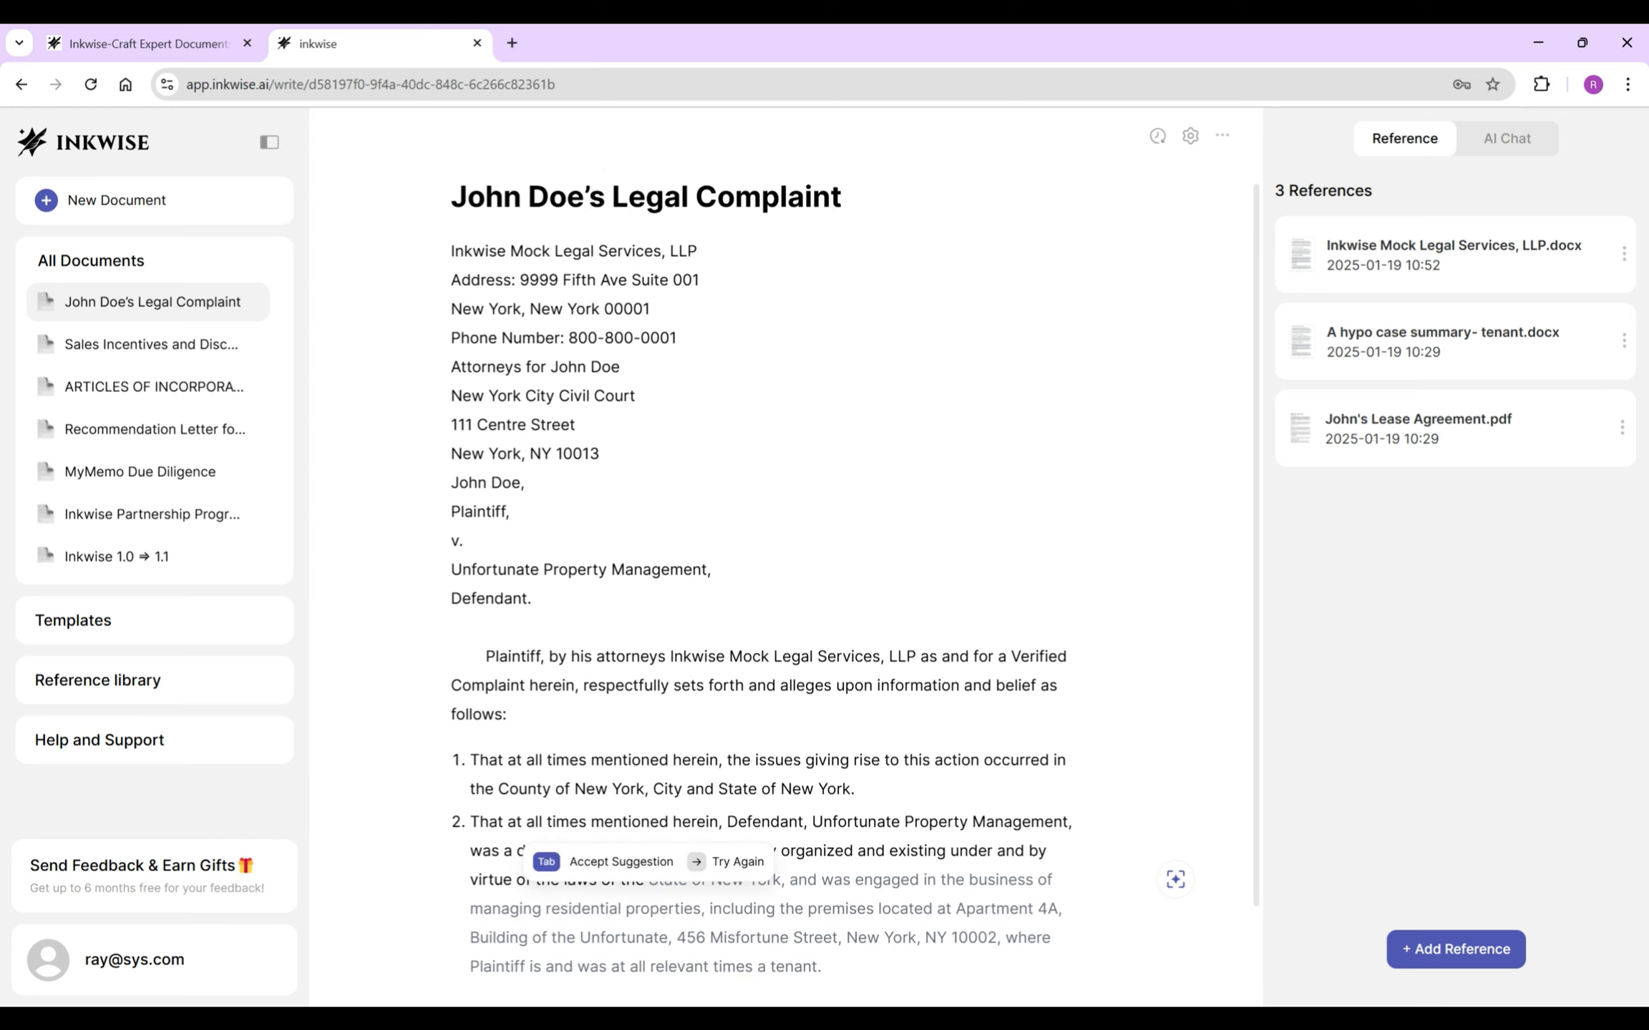
pyautogui.press('Tab')
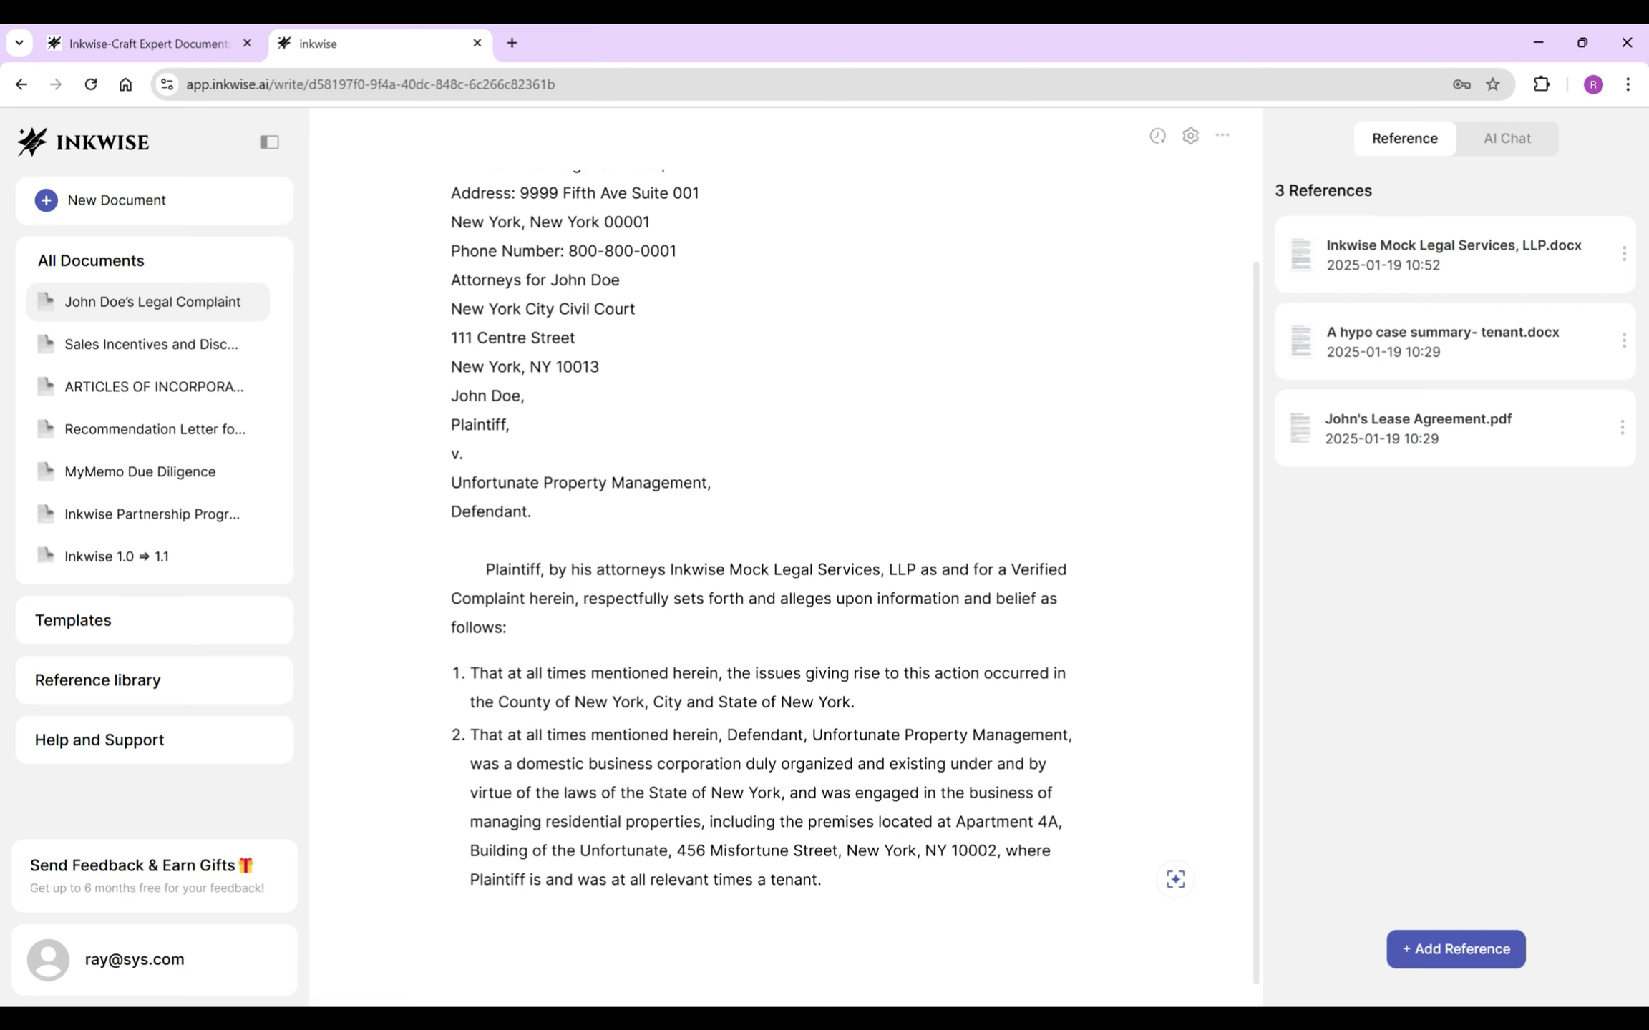
pyautogui.click(785, 793)
pyautogui.hotkey('shift', 'ctrl', 'End')
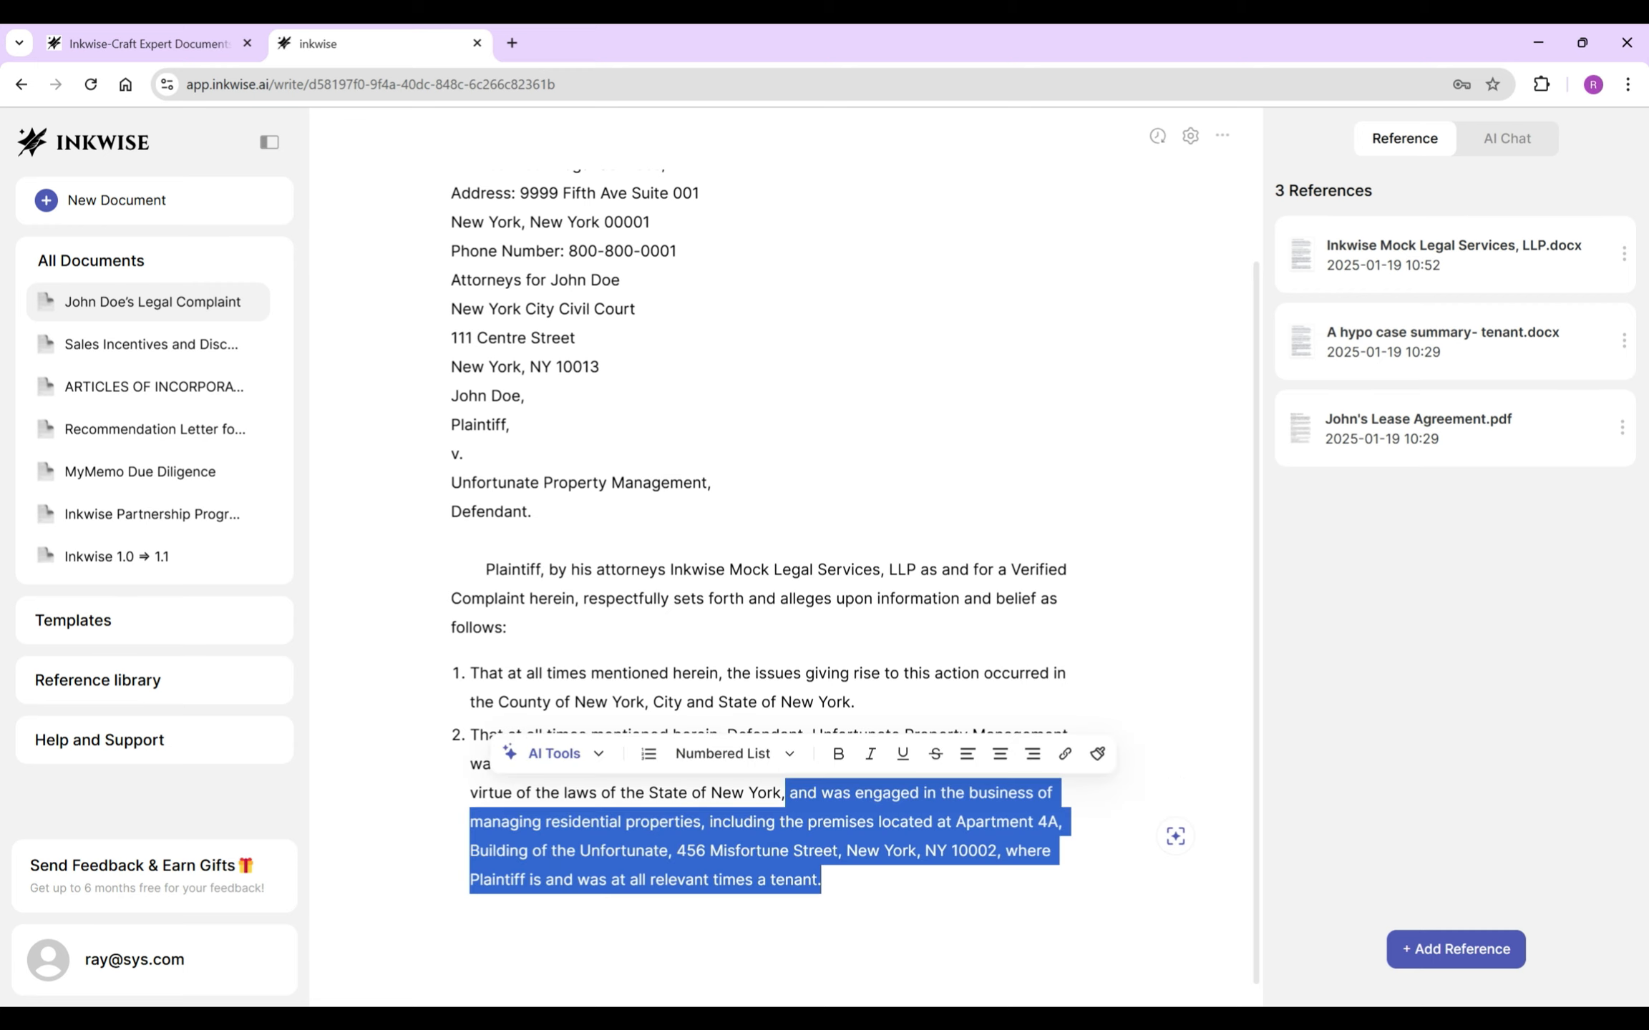
pyautogui.press('BackSpace')
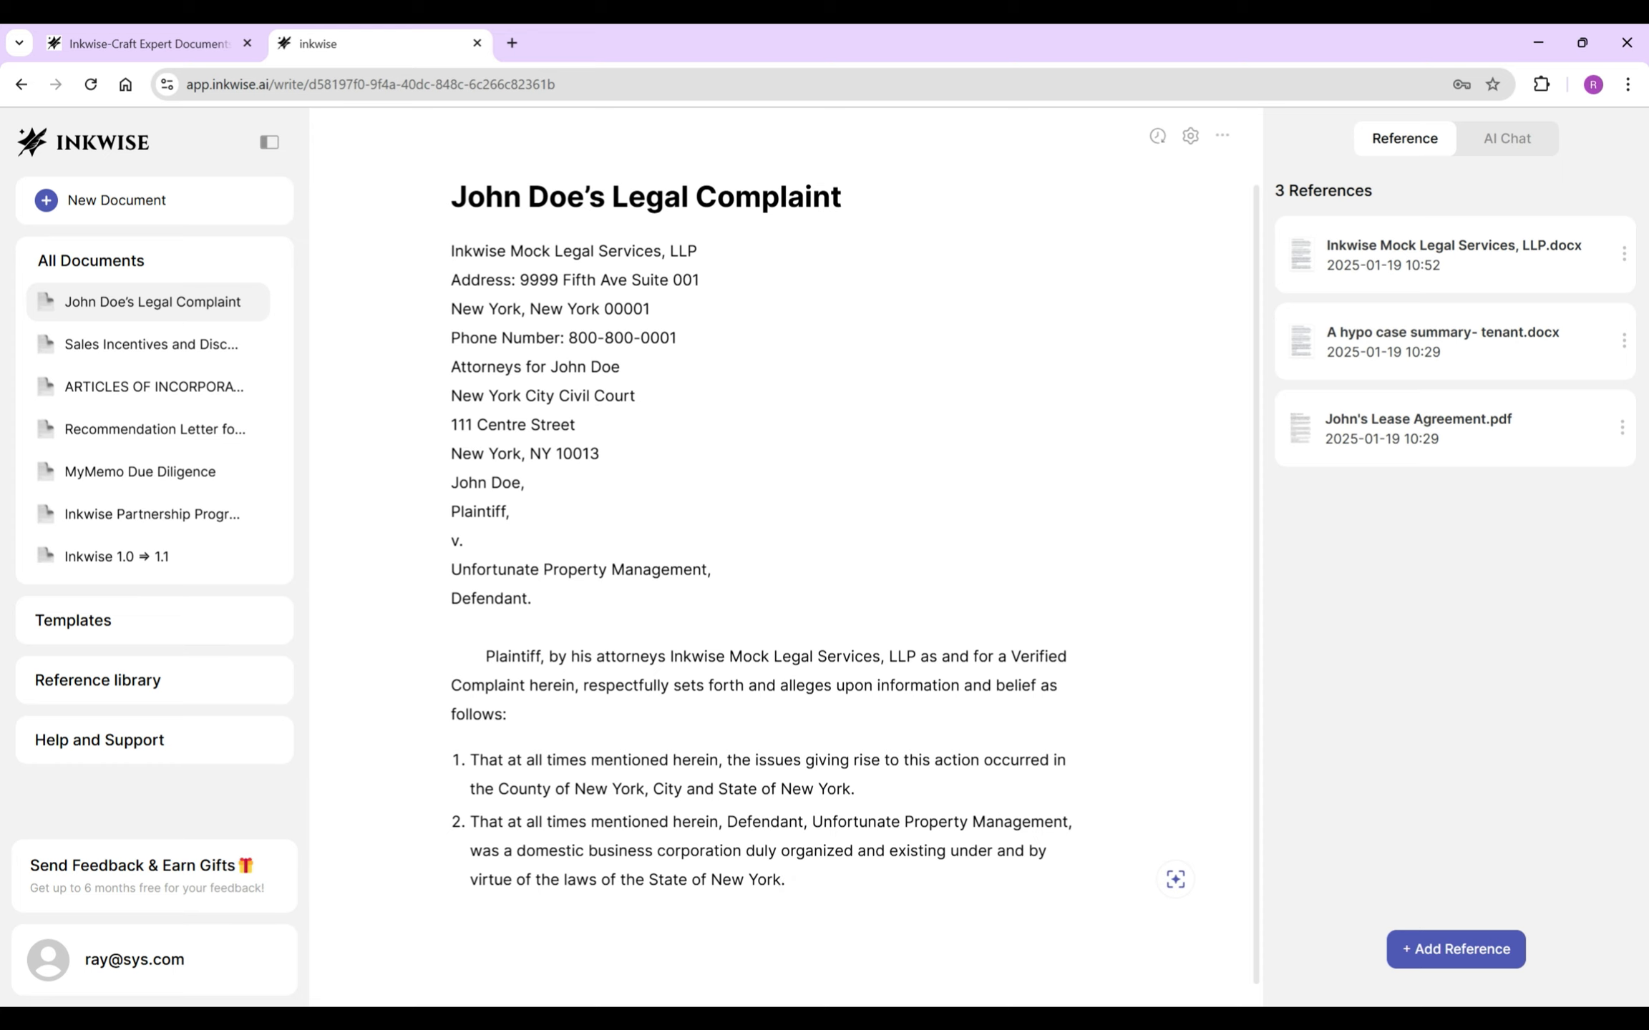
# - Add allegation 3 stating Defendant owns the plaintiff's building
pyautogui.press('Return')
pyautogui.write('That at all times menti')
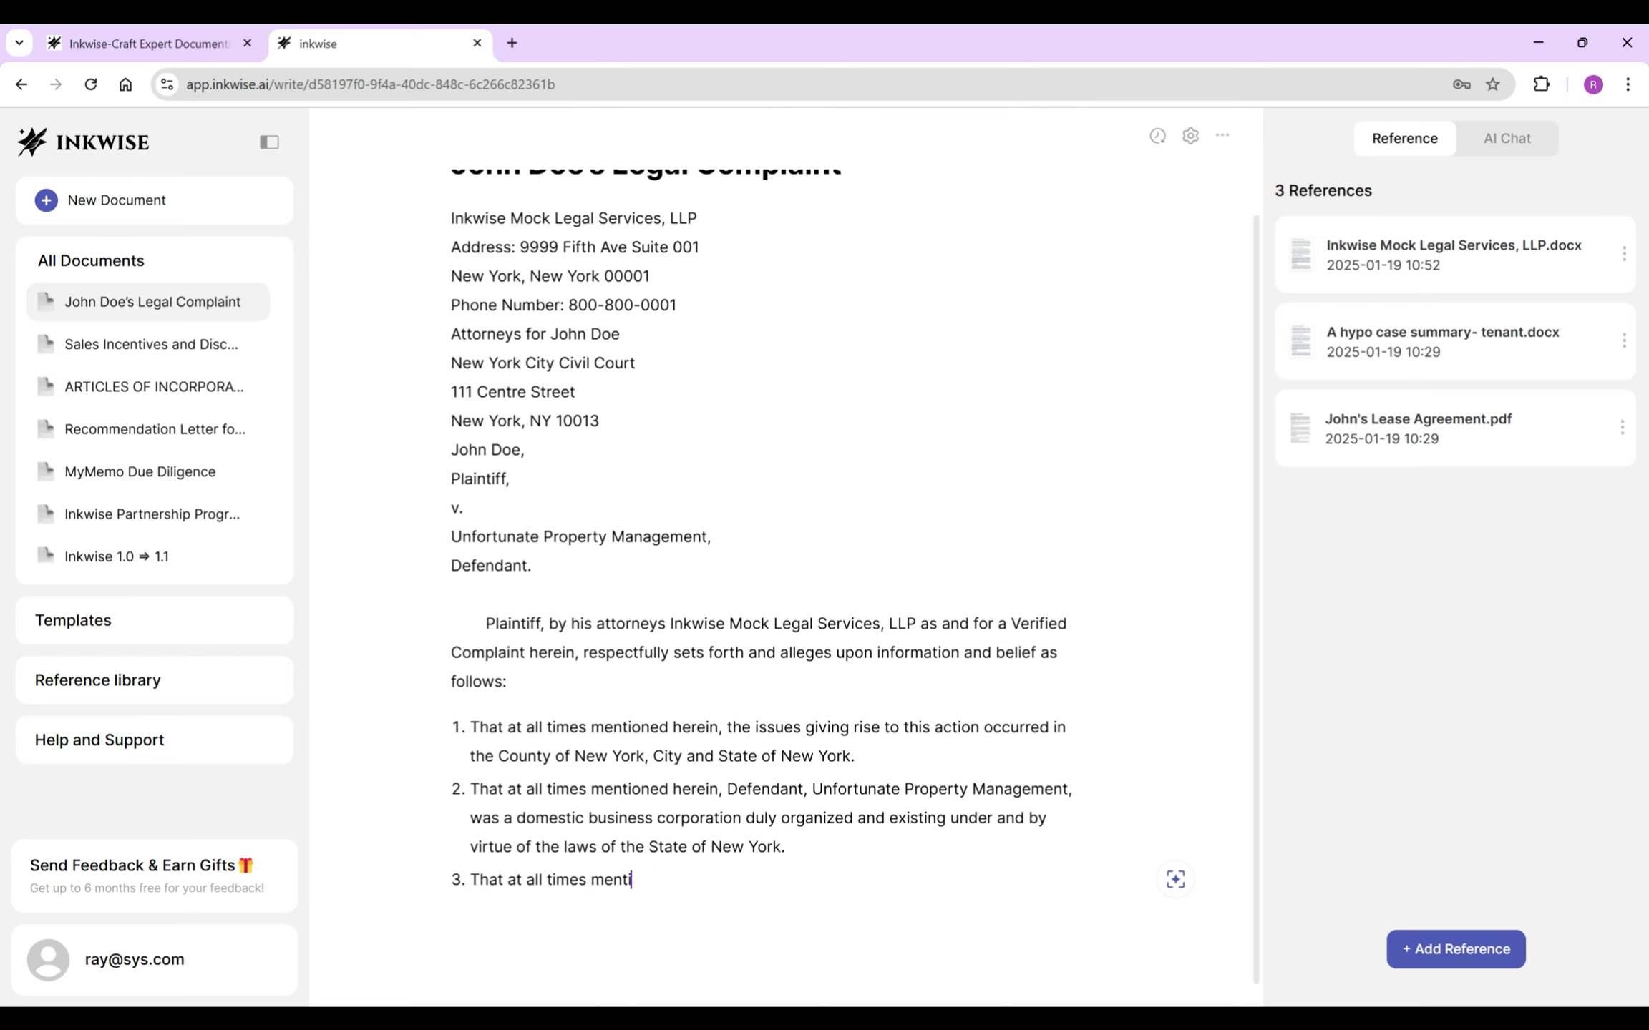
pyautogui.write('oned herein, Defendant,')
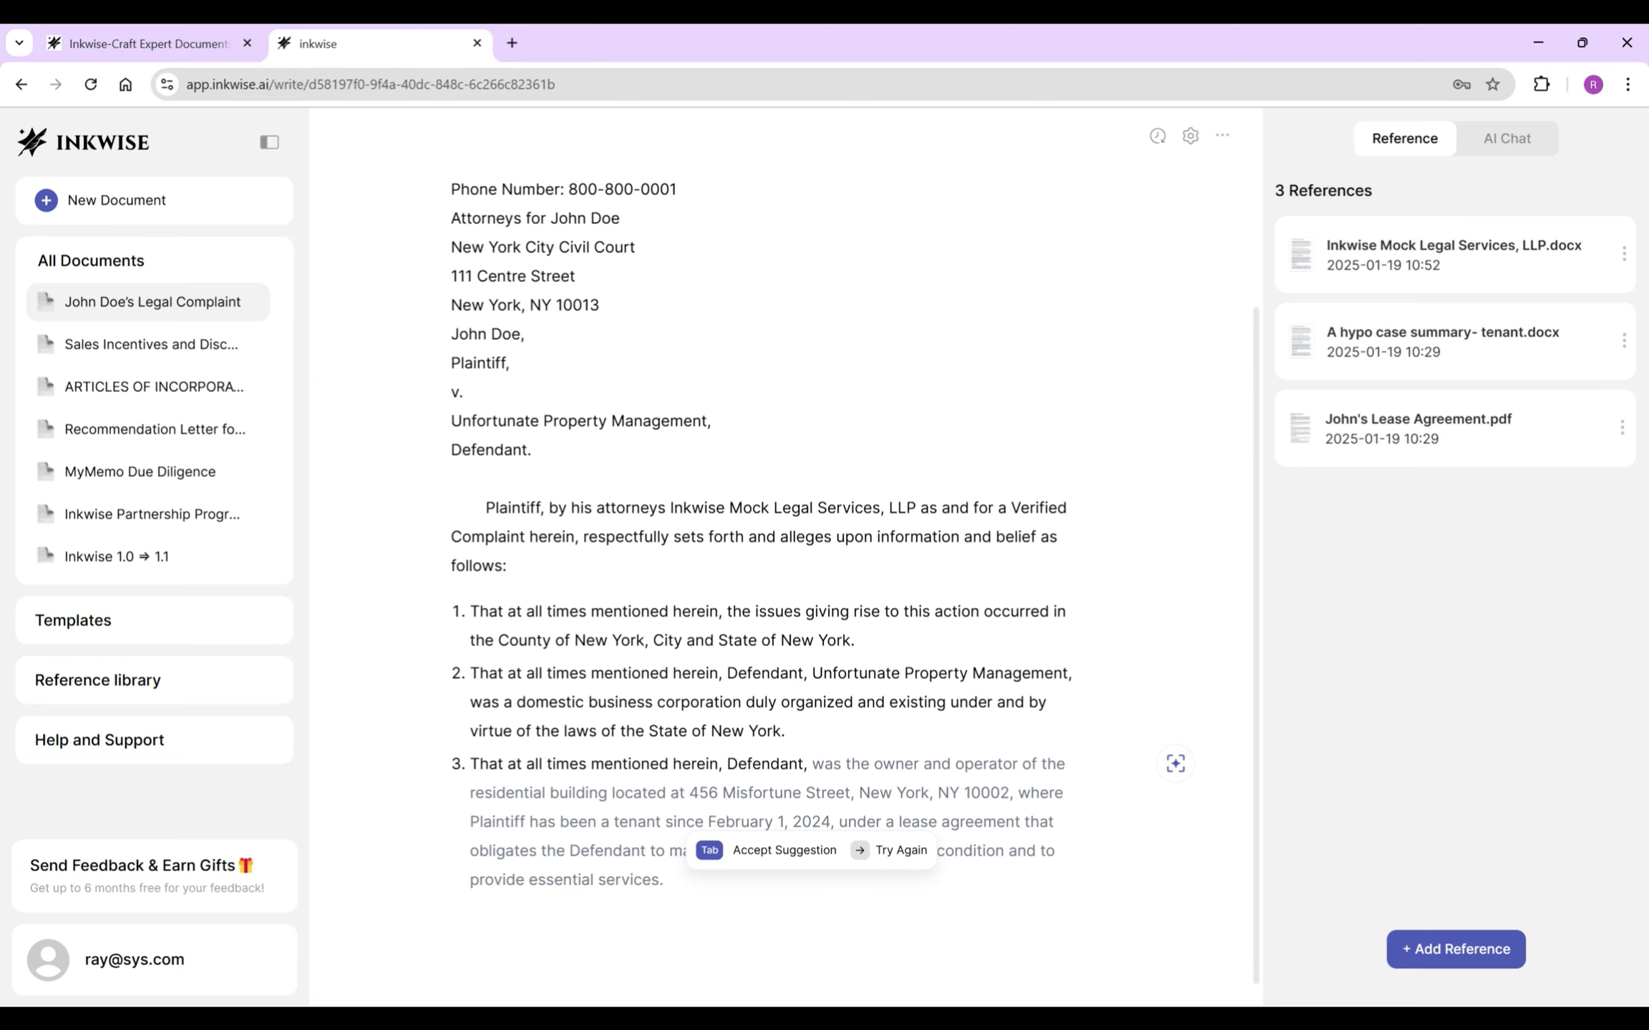
pyautogui.press('Tab')
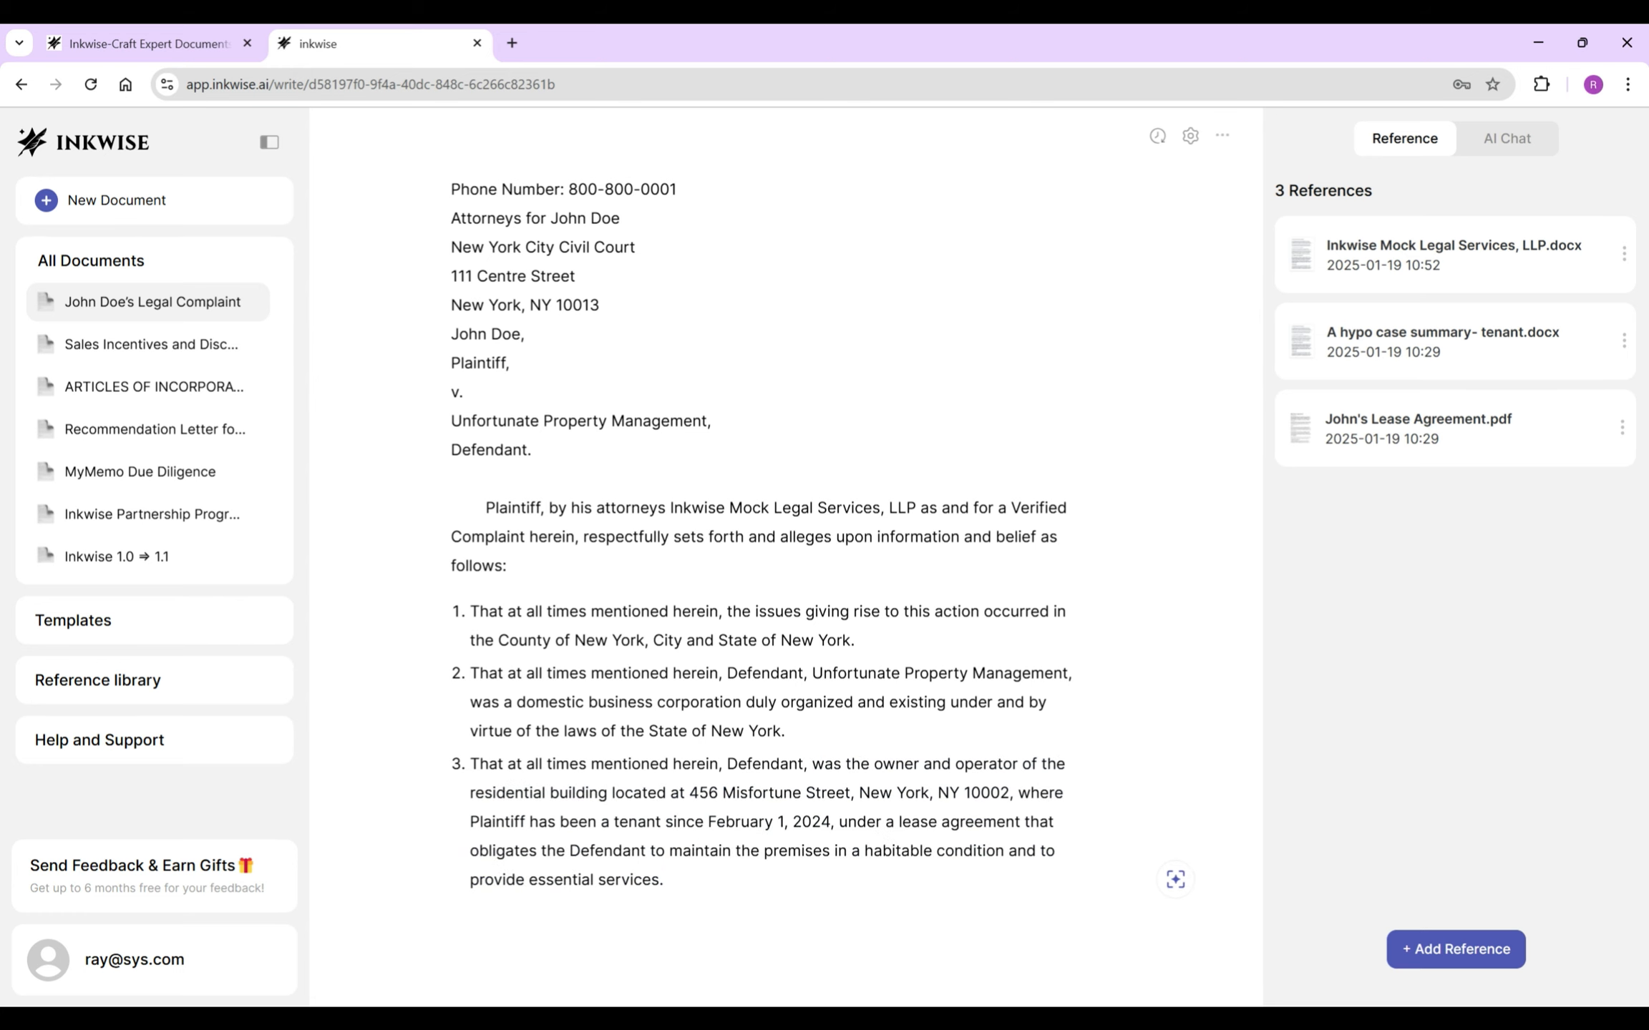
pyautogui.press('Return')
pyautogui.press('Return')
# - Add the centred Heading 3 'As For The First Cause of Action'
pyautogui.write('As For The First Cause of Action')
pyautogui.tripleClick(520, 896)
pyautogui.click(526, 853)
pyautogui.click(519, 664)
pyautogui.click(790, 853)
pyautogui.click(929, 895)
# - Add the subtitle '(Breach of Contract and Implied Warranty of Habitability)' beneath the heading
pyautogui.press('Return')
pyautogui.write('()')
pyautogui.press('Left')
pyautogui.write('Breach of Contract ')
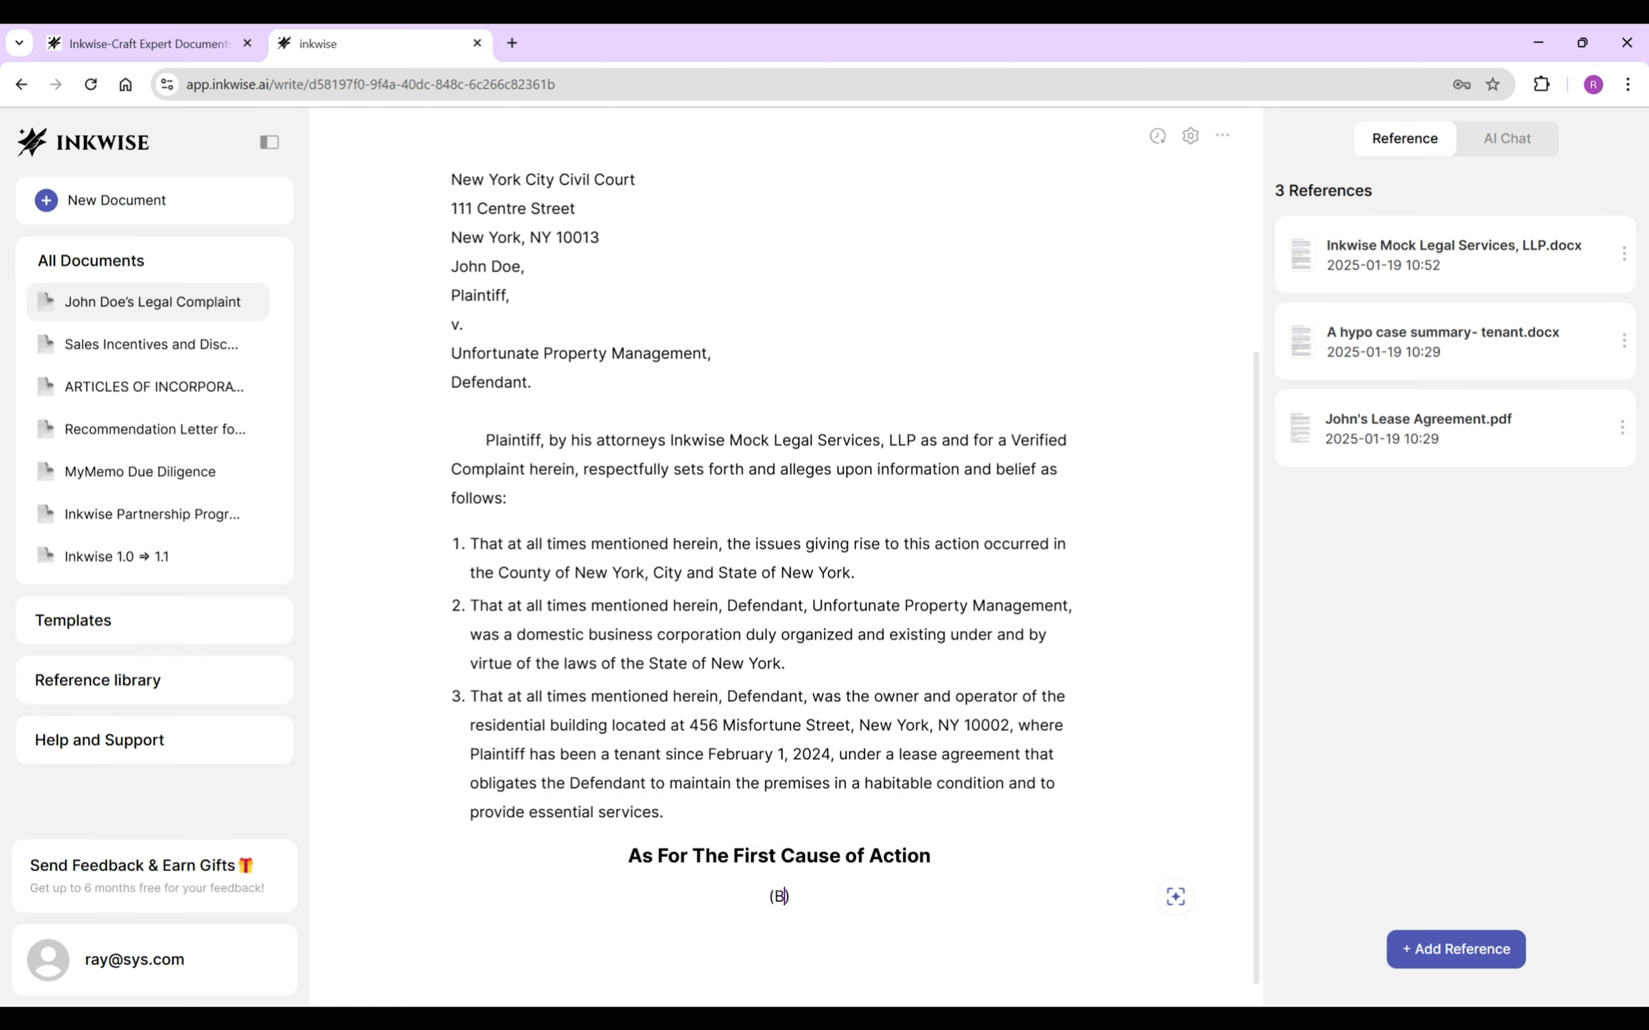
pyautogui.write('and Implied Warranty of Habitability')
pyautogui.press('End')
pyautogui.press('Return')
pyautogui.press('Return')
# - Add left-aligned allegation 4 re-alleging all prior allegations, trimming the extra AI text
pyautogui.write('4.')
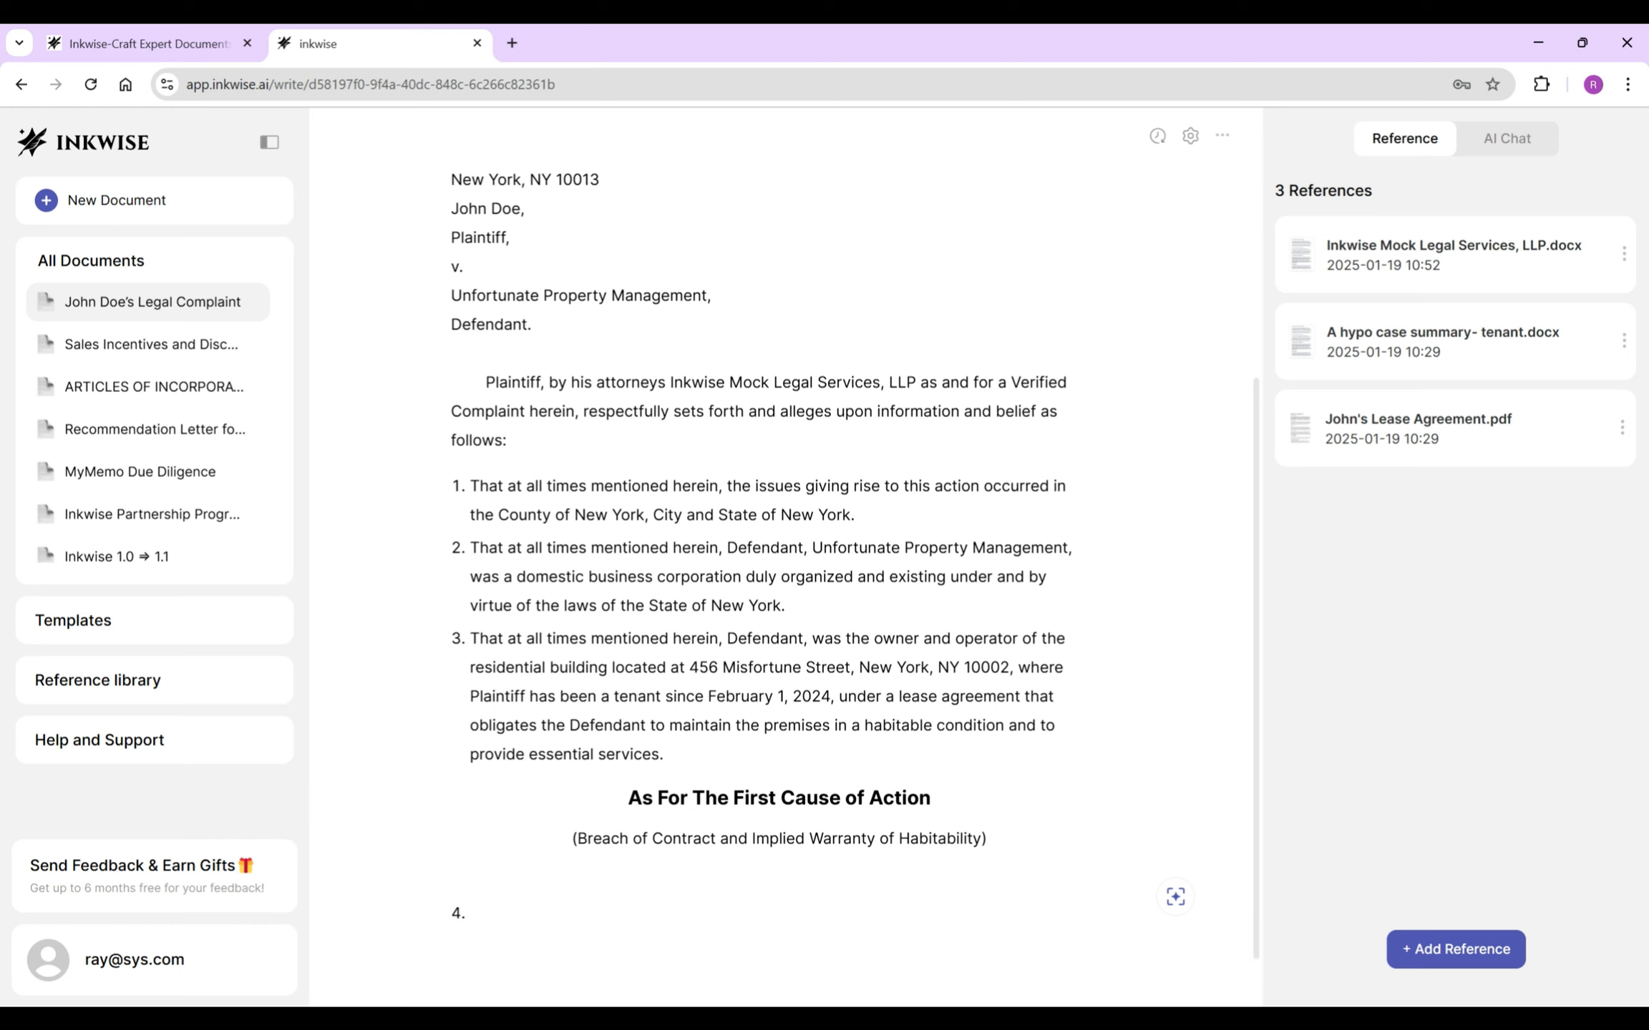
pyautogui.write(' Plaintiff repeats and re-allege ')
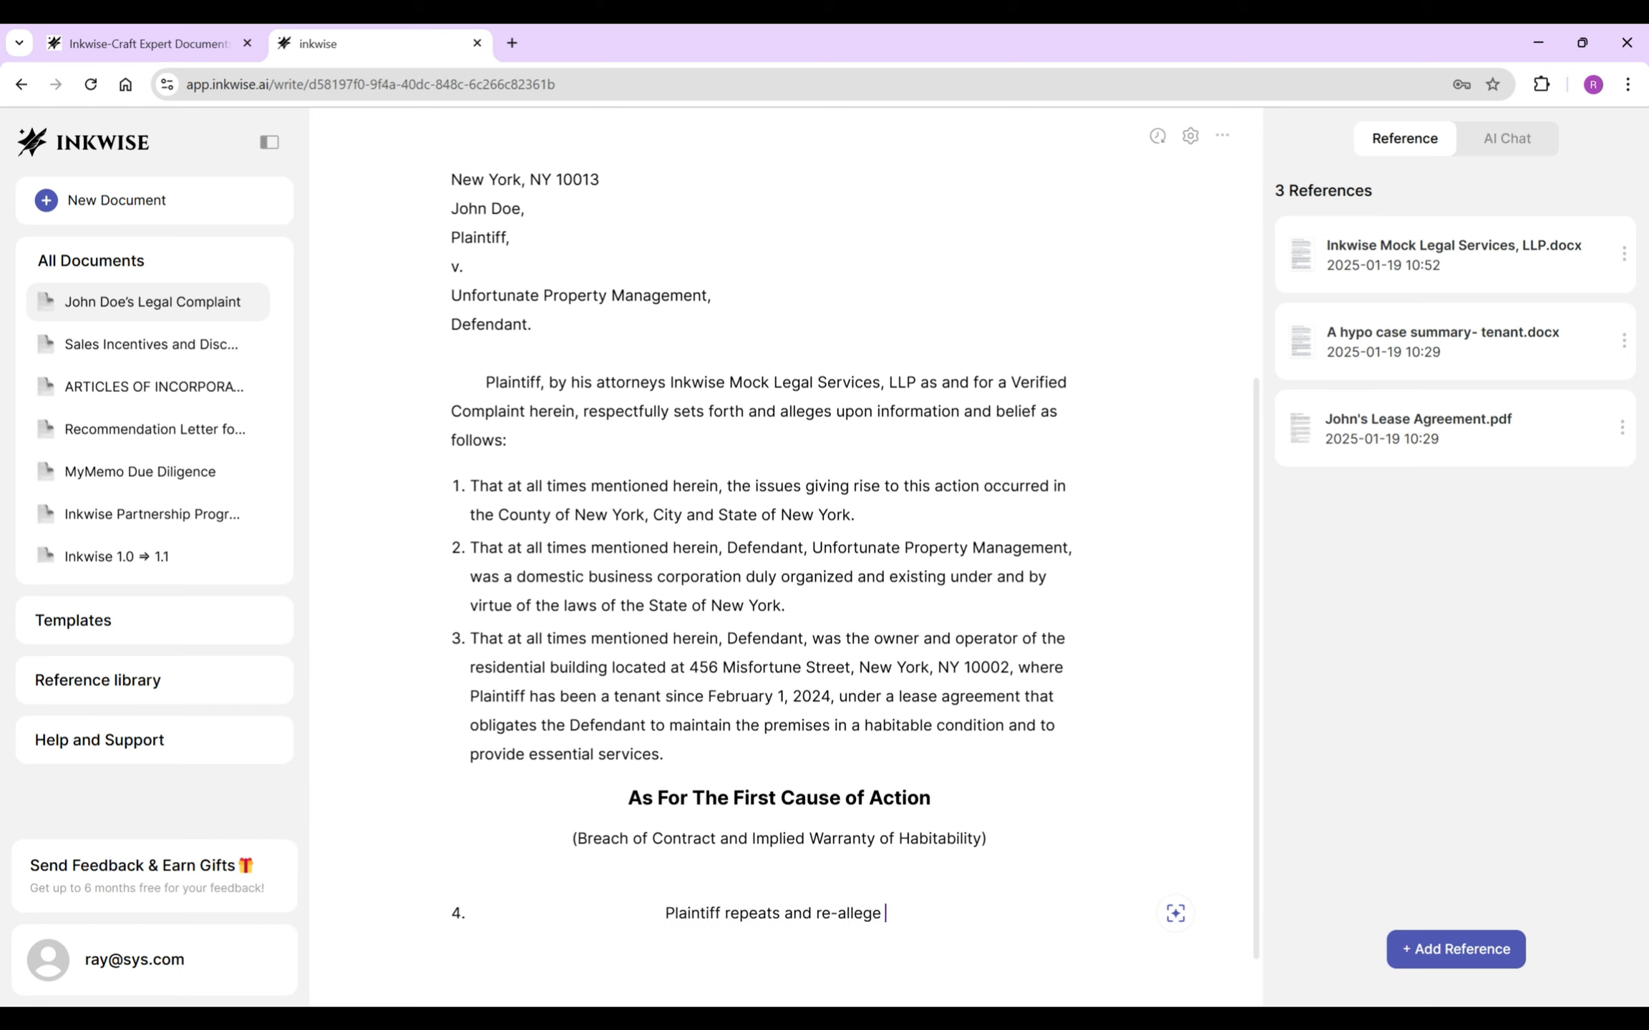
pyautogui.write('each and every allegation stated and')
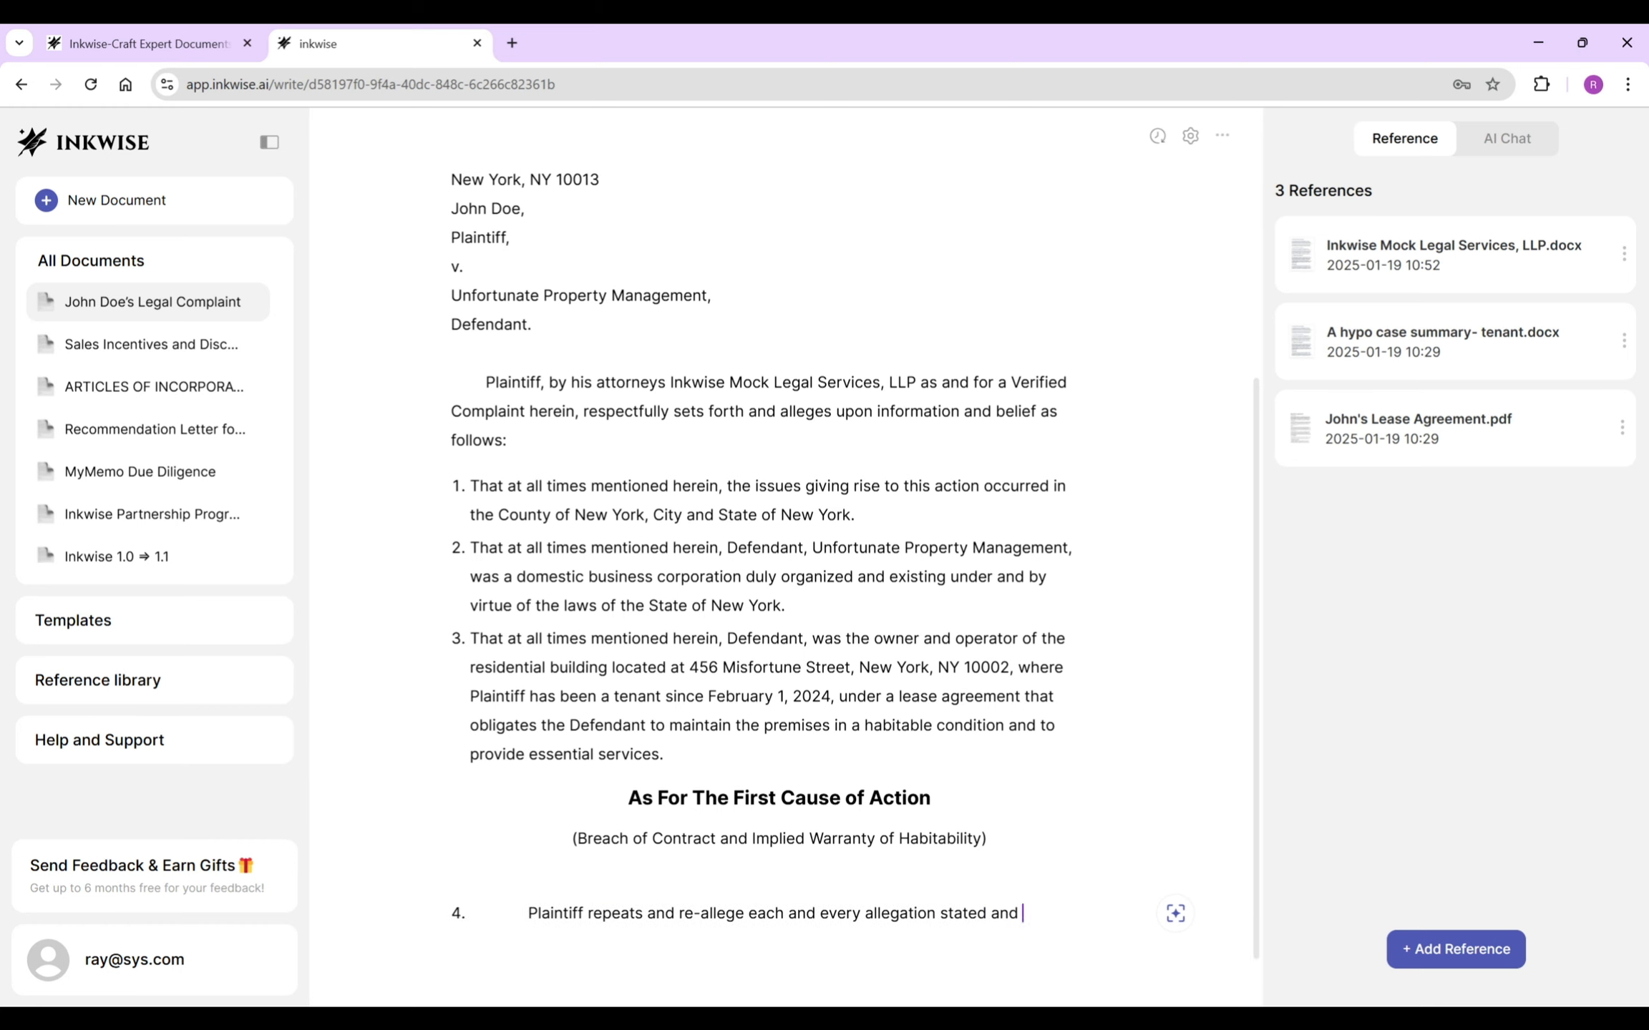
pyautogui.press('Tab')
pyautogui.moveTo(853, 653); pyautogui.dragTo(472, 851)
pyautogui.press('BackSpace')
pyautogui.hotkey('ctrl', 'shift', 'l')
pyautogui.click(819, 879)
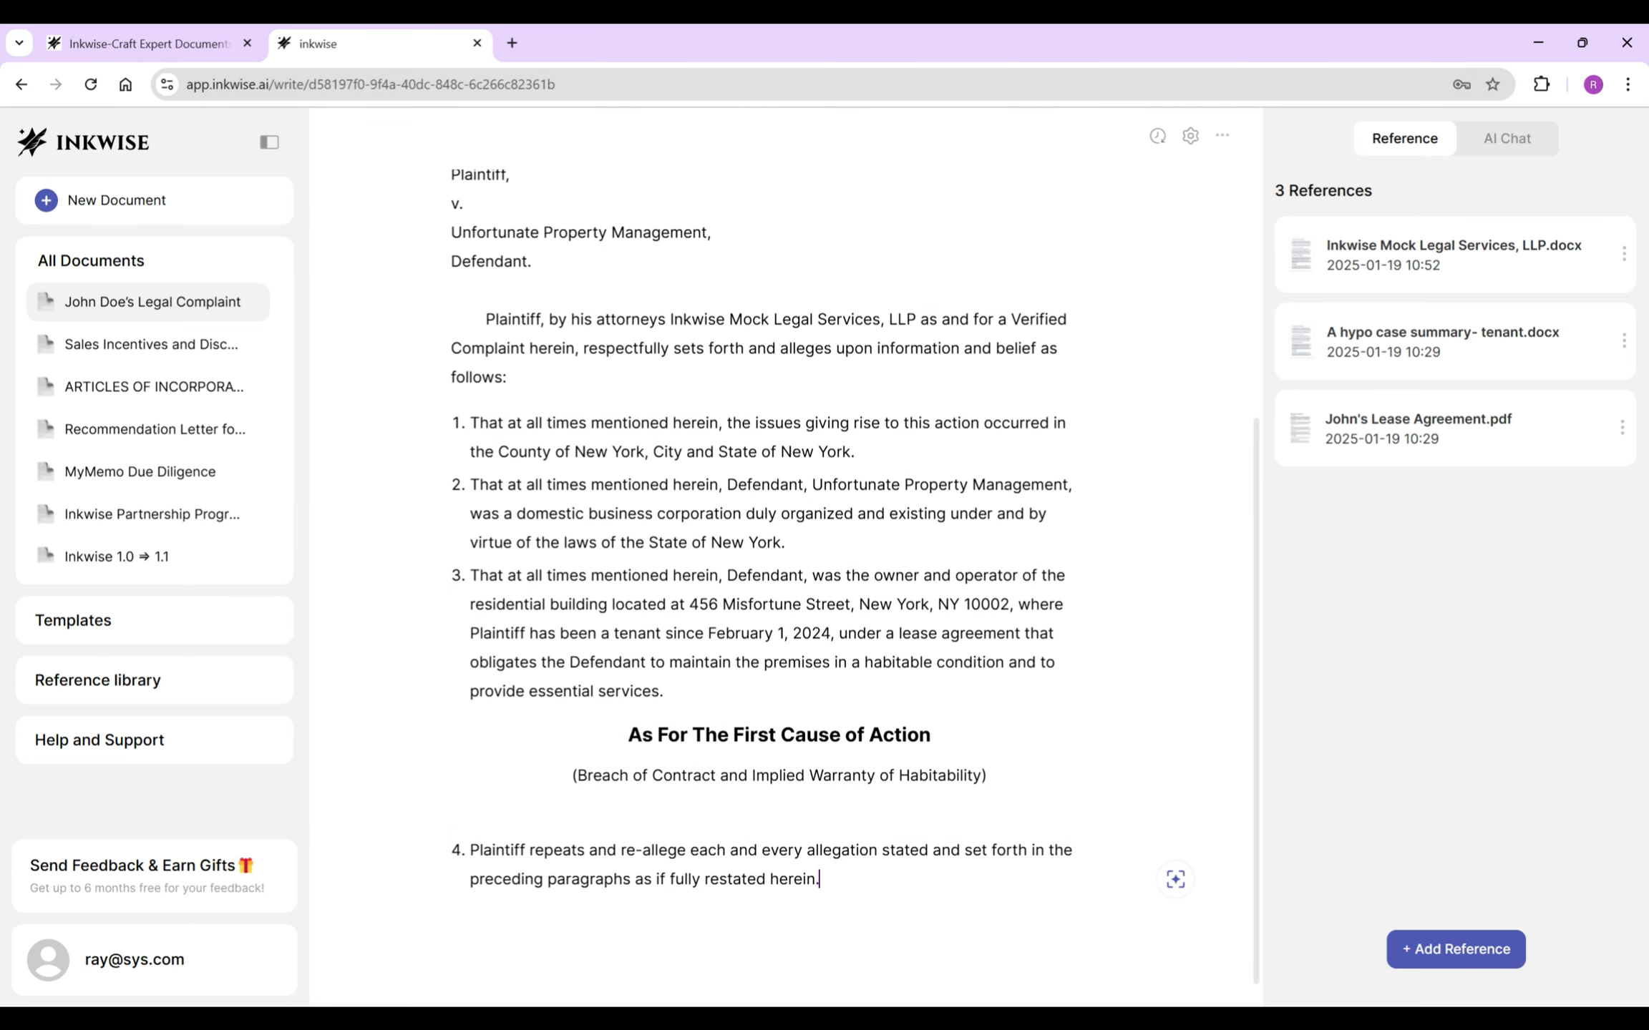
pyautogui.press('Return')
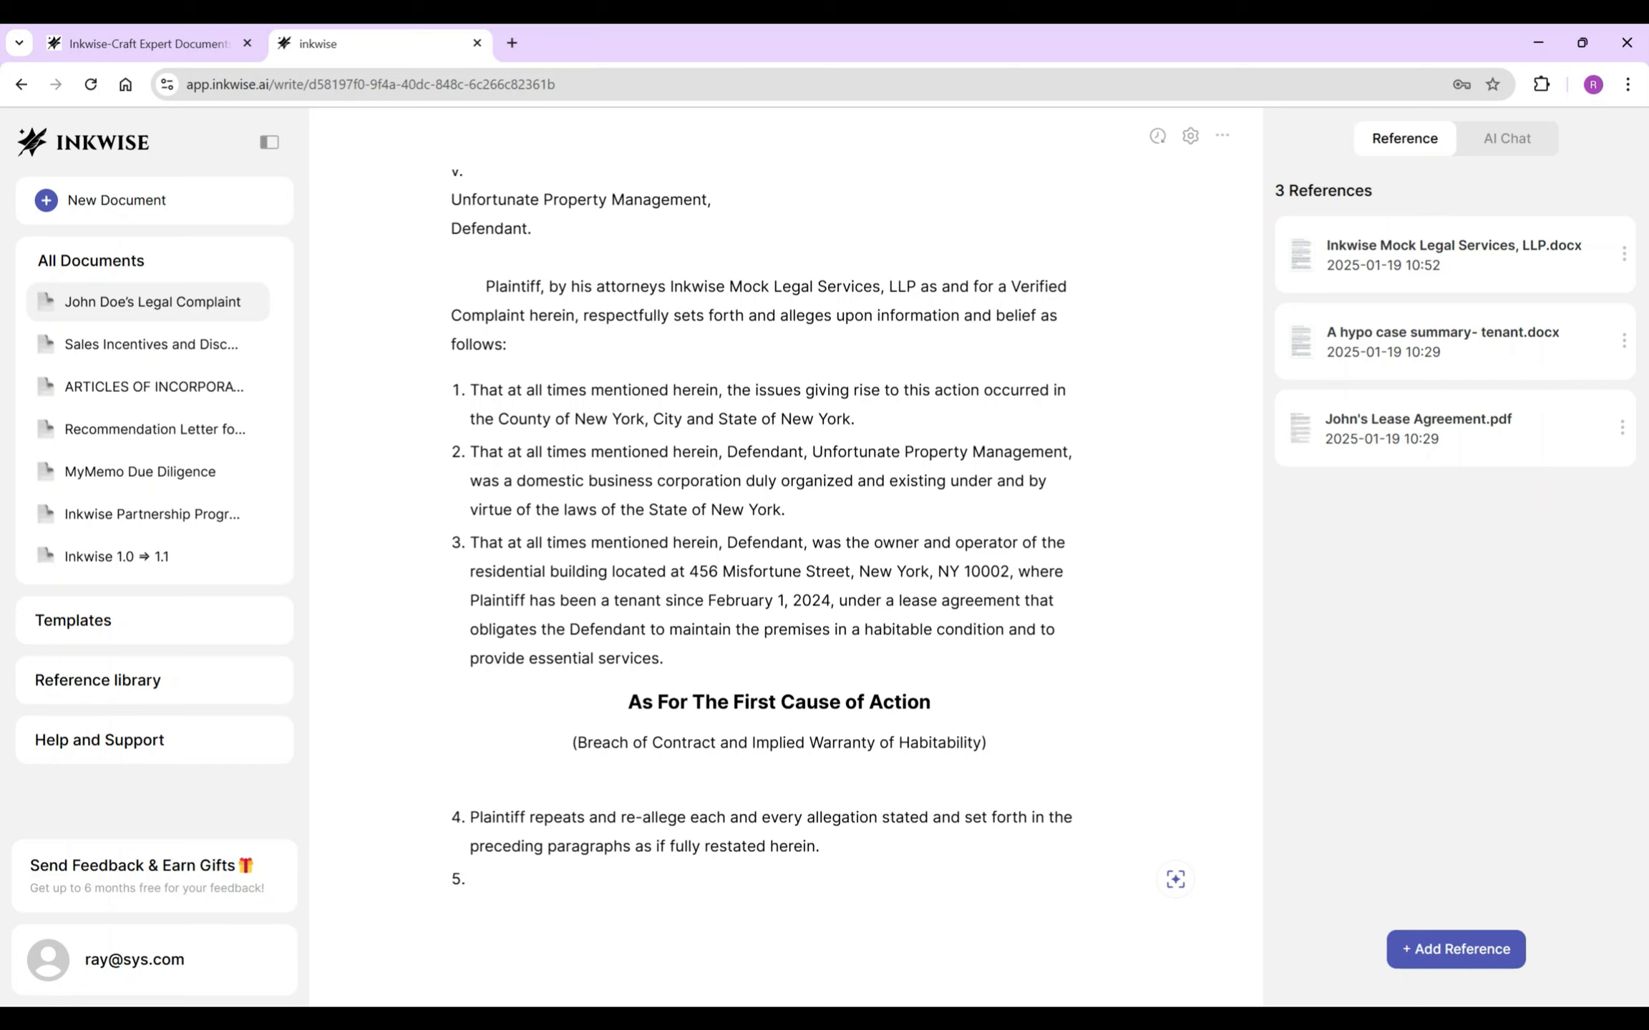
# - Generate item 5 from the lease agreement, stating the lease parties and its January 1, 2024 signing
pyautogui.press('space')
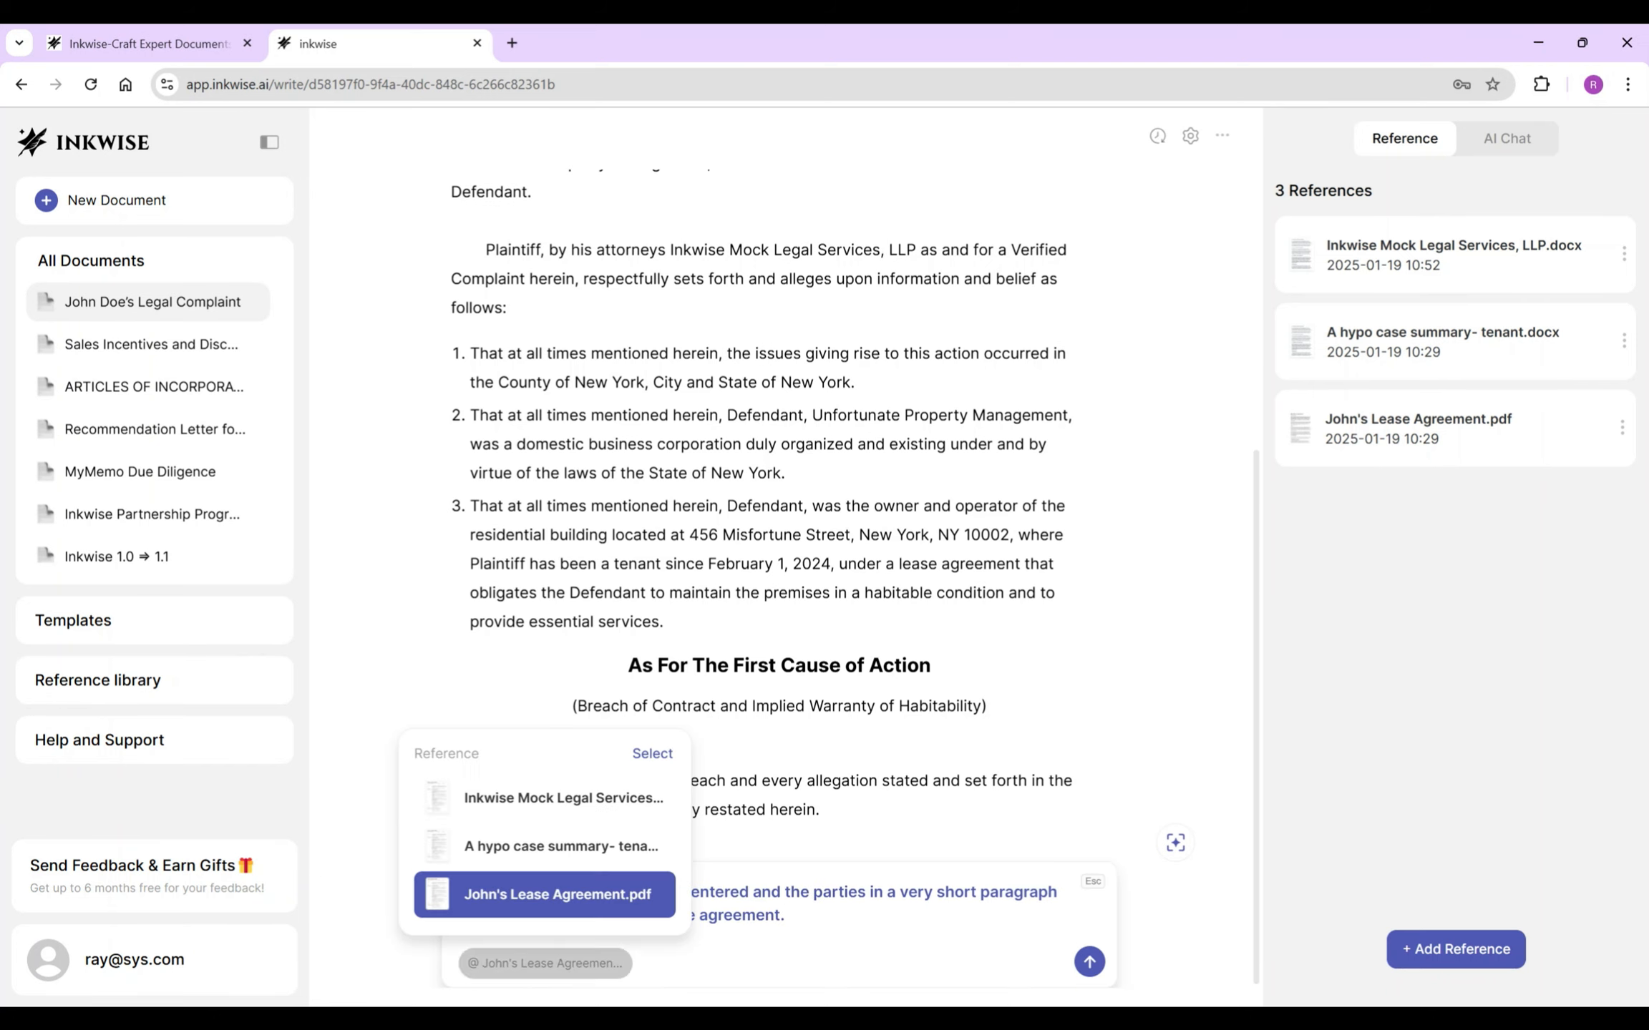
pyautogui.click(545, 895)
pyautogui.press('Return')
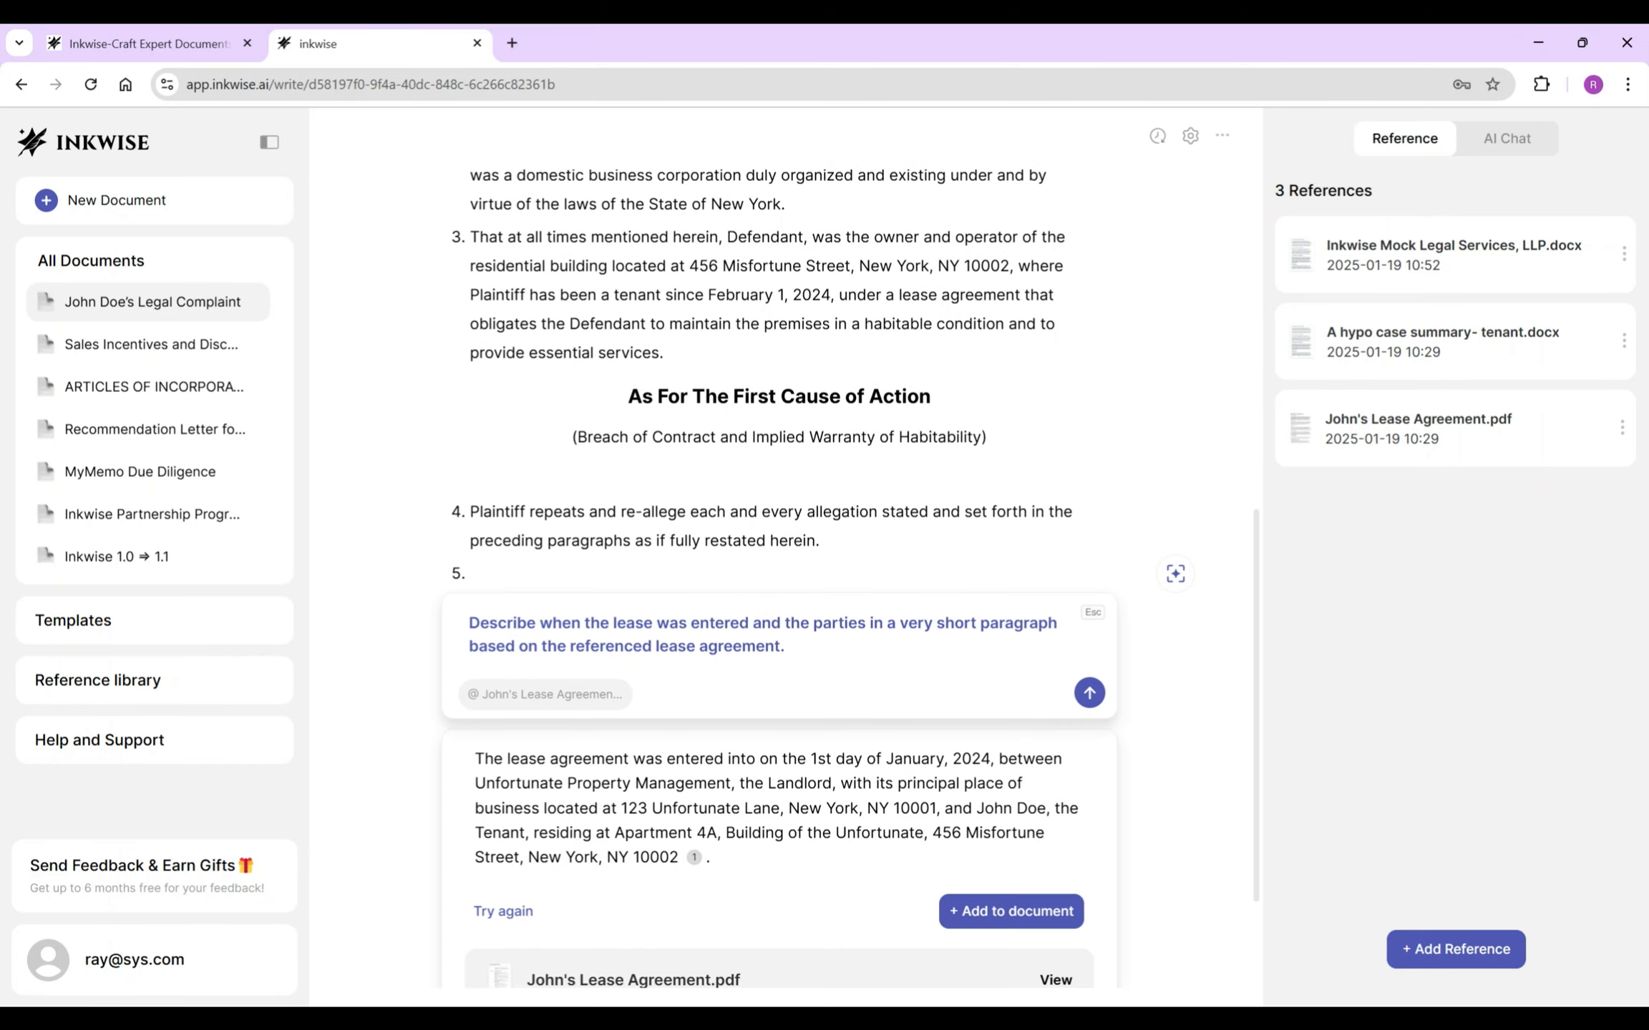
pyautogui.click(1011, 911)
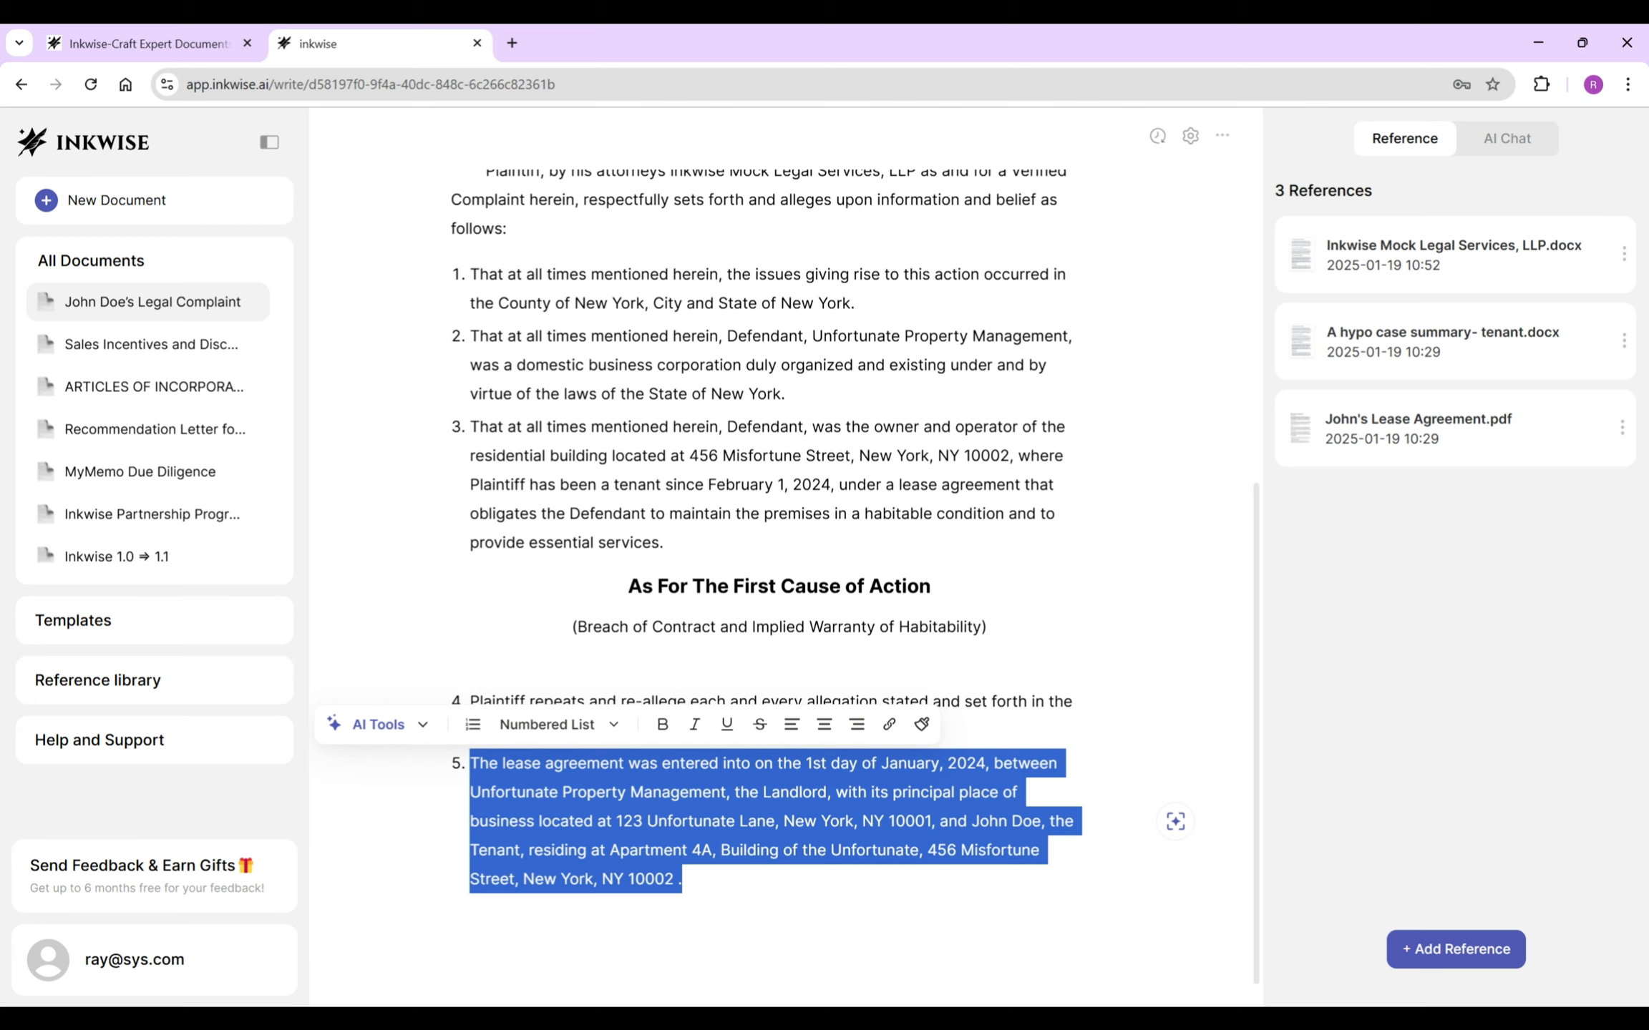
pyautogui.click(682, 879)
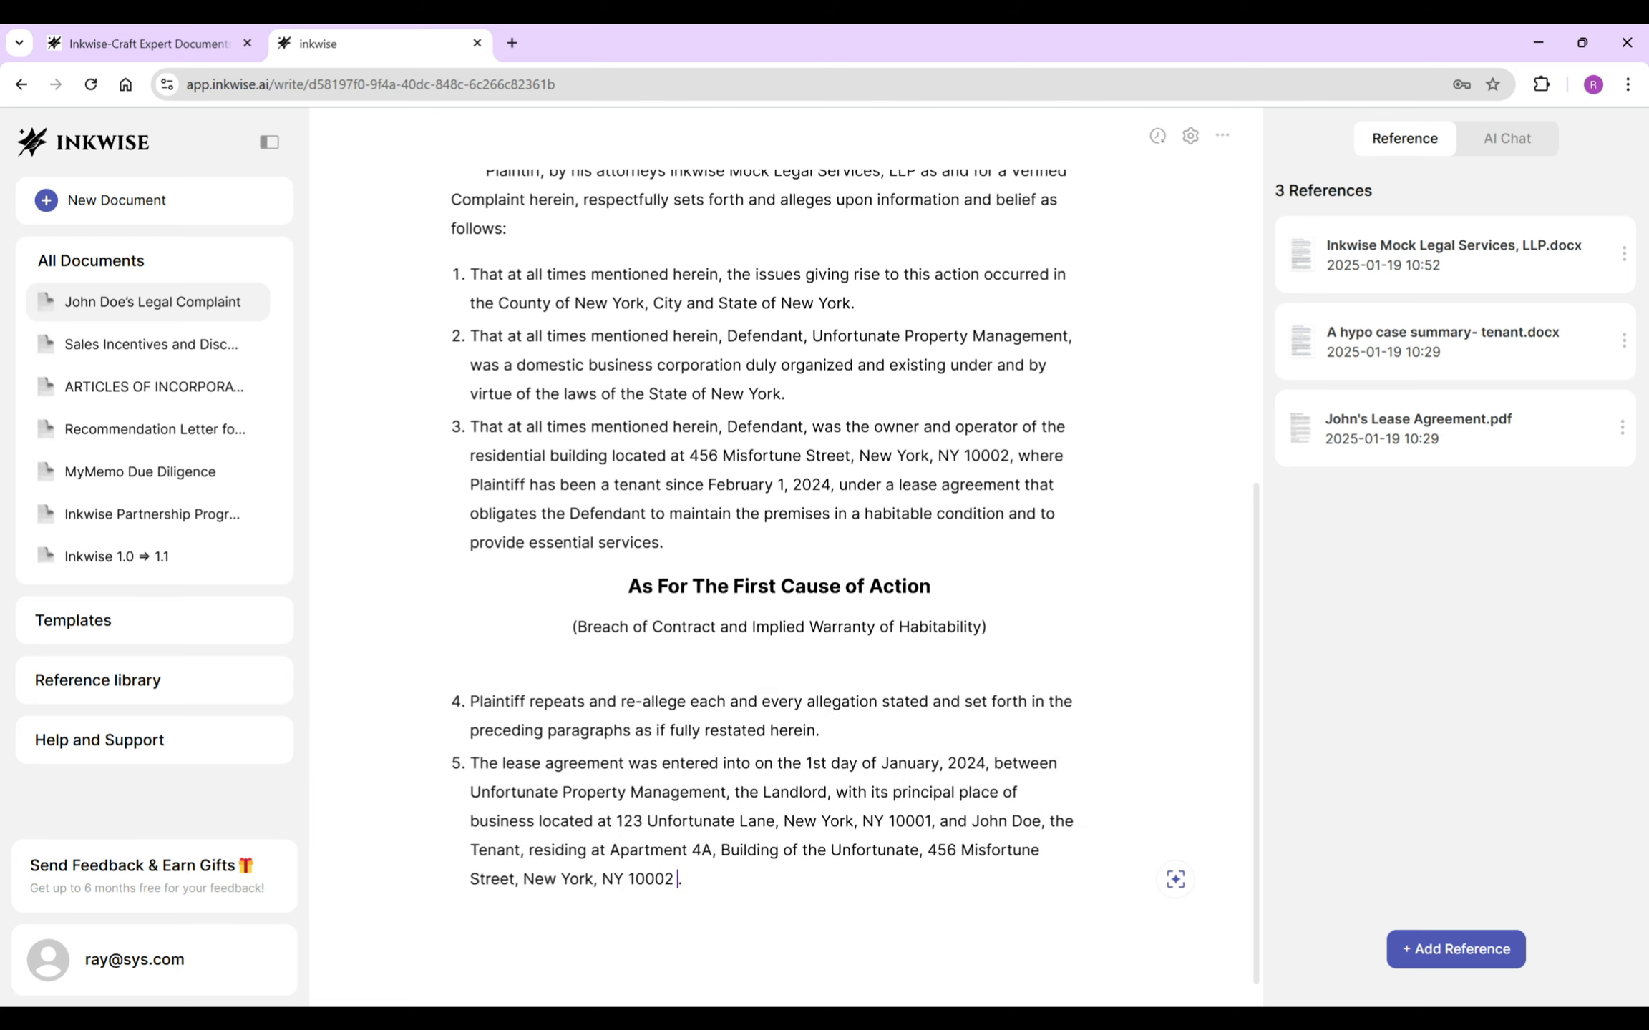
# - Add AI-drafted item 6 giving the two-year lease term and $3,500 monthly rent
pyautogui.press('Return')
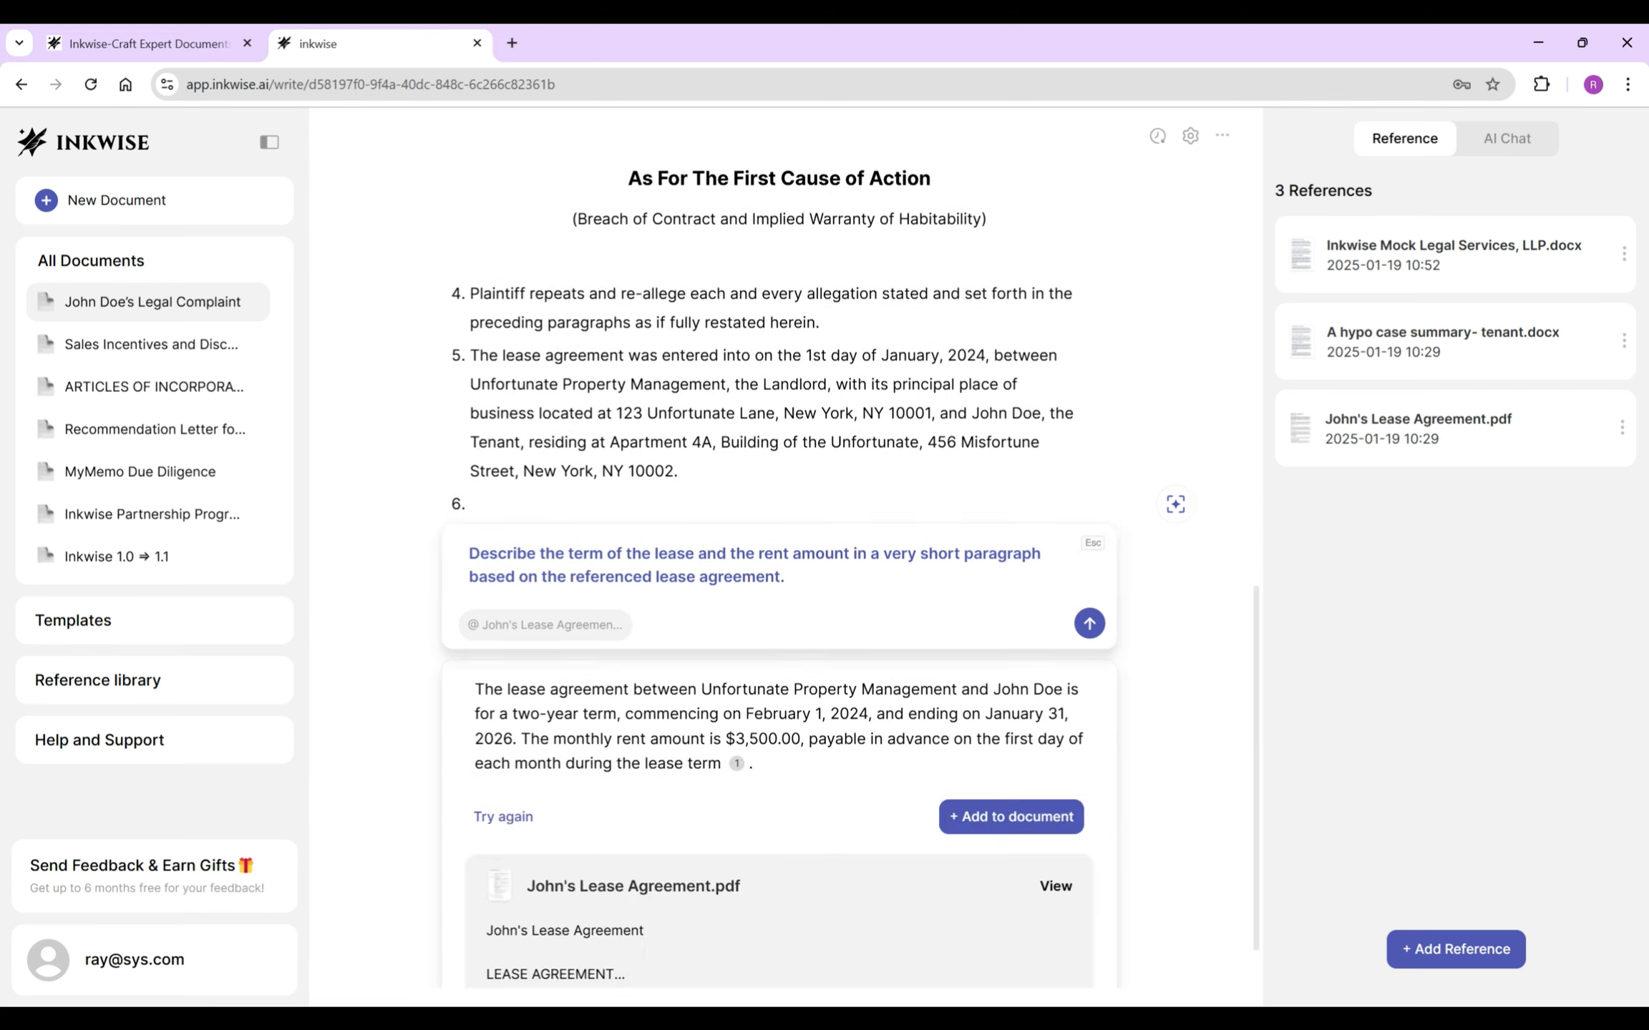
pyautogui.click(1011, 817)
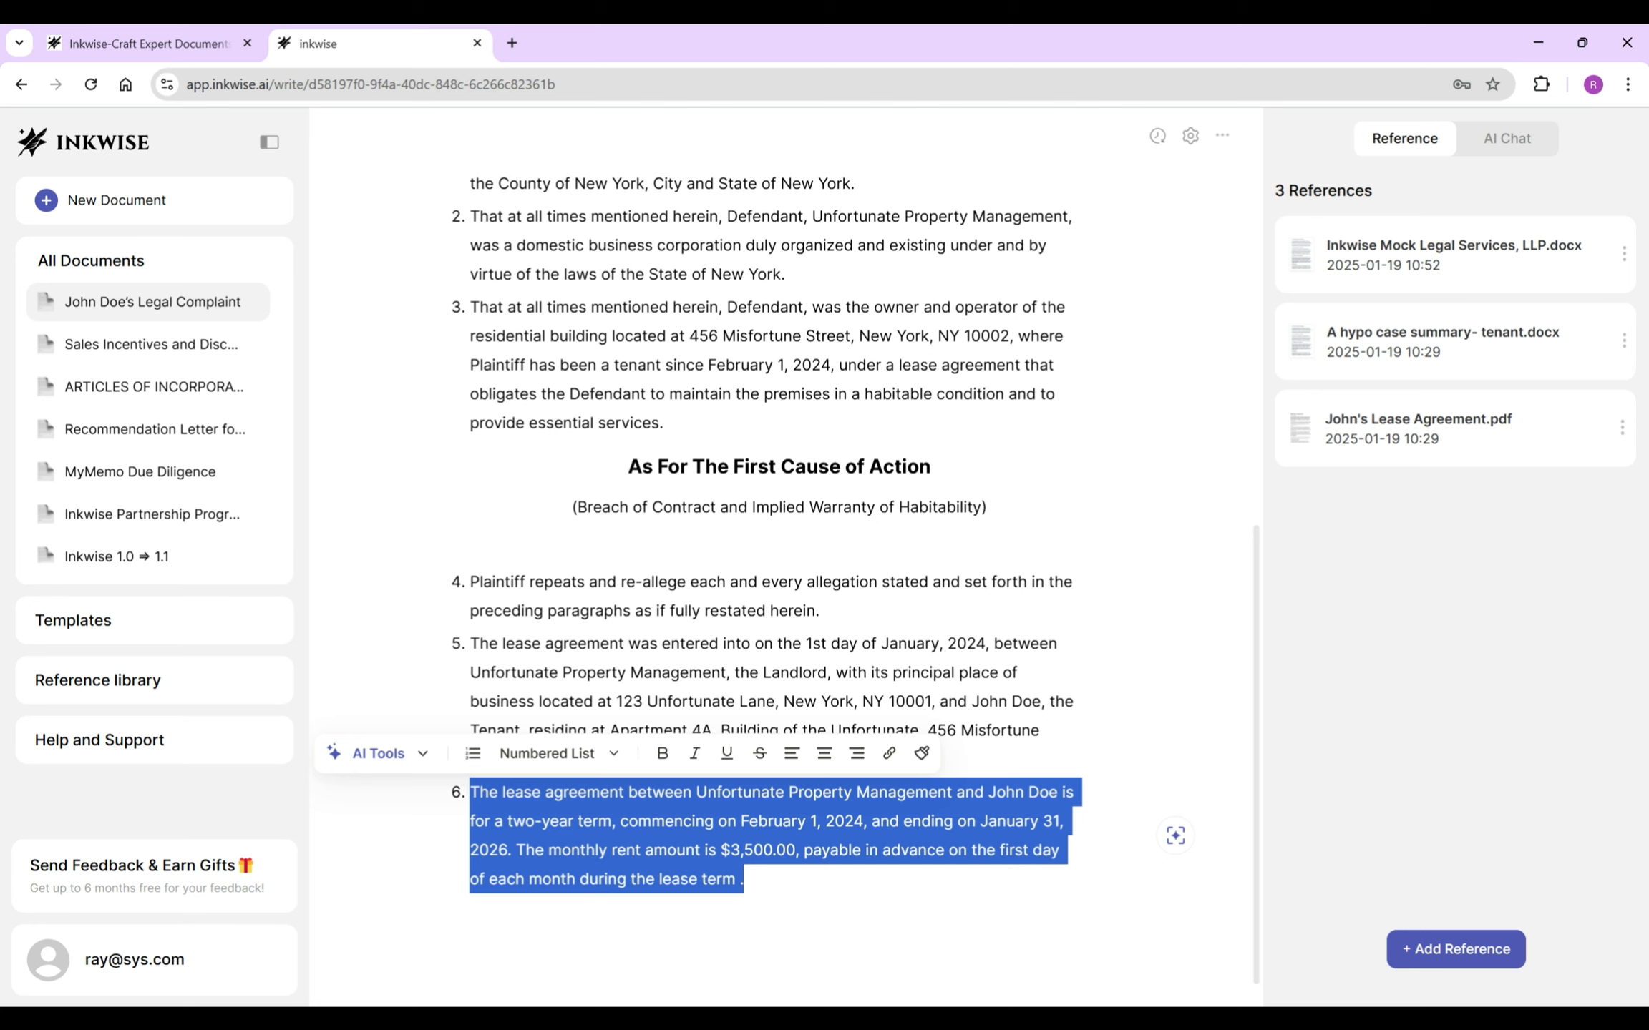
pyautogui.click(745, 879)
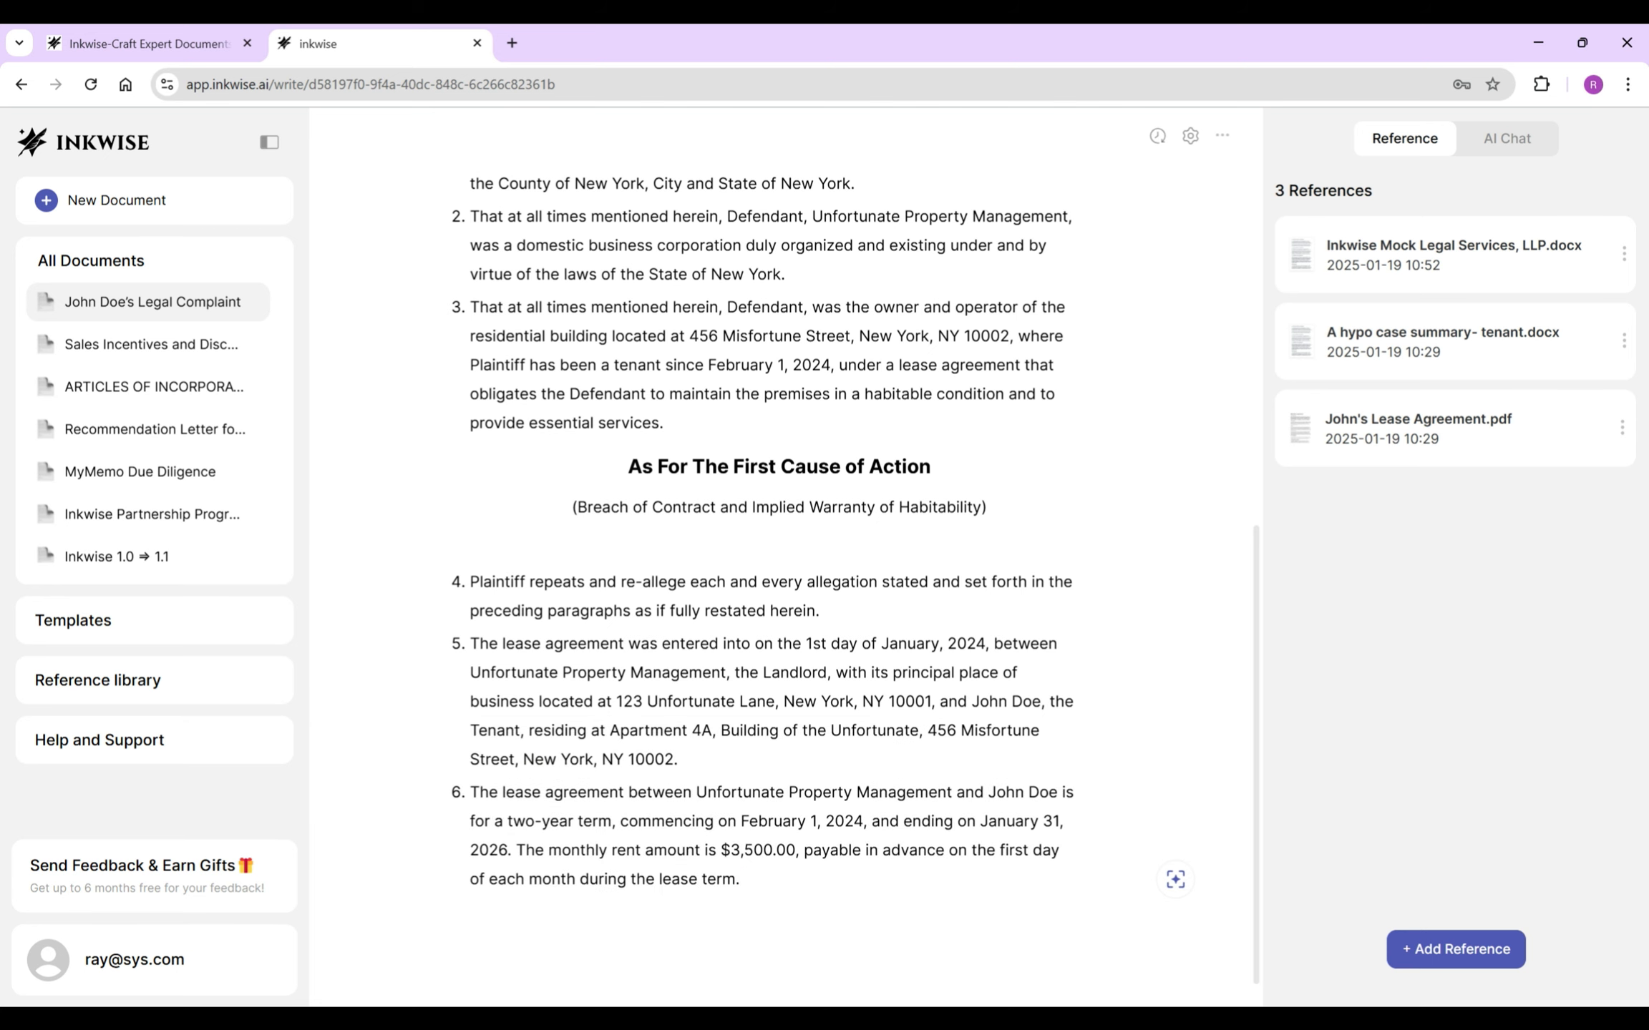
# - Write item 7 describing the lease agreement, attached as Exhibit A
pyautogui.press('Return')
pyautogui.write('The lease agreement')
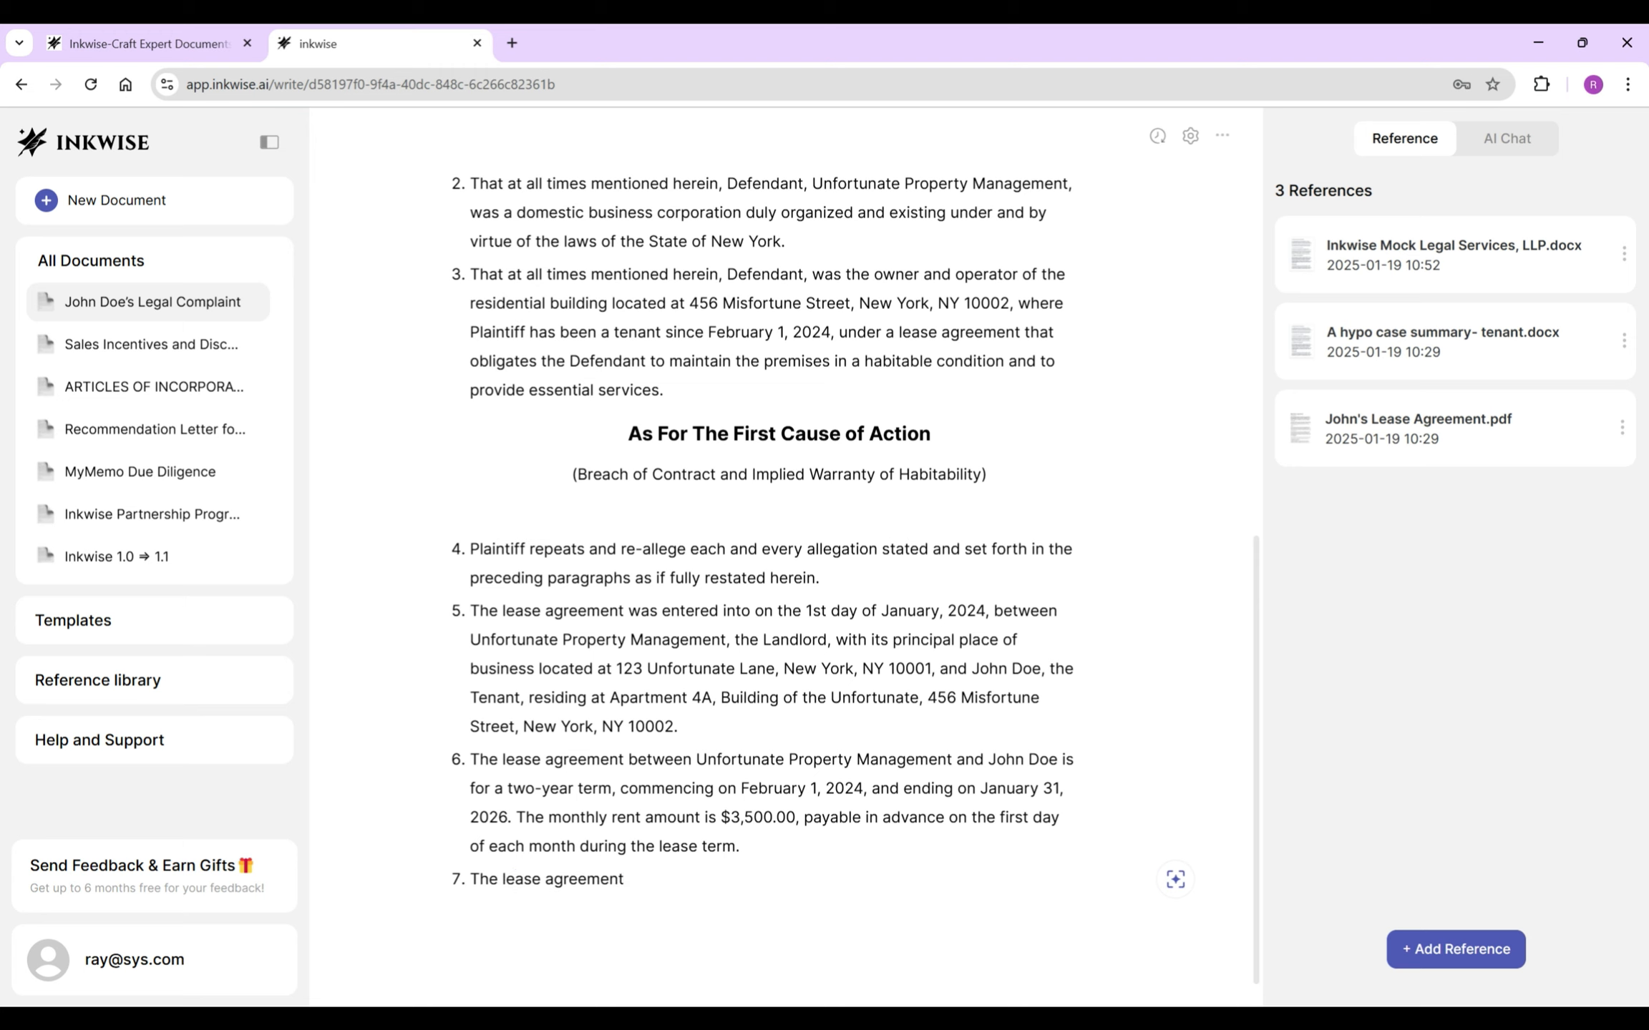
pyautogui.write(' evidenced')
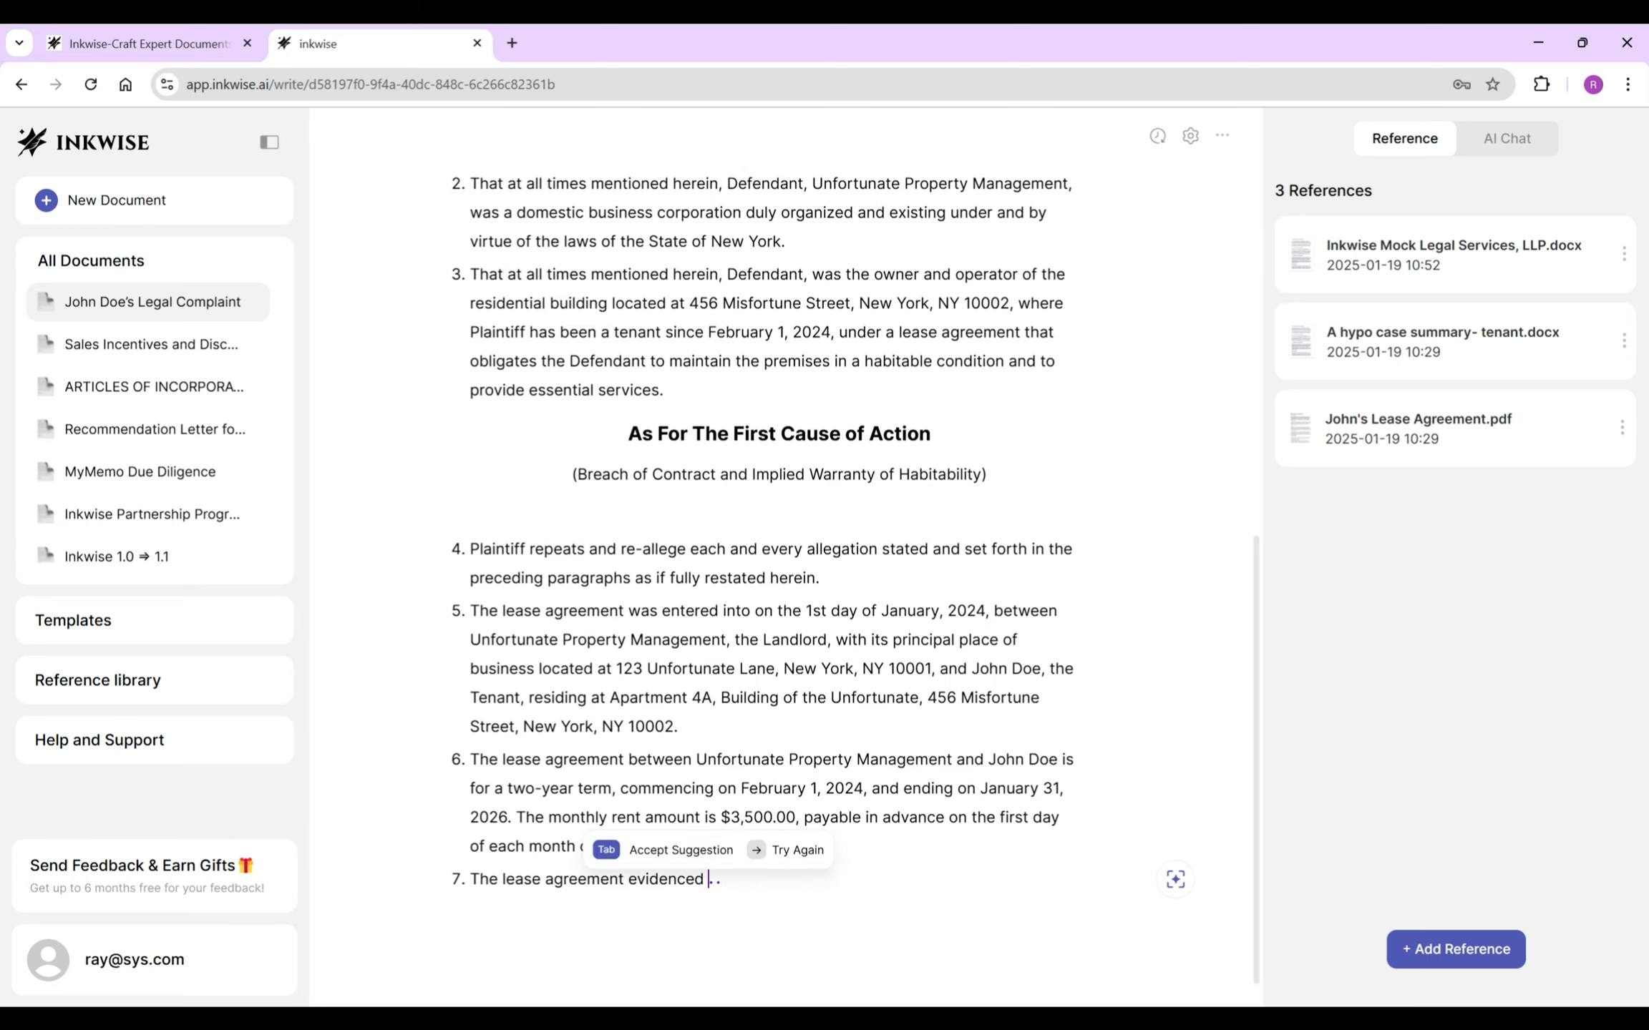
pyautogui.write('Unf')
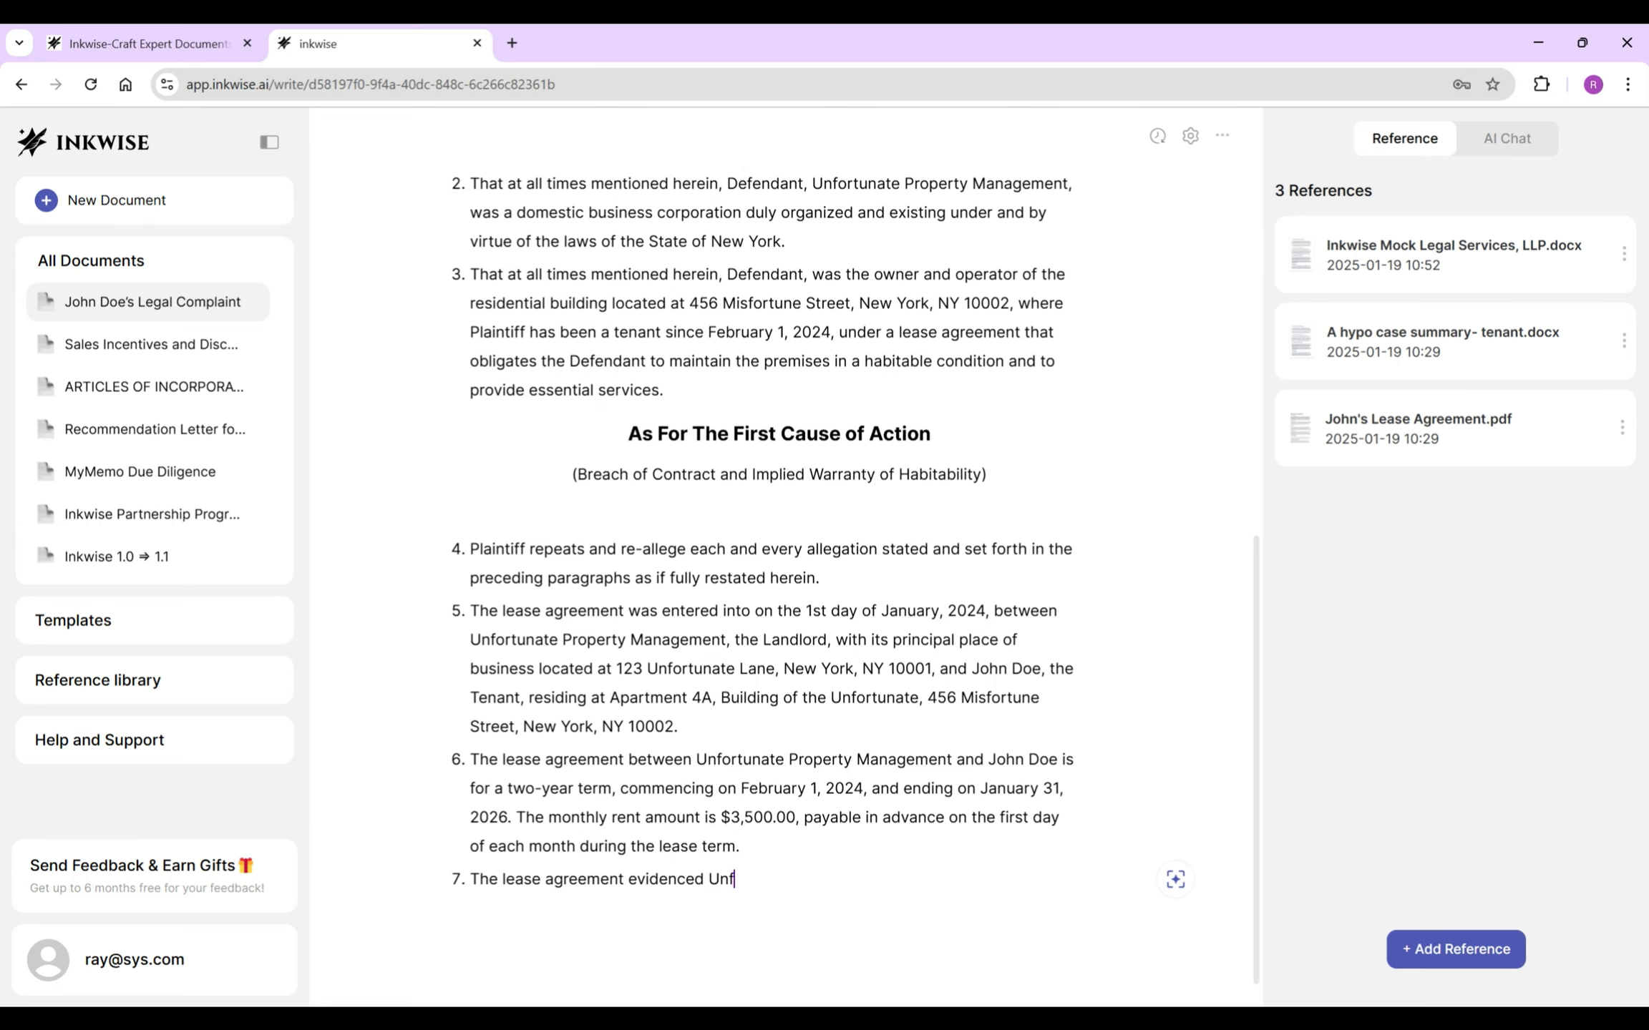
pyautogui.write('ortunate Property Management')
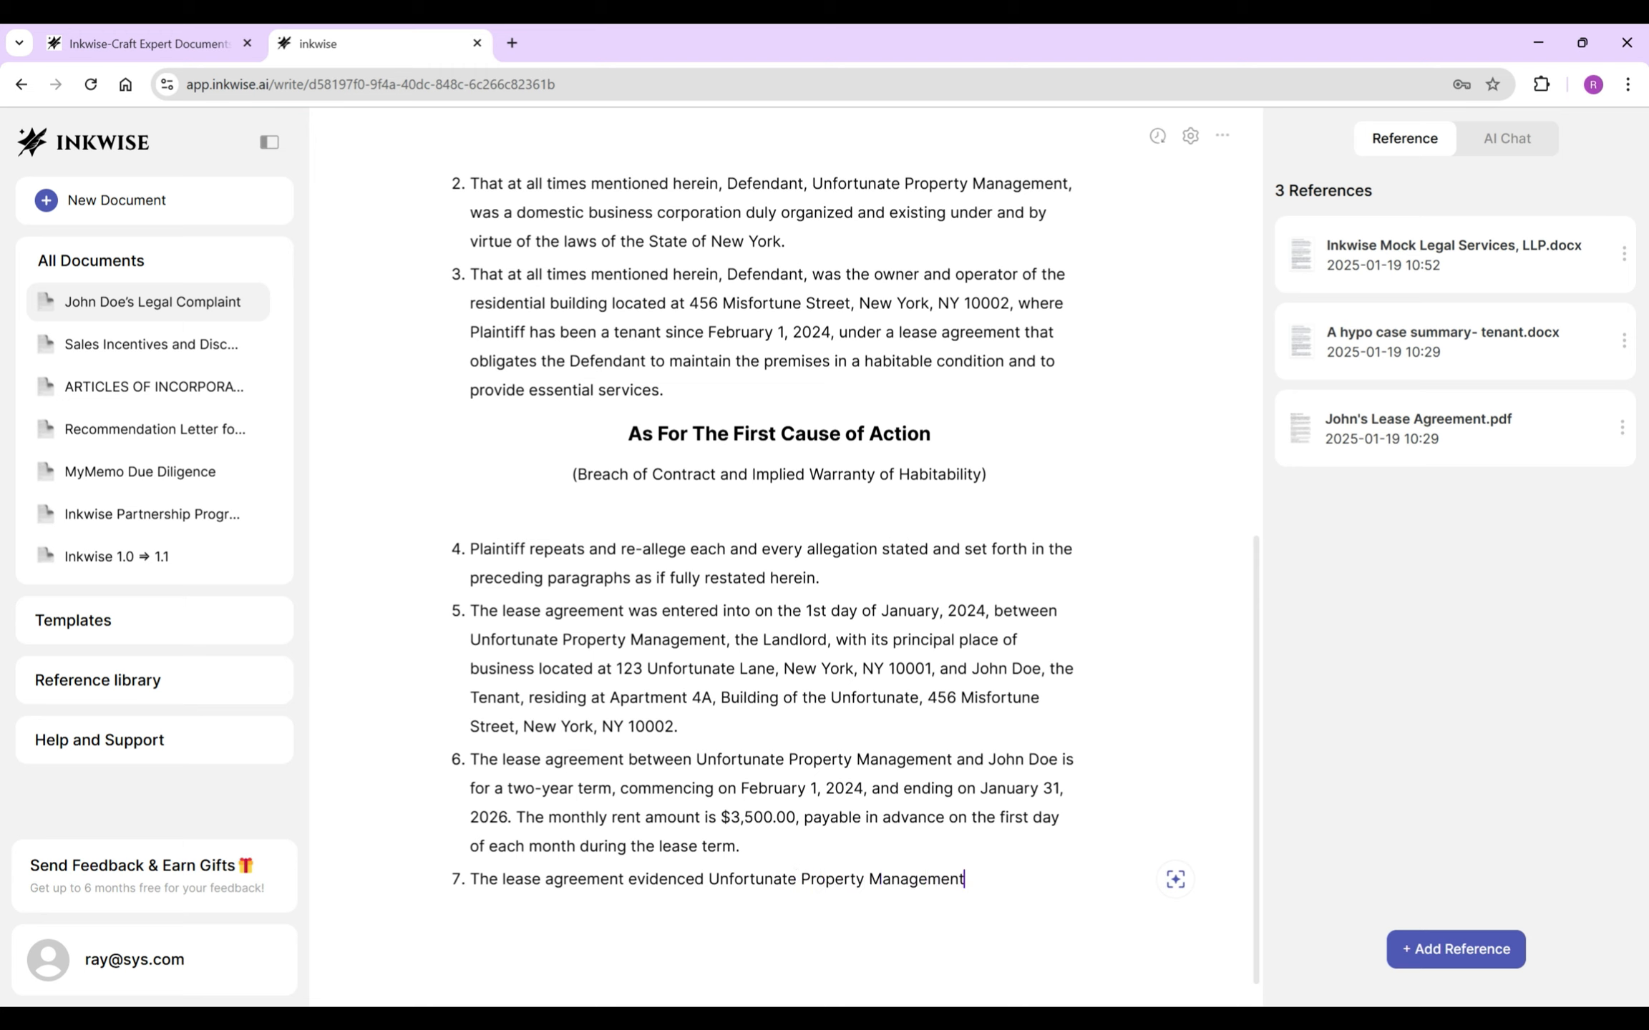
pyautogui.write("'s performance obligations and Joh")
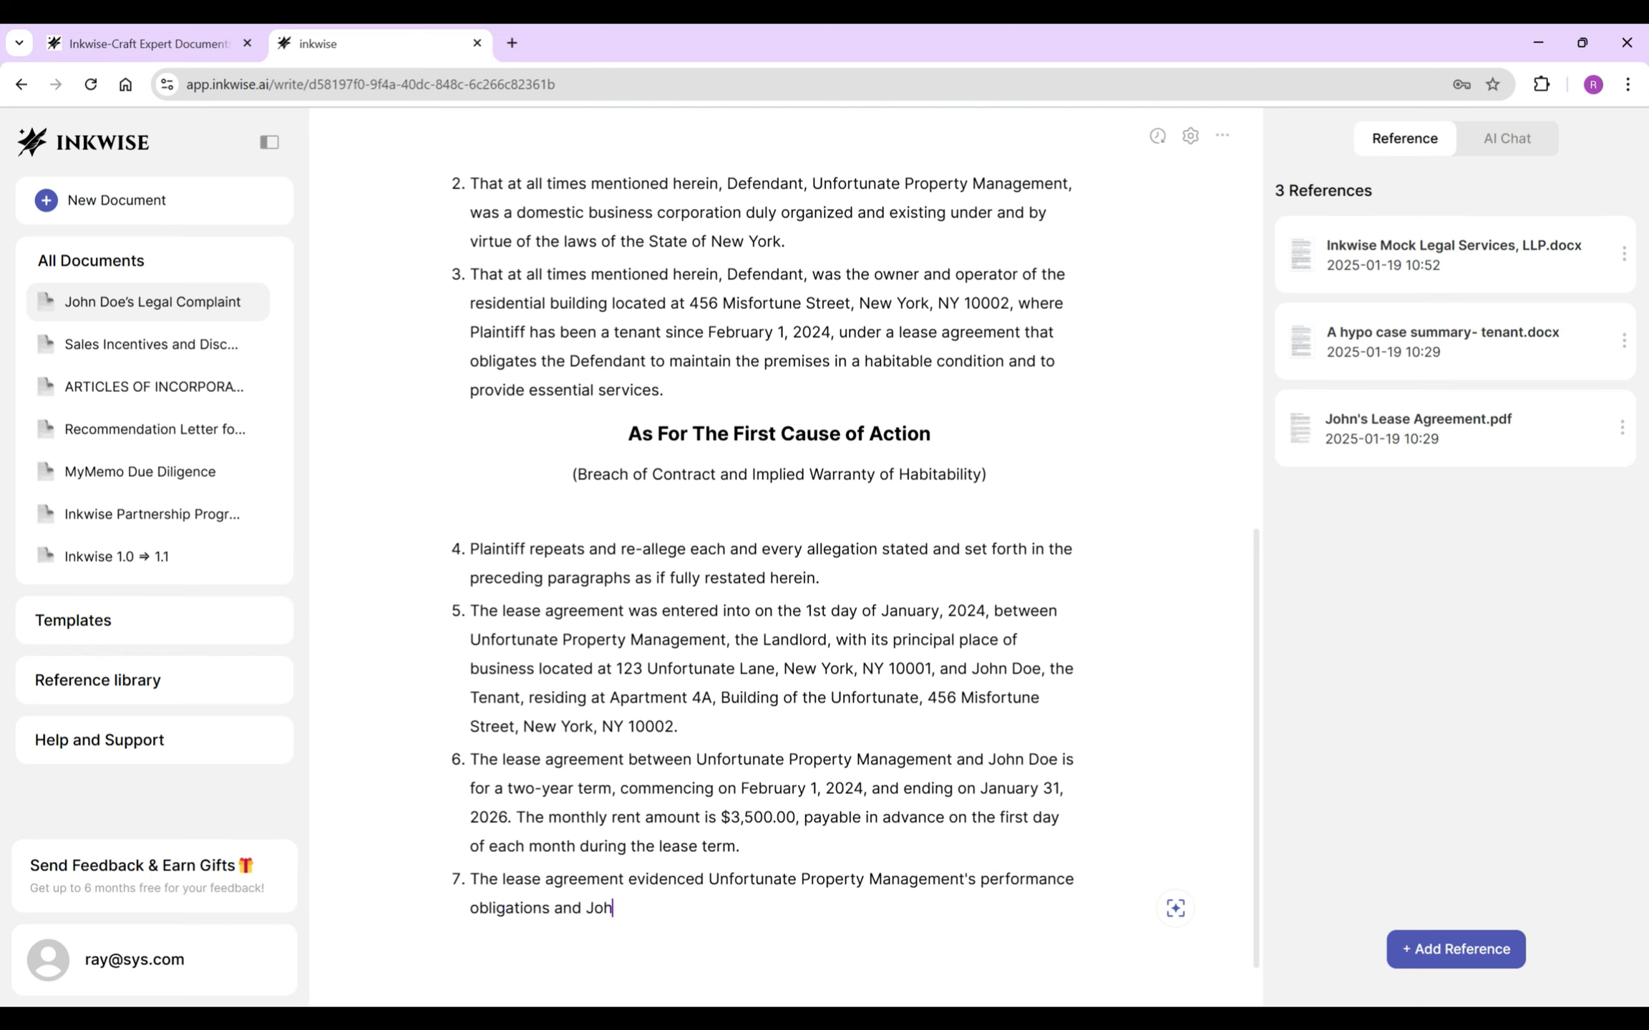
pyautogui.write("n Doe's payments")
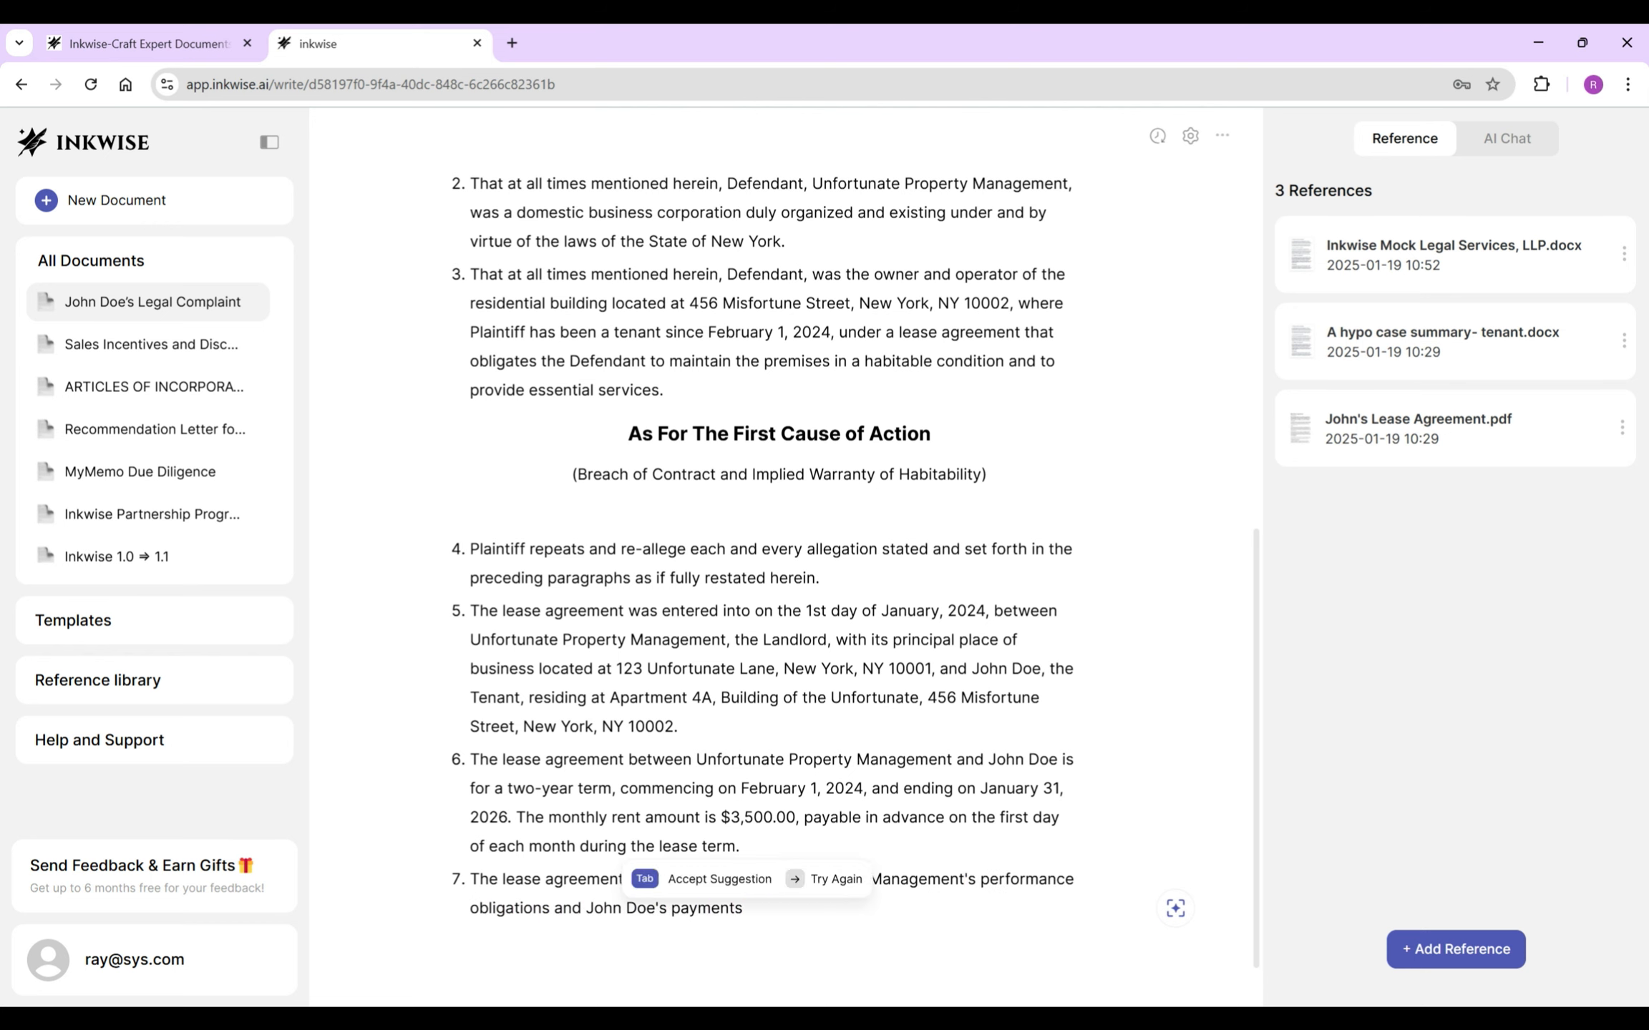
pyautogui.write(' and is attached hereto as Exhibit A.')
pyautogui.press('Return')
# - Add item 8 on Defendant's maintenance and essential-services duties
pyautogui.write('Defendant')
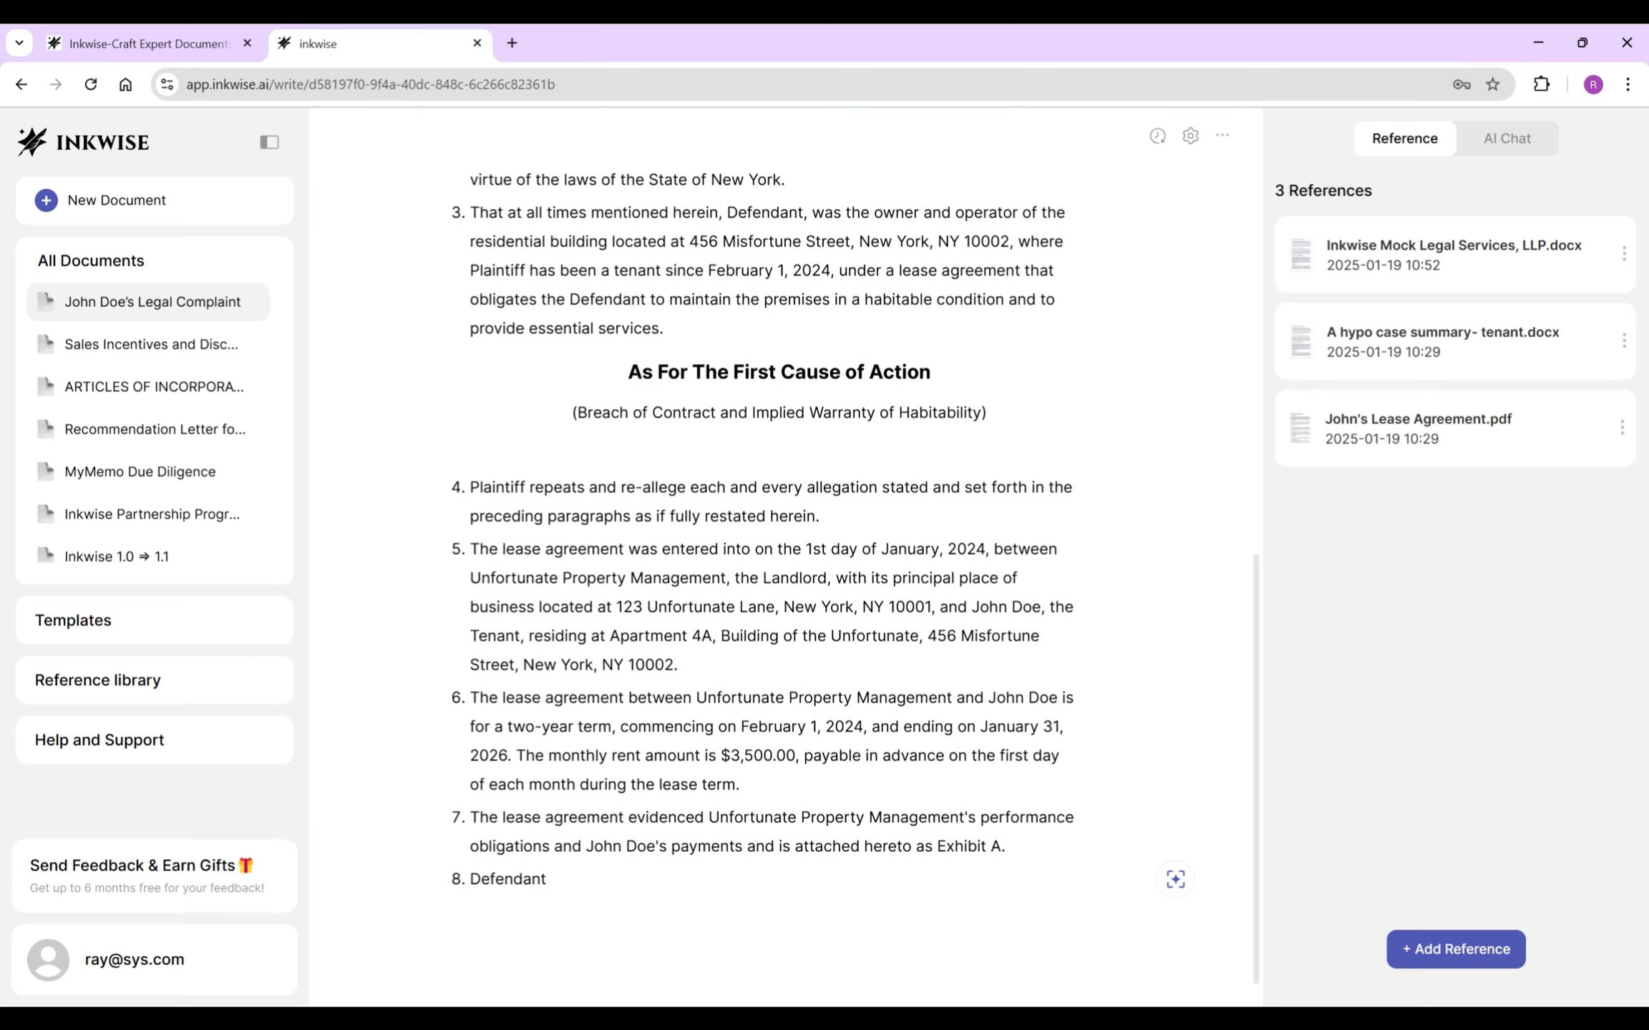
pyautogui.write(' undertook certain duties and responsibilities relating to the')
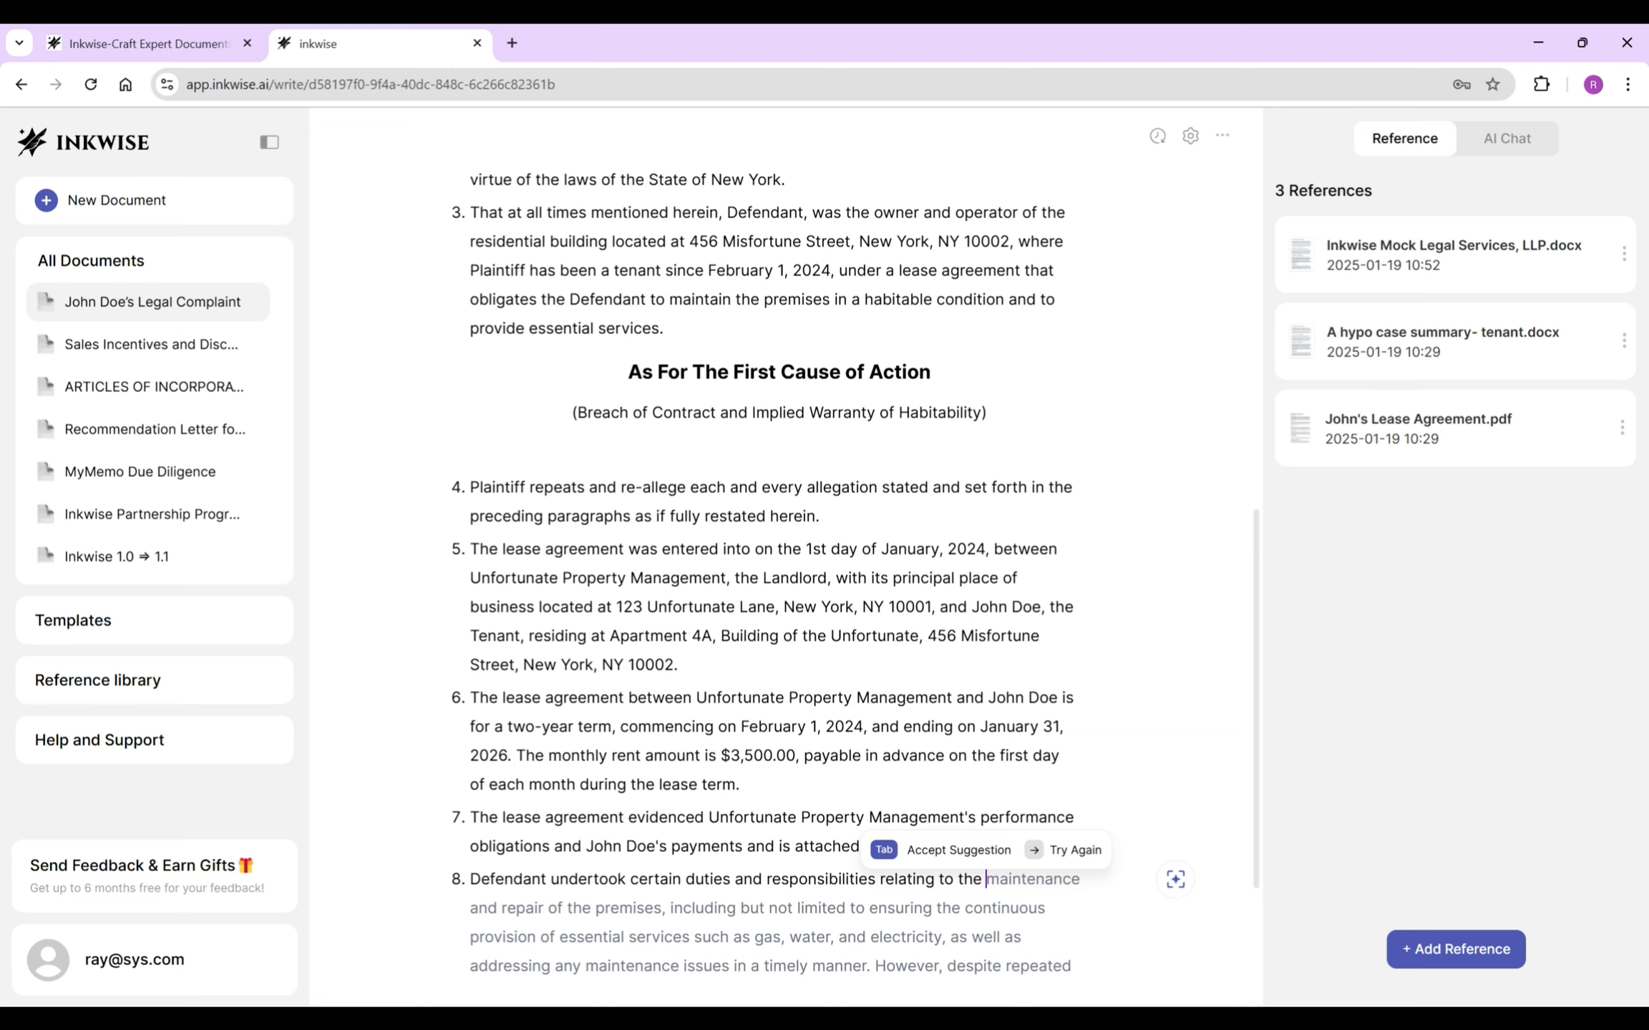
pyautogui.press('Tab')
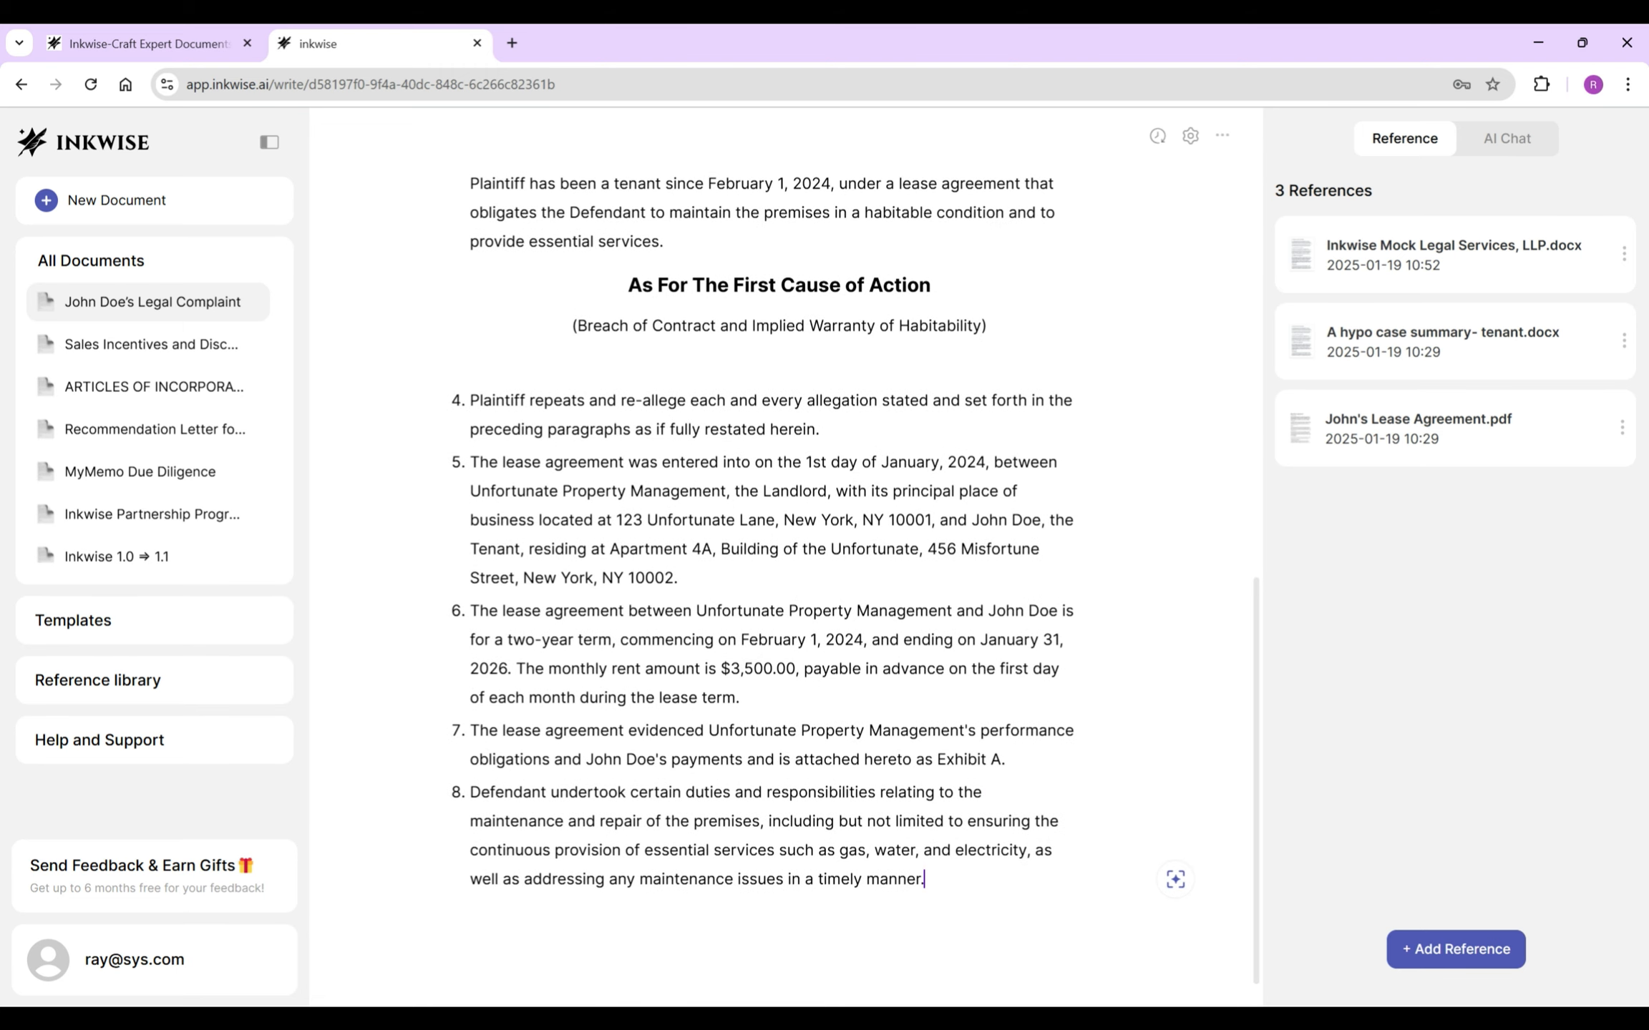
pyautogui.press('Return')
# - Add item 9 on the tenant's right to enforce the implied warranty of habitability, trimming extra text
pyautogui.write('The lease ag')
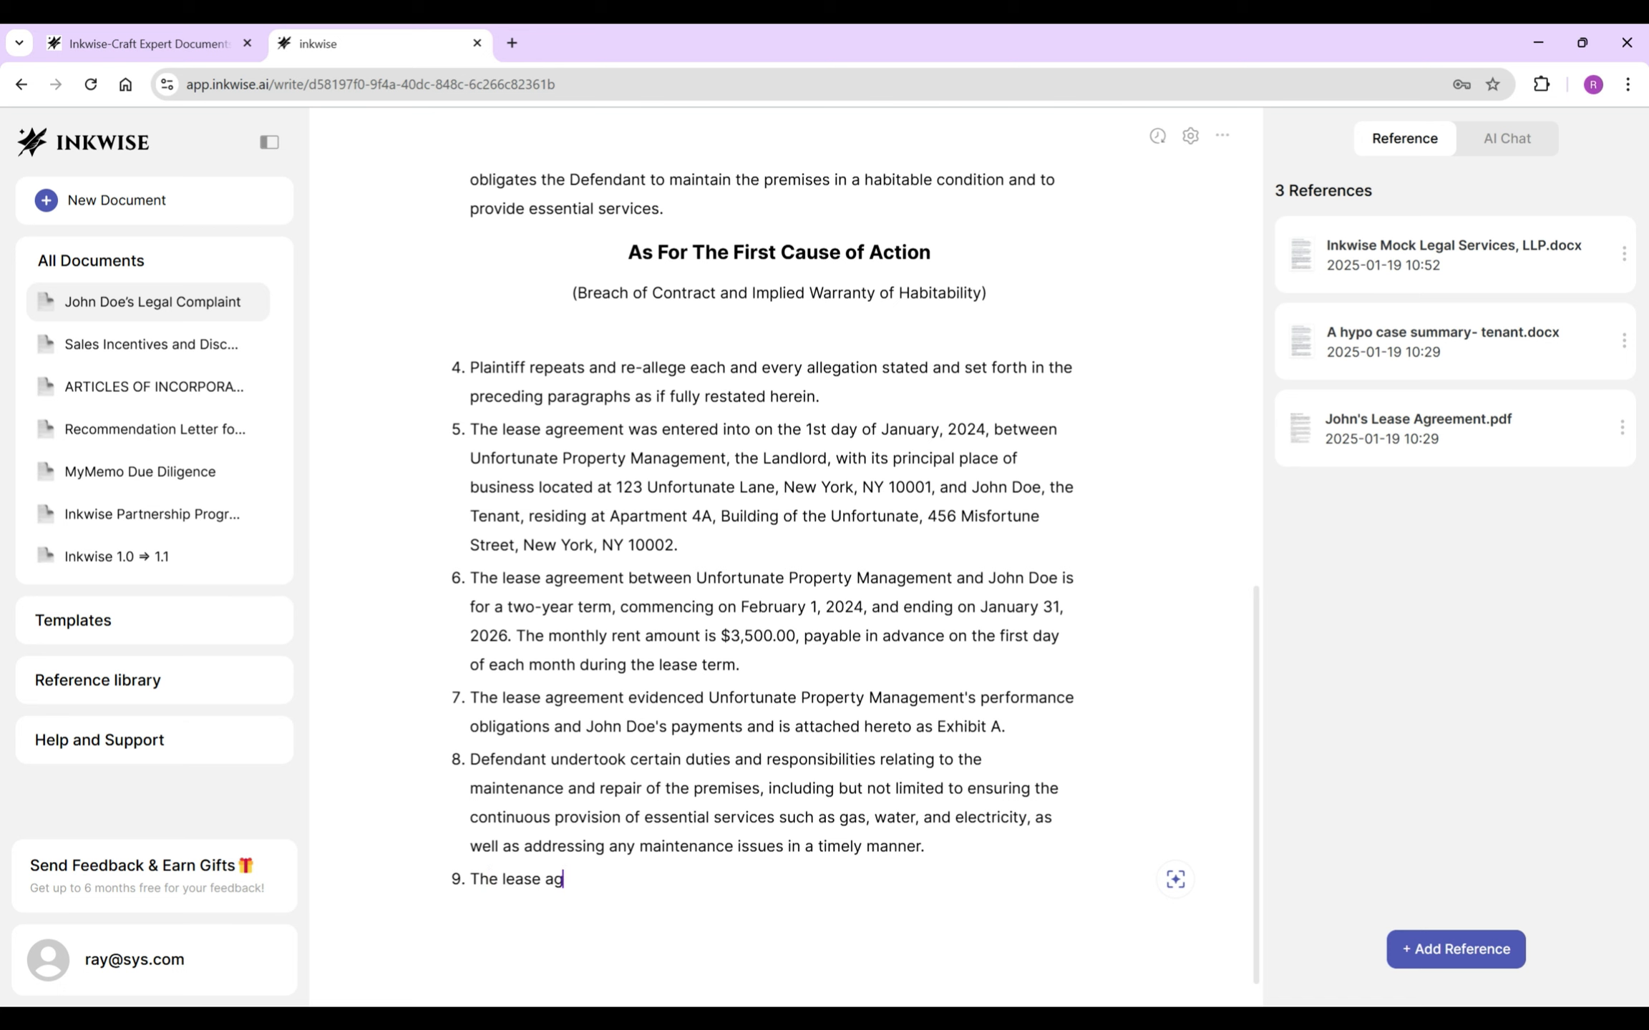
pyautogui.write('reement stated that the te')
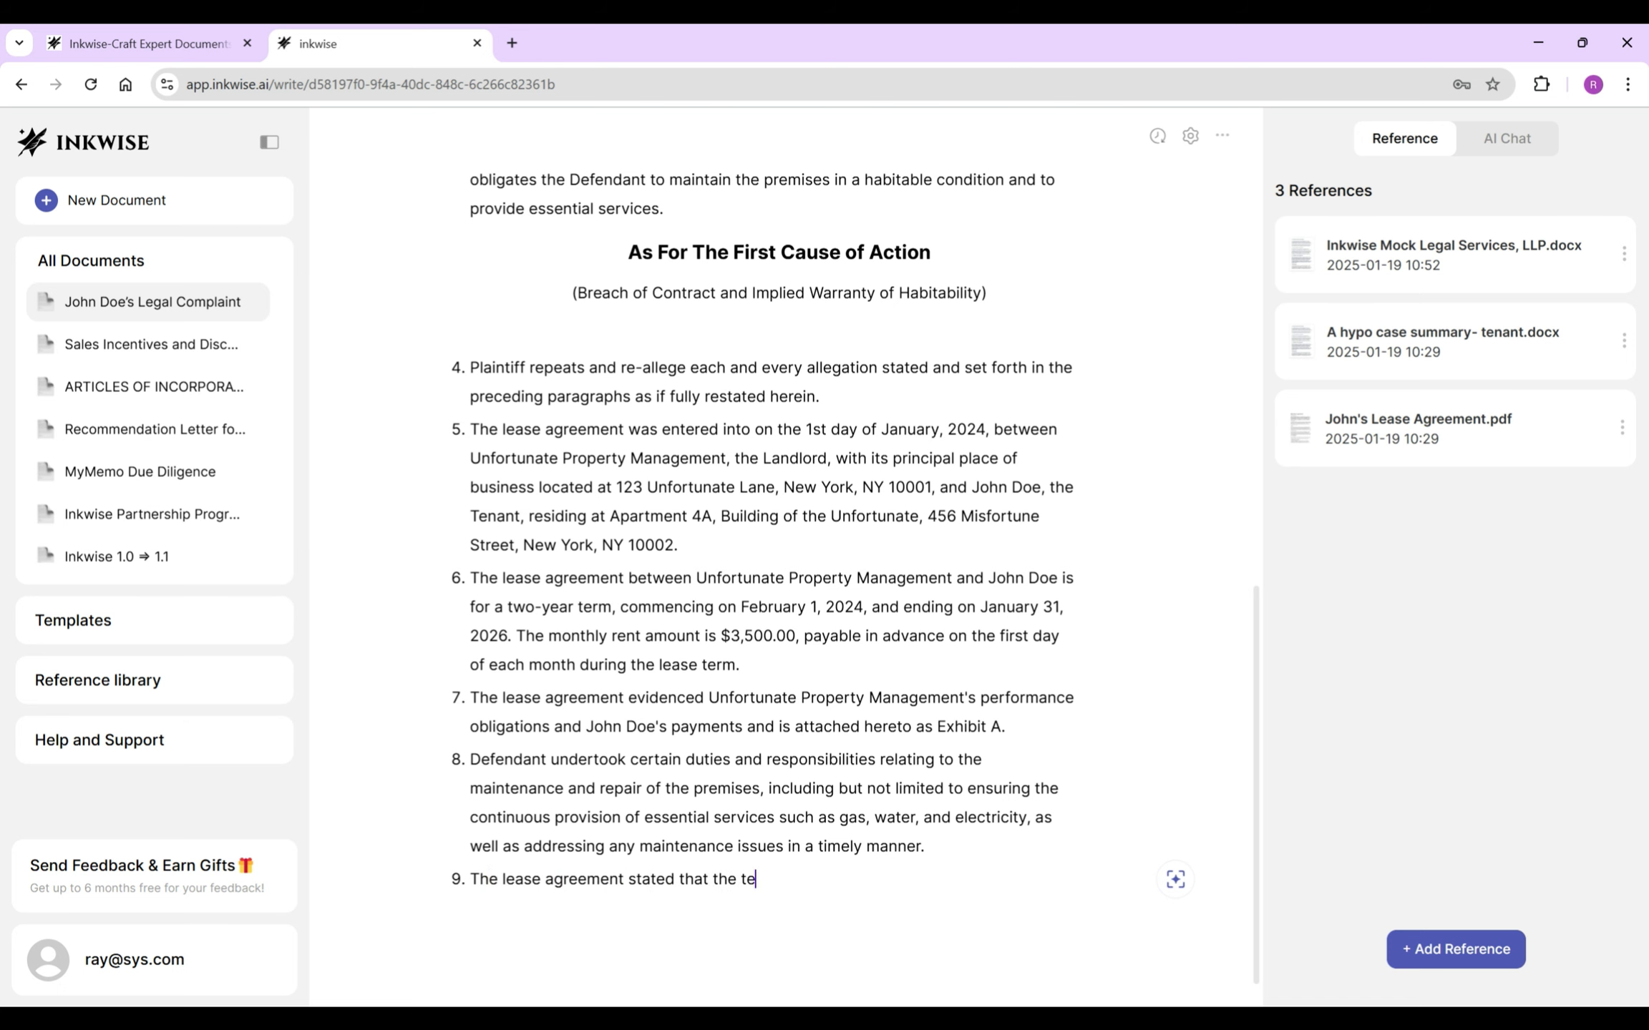
pyautogui.write('nant John ')
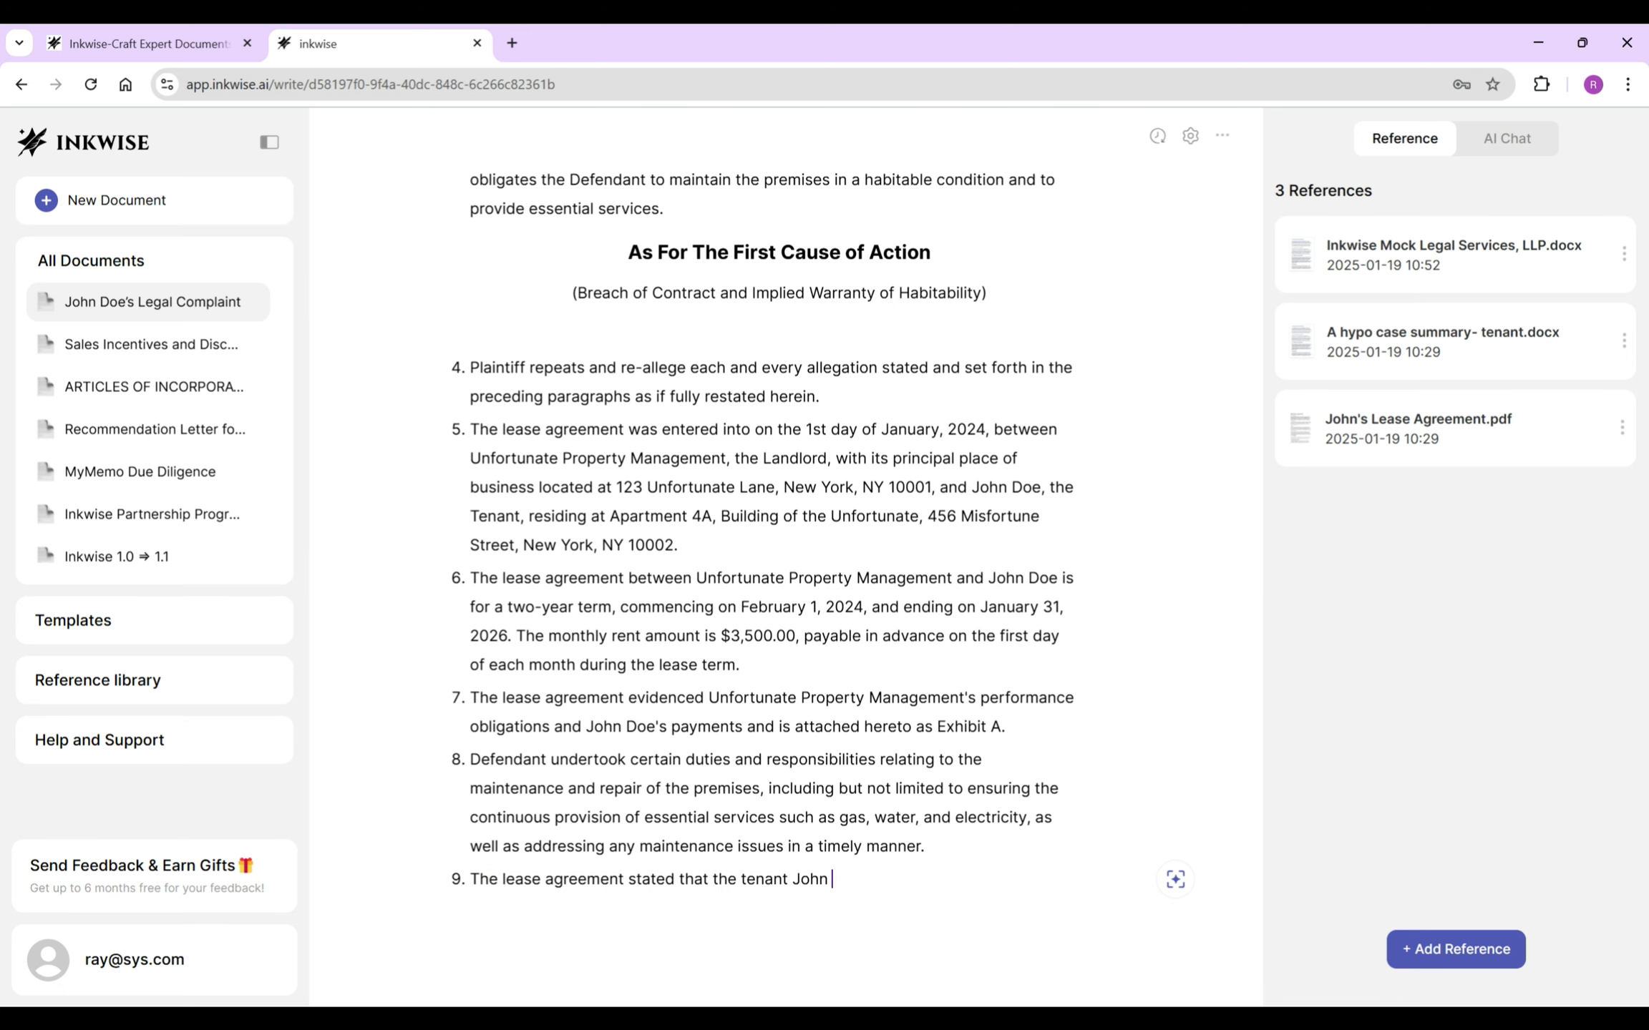
pyautogui.write('Doe may enforce his')
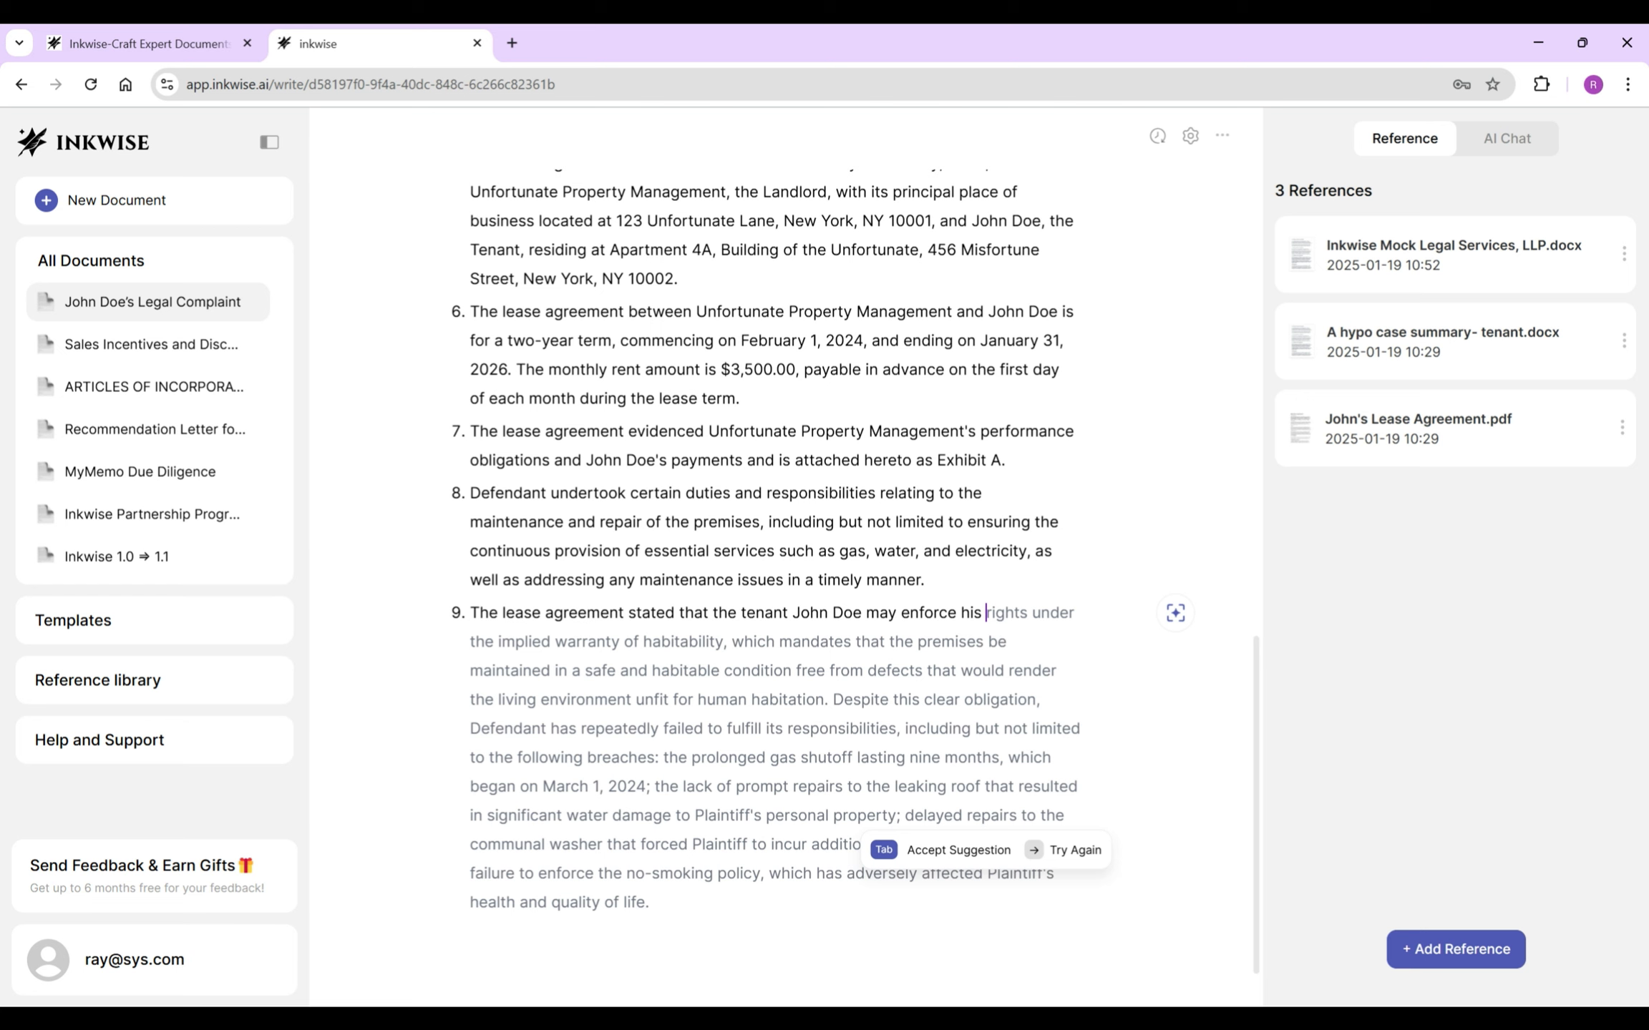
pyautogui.press('Tab')
pyautogui.moveTo(724, 642); pyautogui.dragTo(785, 903)
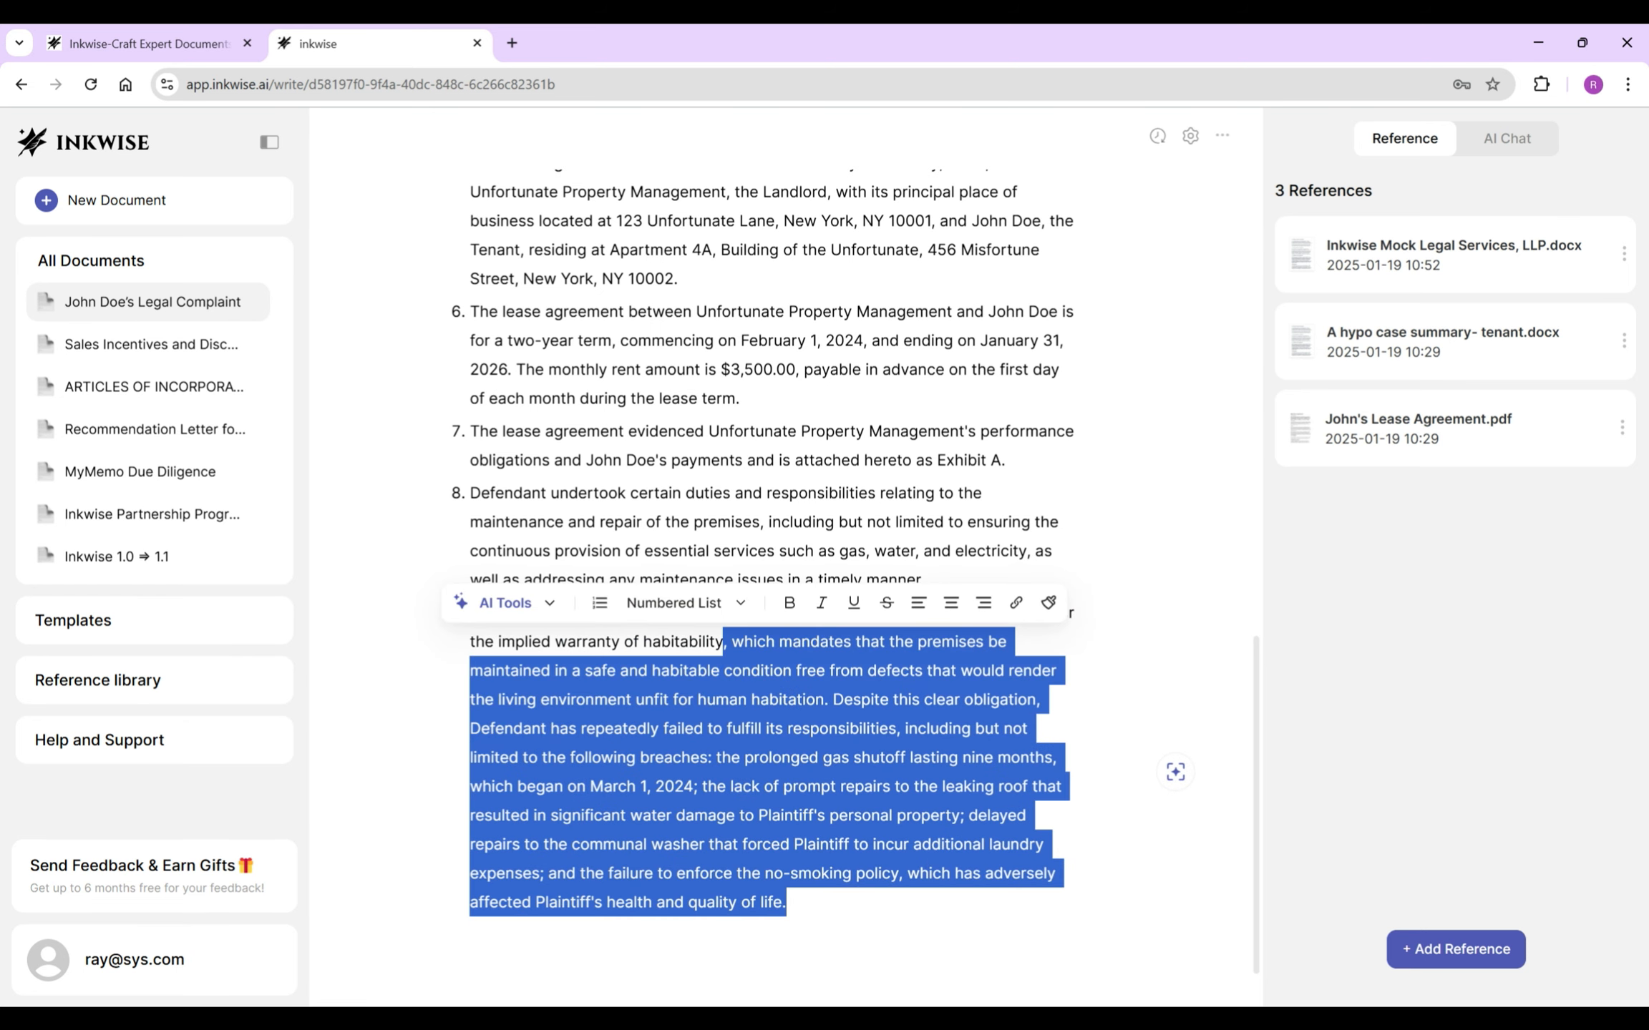
pyautogui.write('.')
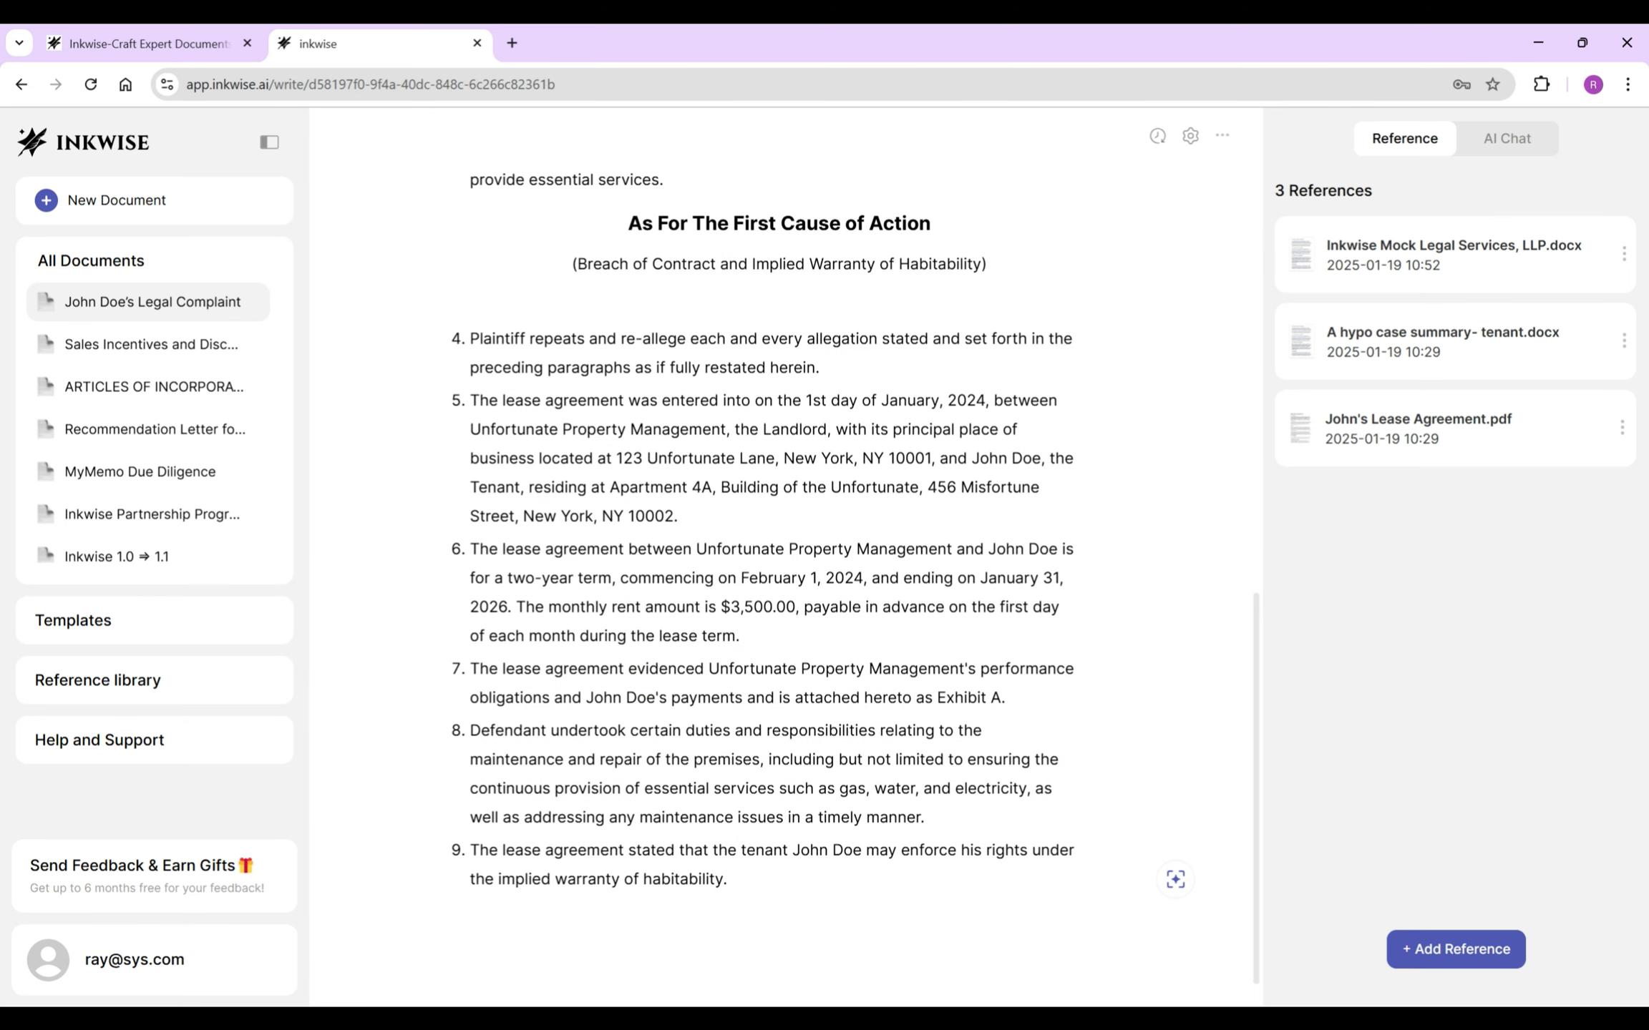
pyautogui.press('Return')
# - Generate the gas shutoff paragraph from the hypo case summary and insert it as item 10
pyautogui.press('/')
pyautogui.write('Describe the Gas shutoff situation, the time and the duration, the impact and the management’s response.')
pyautogui.click(545, 964)
pyautogui.click(545, 846)
pyautogui.click(545, 894)
pyautogui.click(651, 754)
pyautogui.click(1088, 961)
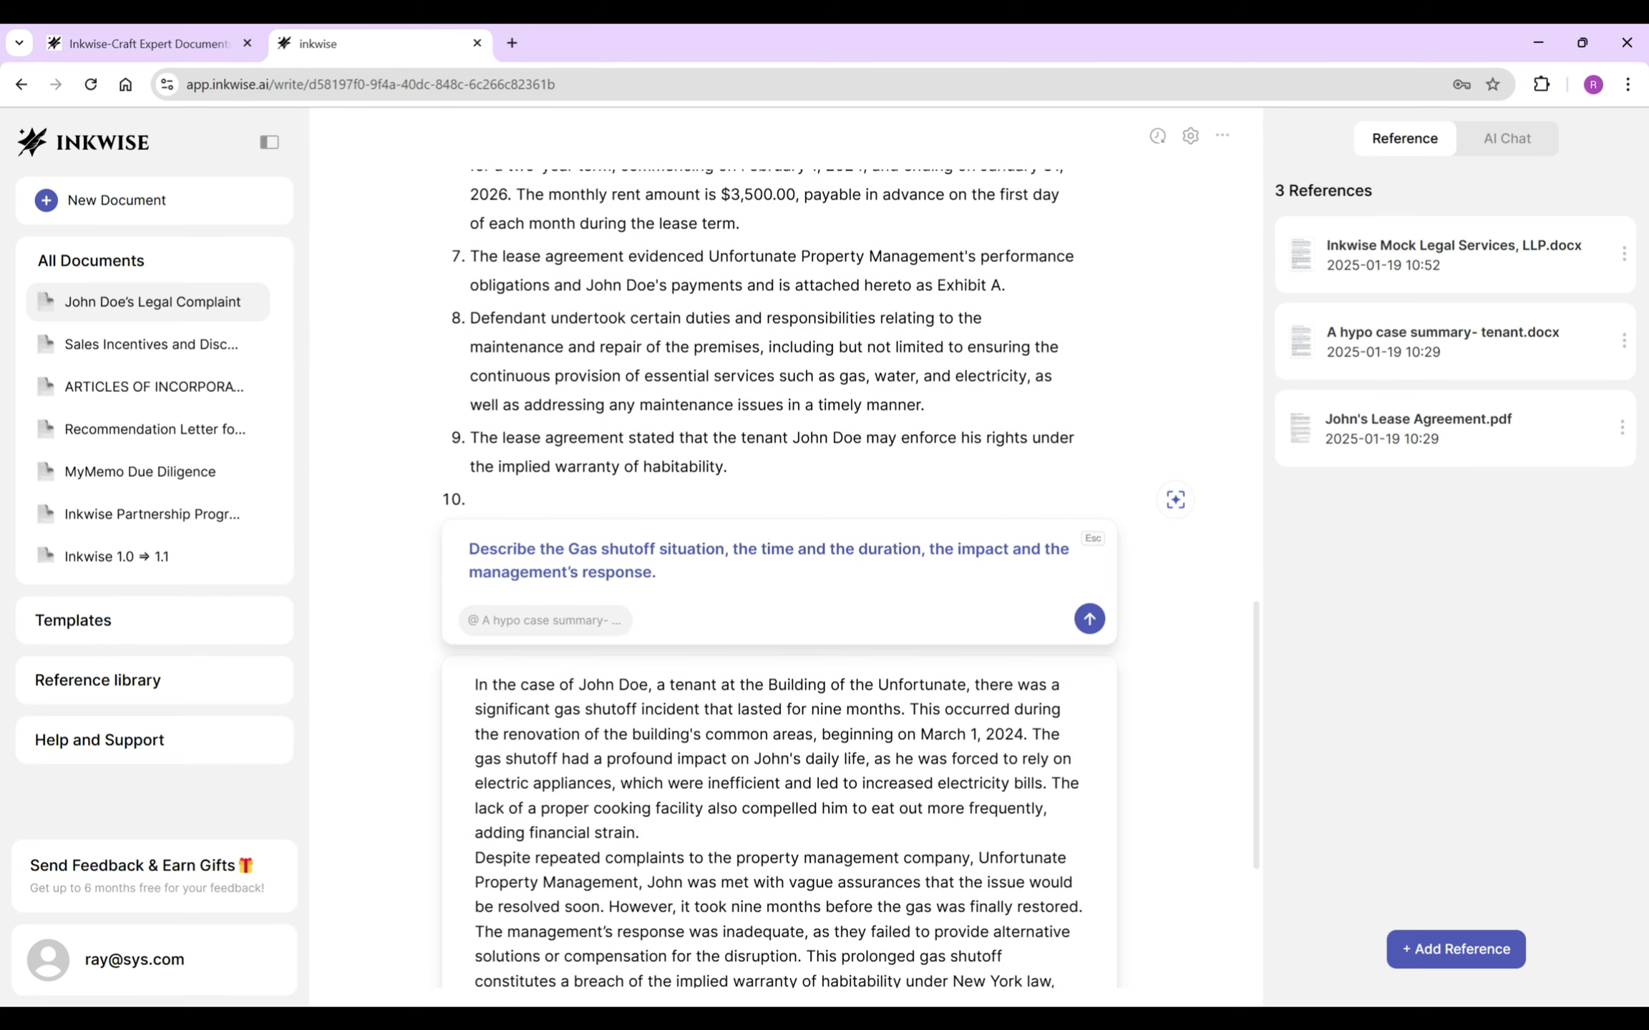
pyautogui.scroll(-2, 779, 578)
pyautogui.click(1012, 891)
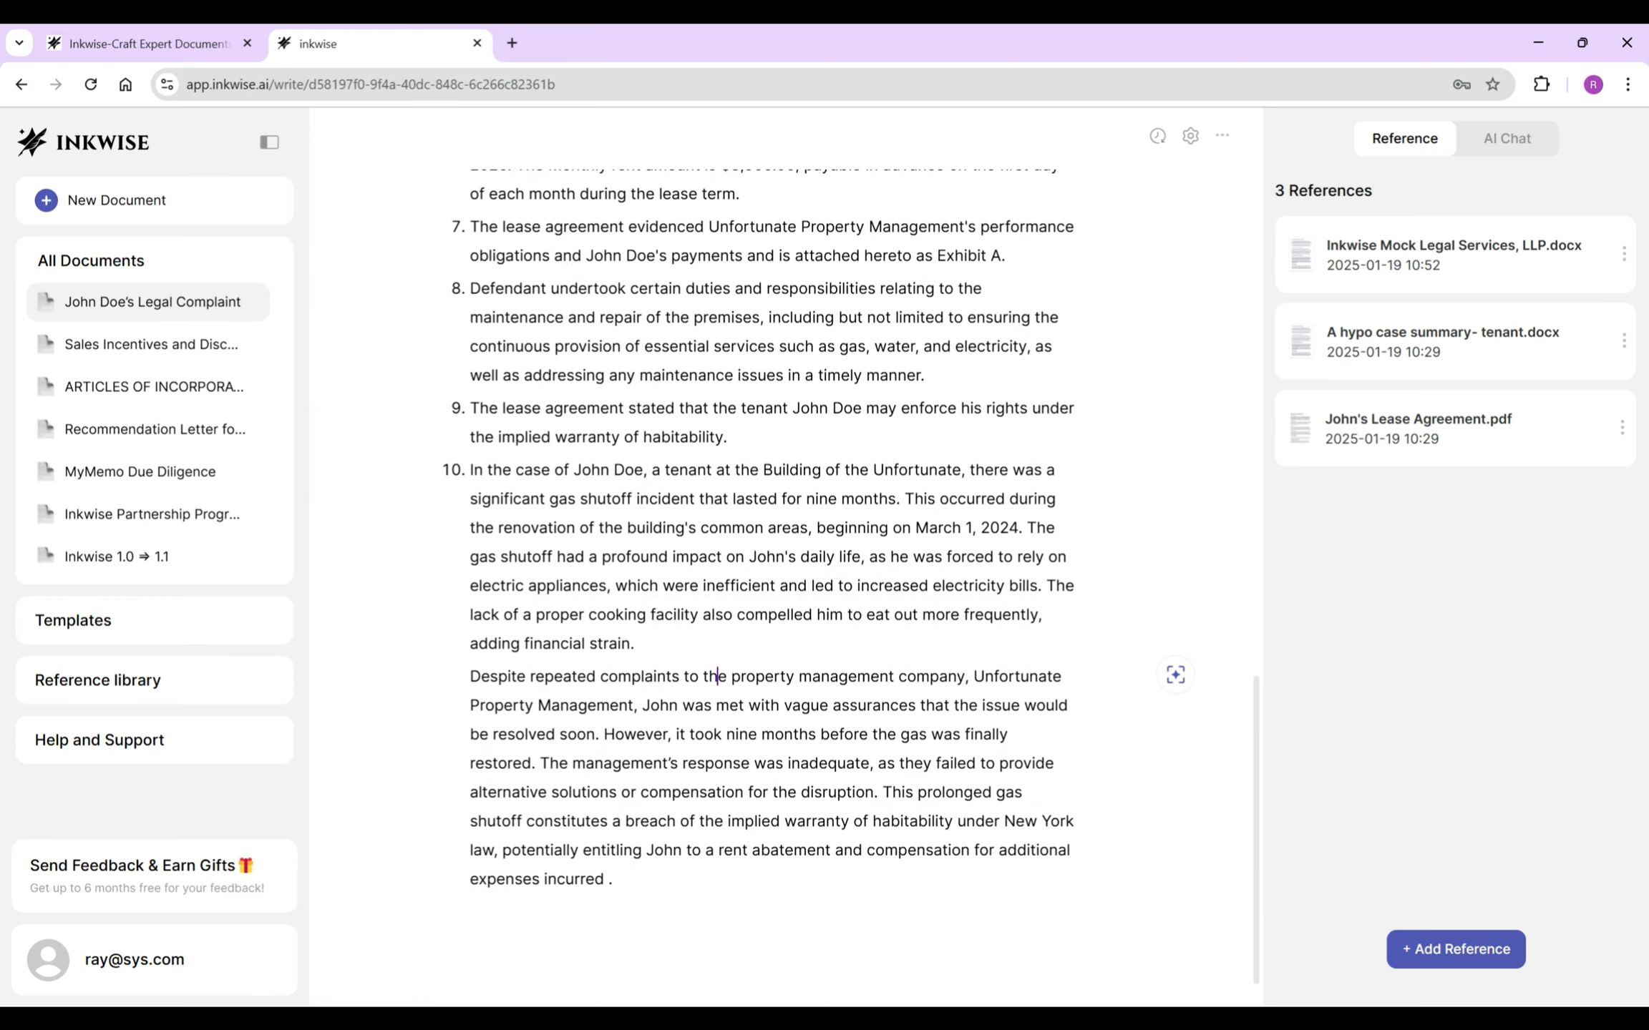
# - Reword item 10 to open 'During the lease term' and add 'until today' after nine months
pyautogui.moveTo(515, 436); pyautogui.dragTo(960, 469)
pyautogui.write('During the lease term, there was a significant gas shutoff incident that lasted for')
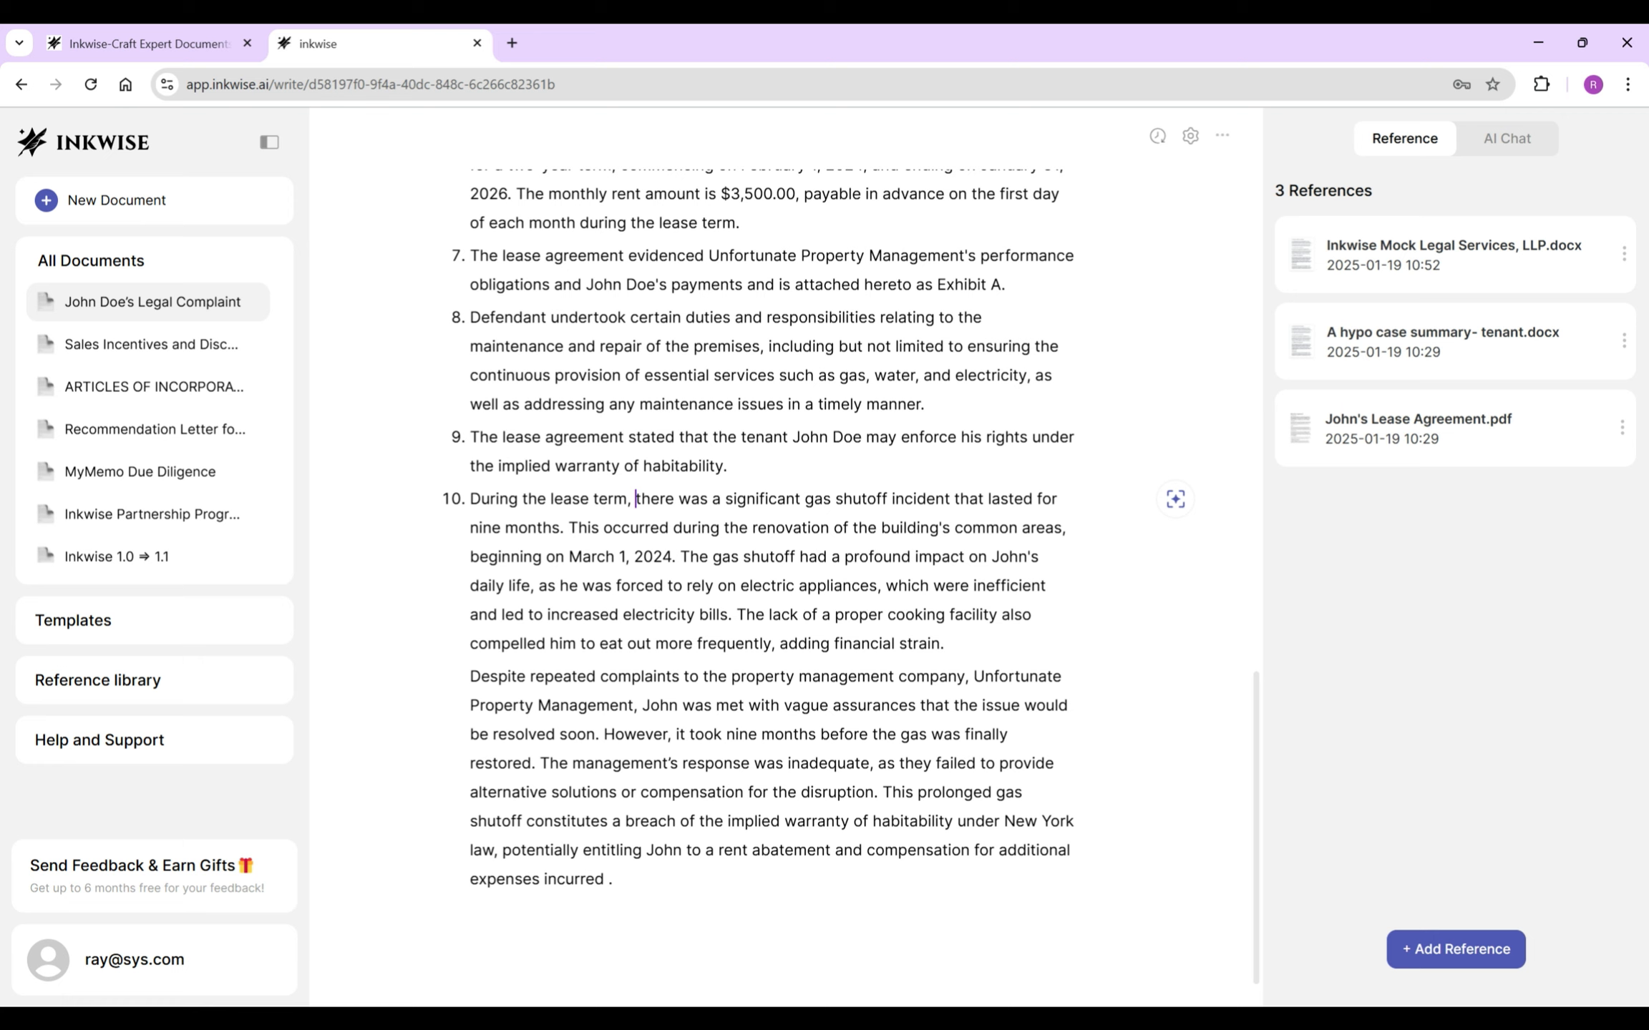
pyautogui.click(559, 528)
pyautogui.write('until today')
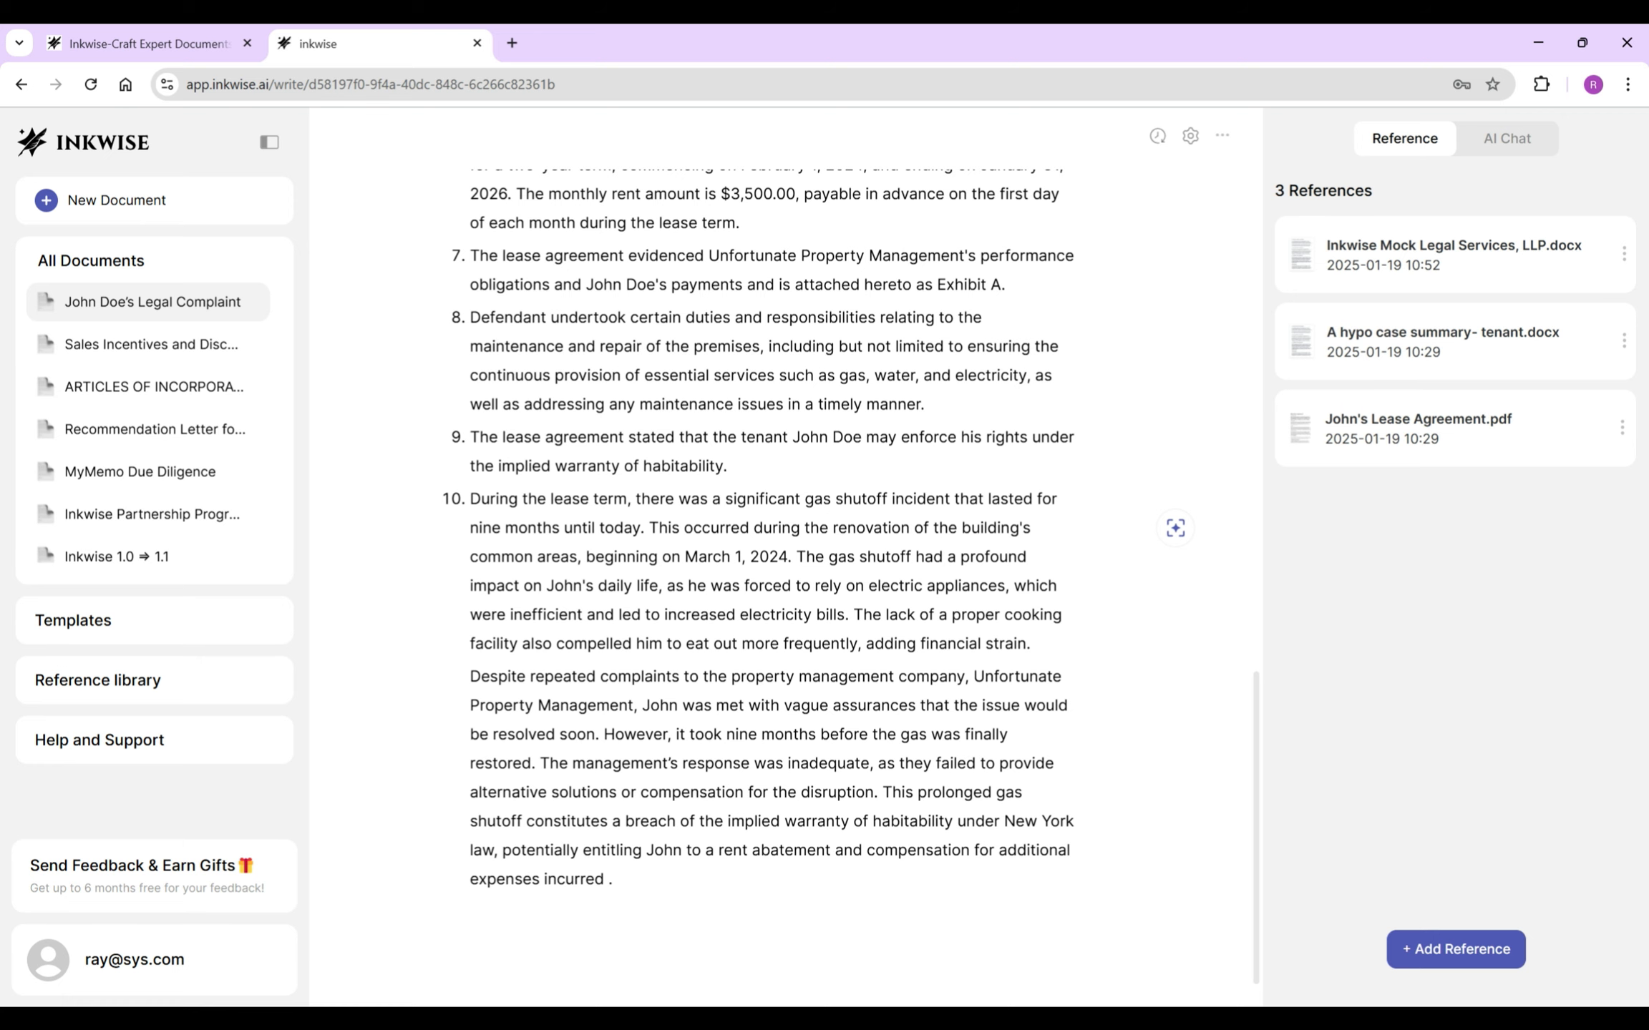
# - Split the impact and 'Despite' text into items 11 and 12, deleting item 12's closing sentence
pyautogui.click(796, 557)
pyautogui.press('Return')
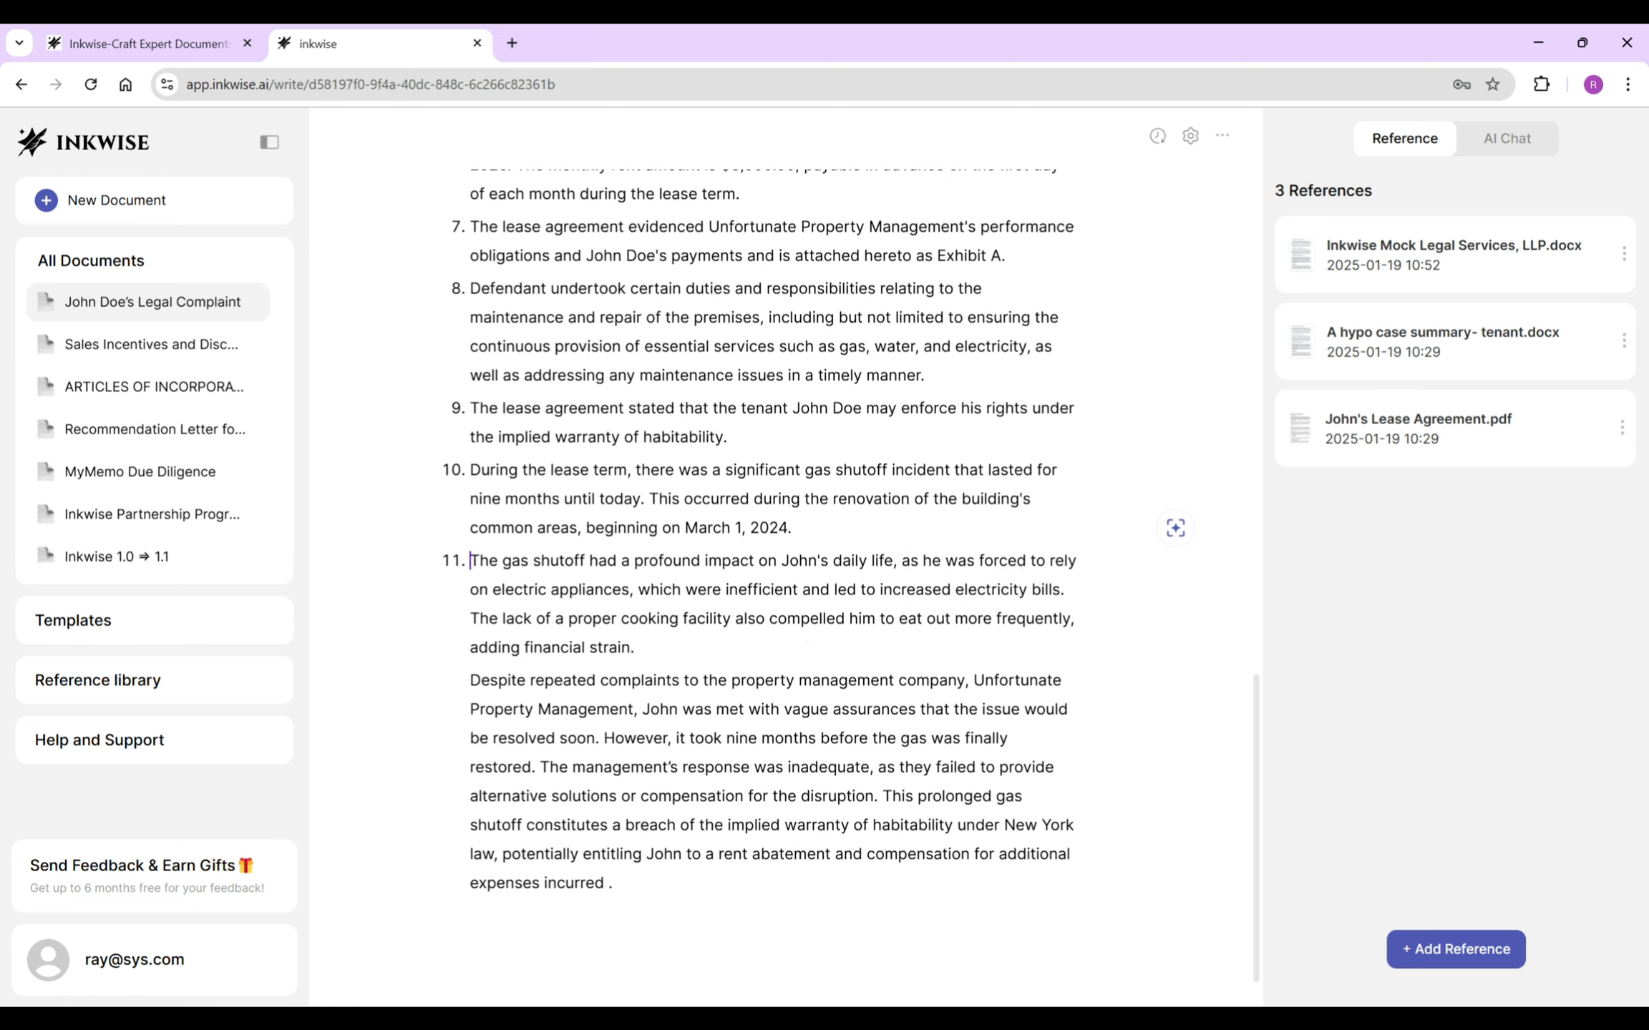
pyautogui.press('Down')
pyautogui.press('Down')
pyautogui.press('Down')
pyautogui.press('Down')
pyautogui.press('Return')
pyautogui.moveTo(879, 796); pyautogui.dragTo(613, 883)
pyautogui.press('BackSpace')
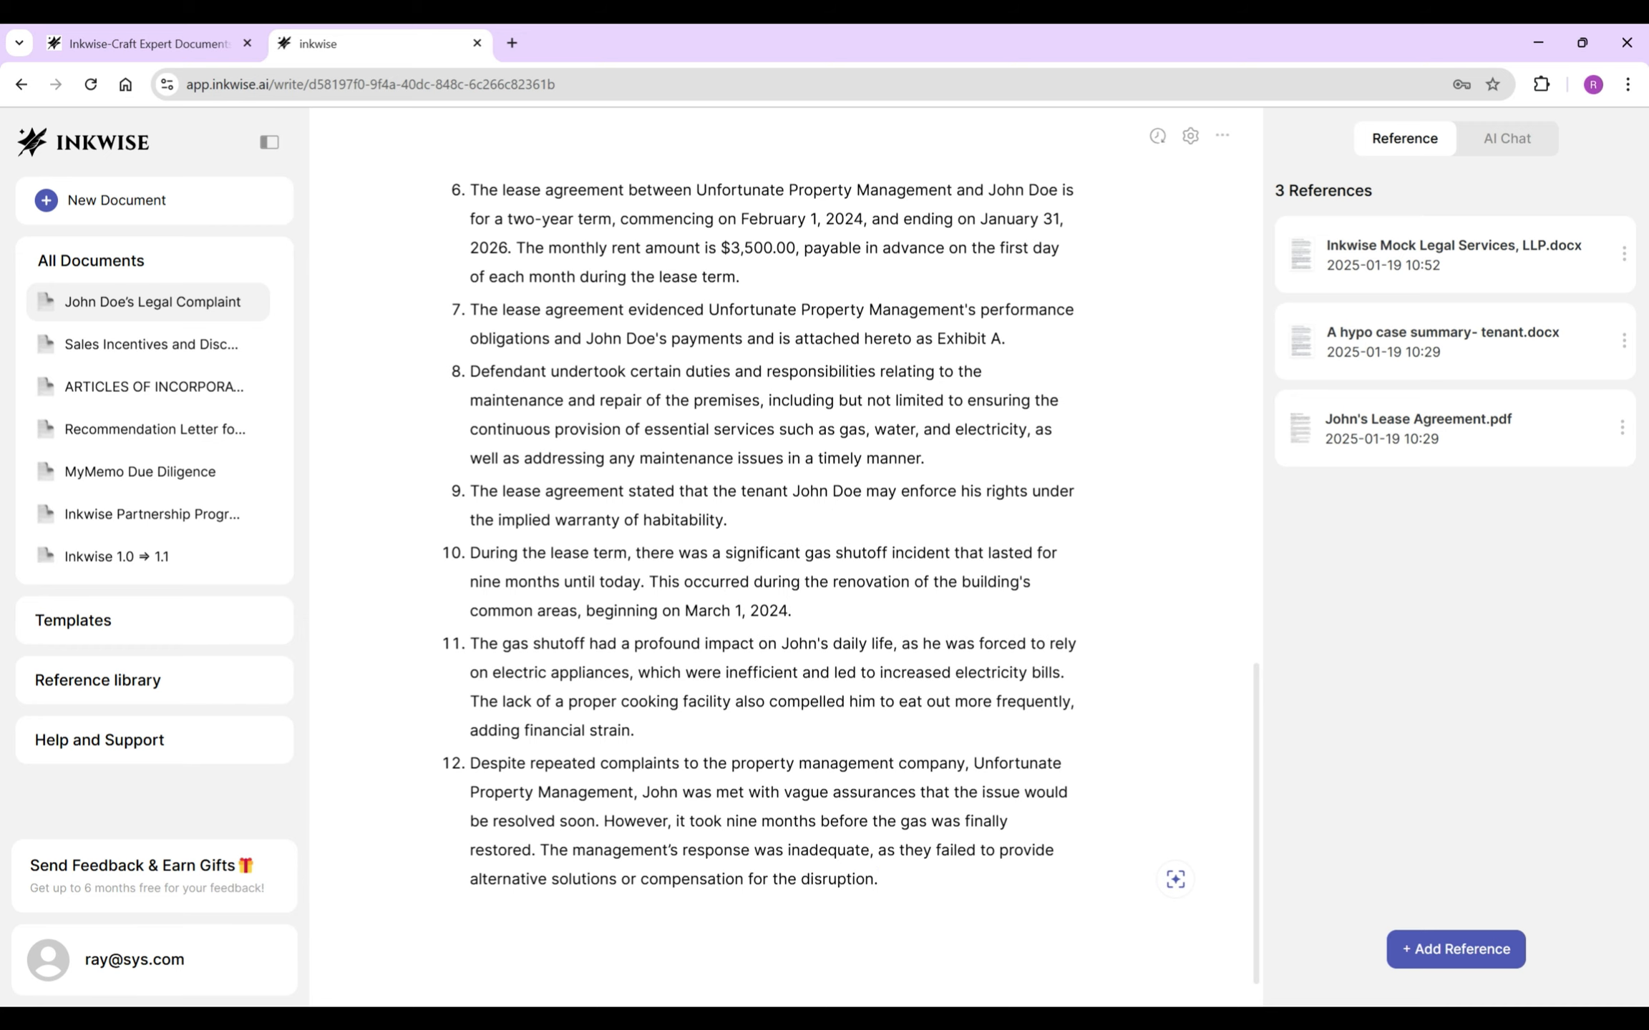
pyautogui.scroll(4, 764, 544)
pyautogui.scroll(2, 763, 544)
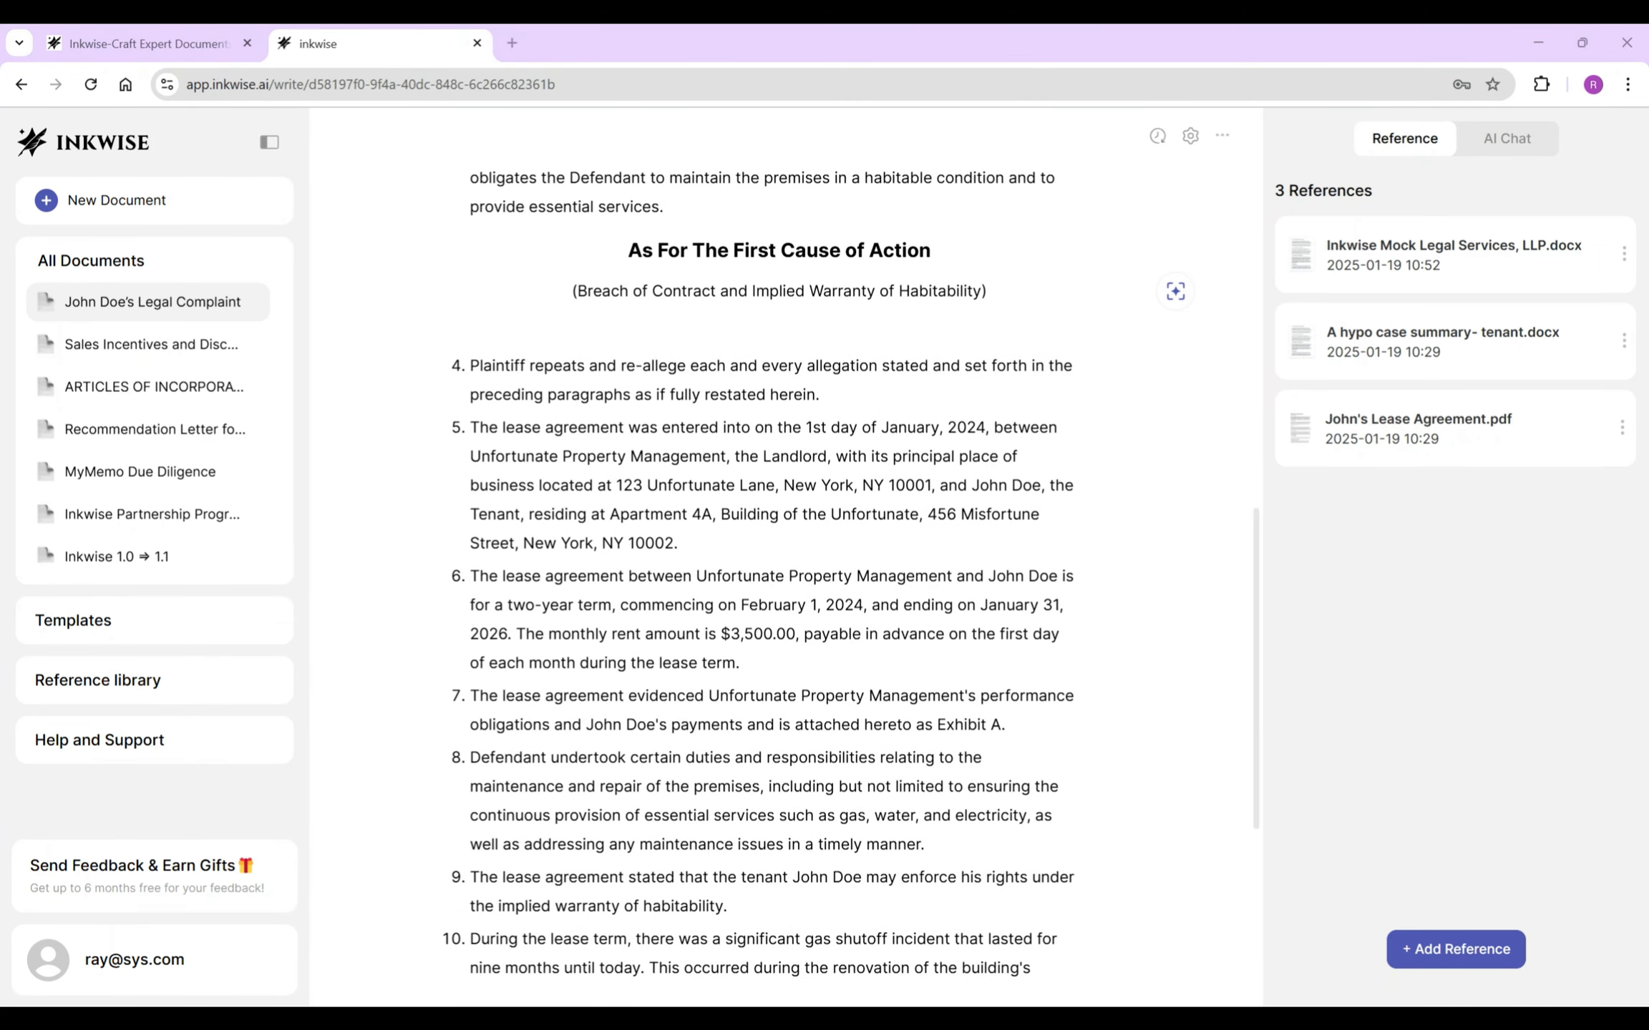
# - Label the parties 'Defendant' and 'Plaintiff' in item 5 and substitute those terms in item 6
pyautogui.click(470, 456)
pyautogui.write('Defendant')
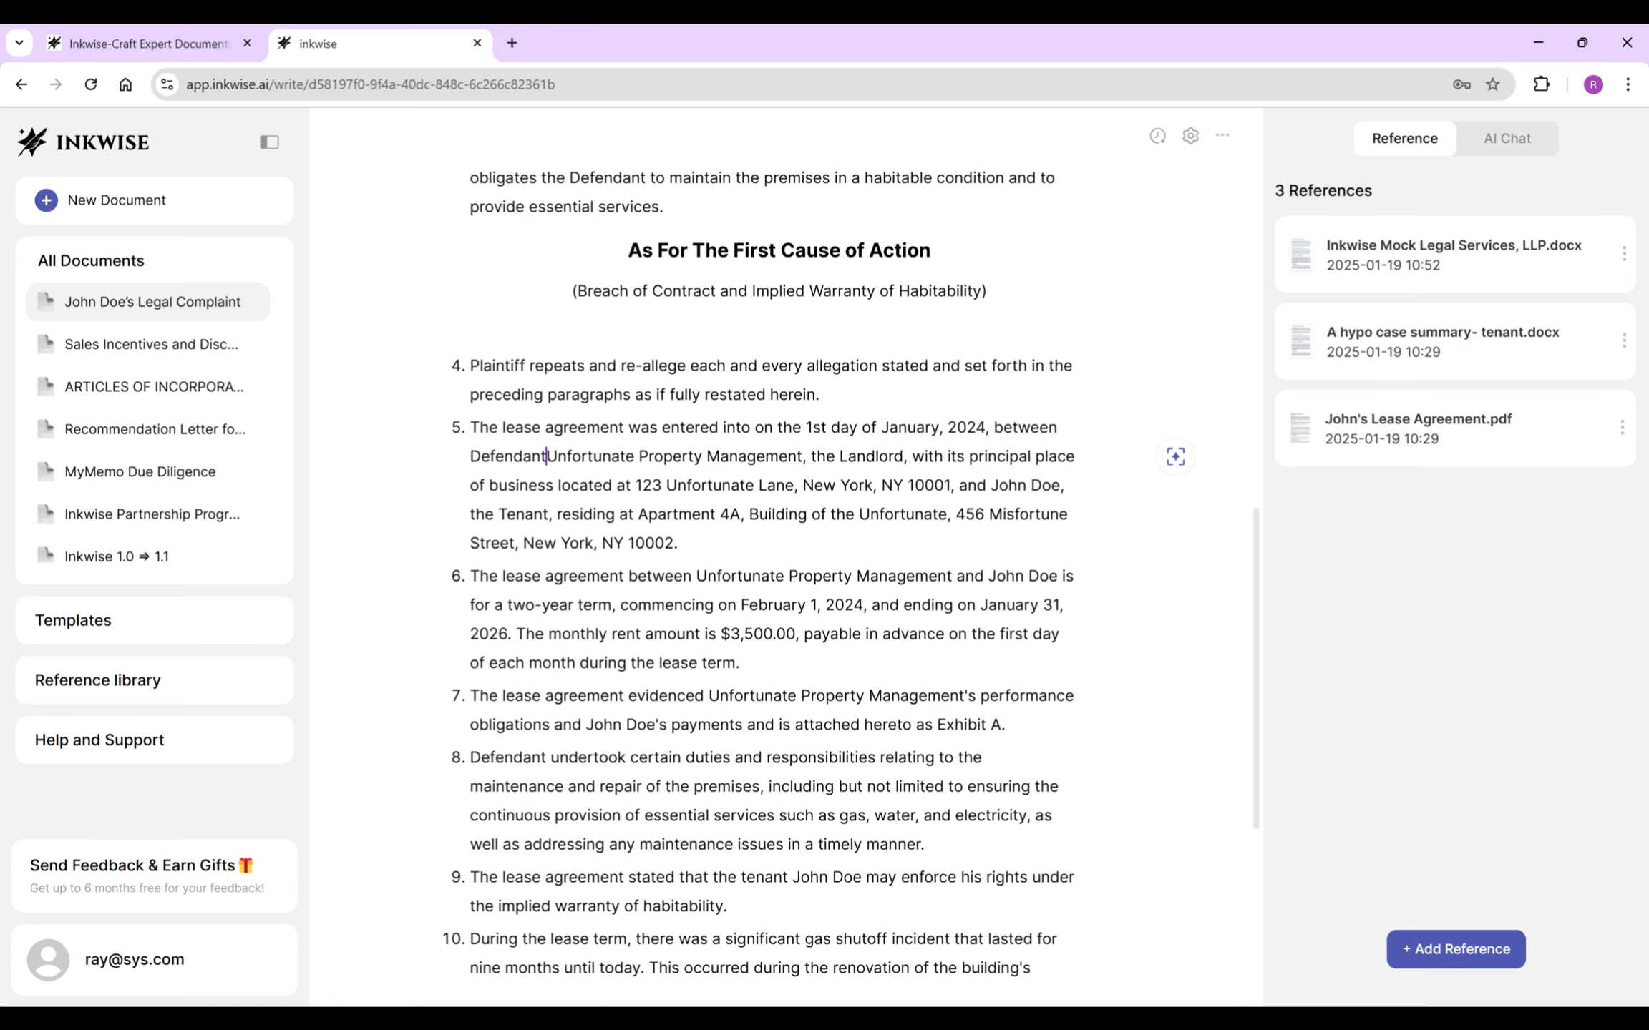
pyautogui.write(',')
pyautogui.click(1034, 485)
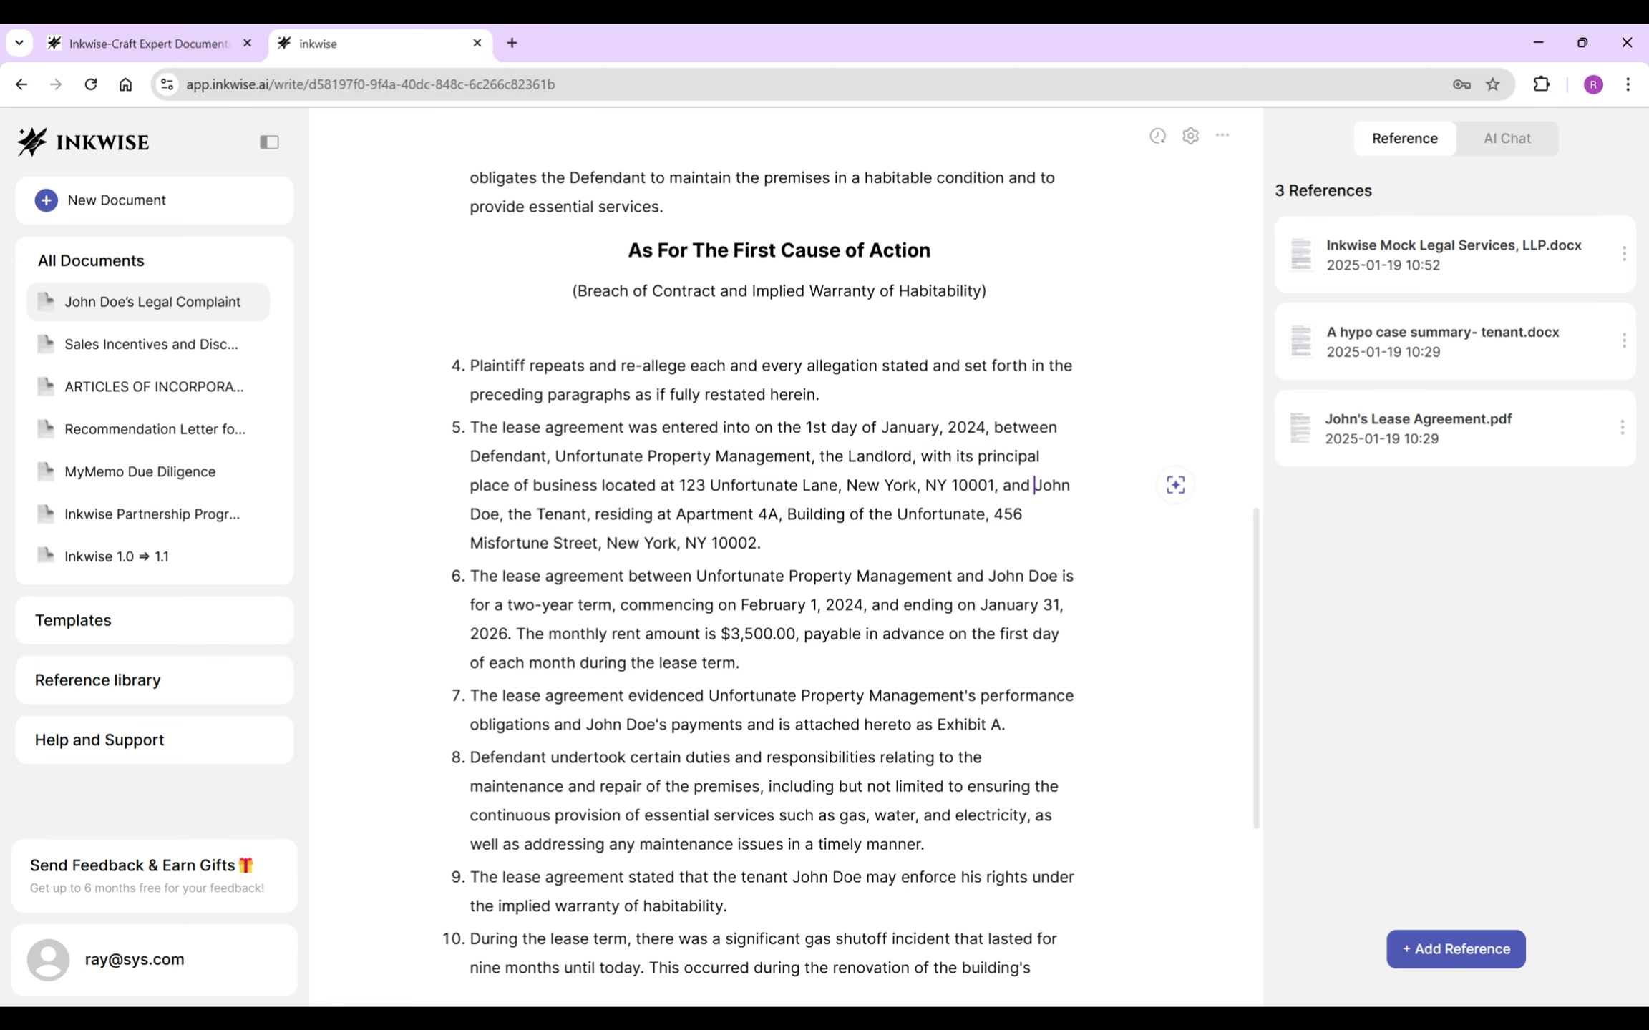
pyautogui.write('Plaintiff,')
pyautogui.moveTo(697, 576); pyautogui.dragTo(951, 576)
pyautogui.press('BackSpace')
pyautogui.write('Defendant')
pyautogui.moveTo(808, 576); pyautogui.dragTo(878, 576)
pyautogui.write('Plaintiff')
# - Replace the landlord's and tenant's names with Defendant and Plaintiff in items 7 and 8
pyautogui.scroll(-1, 785, 576)
pyautogui.moveTo(708, 599); pyautogui.dragTo(954, 599)
pyautogui.write('Defendant')
pyautogui.scroll(-1, 859, 573)
pyautogui.moveTo(1014, 502); pyautogui.dragTo(497, 531)
pyautogui.write('Plaintiff')
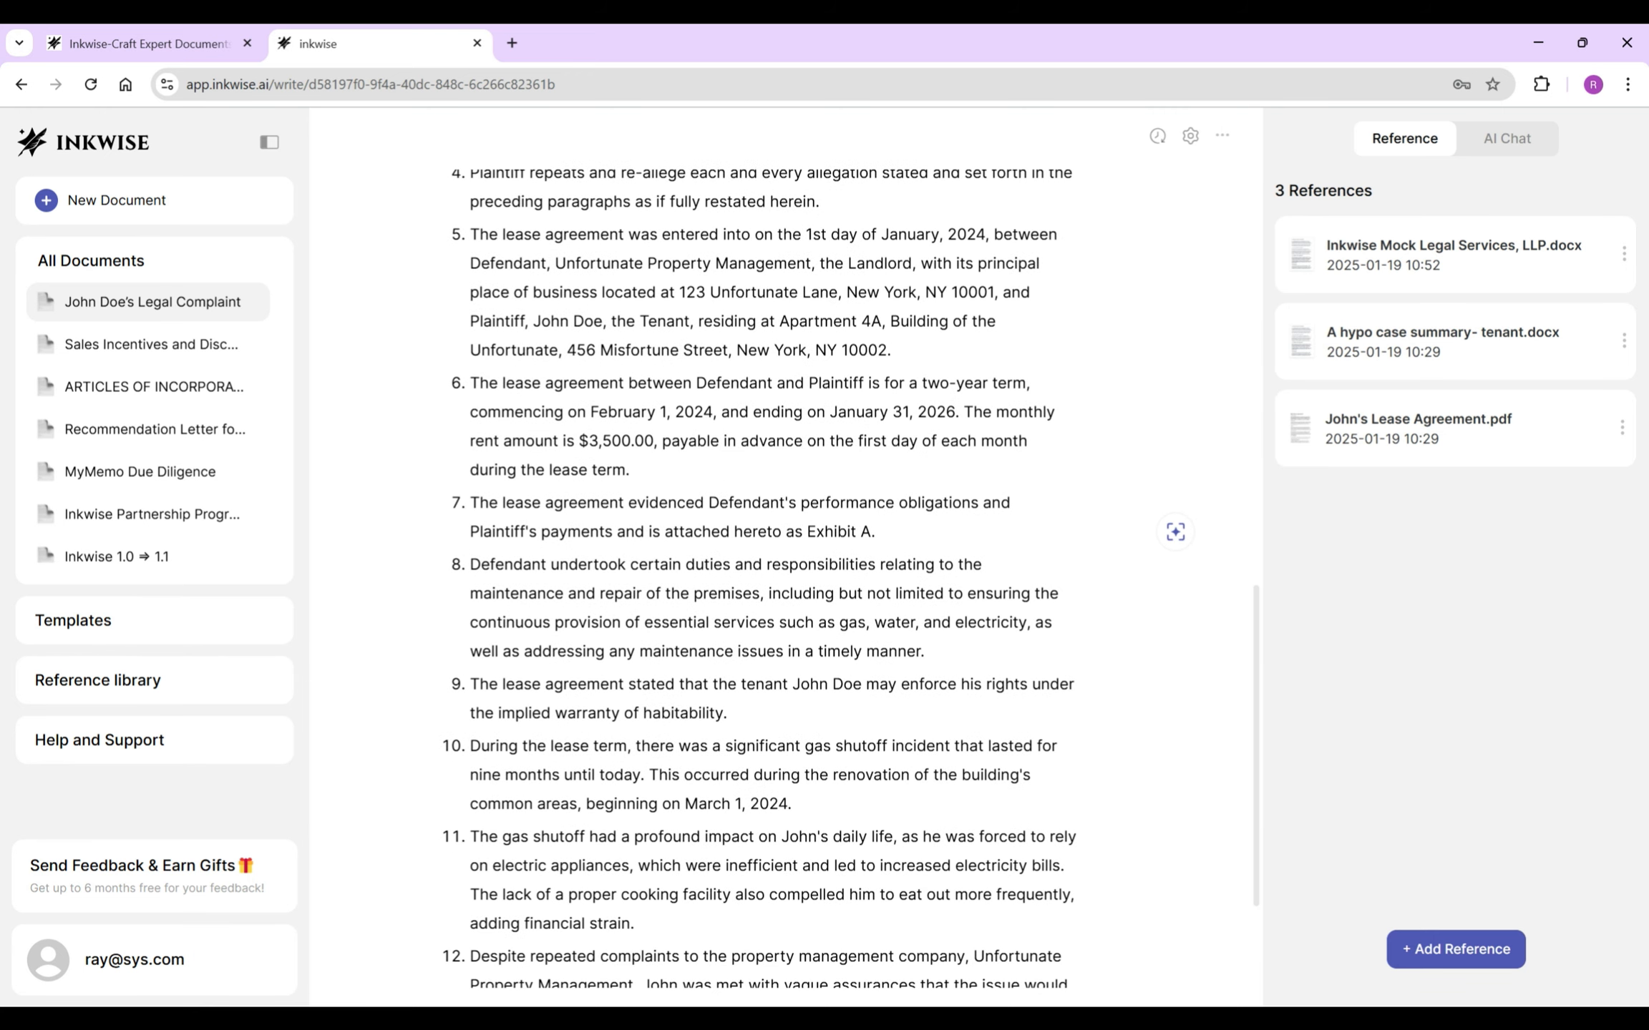
pyautogui.scroll(-3, 792, 531)
# - Replace the tenant's name and management references with Plaintiff, Defendant and Defendant's in items 9, 11 and 12
pyautogui.moveTo(792, 491); pyautogui.dragTo(712, 491)
pyautogui.press('BackSpace')
pyautogui.write('Plaintiff')
pyautogui.moveTo(781, 643); pyautogui.dragTo(819, 643)
pyautogui.write('Plaintiff')
pyautogui.moveTo(706, 762); pyautogui.dragTo(628, 792)
pyautogui.write('Defendant')
pyautogui.doubleClick(806, 793)
pyautogui.write('Plaintiff')
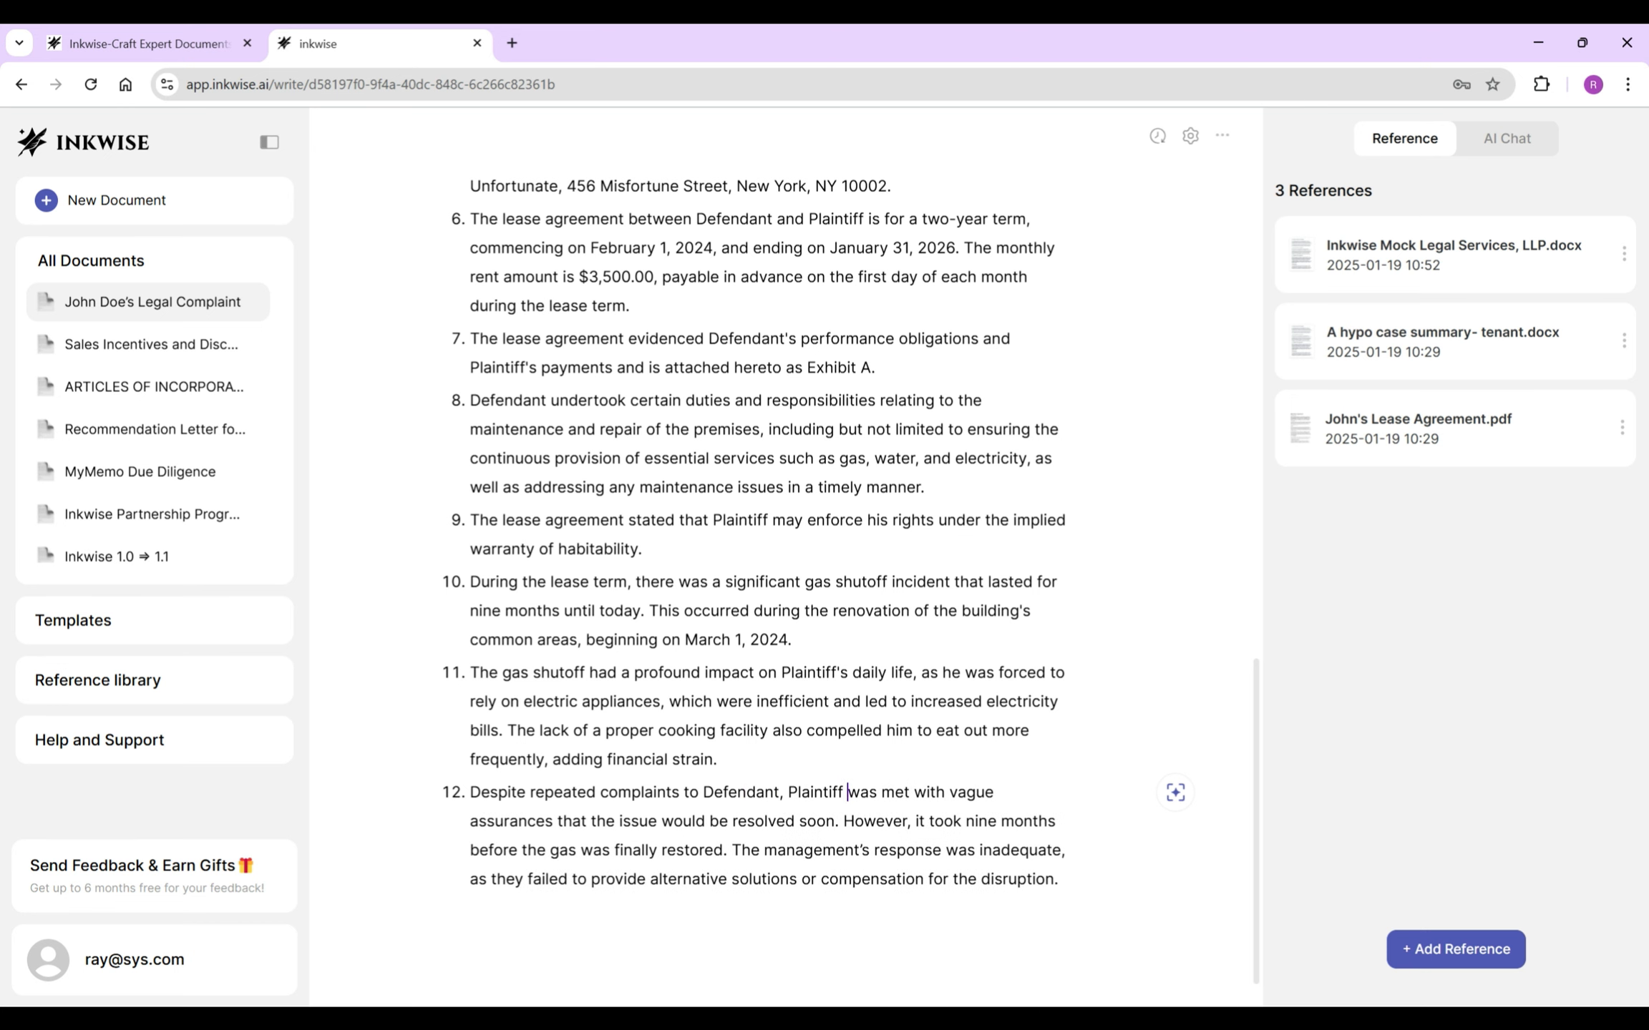
pyautogui.doubleClick(813, 851)
pyautogui.write("Defendant's")
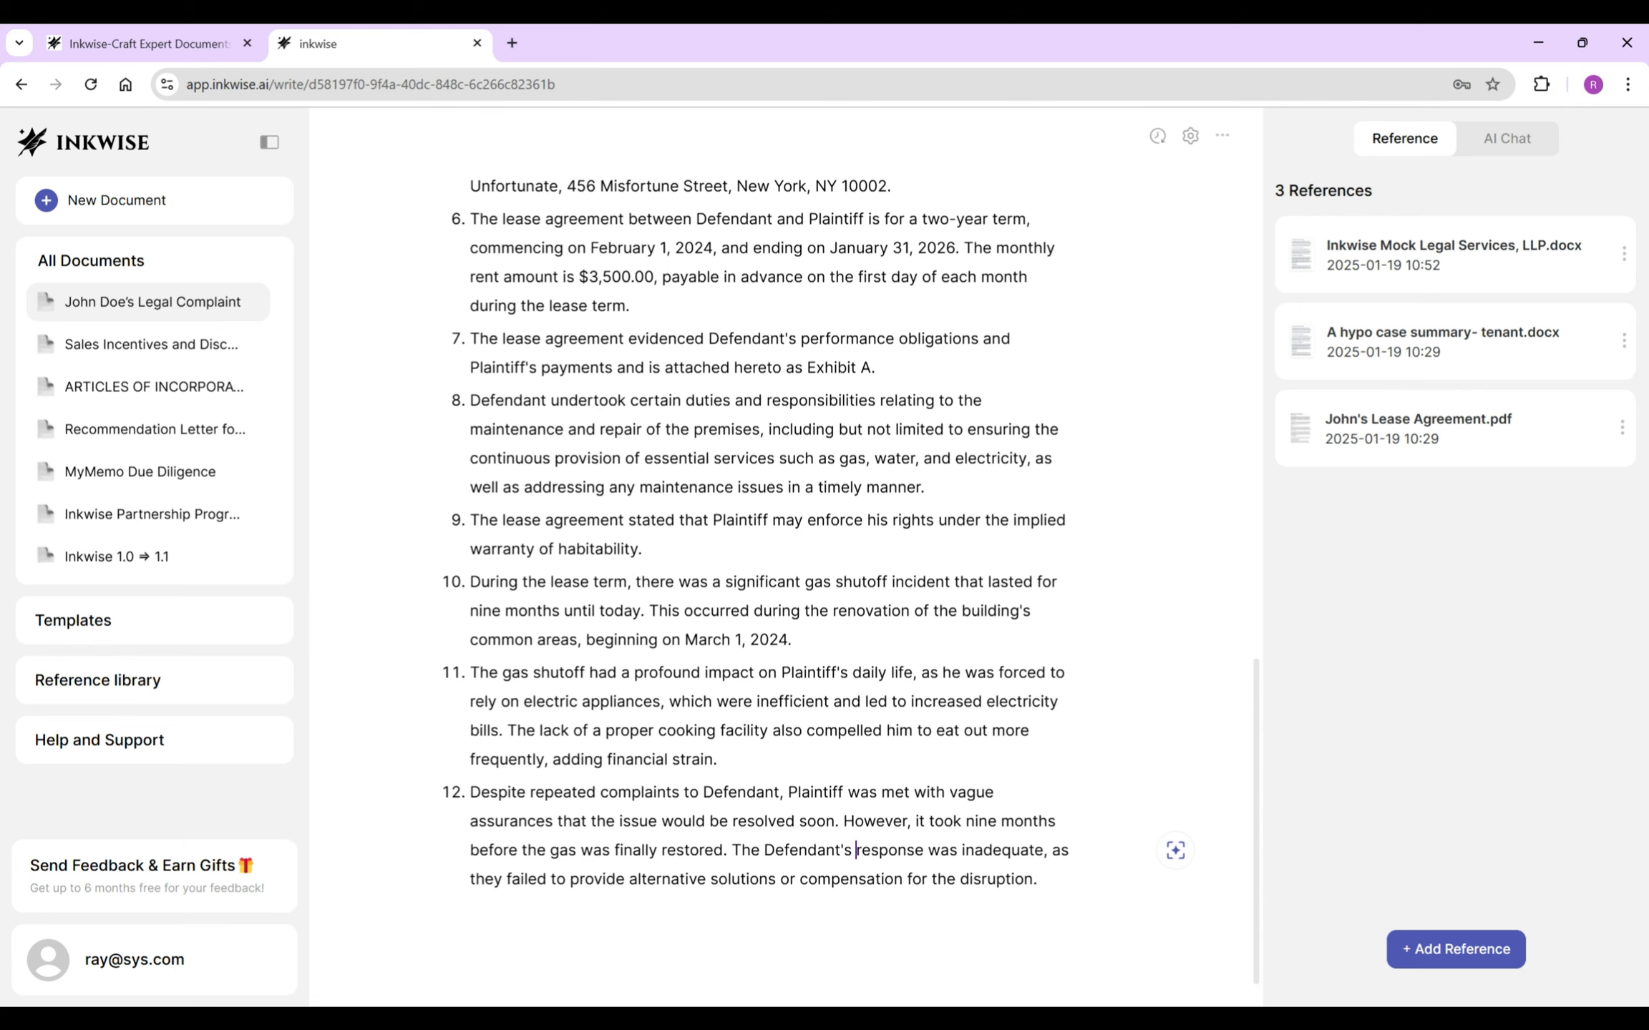
# - Add a new item 13 after item 12 and insert the AI-drafted water-damage text there
pyautogui.click(1037, 880)
pyautogui.press('Return')
pyautogui.press('/')
pyautogui.write('Describe Plaintiff’s experience with the water damages, including the timing, the duration, management’s response, and the impact.')
pyautogui.press('Return')
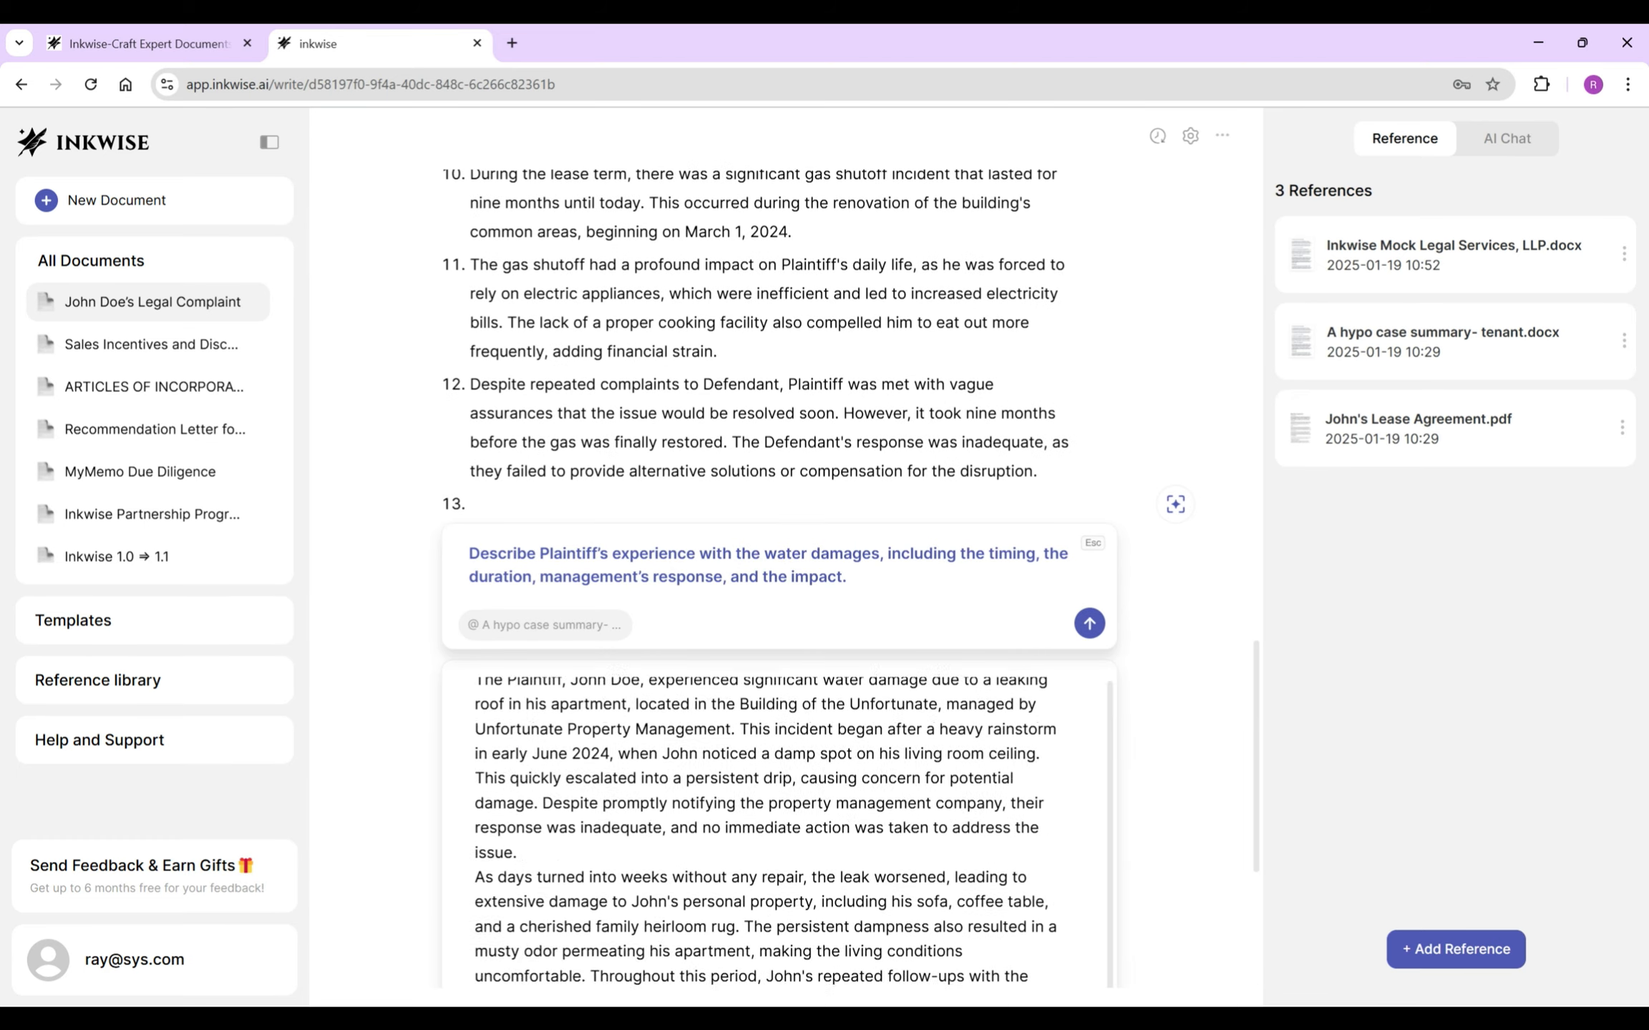
pyautogui.click(1011, 981)
# - Remove the tenant's name and the apartment location clause from item 13, then split off item 14
pyautogui.scroll(1, 784, 544)
pyautogui.tripleClick(758, 504)
pyautogui.moveTo(557, 418); pyautogui.dragTo(638, 418)
pyautogui.press('BackSpace')
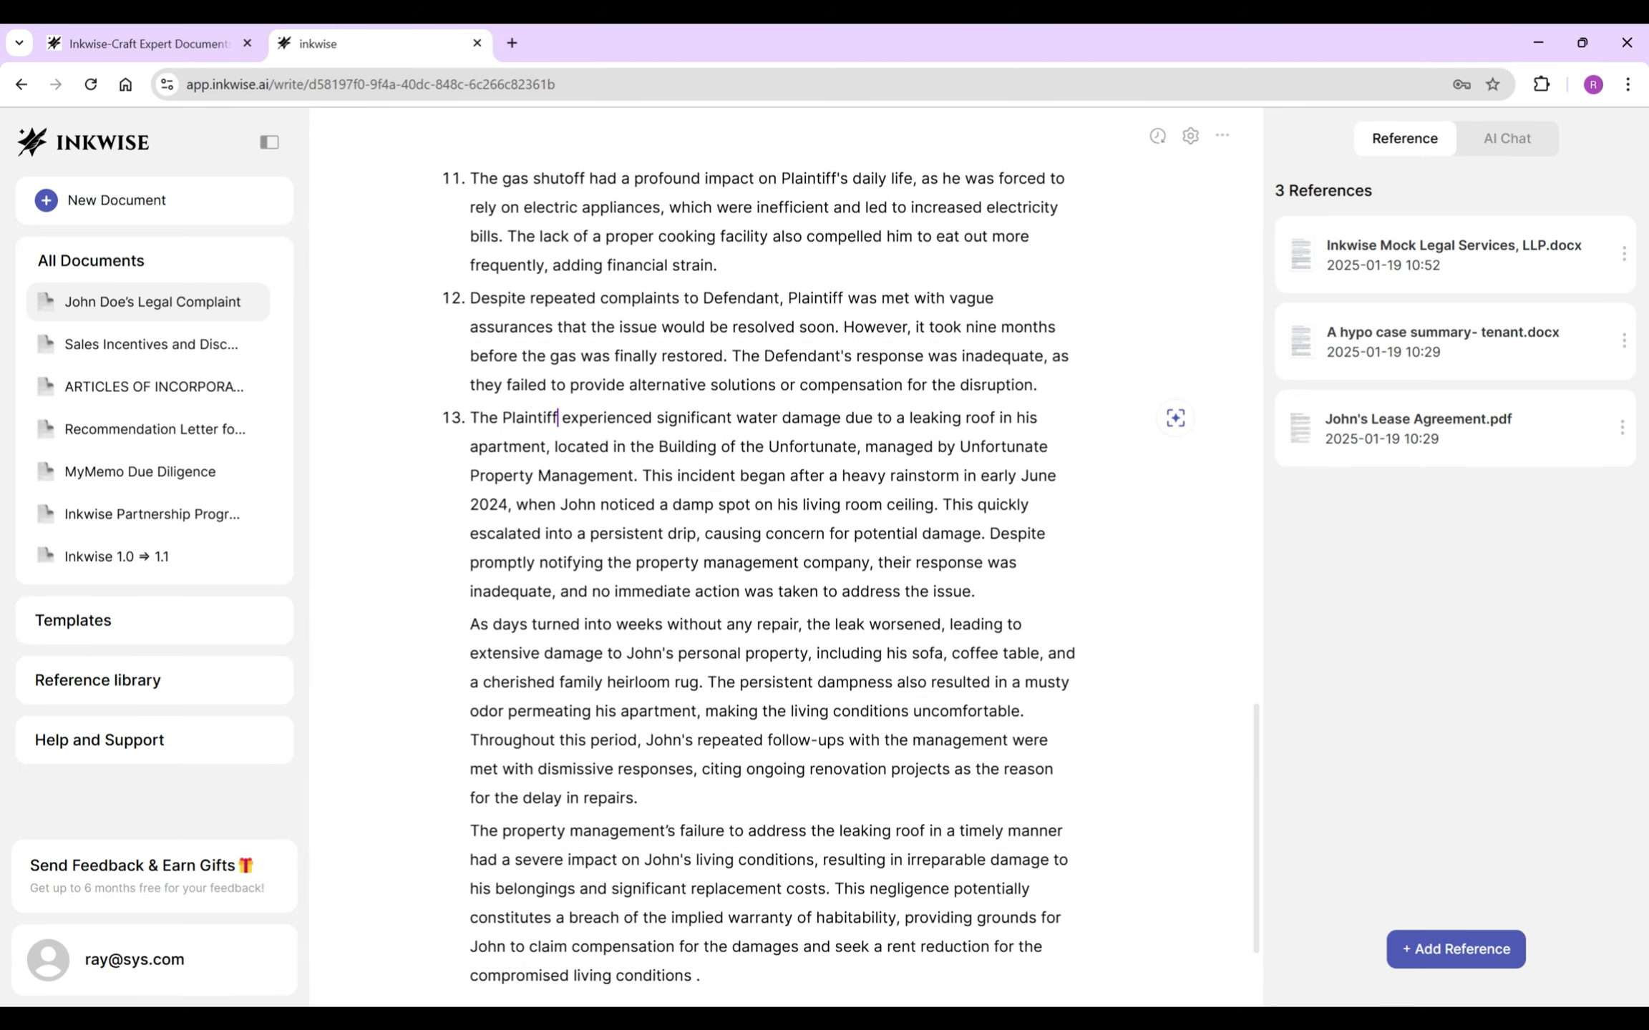
pyautogui.moveTo(545, 447); pyautogui.dragTo(634, 476)
pyautogui.press('BackSpace')
pyautogui.click(557, 446)
pyautogui.press('Return')
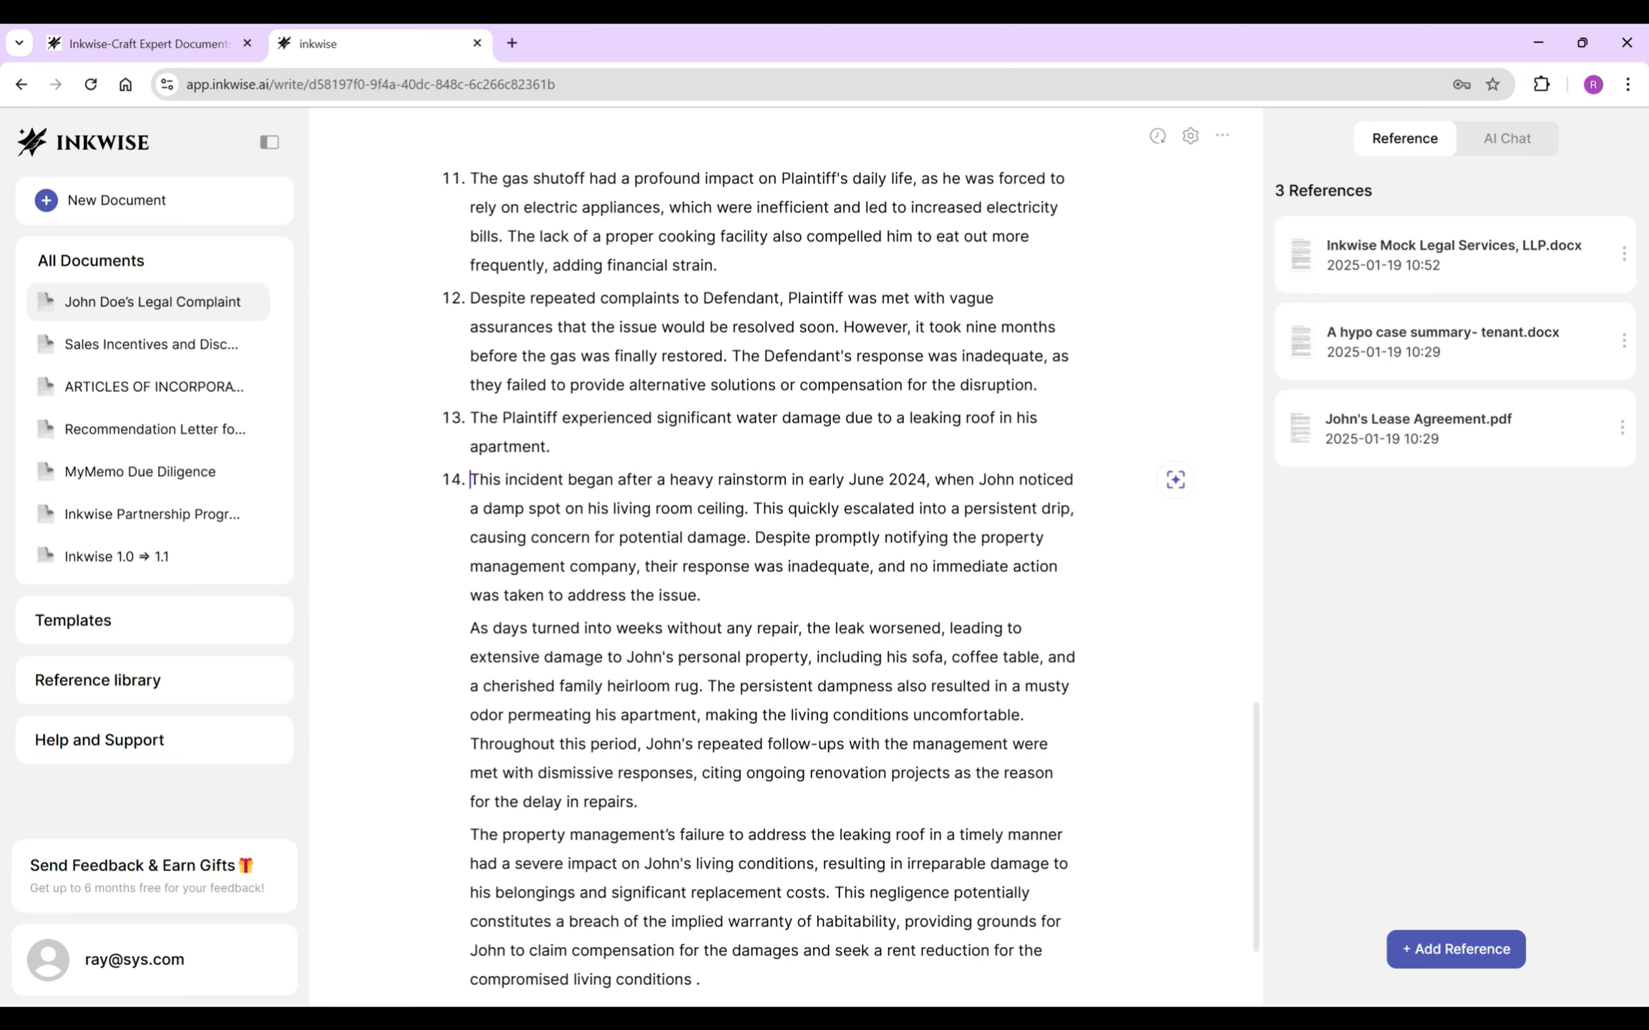
# - Start item 14 with 'The leaking roof' and cut the damp-spot and potential-damage clauses
pyautogui.hotkey('ctrl', 'shift', 'Right')
pyautogui.write('The leaking roof')
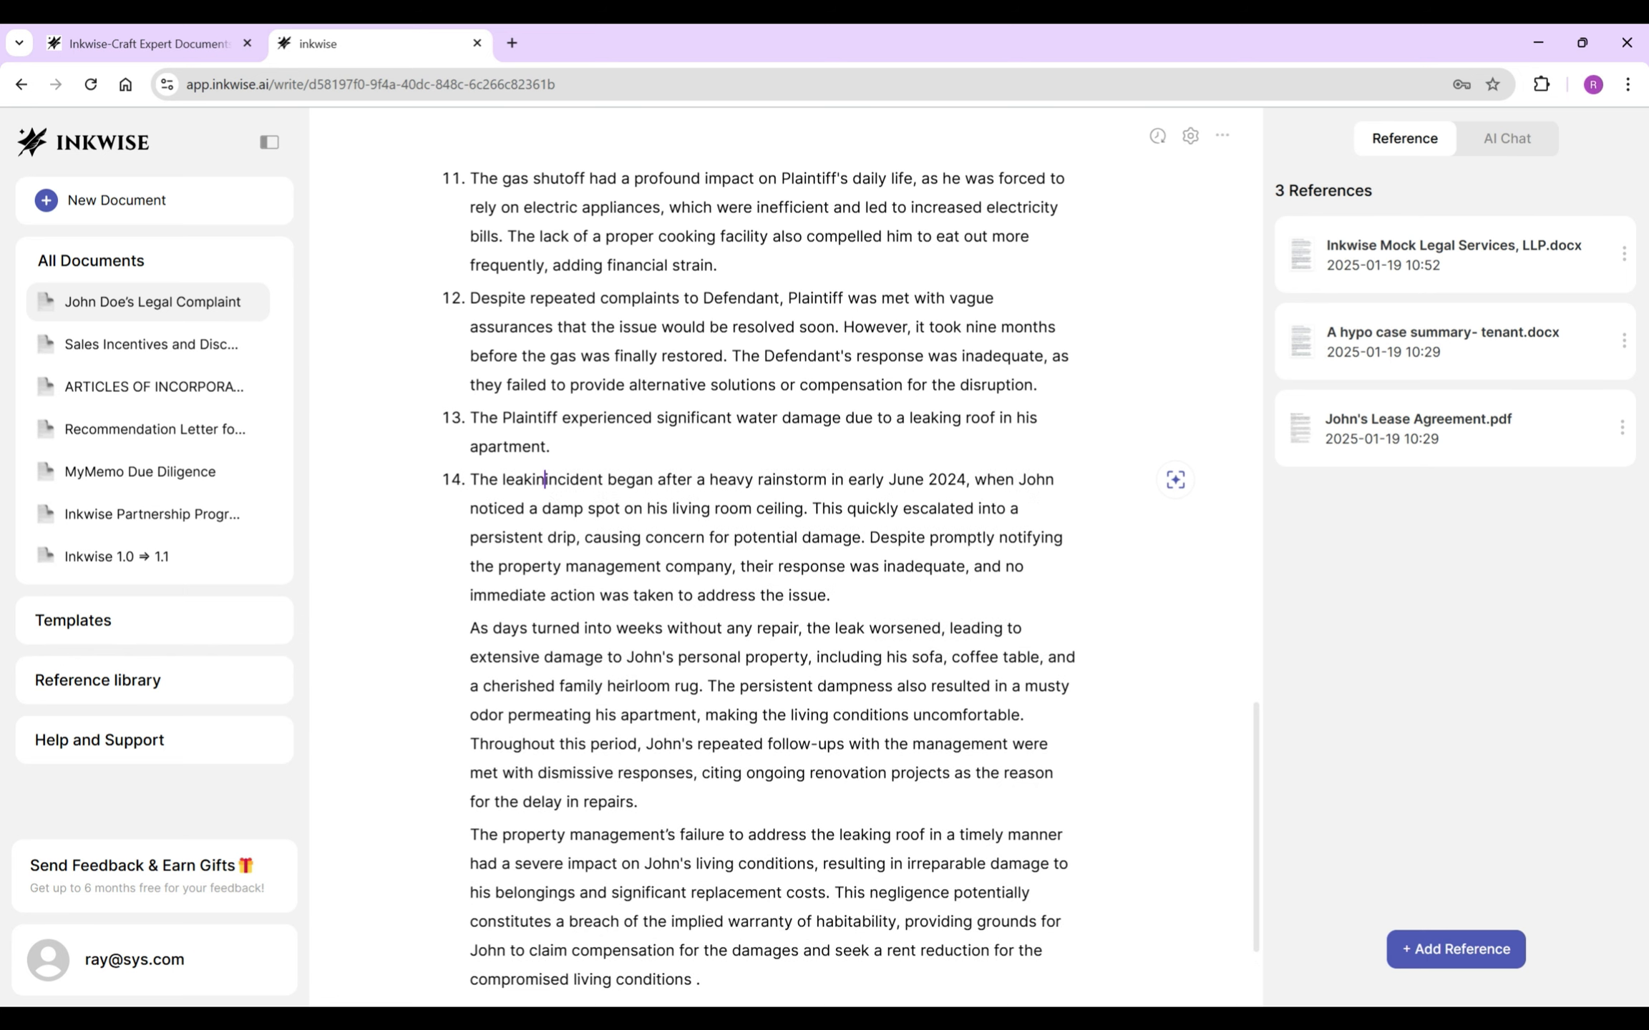
pyautogui.moveTo(1021, 480); pyautogui.dragTo(883, 509)
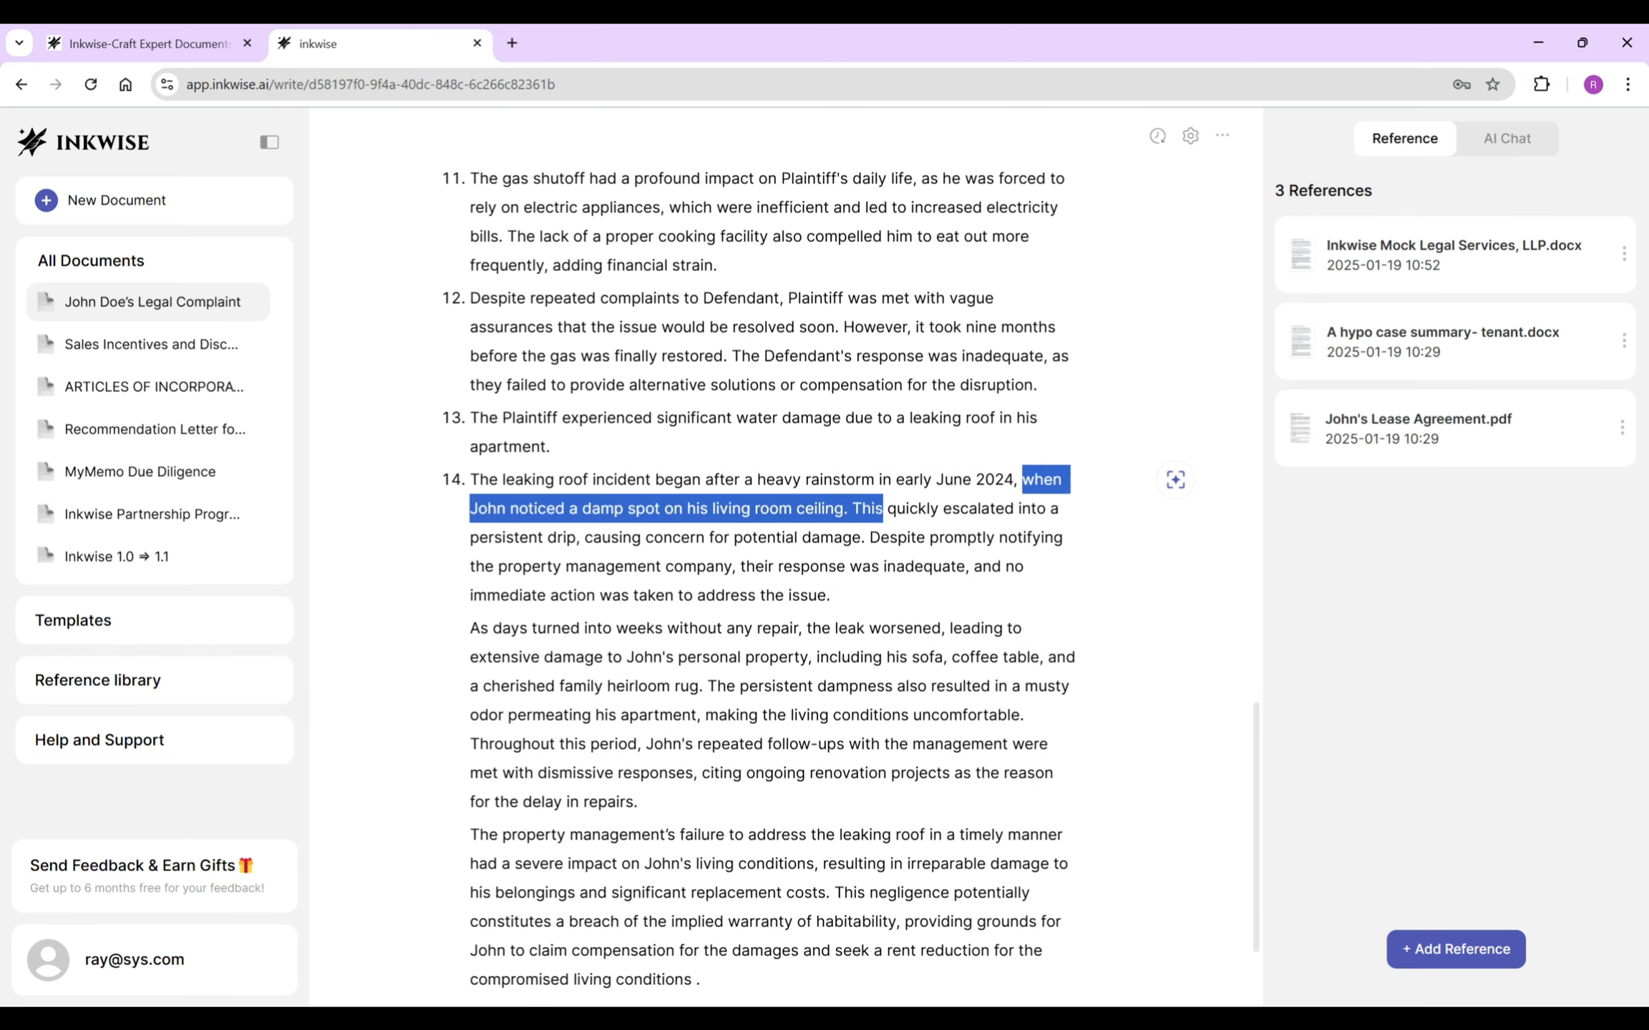
pyautogui.write('and')
pyautogui.moveTo(752, 509); pyautogui.dragTo(1036, 508)
pyautogui.press('BackSpace')
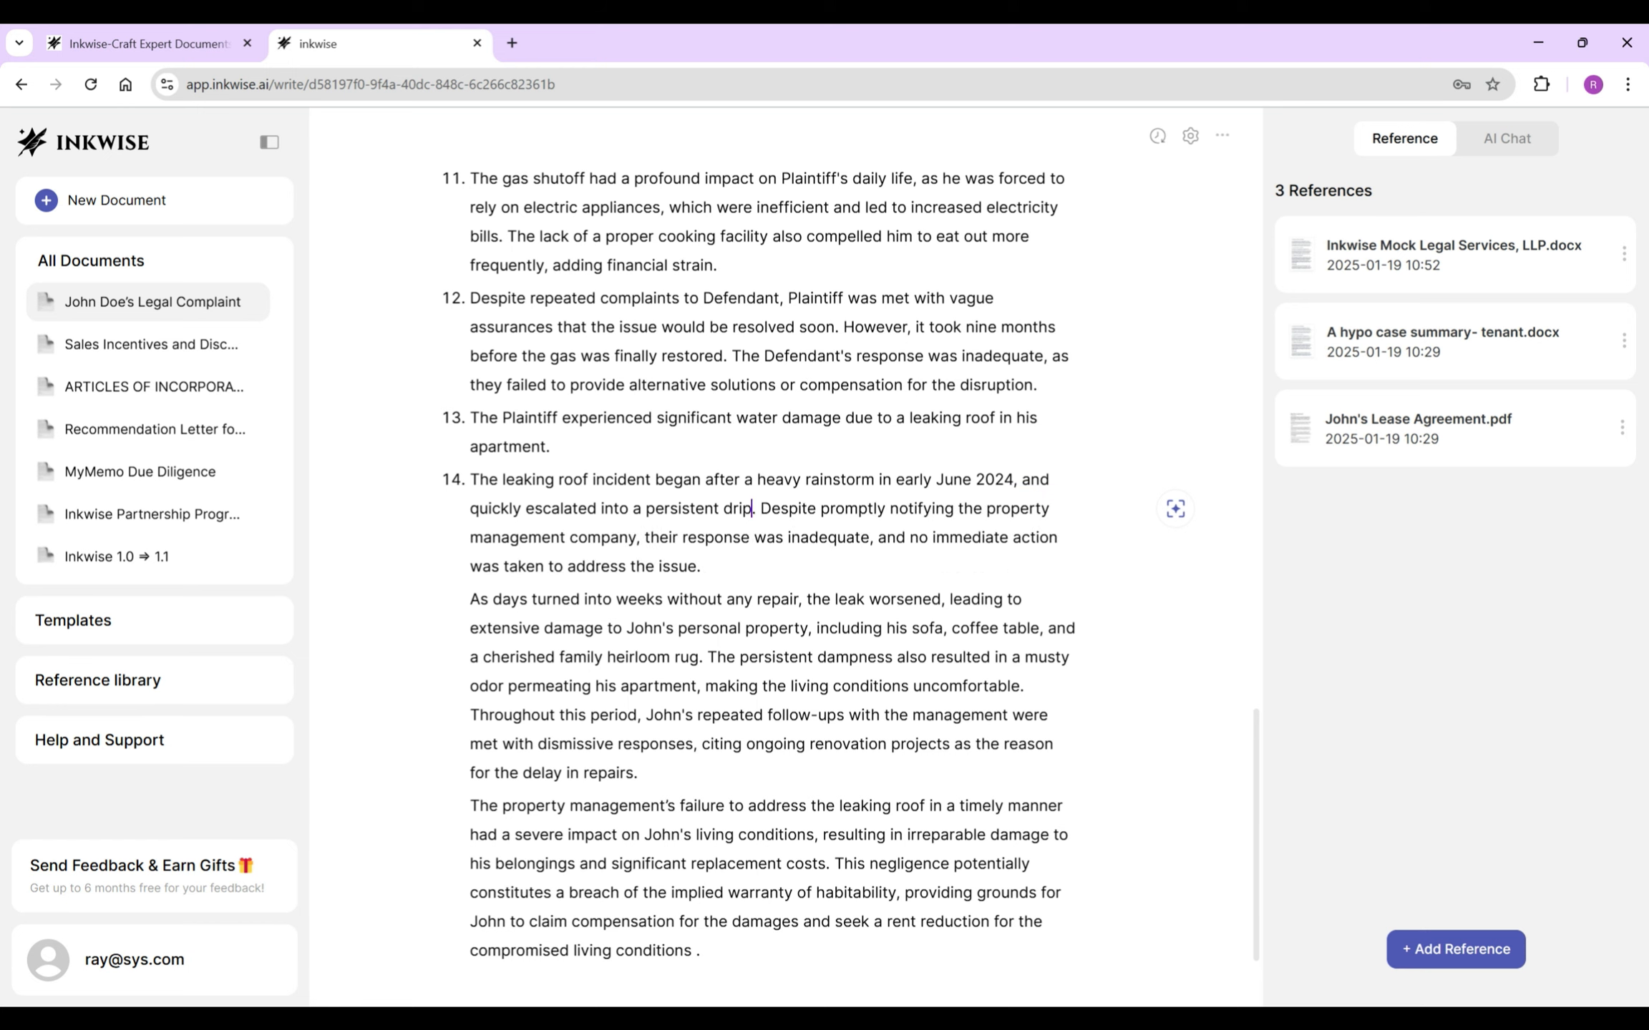
# - Reword item 14 with 'Defendant's', 'even after Plaintiff's prompt notice', and 'took' replacing 'was taken'
pyautogui.click(756, 509)
pyautogui.moveTo(760, 508); pyautogui.dragTo(678, 538)
pyautogui.write("Defendant's response was inadequate,")
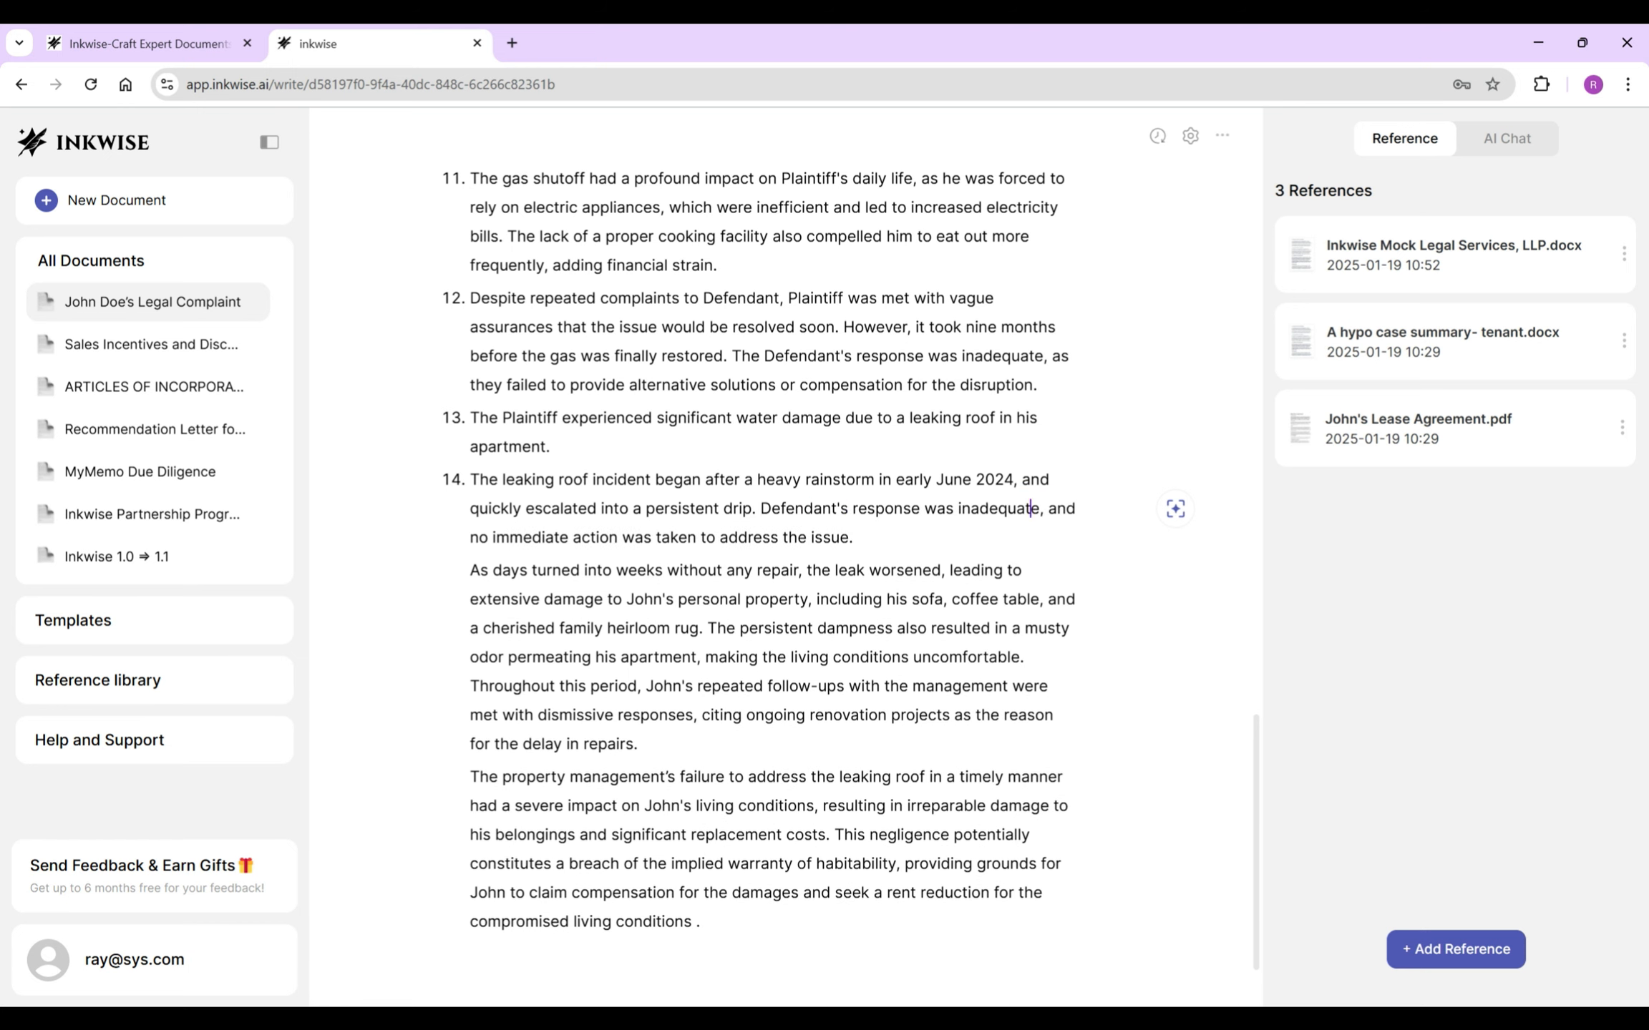
pyautogui.click(1041, 508)
pyautogui.write("even after Plaintiff's prompt")
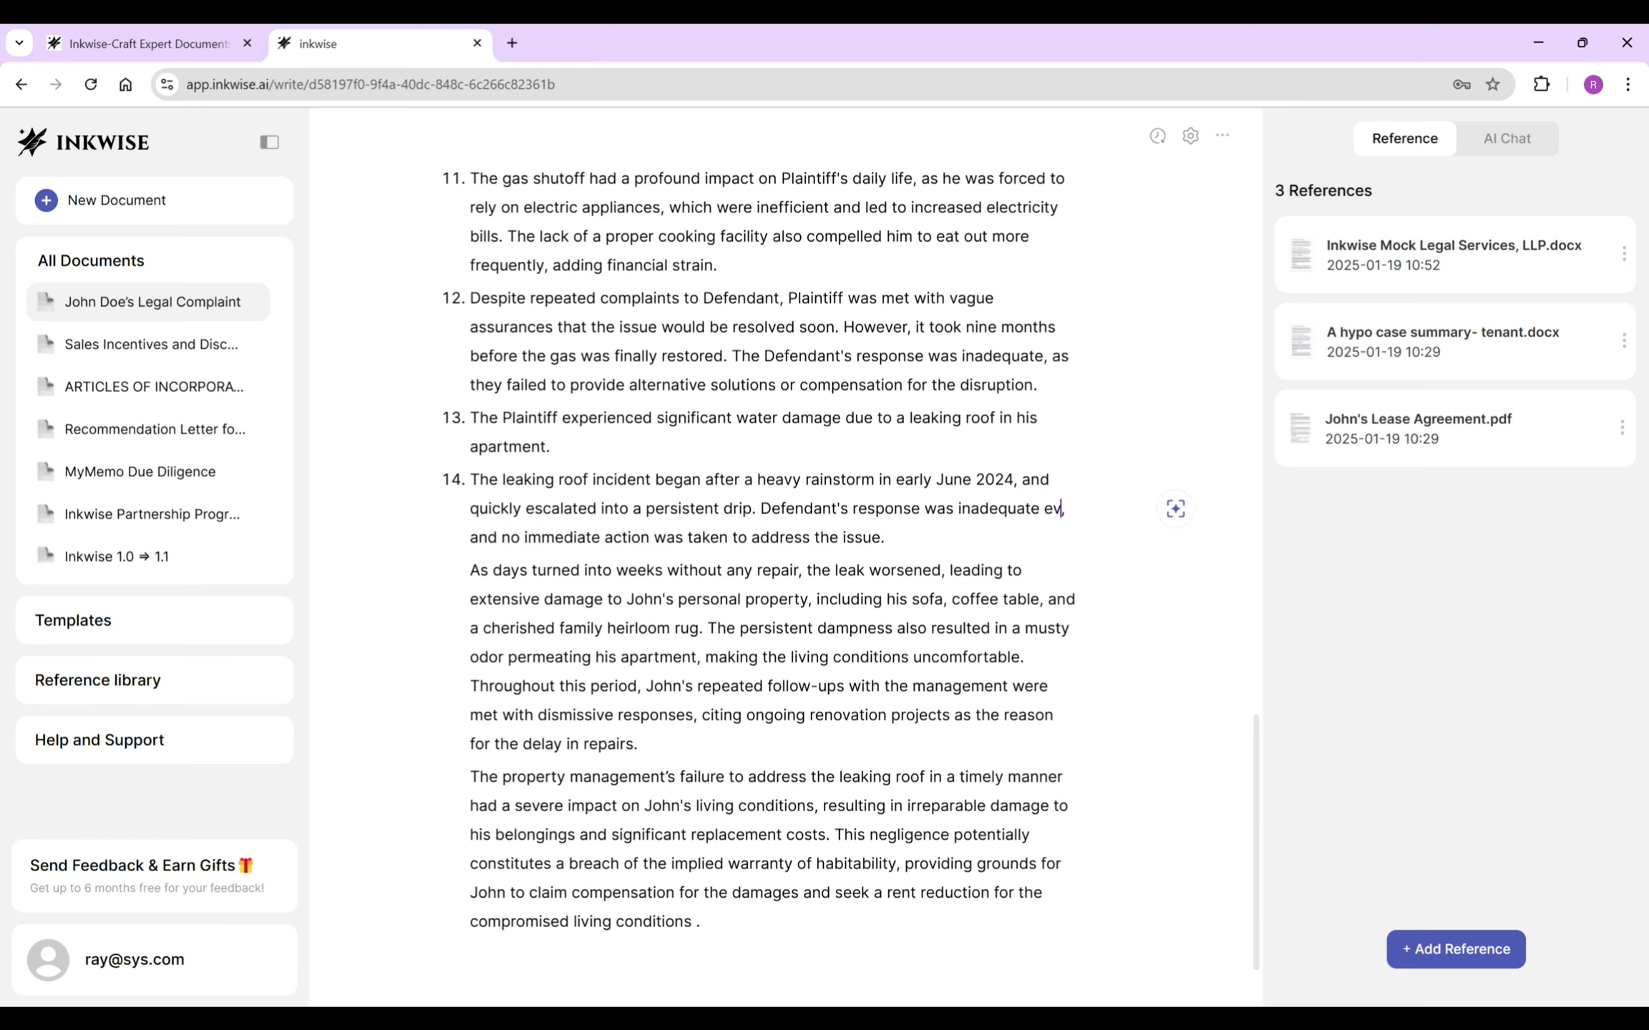
pyautogui.write(' notice')
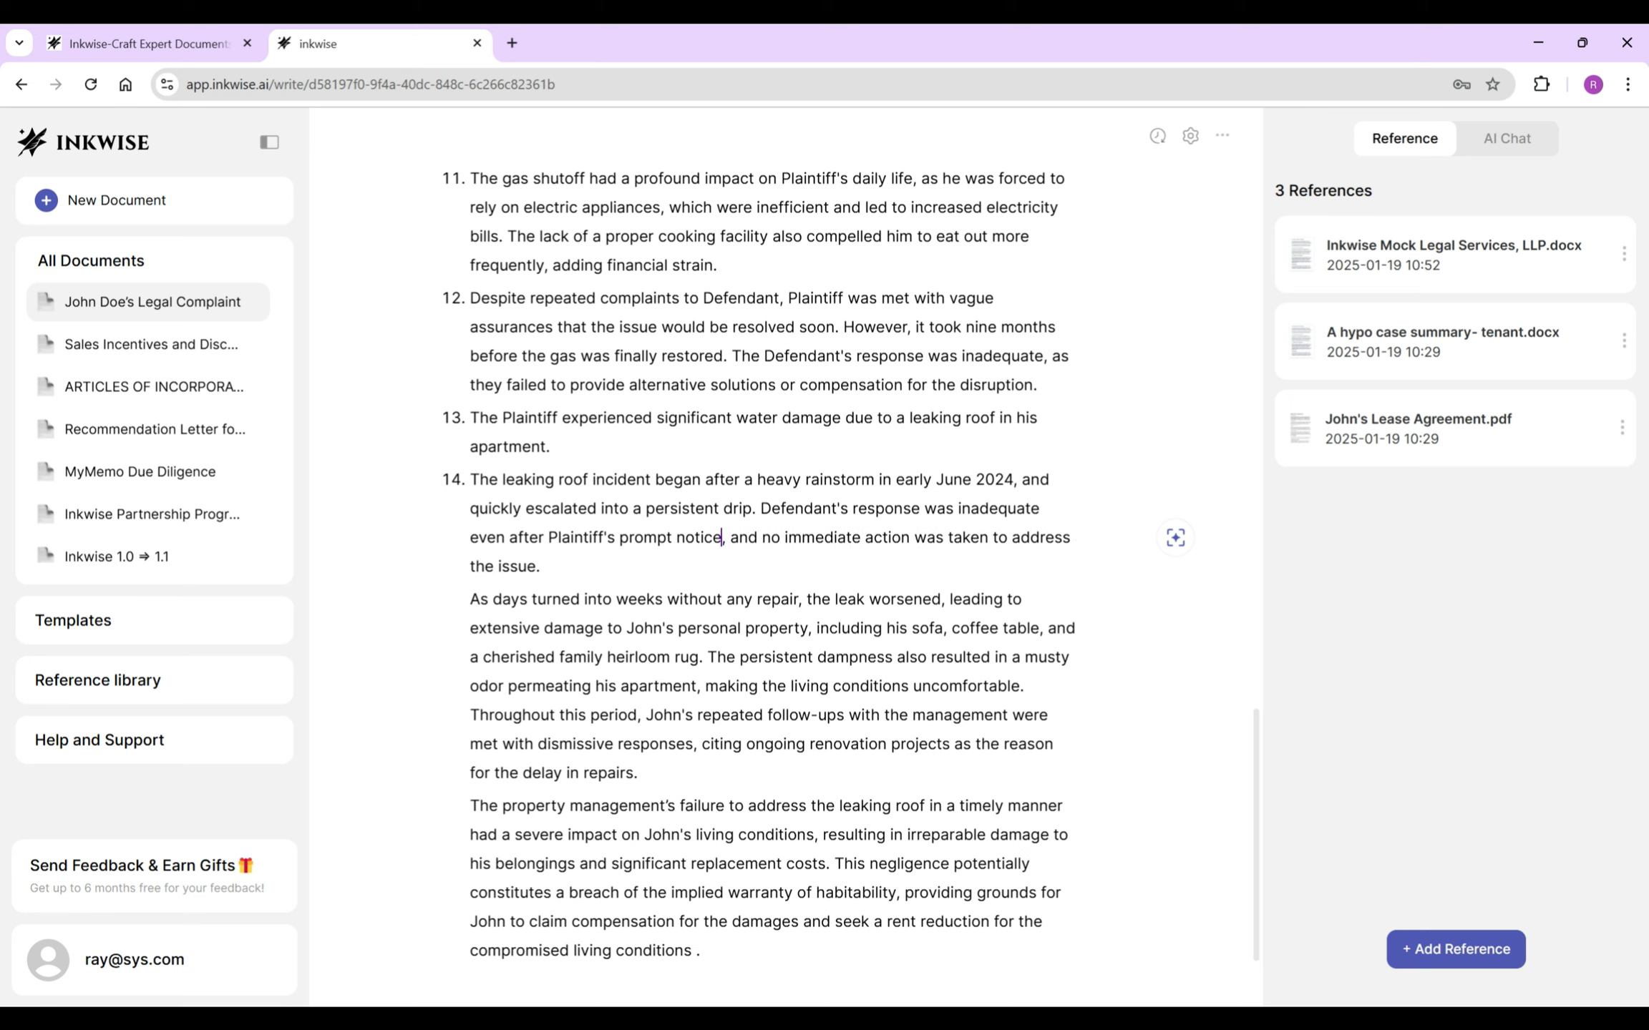
pyautogui.click(762, 537)
pyautogui.write('took')
pyautogui.click(984, 537)
pyautogui.press('BackSpace')
pyautogui.press('BackSpace')
pyautogui.press('BackSpace')
pyautogui.press('BackSpace')
pyautogui.press('BackSpace')
pyautogui.press('BackSpace')
pyautogui.press('BackSpace')
pyautogui.press('BackSpace')
pyautogui.press('BackSpace')
pyautogui.press('BackSpace')
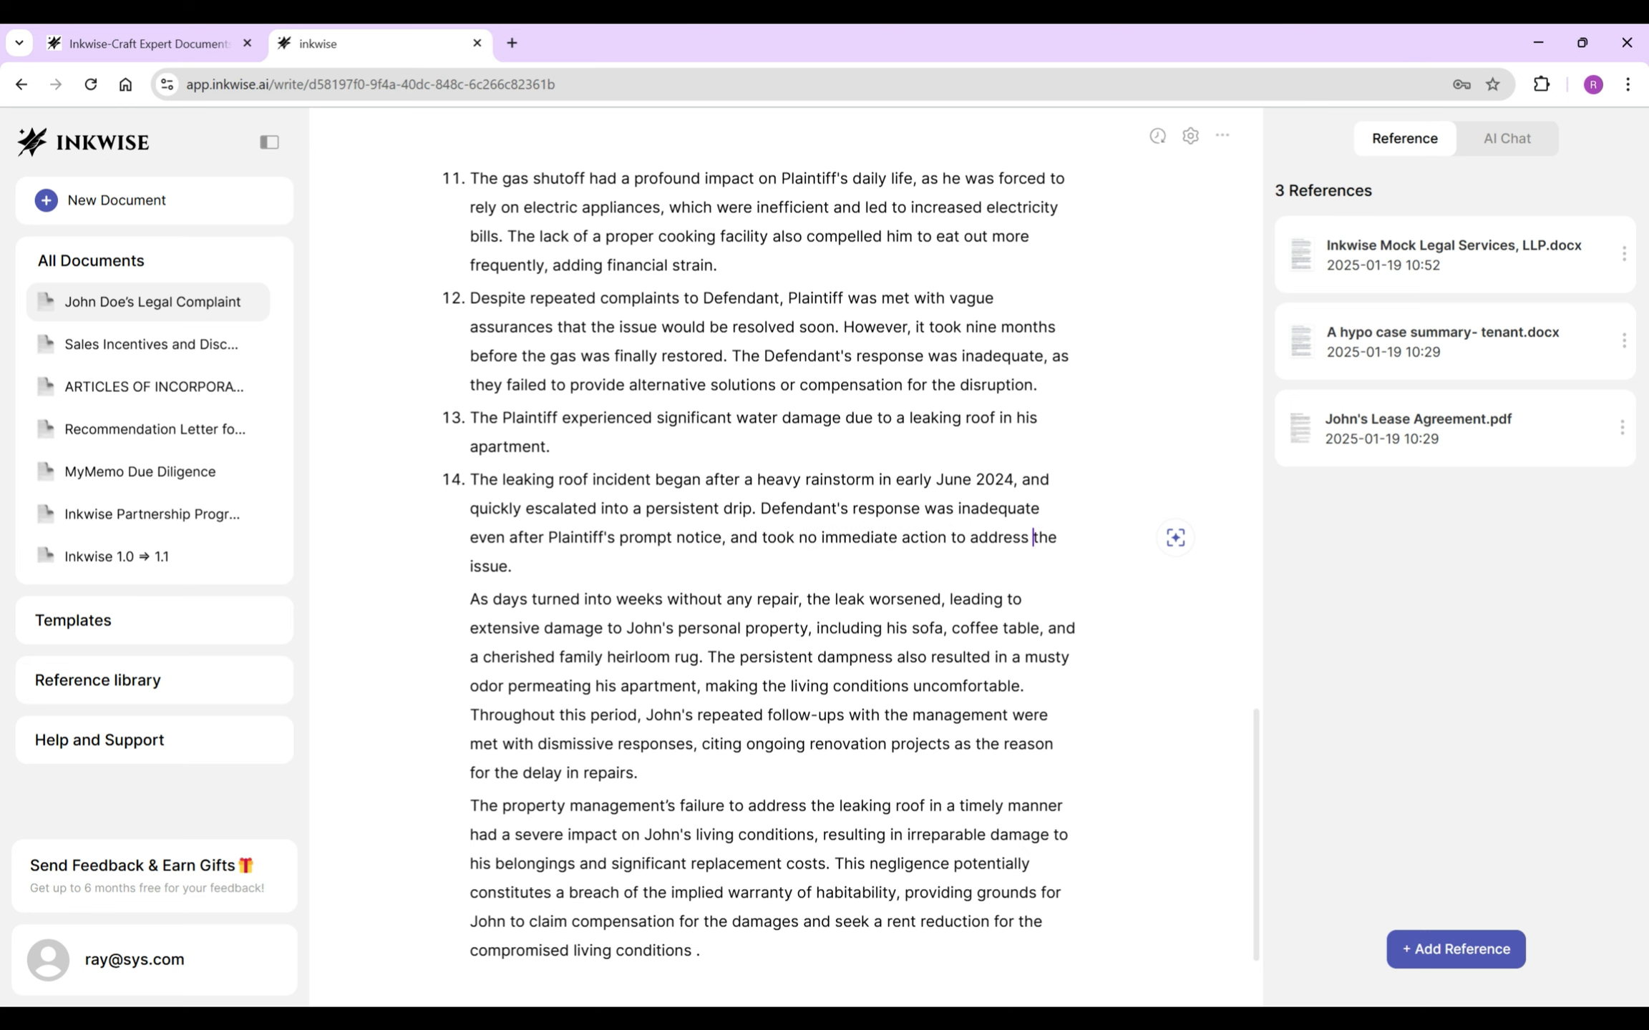
# - Make the next paragraph item 15, capitalized, adding 'for weeks' and replacing the tenant's name with 'Plaintiff'
pyautogui.moveTo(470, 600); pyautogui.dragTo(803, 600)
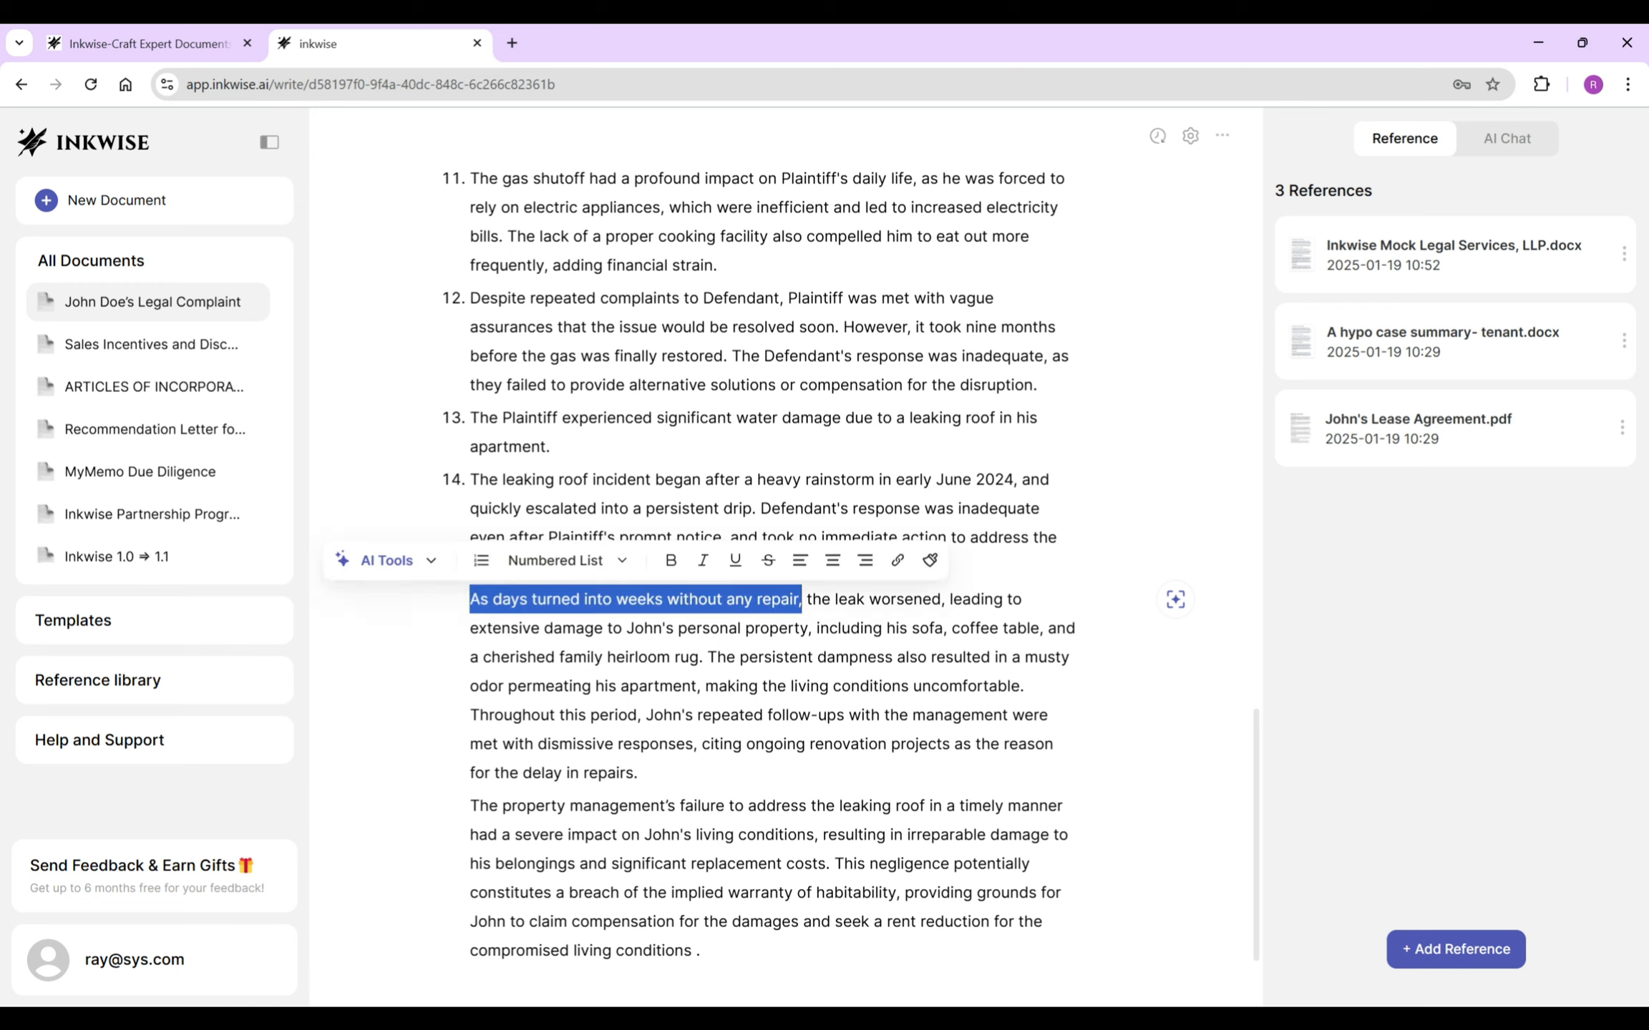
pyautogui.press('BackSpace')
pyautogui.press('Delete')
pyautogui.press('BackSpace')
pyautogui.press('Return')
pyautogui.press('Delete')
pyautogui.write('T')
pyautogui.click(607, 599)
pyautogui.write('for weeks')
pyautogui.click(959, 599)
pyautogui.press('BackSpace')
pyautogui.press('BackSpace')
pyautogui.press('BackSpace')
pyautogui.press('BackSpace')
pyautogui.write("Plaintiff's personal")
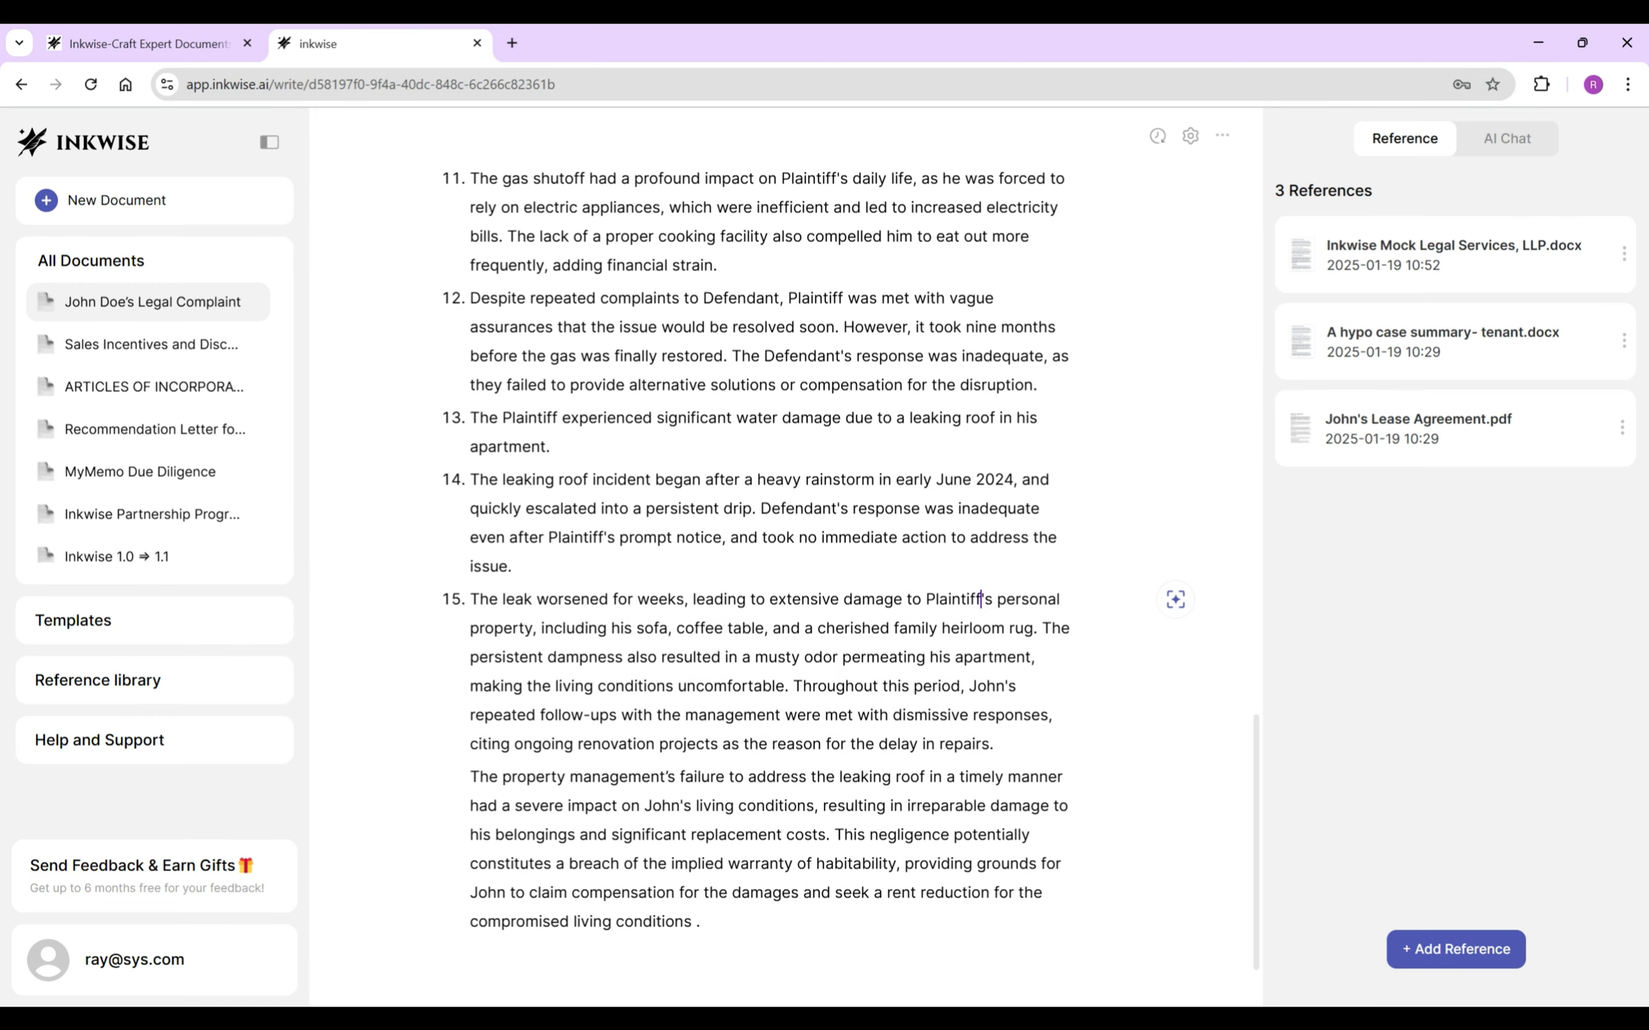
# - Split off item 16 at 'Throughout' and change the tenant's name there to 'Plaintiff's'
pyautogui.click(793, 686)
pyautogui.press('Return')
pyautogui.doubleClick(671, 719)
pyautogui.write('Plantiff')
pyautogui.click(667, 719)
pyautogui.write('i')
pyautogui.click(698, 720)
pyautogui.write("'s")
# - Make the last paragraph item 17 using 'Defendant's' and 'Plaintiff's', and delete its trailing sentences
pyautogui.scroll(-1, 785, 558)
pyautogui.click(501, 735)
pyautogui.press('BackSpace')
pyautogui.press('BackSpace')
pyautogui.press('BackSpace')
pyautogui.press('BackSpace')
pyautogui.press('Return')
pyautogui.press('BackSpace')
pyautogui.moveTo(470, 735); pyautogui.dragTo(647, 735)
pyautogui.write("Defendant's")
pyautogui.doubleClick(569, 763)
pyautogui.write("Plaintiff's")
pyautogui.moveTo(805, 792); pyautogui.dragTo(700, 878)
pyautogui.press('BackSpace')
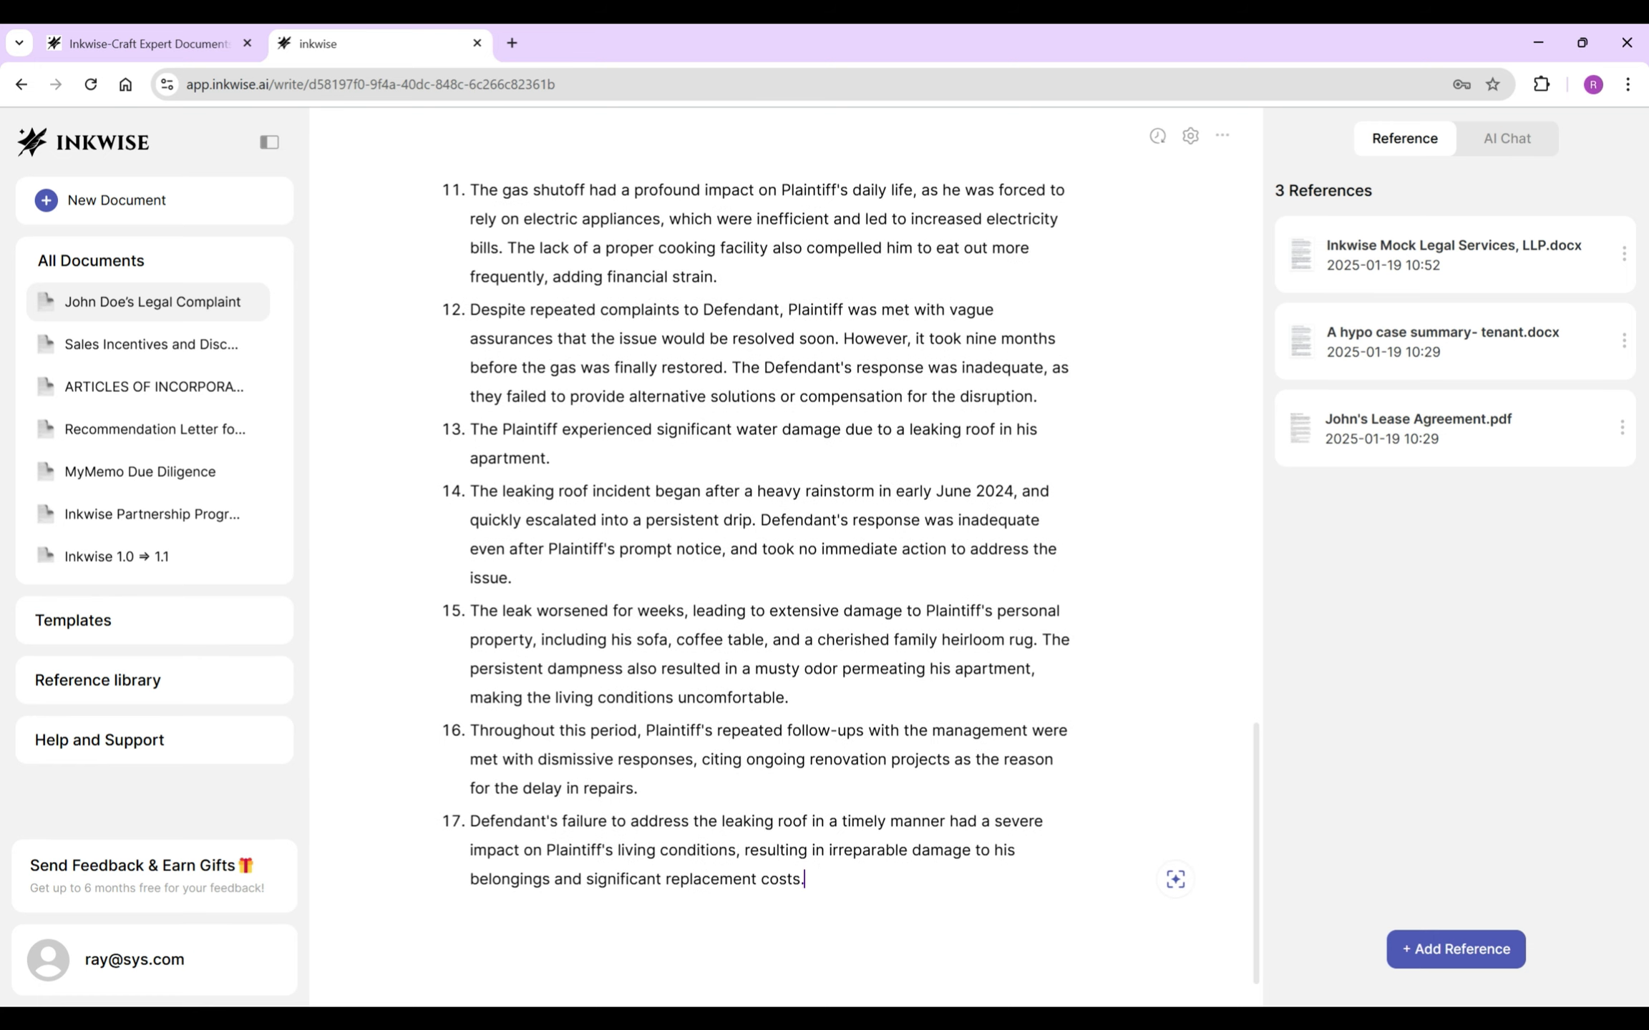
# - Submit the broken-washer prompt to the AI below item 17
pyautogui.click(1174, 879)
pyautogui.write('Describe Plaintiff’s experience with the broken washer, including the timing, the duration, management’s response, and the impact.')
pyautogui.click(1089, 960)
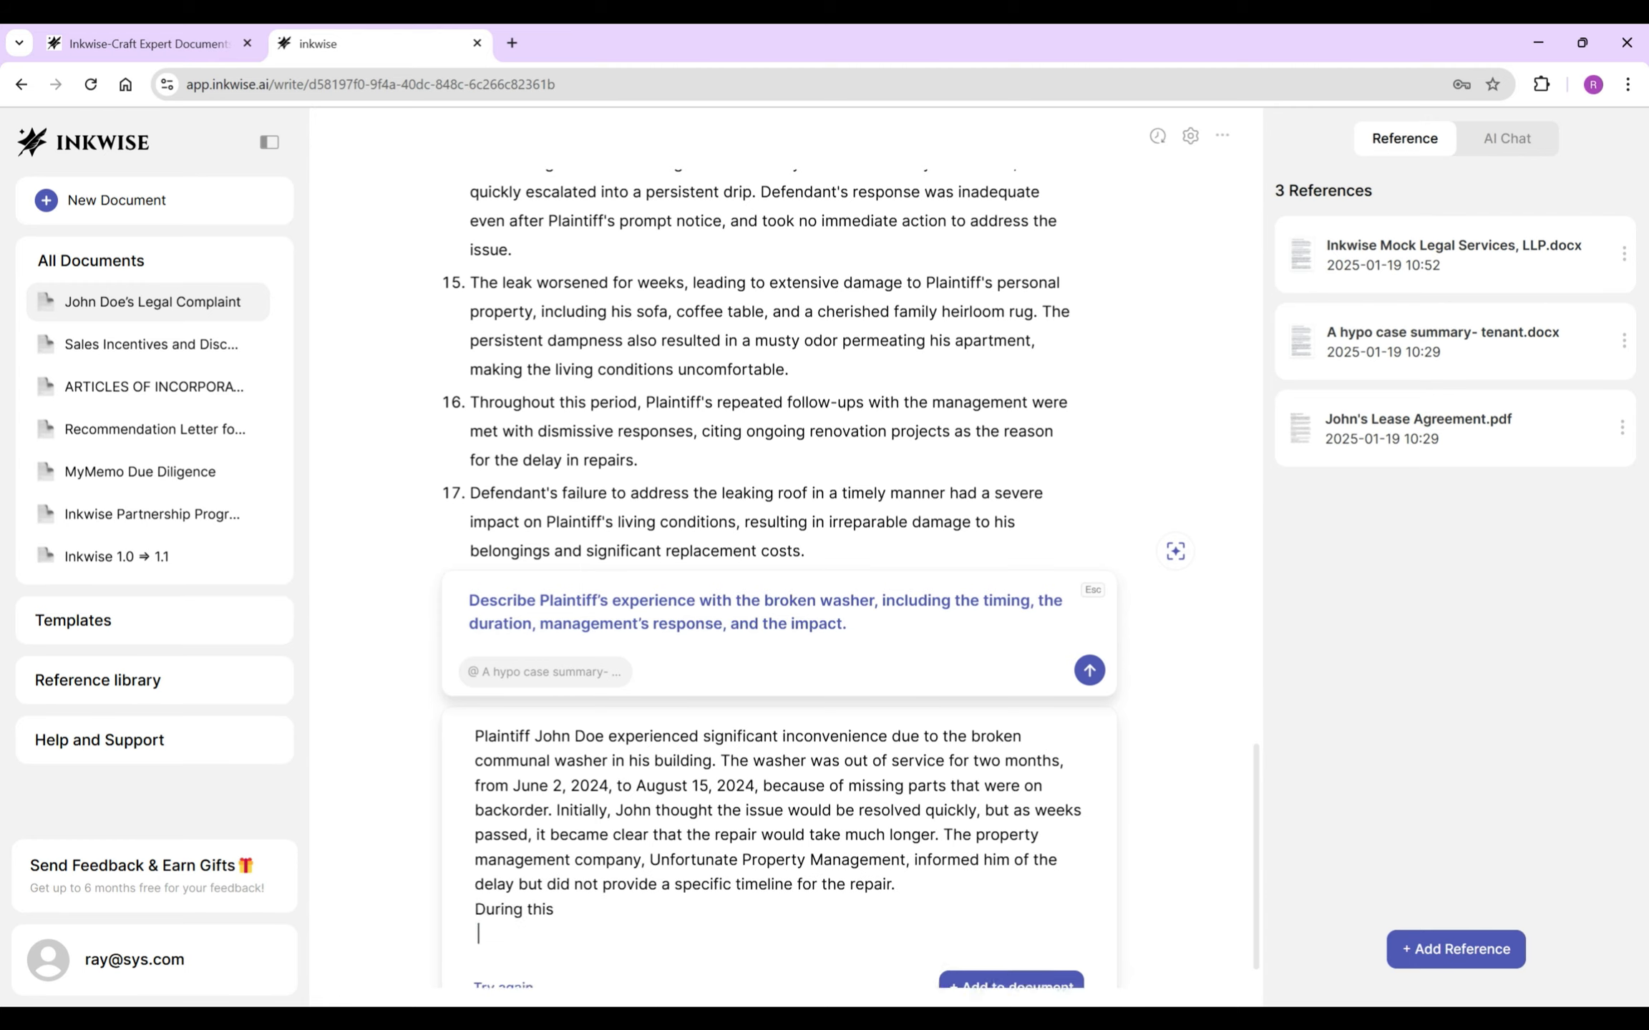
# - Insert the AI-drafted washer text into the complaint
pyautogui.moveTo(731, 747)
pyautogui.scroll(-4, 730, 537)
pyautogui.scroll(5, 730, 537)
pyautogui.click(997, 898)
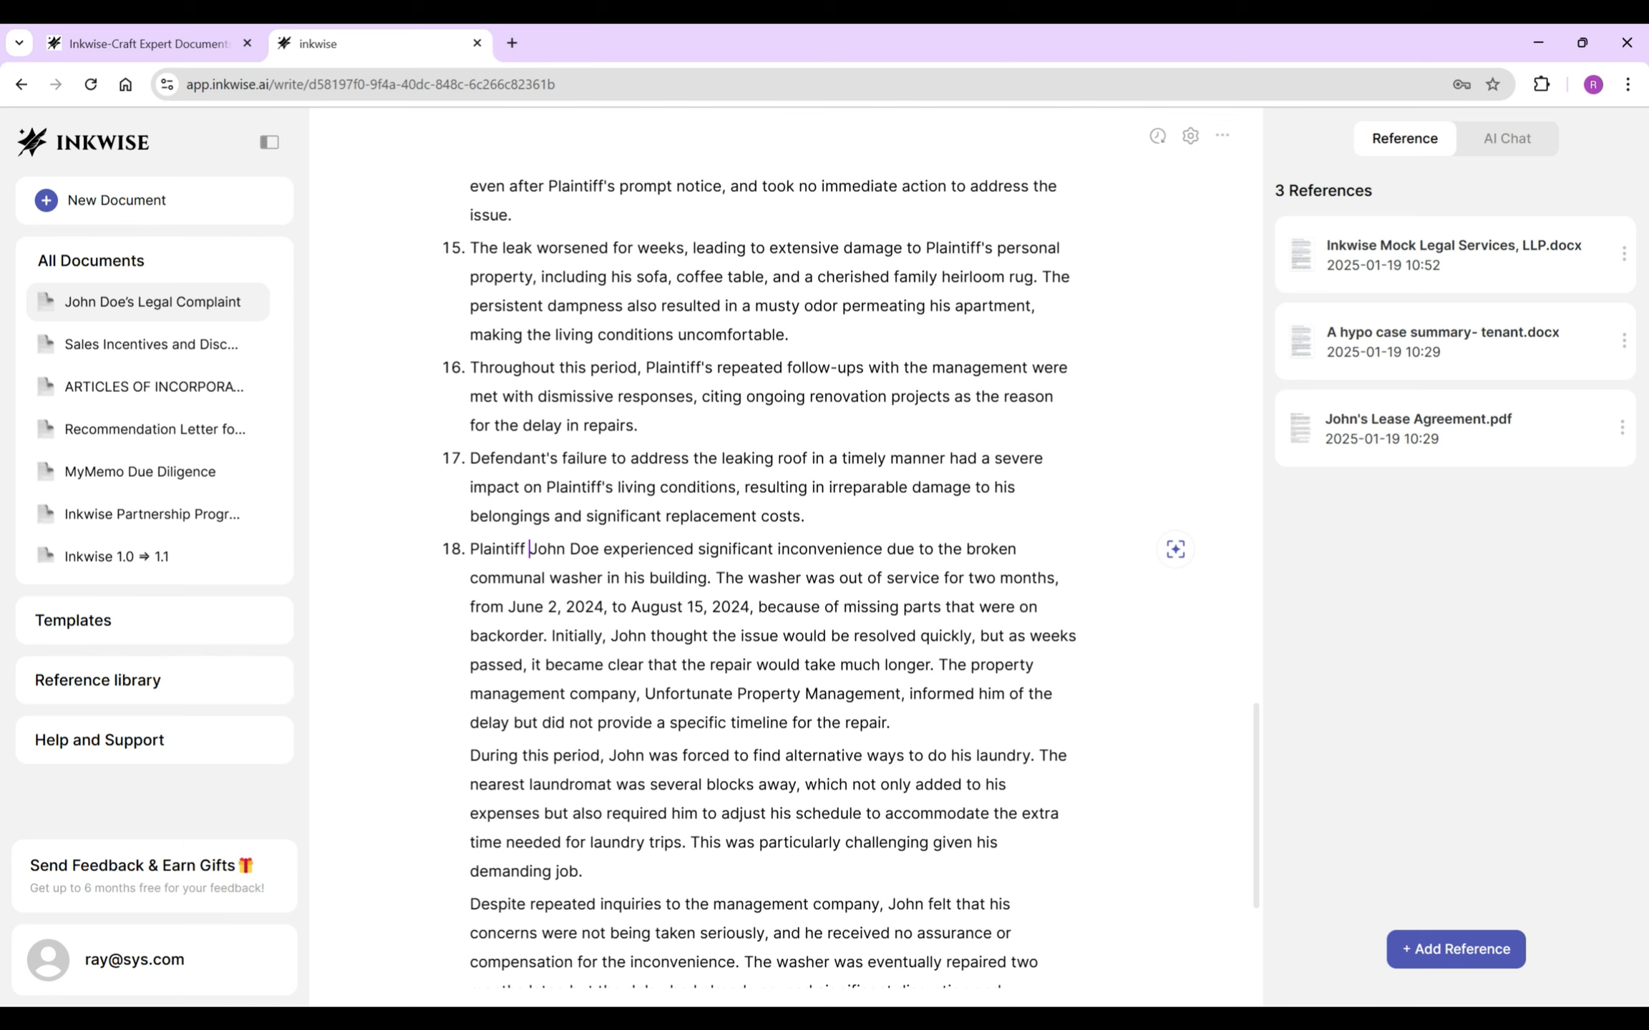
# - Remove the tenant's name and the 'Initially' sentences from item 18, making 'During this period' item 19
pyautogui.moveTo(528, 549); pyautogui.dragTo(603, 549)
pyautogui.press('BackSpace')
pyautogui.moveTo(470, 636); pyautogui.dragTo(791, 723)
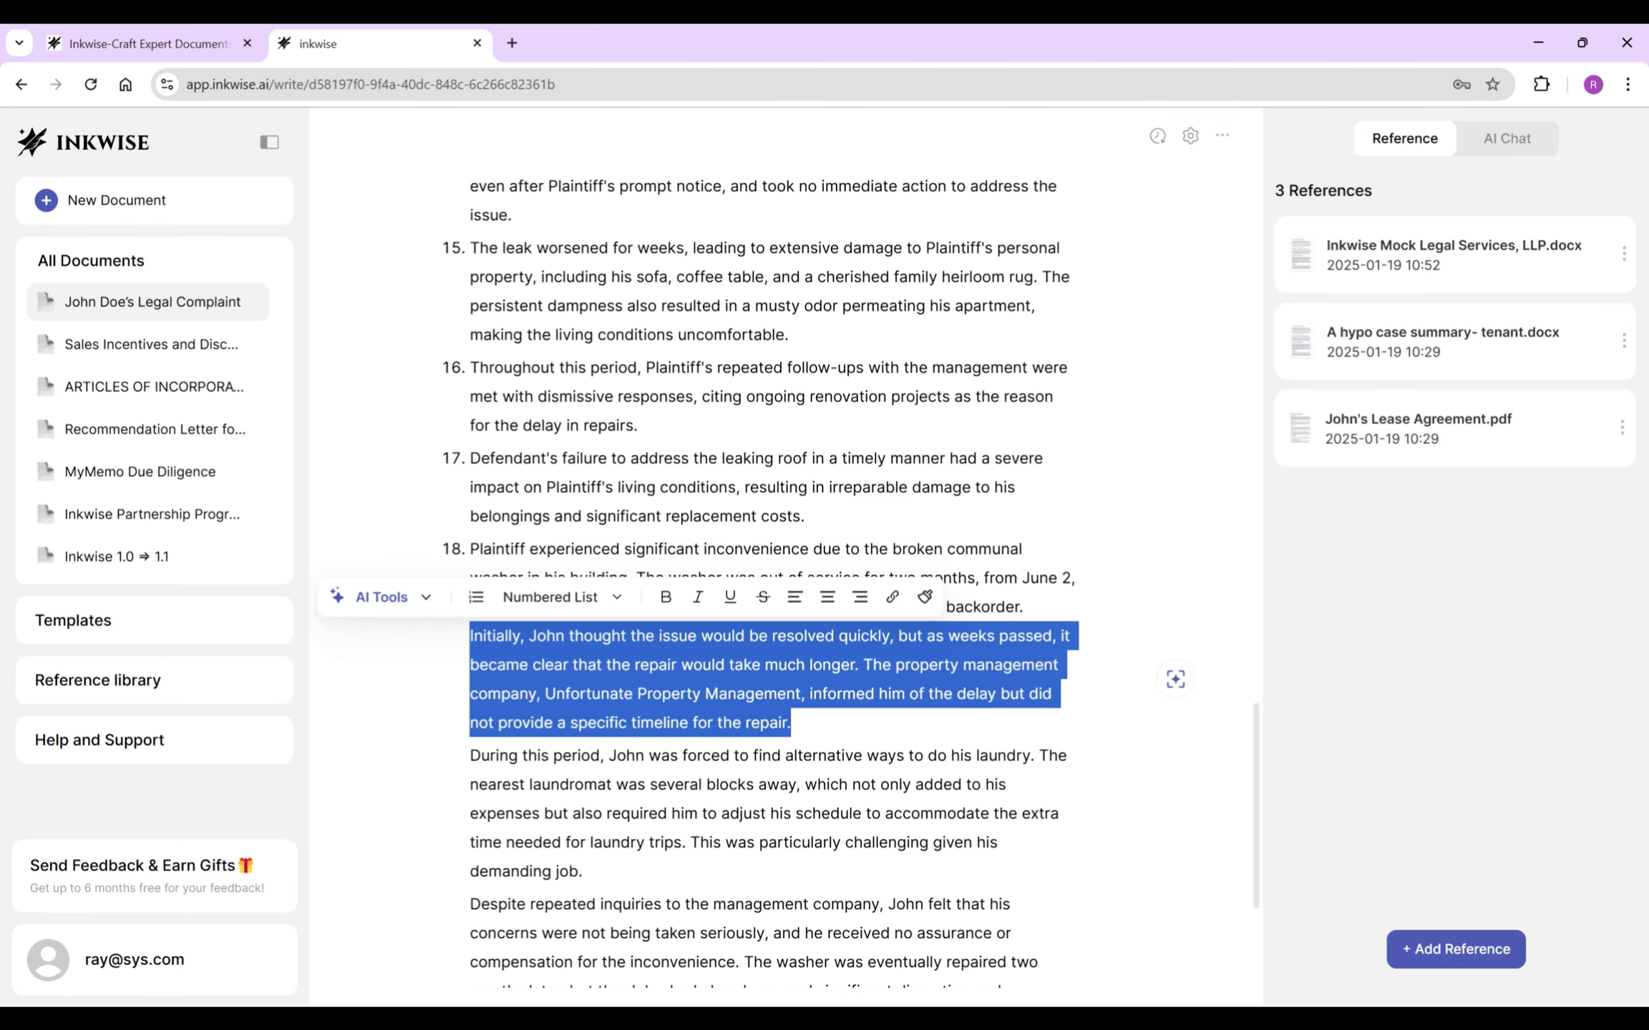
pyautogui.scroll(-1, 773, 644)
pyautogui.press('BackSpace')
pyautogui.press('Return')
pyautogui.press('Delete')
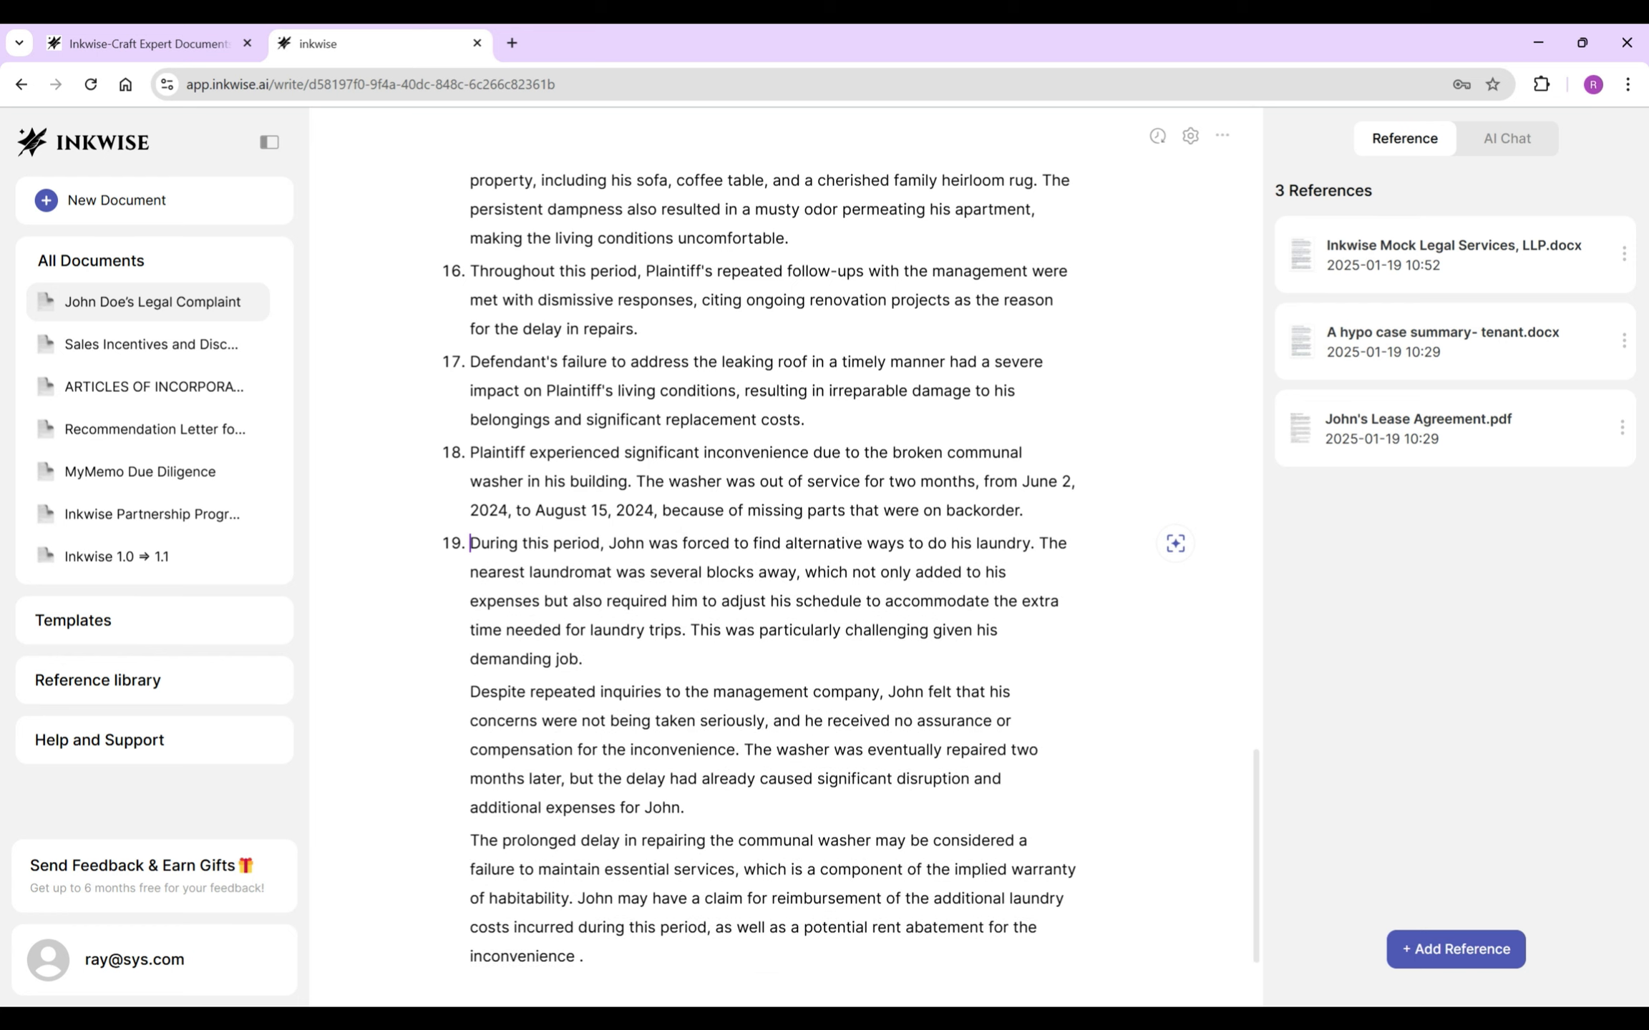
# - Replace the tenant's name in item 19 with 'Plaintiff' and start item 20
pyautogui.doubleClick(626, 543)
pyautogui.write('Plaintiff')
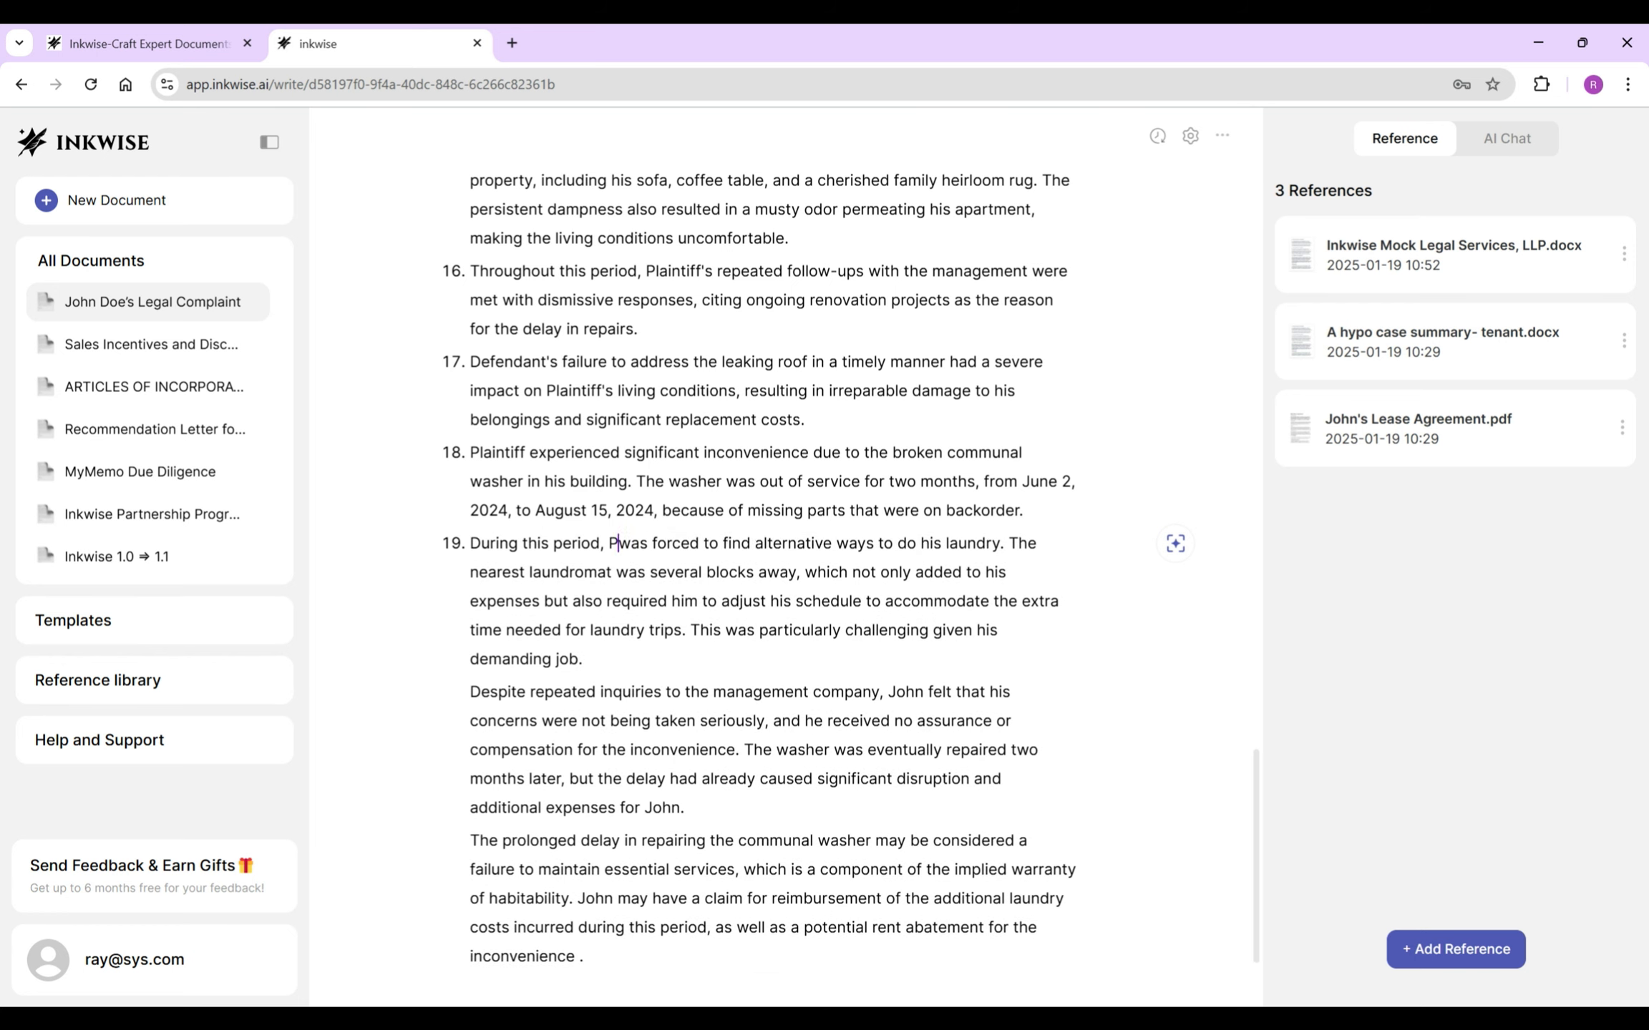
pyautogui.press('BackSpace')
pyautogui.press('Return')
# - In item 20, use 'Defendant' and 'Plaintiff', drop the feelings clause, and add 'was provided'
pyautogui.moveTo(684, 692); pyautogui.dragTo(880, 692)
pyautogui.write('Defendant')
pyautogui.moveTo(777, 692); pyautogui.dragTo(755, 721)
pyautogui.press('BackSpace')
# - Make item 21 read 'was' instead of 'may be considered', drop its last sentence, and begin item 22
pyautogui.press('BackSpace')
pyautogui.click(576, 720)
pyautogui.write('was provided')
pyautogui.doubleClick(587, 779)
pyautogui.write('Plaintiff')
pyautogui.click(617, 870)
pyautogui.click(470, 811)
pyautogui.press('BackSpace')
pyautogui.press('Return')
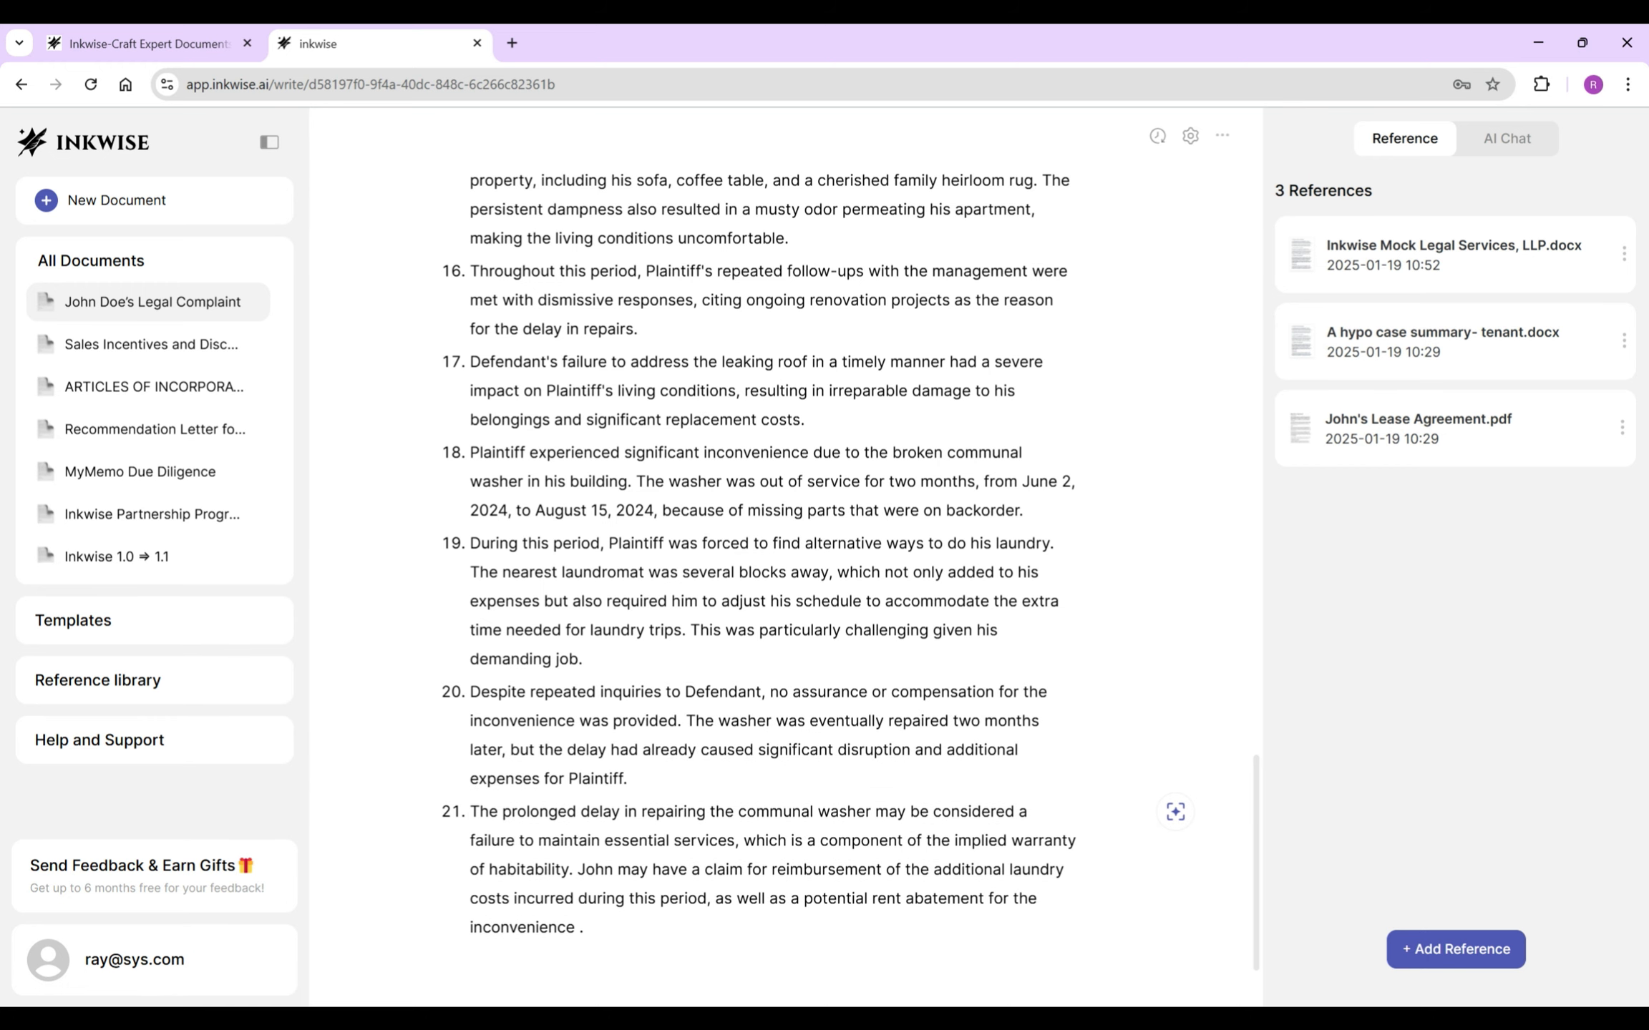
pyautogui.scroll(-1, 785, 572)
pyautogui.moveTo(816, 763); pyautogui.dragTo(995, 763)
pyautogui.write('was a failure to maintain')
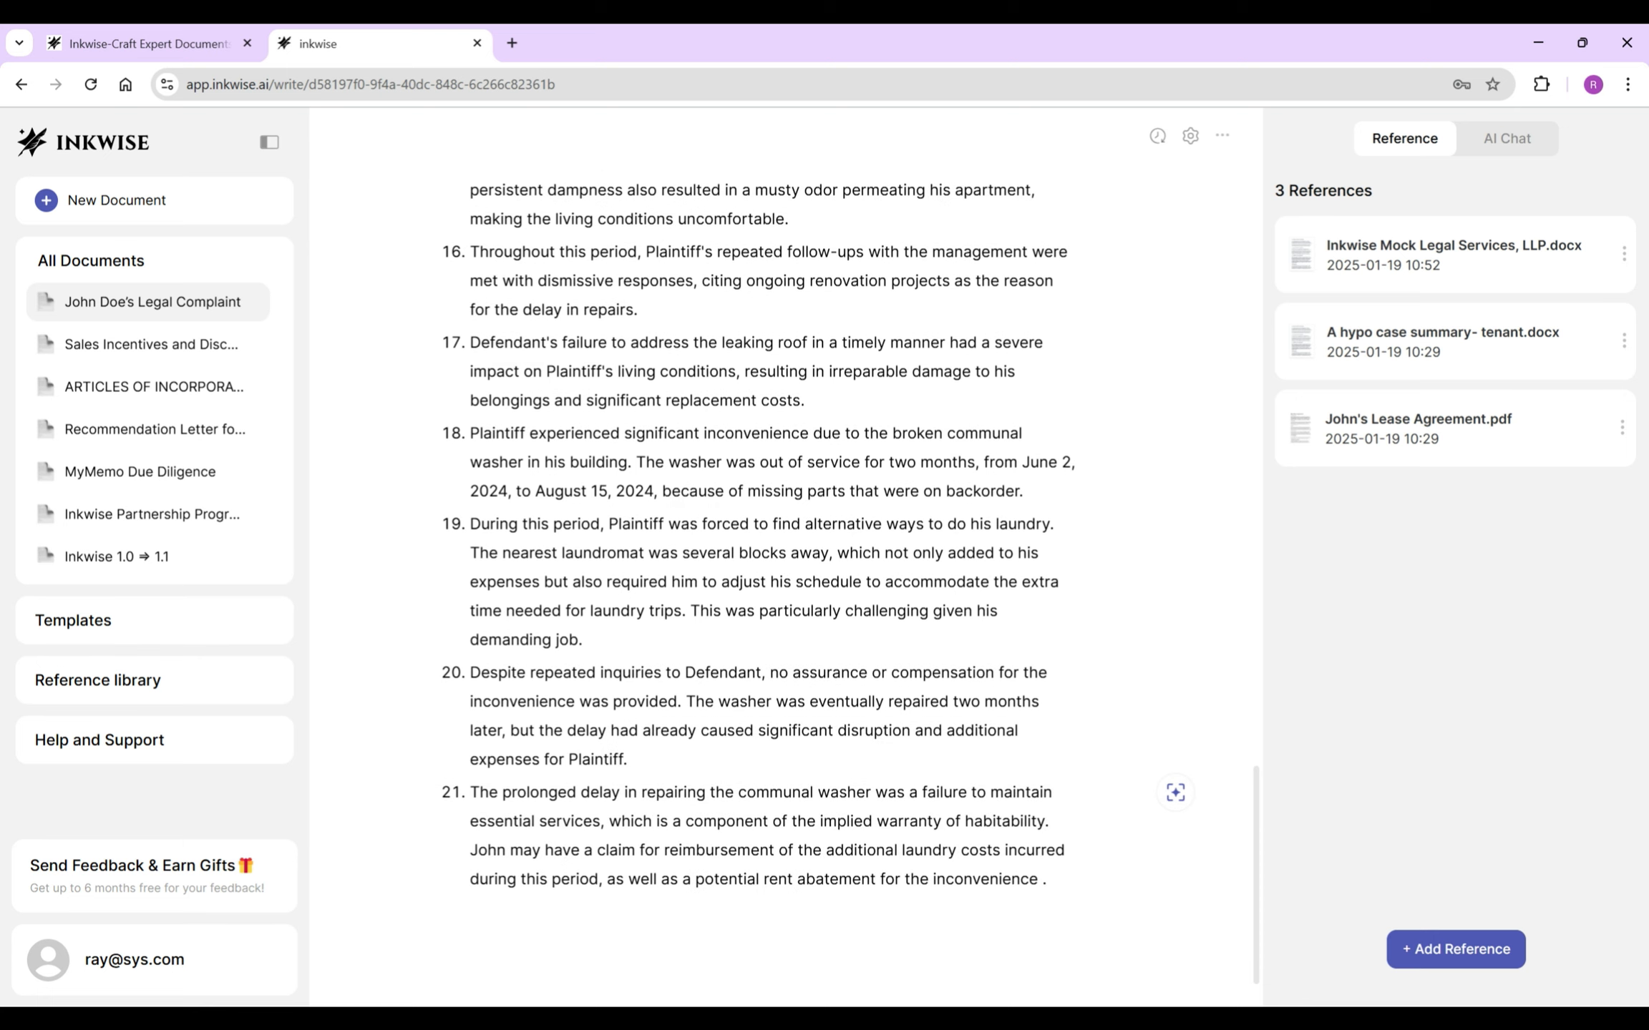
pyautogui.moveTo(470, 850); pyautogui.dragTo(1046, 879)
pyautogui.press('BackSpace')
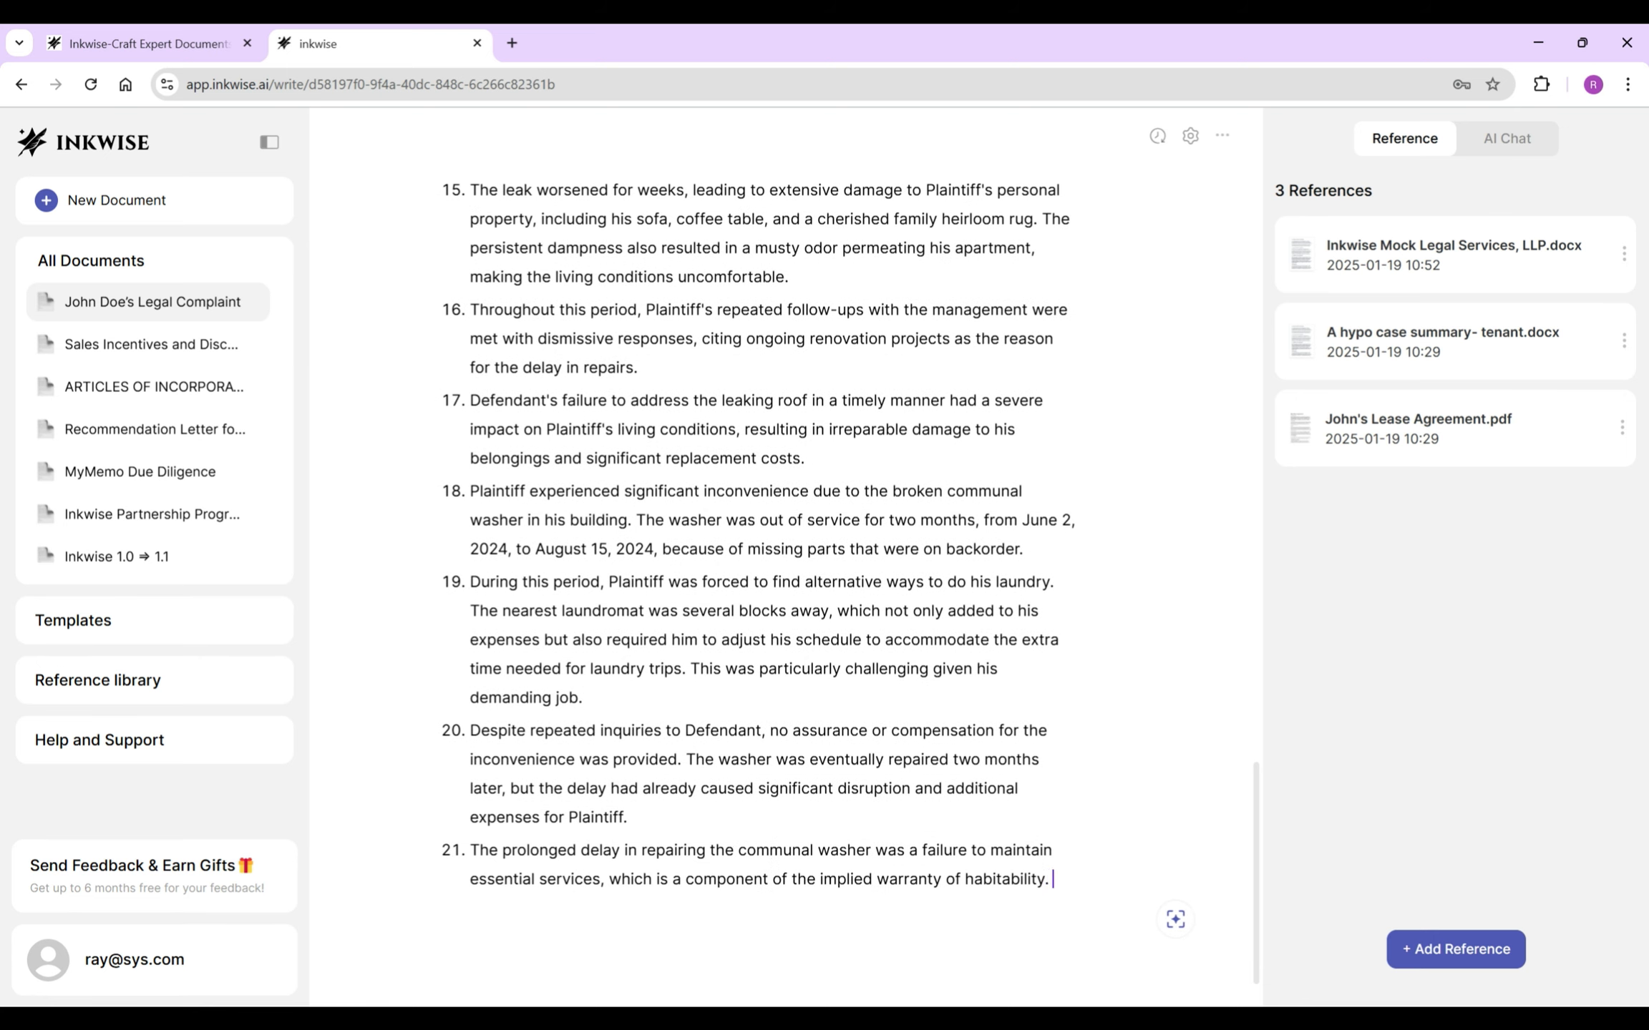
pyautogui.press('Return')
pyautogui.press('space')
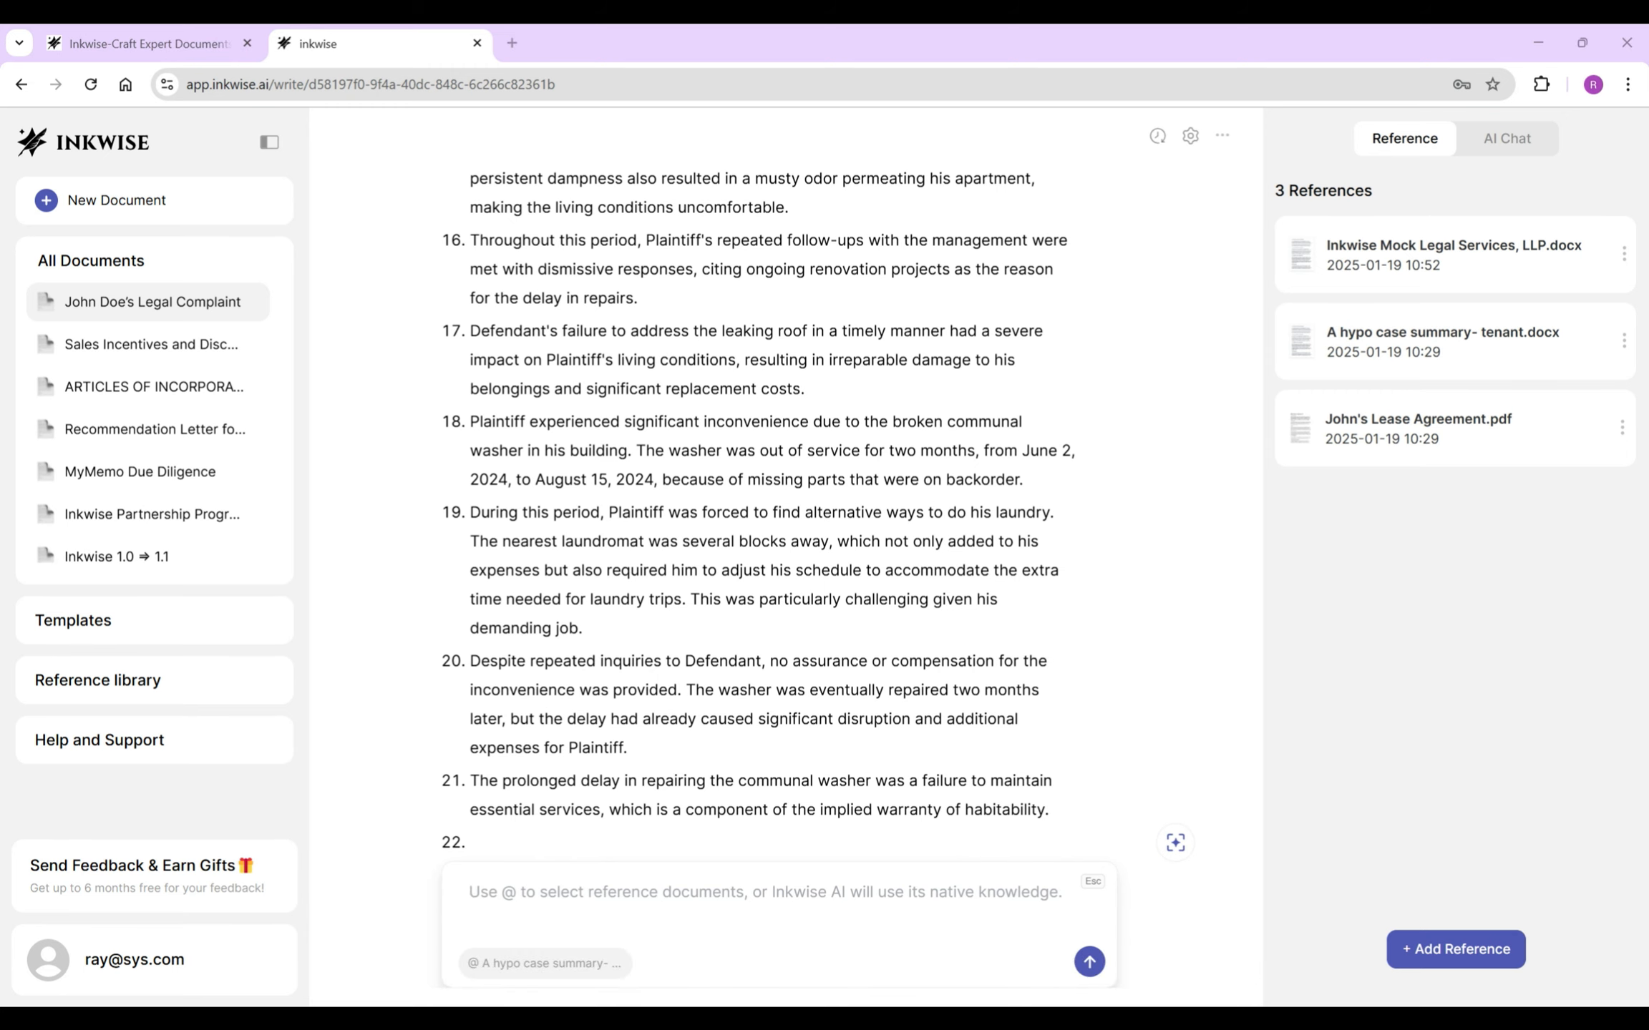
# - Generate the smoking-in-the-building draft with AI and insert it as item 22
pyautogui.write('Describe Plaintiff’s experience with smoking inside the building, including the timing, the duration, management’s response, and the impact.')
pyautogui.press('Return')
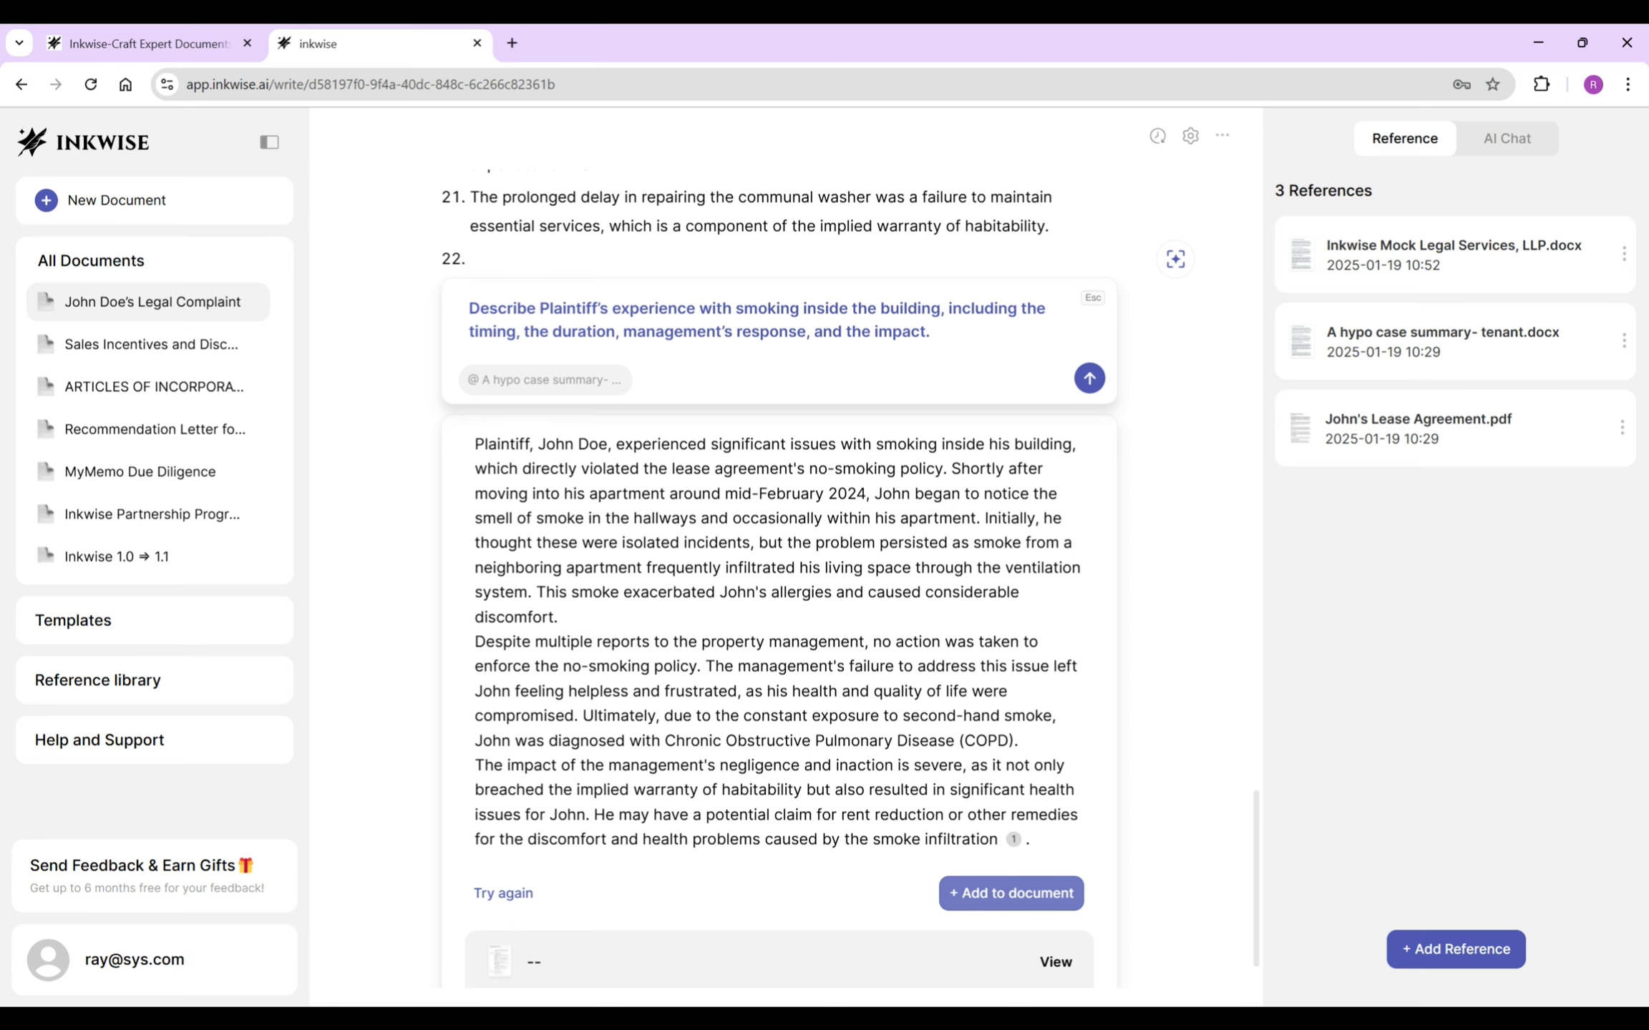
pyautogui.click(1010, 893)
# - Delete the tenant's name from item 22 and select 'Shortly after moving into his apartment'
pyautogui.scroll(1, 778, 579)
pyautogui.click(626, 504)
pyautogui.moveTo(533, 504); pyautogui.dragTo(613, 505)
pyautogui.press('BackSpace')
pyautogui.press('BackSpace')
pyautogui.press('BackSpace')
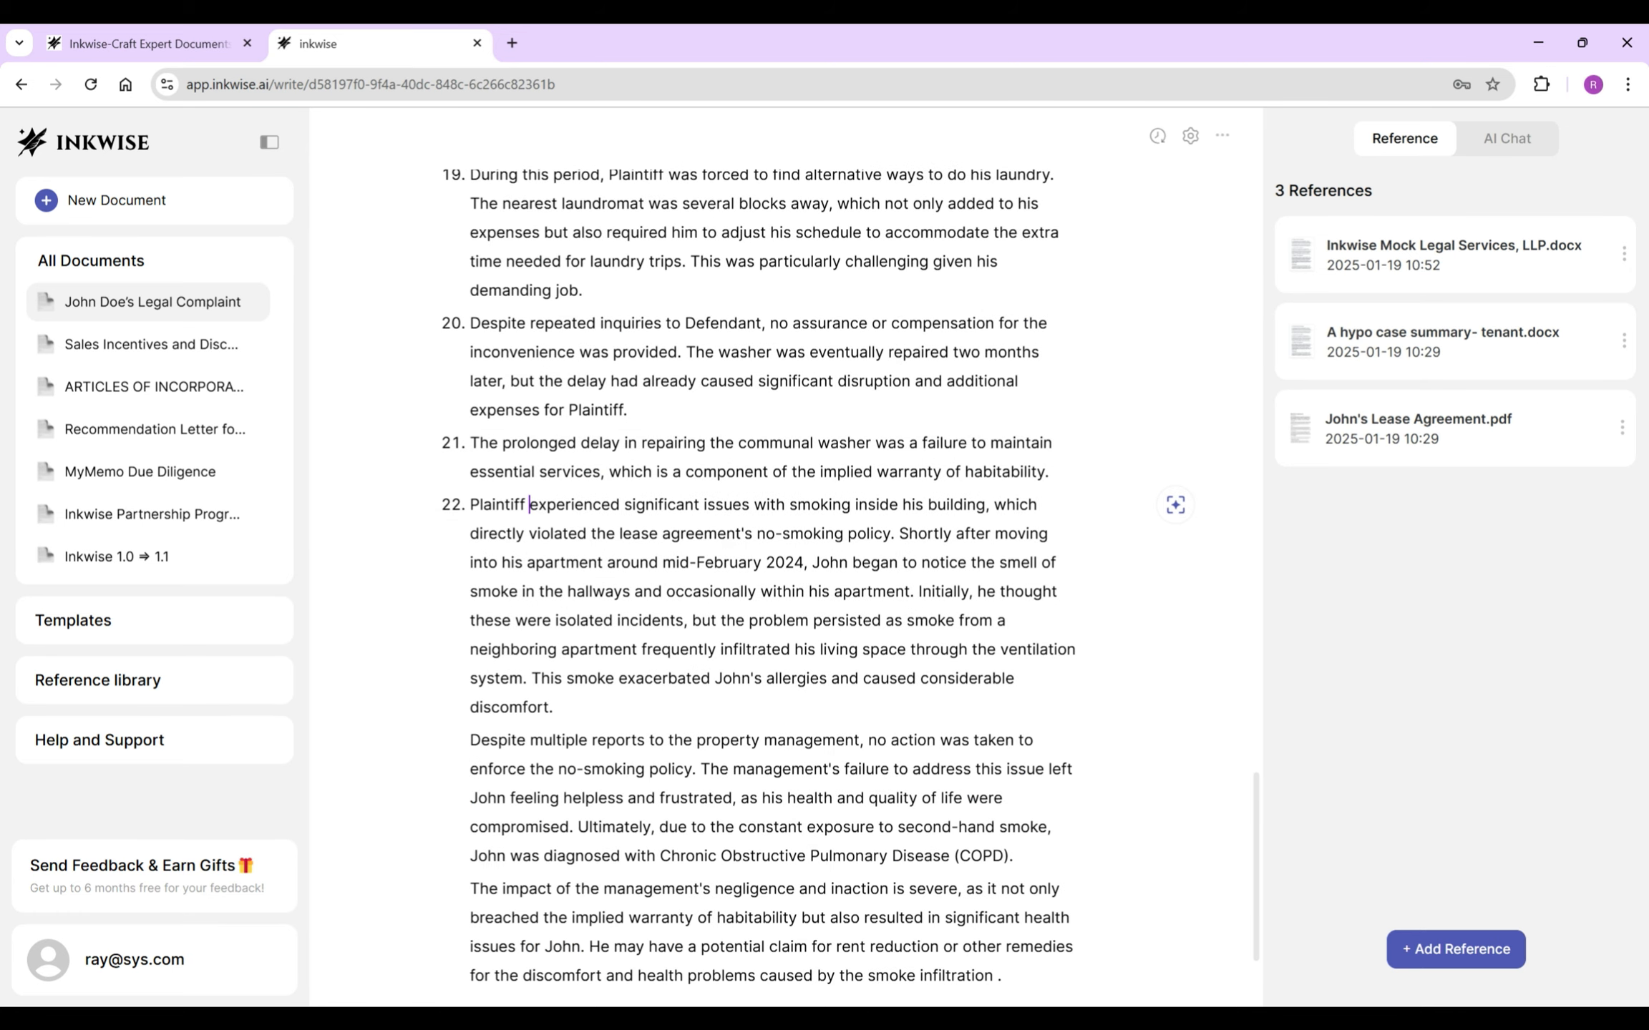
pyautogui.moveTo(900, 534); pyautogui.dragTo(617, 563)
# - Reword item 22 to open 'As early as mid-February' and refer to Plaintiff instead of John
pyautogui.write('As early as')
pyautogui.press('Delete')
pyautogui.press('Delete')
pyautogui.press('Delete')
pyautogui.press('Delete')
pyautogui.press('Delete')
pyautogui.press('Delete')
pyautogui.press('Delete')
pyautogui.press('Delete')
pyautogui.press('Delete')
pyautogui.write('mid')
pyautogui.click(585, 562)
pyautogui.press('Delete')
pyautogui.press('Delete')
pyautogui.press('Delete')
pyautogui.press('Delete')
pyautogui.press('Delete')
pyautogui.write('Plaintiff')
pyautogui.press('Delete')
pyautogui.press('Delete')
pyautogui.press('Delete')
pyautogui.press('Delete')
pyautogui.press('Delete')
pyautogui.press('Delete')
pyautogui.press('Delete')
pyautogui.press('Delete')
pyautogui.write('d')
pyautogui.hotkey('ctrl', 'Right')
pyautogui.hotkey('ctrl', 'Right')
pyautogui.hotkey('ctrl', 'Right')
pyautogui.hotkey('ctrl', 'Right')
pyautogui.hotkey('ctrl', 'Right')
pyautogui.hotkey('ctrl', 'Right')
pyautogui.hotkey('ctrl', 'Right')
pyautogui.hotkey('ctrl', 'Right')
pyautogui.hotkey('ctrl', 'Right')
pyautogui.hotkey('ctrl', 'Right')
pyautogui.hotkey('ctrl', 'Right')
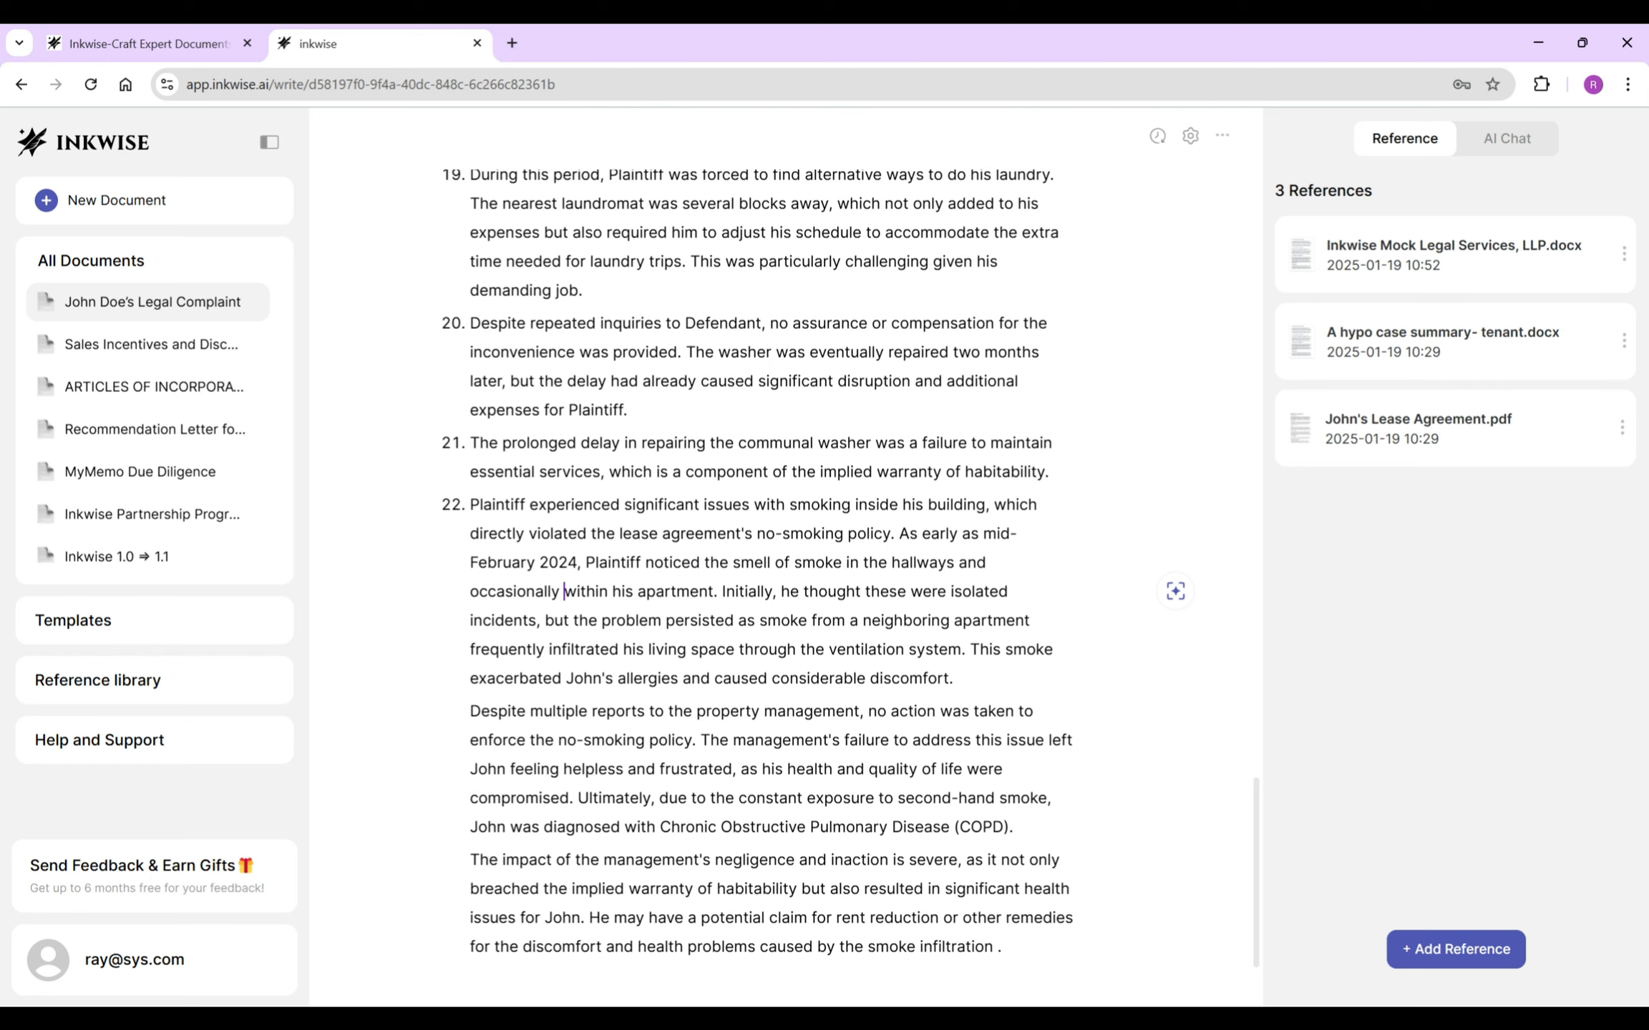
pyautogui.hotkey('ctrl', 'BackSpace')
pyautogui.hotkey('ctrl', 'BackSpace')
pyautogui.hotkey('ctrl', 'Right')
# - Split item 22 after 'apartment' and add 'and promptly reported to the Defendant.'
pyautogui.press('Return')
pyautogui.press('Return')
pyautogui.press('Left')
pyautogui.write('and promptly reported to the')
pyautogui.hotkey('ctrl', 'BackSpace')
pyautogui.write('Defendant.')
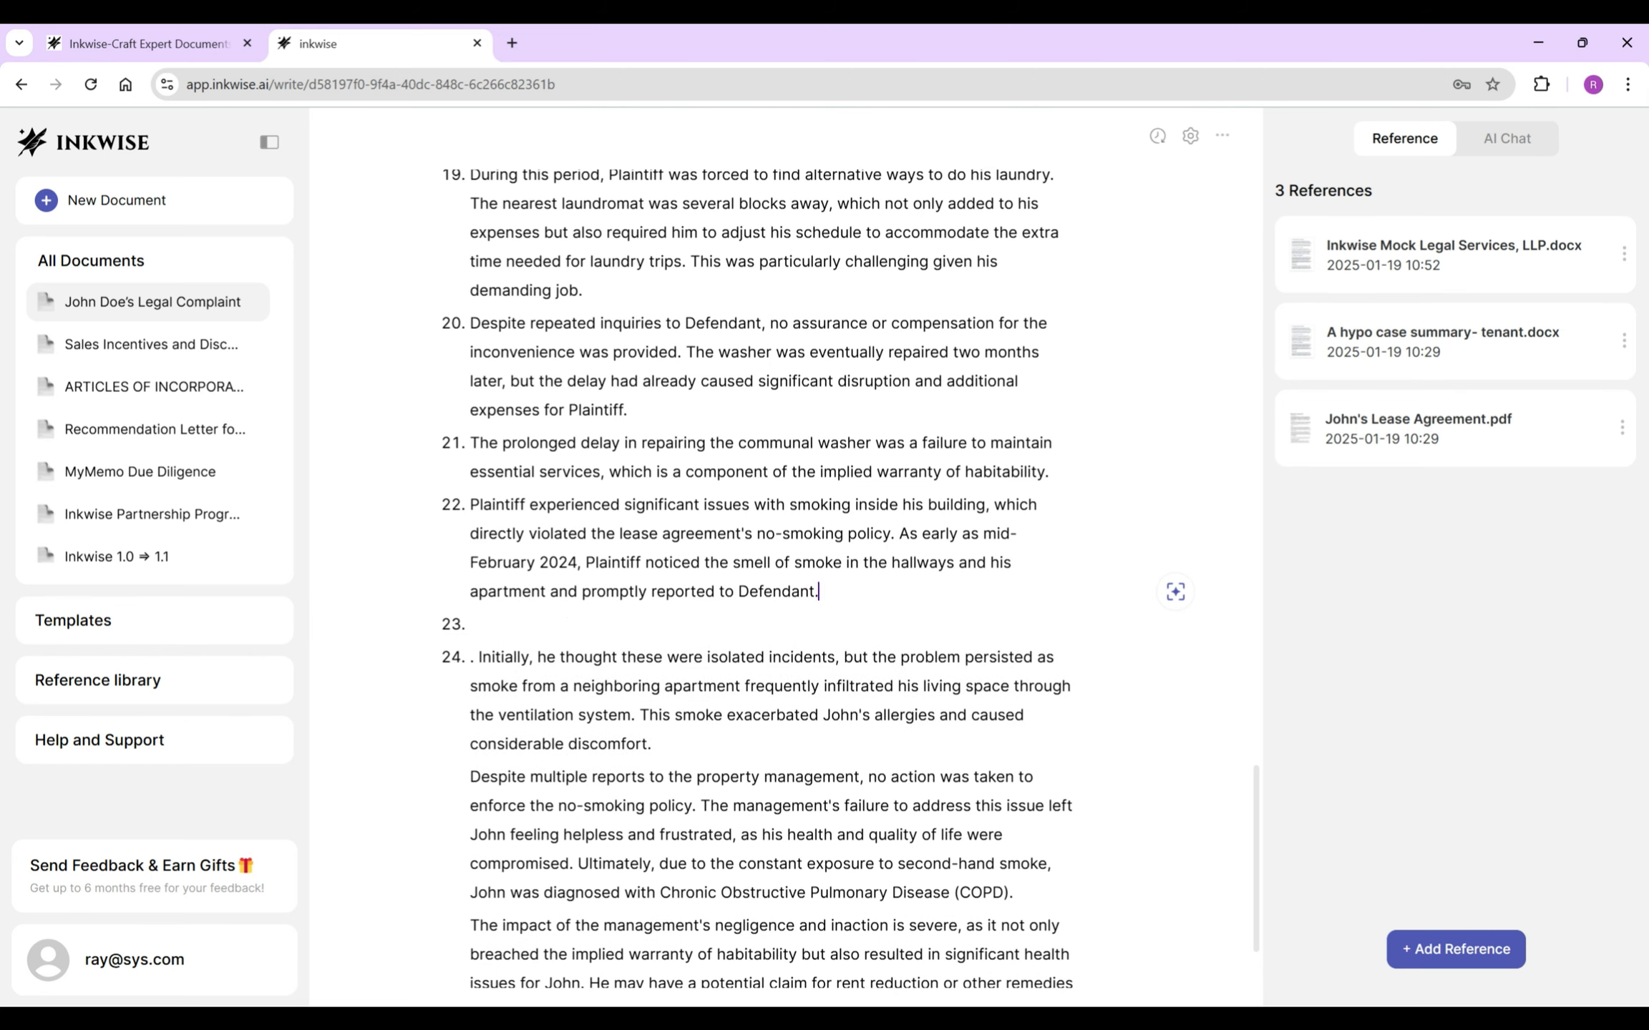
# - Replace the 'Initially, he thought these' opening of item 23 with 'The smoking was not'
pyautogui.moveTo(470, 776); pyautogui.dragTo(691, 806)
pyautogui.moveTo(478, 657); pyautogui.dragTo(667, 657)
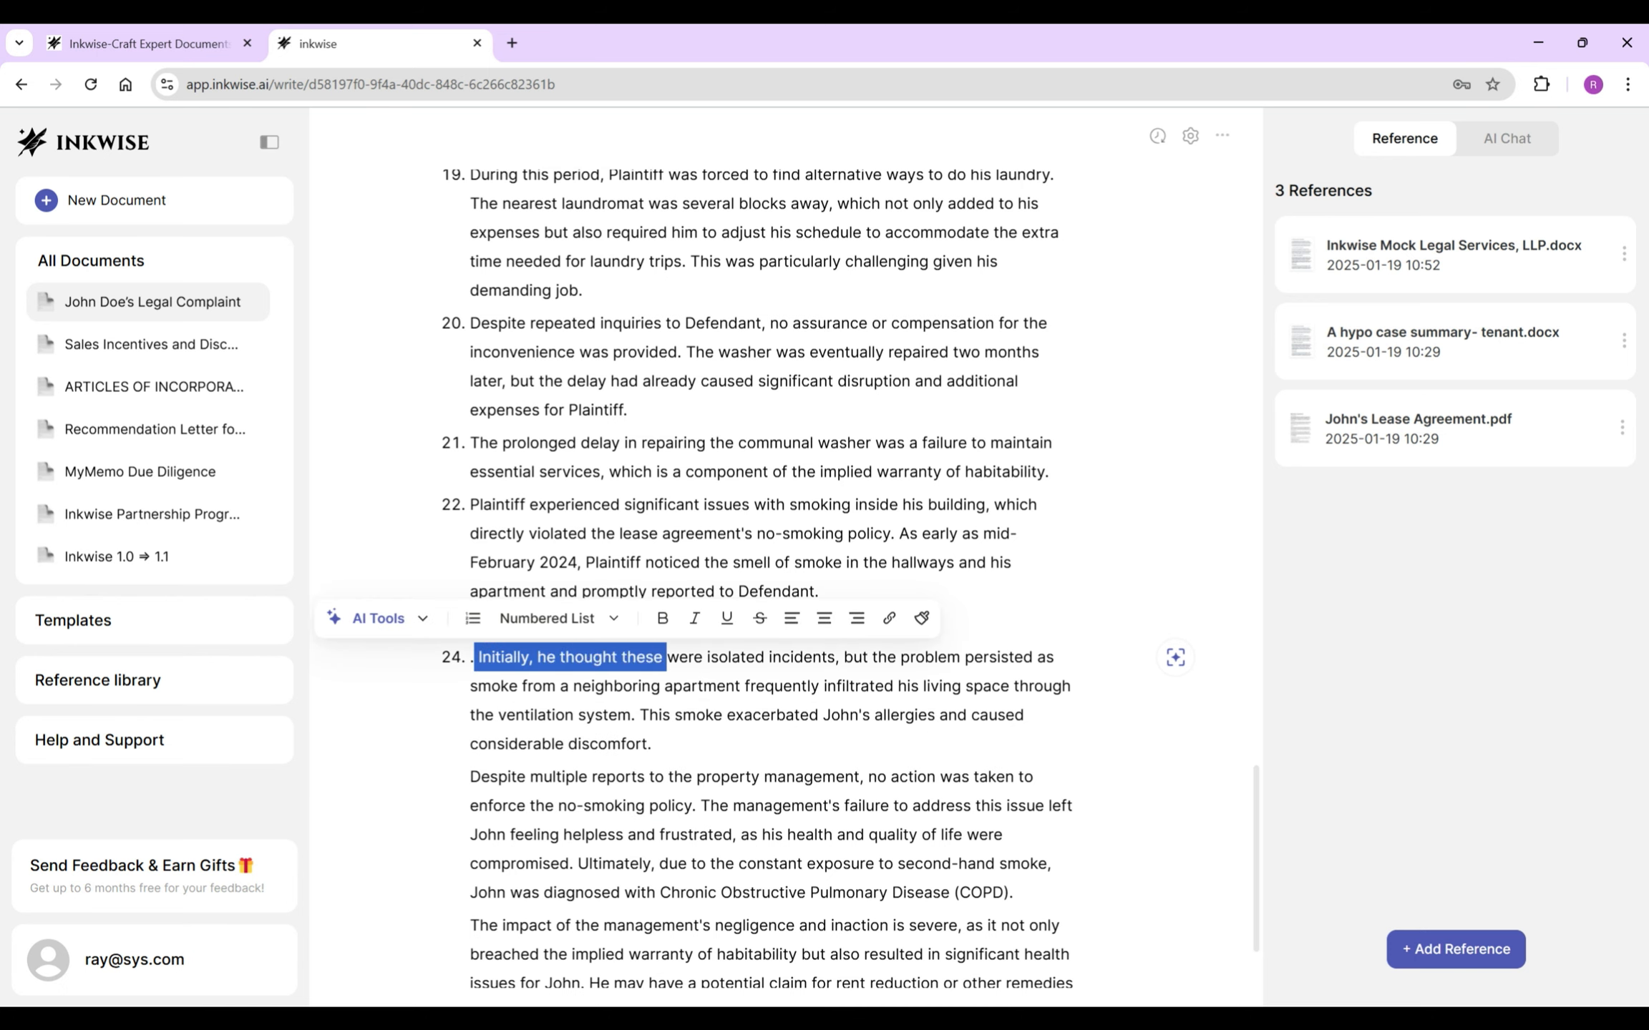
pyautogui.press('BackSpace')
pyautogui.press('BackSpace')
pyautogui.press('BackSpace')
pyautogui.write('The smoking')
pyautogui.press('BackSpace')
pyautogui.write('s')
pyautogui.press('BackSpace')
pyautogui.press('BackSpace')
pyautogui.press('Delete')
pyautogui.press('Delete')
pyautogui.press('Delete')
pyautogui.press('Delete')
pyautogui.press('Delete')
pyautogui.write('was not')
# - In item 23, replace 'the problem persisted as smoke' with 'originated' and add 'and' after 'neighboring apartment'
pyautogui.click(720, 654)
pyautogui.click(766, 624)
pyautogui.moveTo(795, 624); pyautogui.dragTo(1029, 624)
pyautogui.write('originated from a neighboring')
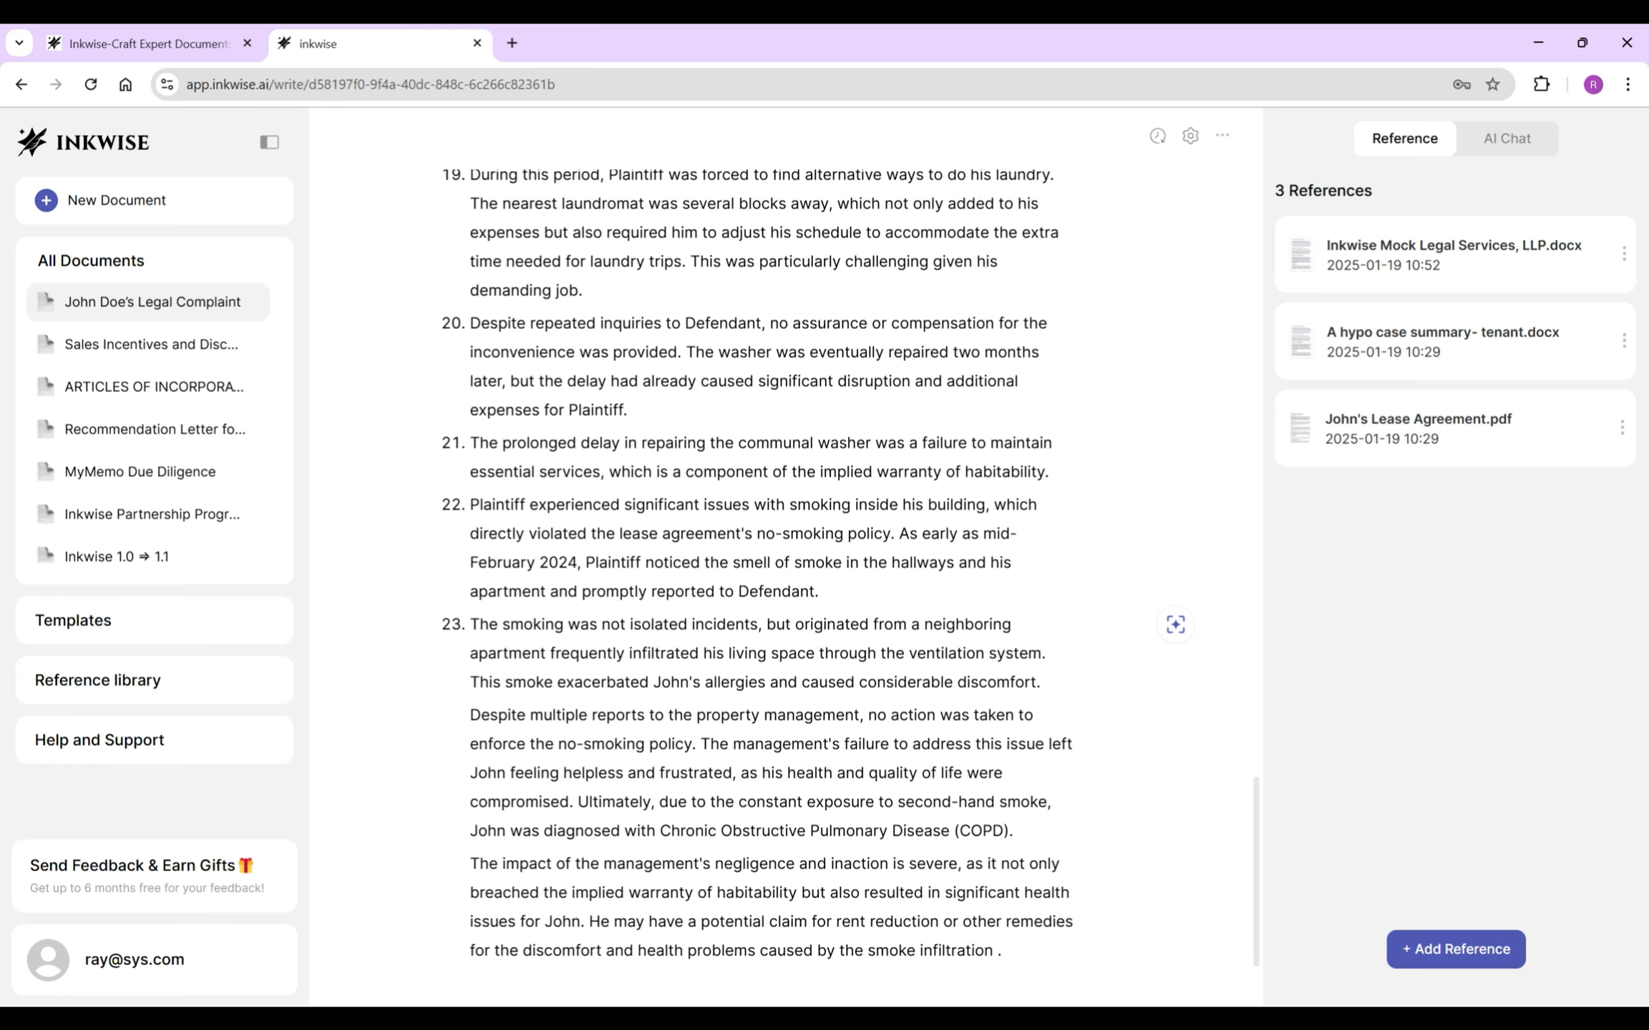
pyautogui.click(545, 653)
pyautogui.write('and')
# - Make the Despite paragraph item 24 and change 'the property management' to 'defendant'
pyautogui.click(553, 711)
pyautogui.click(470, 744)
pyautogui.press('BackSpace')
pyautogui.press('Return')
pyautogui.moveTo(668, 744); pyautogui.dragTo(863, 744)
pyautogui.write('defendant')
# - Replace 'The management's' in item 24 with "Defendant's"
pyautogui.scroll(-1, 766, 572)
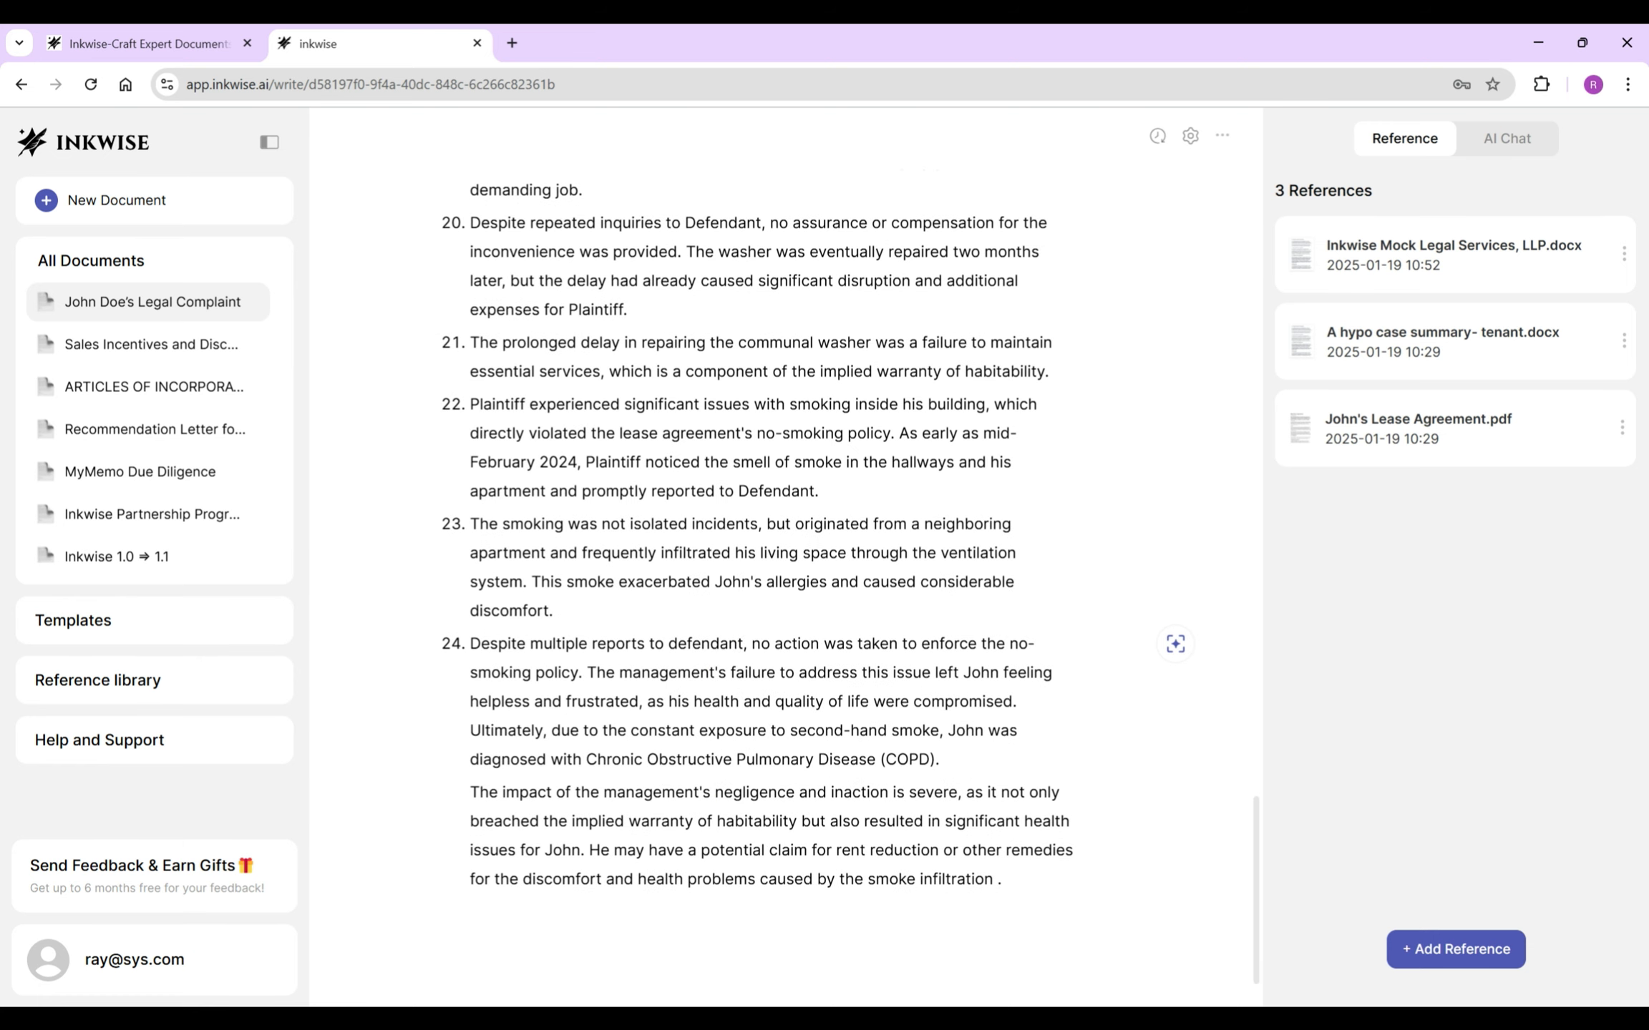
pyautogui.moveTo(587, 672); pyautogui.dragTo(730, 673)
pyautogui.press('BackSpace')
pyautogui.write('Defendant')
pyautogui.press('Return')
pyautogui.press('BackSpace')
pyautogui.write("'s")
# - Change the 'John feeling helpless' phrase to "Plaintiff's" and delete 'were' in item 24
pyautogui.moveTo(887, 673); pyautogui.dragTo(604, 701)
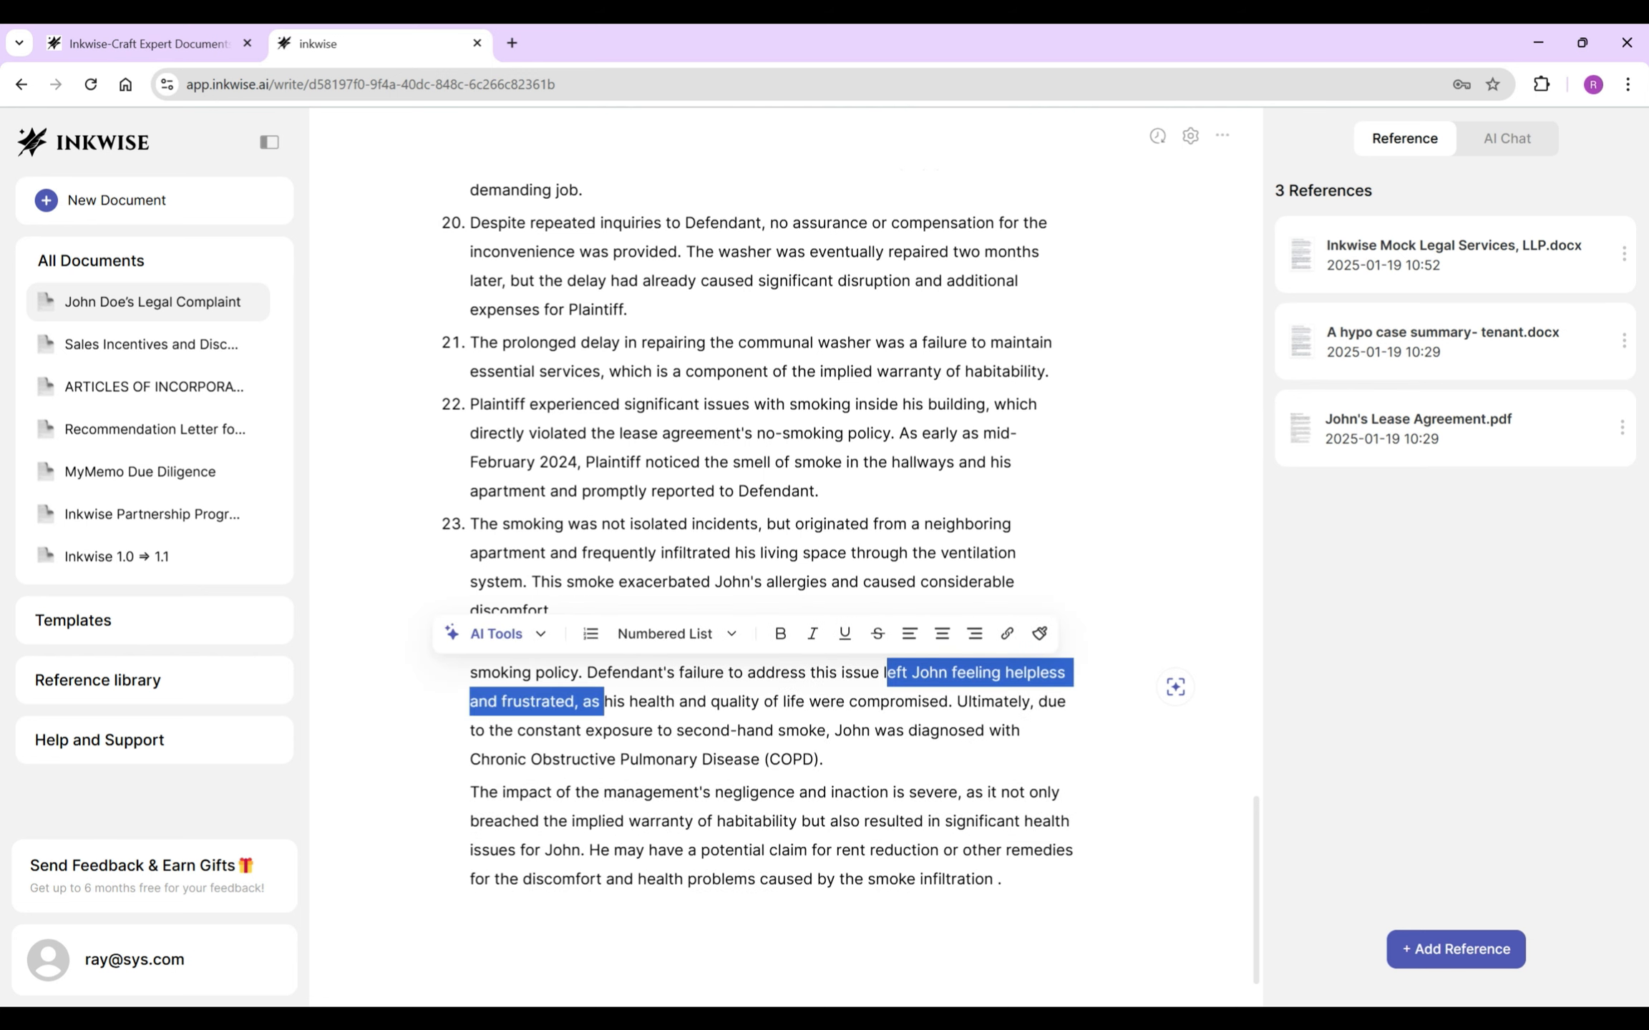
pyautogui.moveTo(919, 673)
pyautogui.mouseDown()
pyautogui.moveTo(600, 701)
pyautogui.moveTo(631, 701)
pyautogui.mouseUp()
pyautogui.write('P')
pyautogui.press('BackSpace')
pyautogui.press('BackSpace')
pyautogui.write("Plaintiff's")
pyautogui.doubleClick(590, 701)
pyautogui.press('BackSpace')
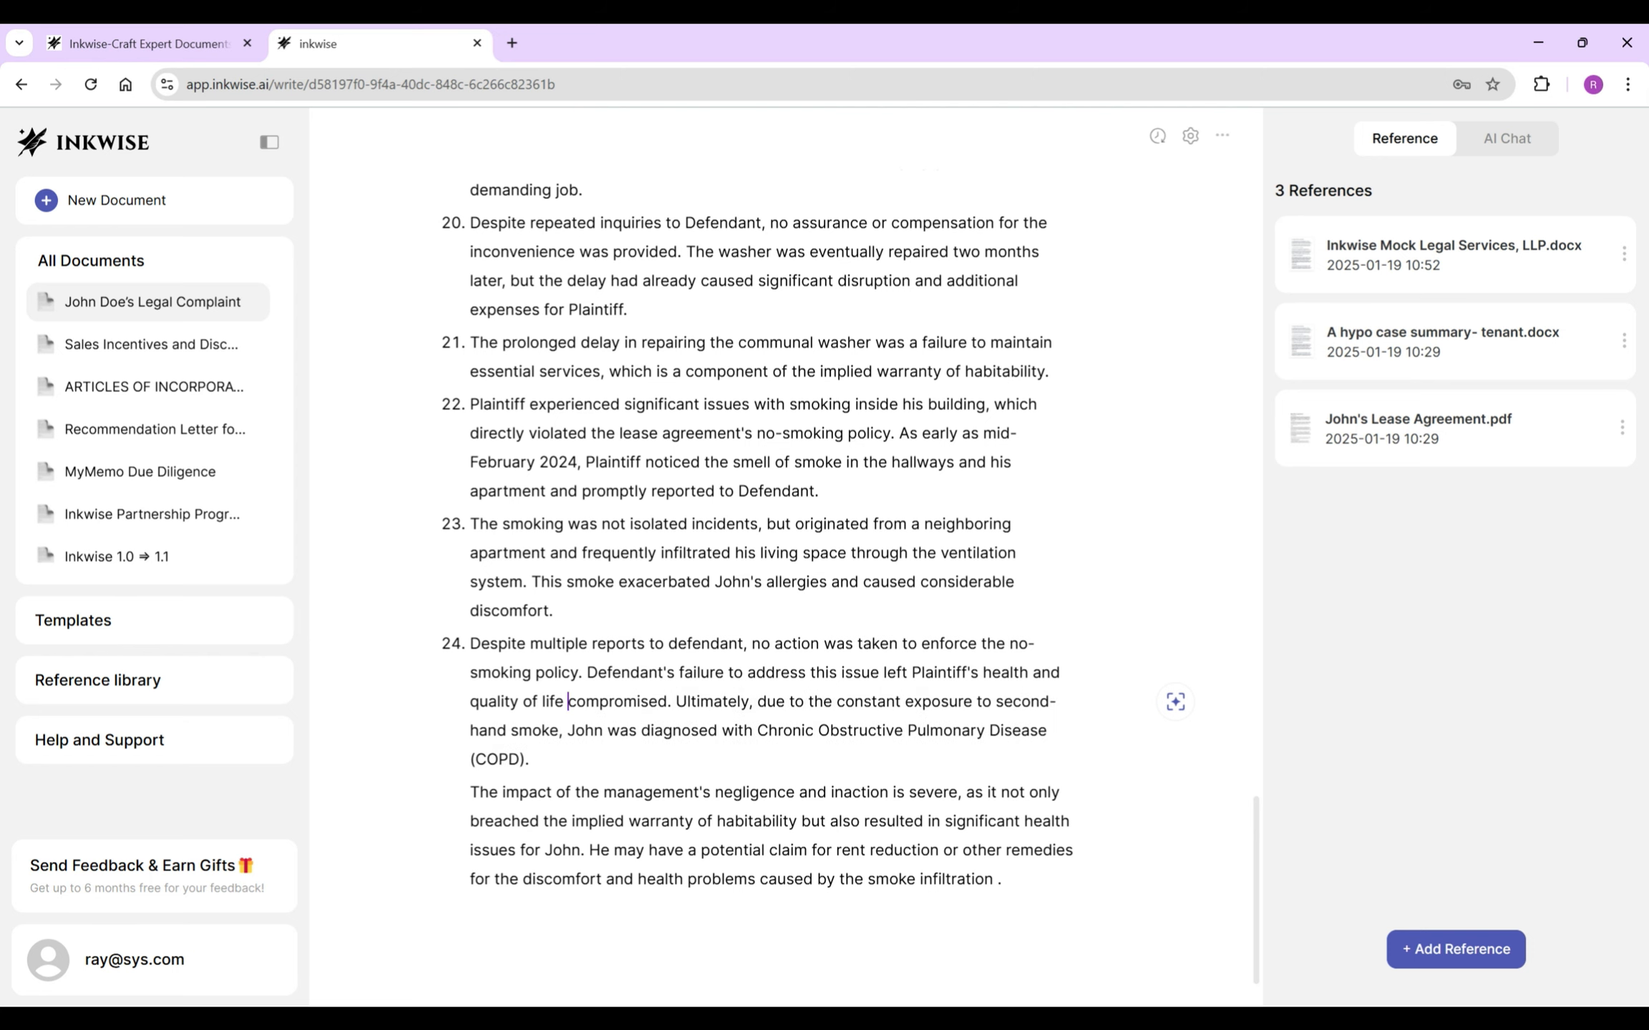
# - Delete the closing 'The impact' paragraph and its leftover empty line
pyautogui.doubleClick(658, 792)
pyautogui.tripleClick(734, 851)
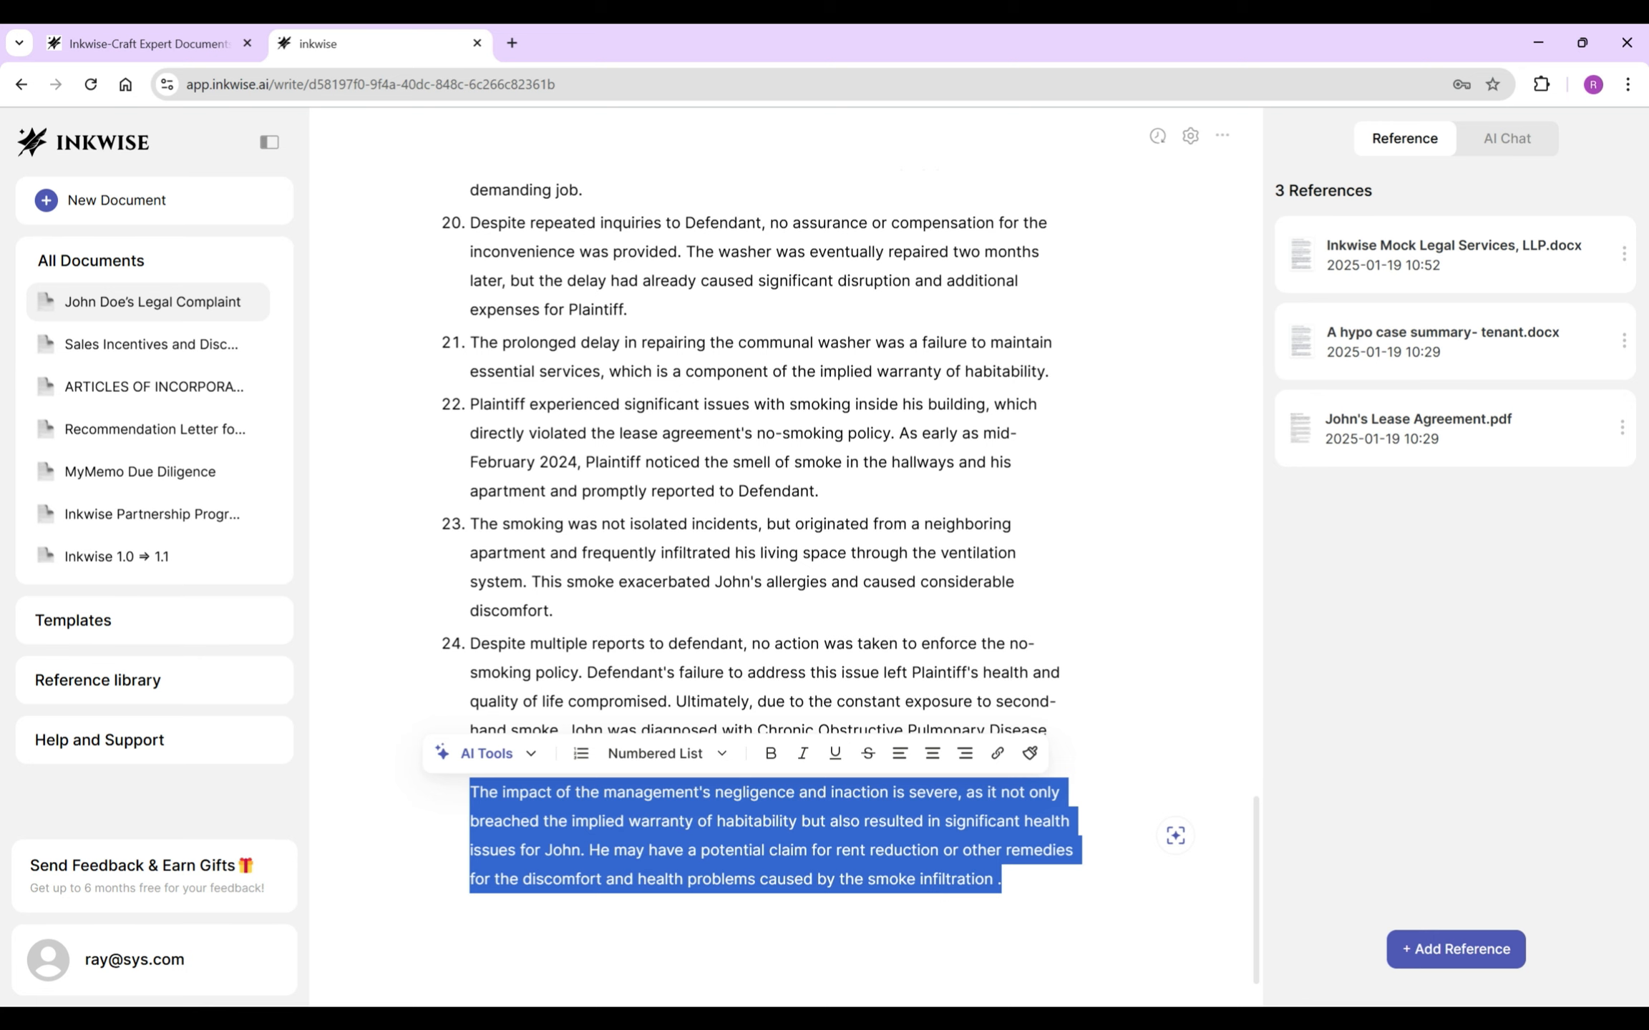
pyautogui.press('BackSpace')
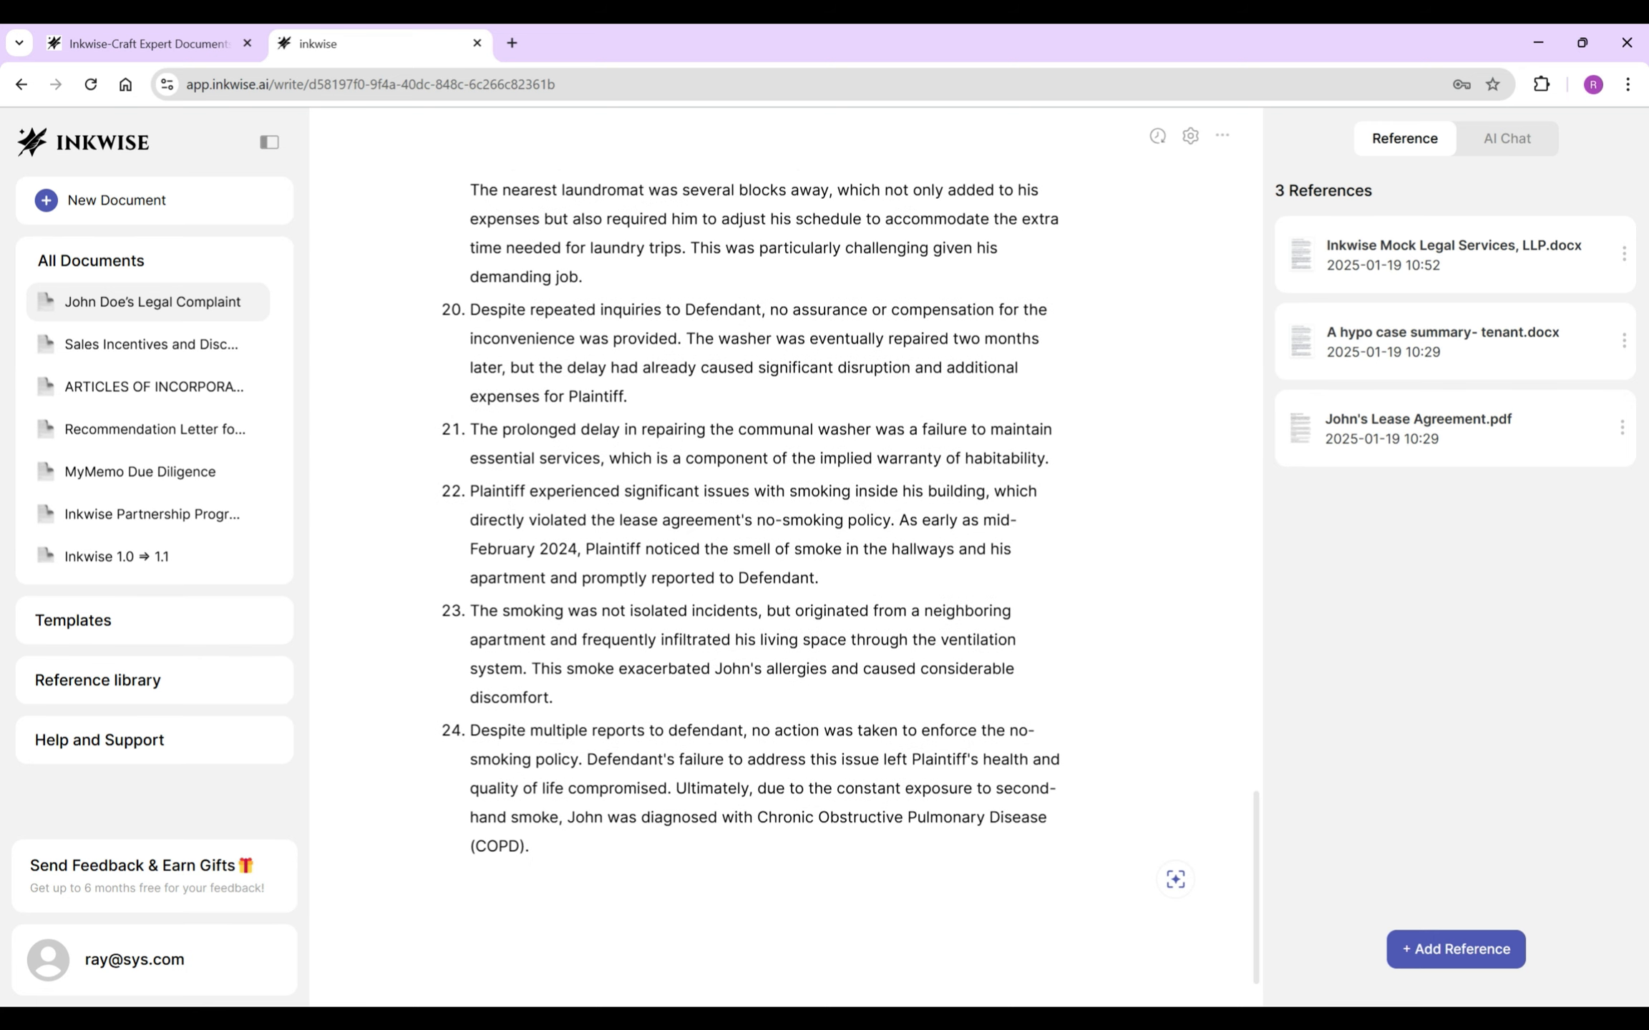
pyautogui.press('BackSpace')
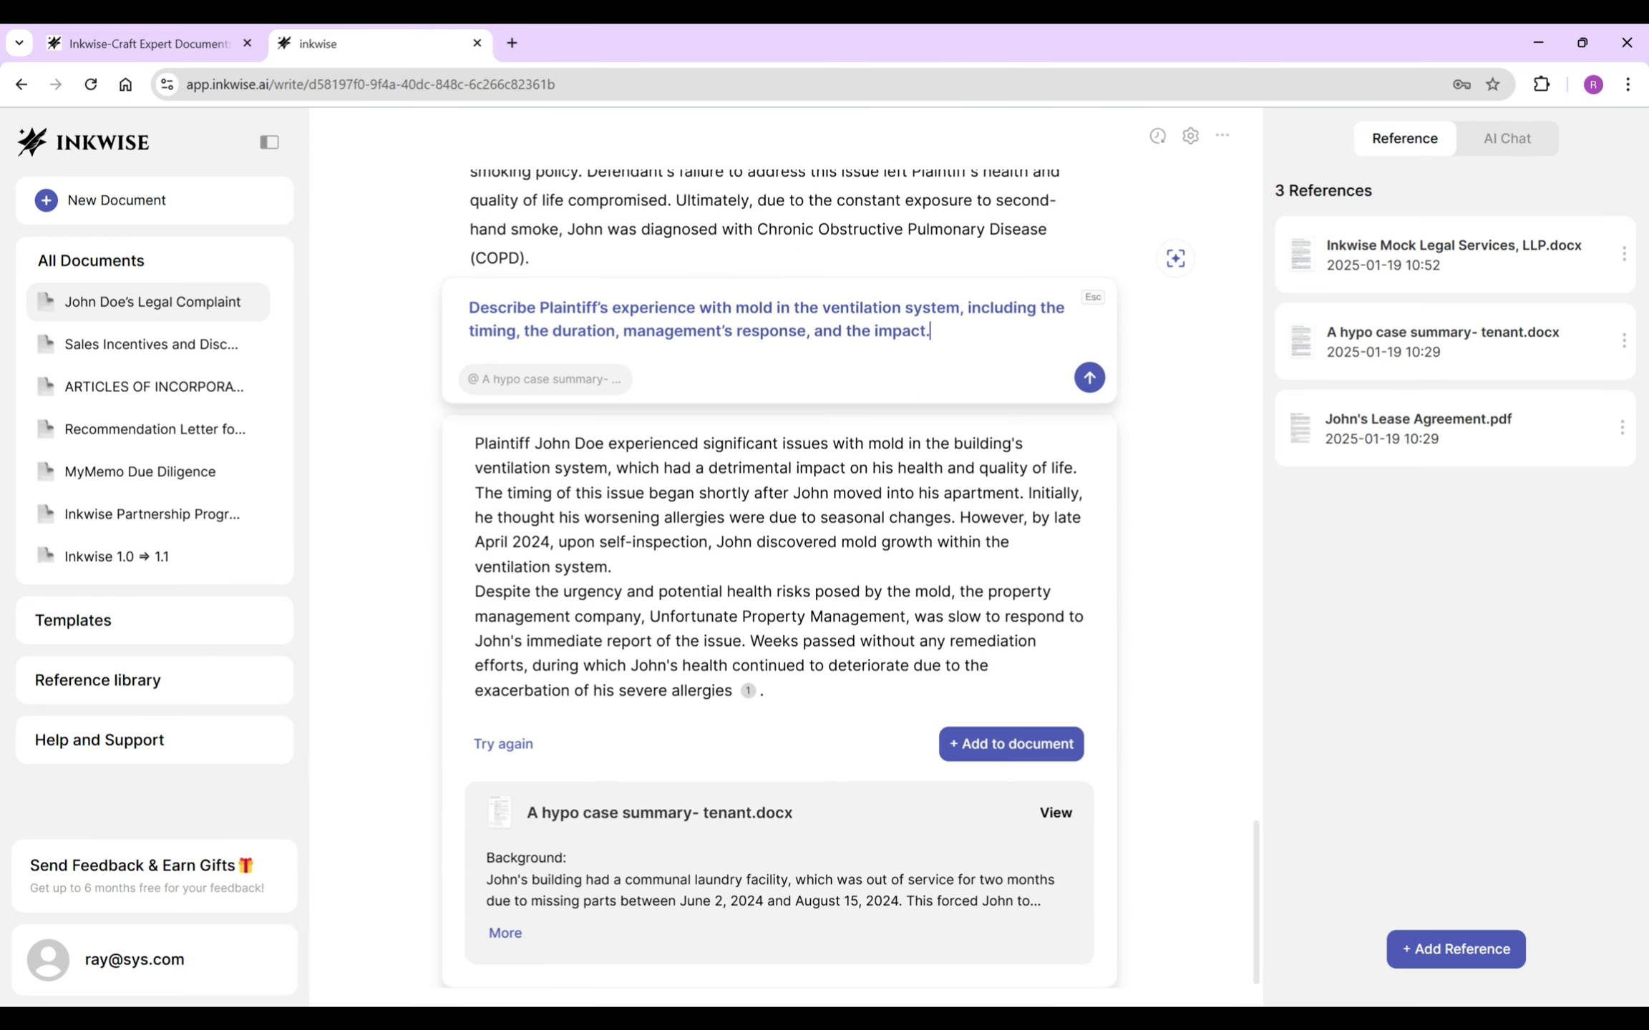
# - Regenerate the AI answer about mold, review its cited case summary, and add it to the document
pyautogui.click(503, 743)
pyautogui.moveTo(606, 814)
pyautogui.click(450, 769)
pyautogui.scroll(-15, 607, 601)
pyautogui.moveTo(515, 580); pyautogui.dragTo(691, 603)
pyautogui.scroll(-2, 607, 601)
pyautogui.click(1010, 868)
# - Turn the added text into item 25, replacing 'John Doe,' with 'also'
pyautogui.click(470, 442)
pyautogui.press('BackSpace')
pyautogui.press('Return')
pyautogui.moveTo(565, 441); pyautogui.dragTo(643, 441)
pyautogui.press('BackSpace')
pyautogui.press('BackSpace')
pyautogui.press('BackSpace')
pyautogui.write('also')
# - Delete the 'Shortly…discovered' sentence, start item 26 with 'Upon', and insert 'Plaintiff observed'
pyautogui.moveTo(915, 470); pyautogui.dragTo(559, 556)
pyautogui.press('BackSpace')
pyautogui.press('Return')
pyautogui.press('Delete')
pyautogui.write('U')
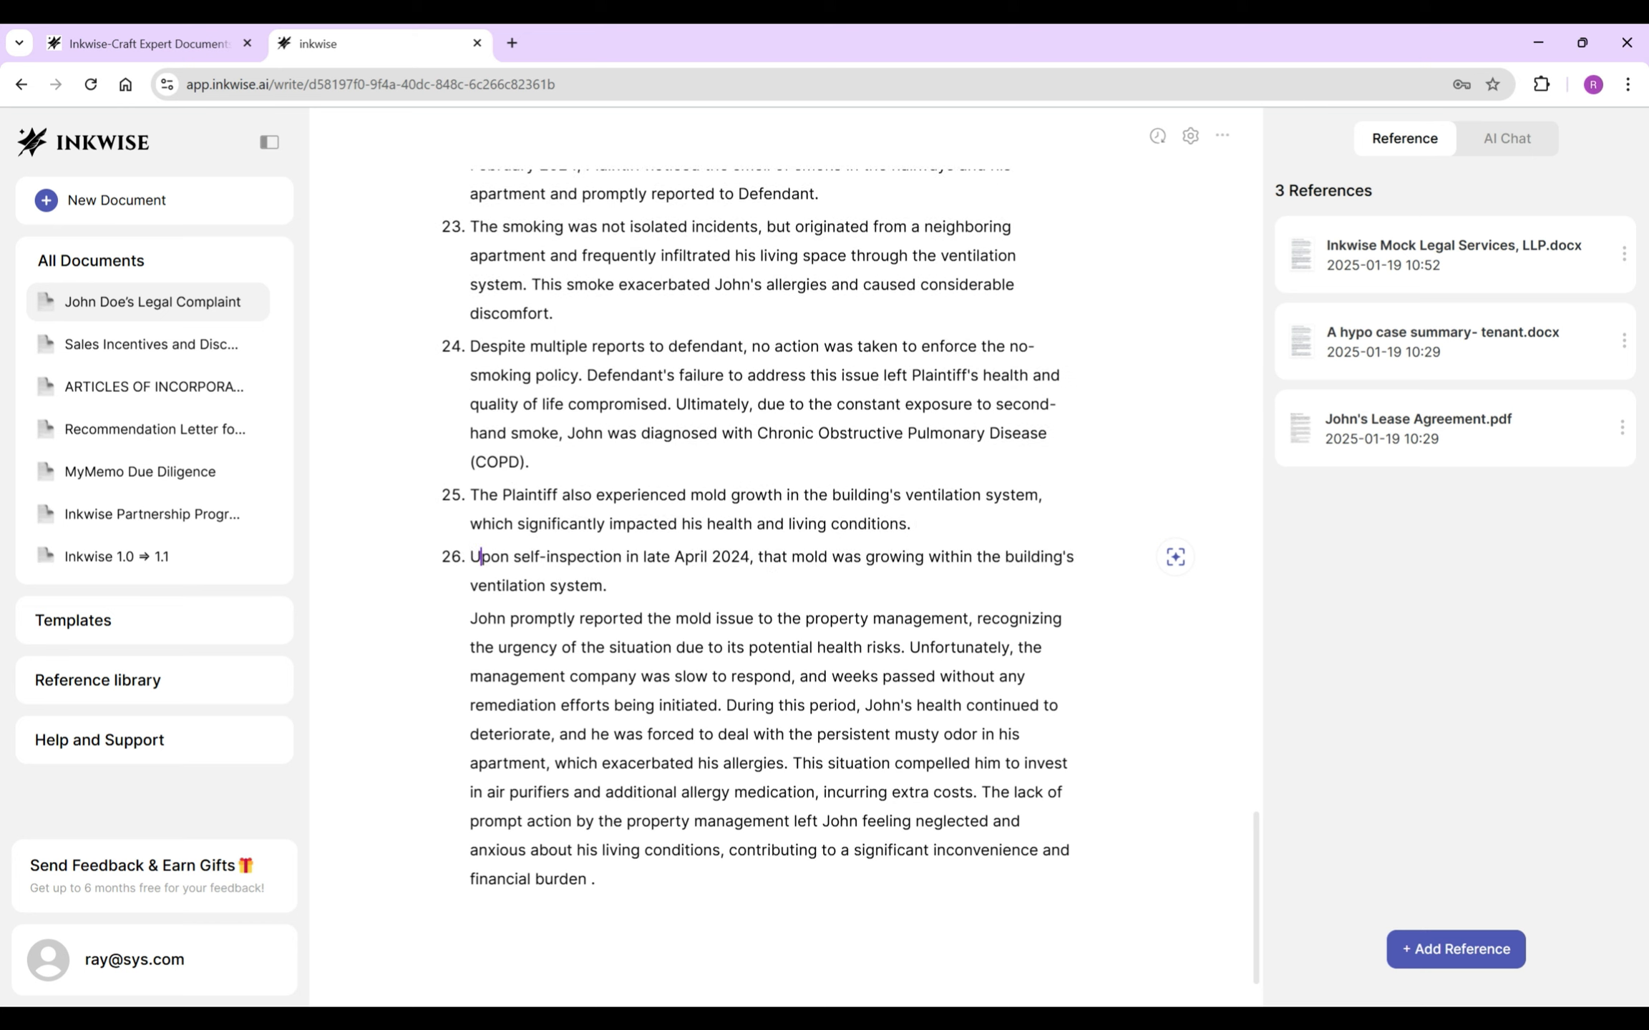
pyautogui.click(754, 556)
pyautogui.write('Plaintiff observed')
pyautogui.click(756, 585)
# - Make the 'John promptly' paragraph item 27, naming Plaintiff and Defendant and deleting 'being initiated'
pyautogui.press('Return')
pyautogui.press('Delete')
pyautogui.hotkey('ctrl', 'Delete')
pyautogui.write('Plaintiff')
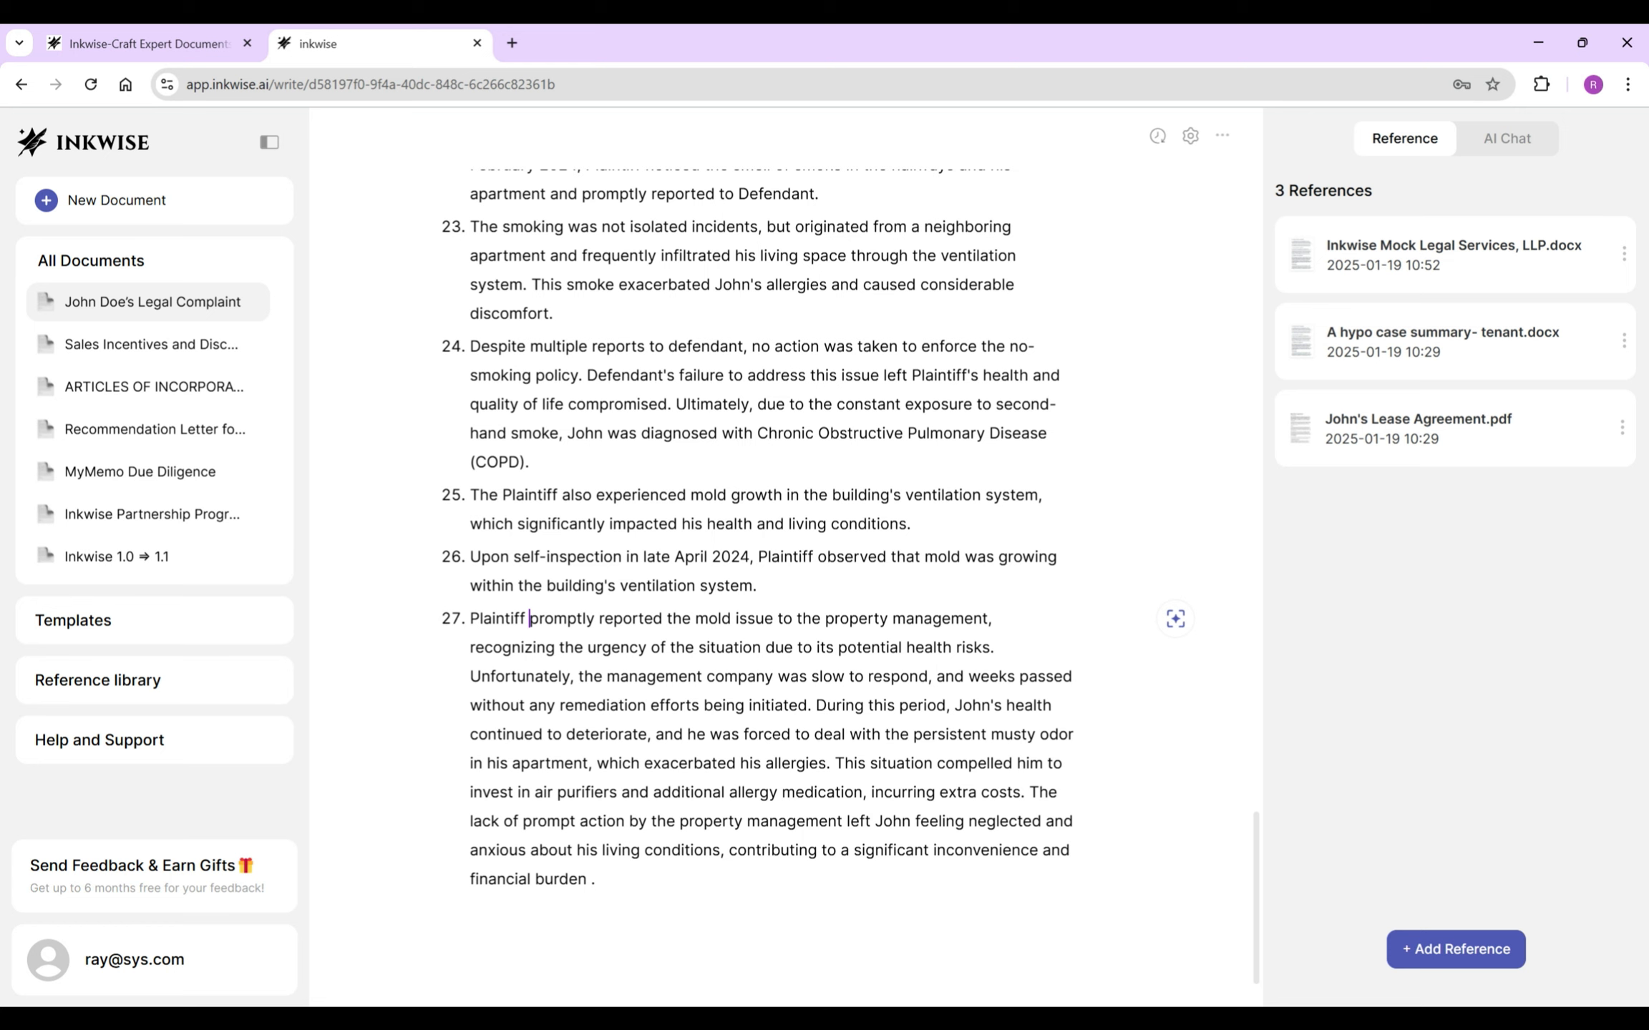
pyautogui.moveTo(796, 618); pyautogui.dragTo(996, 619)
pyautogui.write('Defendant, recognizing')
pyautogui.moveTo(818, 676); pyautogui.dragTo(589, 705)
pyautogui.write('DEfendant')
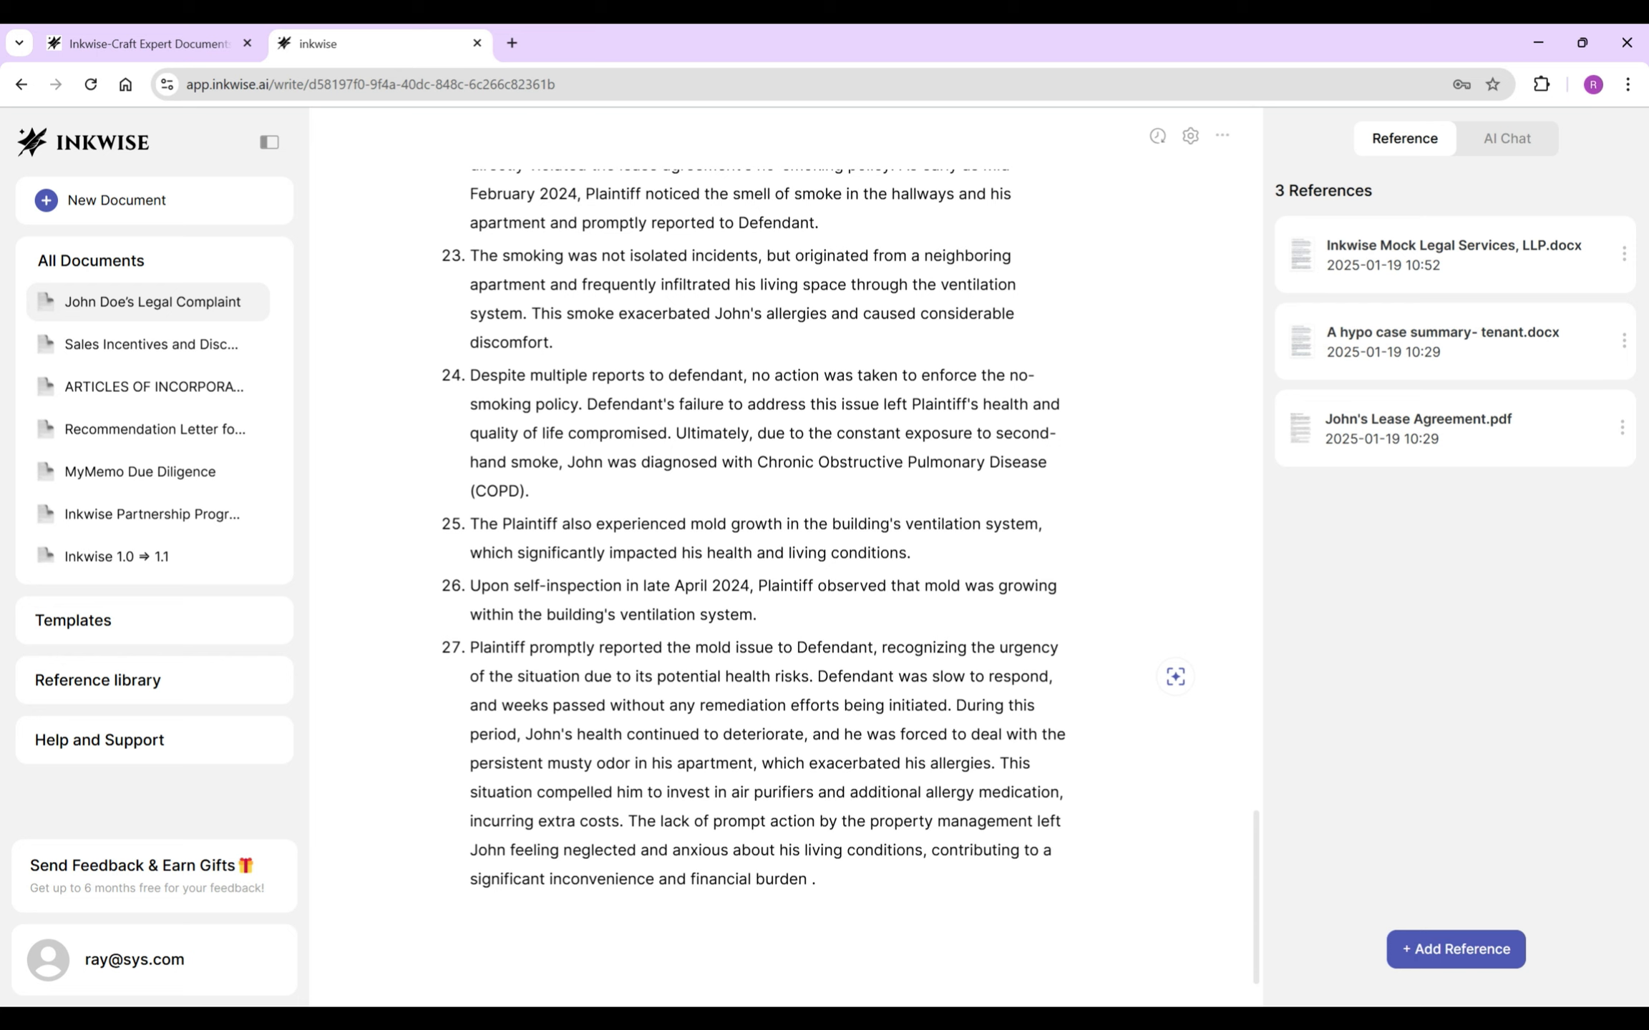
pyautogui.moveTo(839, 705); pyautogui.dragTo(946, 705)
pyautogui.press('BackSpace')
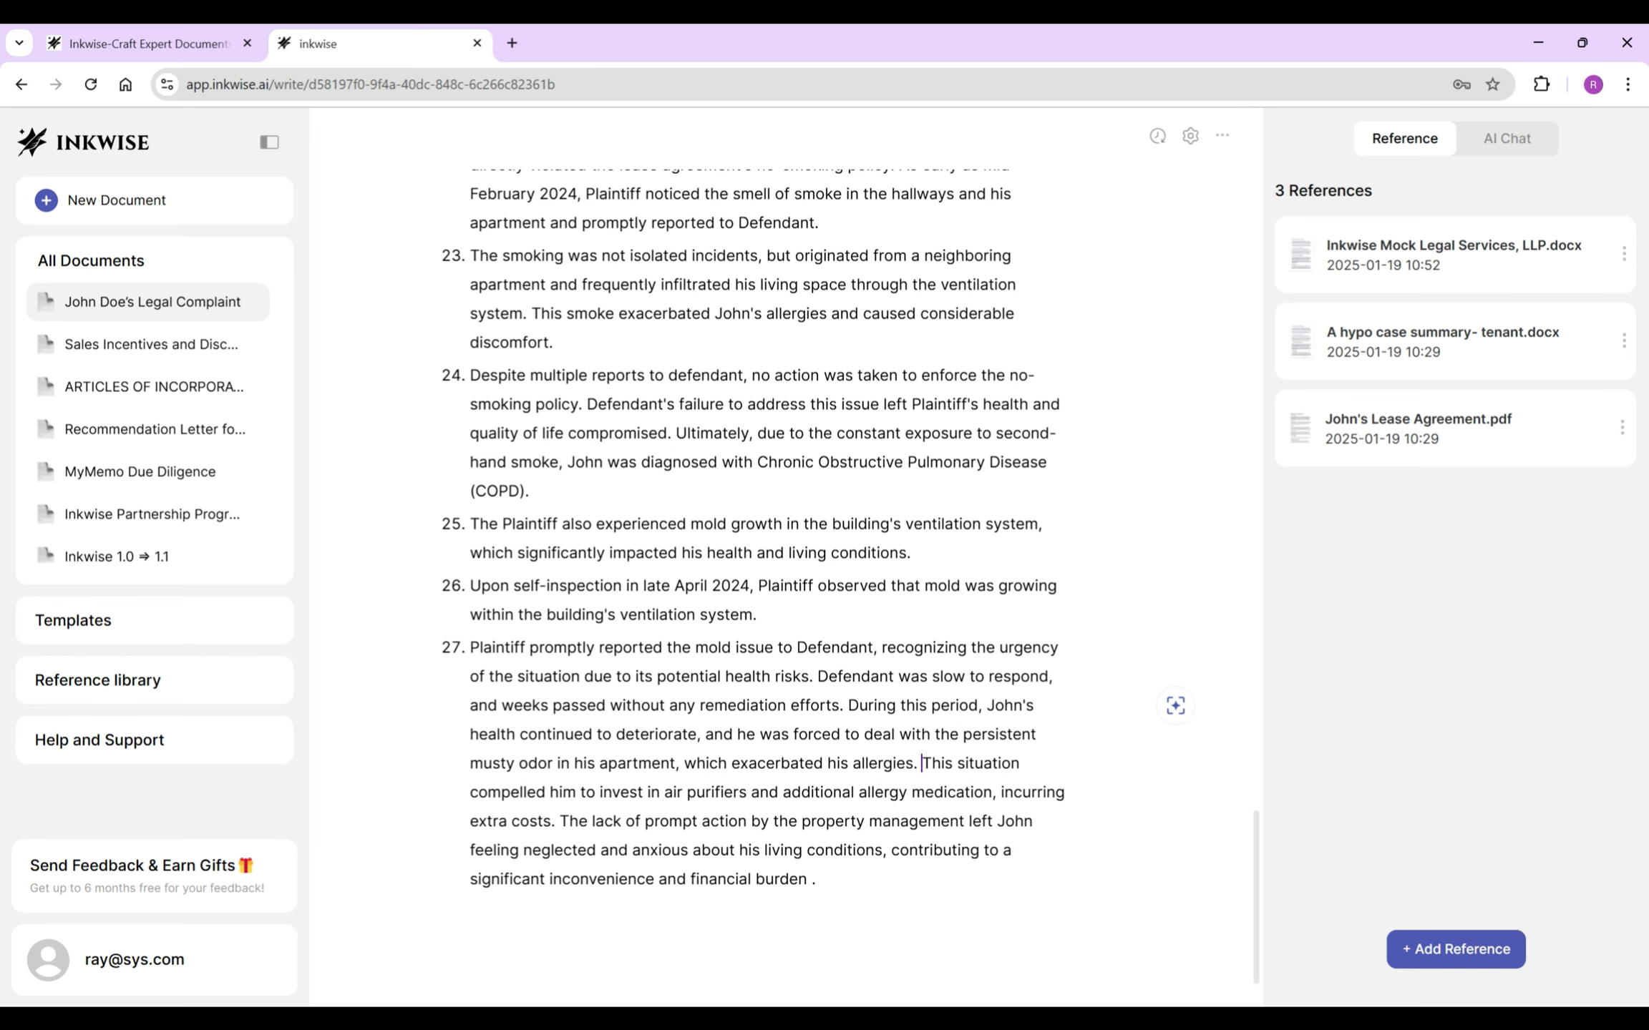
# - Start item 28 with 'Plaintiff on his own invested' and end it at 'incurring extra costs'
pyautogui.press('Return')
pyautogui.write('Plaintiff ')
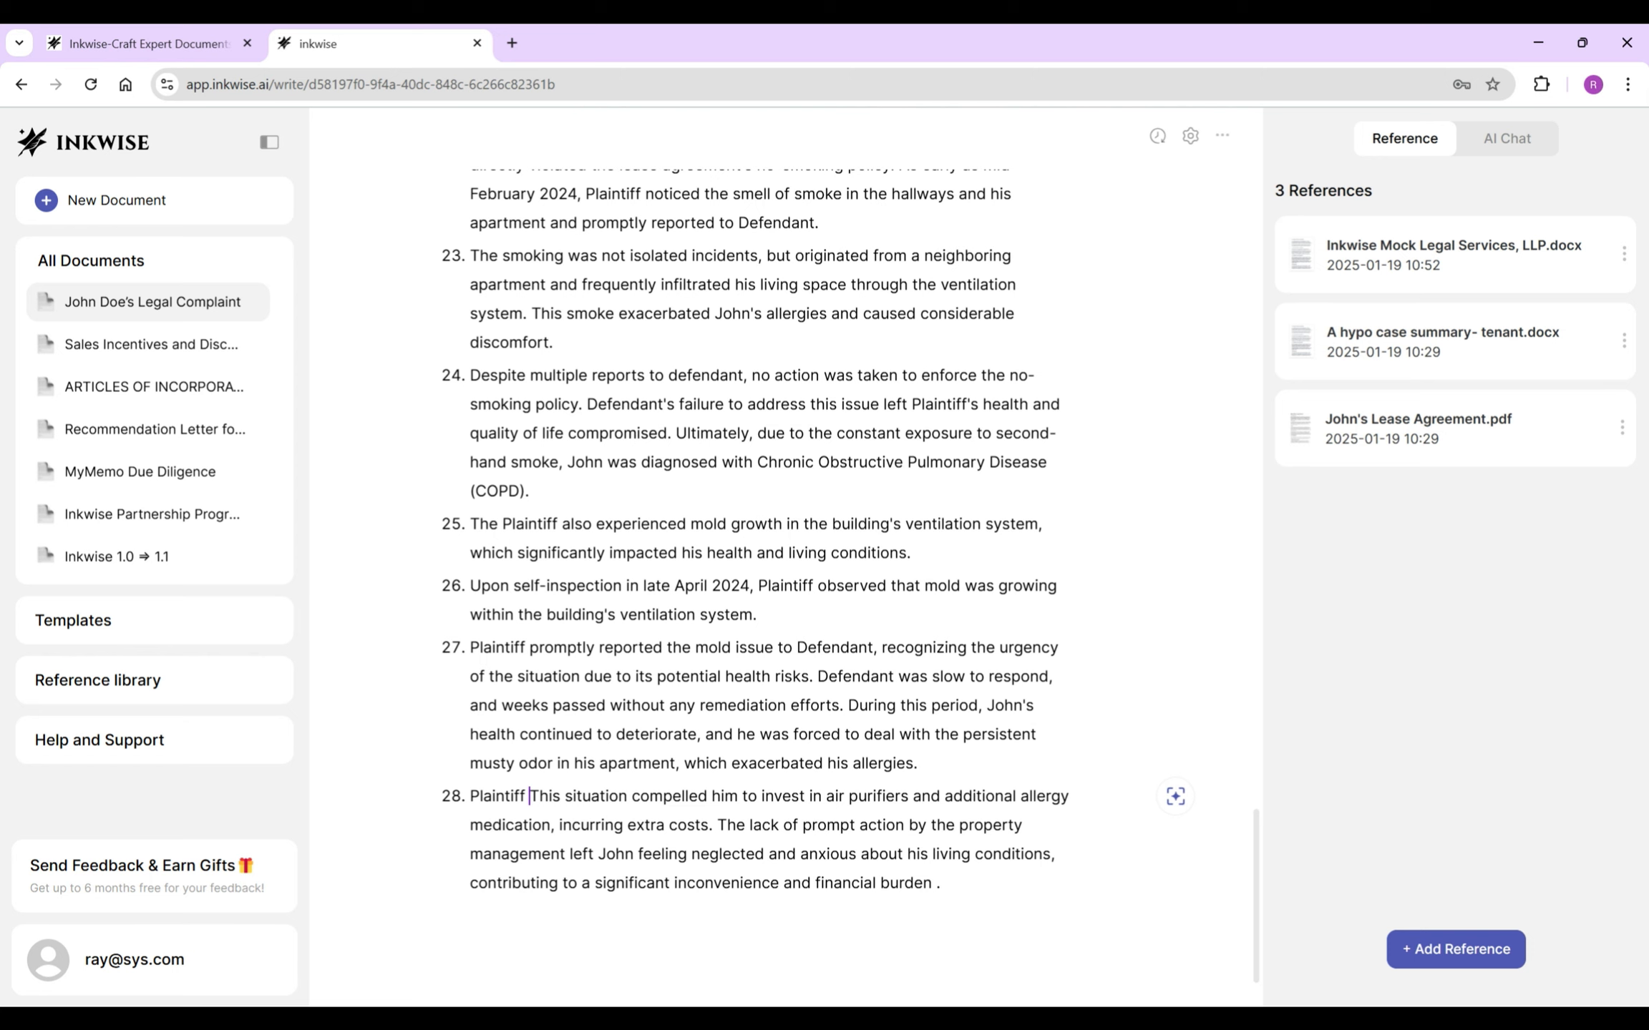
pyautogui.write('on his own')
pyautogui.press('Delete')
pyautogui.press('Delete')
pyautogui.press('Delete')
pyautogui.press('Delete')
pyautogui.hotkey('ctrl', 'Delete')
pyautogui.hotkey('ctrl', 'Delete')
pyautogui.hotkey('ctrl', 'Delete')
pyautogui.hotkey('ctrl', 'Delete')
pyautogui.click(656, 796)
pyautogui.write('ed')
pyautogui.click(619, 825)
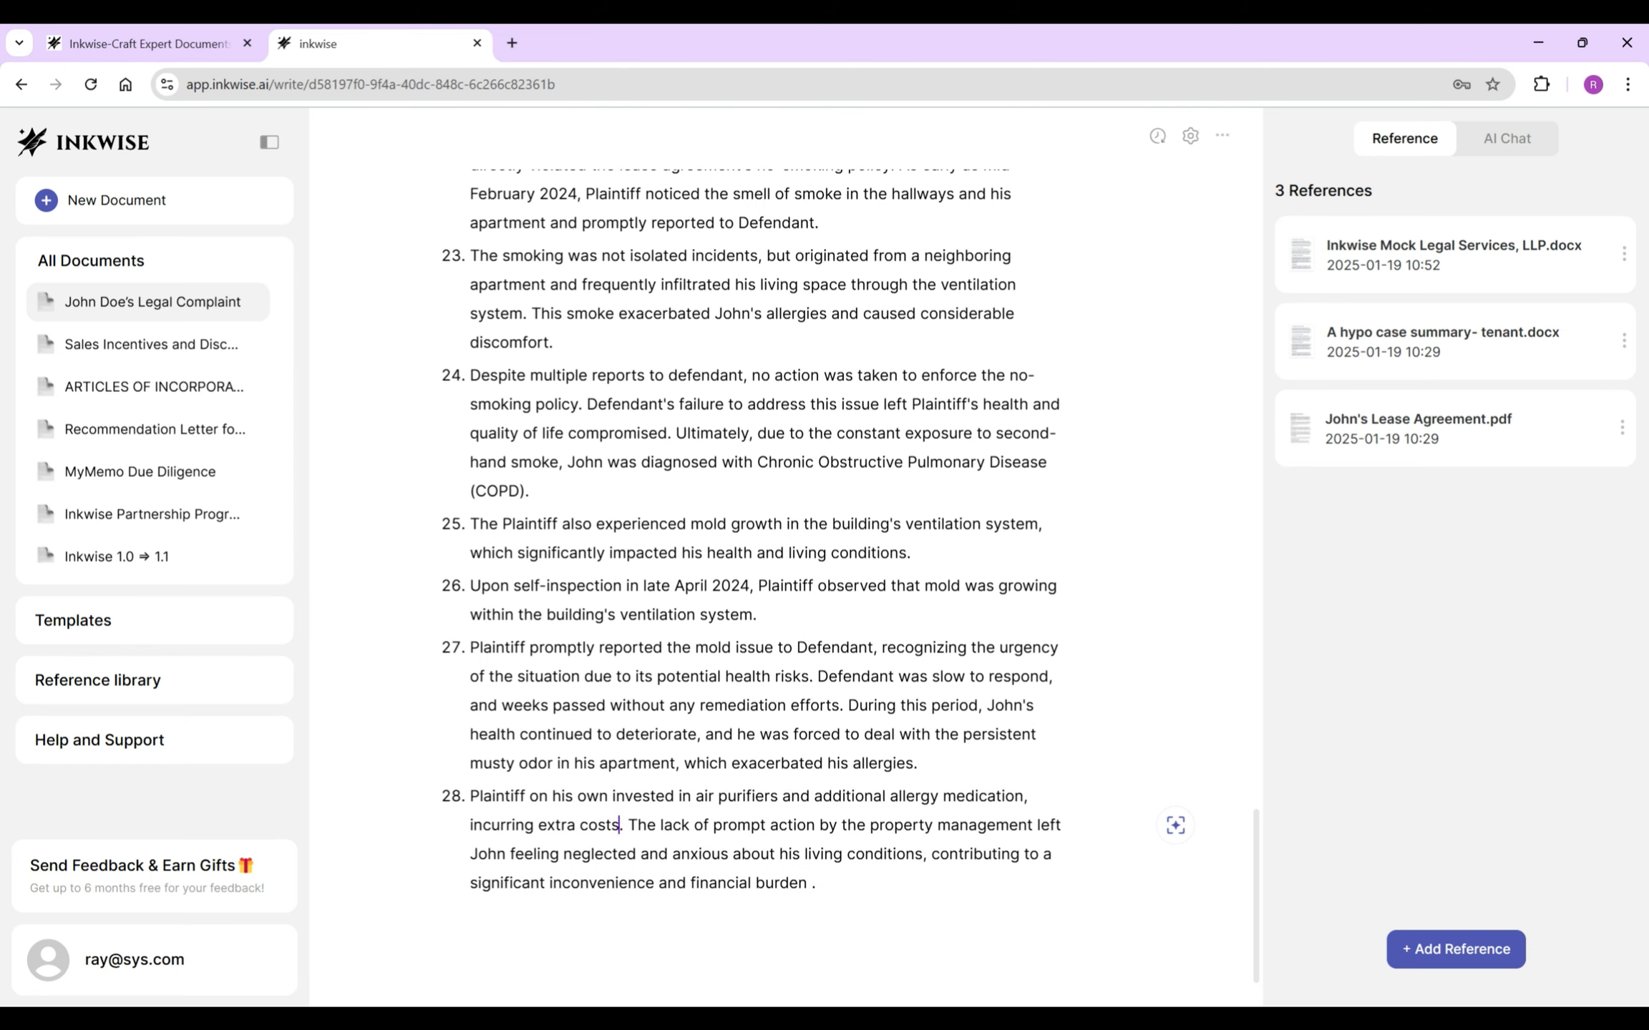
pyautogui.hotkey('ctrl', 'shift', 'End')
pyautogui.press('BackSpace')
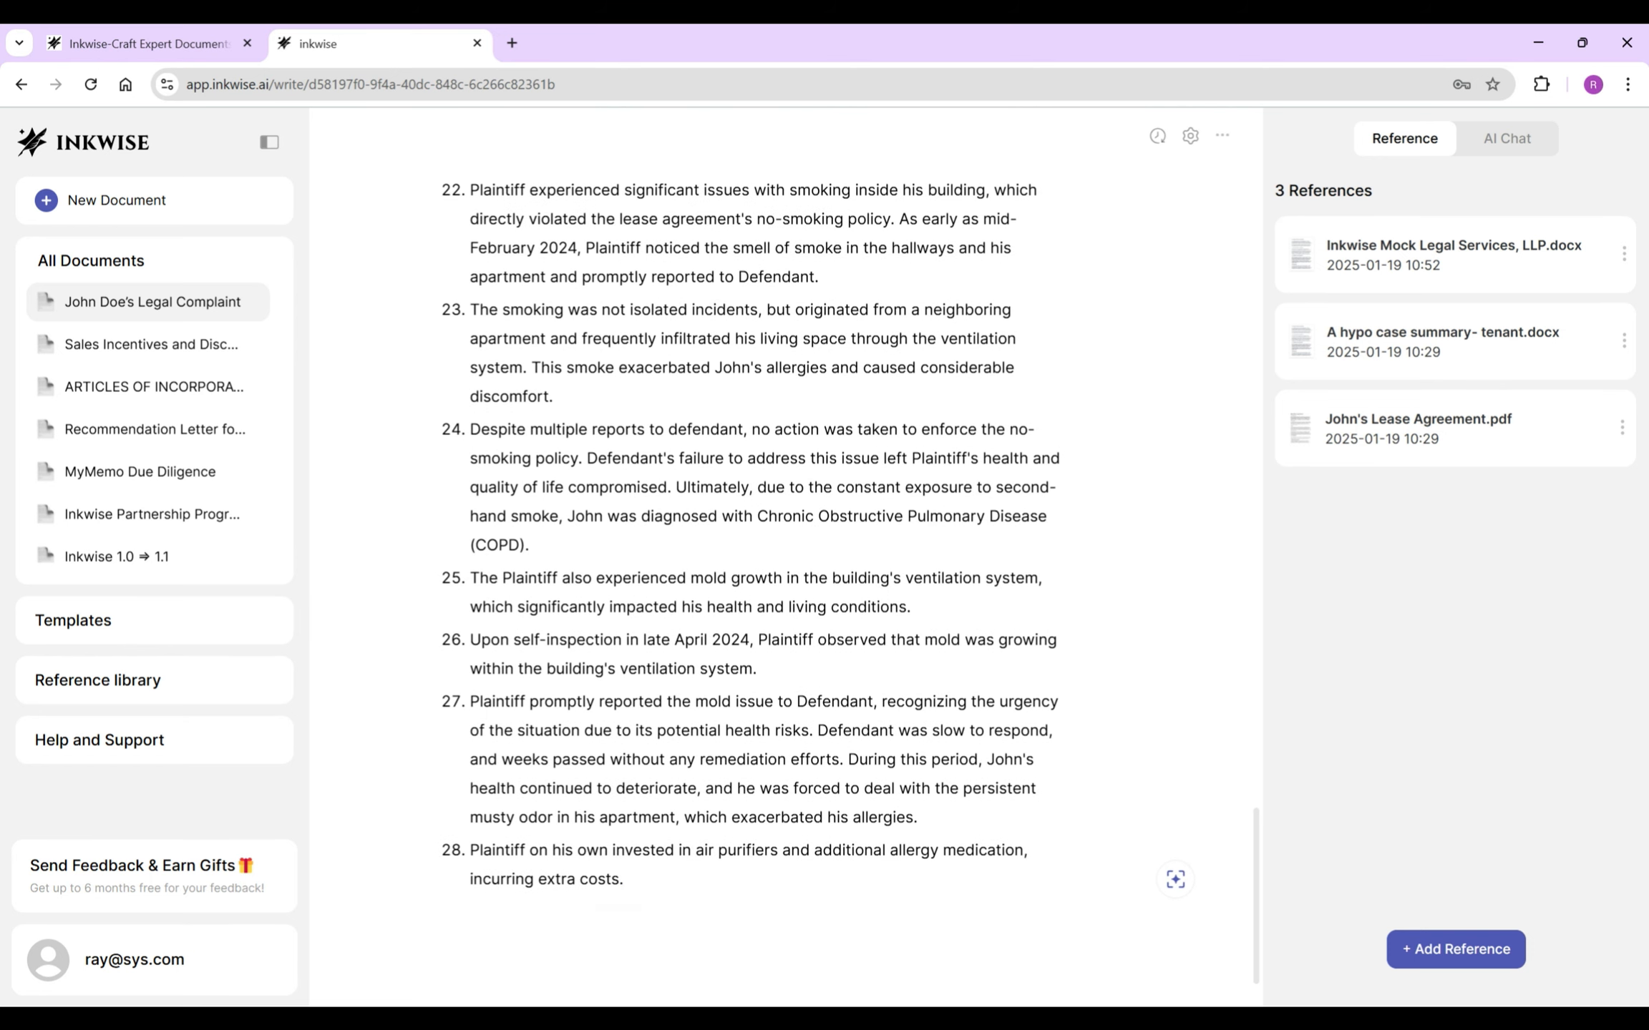
# - Add item 29 stating Plaintiff fully performed his lease obligations, trimming the AI text from 'However' on
pyautogui.press('Return')
pyautogui.write('Plaintiff fully performed his obligat')
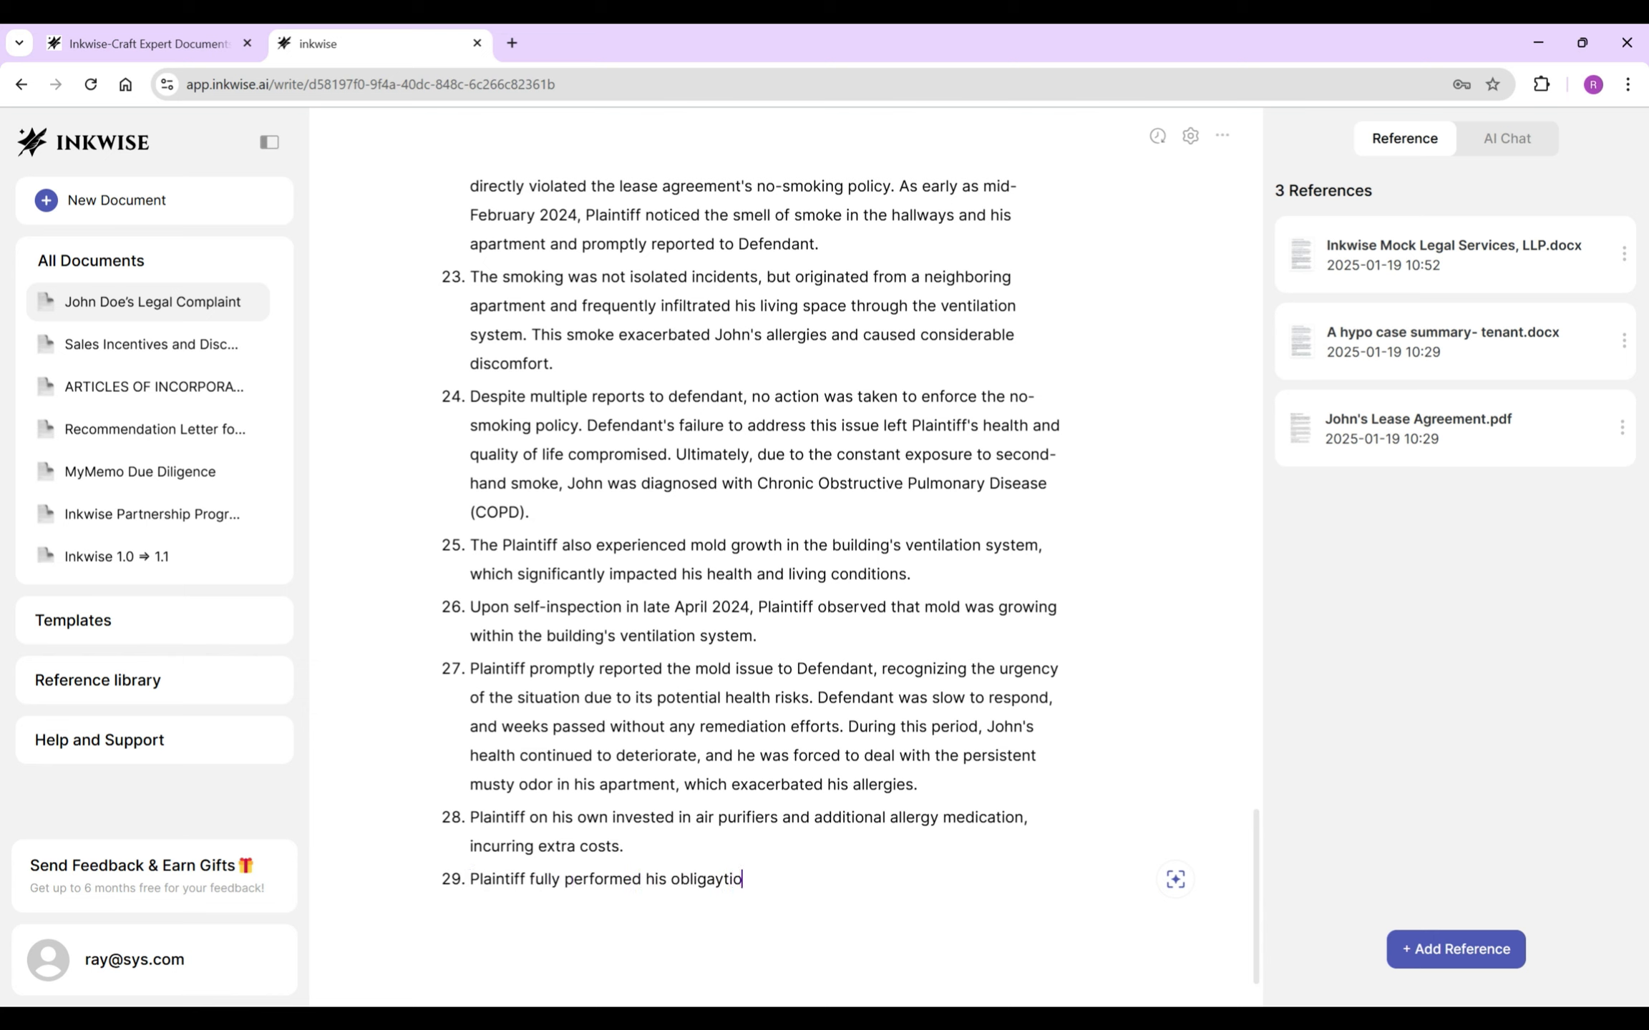
pyautogui.write('ions under the lease agreeme')
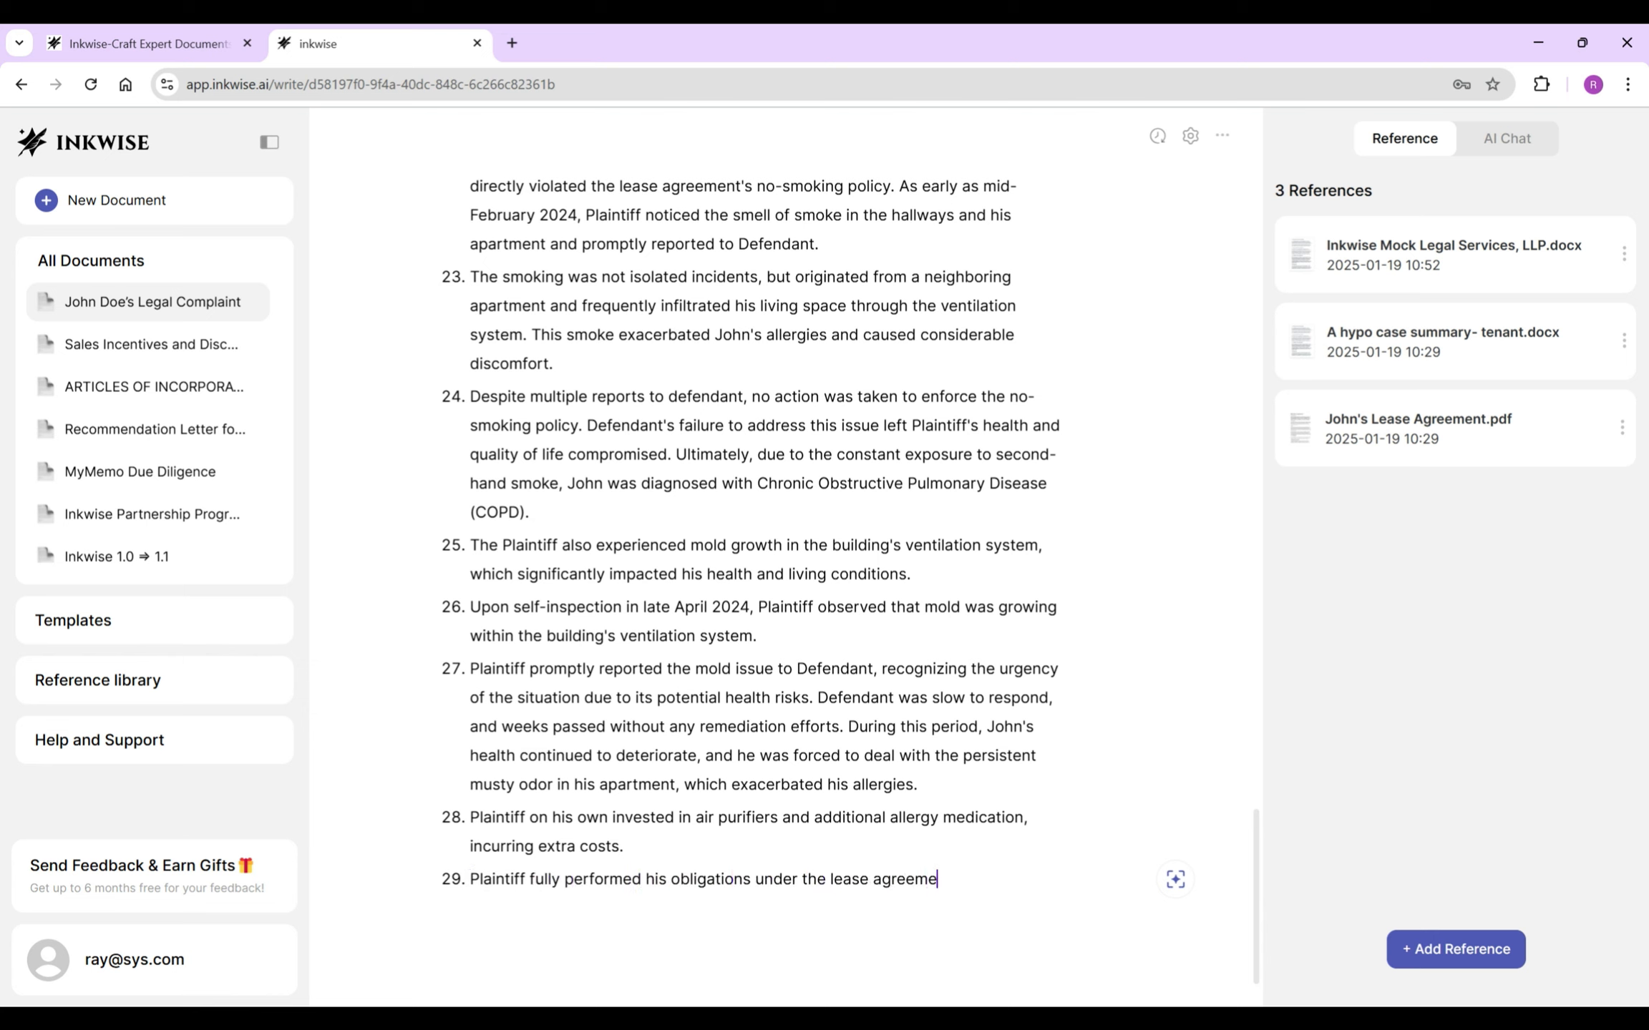
pyautogui.write('nt. The entirety of the lease amount')
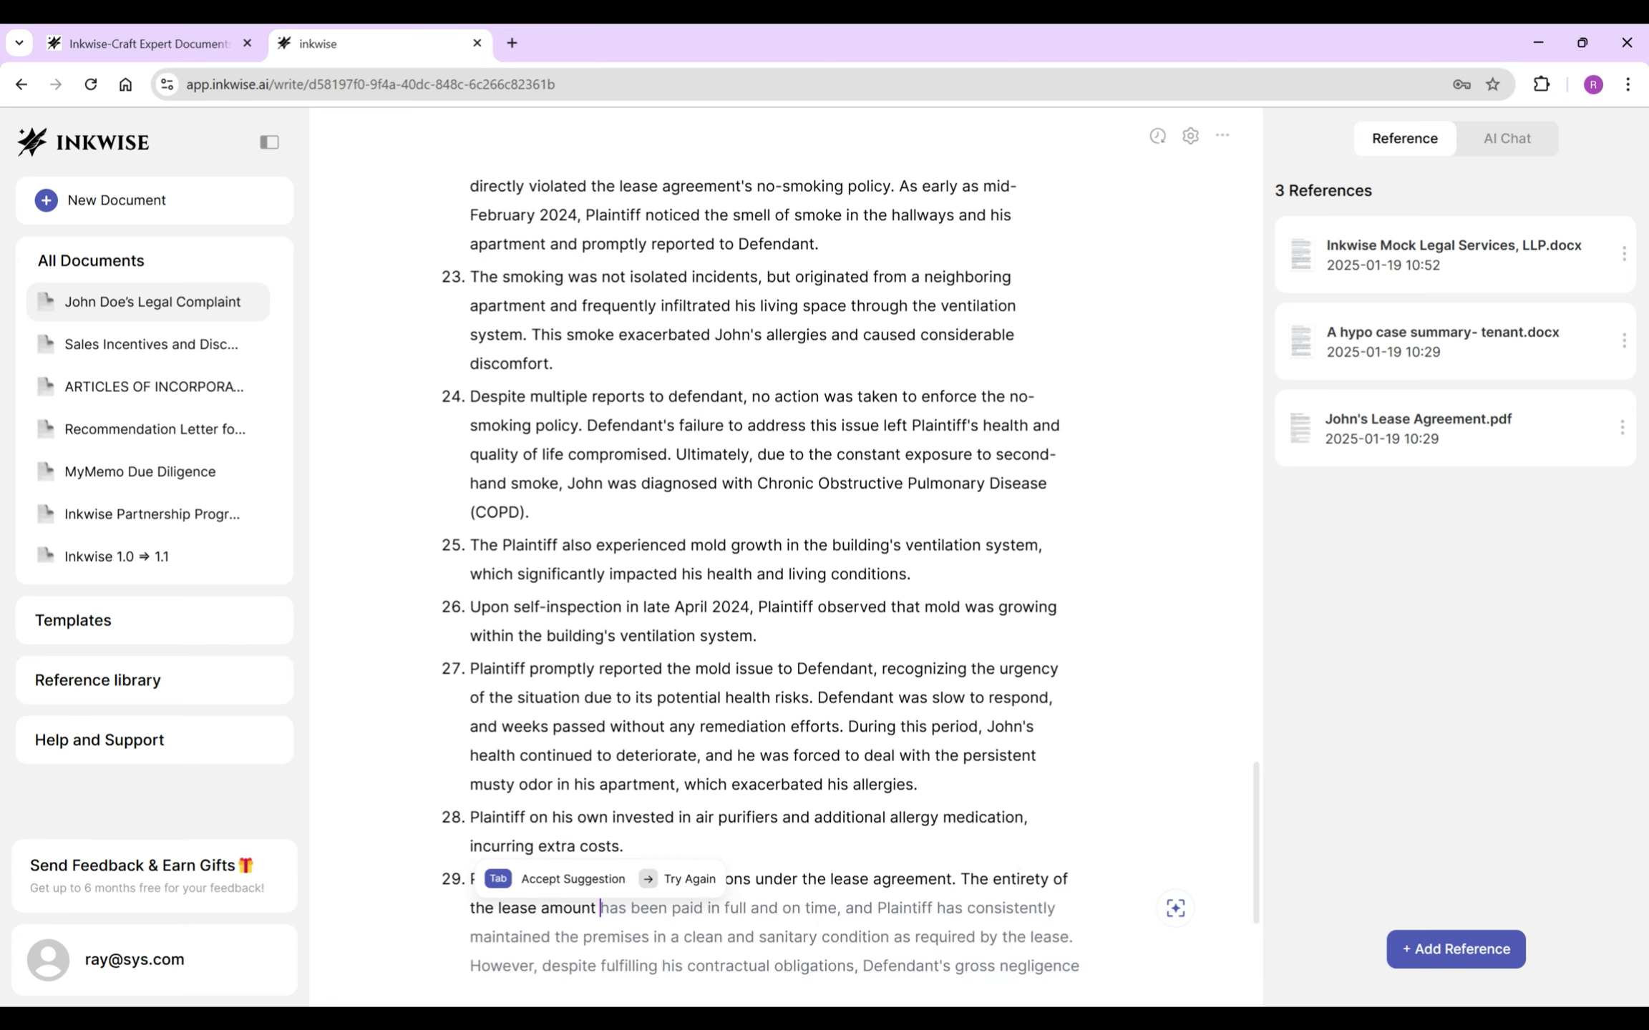
pyautogui.press('Tab')
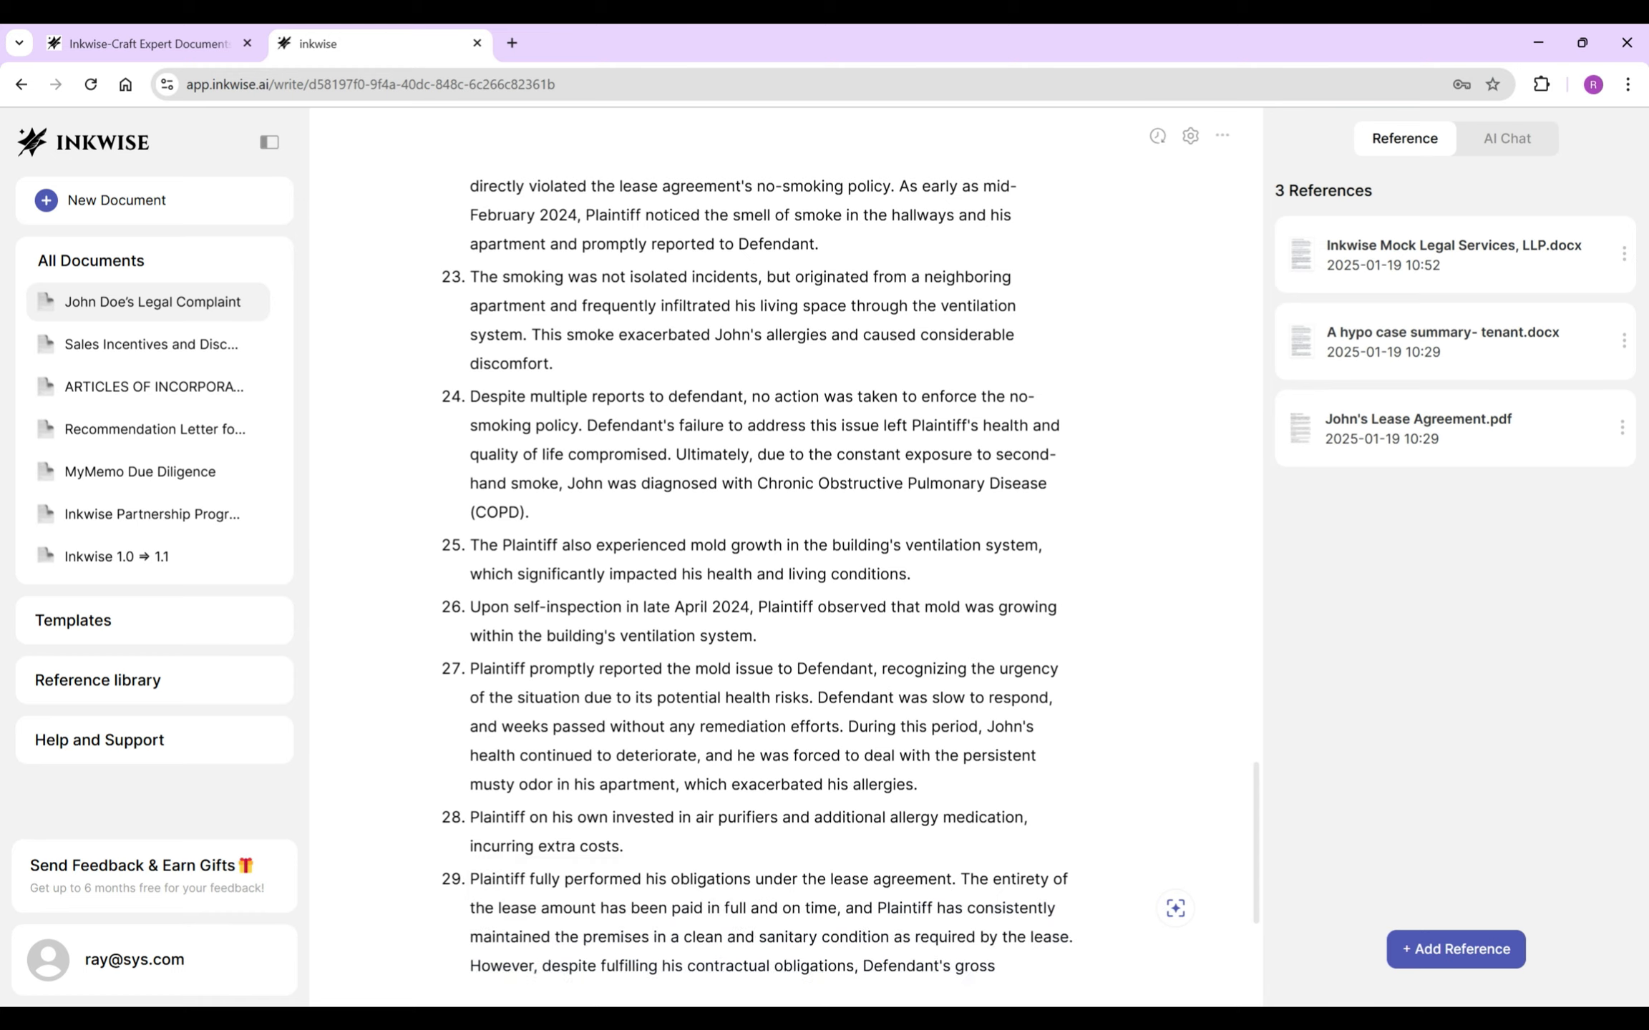
pyautogui.scroll(-4, 786, 573)
pyautogui.moveTo(682, 648); pyautogui.dragTo(897, 850)
pyautogui.moveTo(470, 676); pyautogui.dragTo(876, 879)
pyautogui.press('BackSpace')
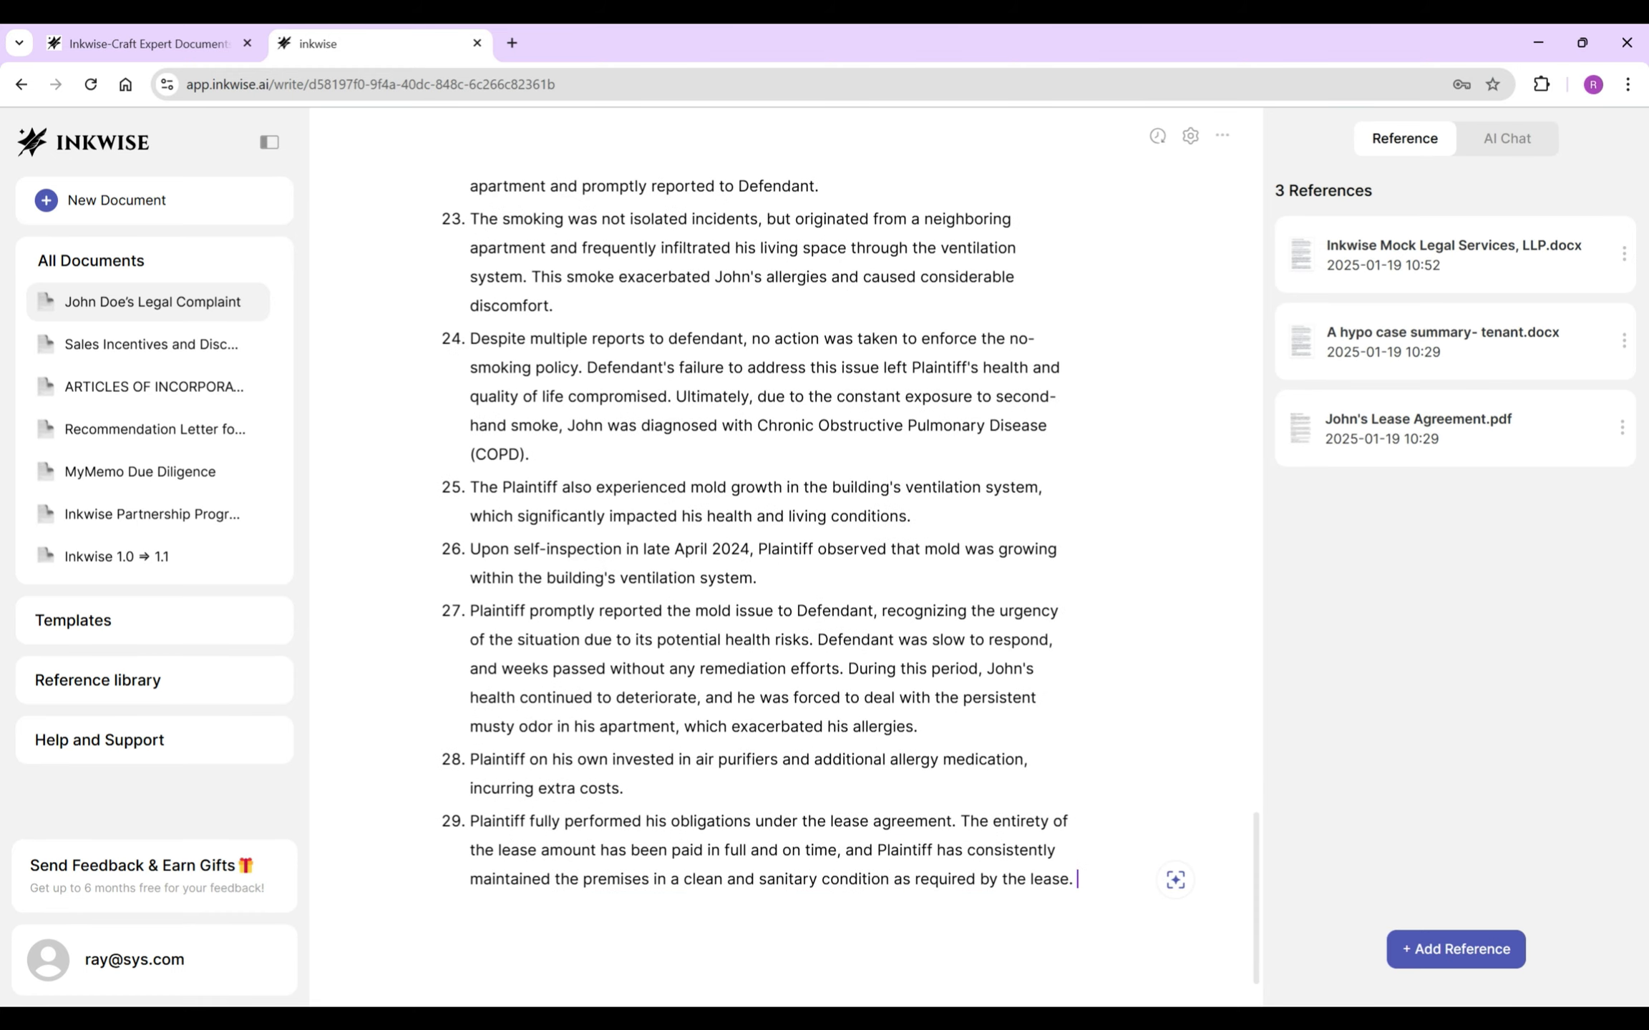
# - Add item 30: 'Throughout the lease term, Plaintiff has promptly notified' Defendant, with the suggested continuation
pyautogui.write('Throughout the lease term, Plaintiff ')
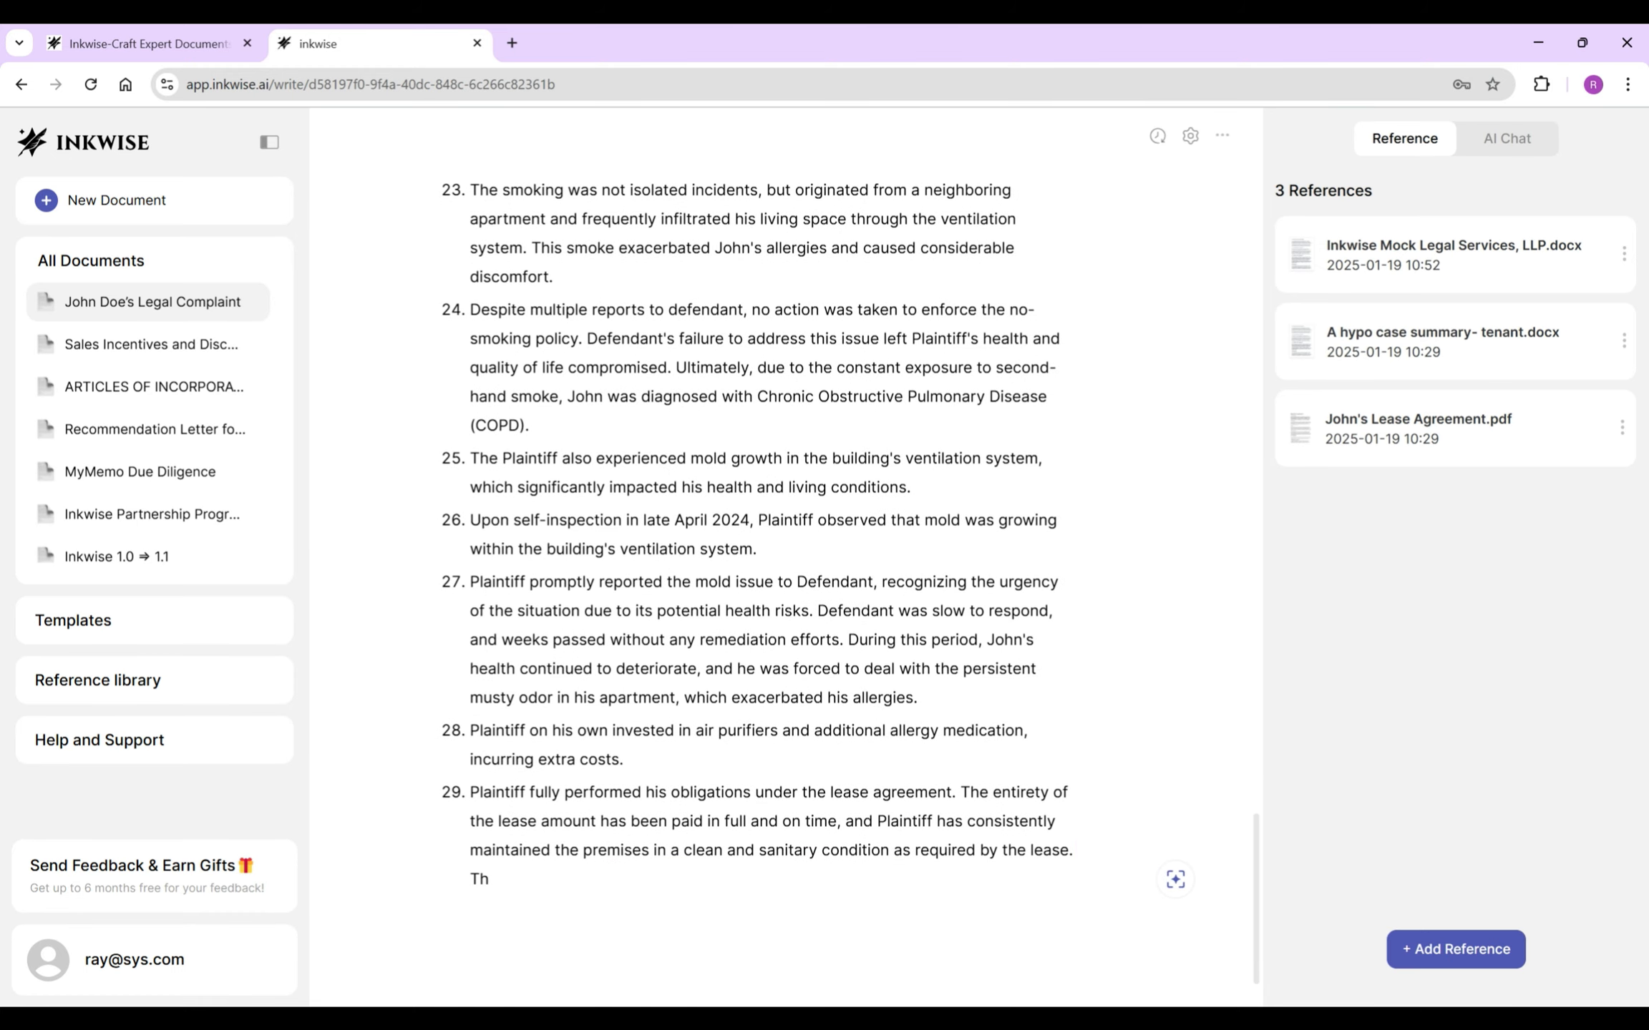
pyautogui.write('has promptly notified')
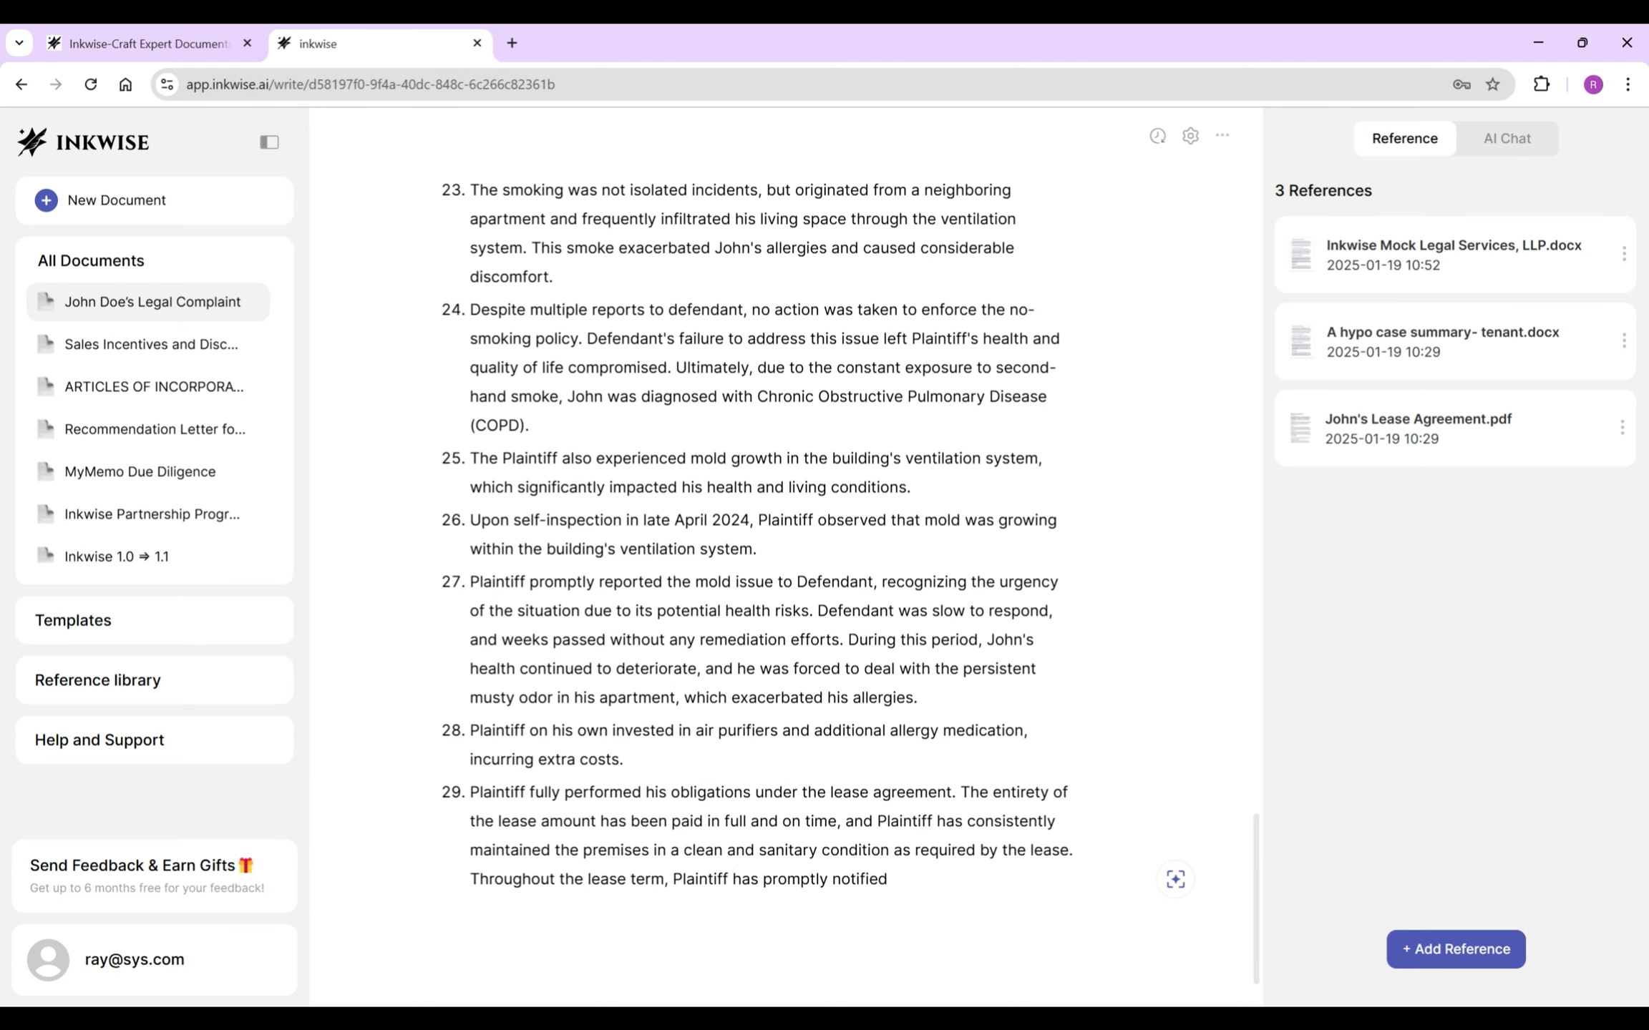
pyautogui.press('Tab')
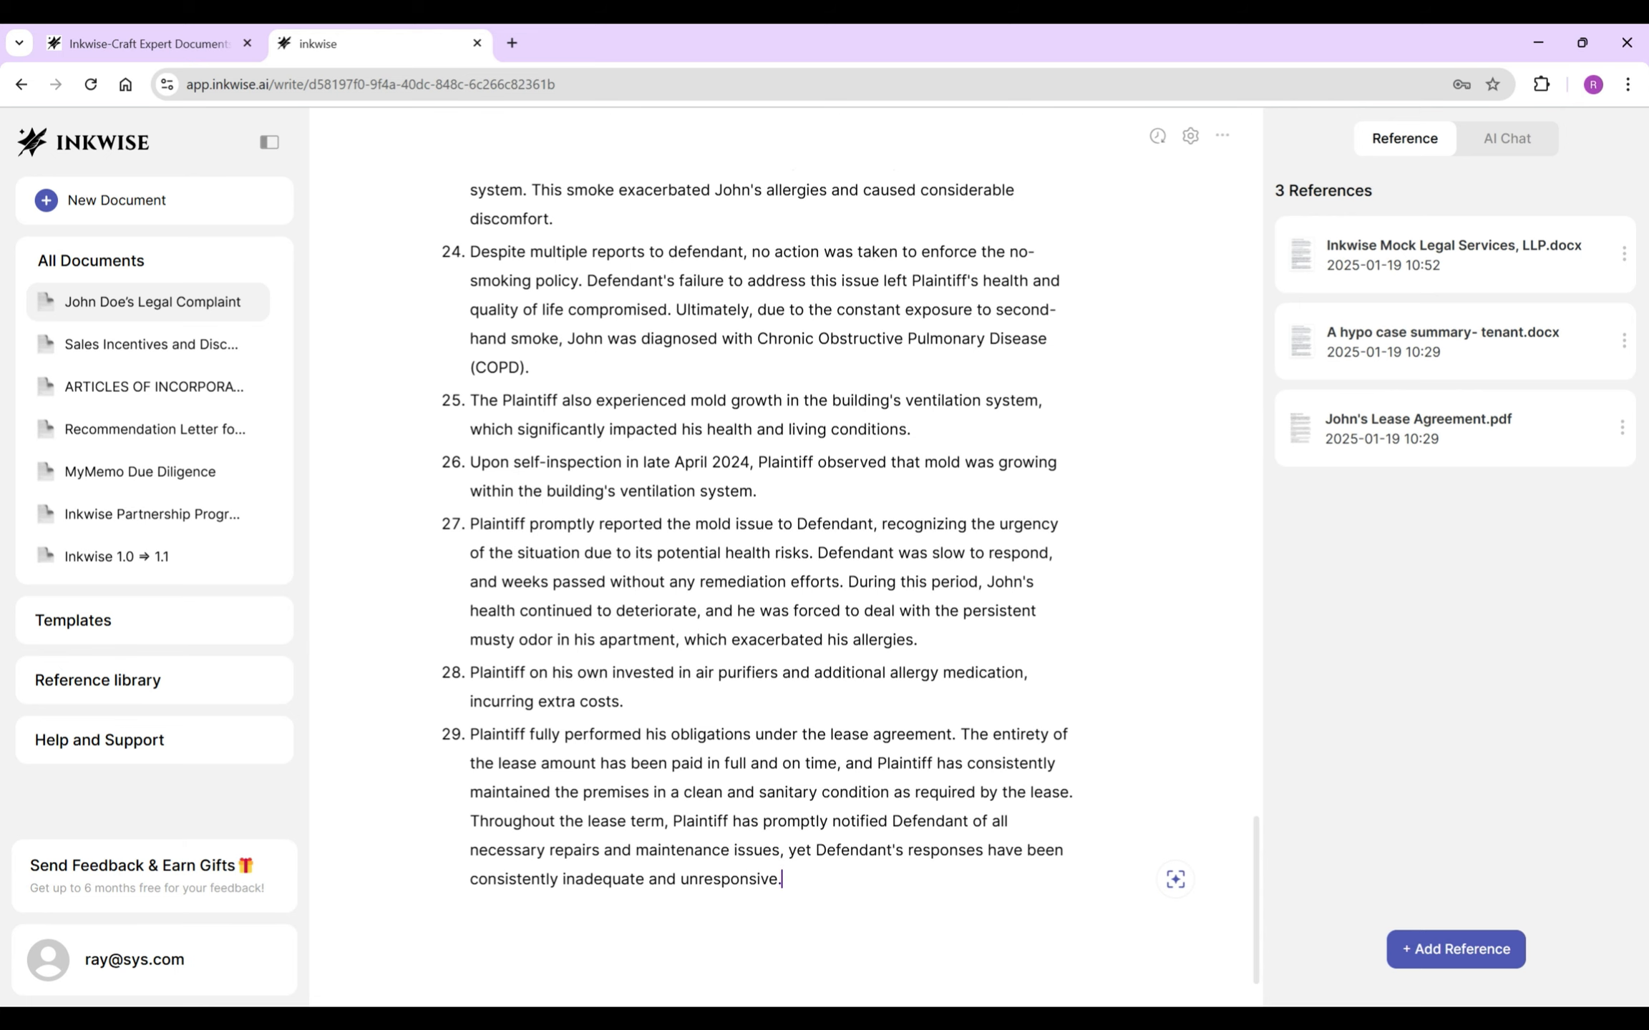
pyautogui.click(470, 821)
pyautogui.press('Return')
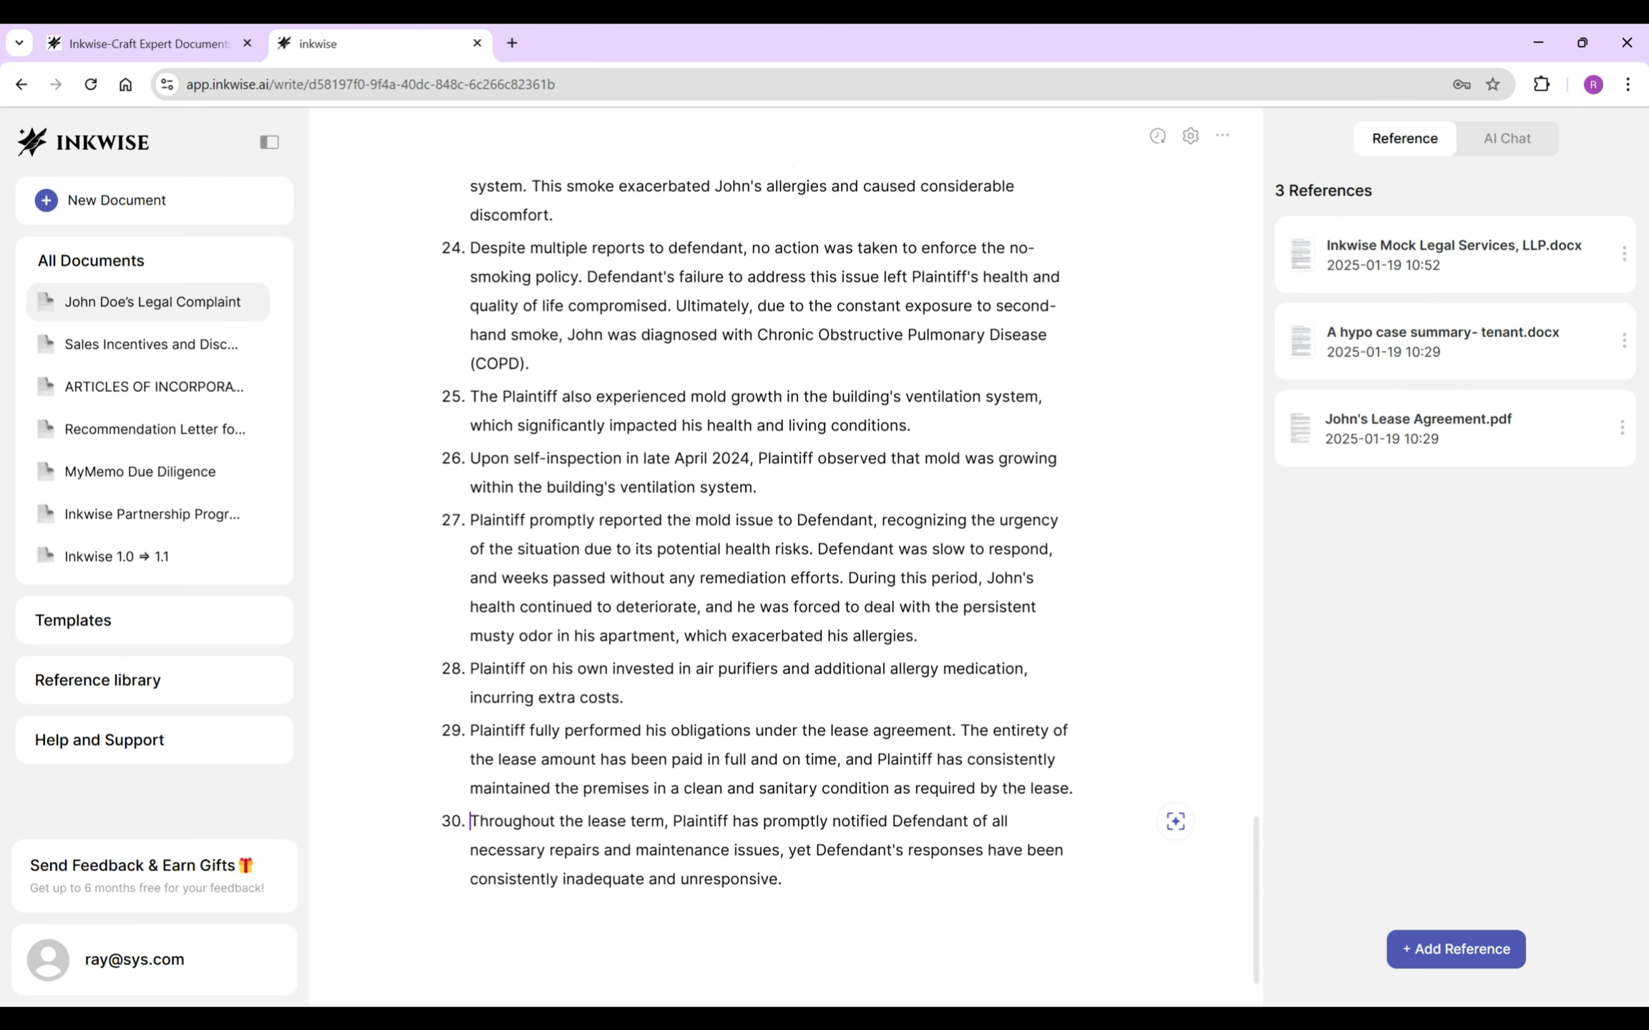
pyautogui.click(782, 879)
# - Start item 31: Defendant knew of the gas shut-off, washer, roof, smoking and ventilation defects
pyautogui.press('Return')
pyautogui.write('The')
pyautogui.press('BackSpace')
pyautogui.press('BackSpace')
pyautogui.press('BackSpace')
pyautogui.press('BackSpace')
pyautogui.write('Defendant ')
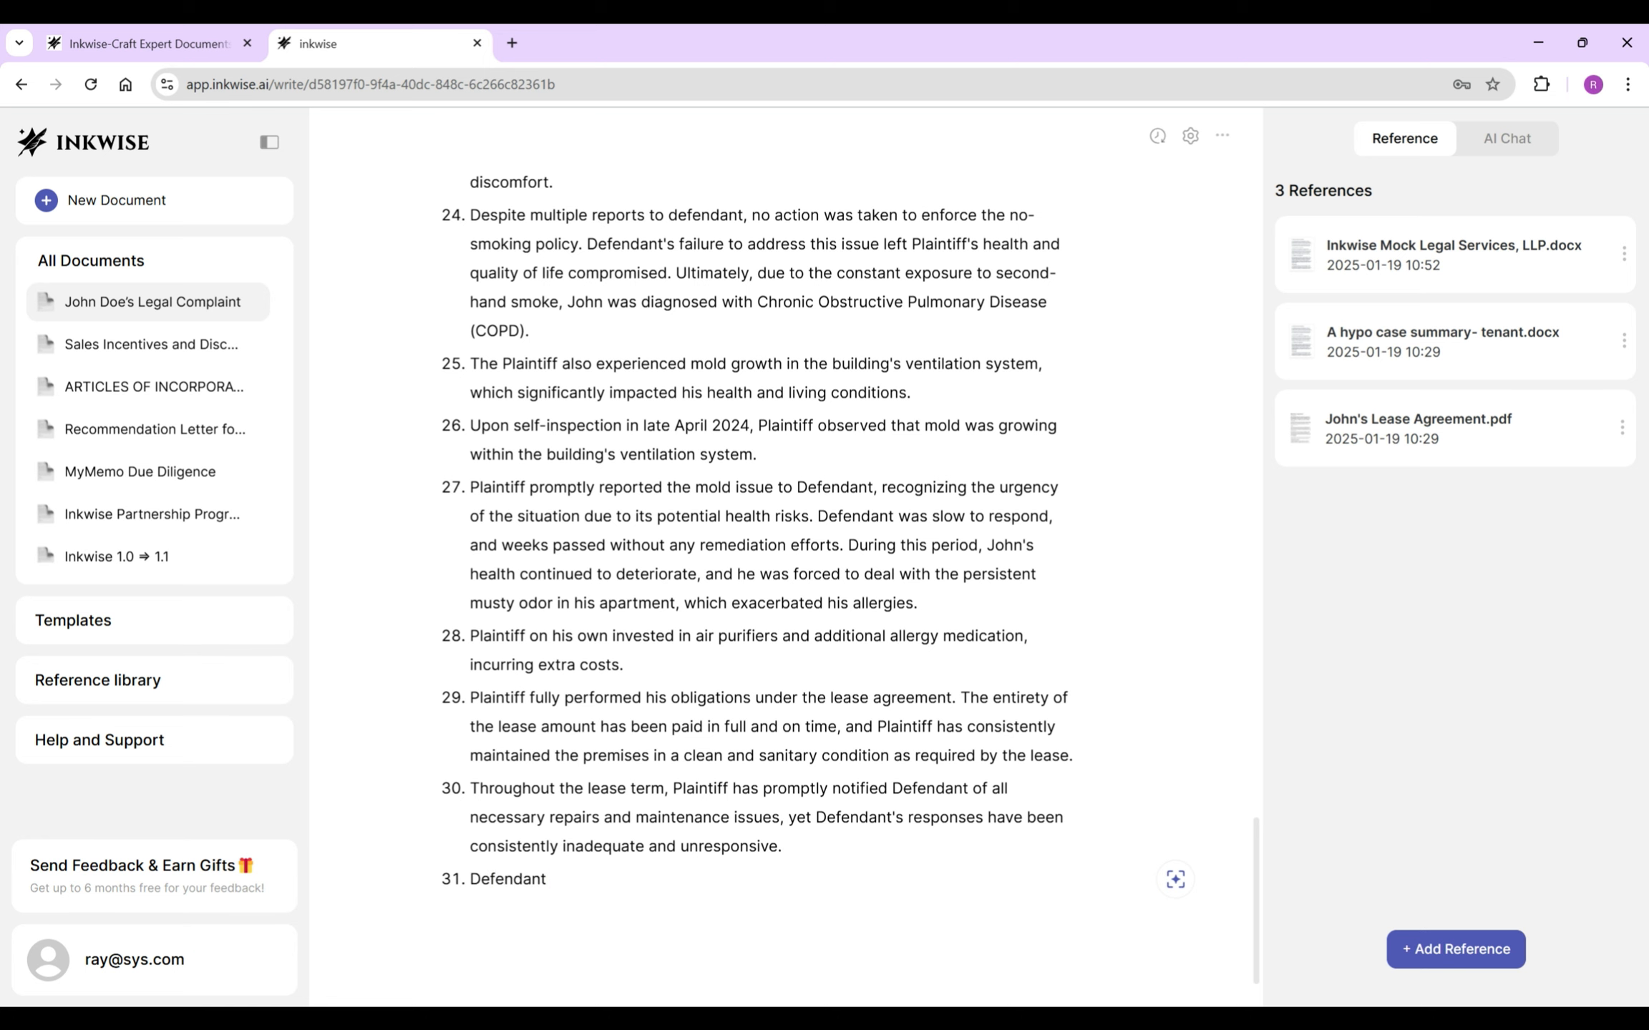
pyautogui.write('knew or should have known of the above defects including the gas shuto')
pyautogui.press('BackSpace')
pyautogui.write('-off, the broken washer, the leaking roof, the smoking violation and the ventilation modl')
pyautogui.write(' and did not or did not promptly remedy')
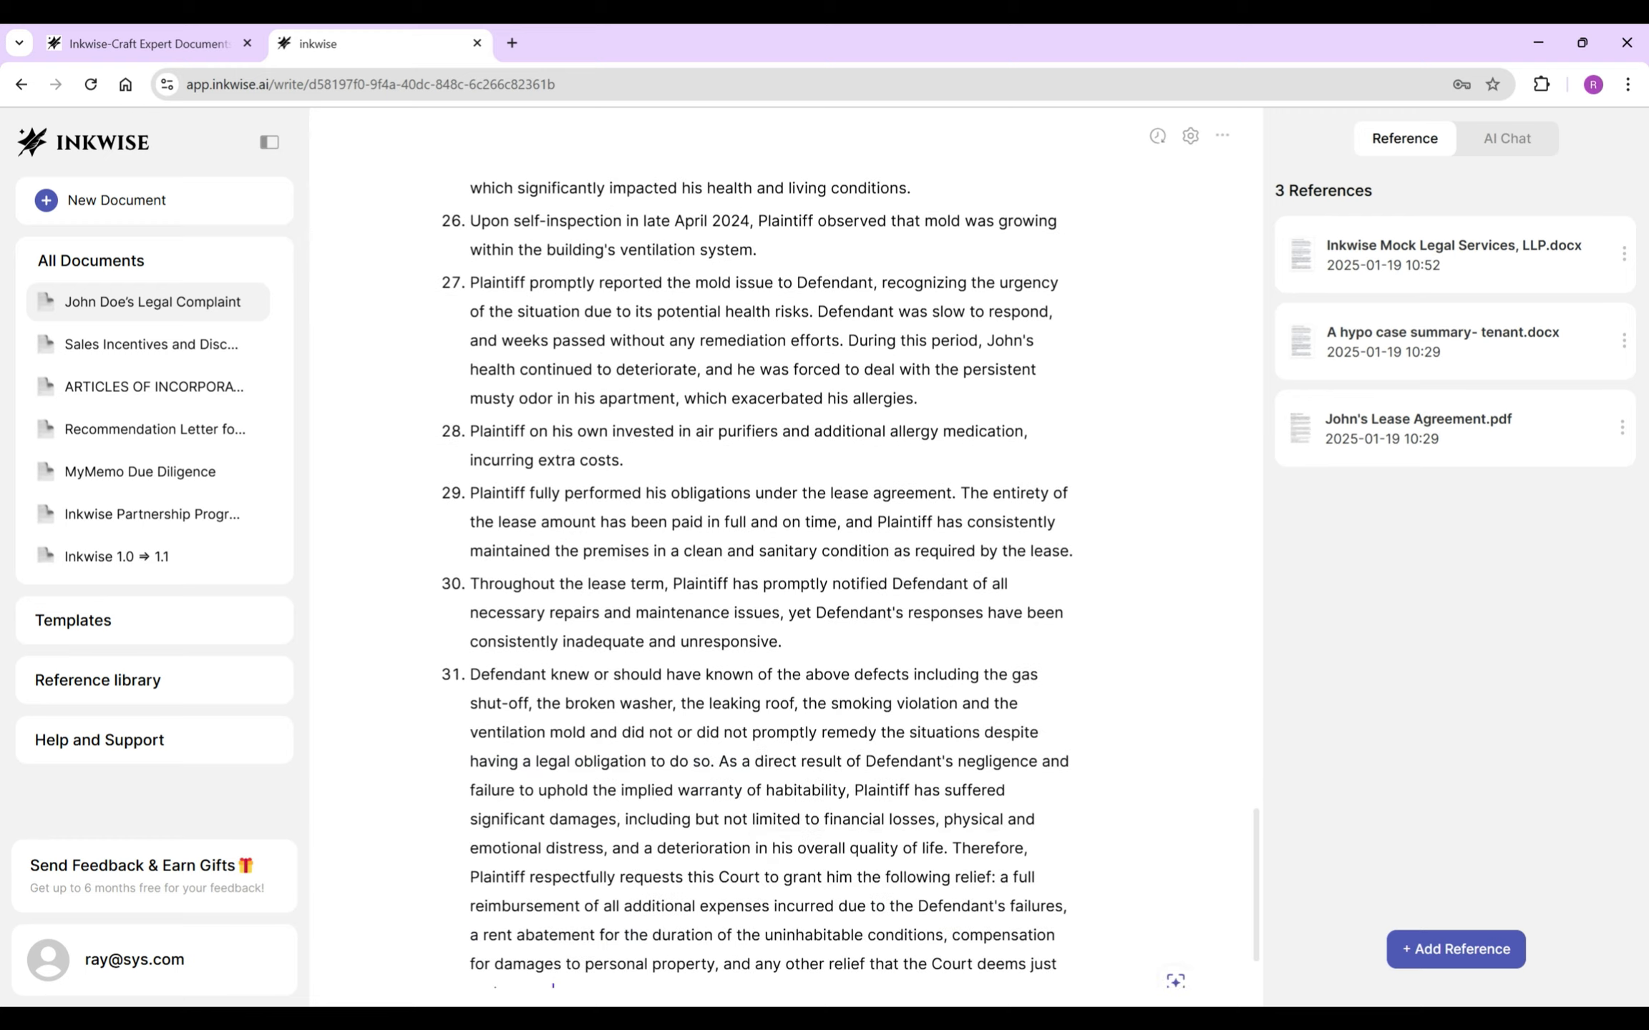
# - Finish item 31 and add item 32, 'Defendant acted in bad faith', trimming the extra AI text
pyautogui.press('Tab')
pyautogui.press('Return')
pyautogui.write('Defendant acted in bad faith')
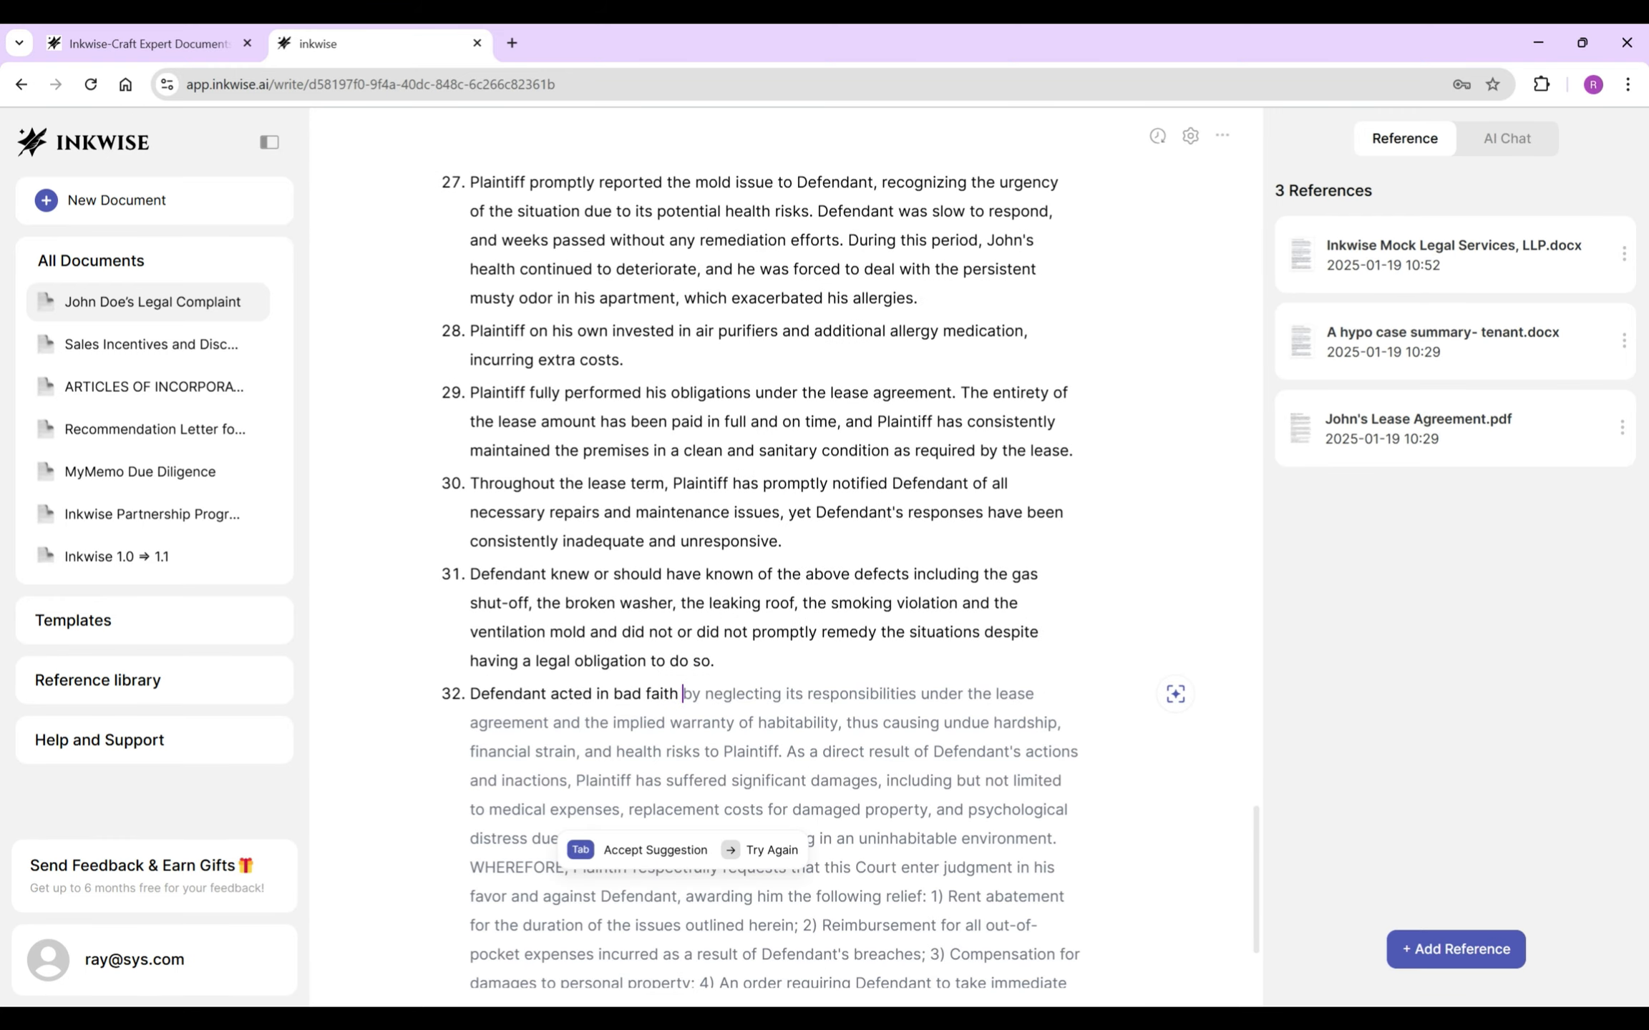
pyautogui.press('Tab')
pyautogui.moveTo(786, 589); pyautogui.dragTo(1016, 879)
pyautogui.press('BackSpace')
# - Add item 33 on use and enjoyment and item 34 on habitability under applicable New York and common laws
pyautogui.press('Return')
pyautogui.write('Plaintiff was entitled to the use and enjoyment of his leased apartment.')
pyautogui.press('Return')
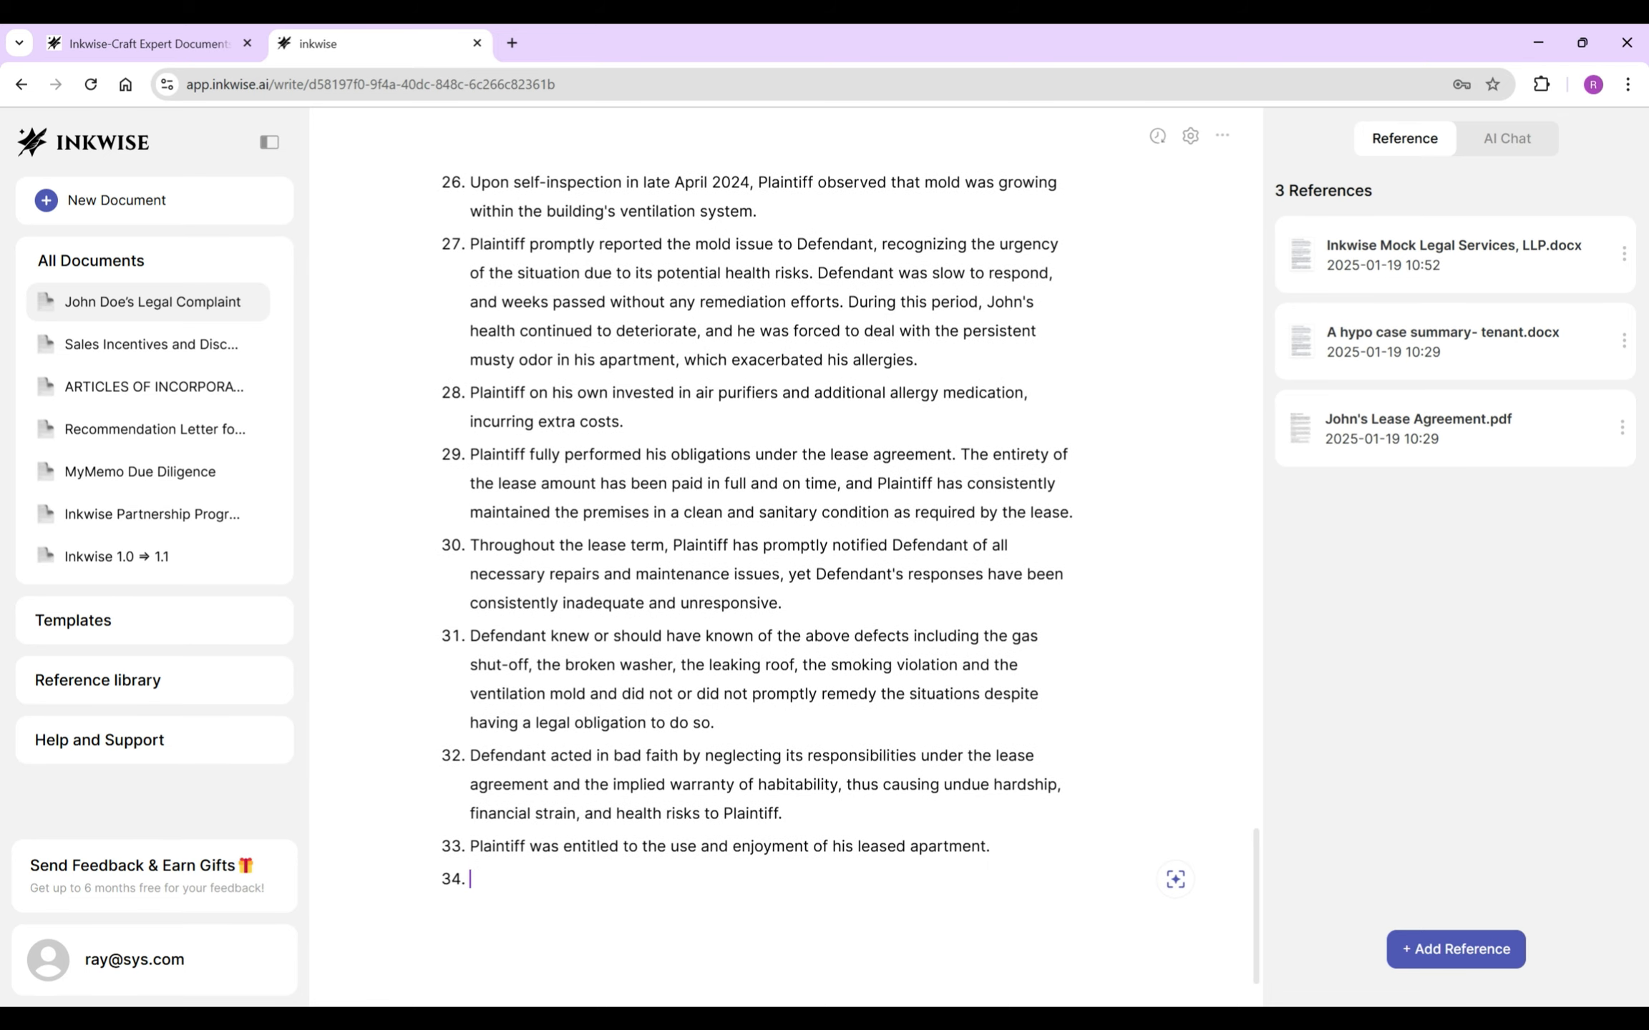
pyautogui.write('Defendant had to provide a habitable apartment to the plaintiff pursuant')
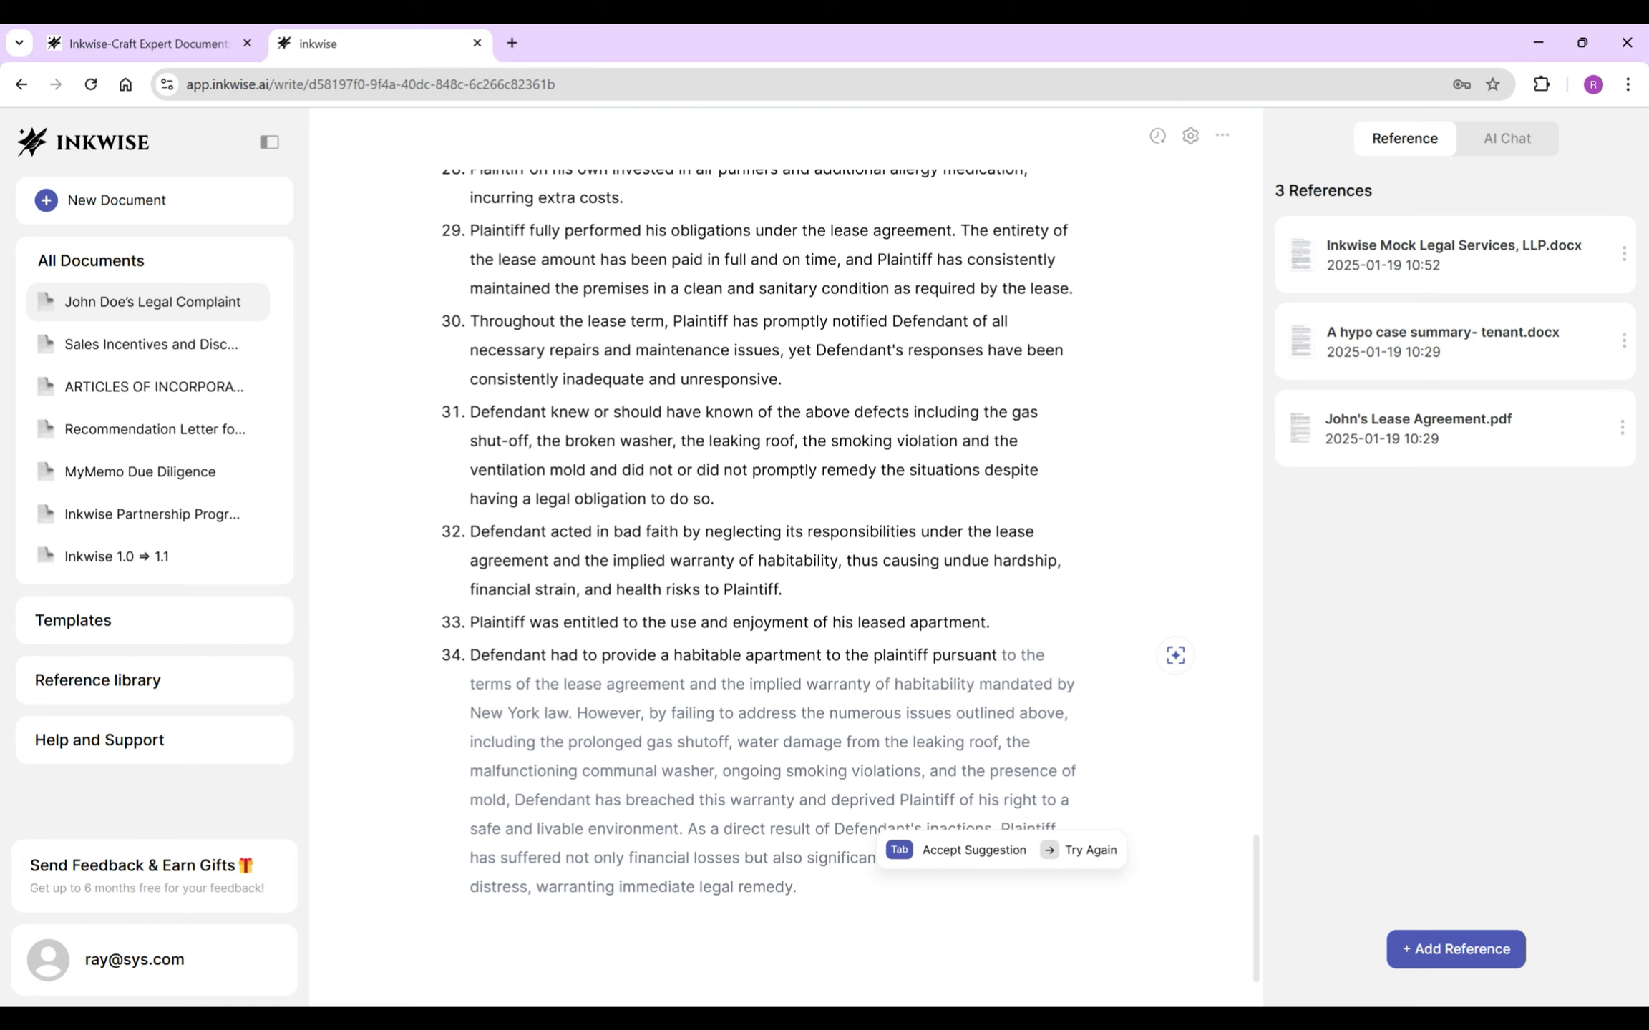
pyautogui.press('Tab')
pyautogui.moveTo(721, 684); pyautogui.dragTo(801, 887)
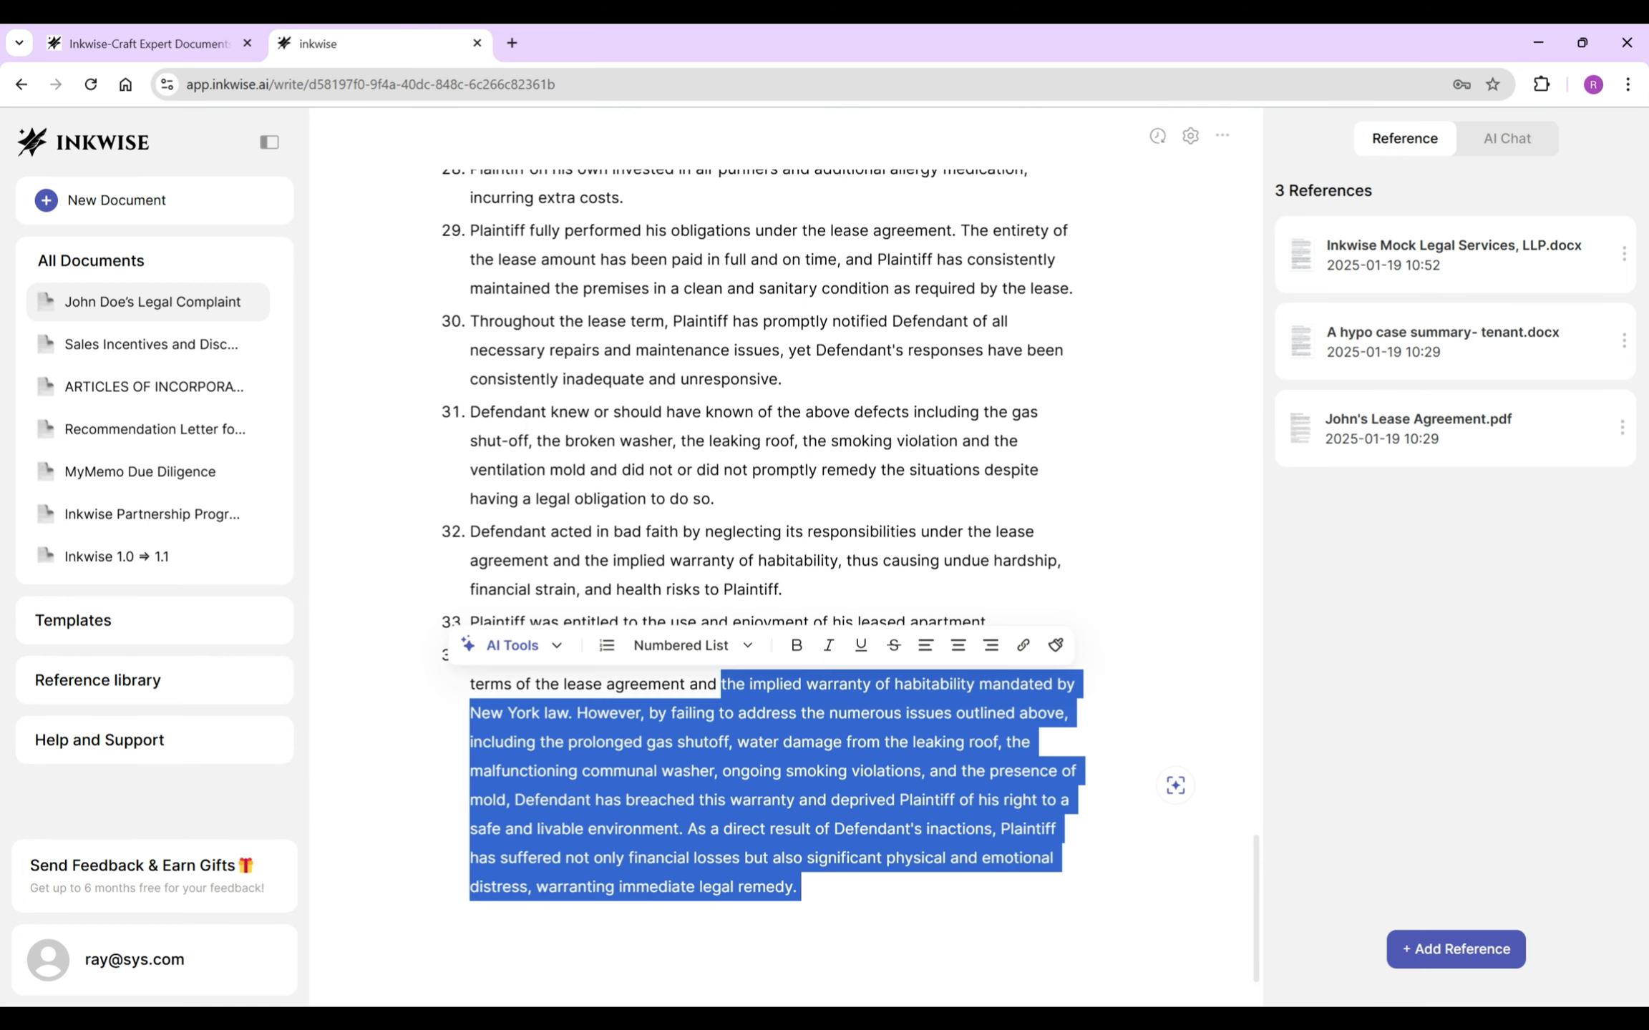
pyautogui.write('applicable New York and common laws.')
# - Add item 35 claiming $30,000 for Defendant's failure, skipping the AI suggestion, and begin item 36
pyautogui.press('Return')
pyautogui.write("Plaintiff is entitled to the sum of $30,000 as a result of Defendant's")
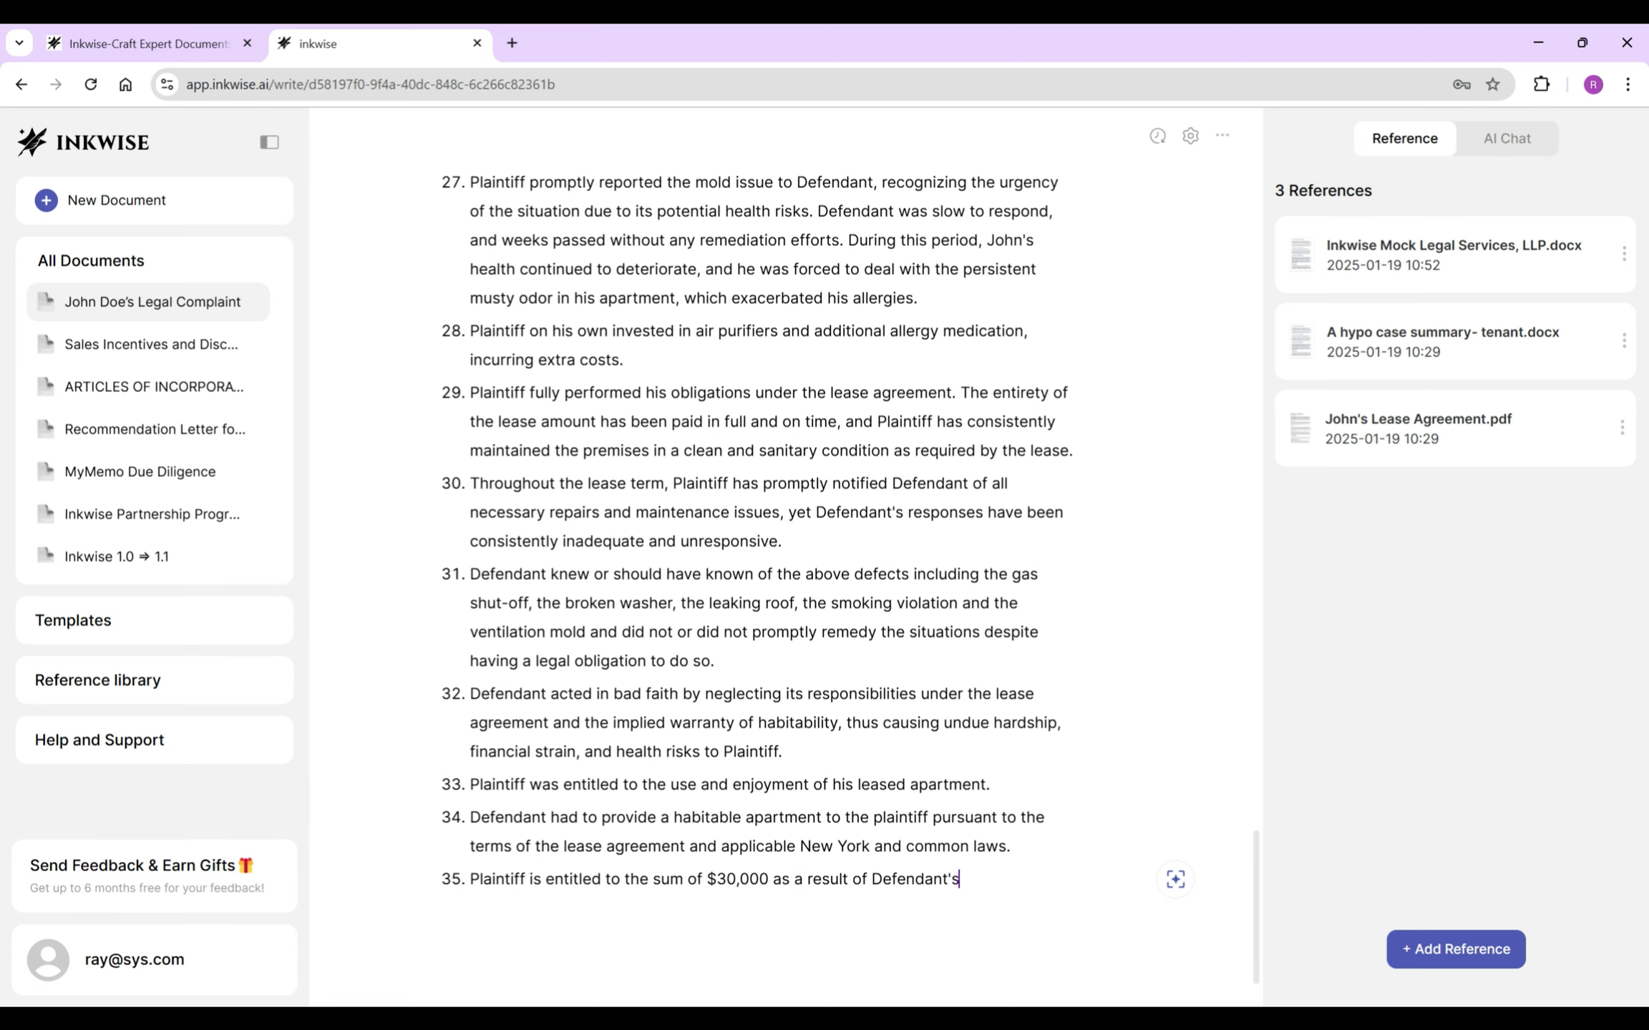
pyautogui.write(' failure to fully and properly ')
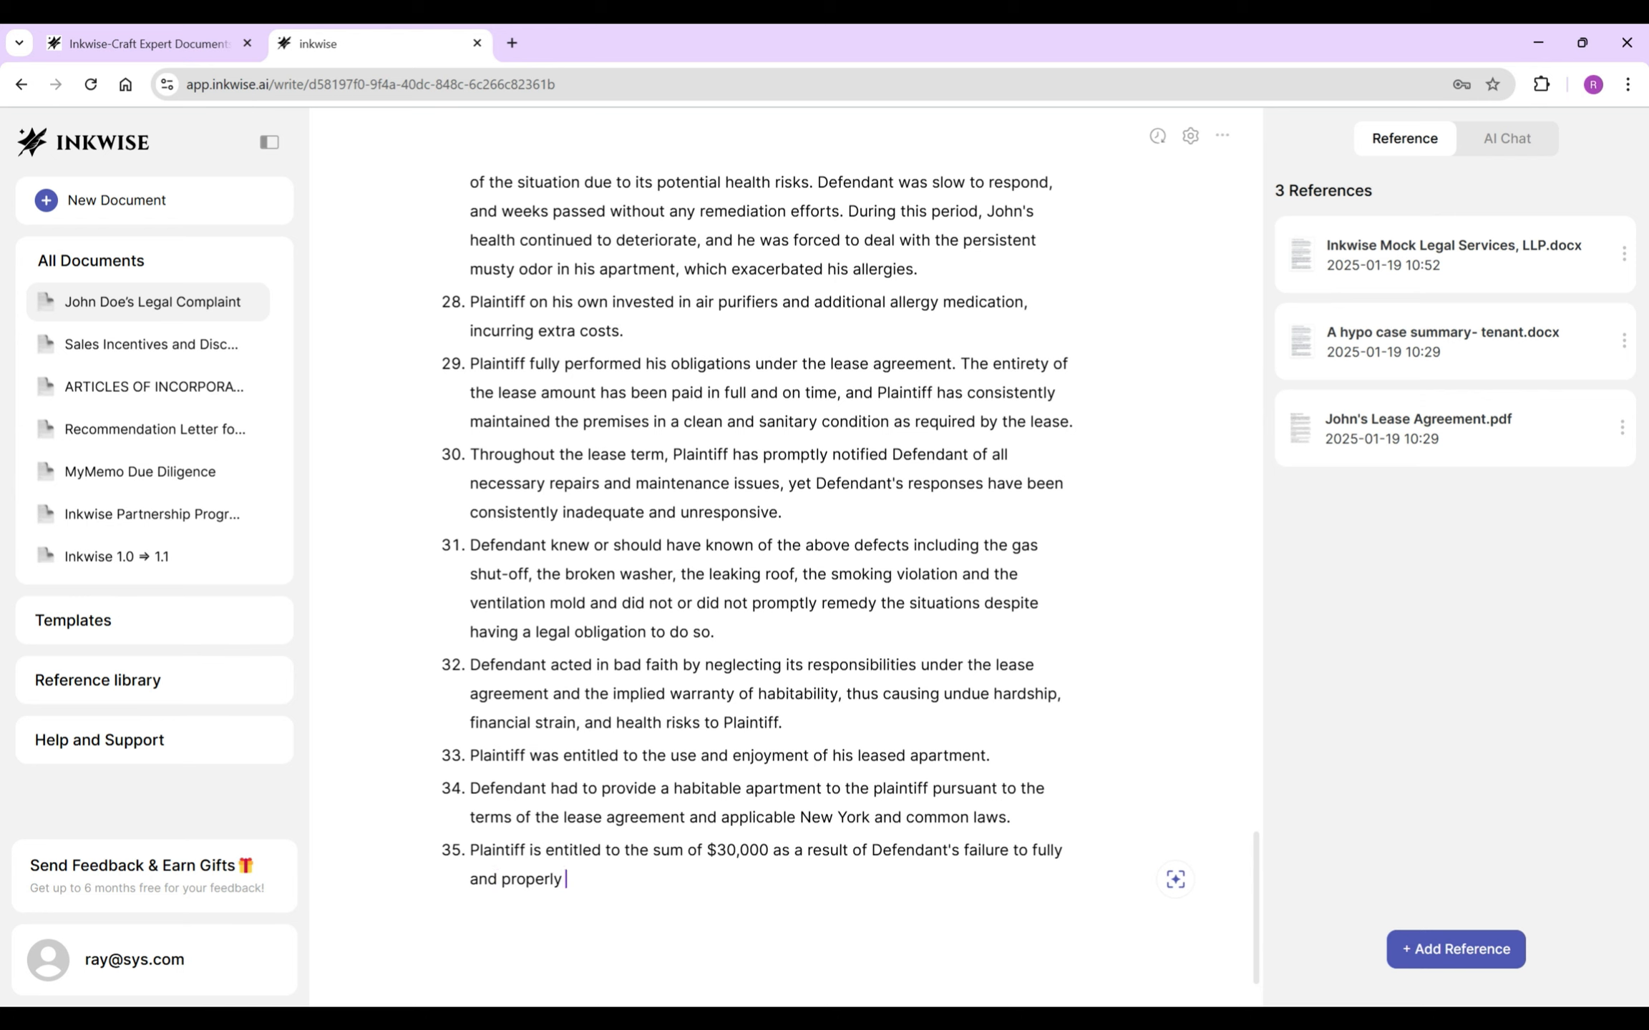
pyautogui.write('perform its obligations.')
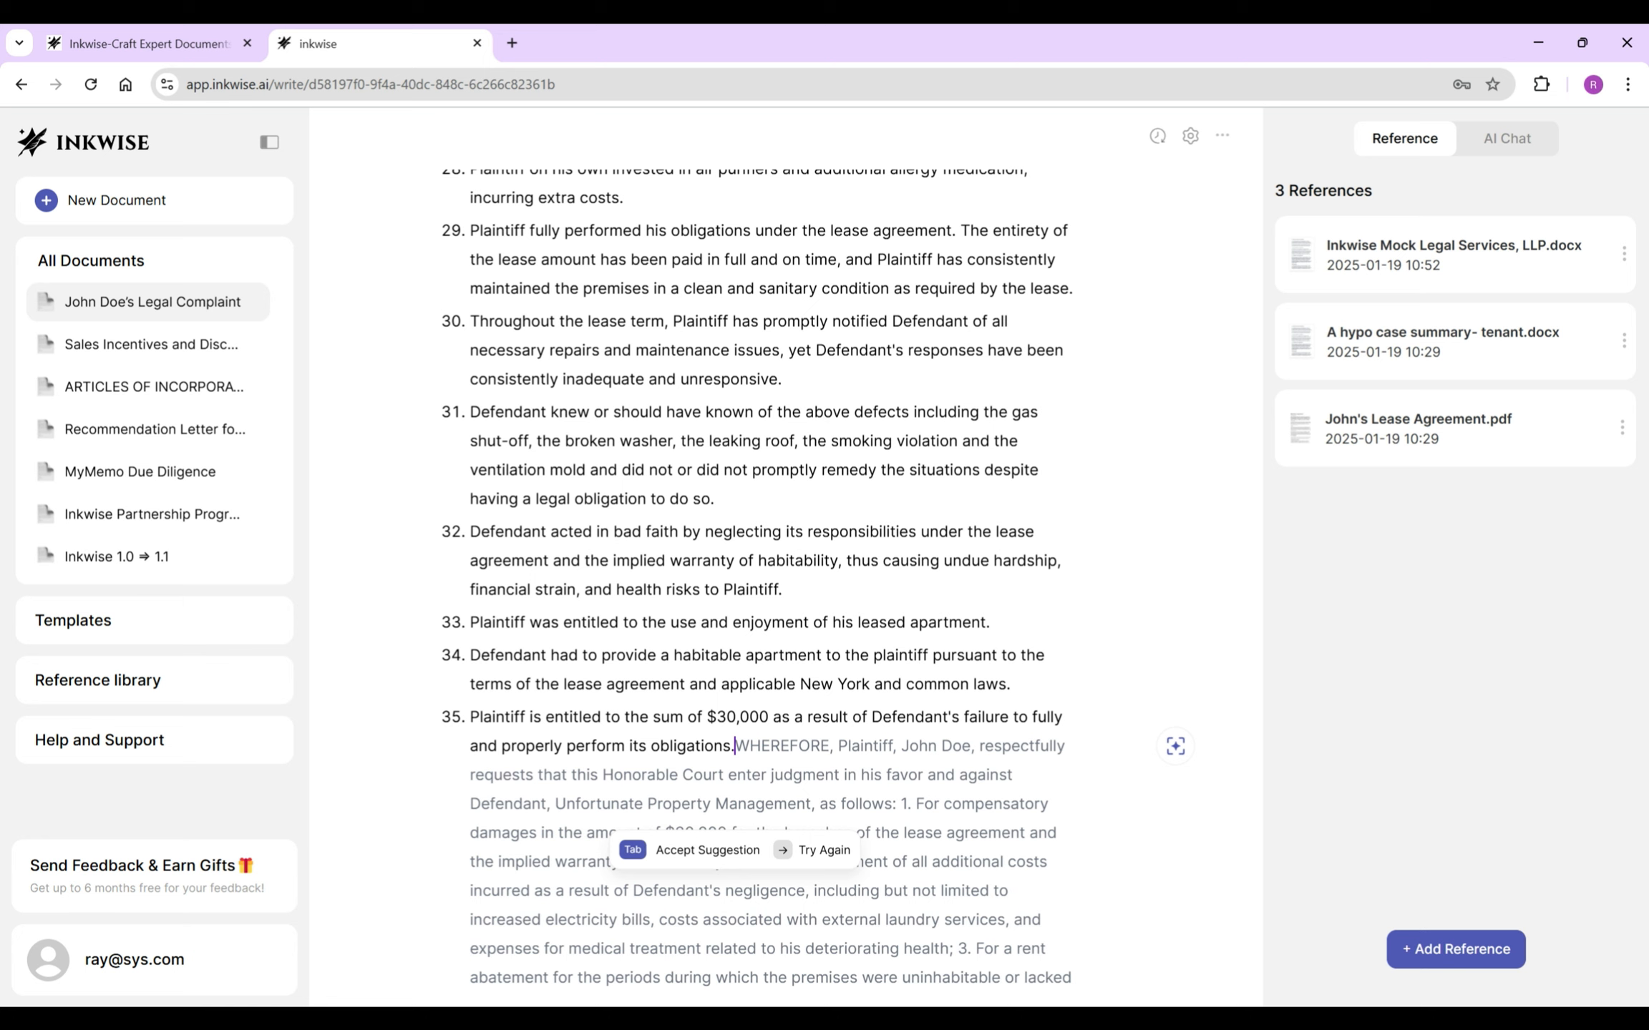
pyautogui.press('Return')
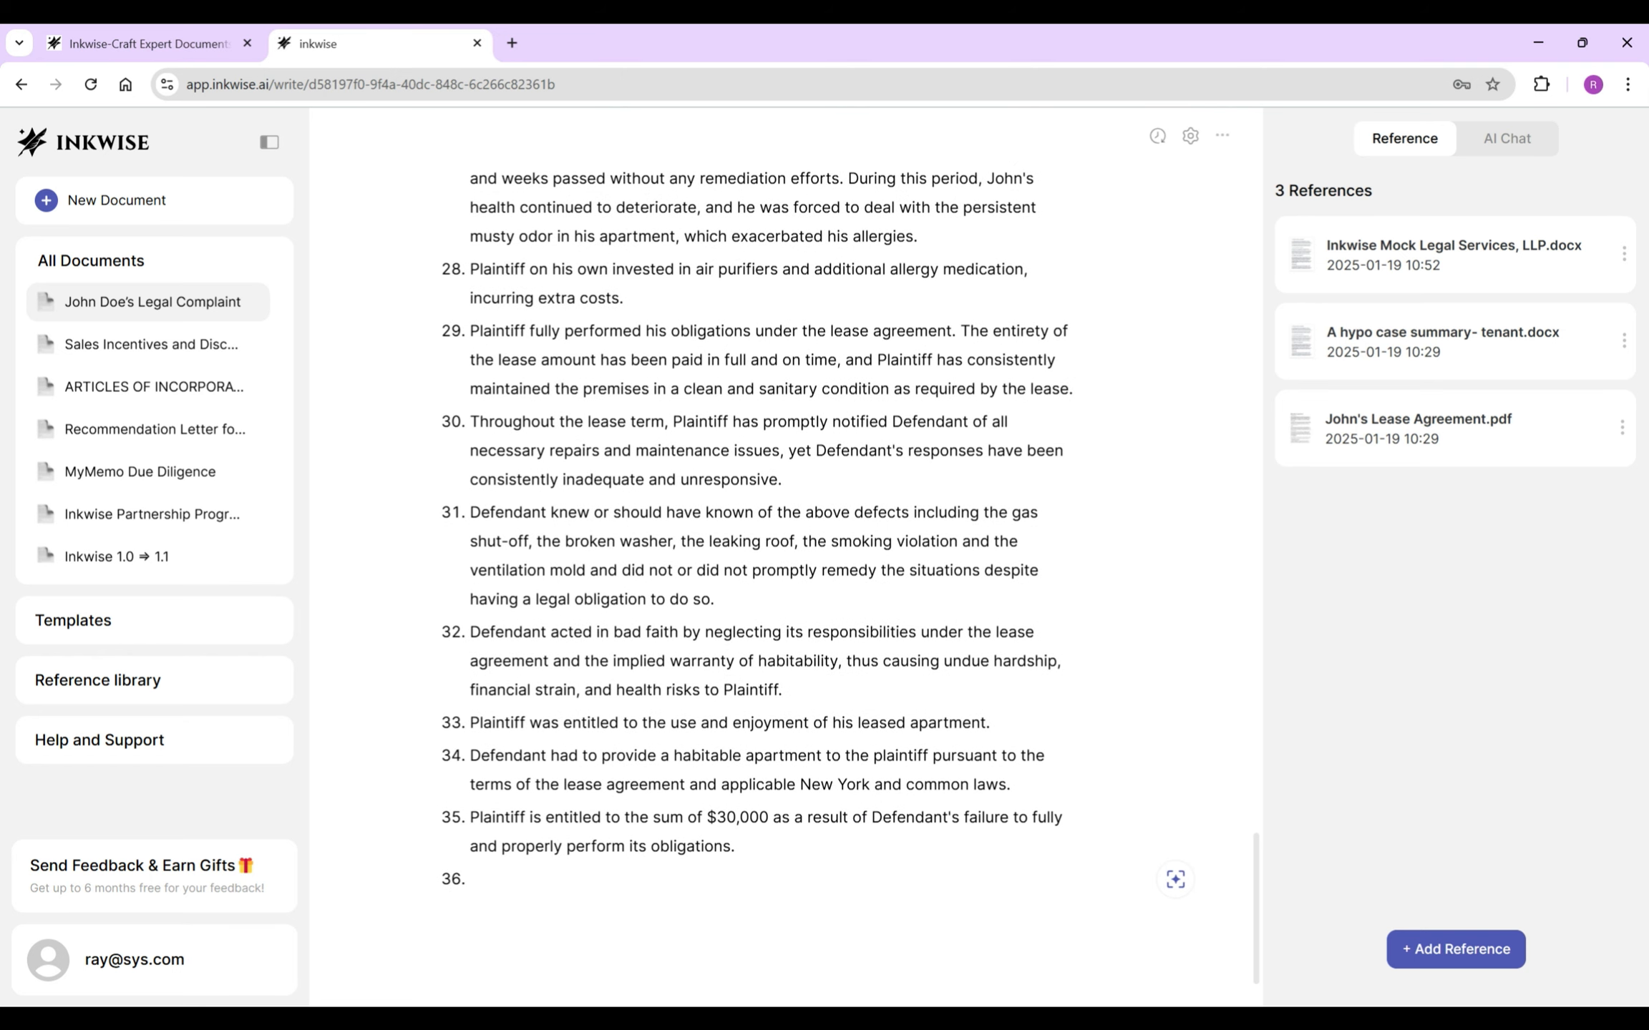
# - Write paragraph 36: Defendant's actions, including breach of contract, disrupted Plaintiff's use and occupancy of his apartment
pyautogui.write("As a direct and proximate cause of Defendant's acti")
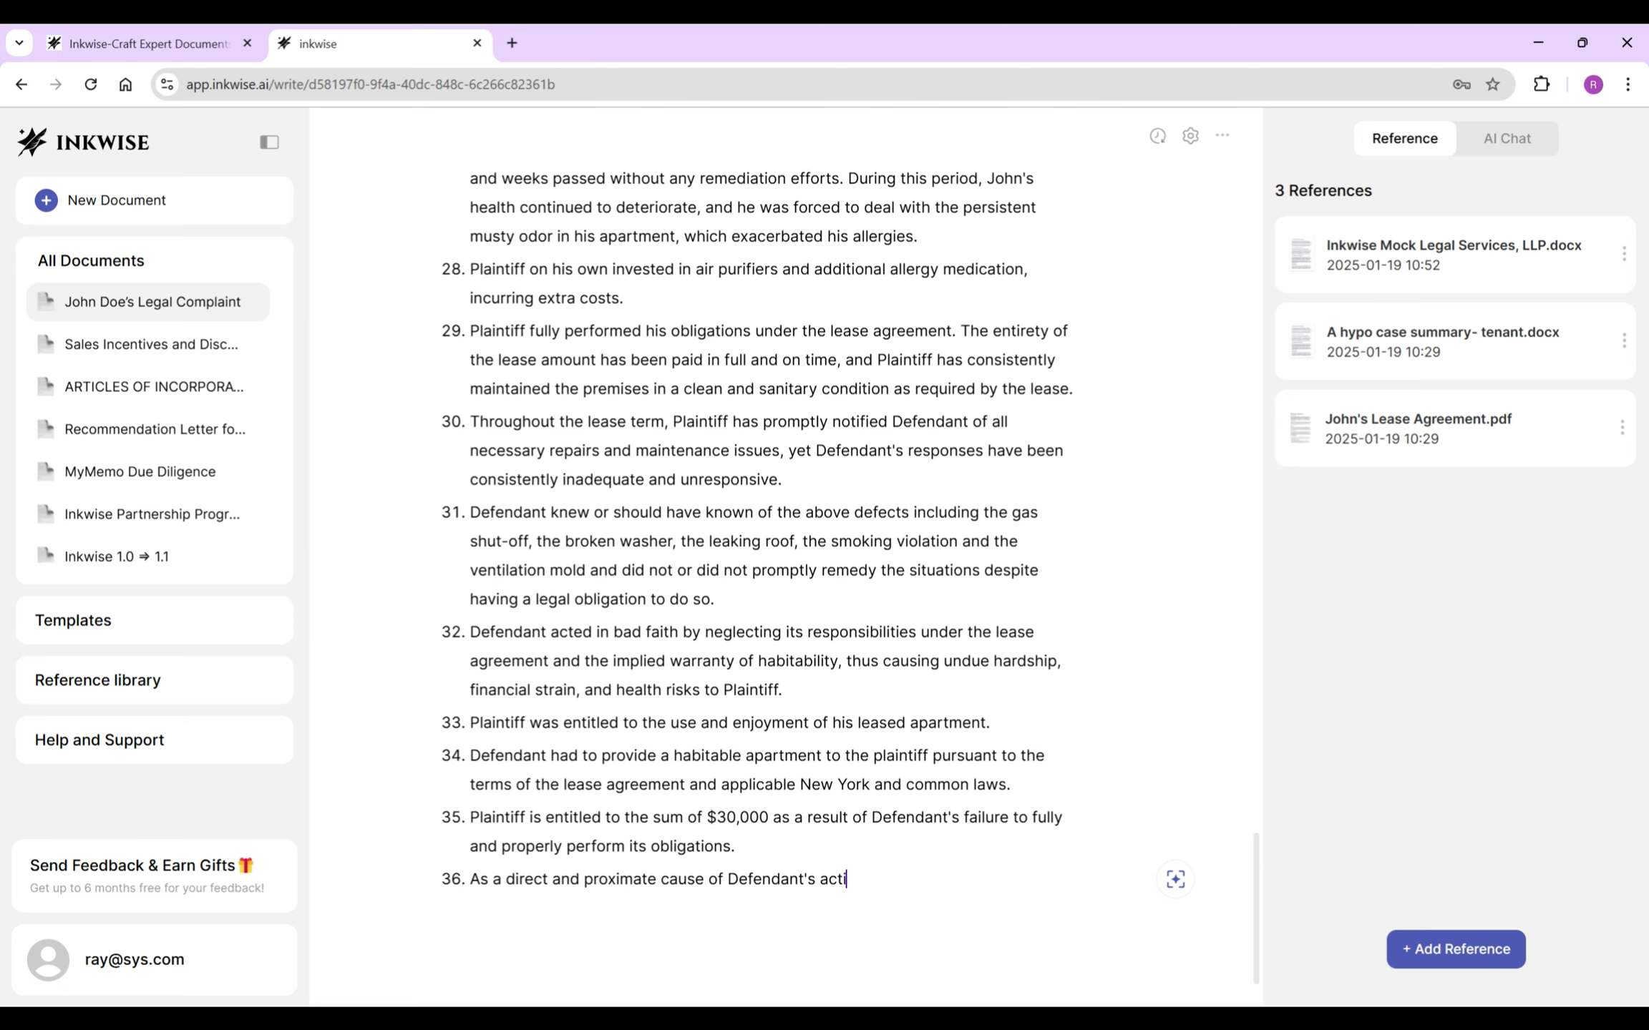
pyautogui.write('ons, including breach of contract')
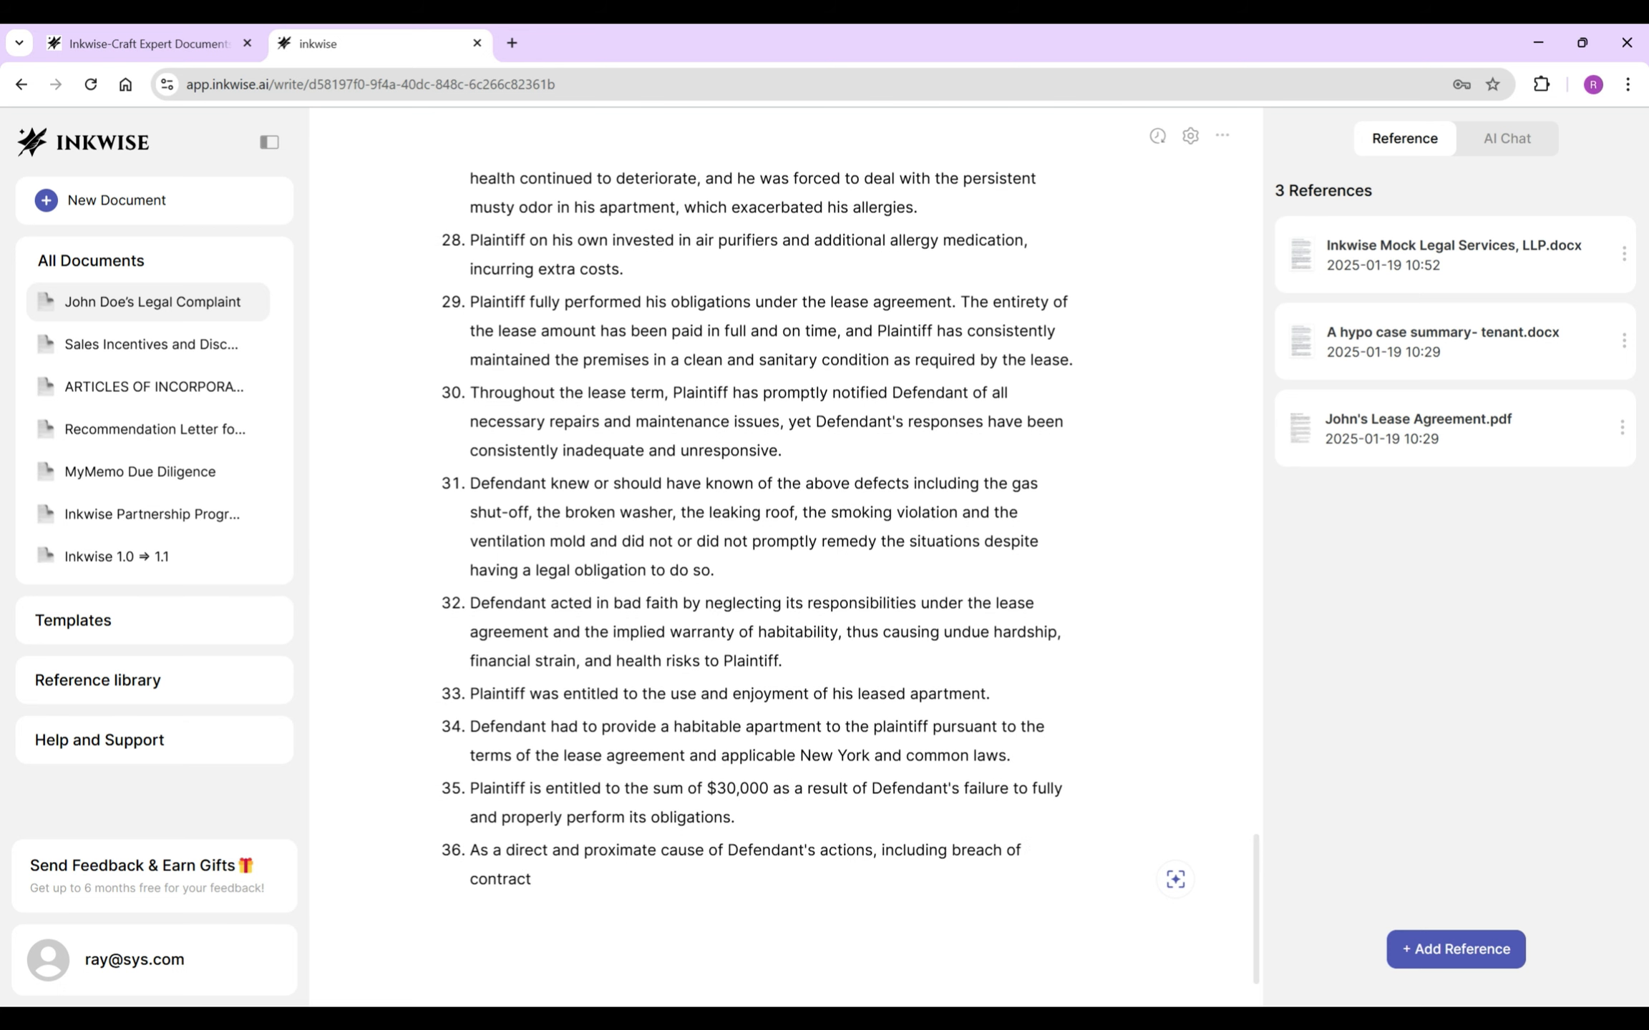
pyautogui.write(', the pl')
pyautogui.press('BackSpace')
pyautogui.press('BackSpace')
pyautogui.press('BackSpace')
pyautogui.press('BackSpace')
pyautogui.press('BackSpace')
pyautogui.press('BackSpace')
pyautogui.write("Plaintiff's use, enjoyment and occupancy of his apartment was interfered with and disrupted.")
# - Begin paragraph 37 on Defendant violating landlord-tenant laws 'including but not limited to common law,'
pyautogui.press('Return')
pyautogui.write('Upon information and belief, Defendant')
pyautogui.press('BackSpace')
pyautogui.write("'s acts and omission")
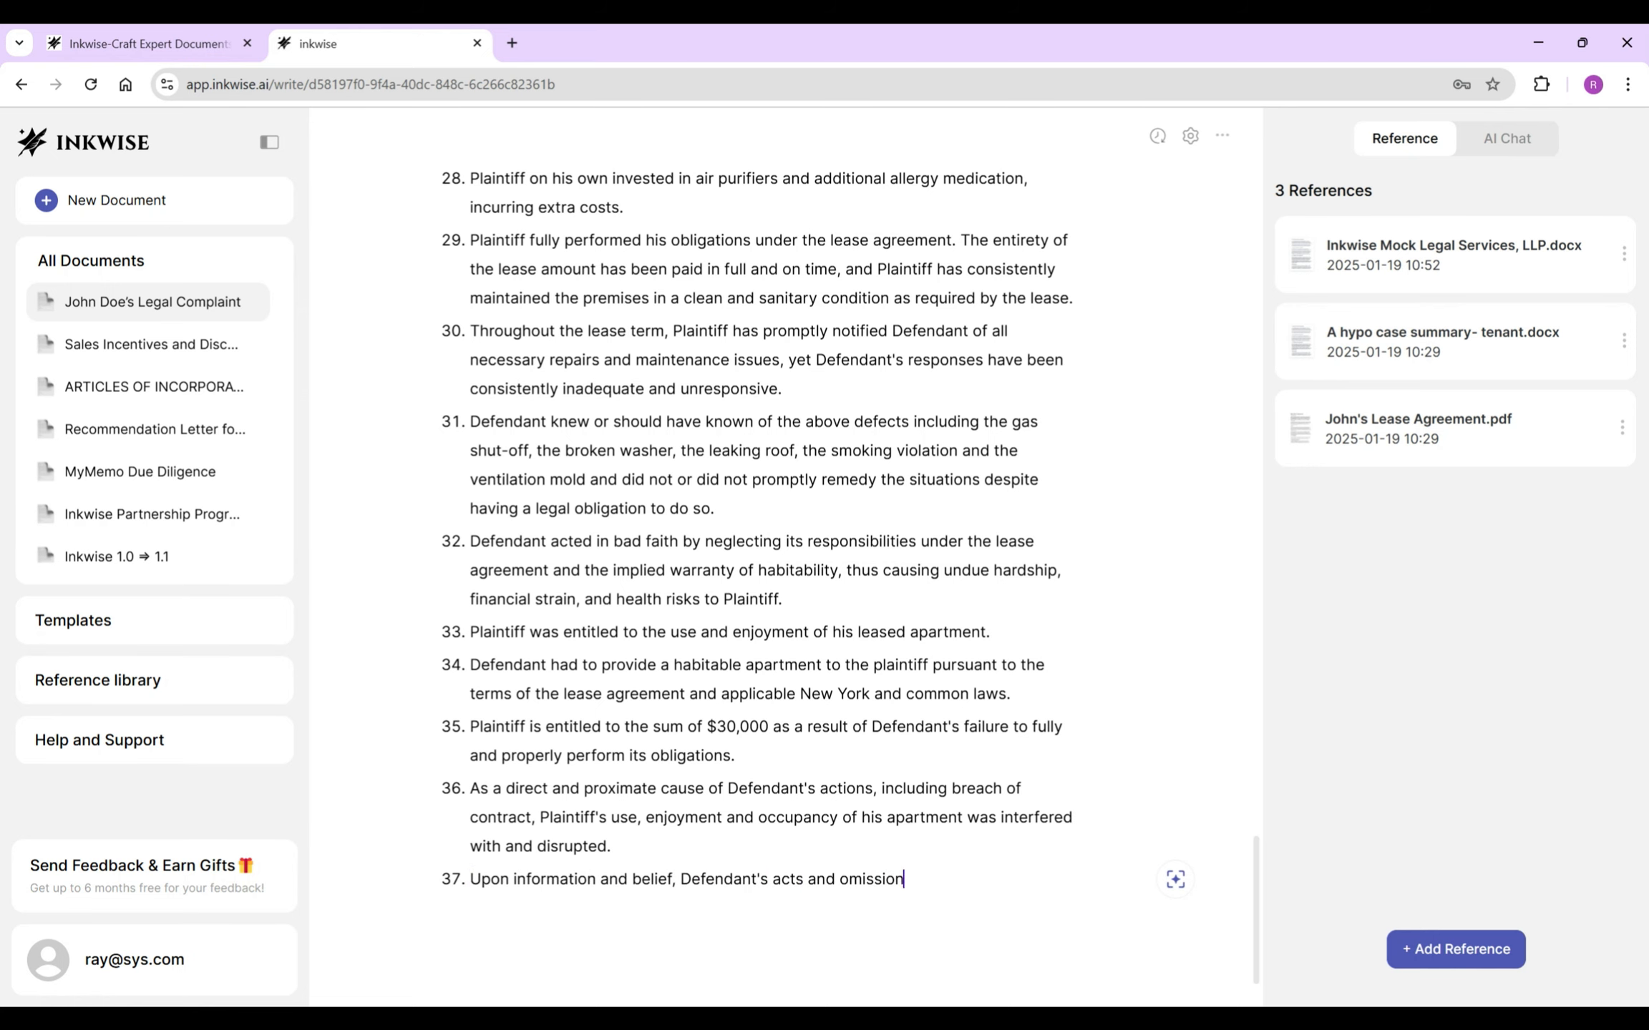
pyautogui.write('s have violated numerous laws governing the Conduc')
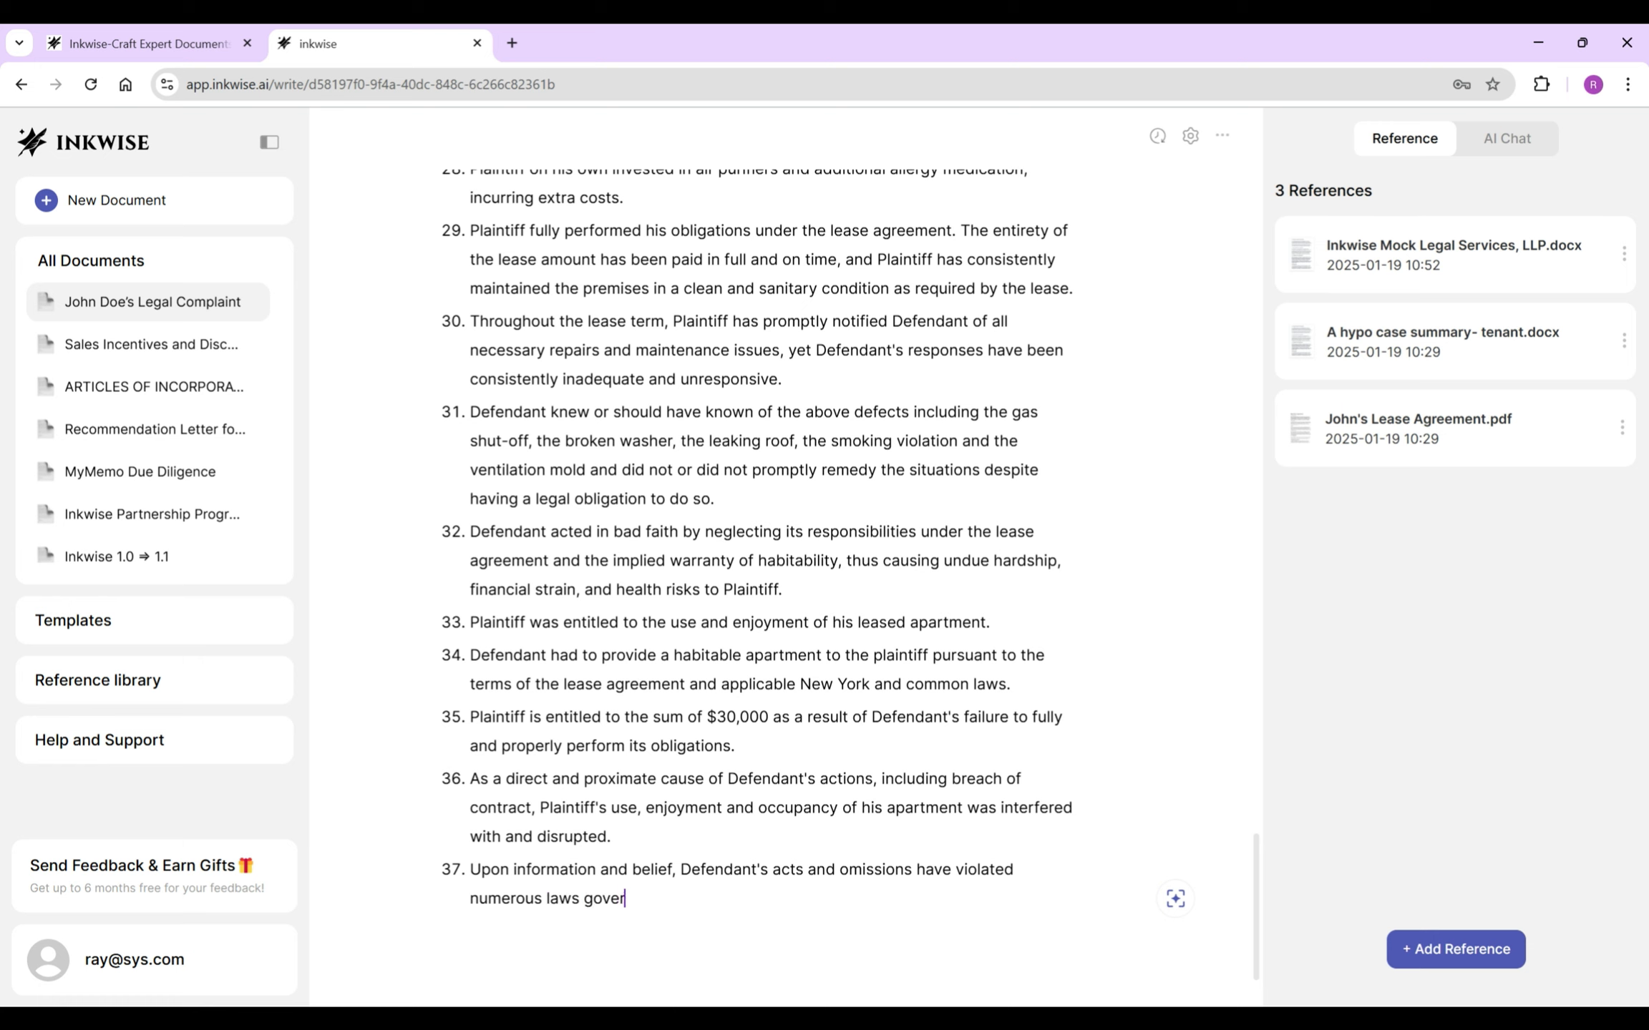
pyautogui.press('BackSpace')
pyautogui.press('BackSpace')
pyautogui.press('BackSpace')
pyautogui.press('BackSpace')
pyautogui.press('BackSpace')
pyautogui.press('BackSpace')
pyautogui.write('conduct of landlords and tenants, includin')
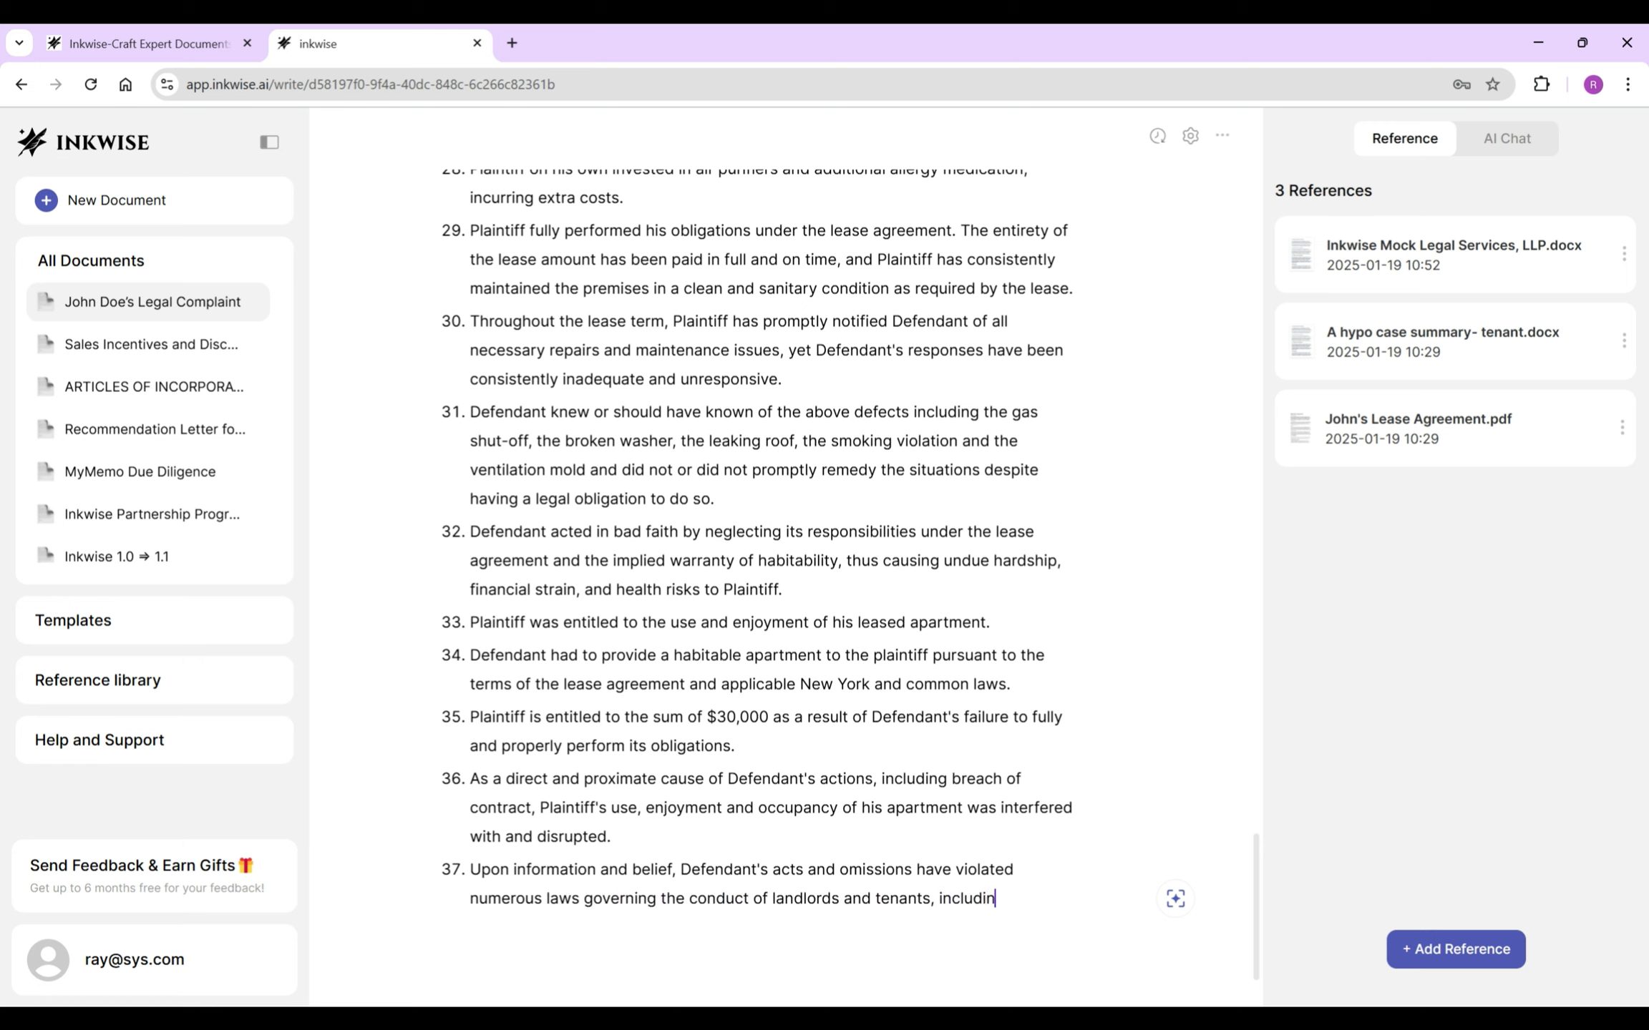
pyautogui.write('g but not limited to common law,')
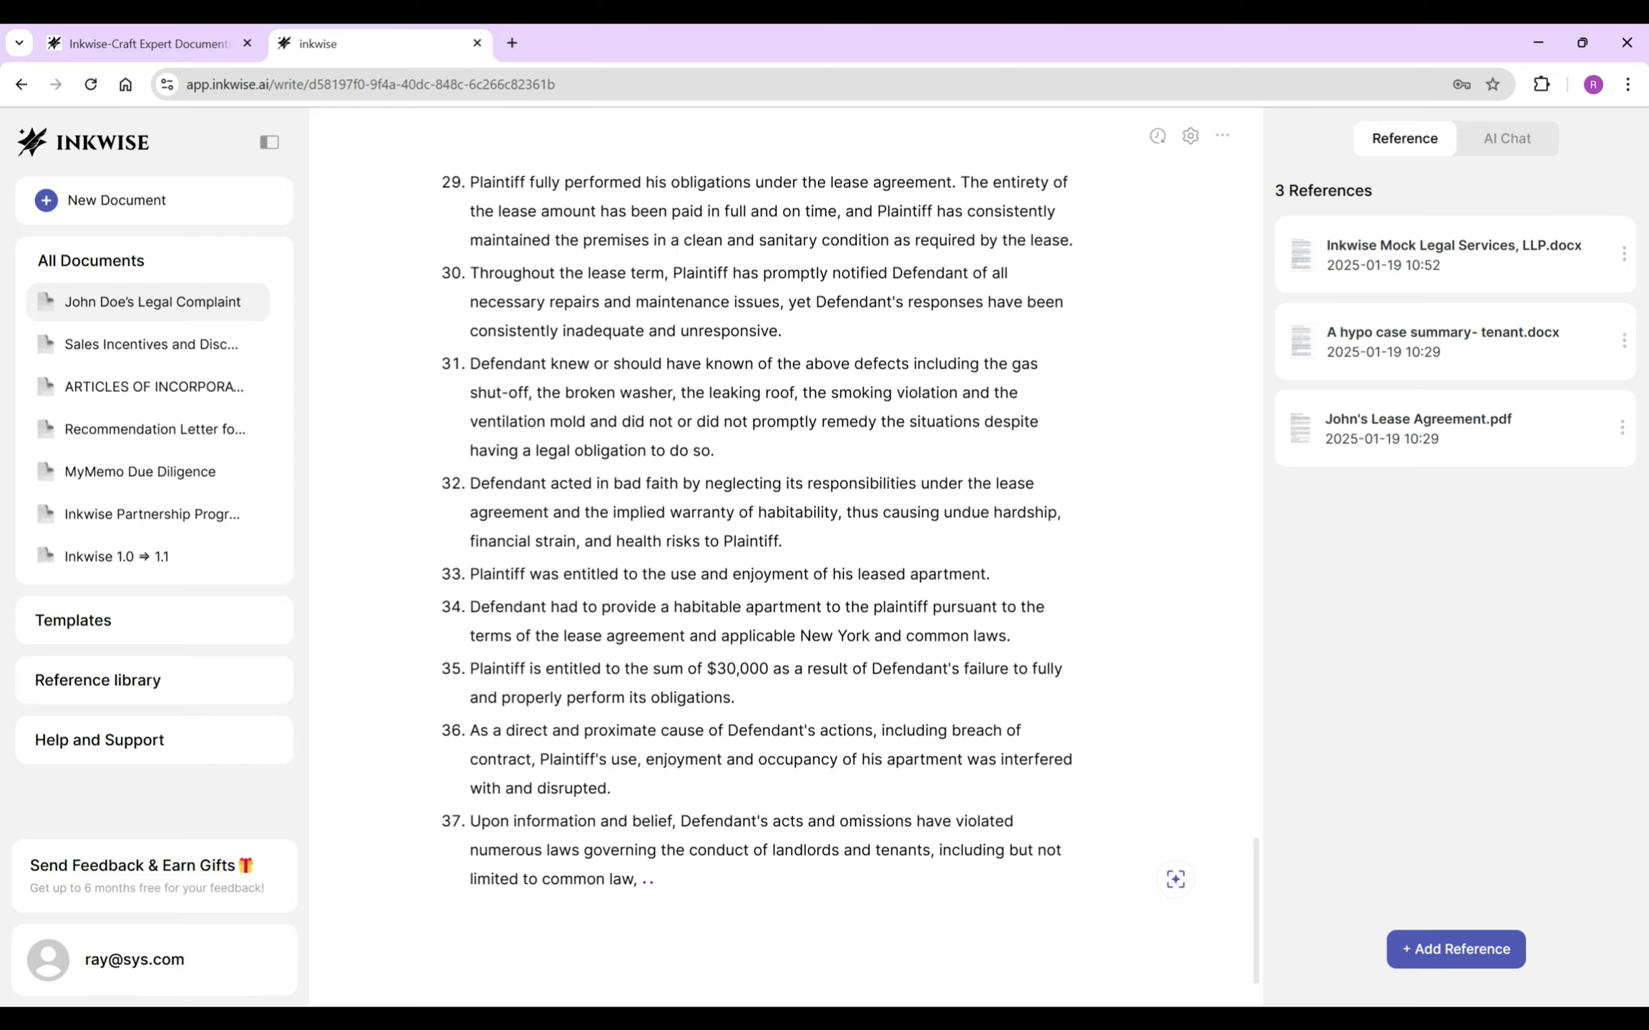
pyautogui.write('/@what are the typical laws governing th')
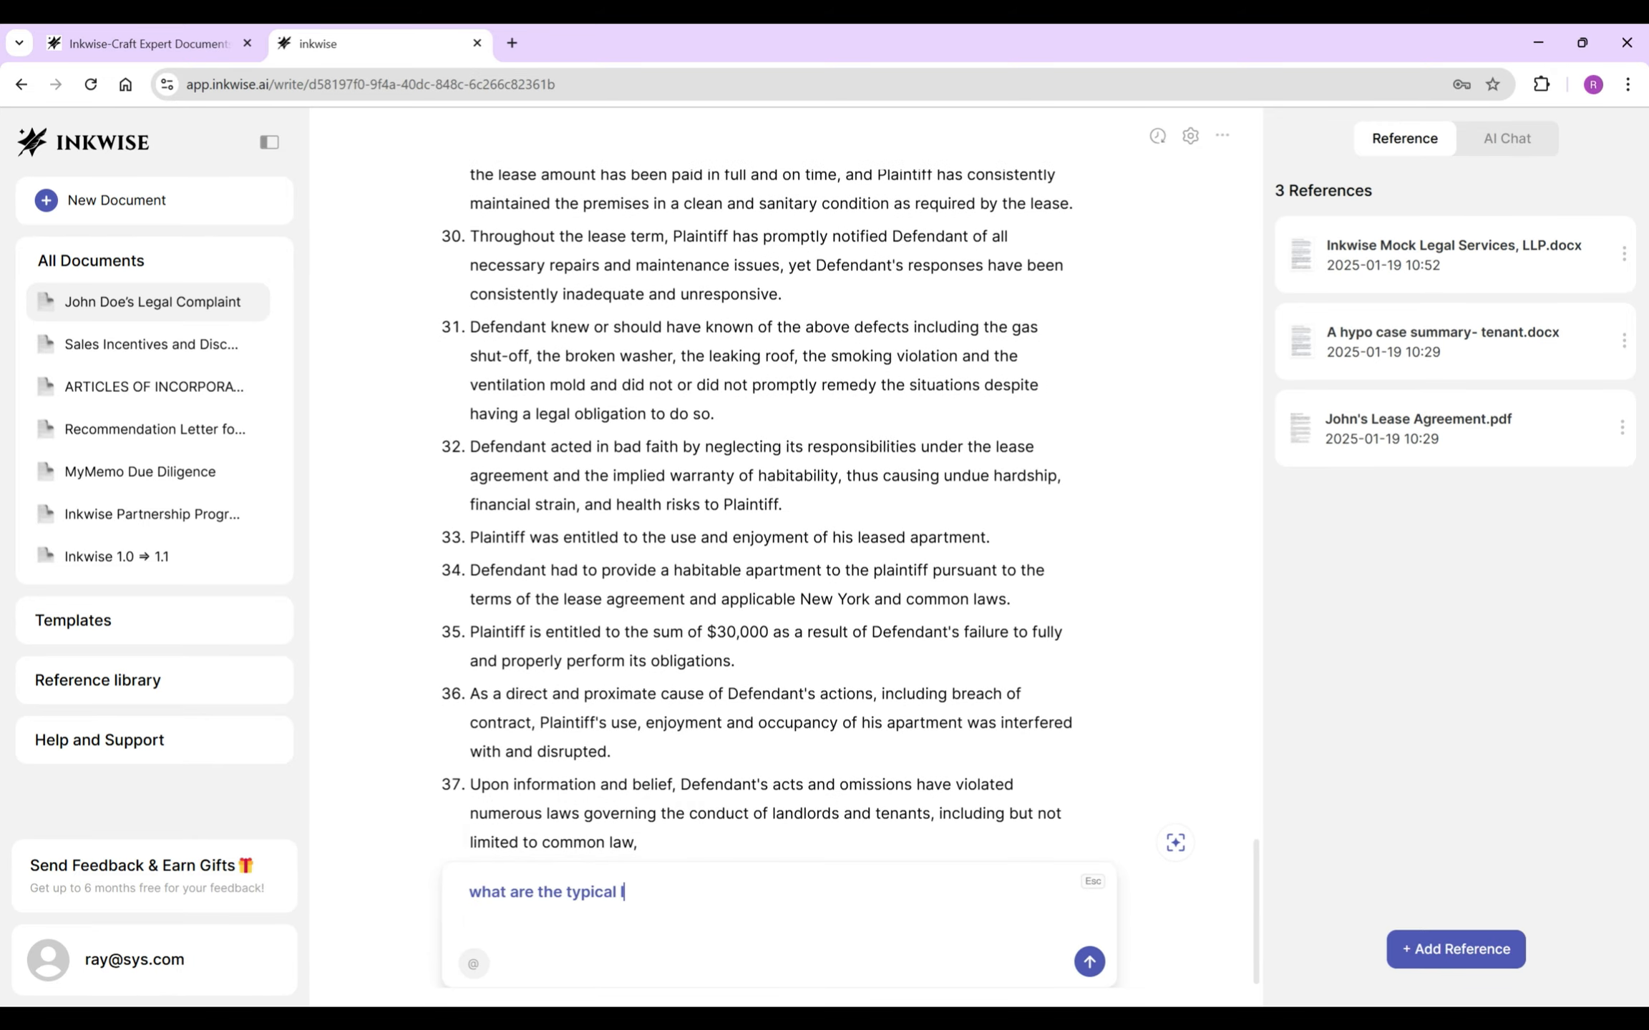
pyautogui.write('e New York landlords')
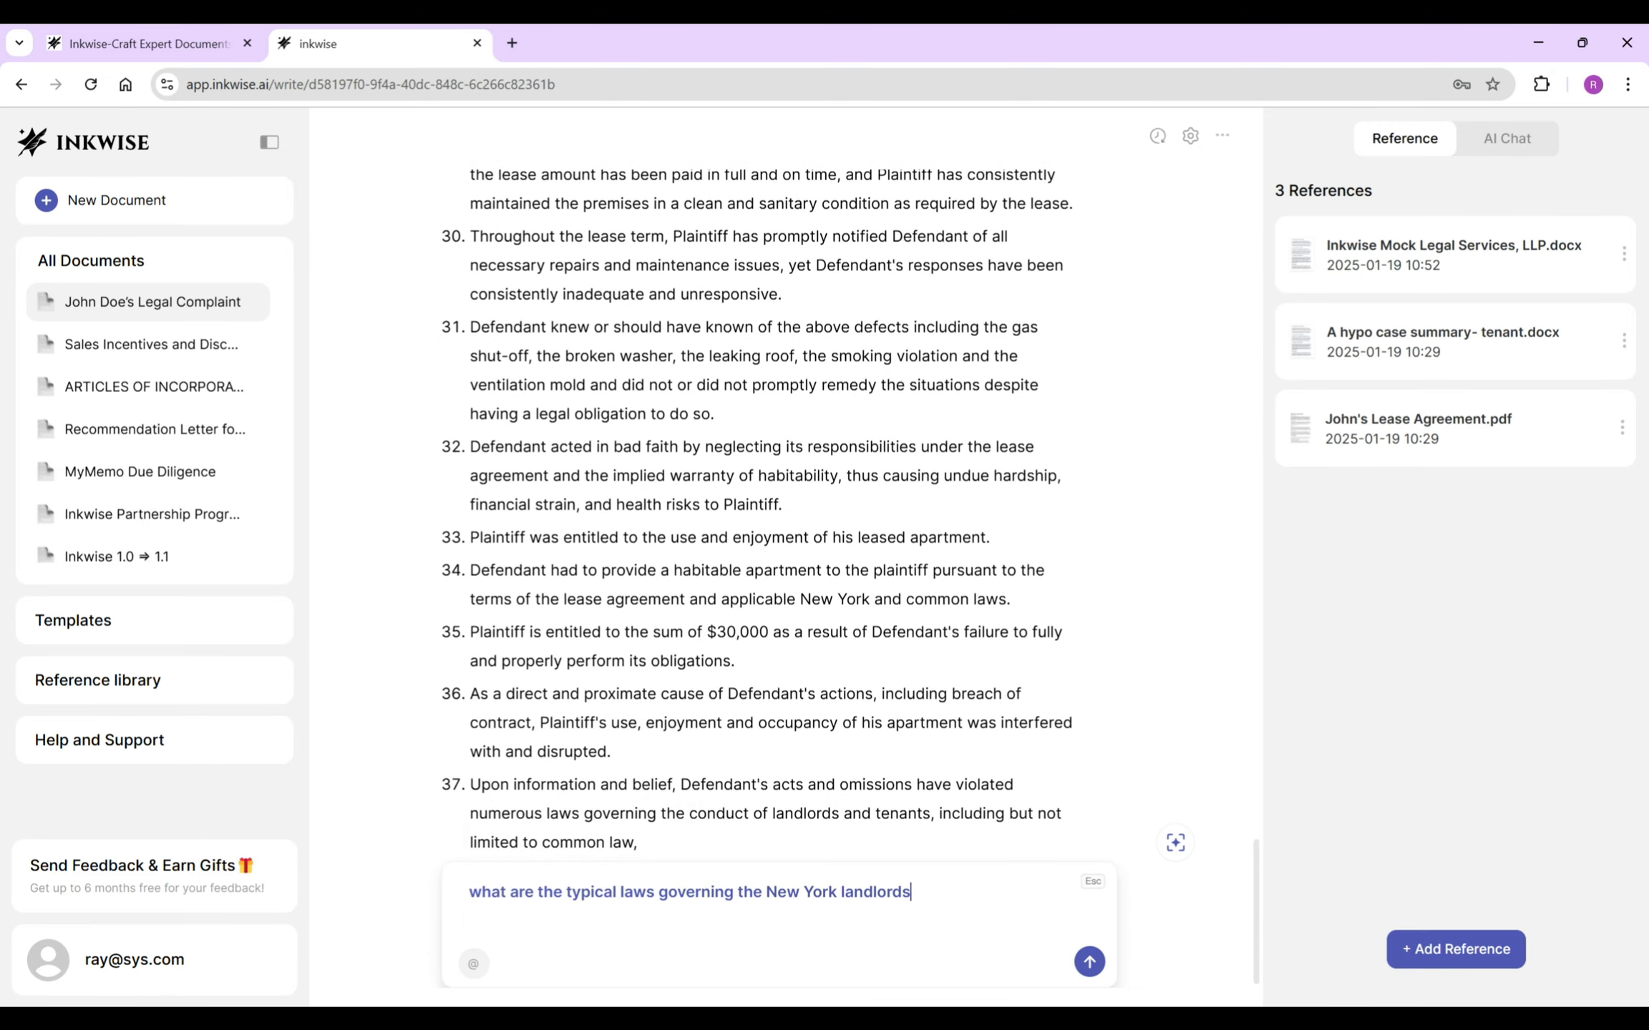
pyautogui.write(' and tenants relationships')
# - Ask the AI about New York landlord laws and insert 'New York State Real Property Law, the NYC Administrative Code and'
pyautogui.press('Return')
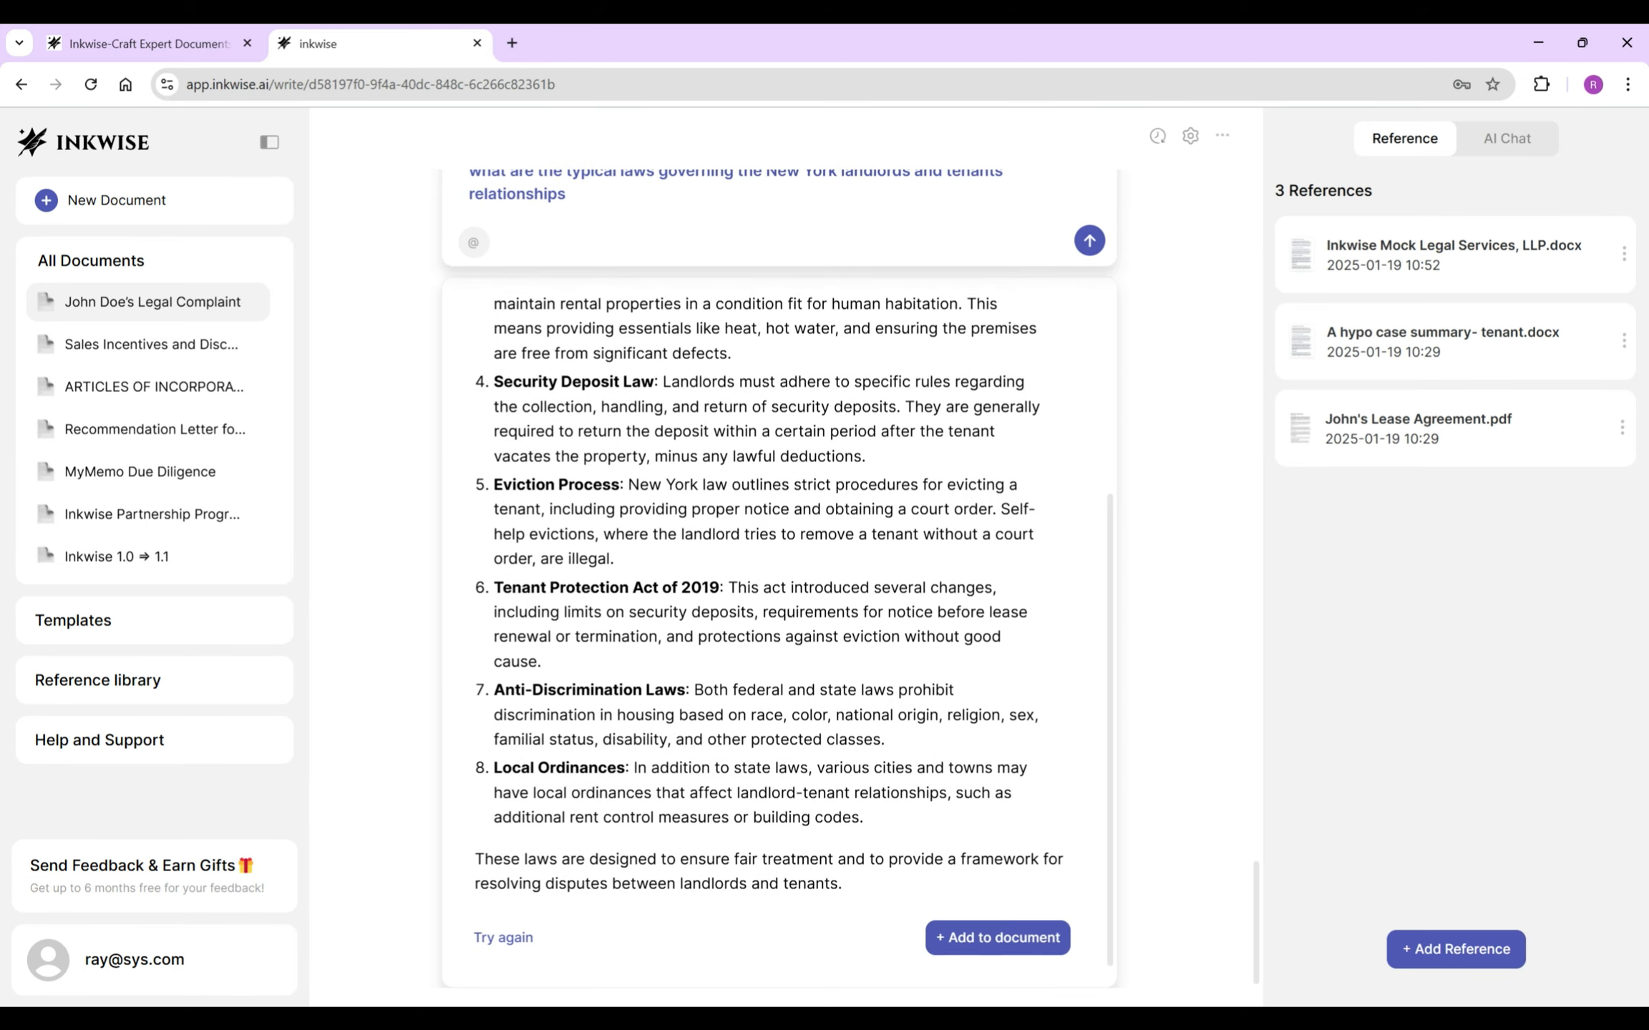
pyautogui.scroll(6, 779, 665)
pyautogui.moveTo(494, 494); pyautogui.dragTo(749, 494)
pyautogui.hotkey('ctrl', 'c')
pyautogui.scroll(5, 778, 494)
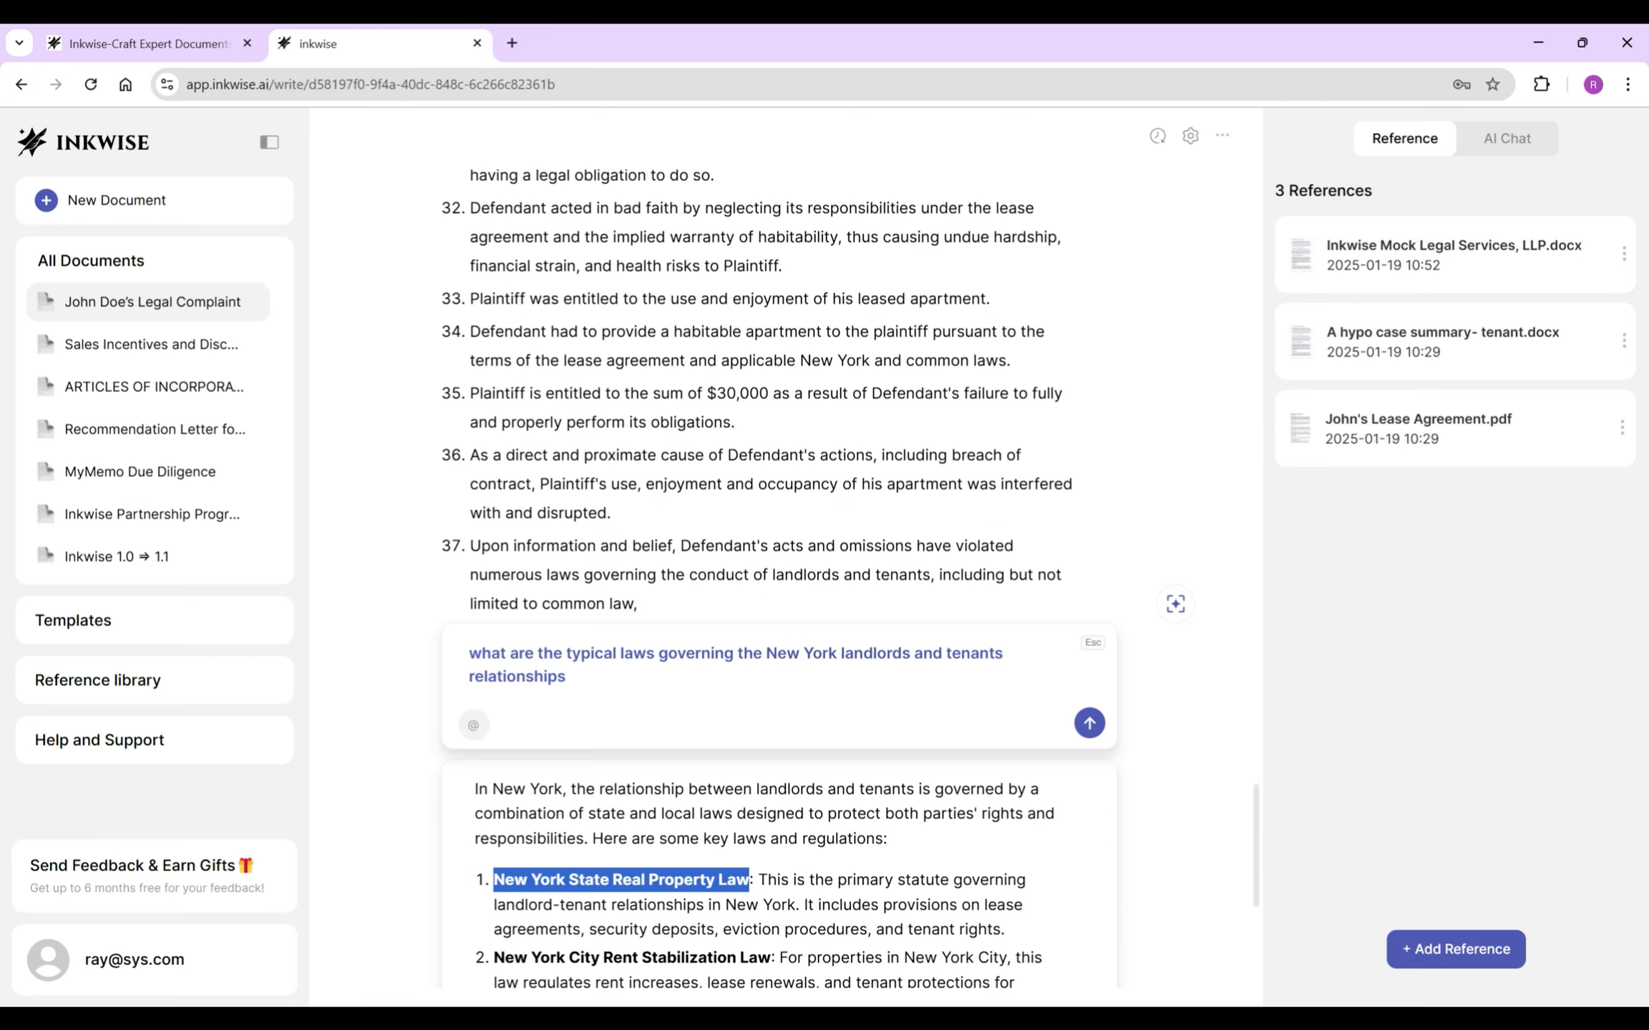
pyautogui.press('Escape')
pyautogui.hotkey('ctrl', 'v')
pyautogui.write('the NYC')
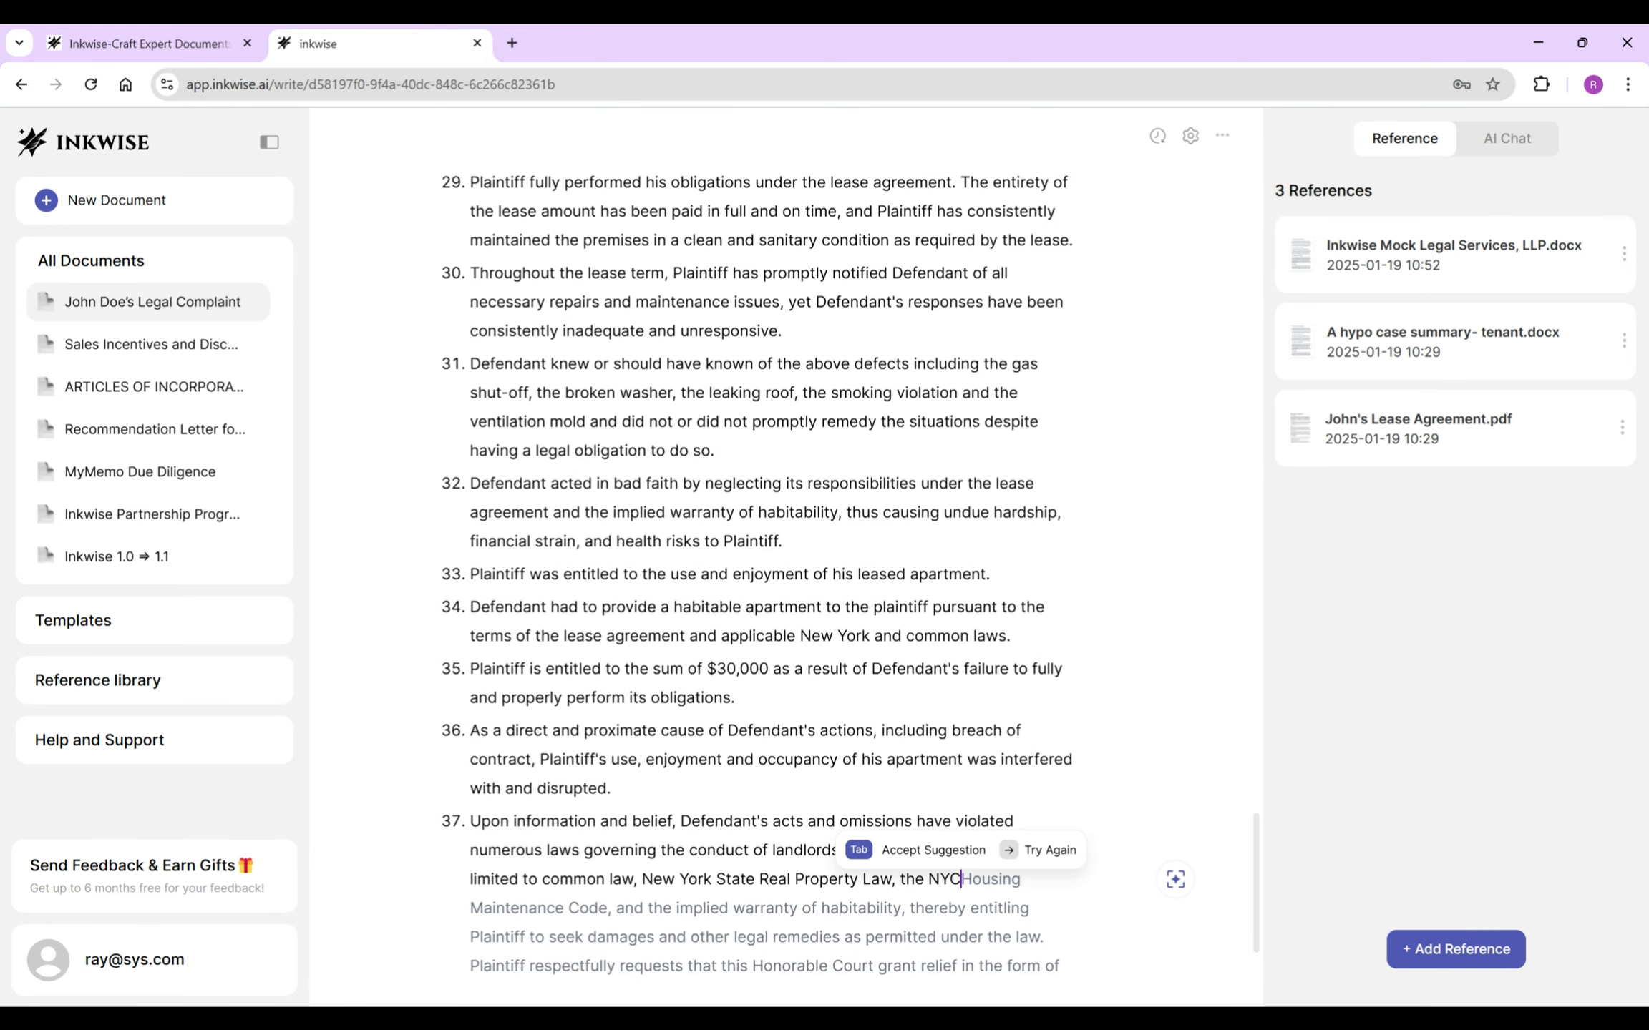
pyautogui.write(' Administrative Code and')
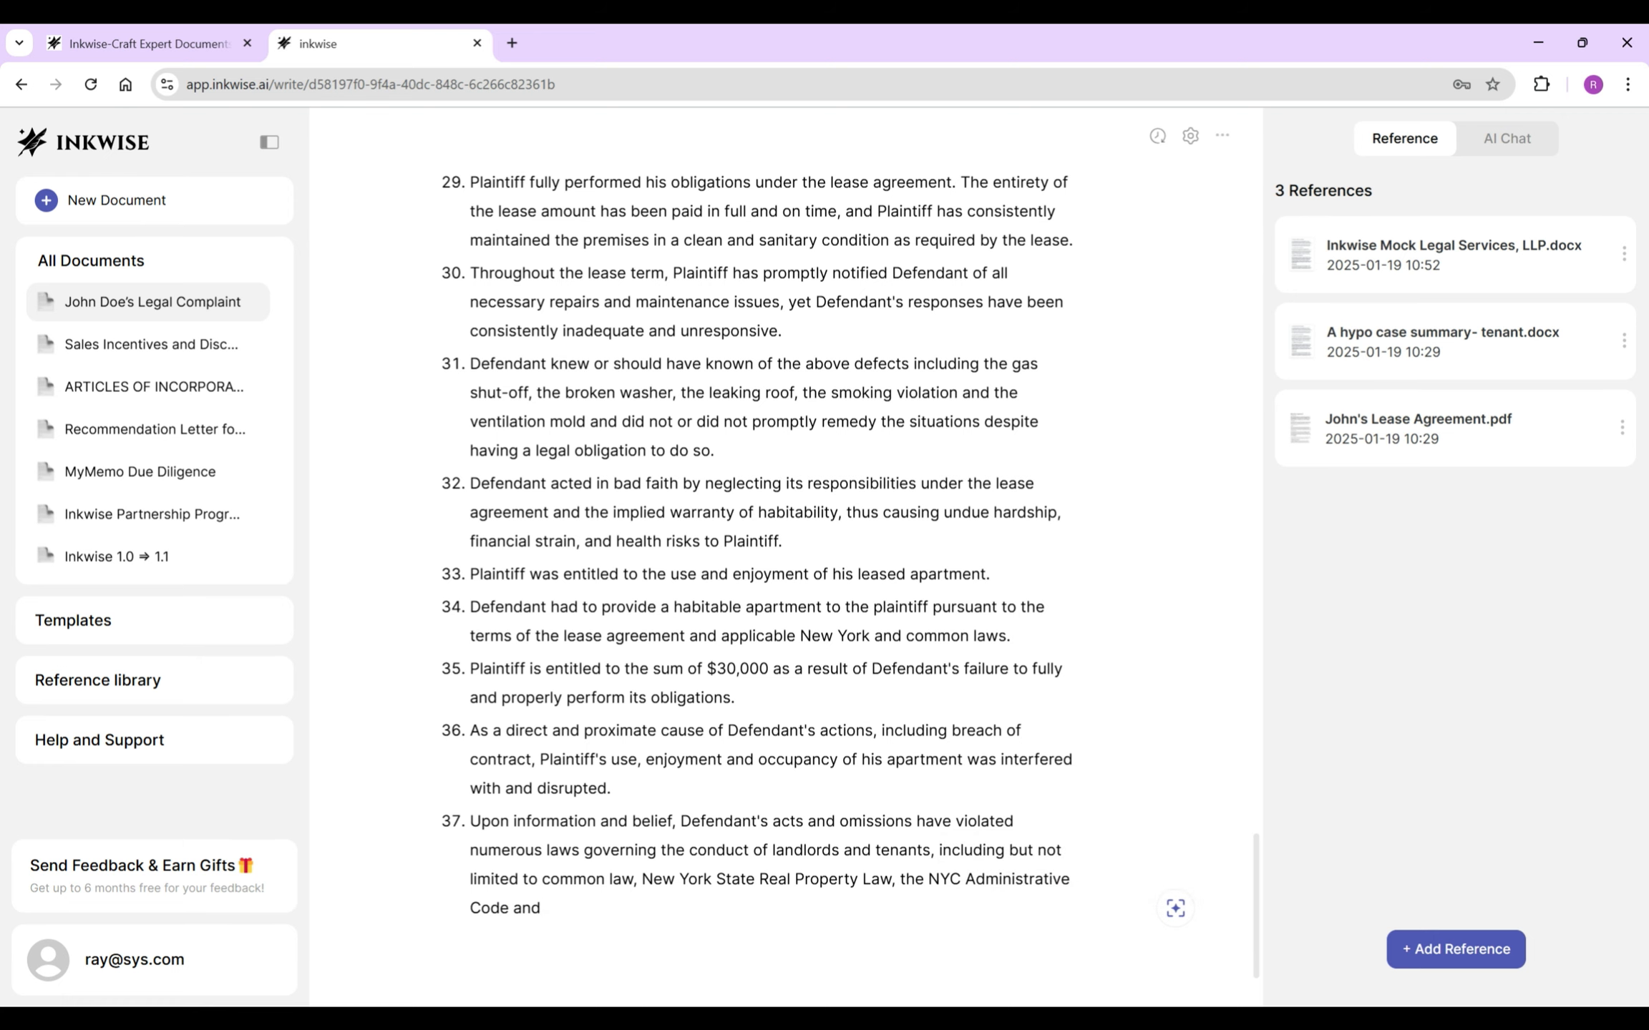
# - Accept the AI completion adding the Multiple Dwelling Law, deleting its extra Therefore sentences and inserting 'the'
pyautogui.scroll(-1, 785, 558)
pyautogui.press('Tab')
pyautogui.moveTo(852, 879); pyautogui.dragTo(556, 880)
pyautogui.press('BackSpace')
pyautogui.click(642, 850)
pyautogui.write('the')
pyautogui.click(960, 879)
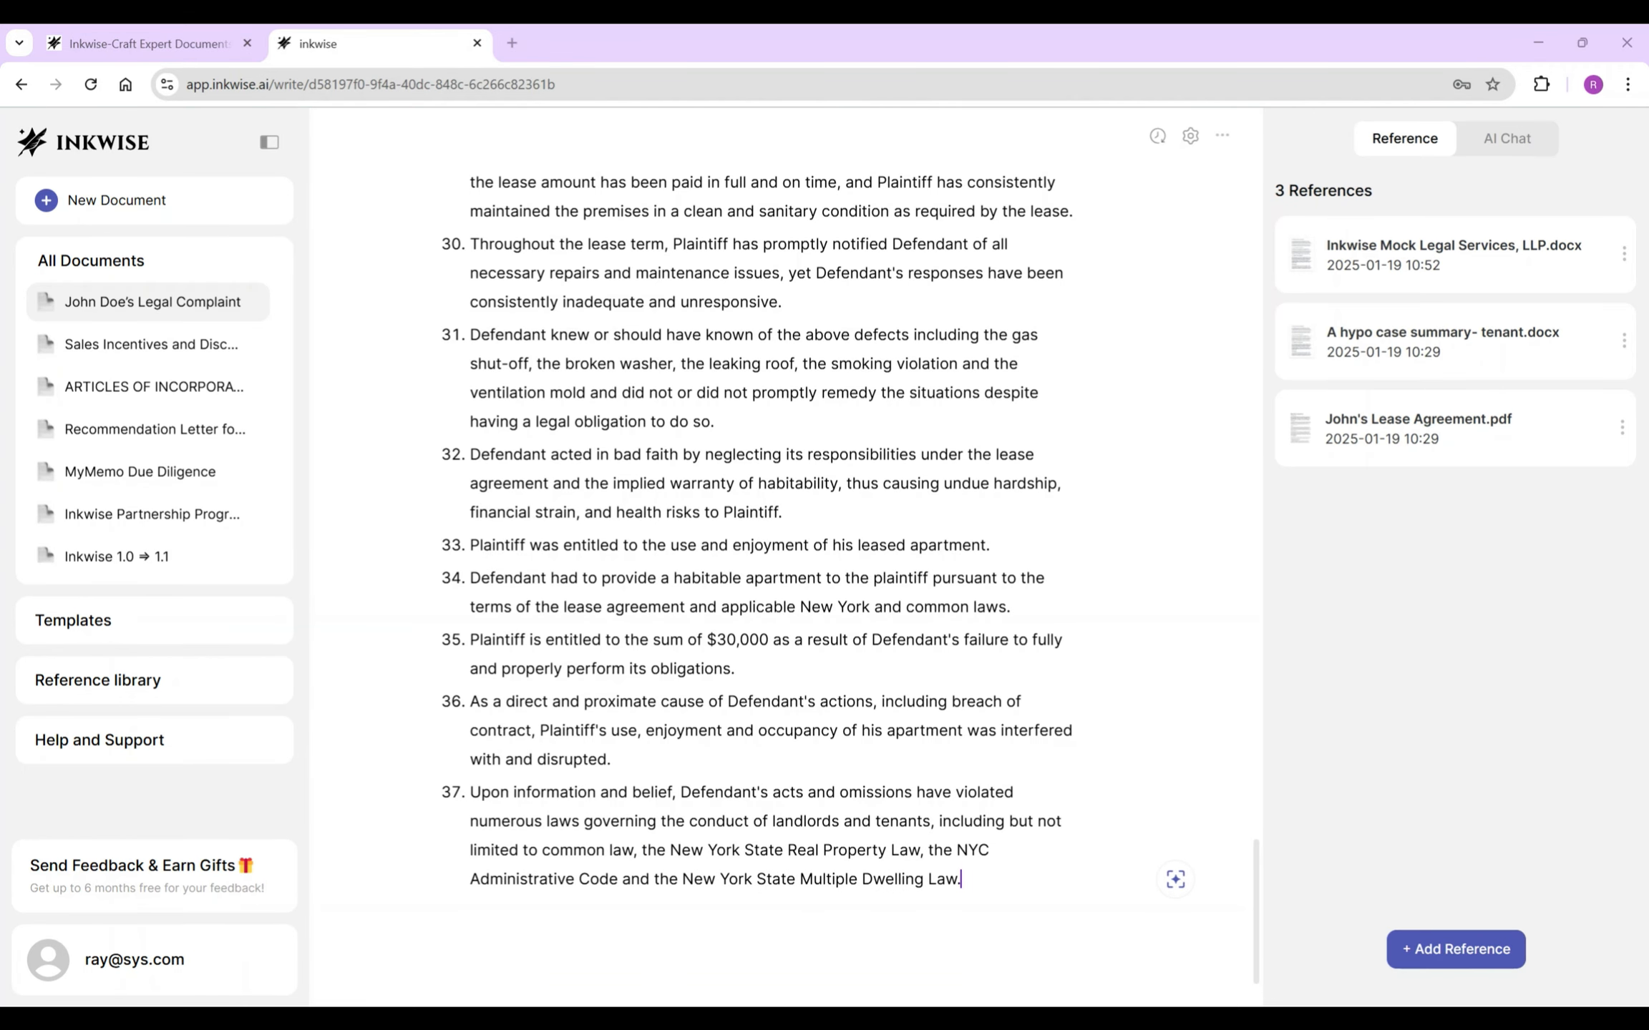
# - Copy the First Cause of Action heading and subtitle and paste them after paragraph 37
pyautogui.scroll(20, 851, 579)
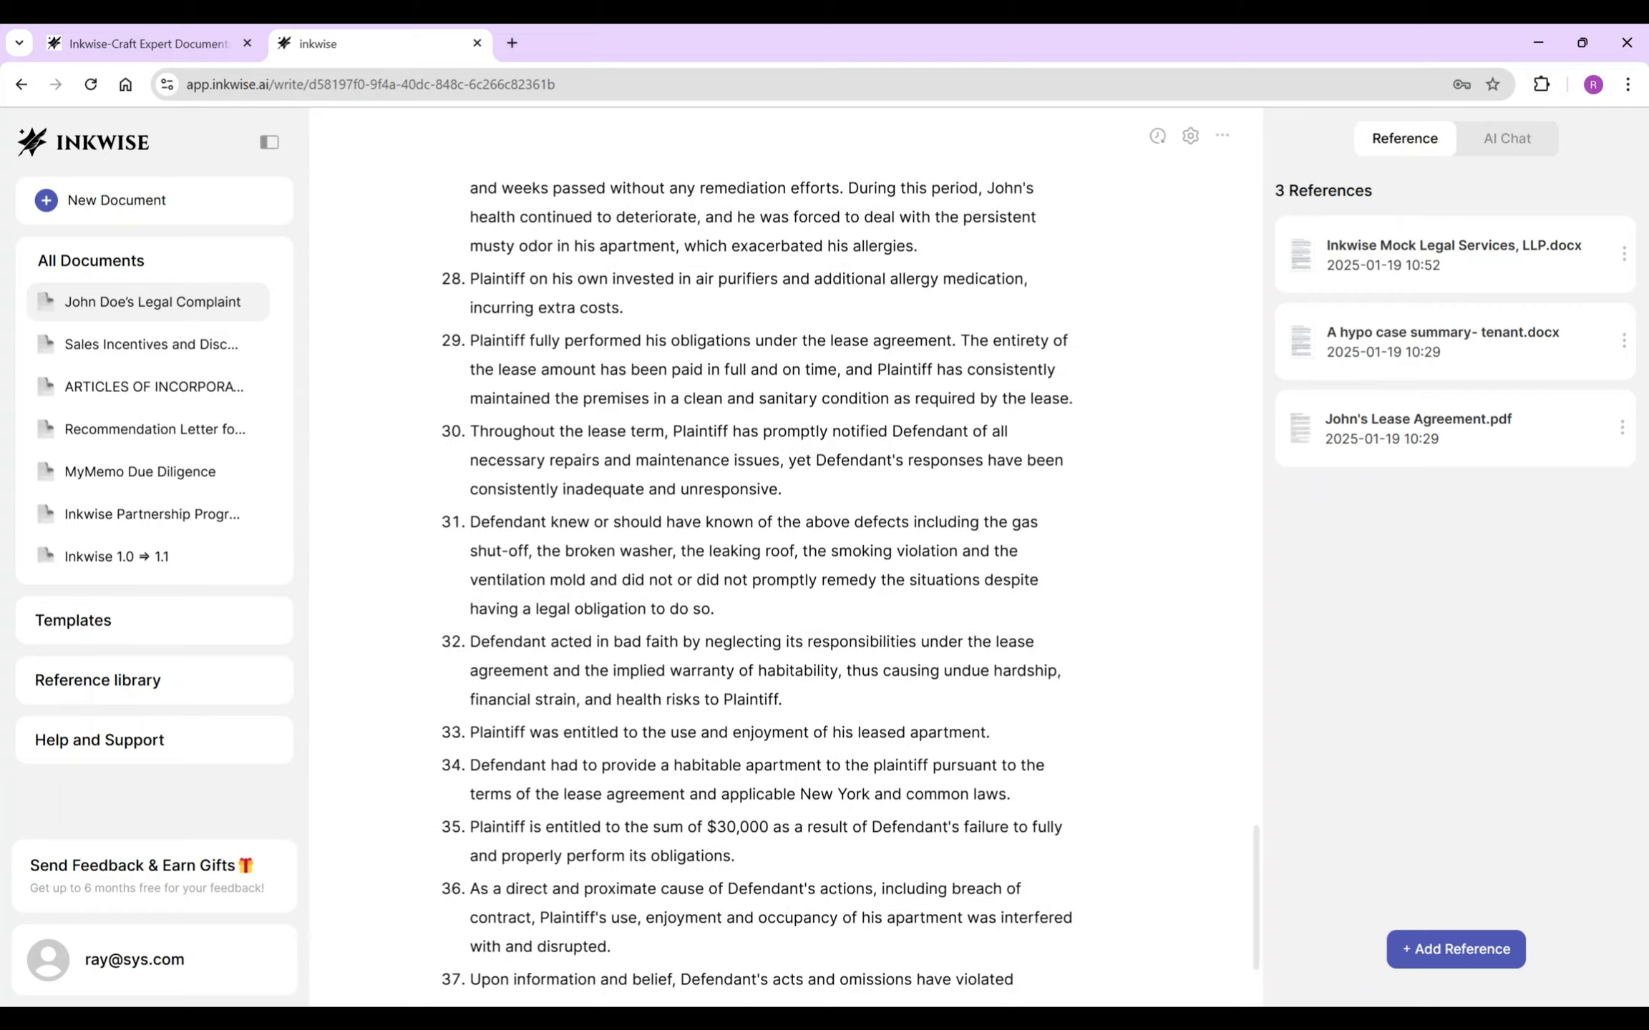
pyautogui.scroll(10, 852, 578)
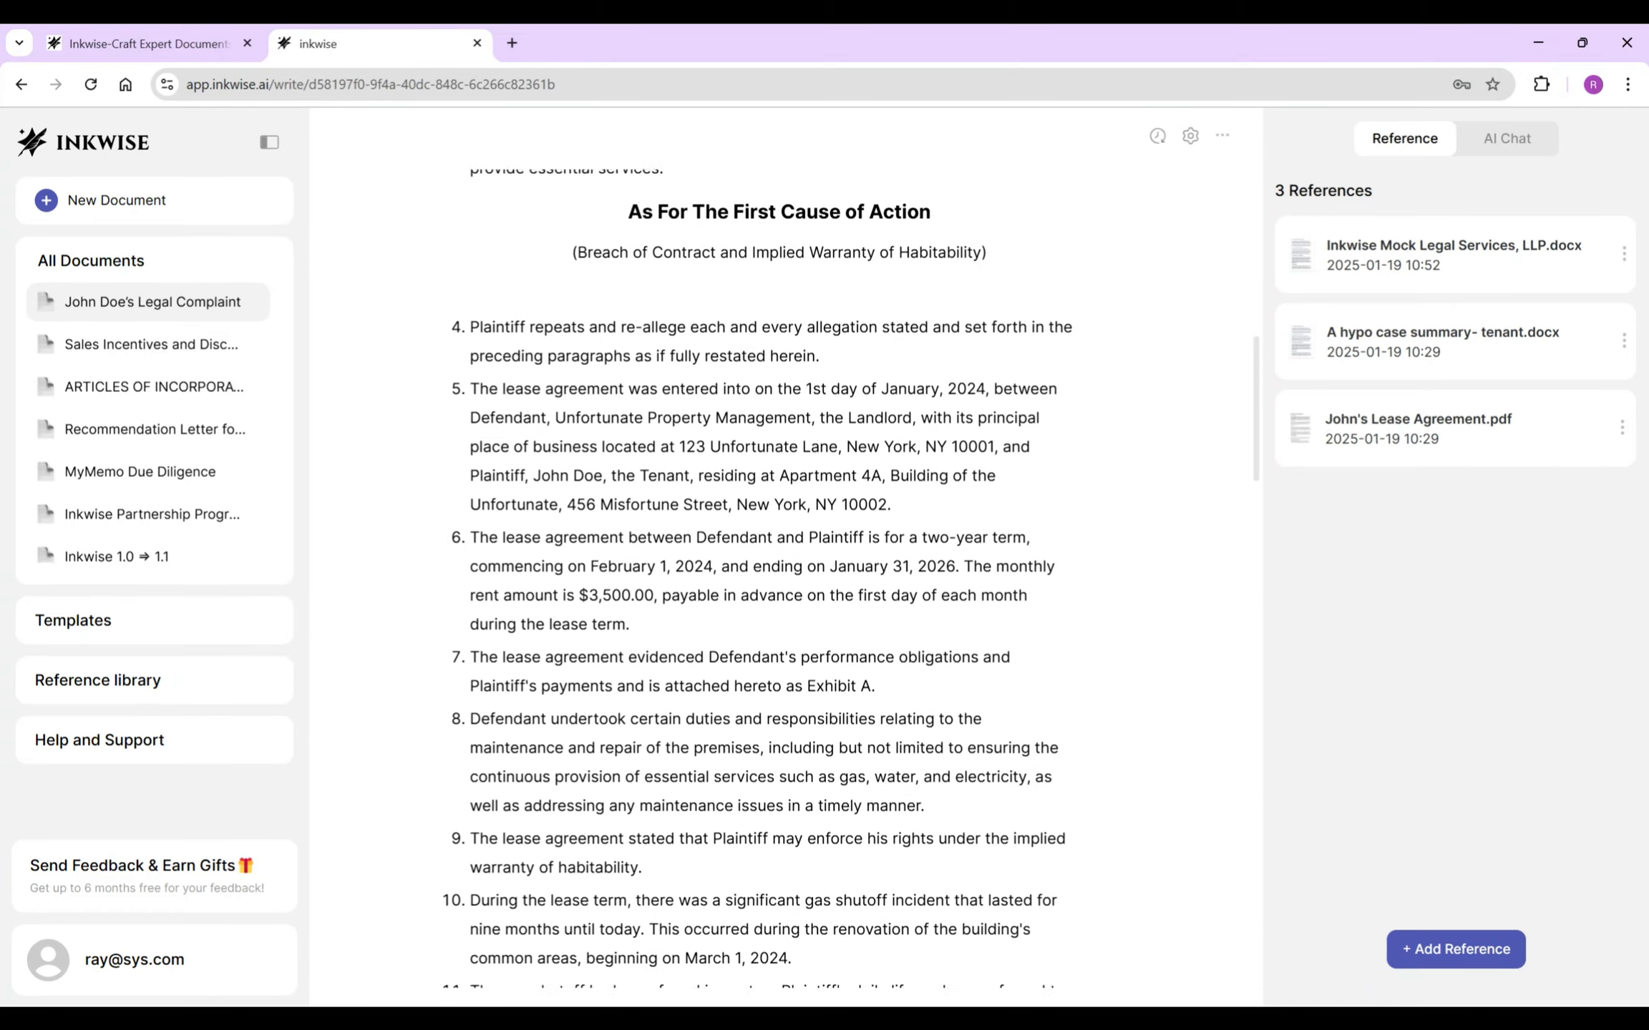
pyautogui.moveTo(627, 501); pyautogui.dragTo(988, 542)
pyautogui.hotkey('ctrl', 'c')
pyautogui.scroll(-20, 852, 578)
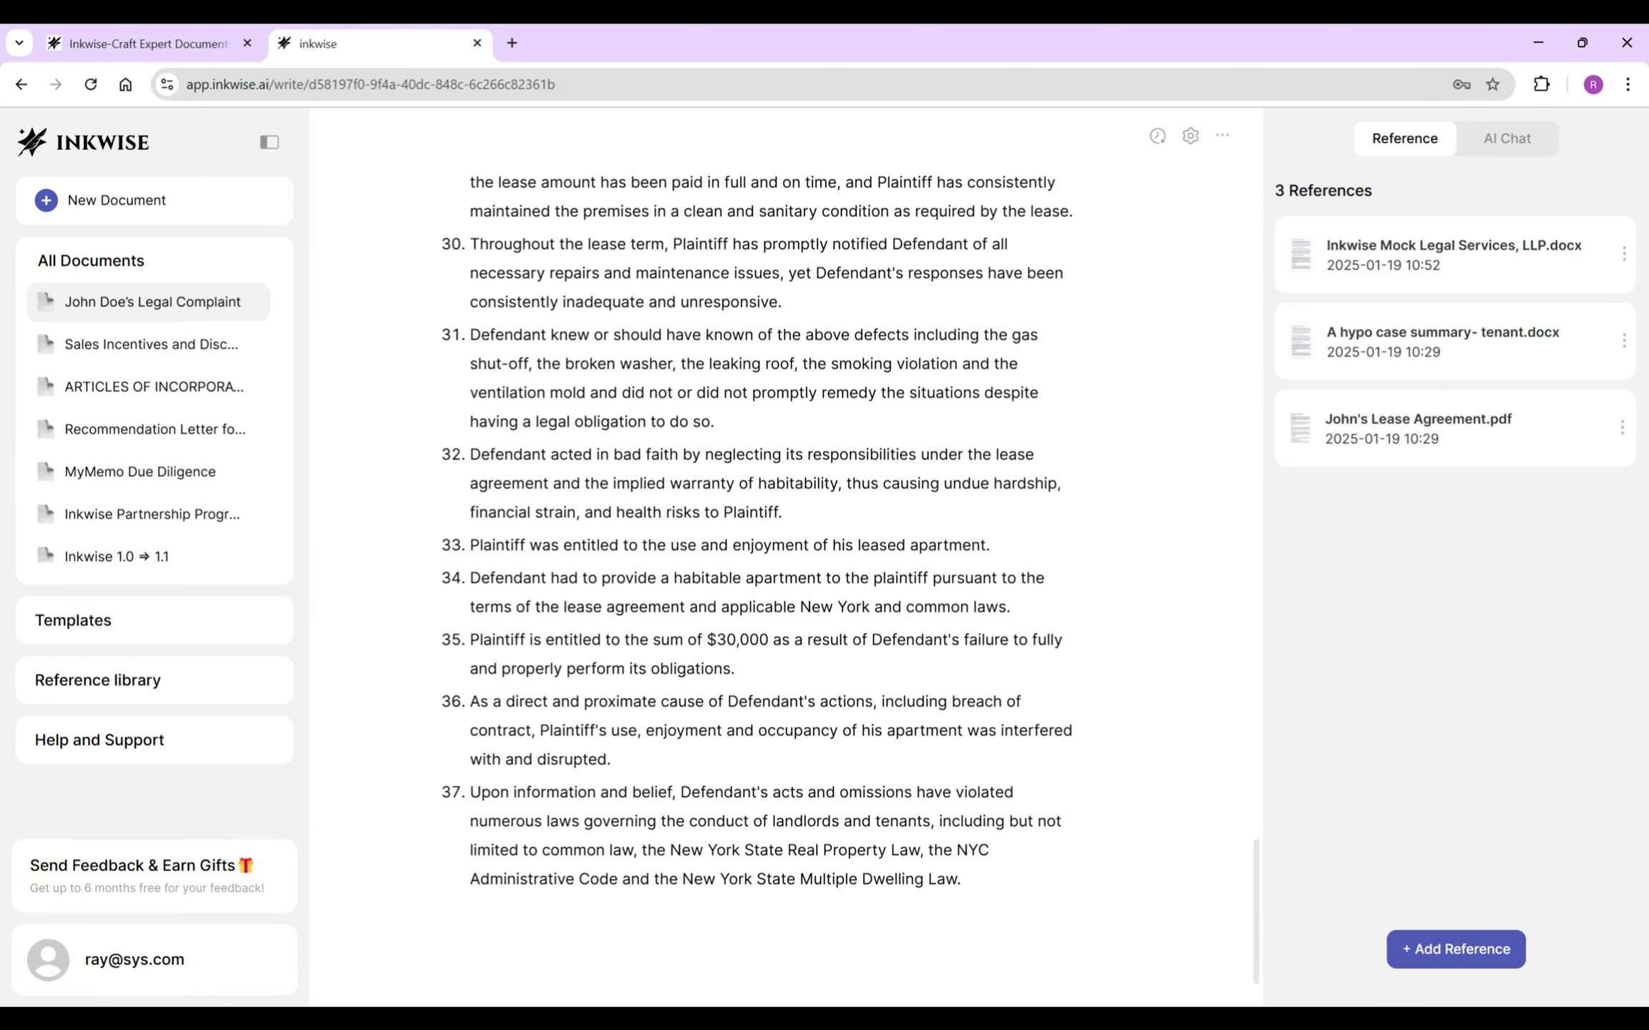
pyautogui.press('Return')
pyautogui.hotkey('ctrl', 'v')
pyautogui.scroll(-3, 785, 578)
# - Change the pasted heading to 'Second Cause of Action' with the subtitle '(Negligence)'
pyautogui.click(471, 703)
pyautogui.press('BackSpace')
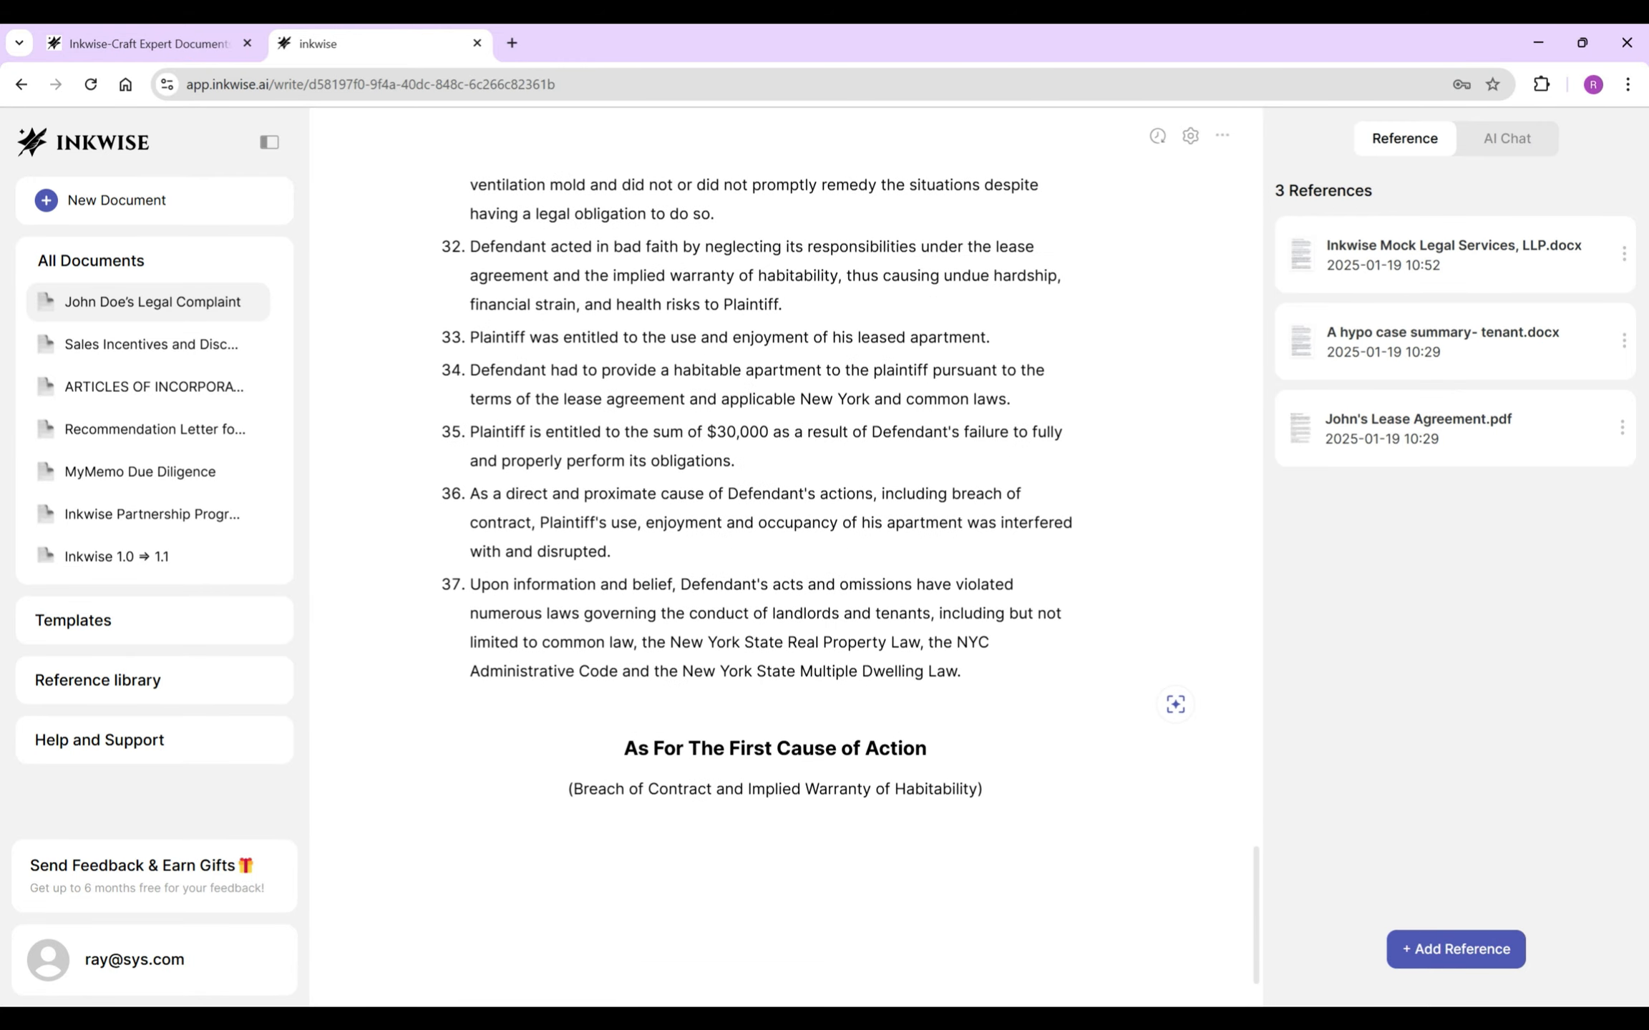
pyautogui.doubleClick(749, 747)
pyautogui.write('Second')
pyautogui.moveTo(573, 789); pyautogui.dragTo(977, 788)
pyautogui.write('nce')
pyautogui.click(469, 850)
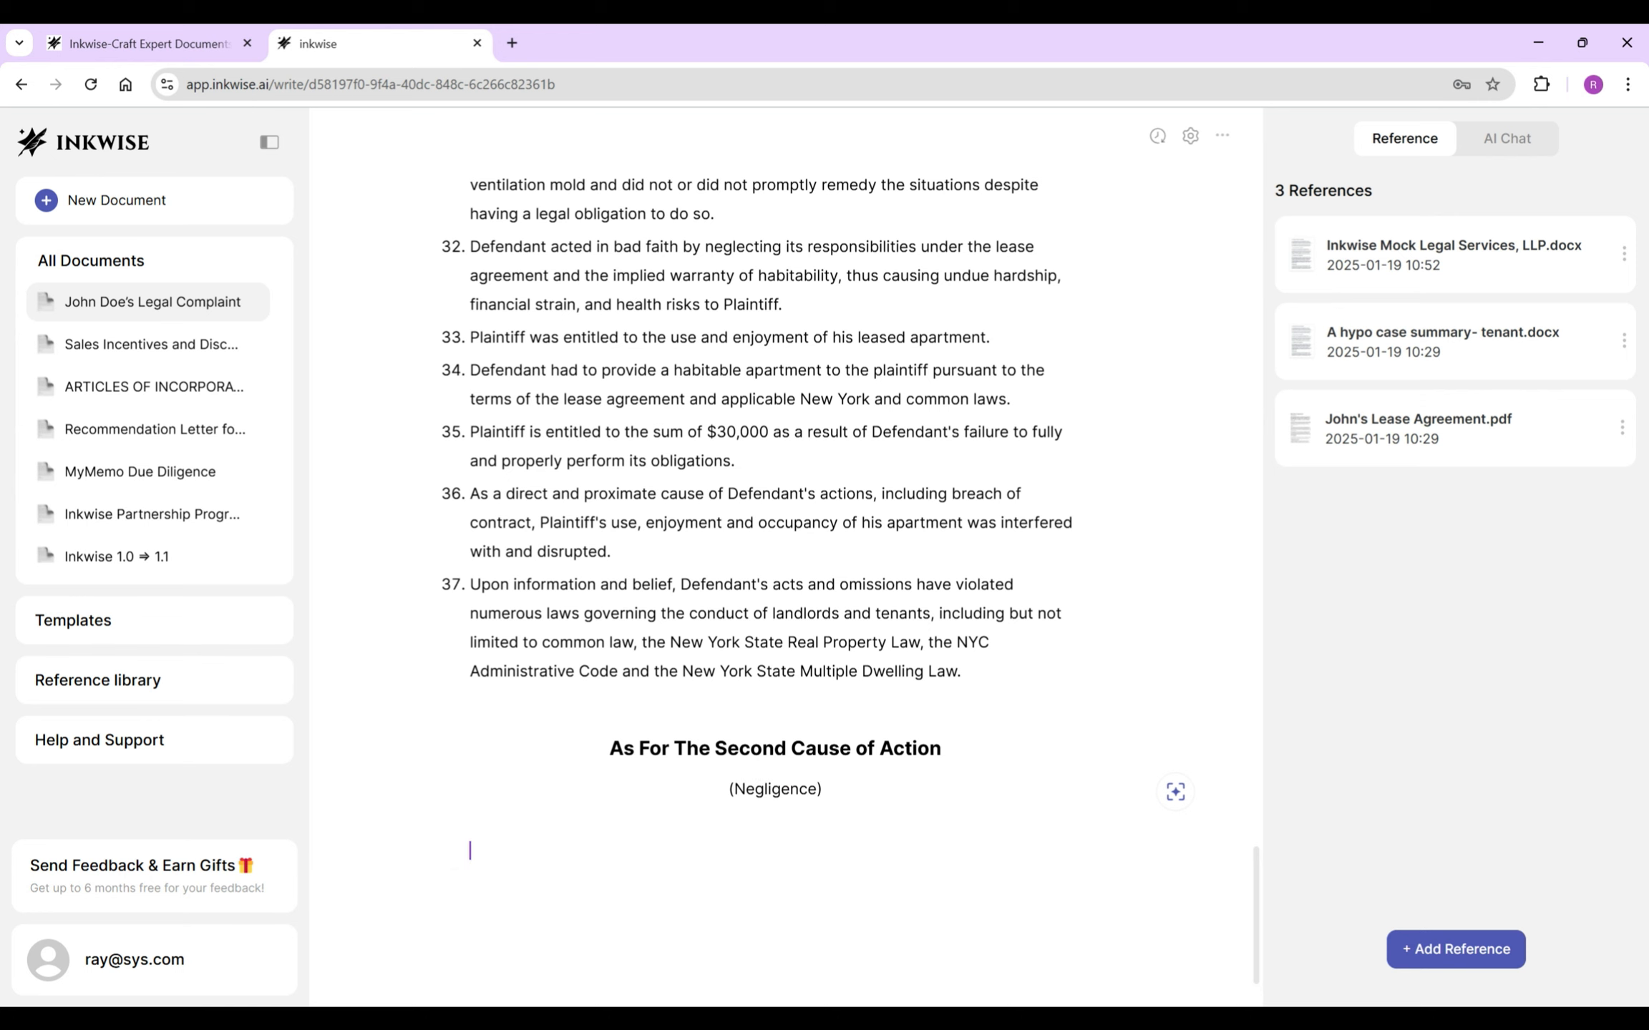
pyautogui.press('/')
# - Ask the AI the negligence question, review its answer, then dismiss it
pyautogui.write("Explain how the management may be subject to negligence claims given facts of John's situation. Discuss such negligence claims by elements (duty of care, breach, causation and damage).")
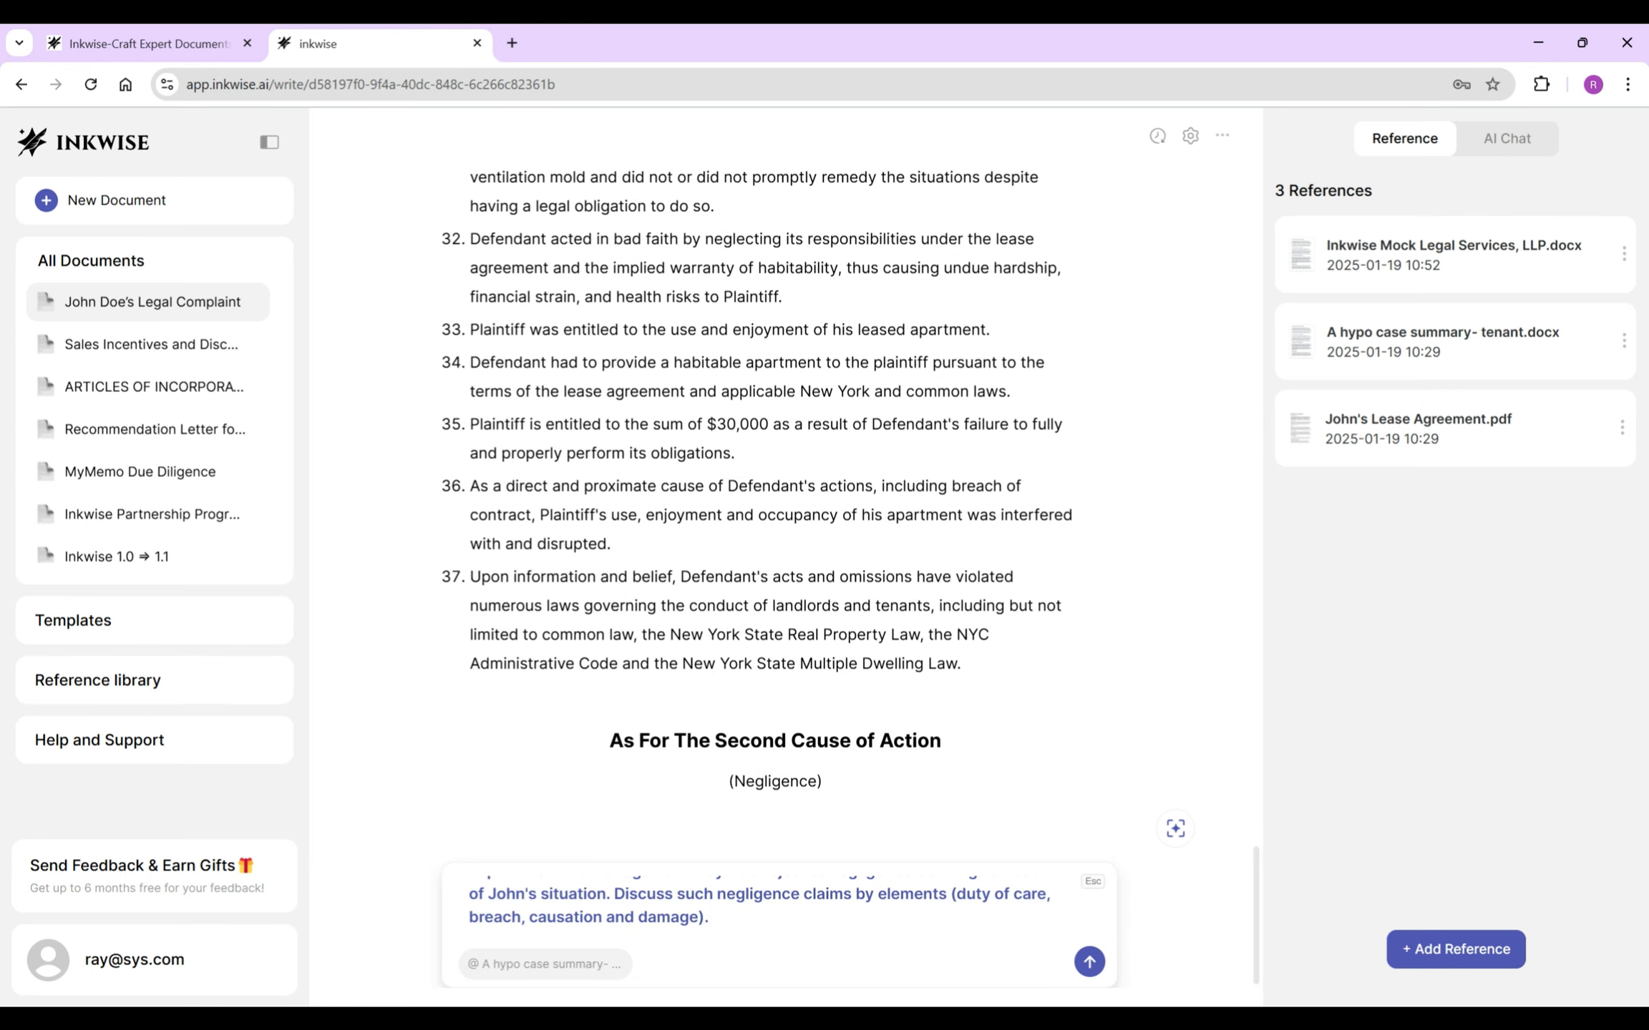
pyautogui.press('Return')
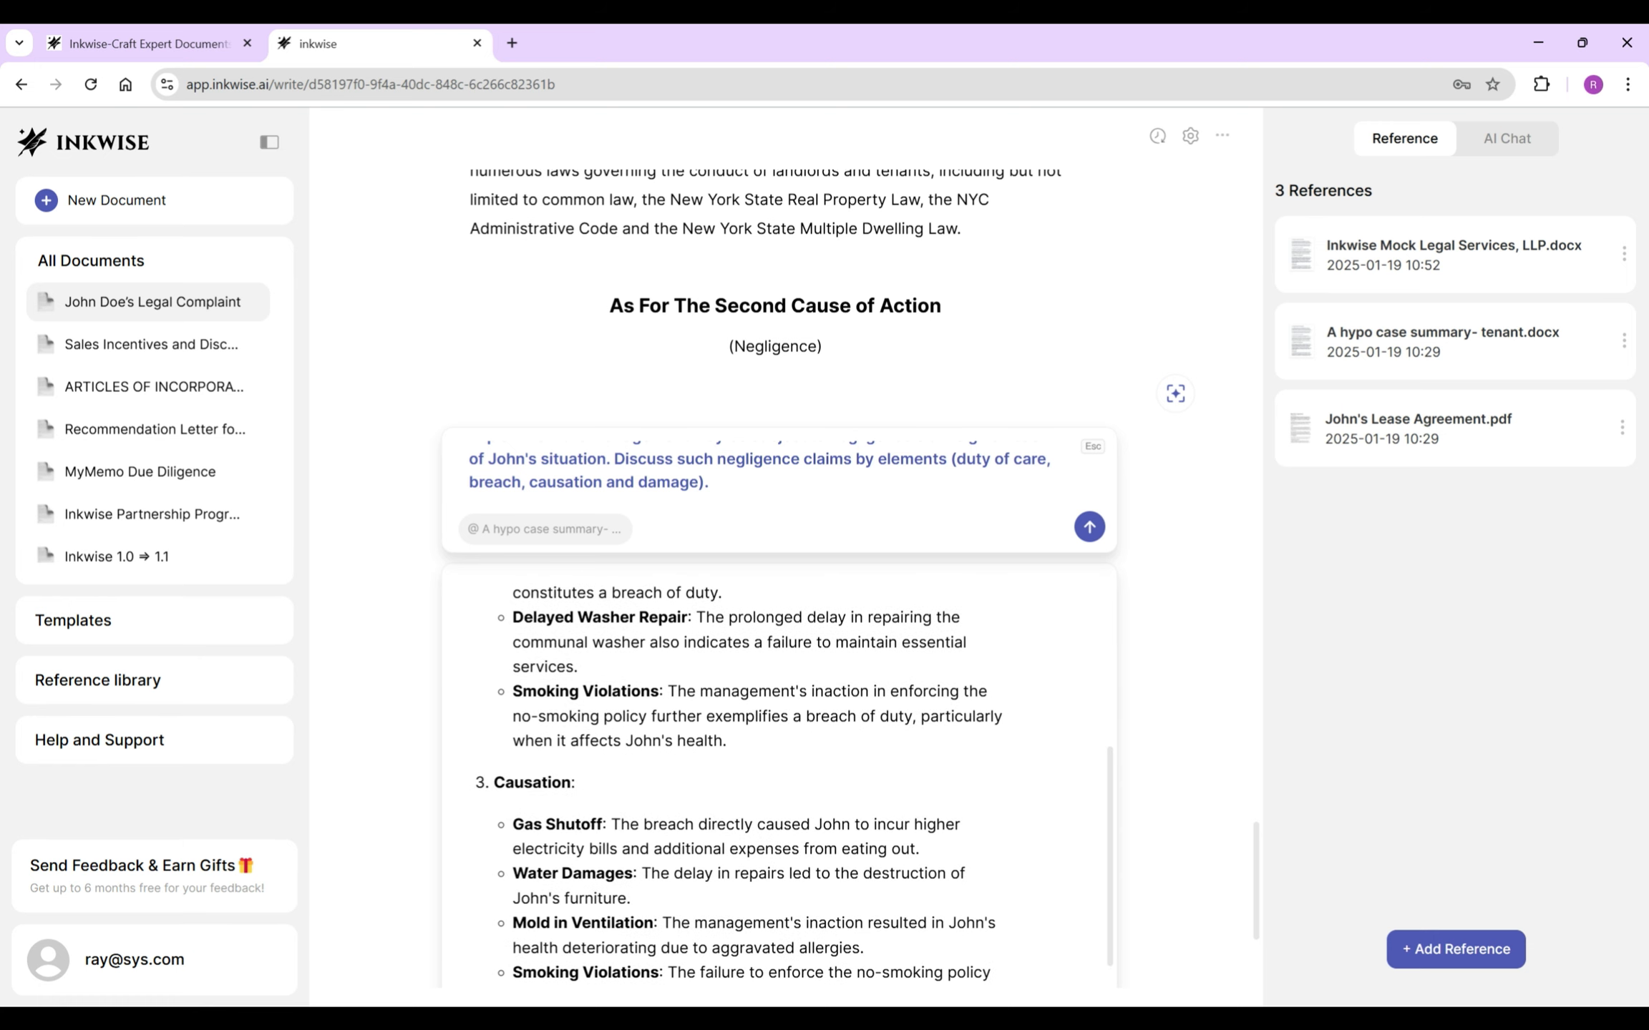
pyautogui.scroll(4, 778, 788)
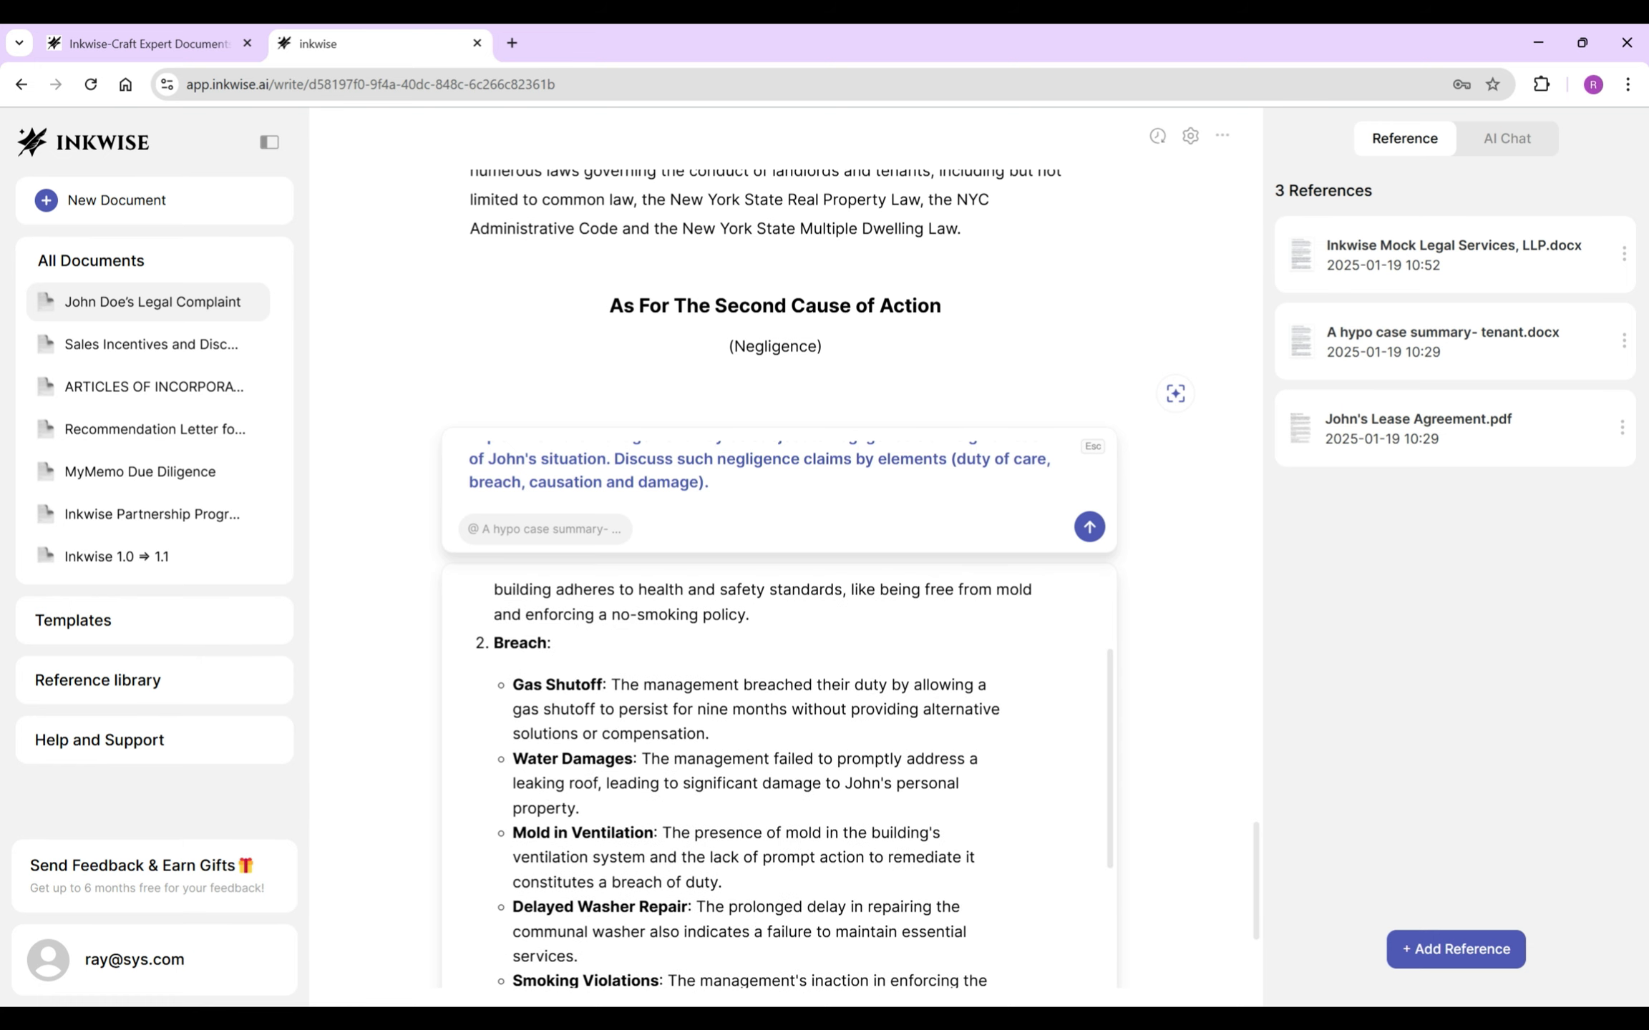
pyautogui.scroll(-7, 778, 787)
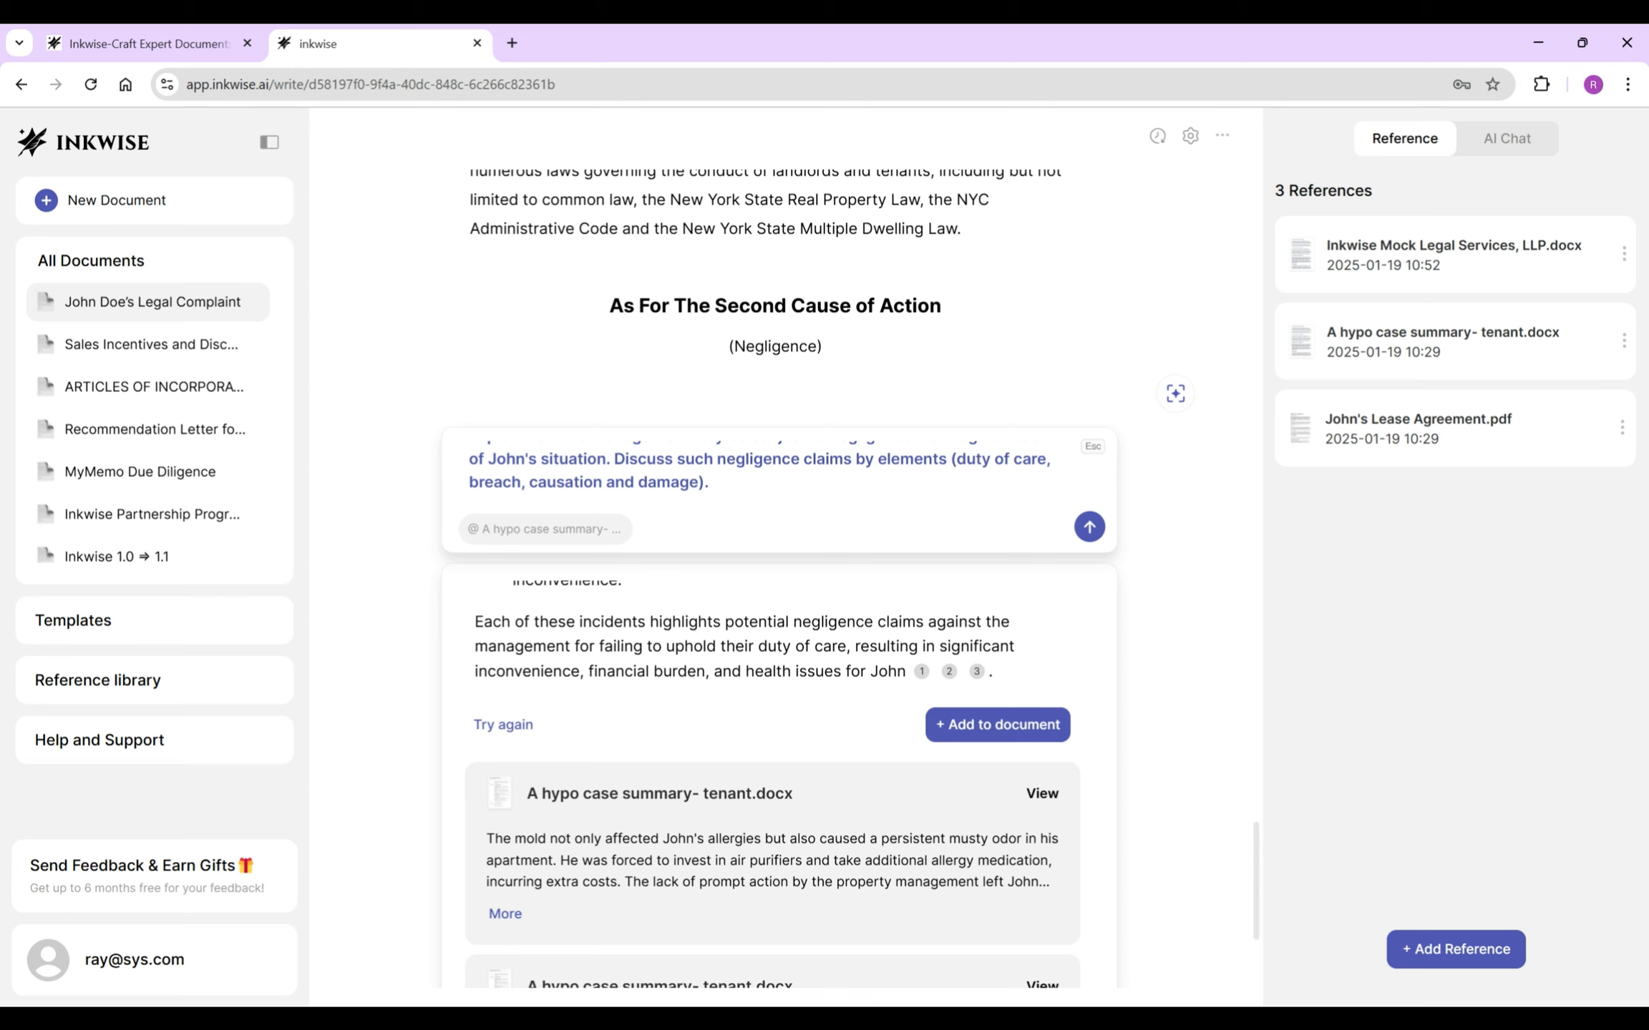
pyautogui.scroll(15, 779, 787)
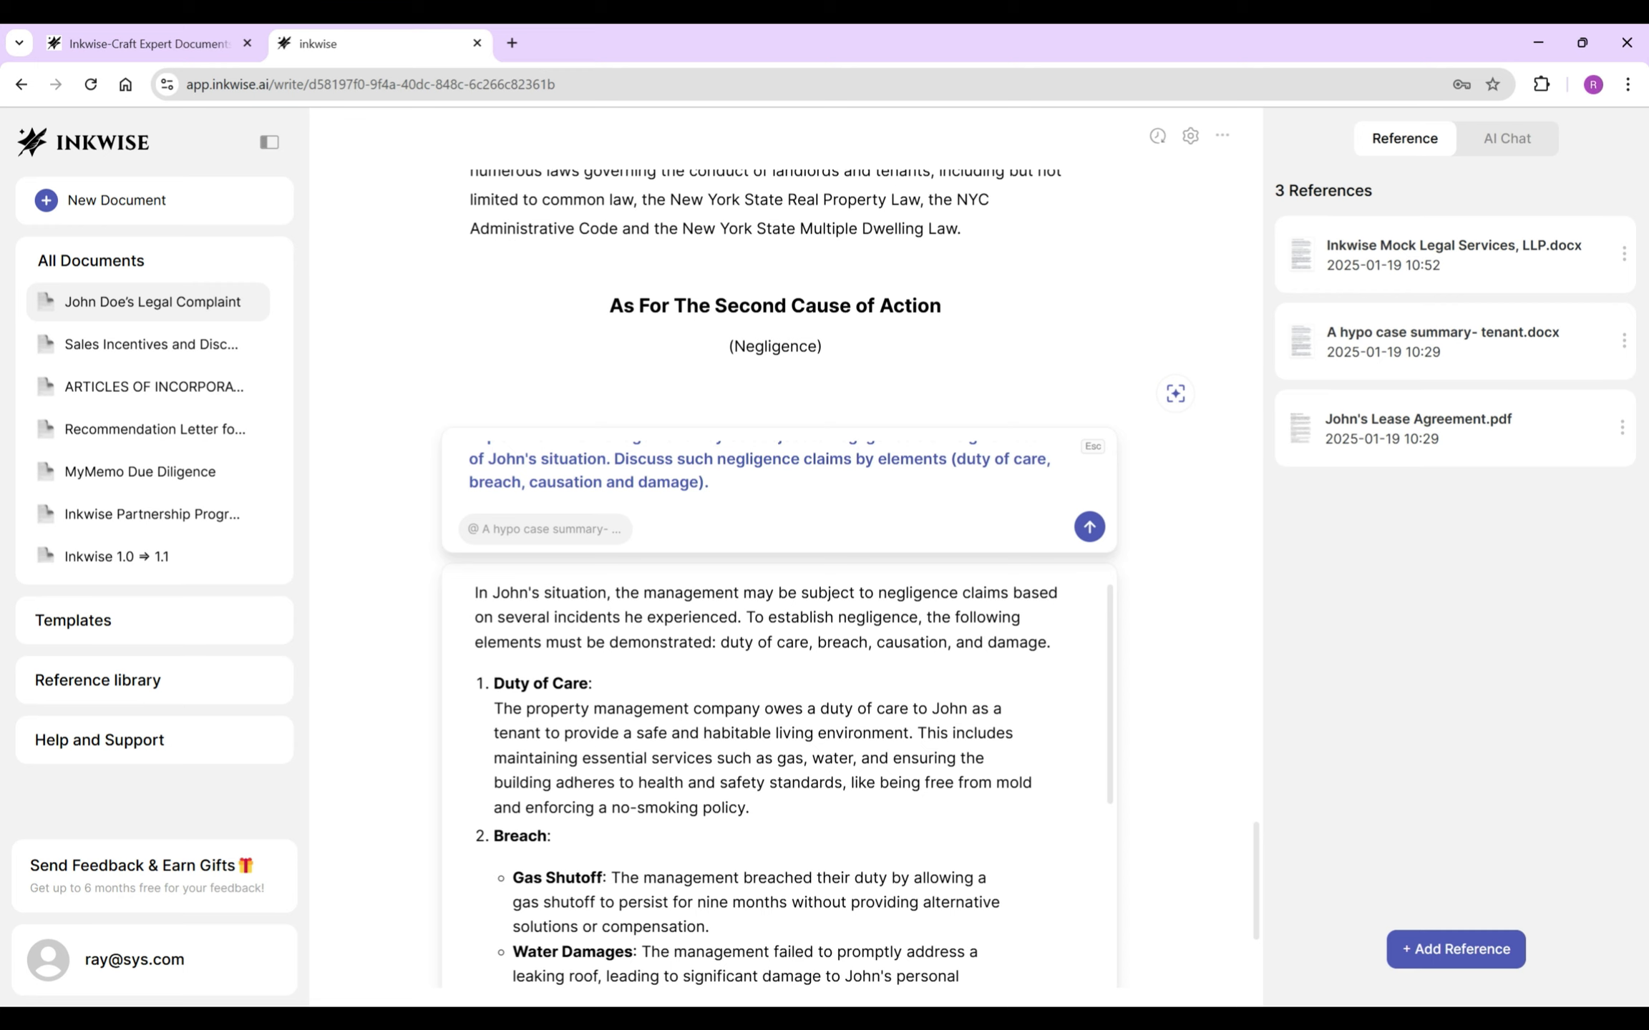
pyautogui.press('Escape')
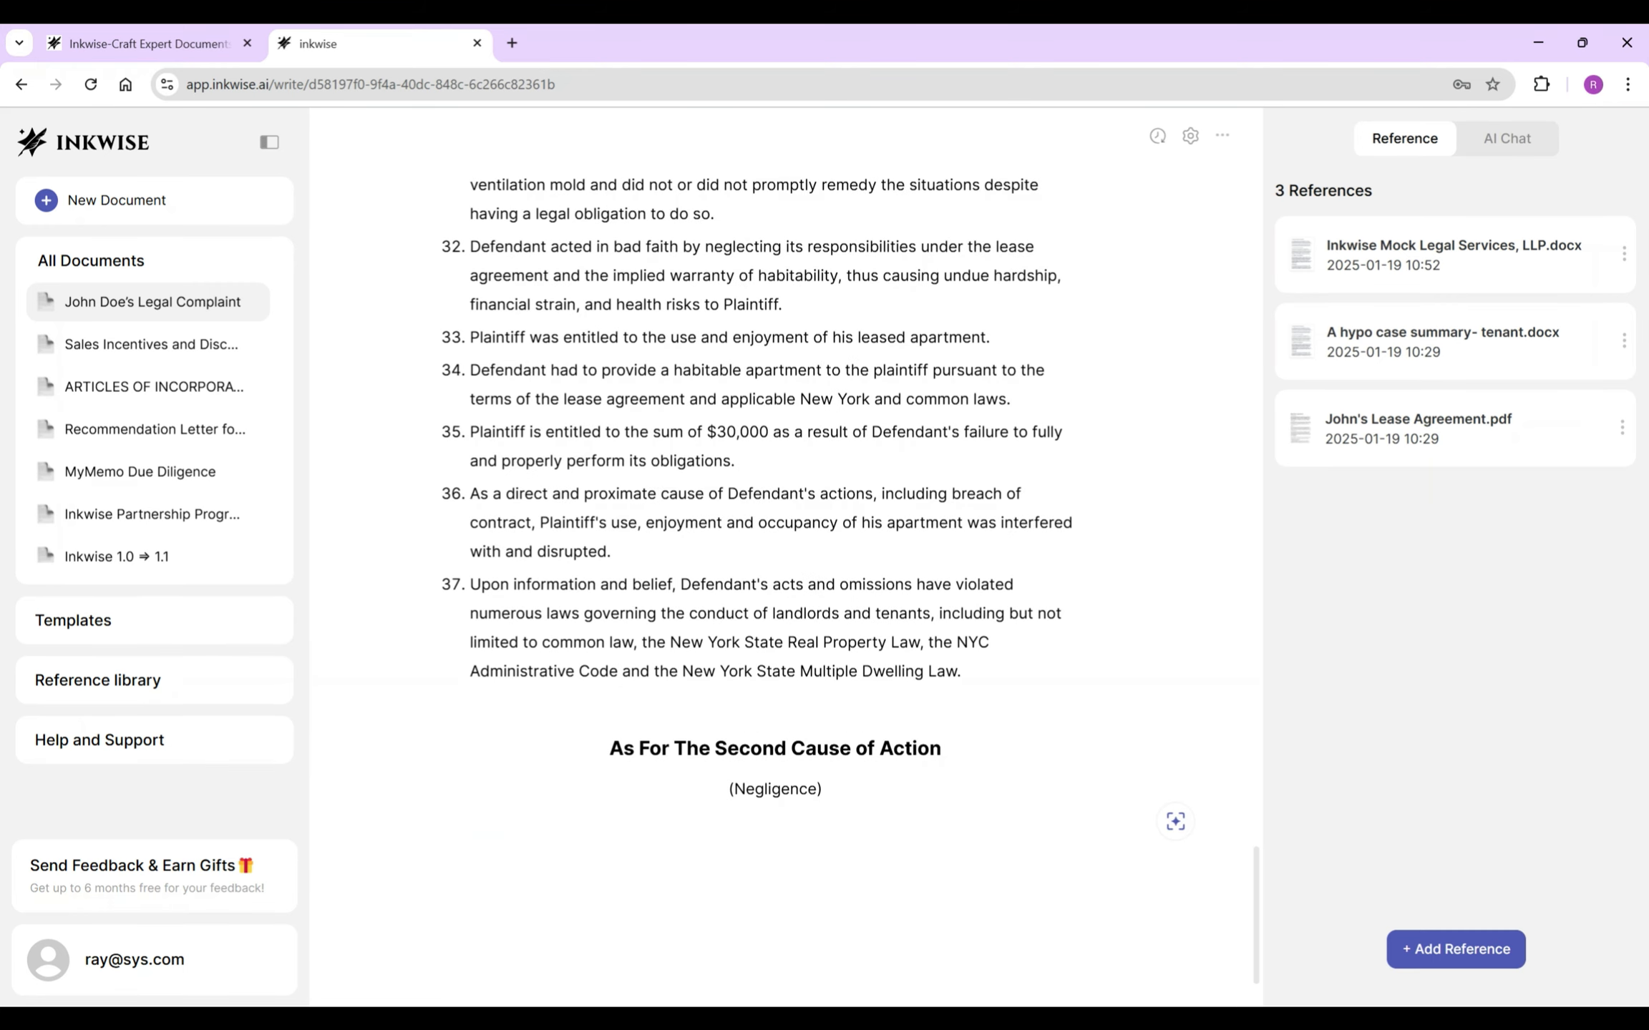
# - Number paragraph 38 and paste in paragraph 4's reallegation sentence
pyautogui.write('38.')
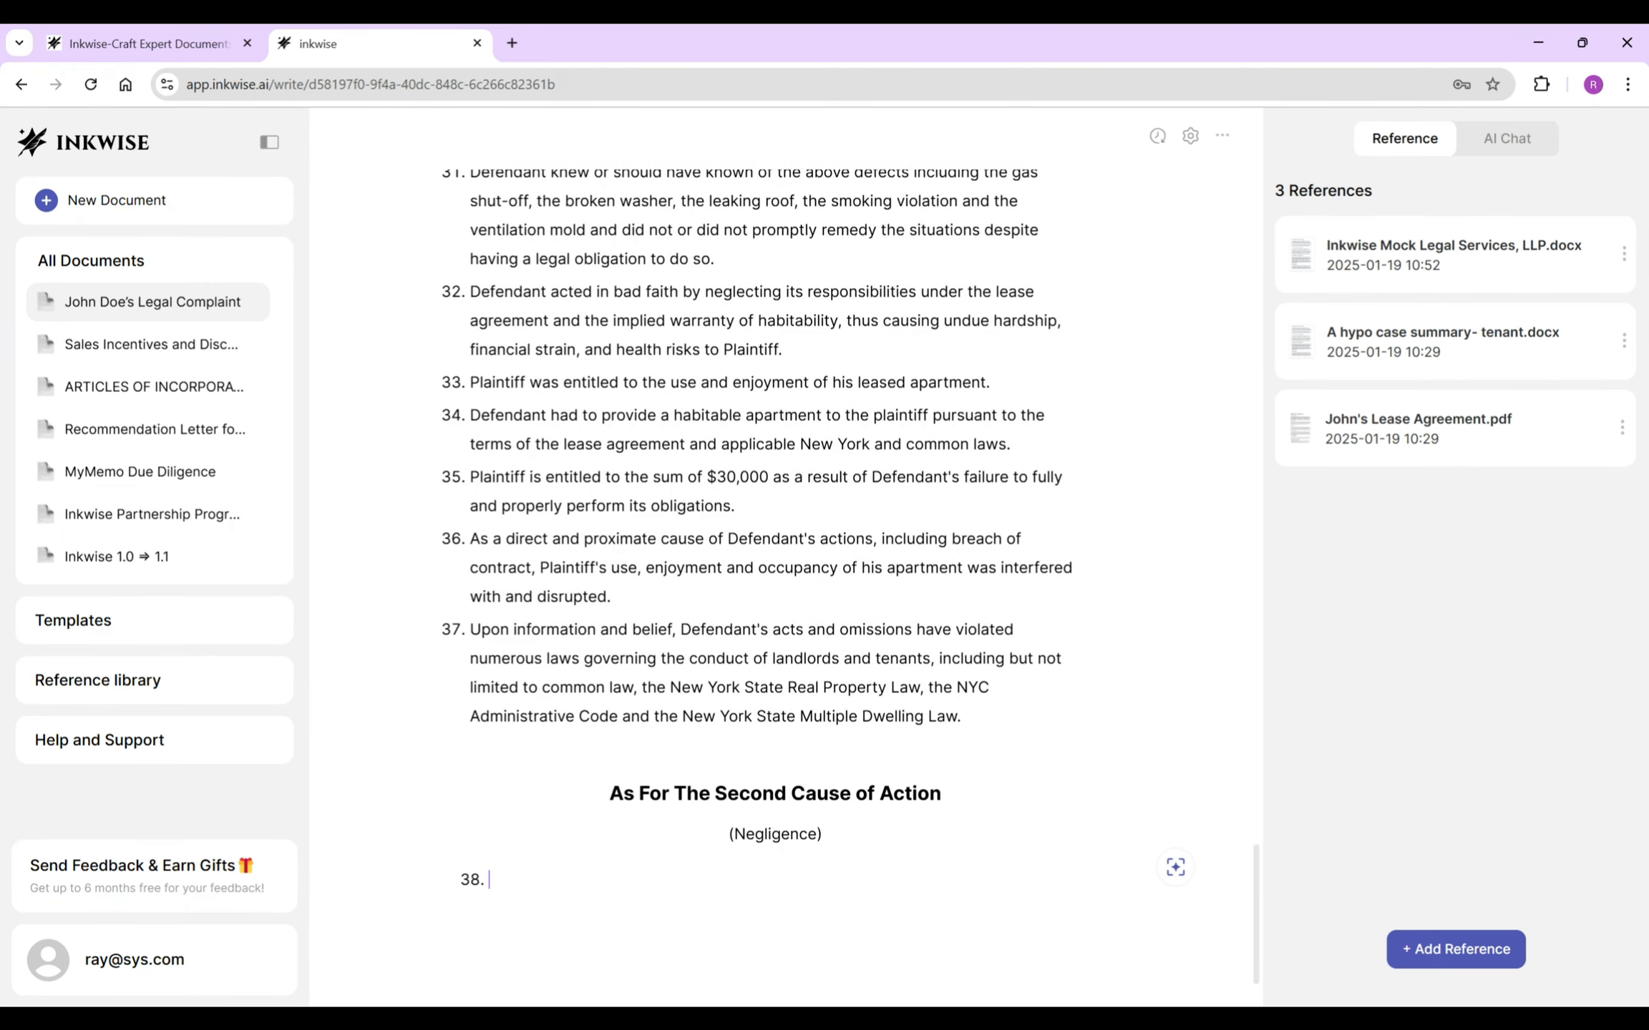
pyautogui.scroll(20, 813, 568)
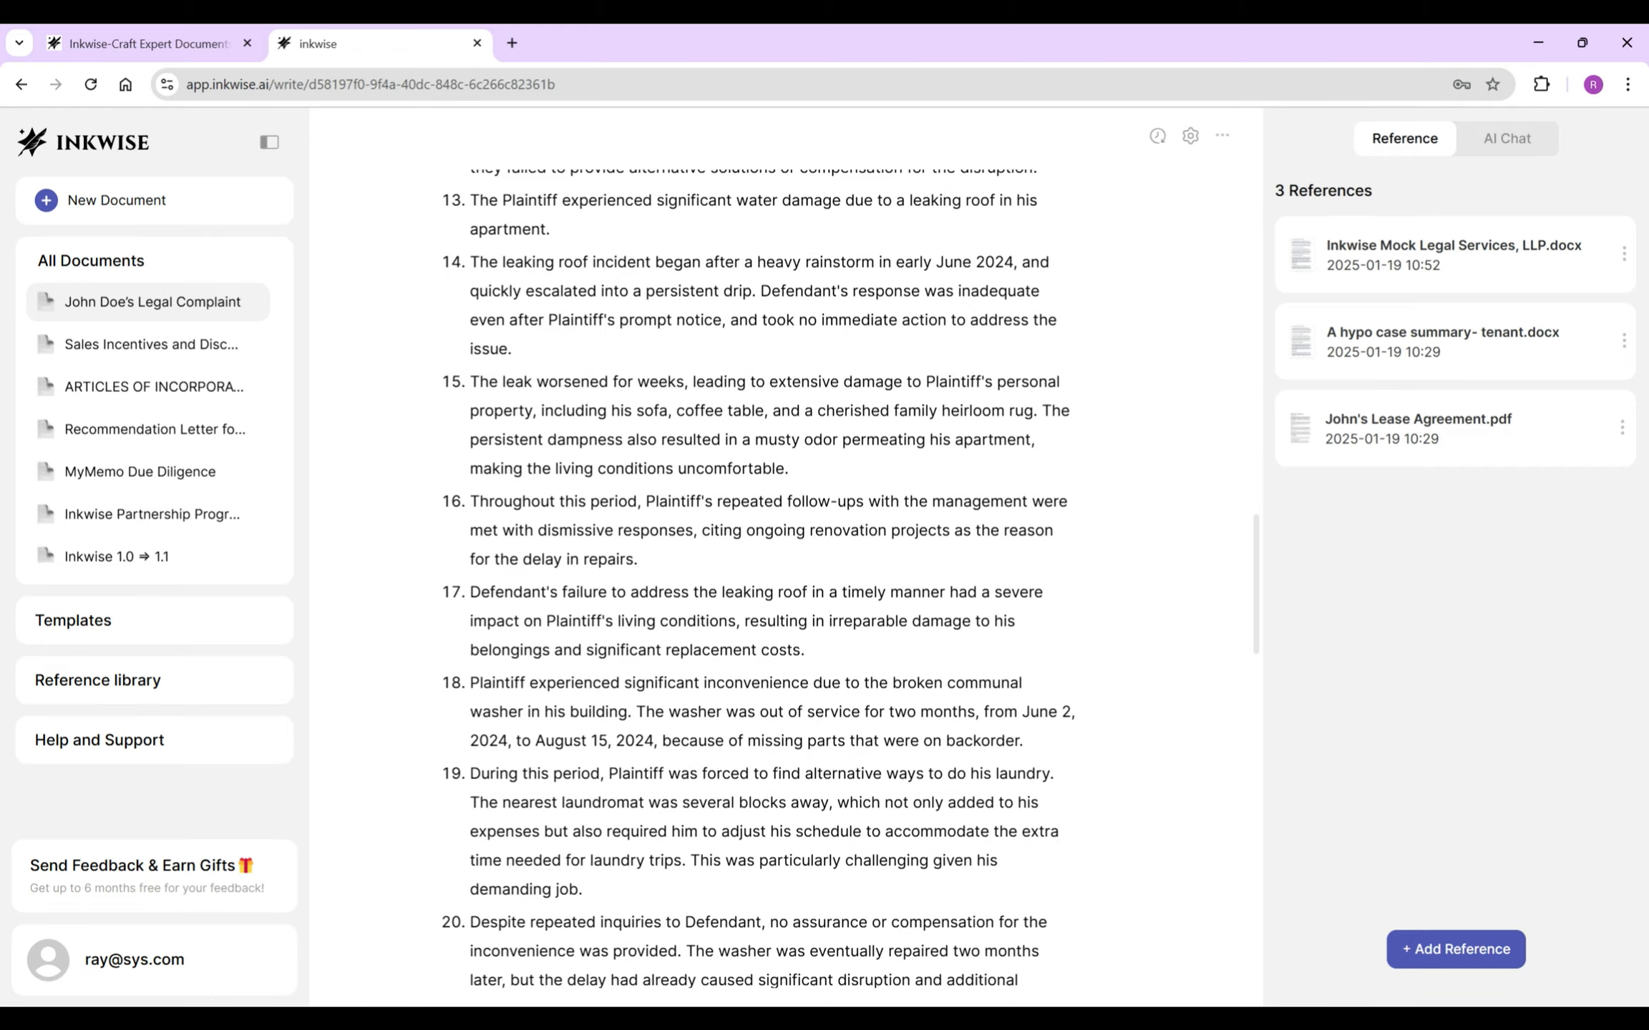
pyautogui.scroll(10, 778, 573)
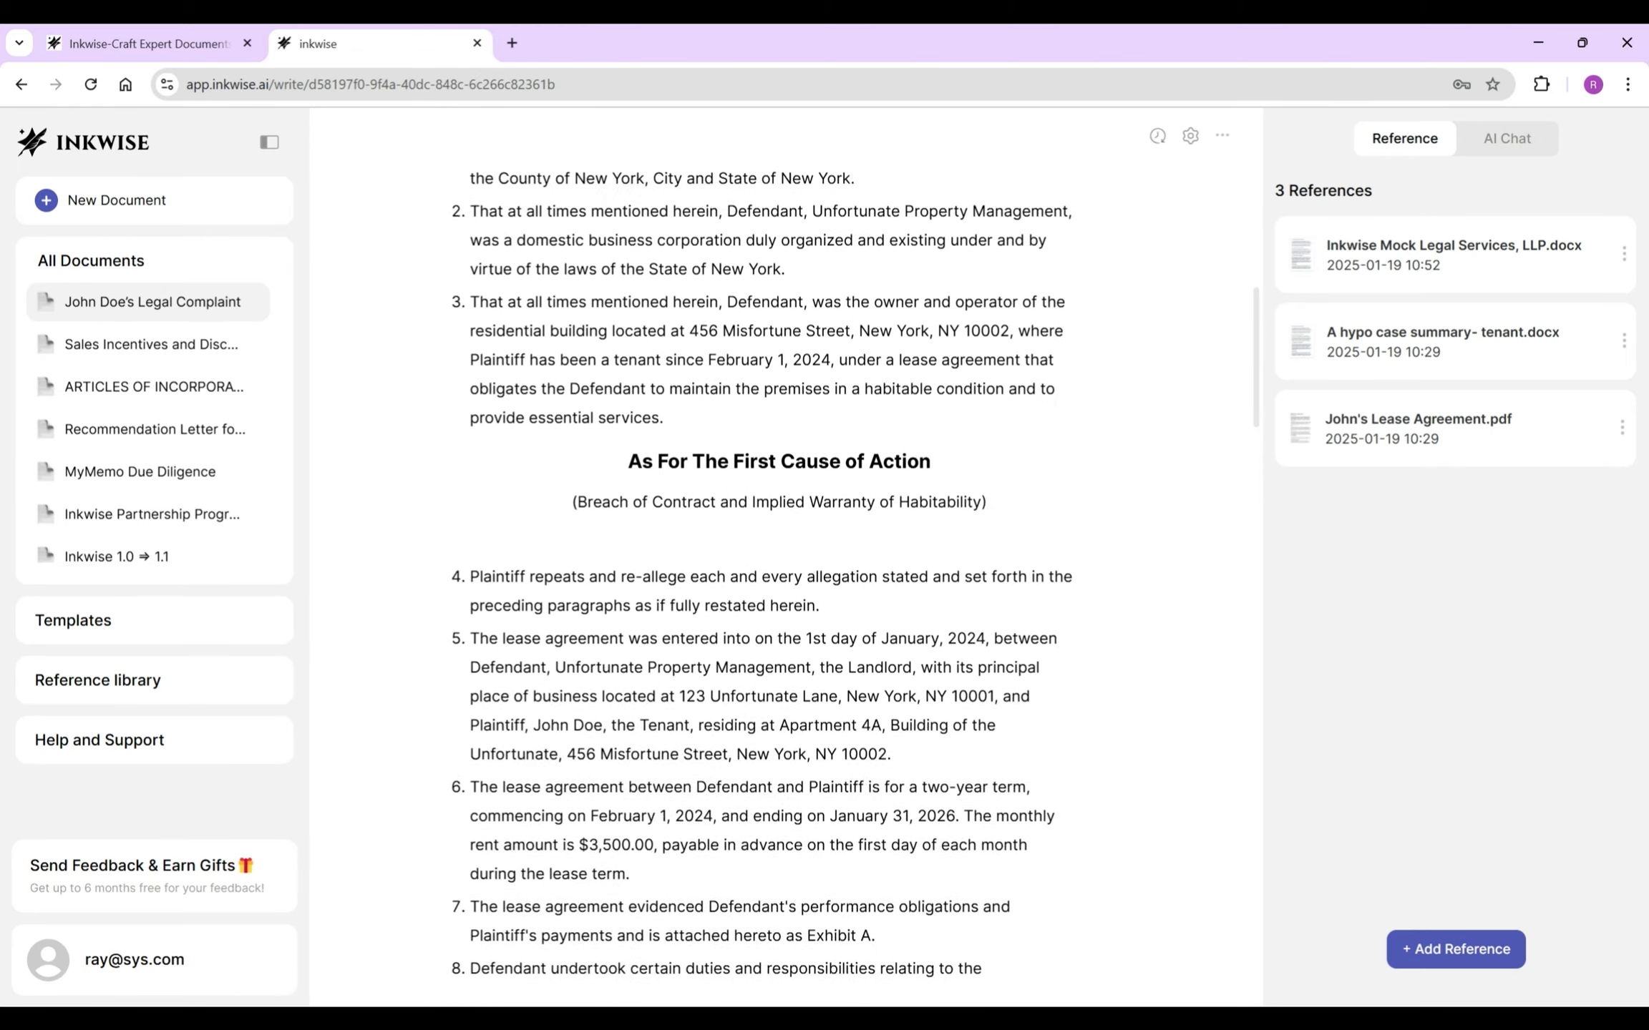
pyautogui.moveTo(818, 869); pyautogui.dragTo(469, 840)
pyautogui.hotkey('ctrl', 'c')
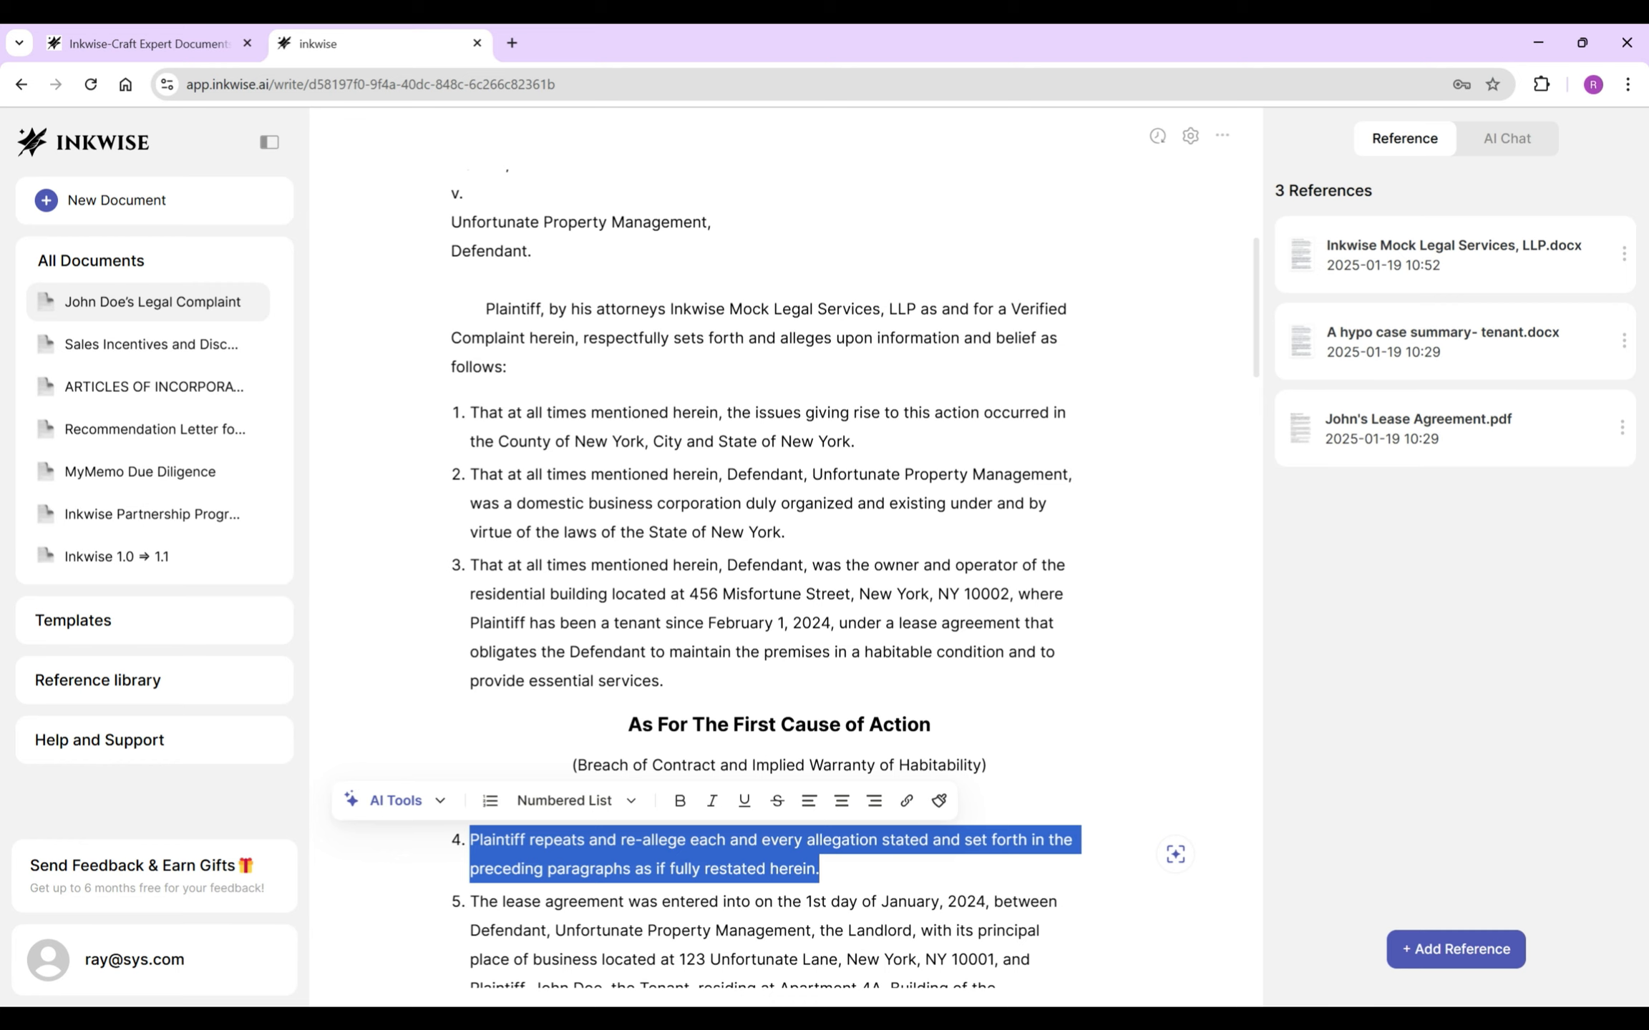
pyautogui.scroll(-20, 779, 573)
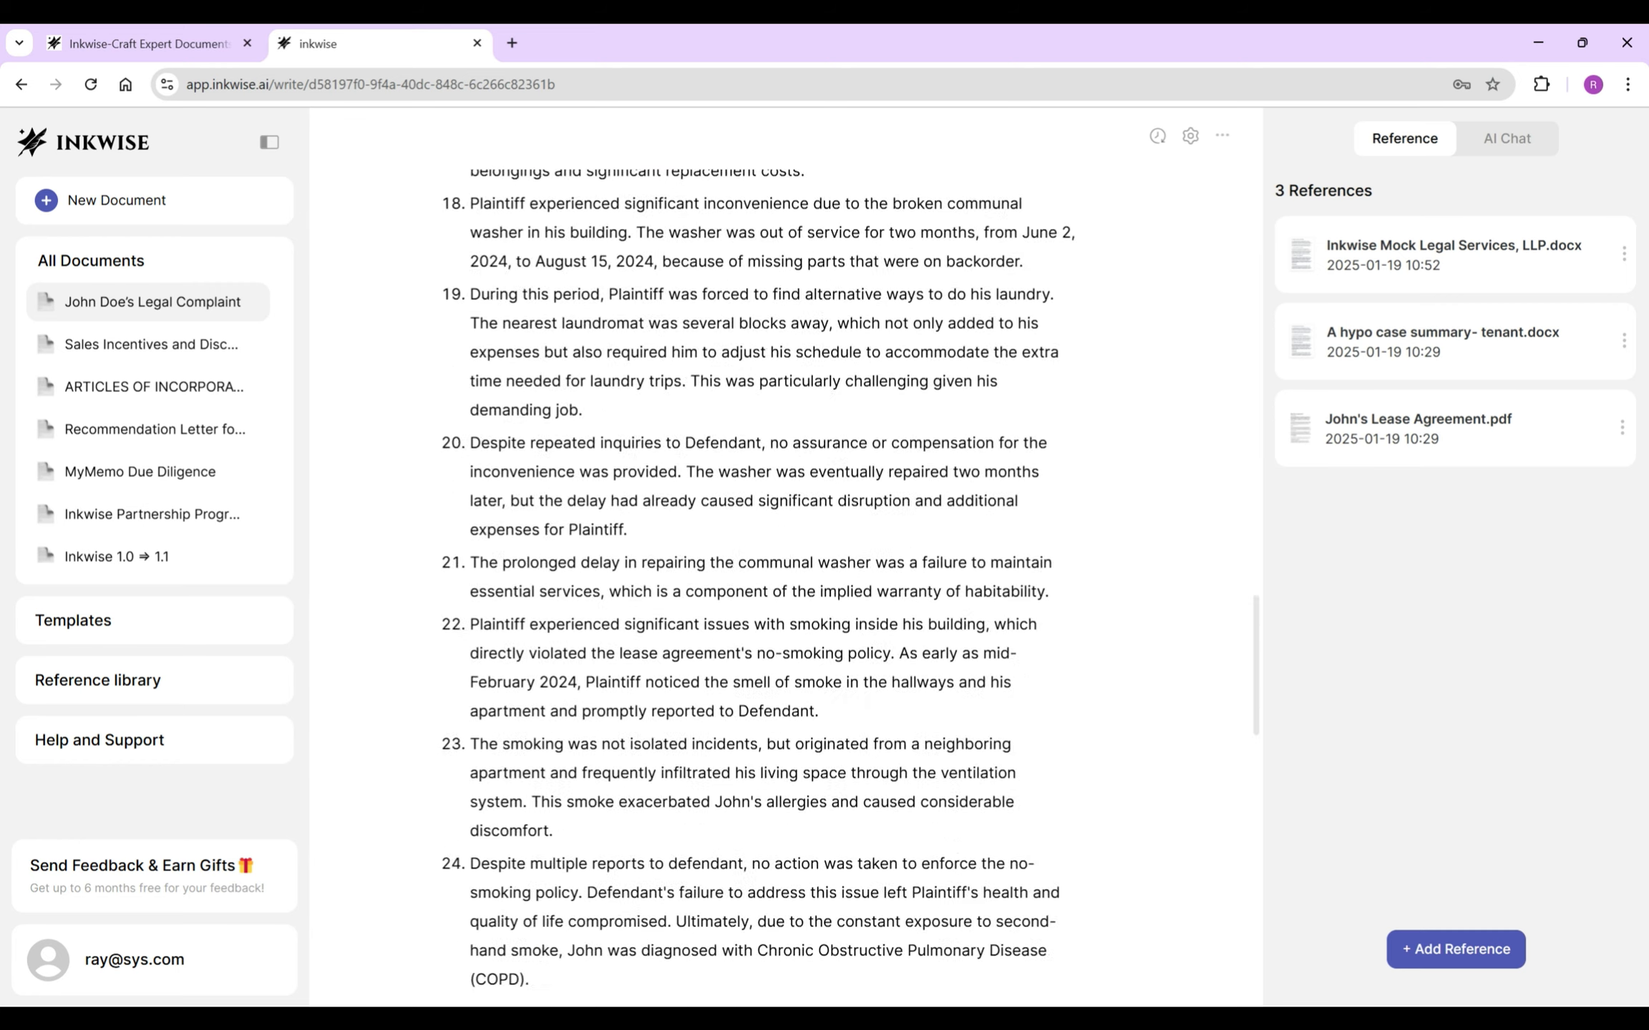
pyautogui.hotkey('ctrl', 'v')
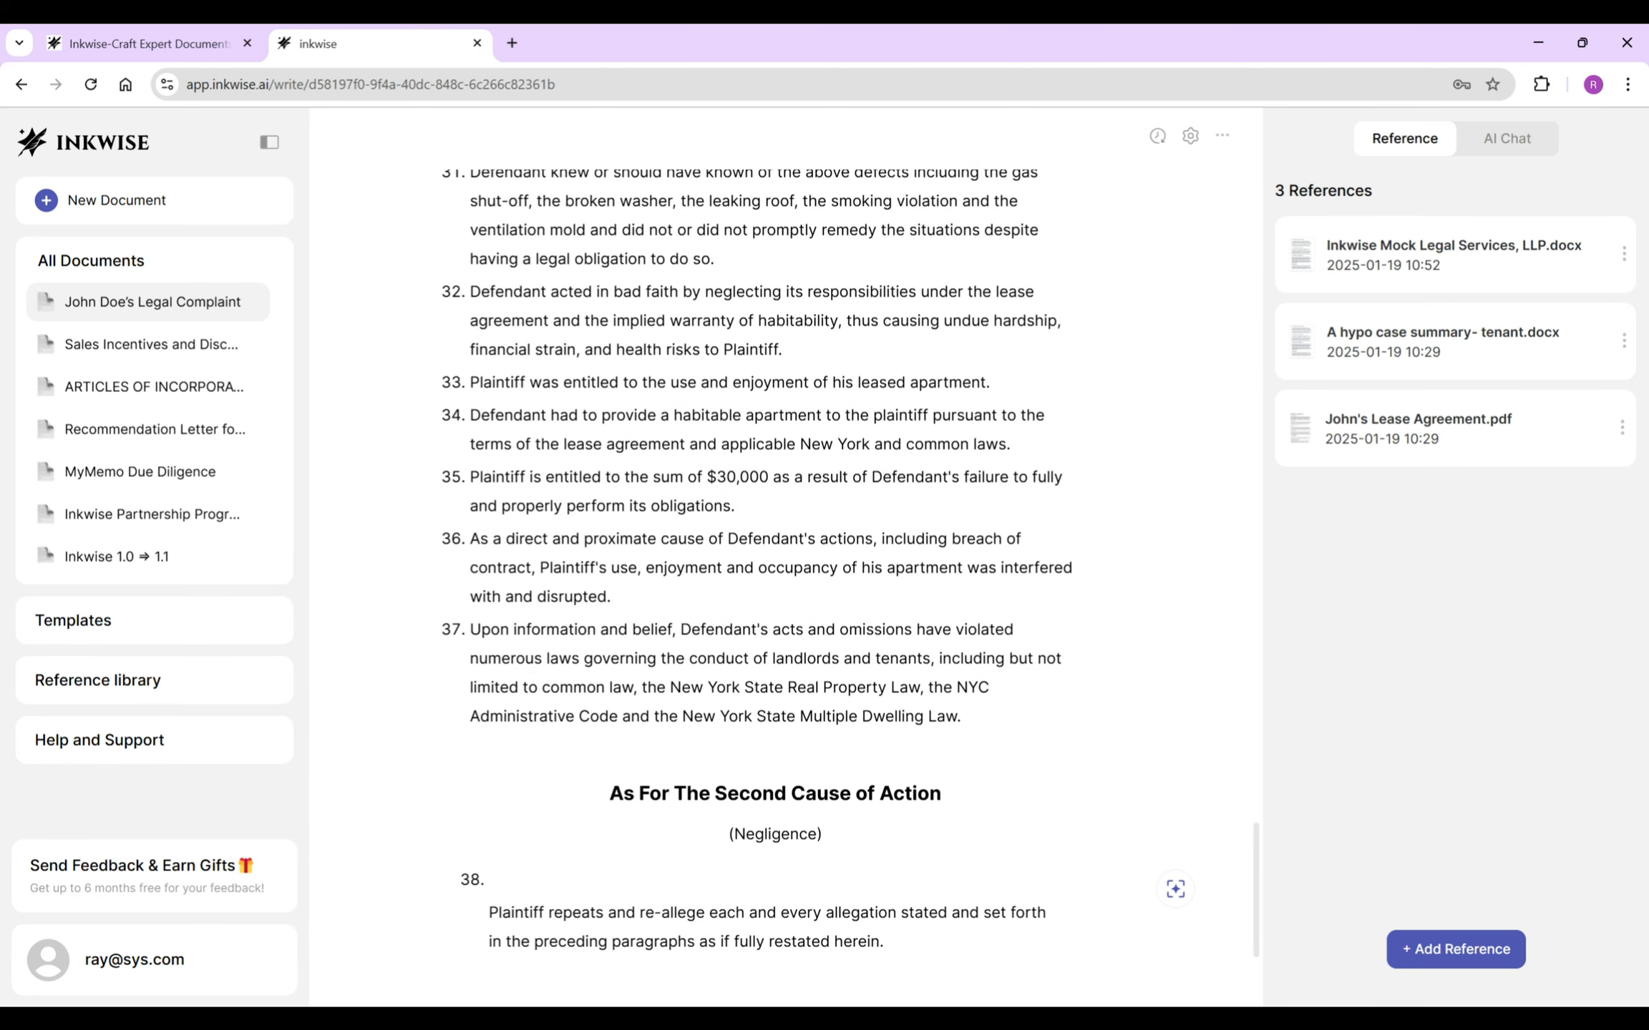
# - Remove the extra spaces before 'Plaintiff' in paragraph 38 and start paragraph 39
pyautogui.press('BackSpace')
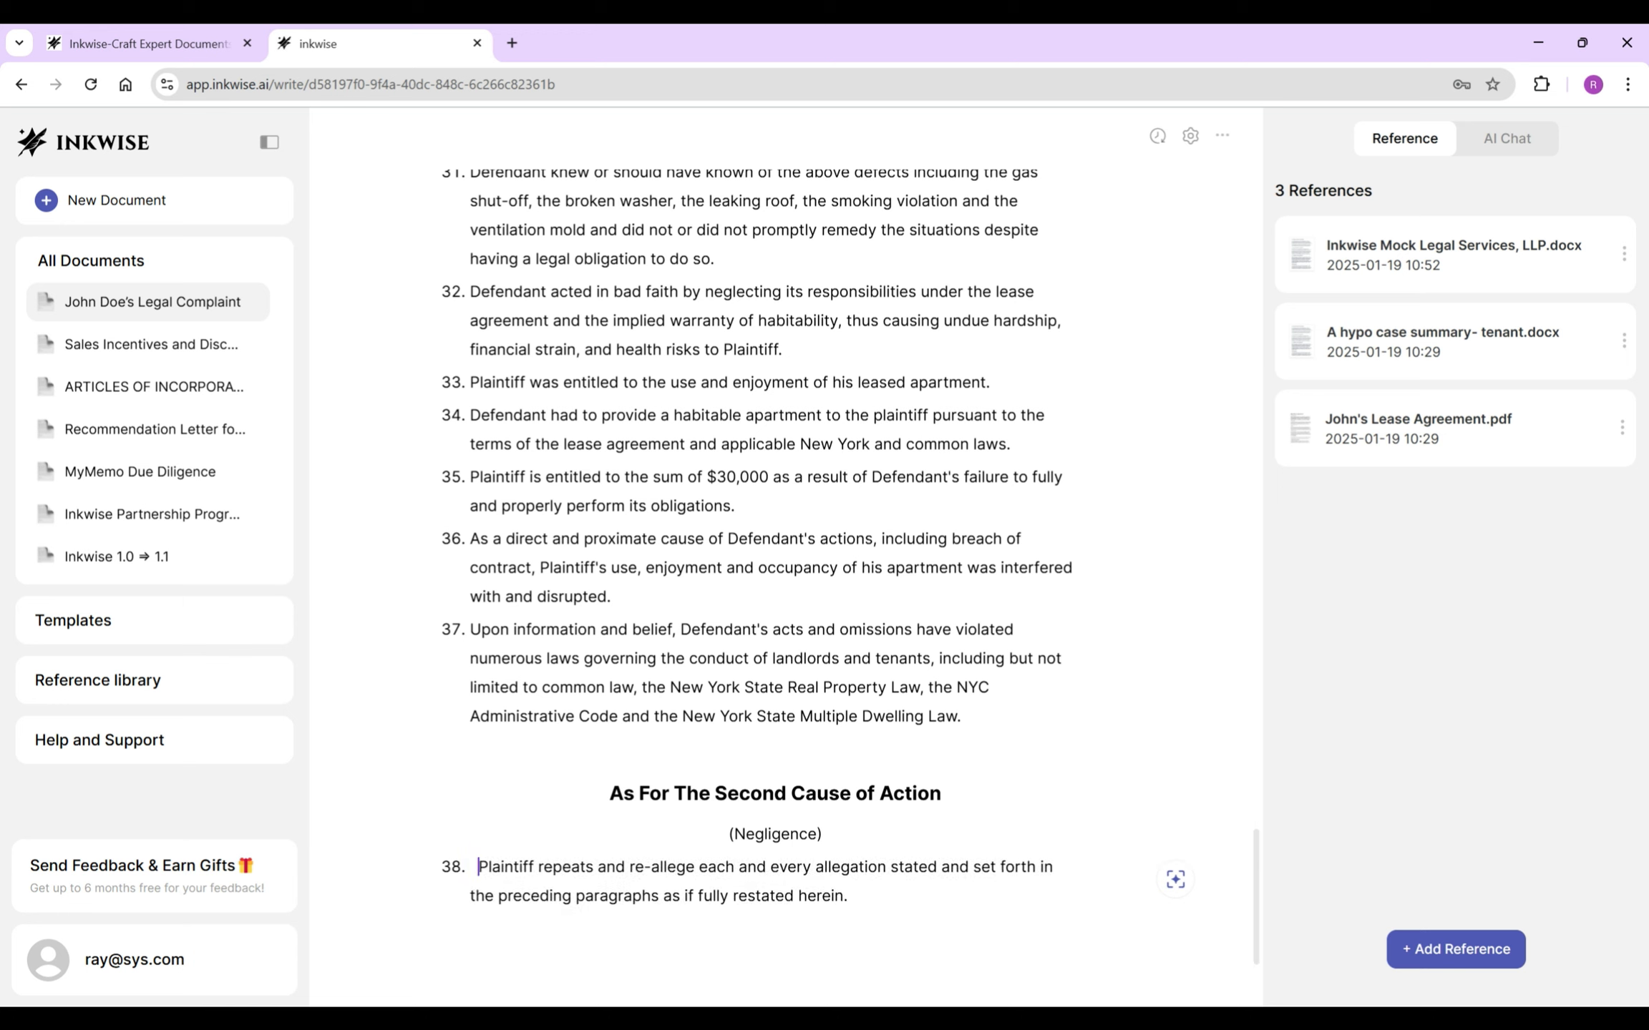
pyautogui.press('BackSpace')
pyautogui.click(470, 866)
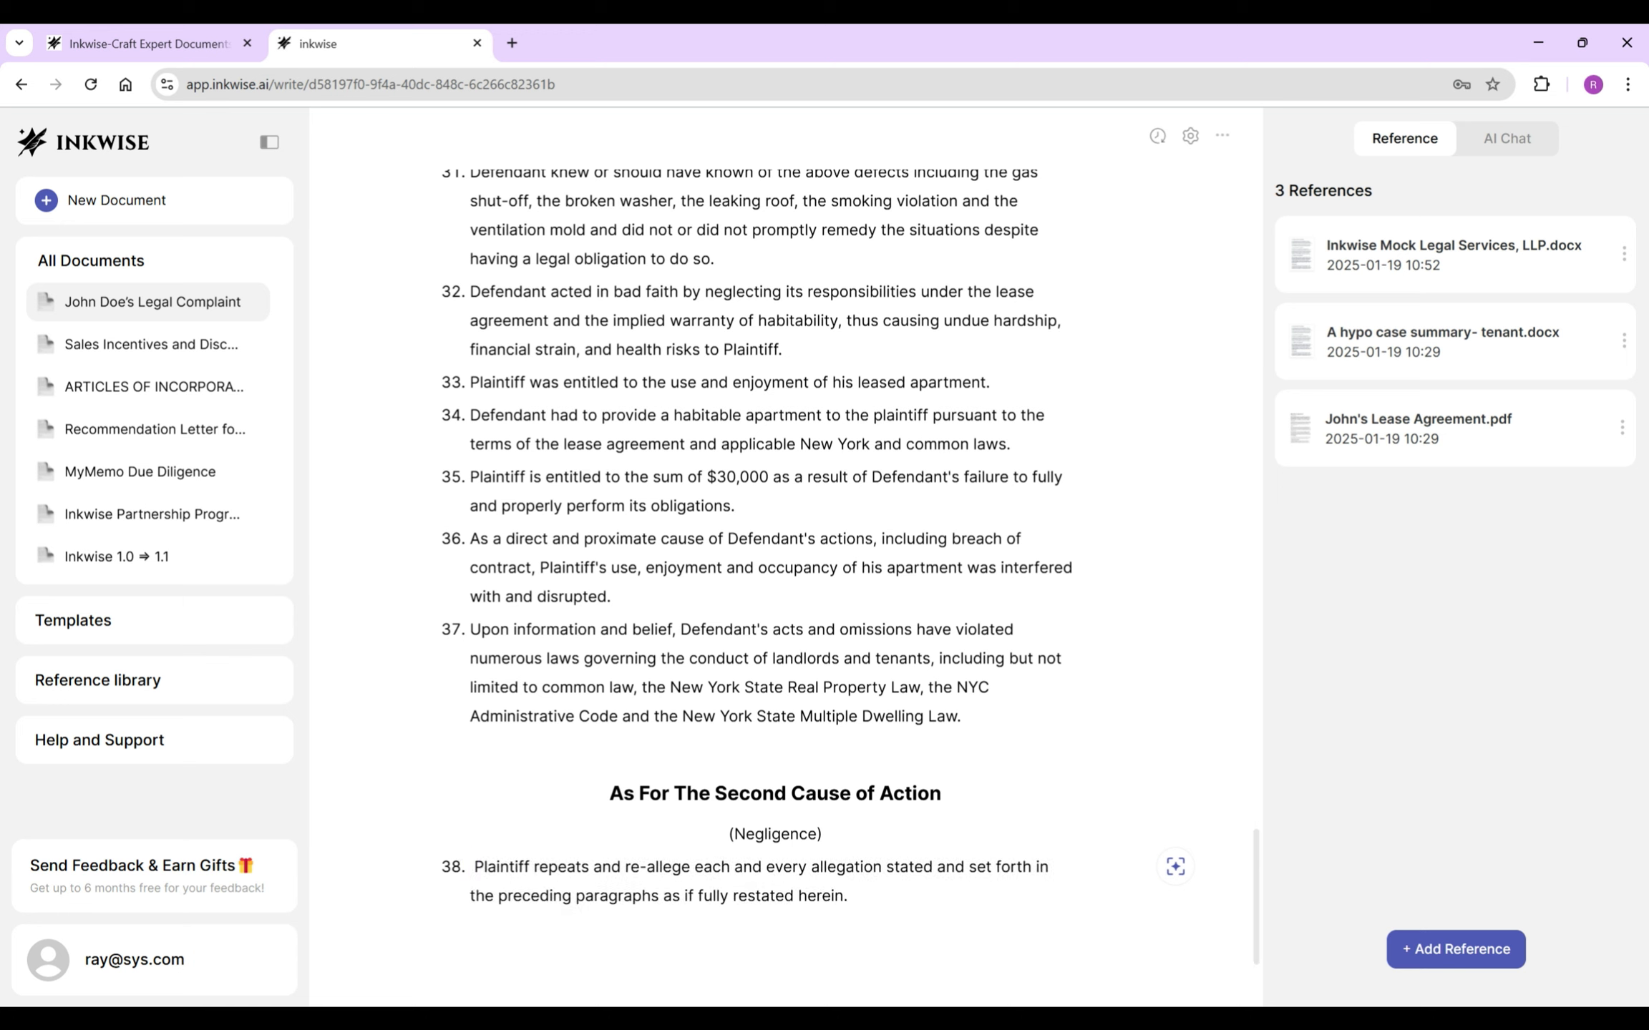
pyautogui.press('BackSpace')
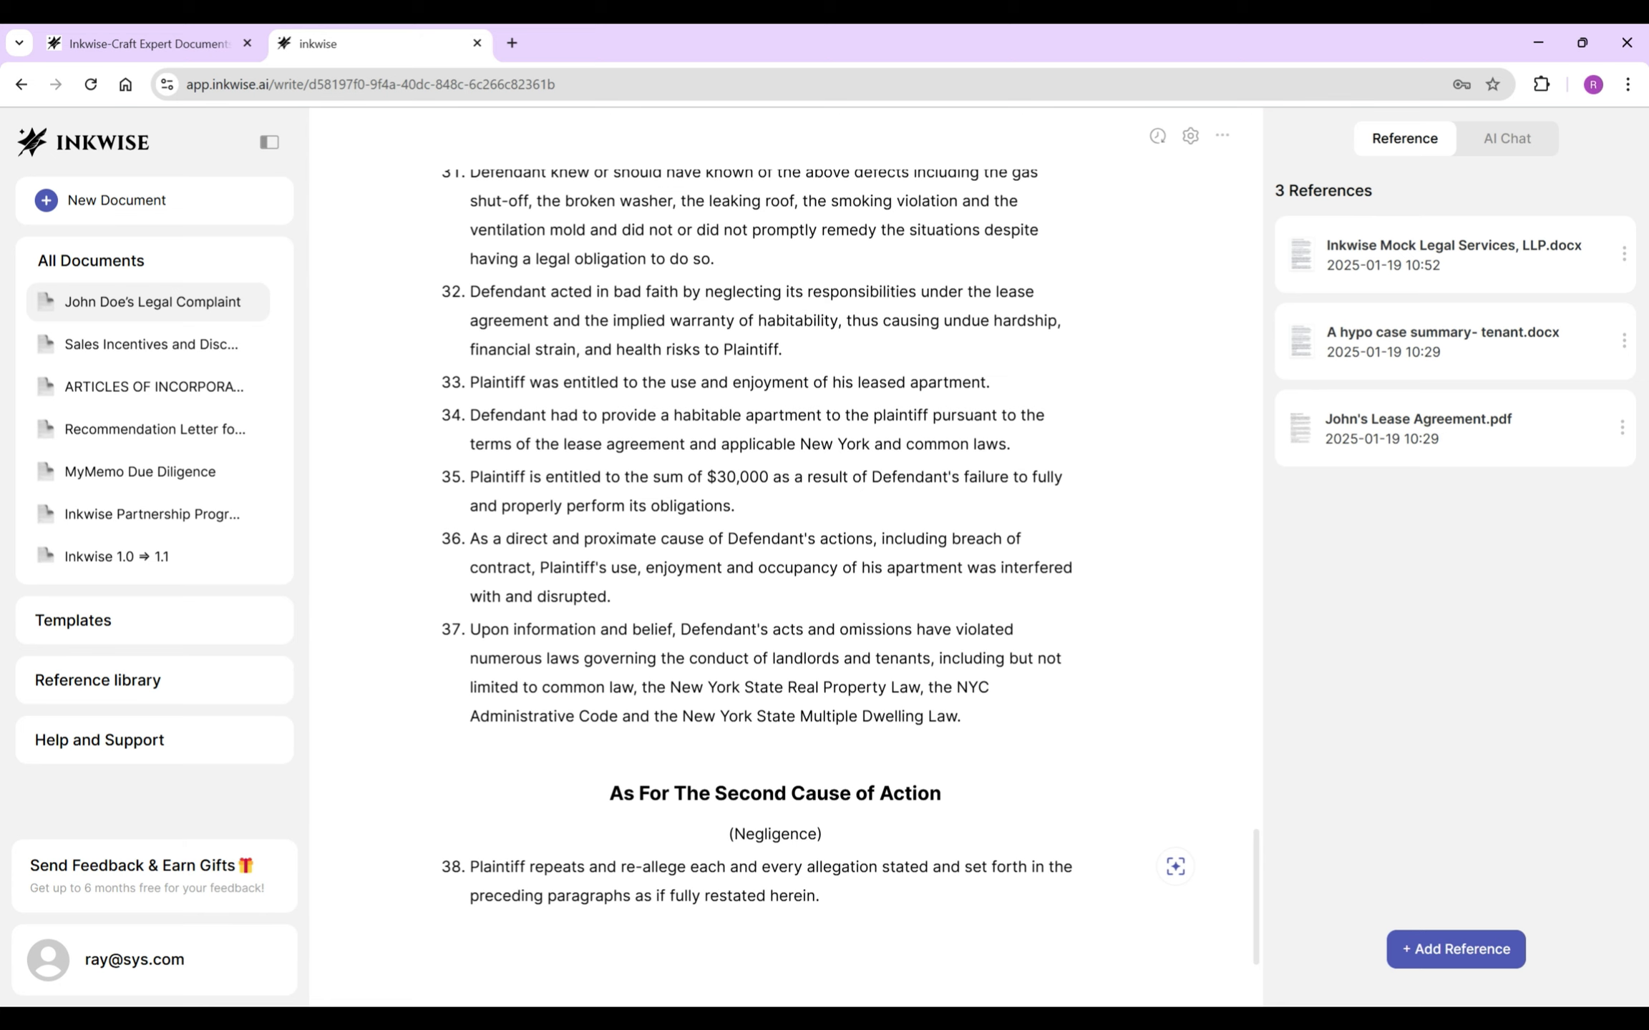
pyautogui.scroll(-1, 778, 572)
pyautogui.click(819, 789)
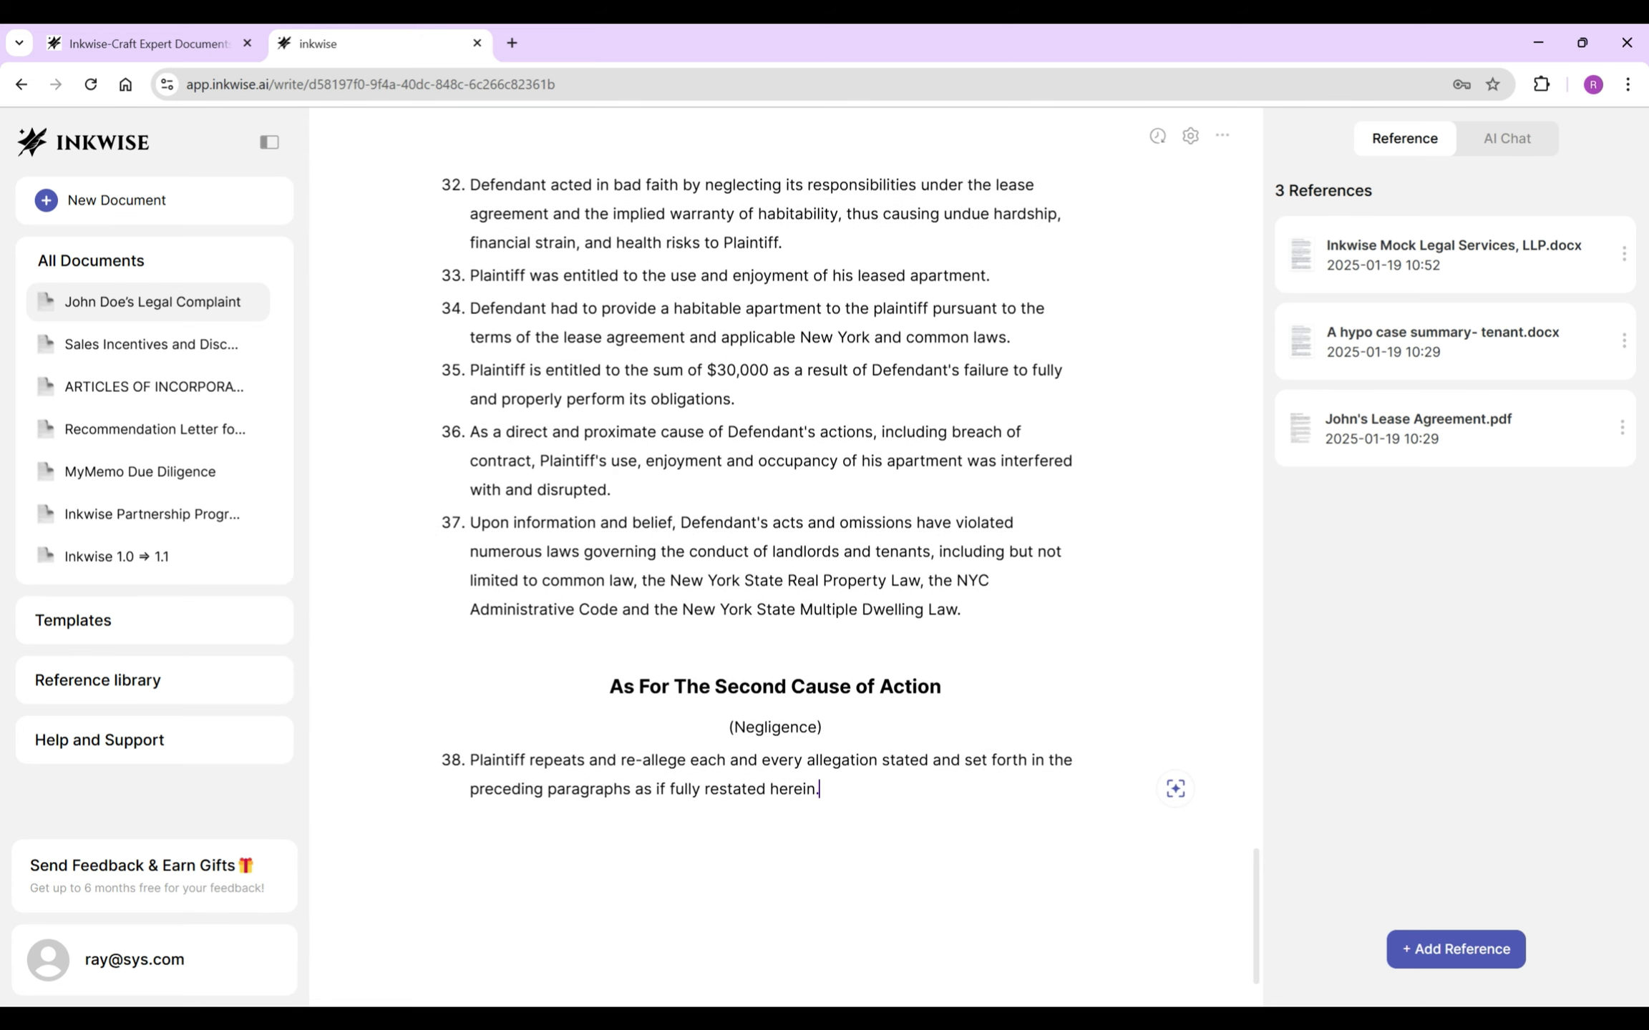
pyautogui.press('Return')
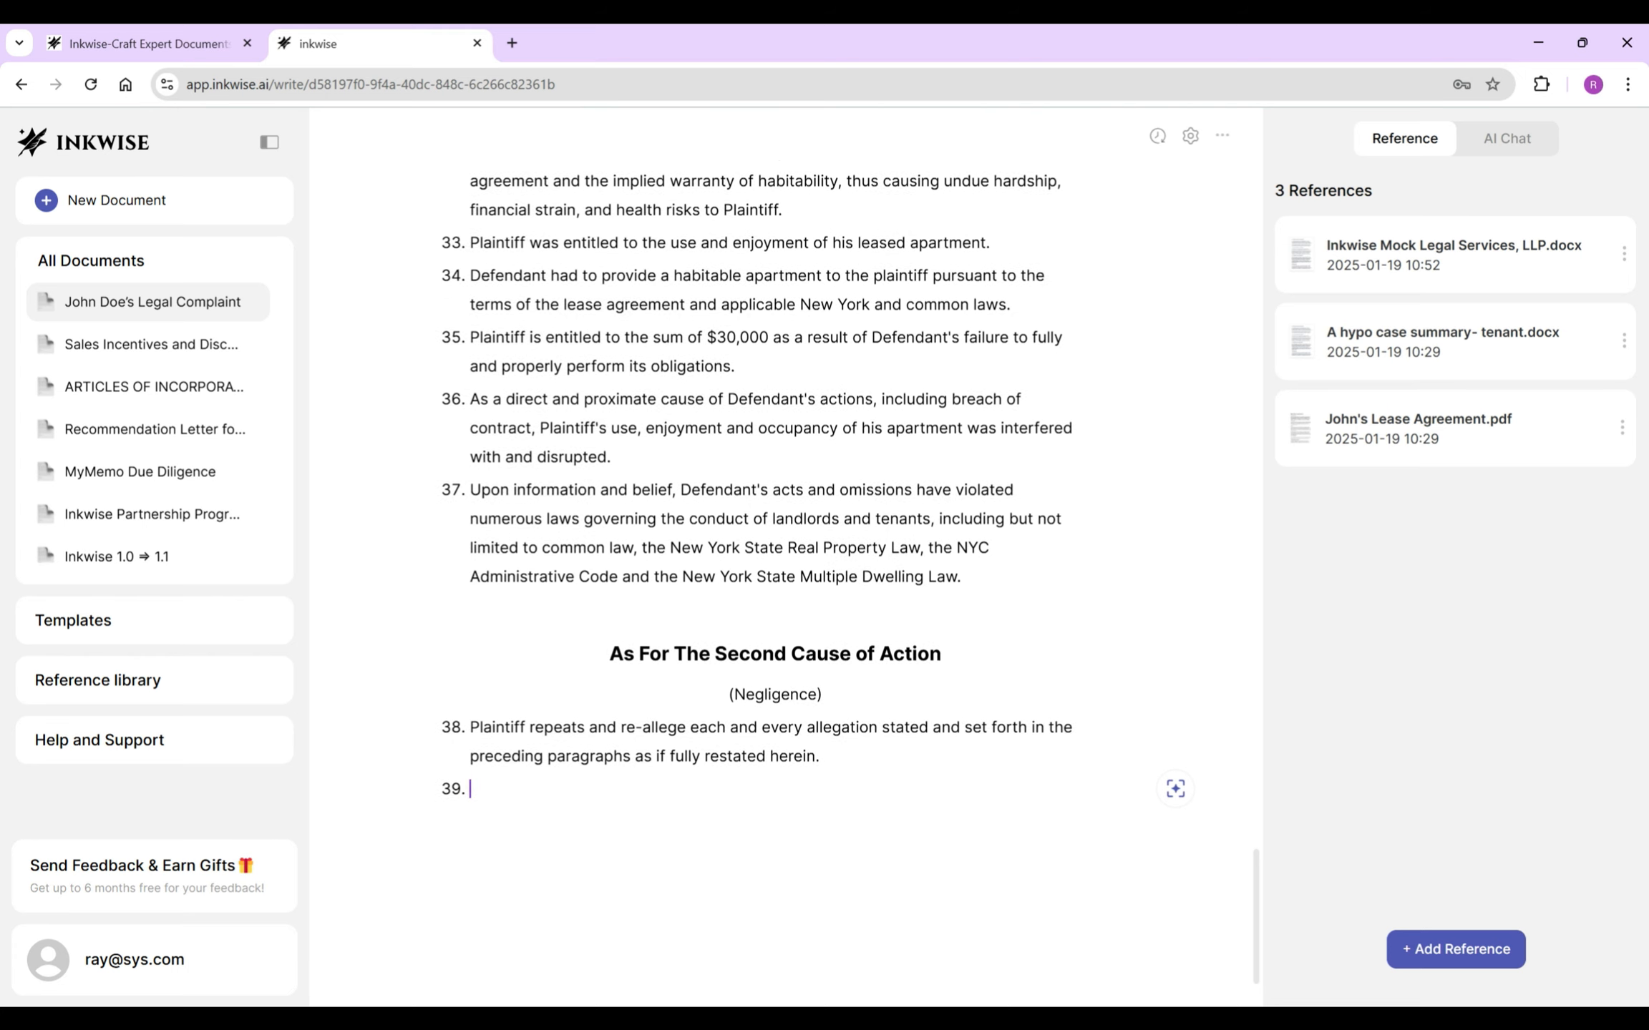
# - Write paragraph 39: Defendant owed Plaintiff a duty to properly operate, maintain and manage the premises
pyautogui.write('Defendant owed a duty to plaintiff')
pyautogui.hotkey('ctrl', 'BackSpace')
pyautogui.write('P')
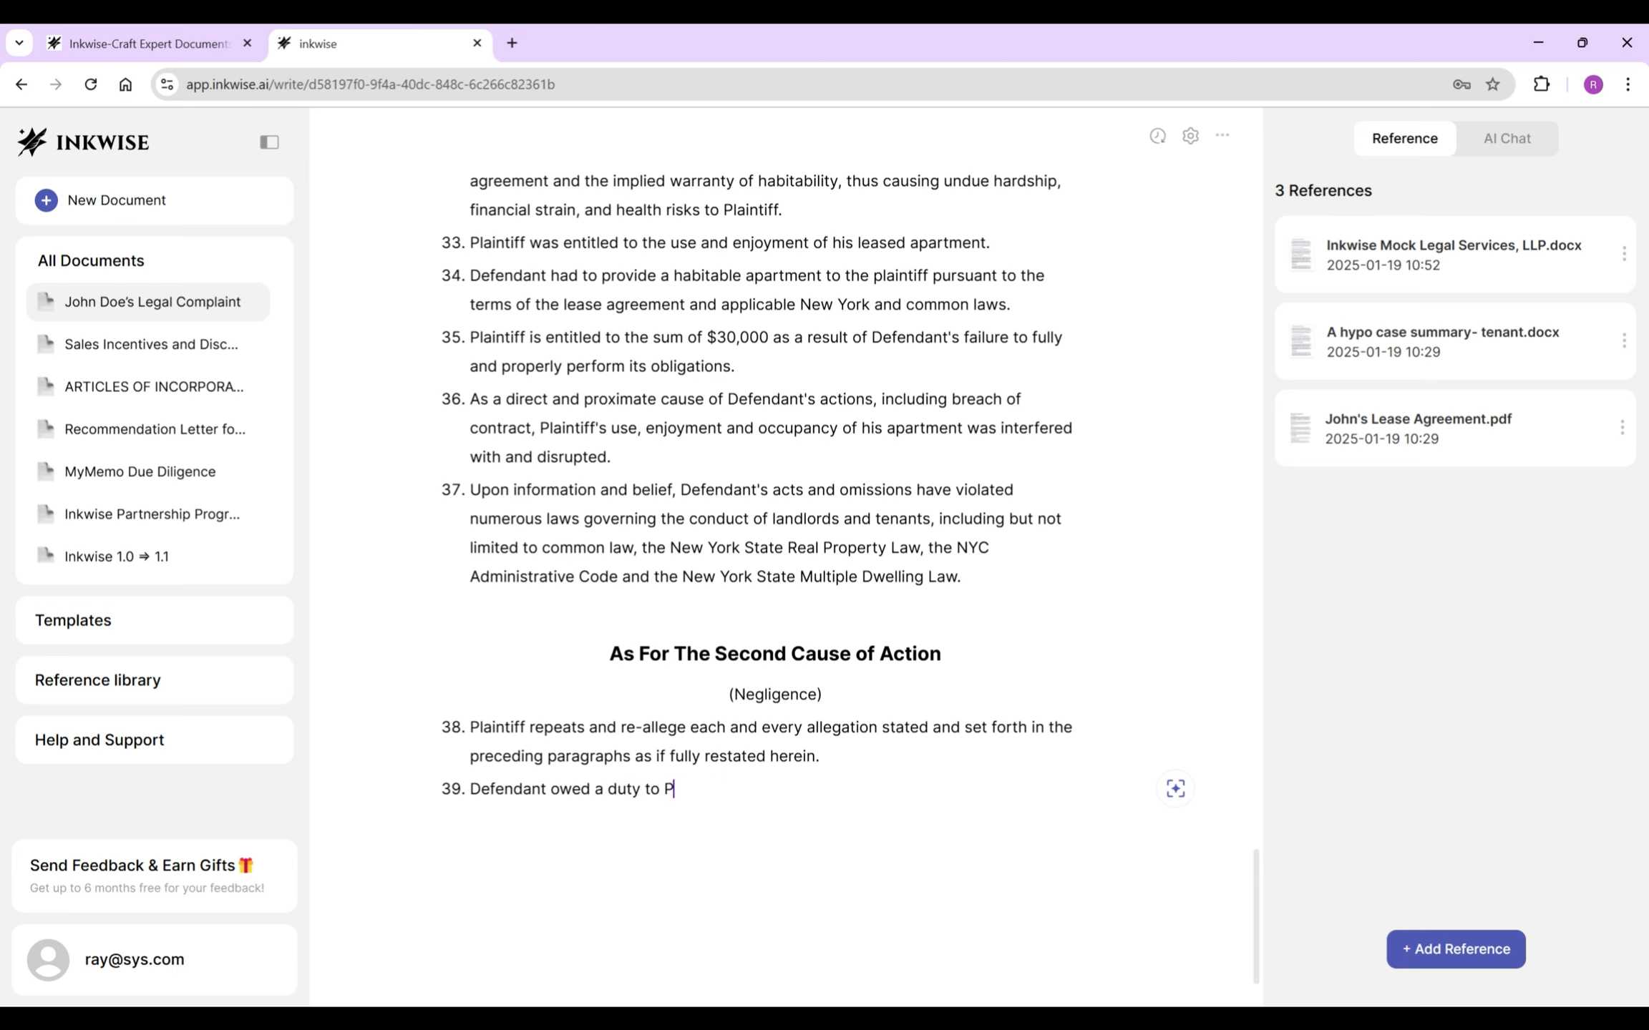
pyautogui.write('laintiff to properly operate, maintain,')
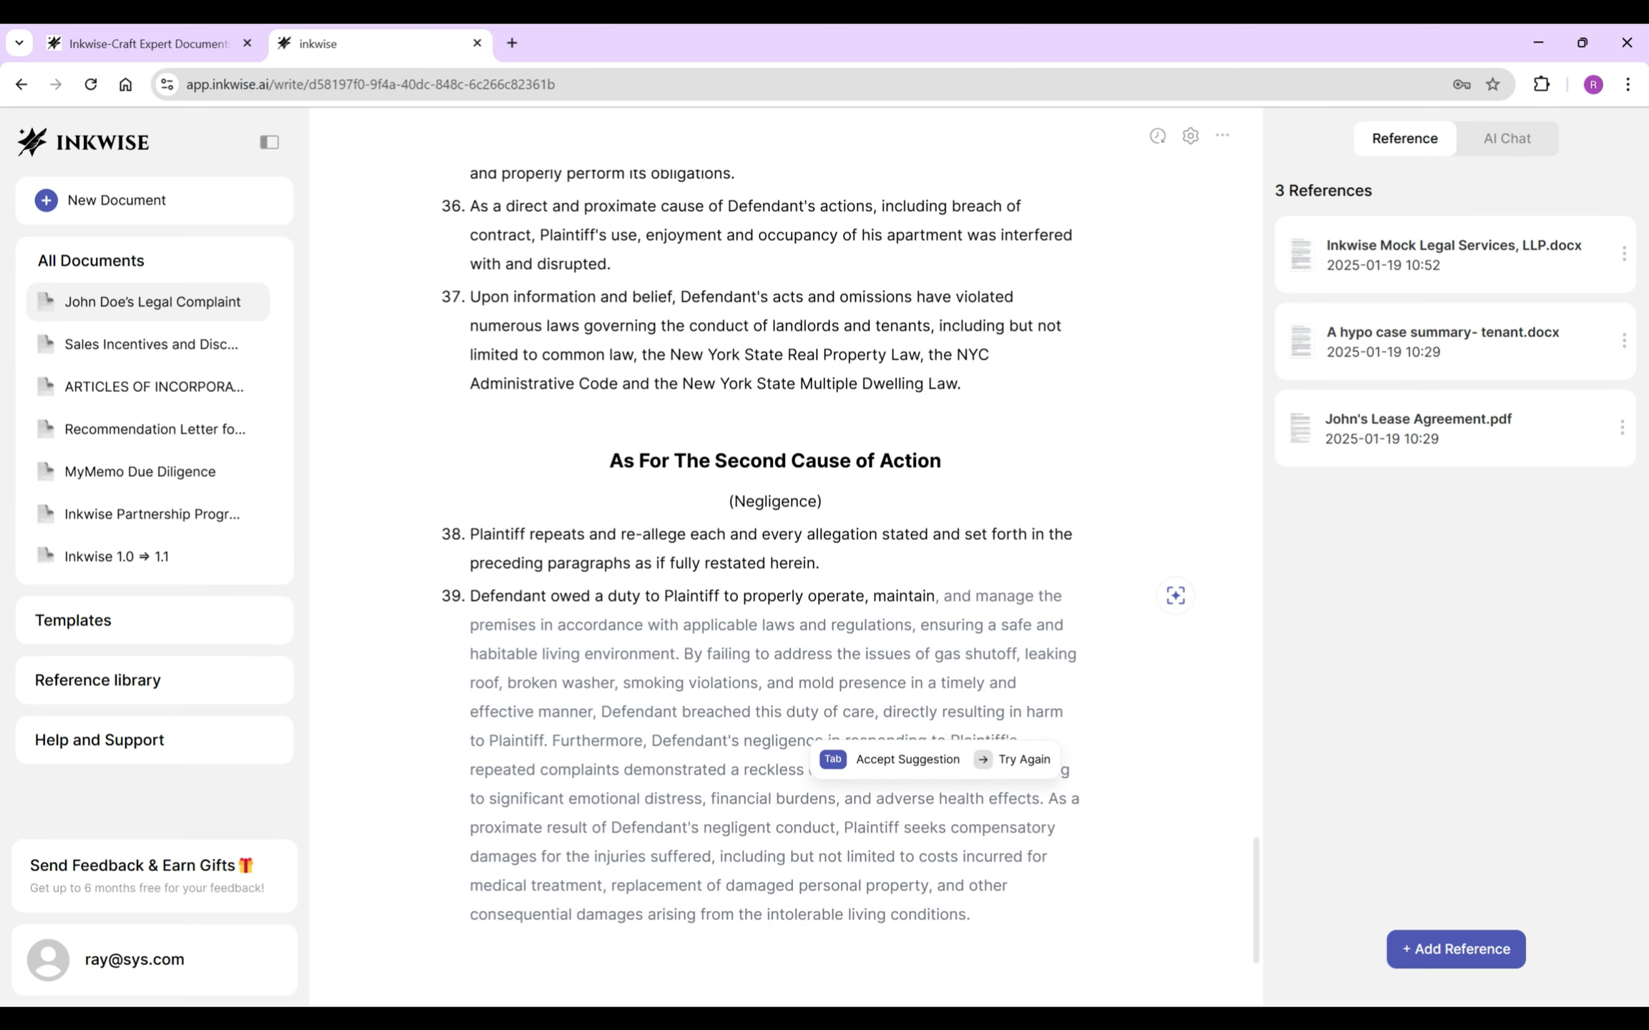
pyautogui.press('Tab')
pyautogui.moveTo(920, 625); pyautogui.dragTo(972, 799)
pyautogui.moveTo(684, 654); pyautogui.dragTo(971, 915)
pyautogui.press('BackSpace')
pyautogui.press('BackSpace')
pyautogui.press('BackSpace')
# - End paragraph 39 with ', at all times' and begin paragraph 40 on negligent, careless conduct
pyautogui.write(', at')
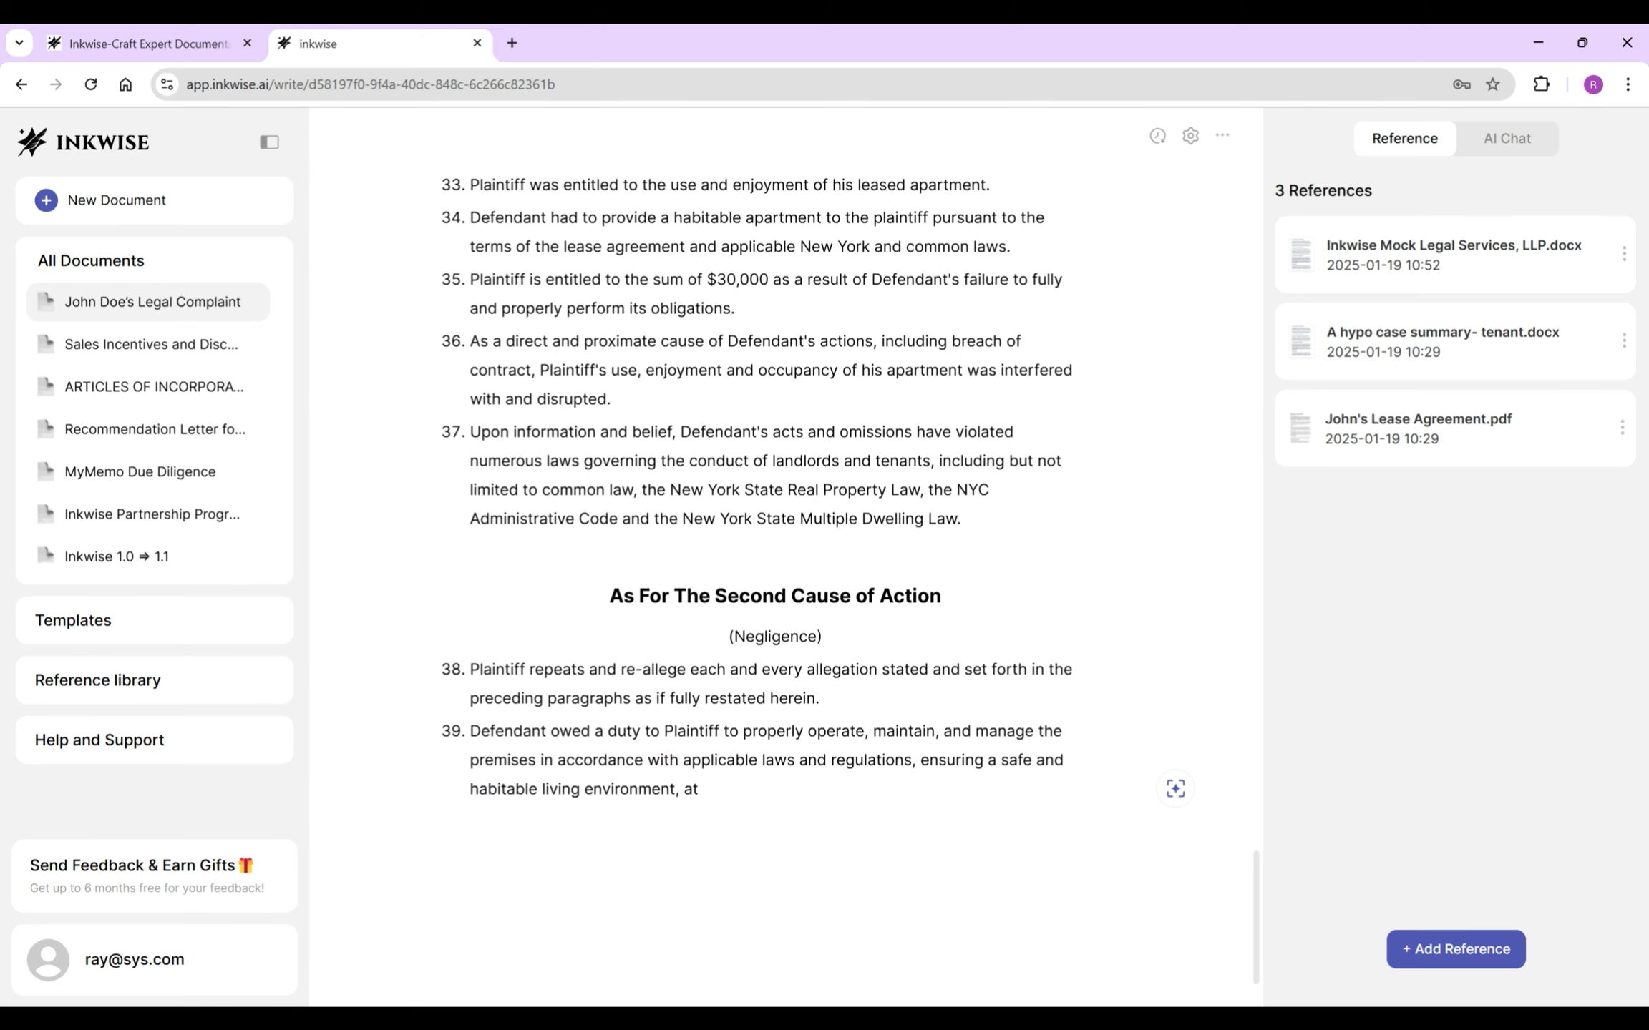
pyautogui.press('Tab')
pyautogui.moveTo(766, 808); pyautogui.dragTo(767, 460)
pyautogui.press('BackSpace')
pyautogui.press('Return')
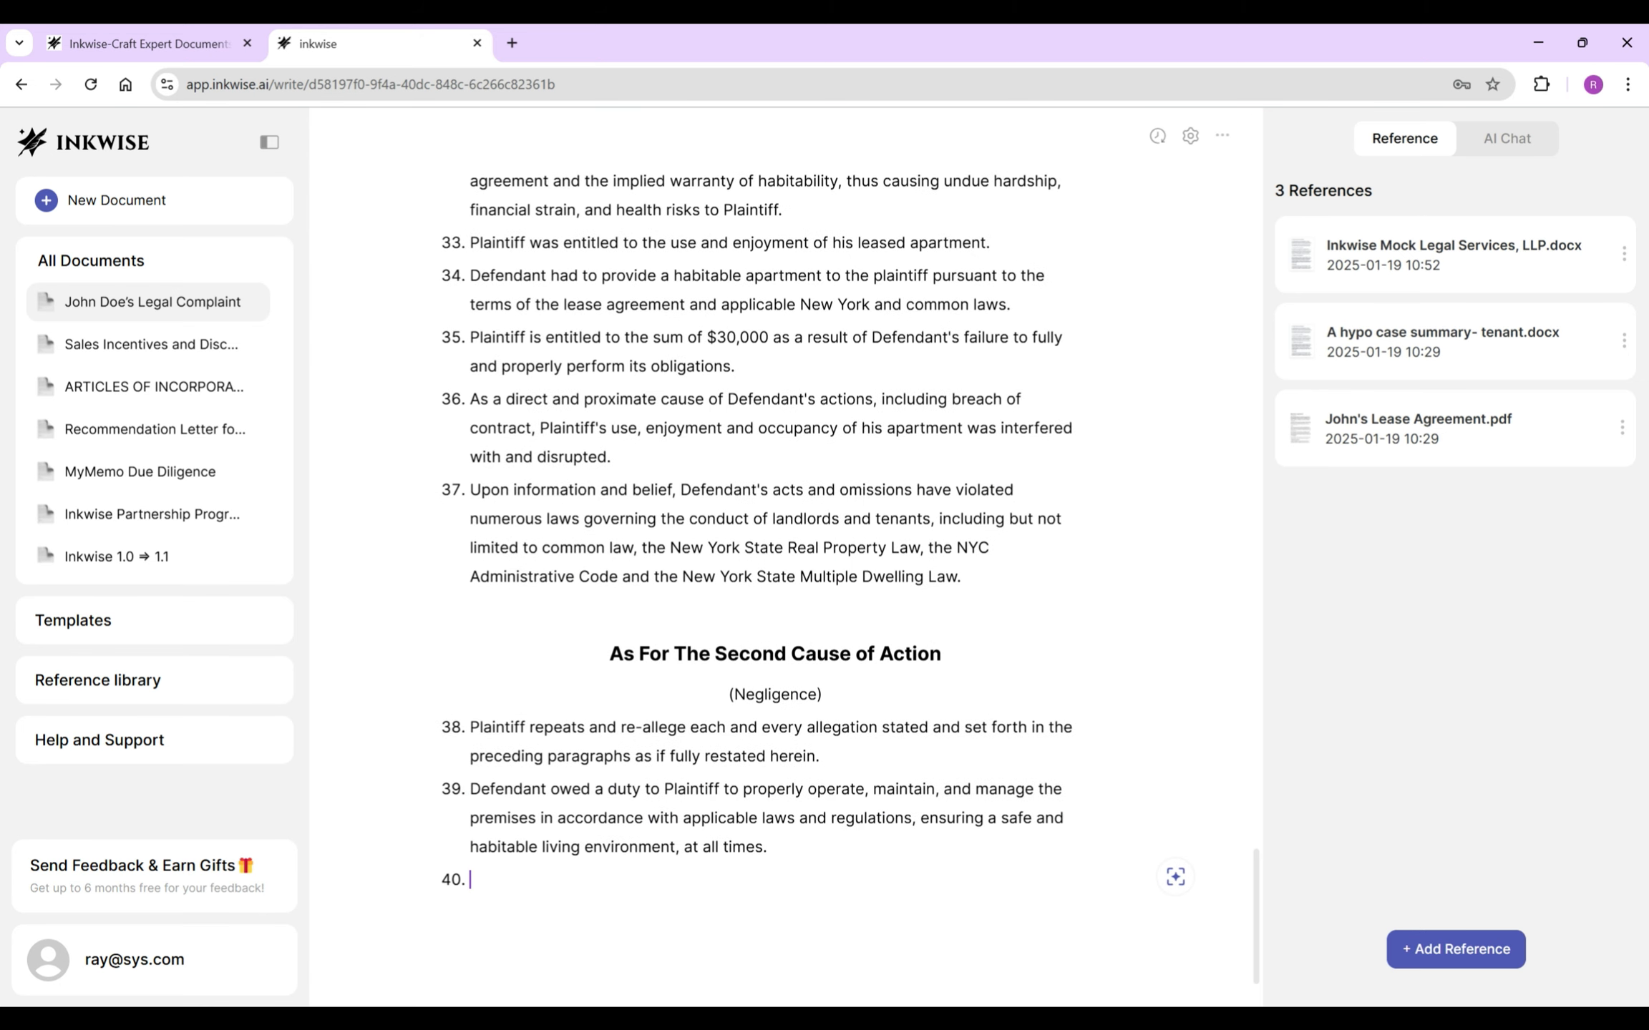
pyautogui.write('Defendant and its agents, servants, and/o')
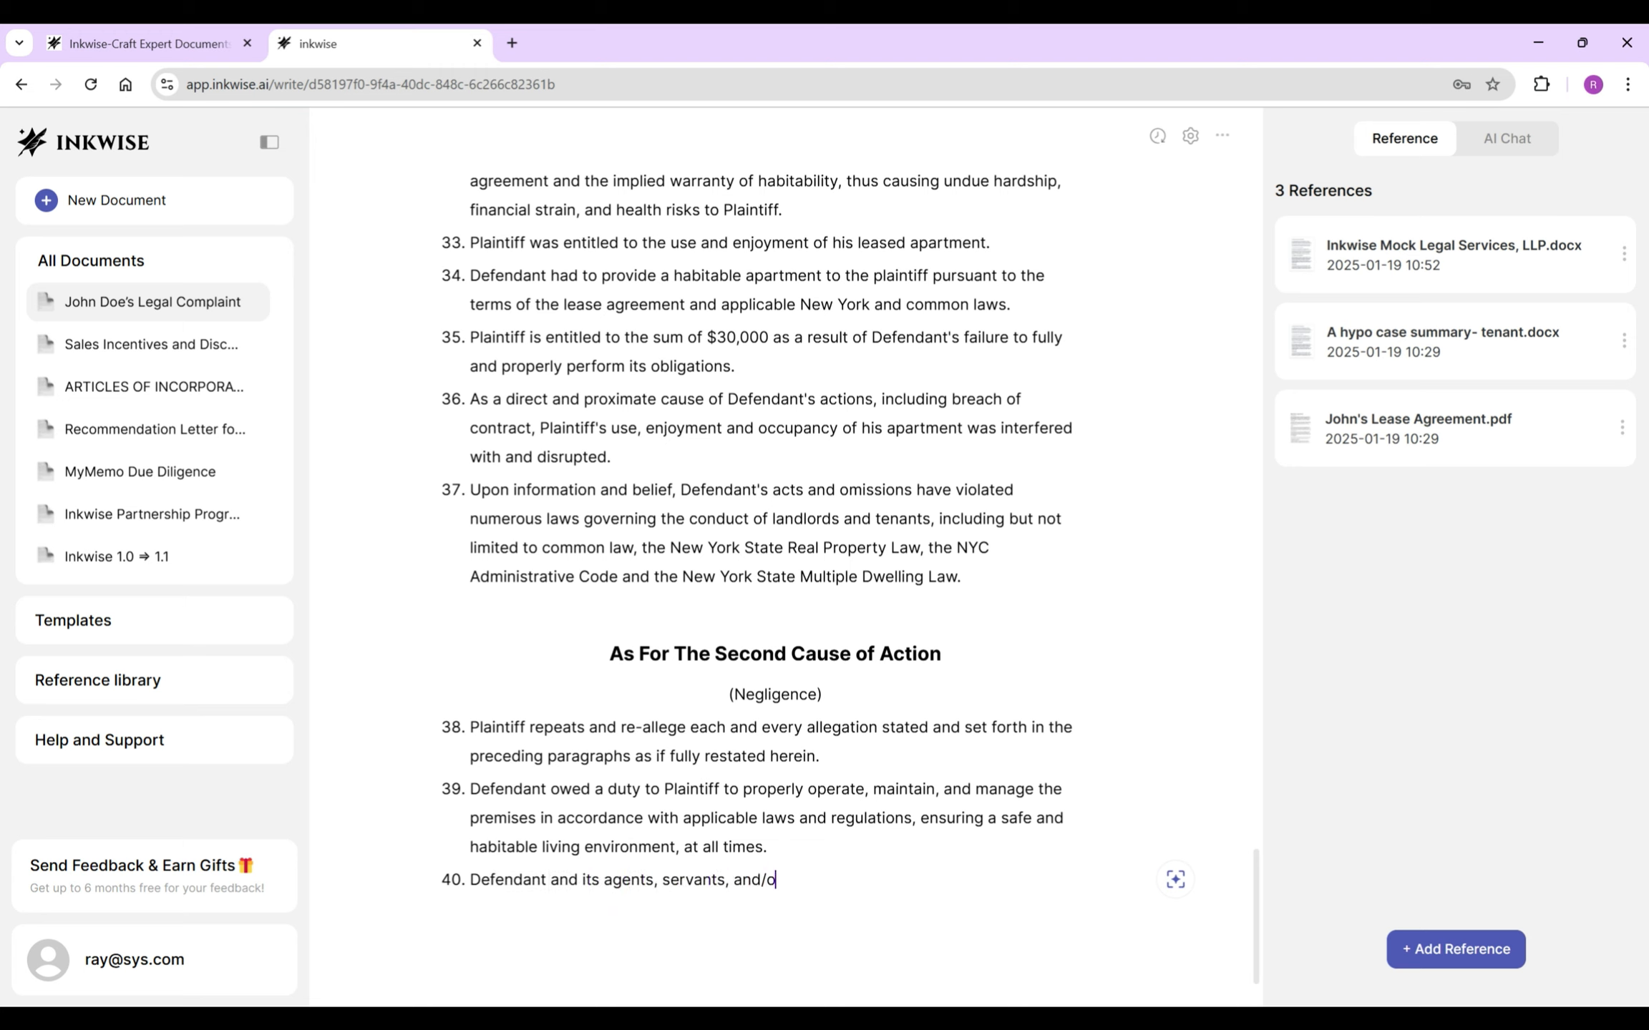
pyautogui.write('r employees negligently ')
pyautogui.write(', carelessly and/or ')
pyautogui.write('recklessly owned, maintained')
pyautogui.write(' and managed the premise ')
pyautogui.write('in such a manner as to create an u')
pyautogui.write('nsafe, dangerous and hazardous condition, i')
pyautogui.write('ncluding failure to')
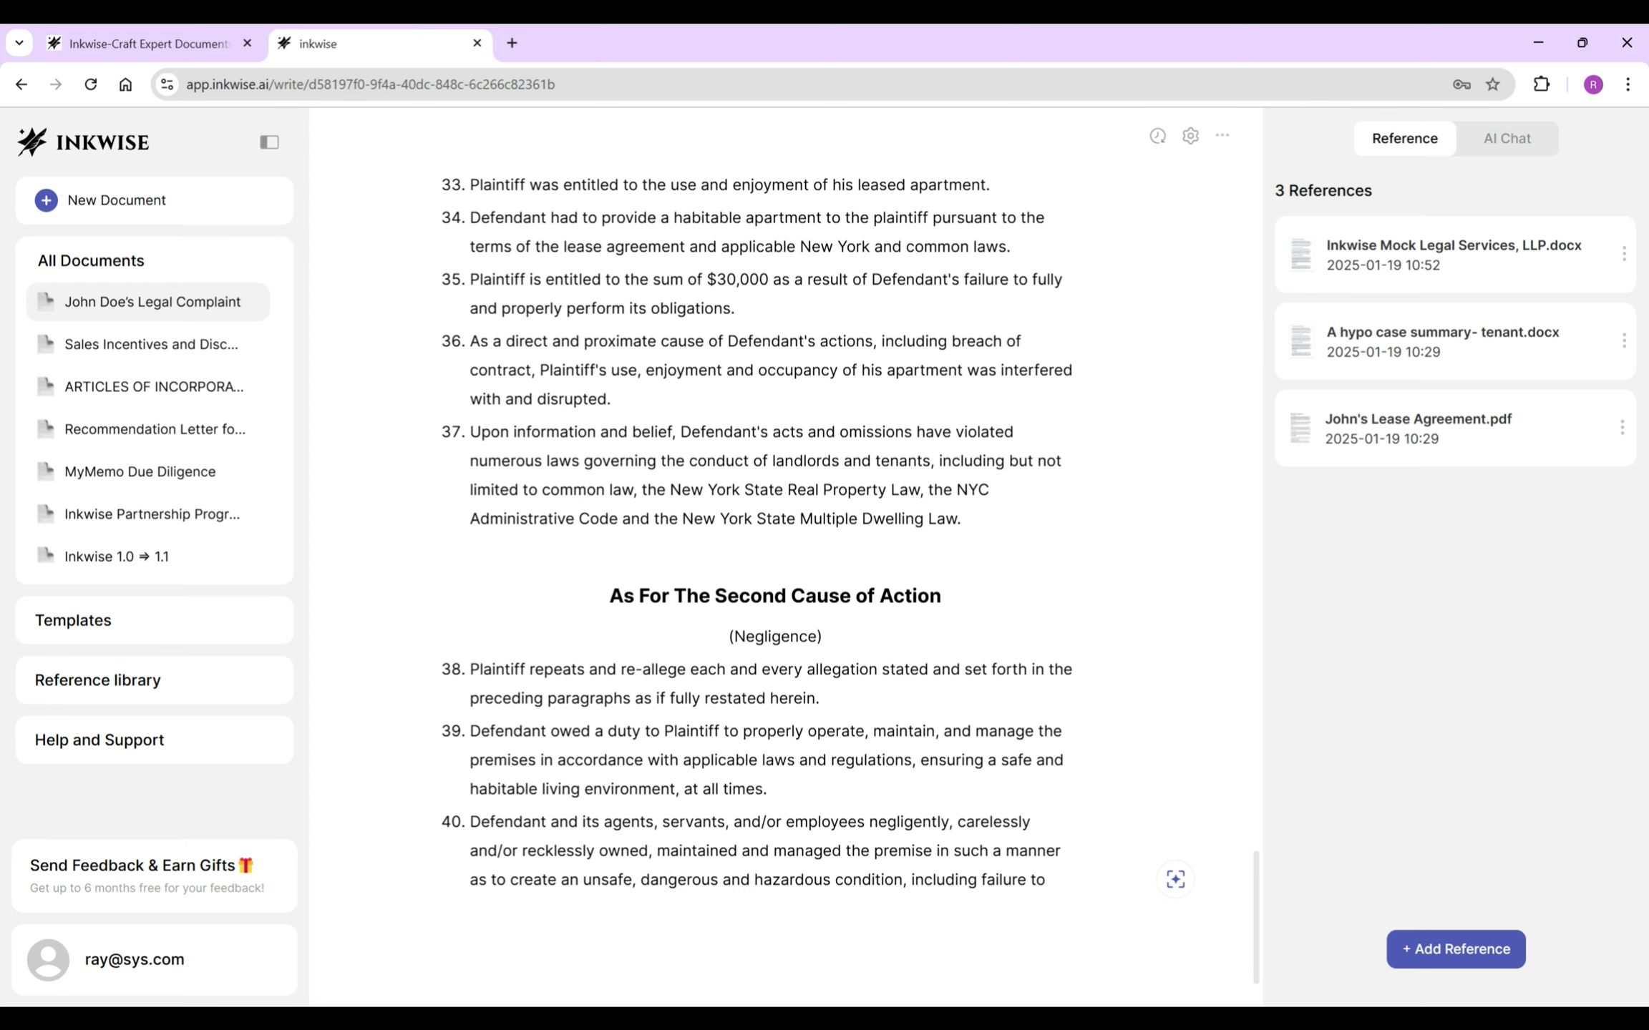
pyautogui.write("/list the management's fa")
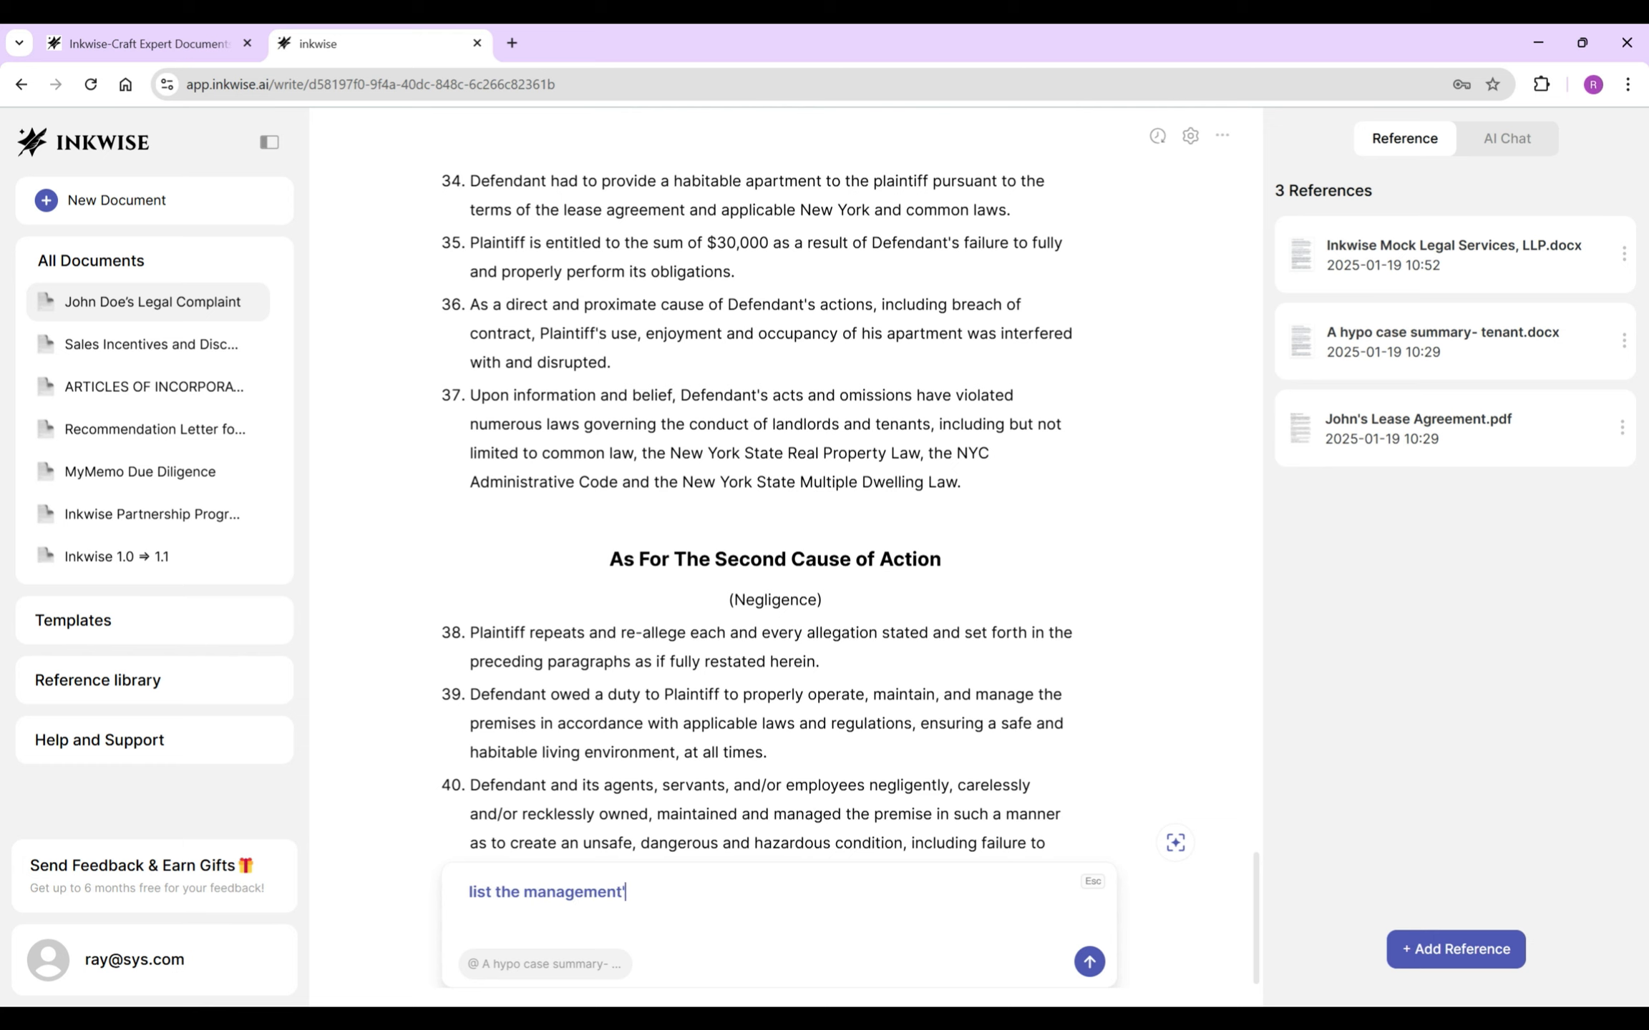
pyautogui.write('iled actions in the te')
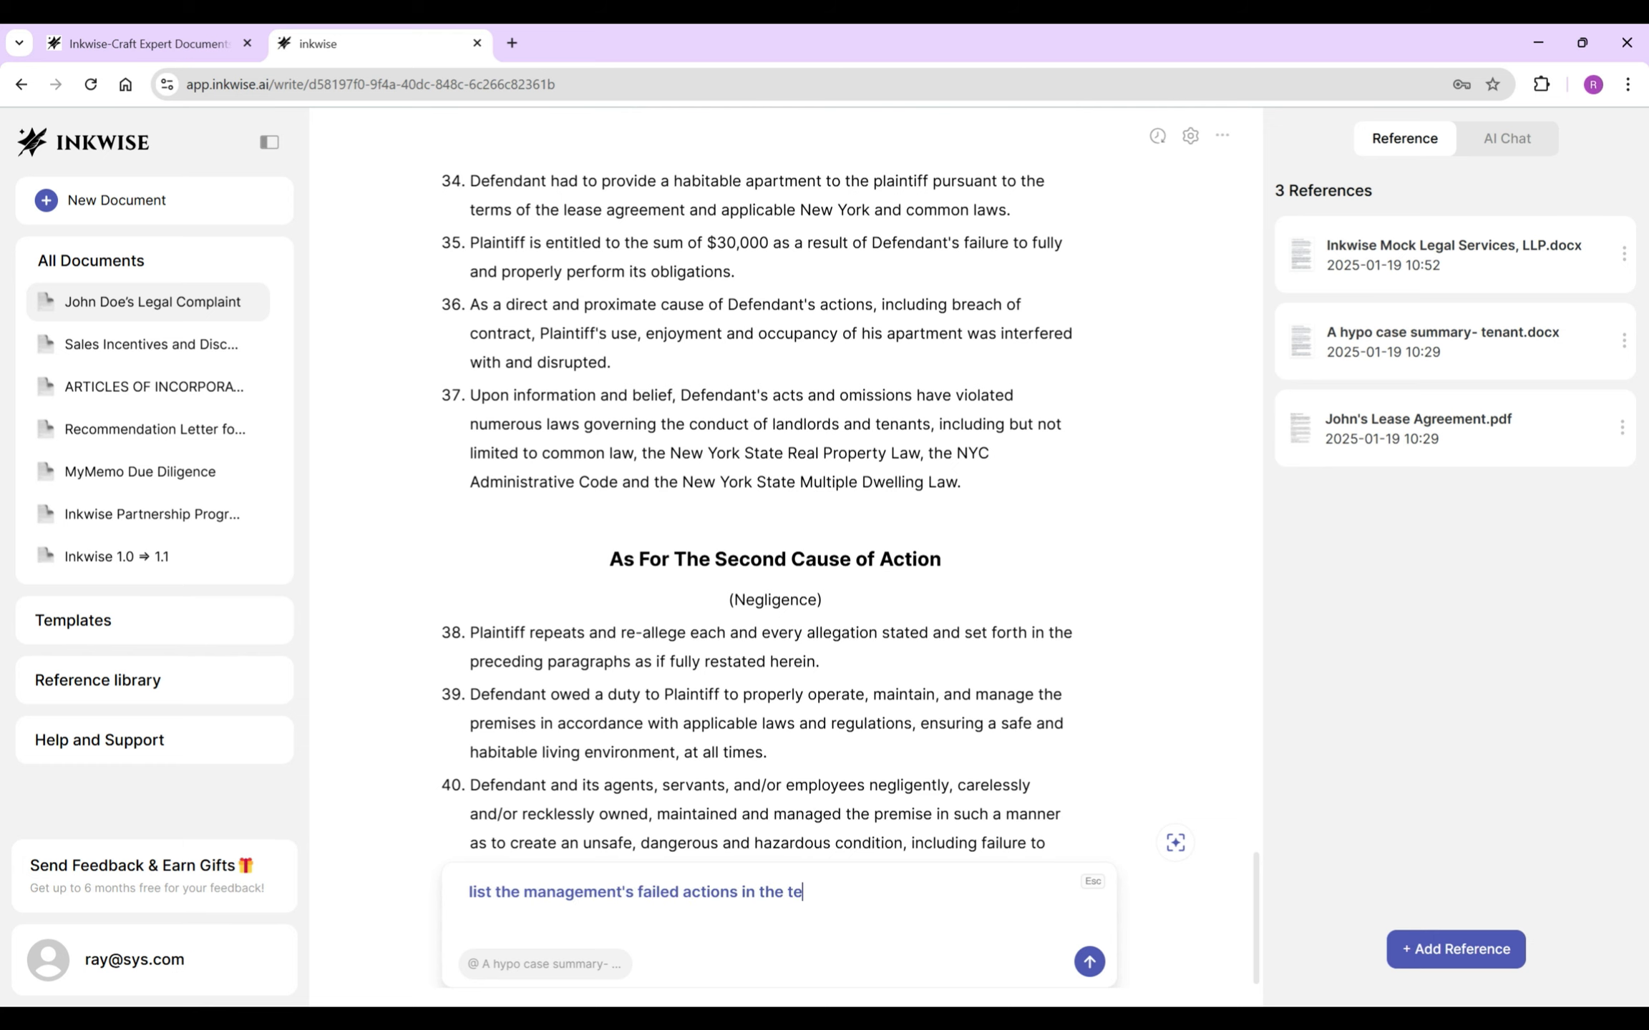
pyautogui.write("nant's situations")
# - Insert the AI's list of Defendant's failures and delete its intro so it joins paragraph 40
pyautogui.press('Return')
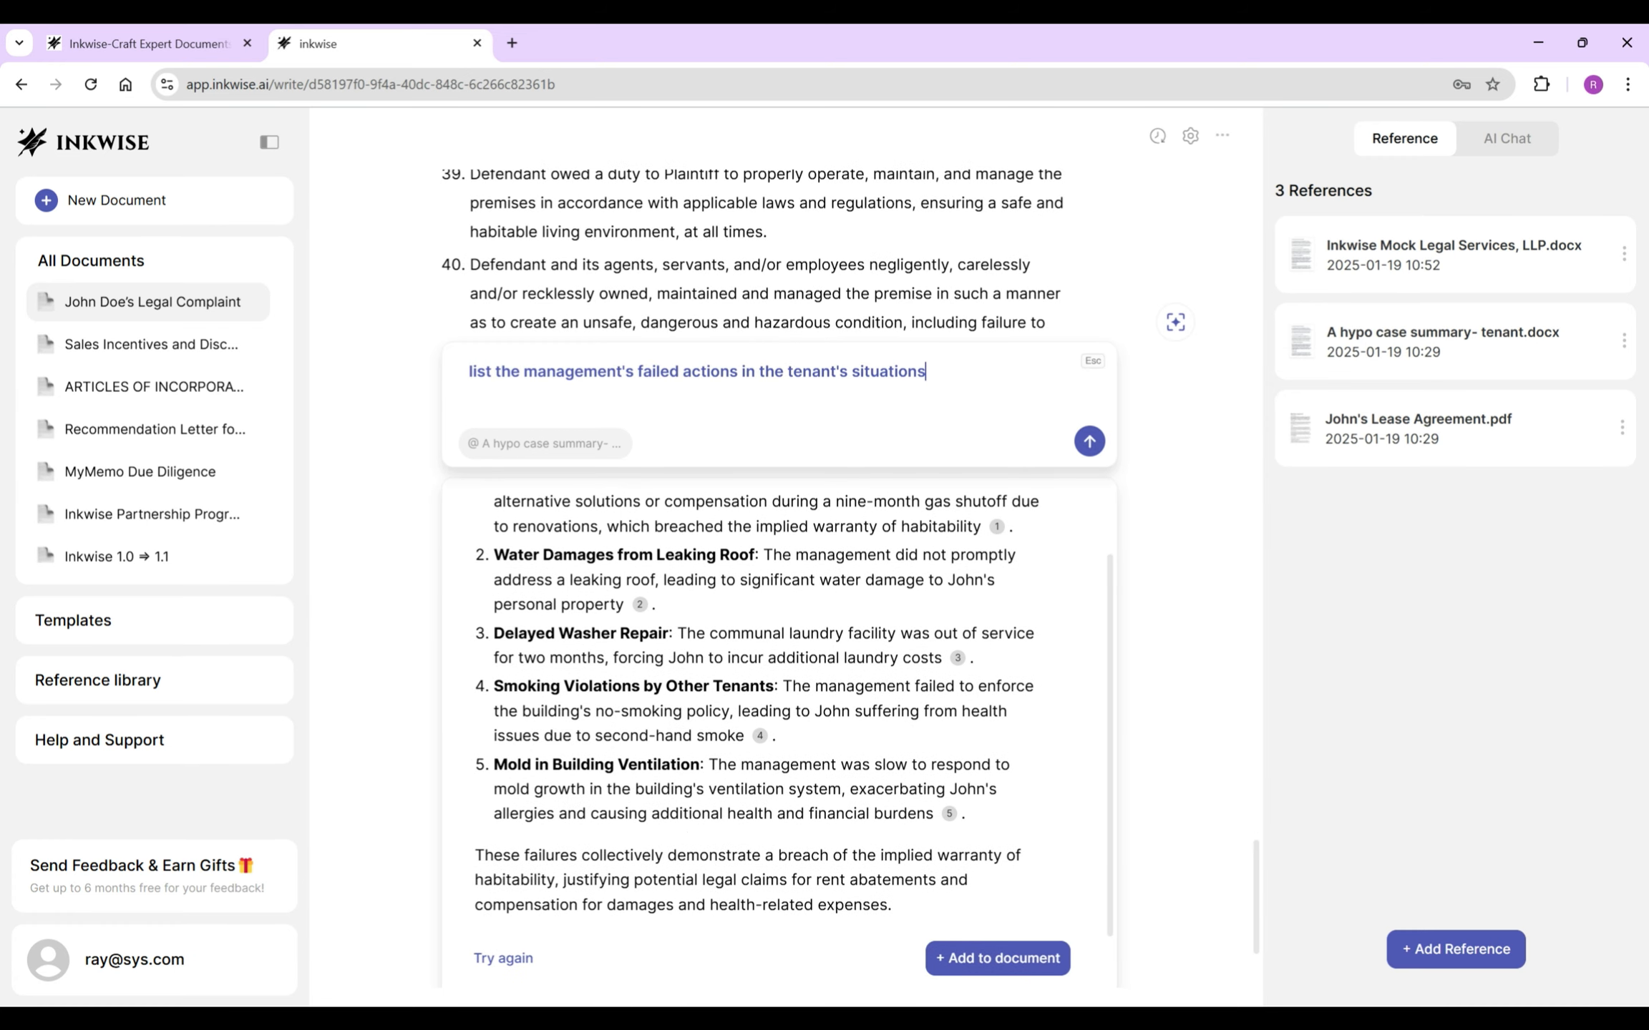
pyautogui.click(998, 958)
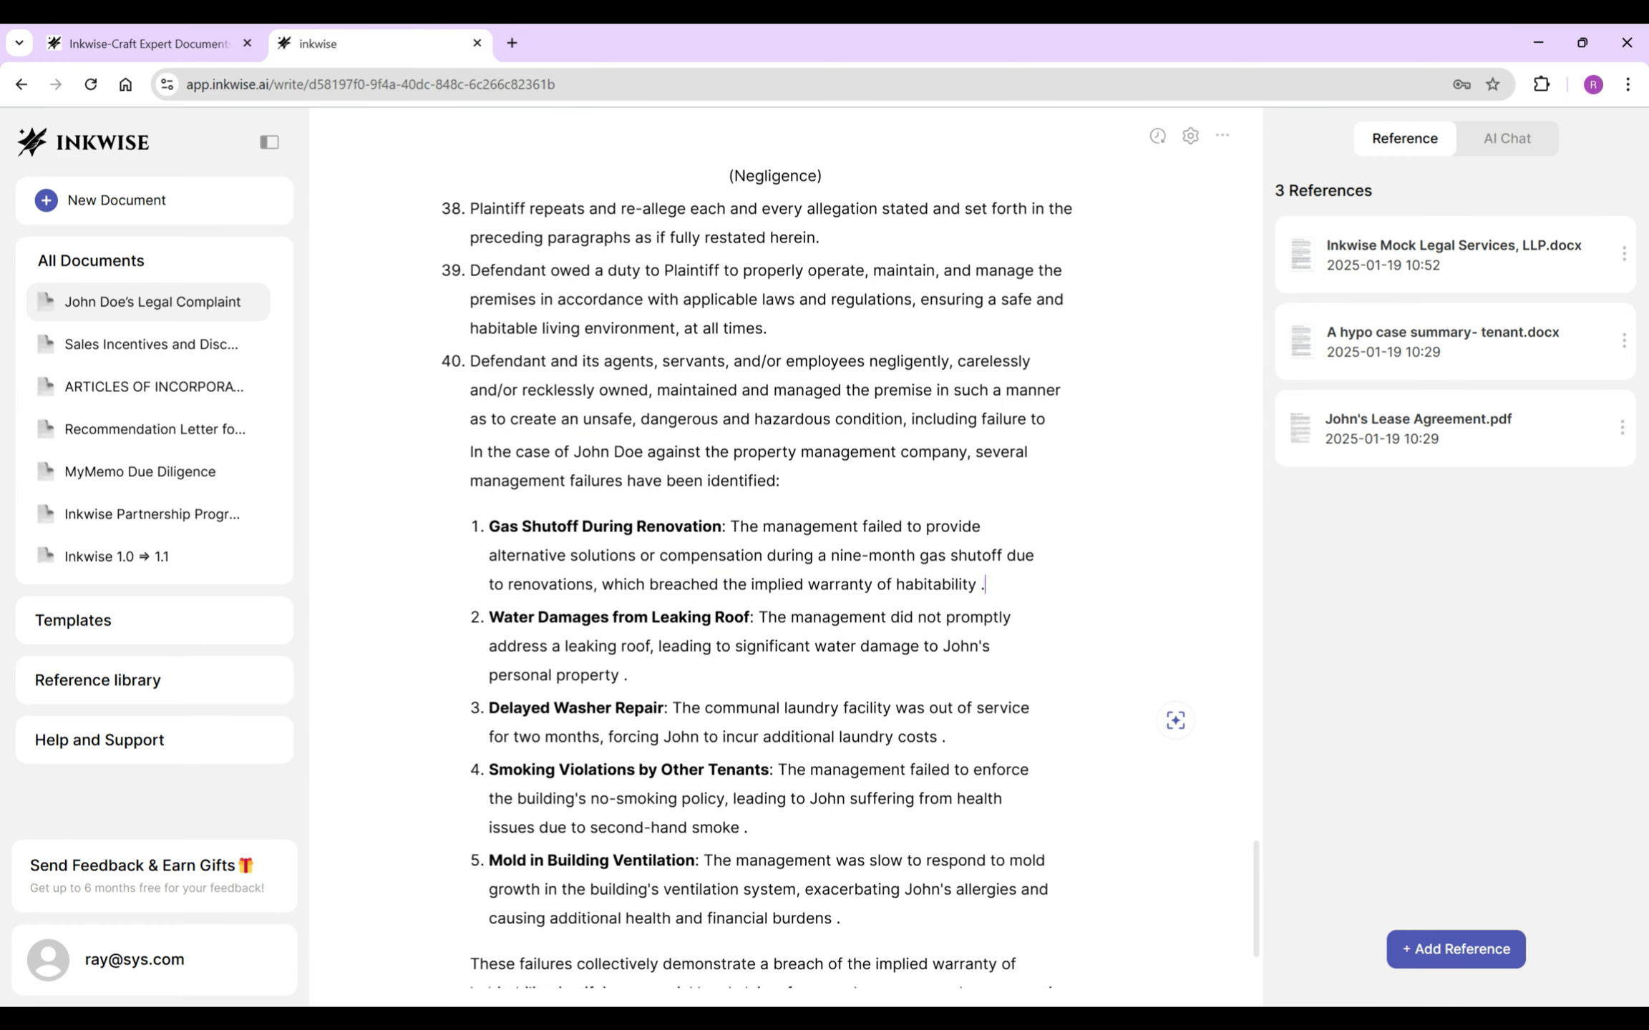
pyautogui.moveTo(470, 451); pyautogui.dragTo(903, 527)
pyautogui.press('BackSpace')
pyautogui.press('BackSpace')
pyautogui.press('BackSpace')
pyautogui.press('BackSpace')
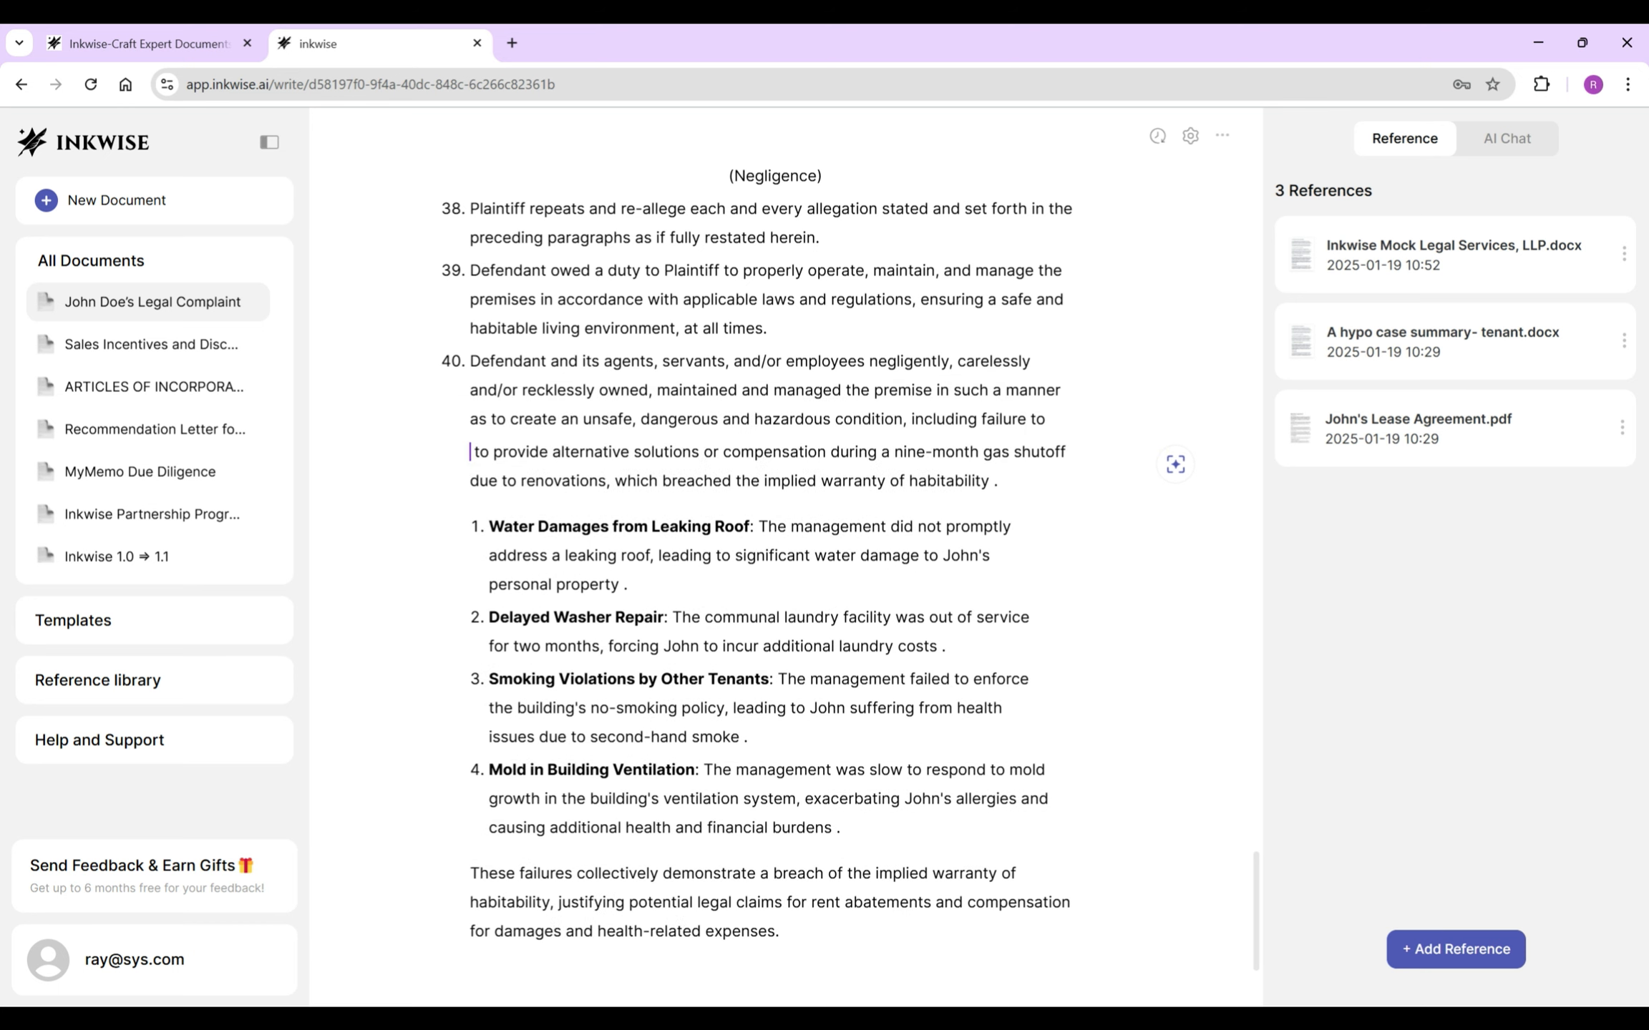
pyautogui.press('BackSpace')
pyautogui.press('BackSpace')
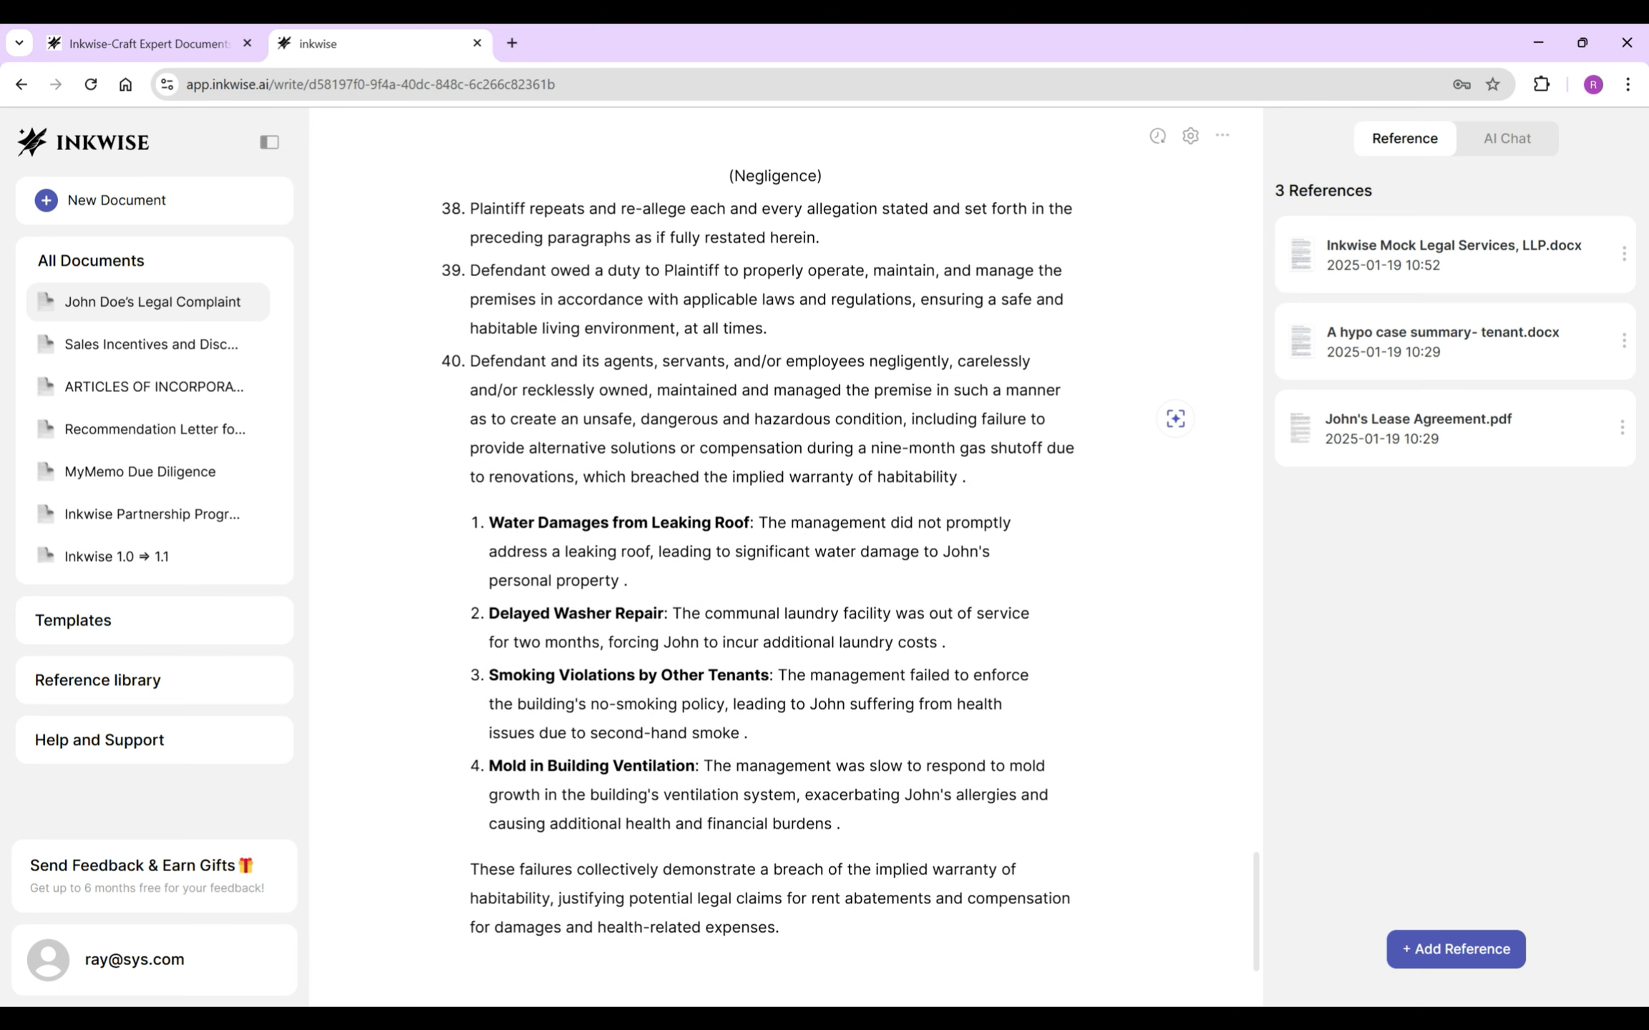
# - Merge the gas shutoff and leaking roof items into one sentence, adding 'to promptly fix the'
pyautogui.moveTo(1046, 448); pyautogui.dragTo(945, 523)
pyautogui.press('BackSpace')
pyautogui.press('BackSpace')
pyautogui.write(', to')
pyautogui.moveTo(708, 477); pyautogui.dragTo(668, 551)
# - Merge the laundry, no-smoking and mold items, delete the summary, end with a period, start paragraph 41
pyautogui.press('BackSpace')
pyautogui.write('to promptly fix th')
pyautogui.press('Delete')
pyautogui.press('Delete')
pyautogui.press('Delete')
pyautogui.moveTo(1034, 520); pyautogui.dragTo(954, 594)
pyautogui.press('BackSpace')
pyautogui.press('BackSpace')
pyautogui.write(',')
pyautogui.moveTo(770, 611); pyautogui.dragTo(903, 685)
pyautogui.write('and')
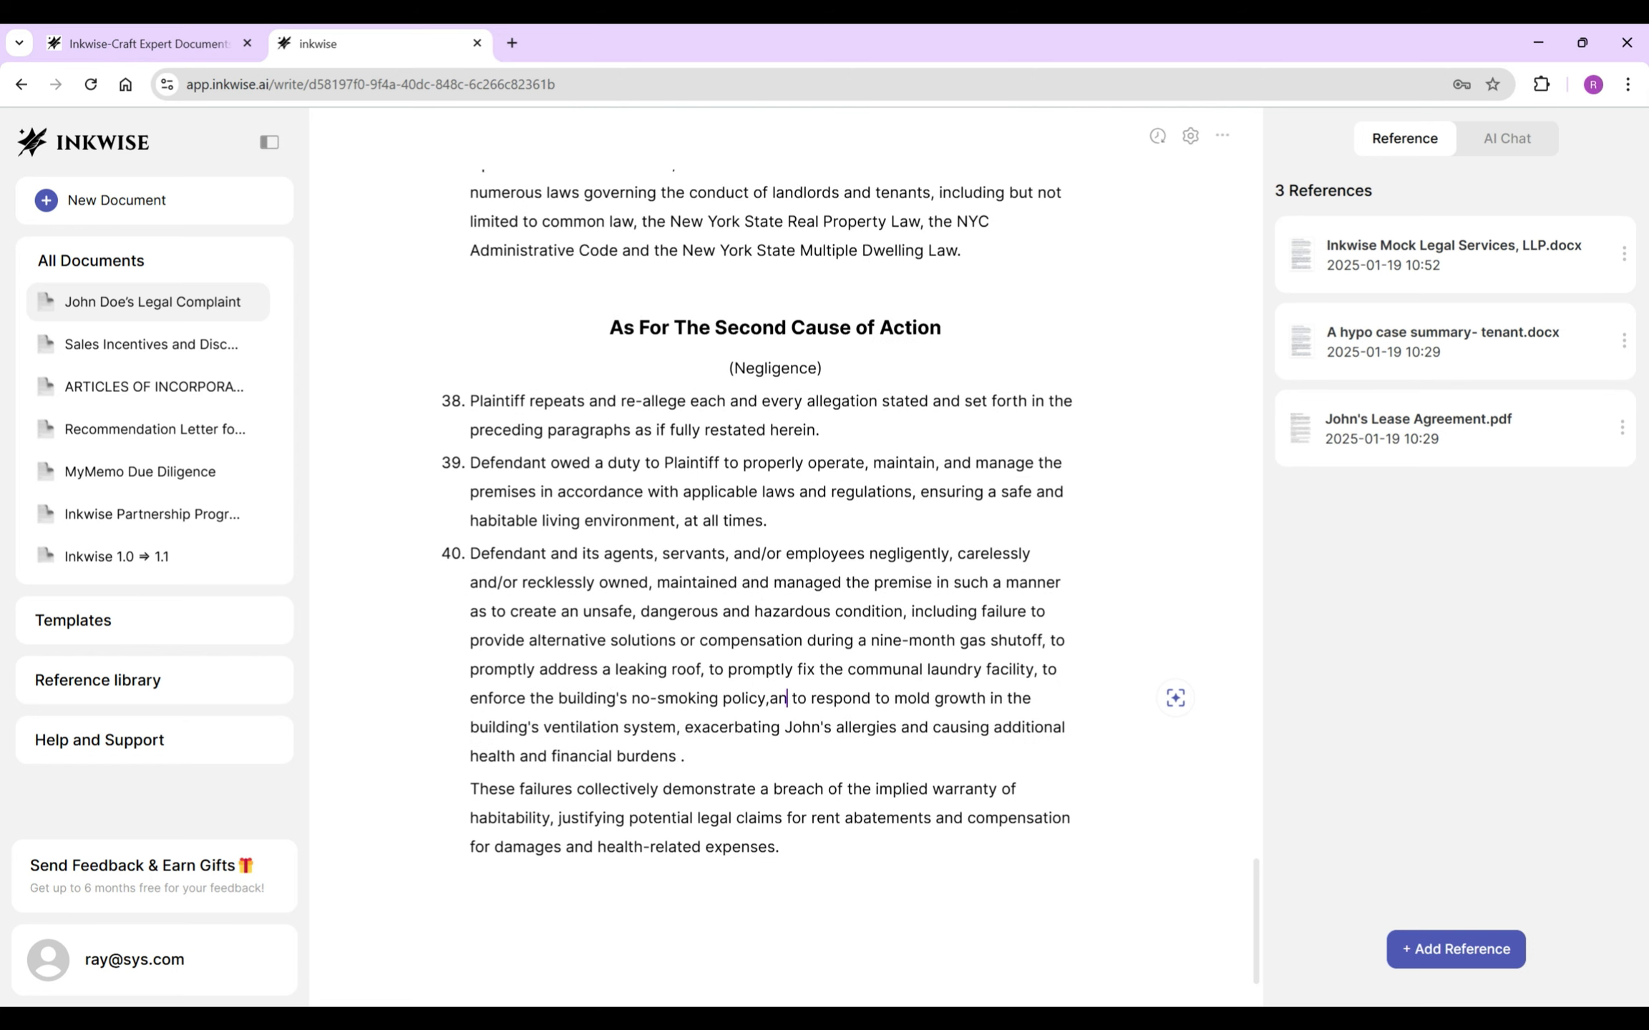
pyautogui.moveTo(470, 789); pyautogui.dragTo(779, 847)
pyautogui.press('BackSpace')
pyautogui.moveTo(675, 818); pyautogui.dragTo(684, 846)
pyautogui.write('.')
pyautogui.press('Return')
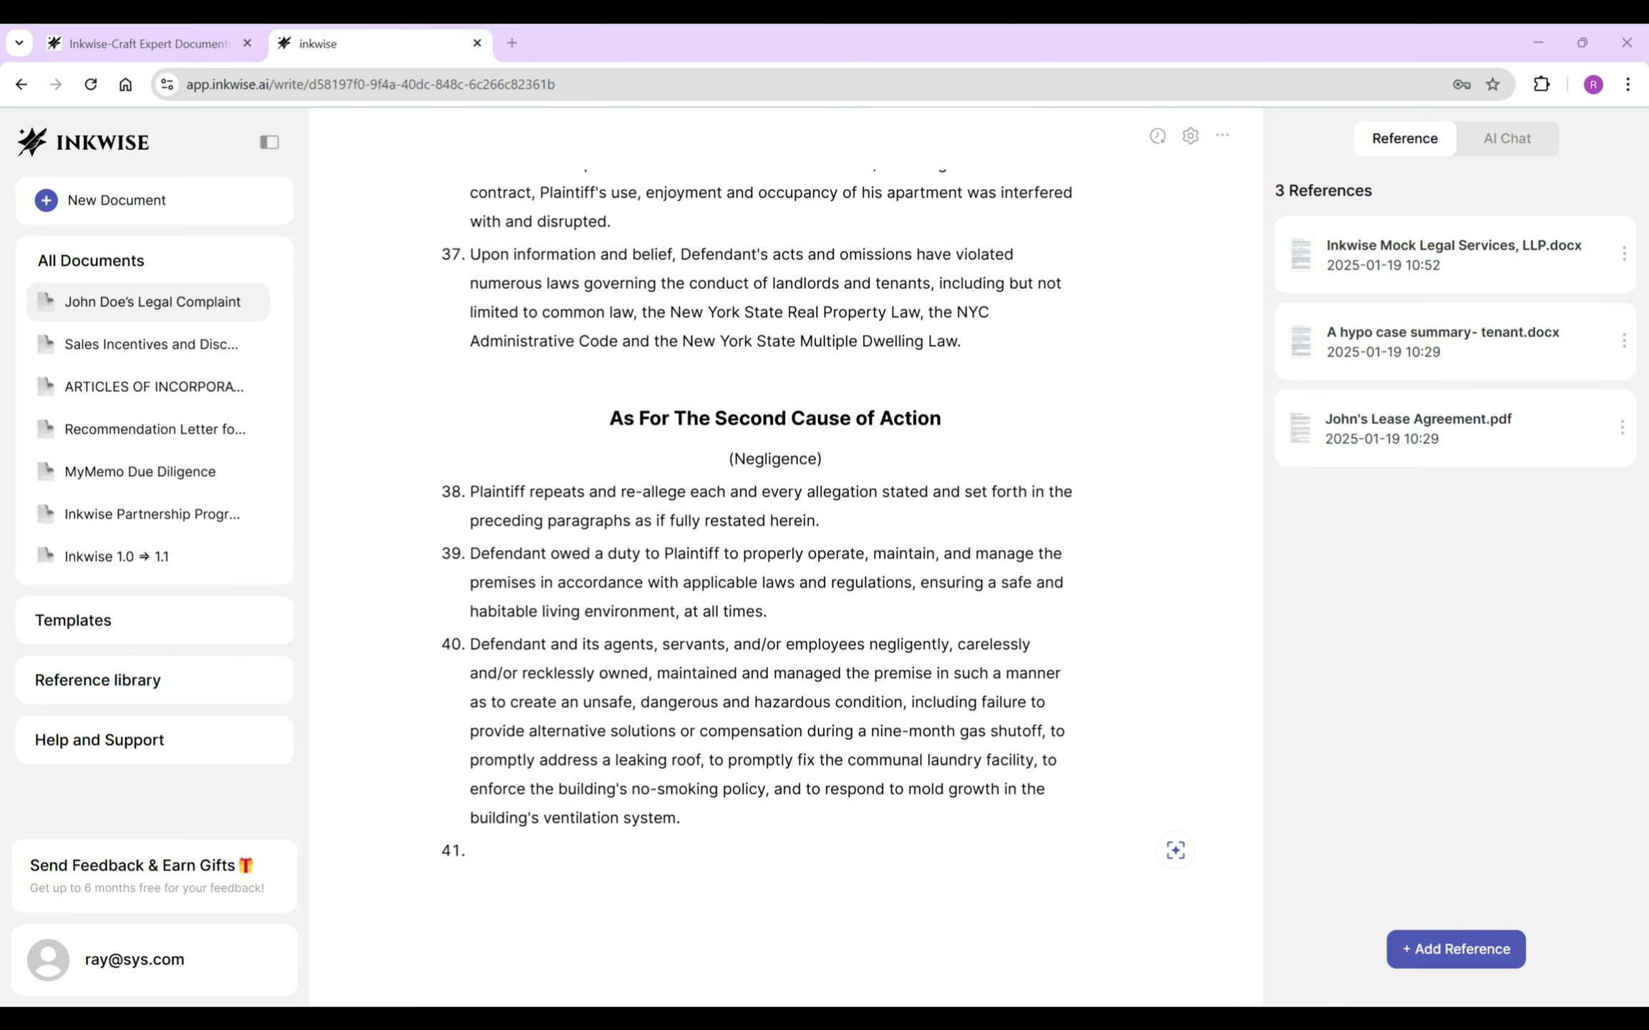
# - Complete paragraph 41 stating Plaintiff in no way caused the hazards, trimming the AI continuation
pyautogui.write('Plaintiff in no way o')
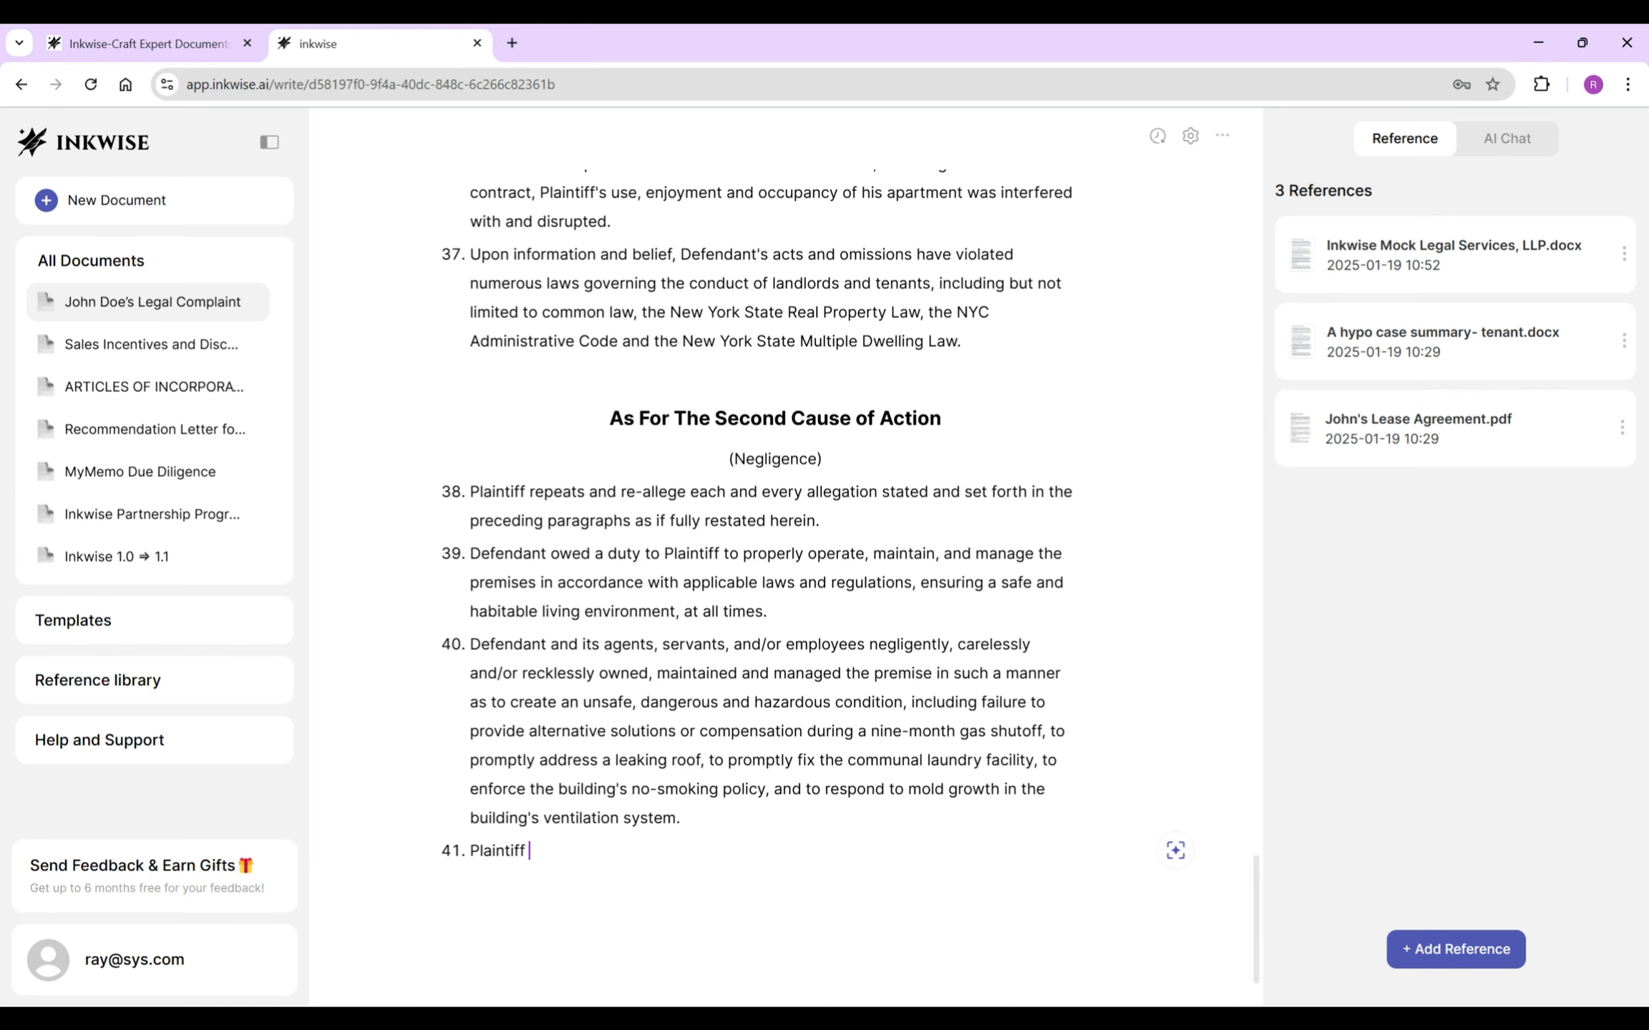
pyautogui.press('BackSpace')
pyautogui.write('caused or')
pyautogui.press('Tab')
pyautogui.moveTo(613, 777); pyautogui.dragTo(692, 847)
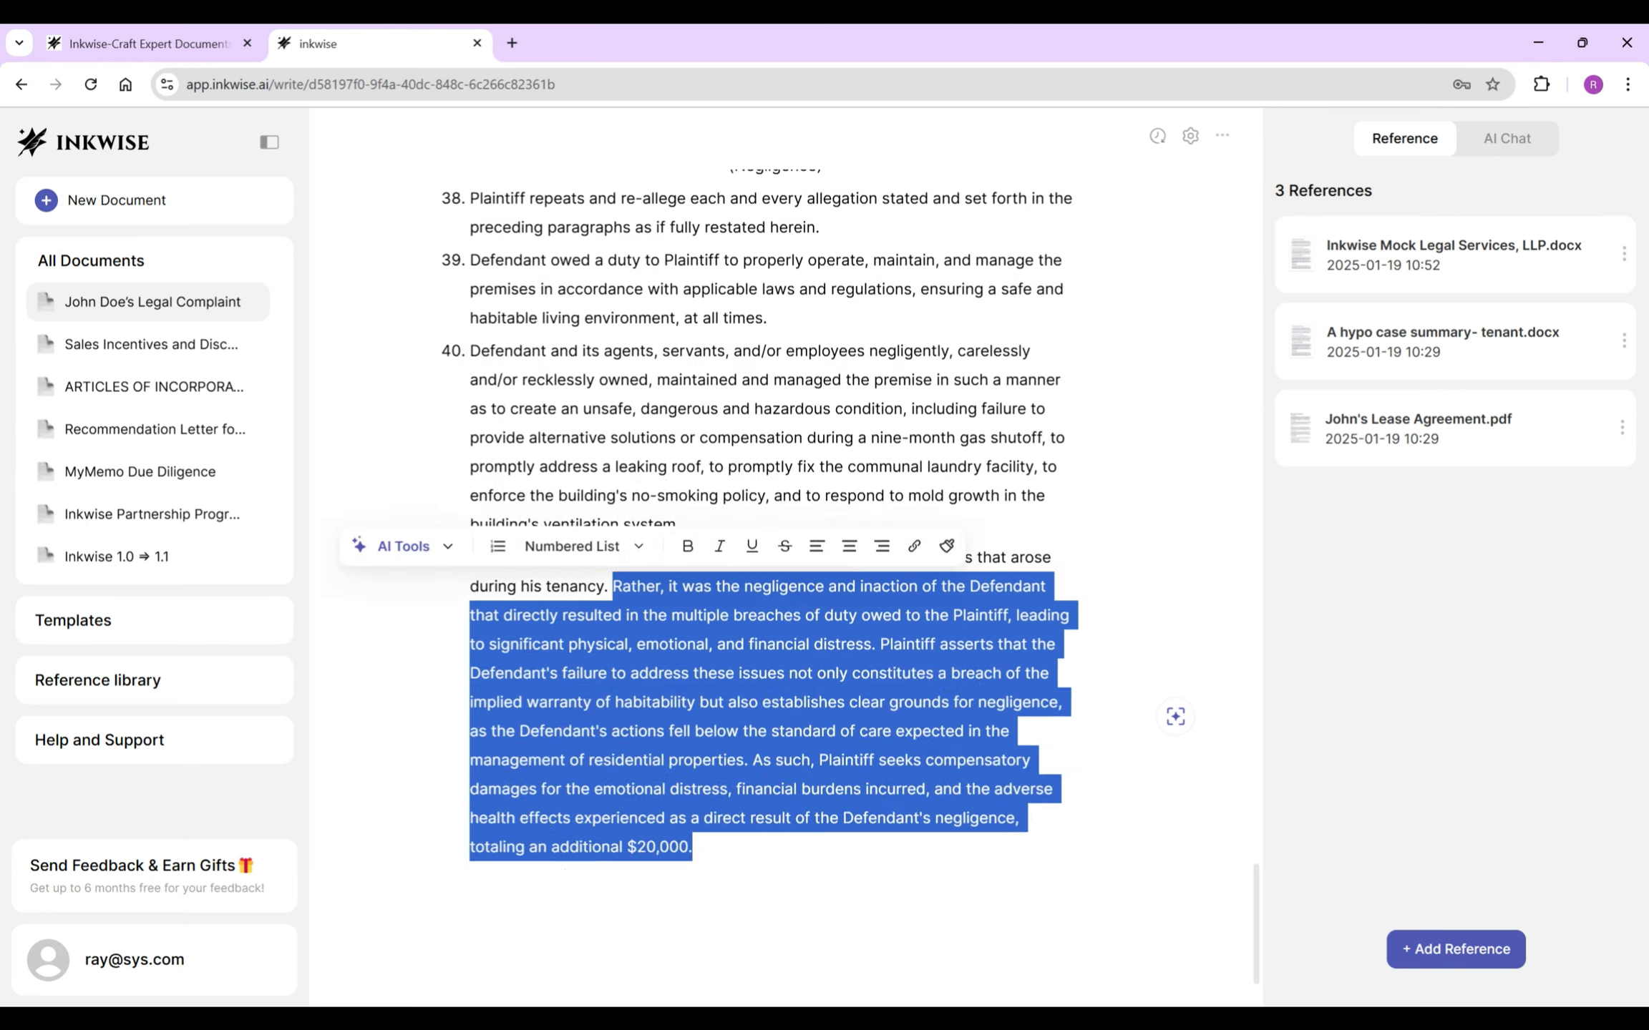
pyautogui.press('BackSpace')
# - Write paragraph 42: Defendant's negligent acts and omissions caused Plaintiff utility, property and medical damages
pyautogui.press('Return')
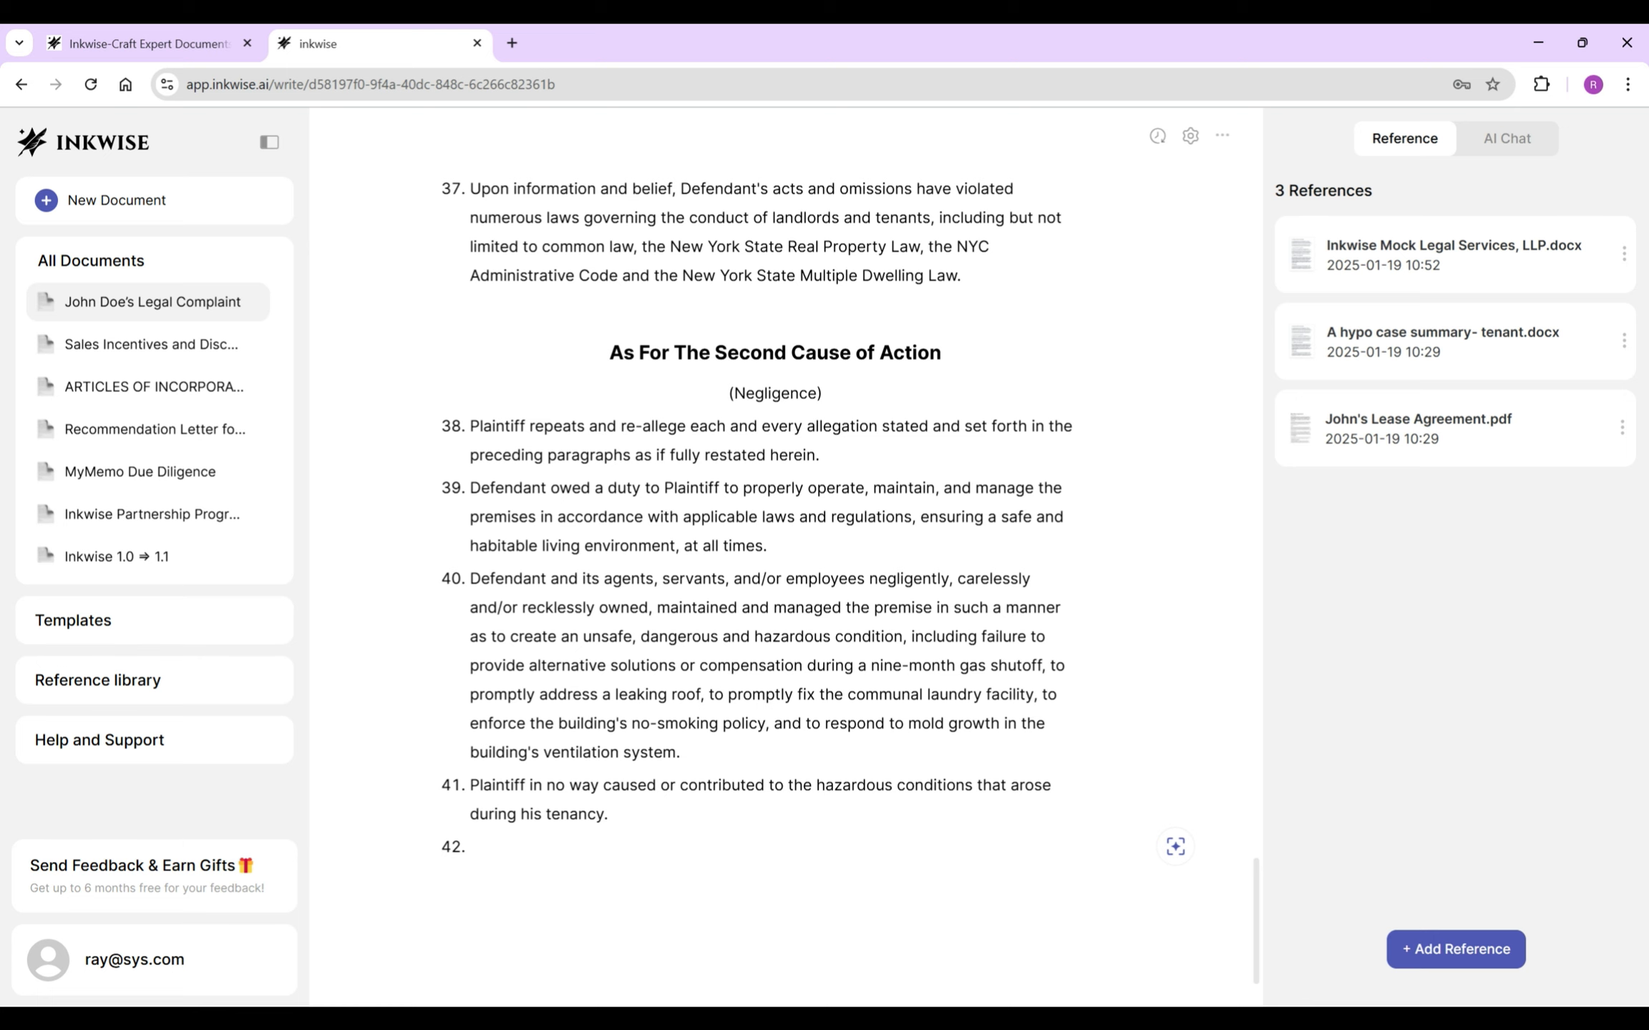
pyautogui.write('As a direct and proximate cause of Defen')
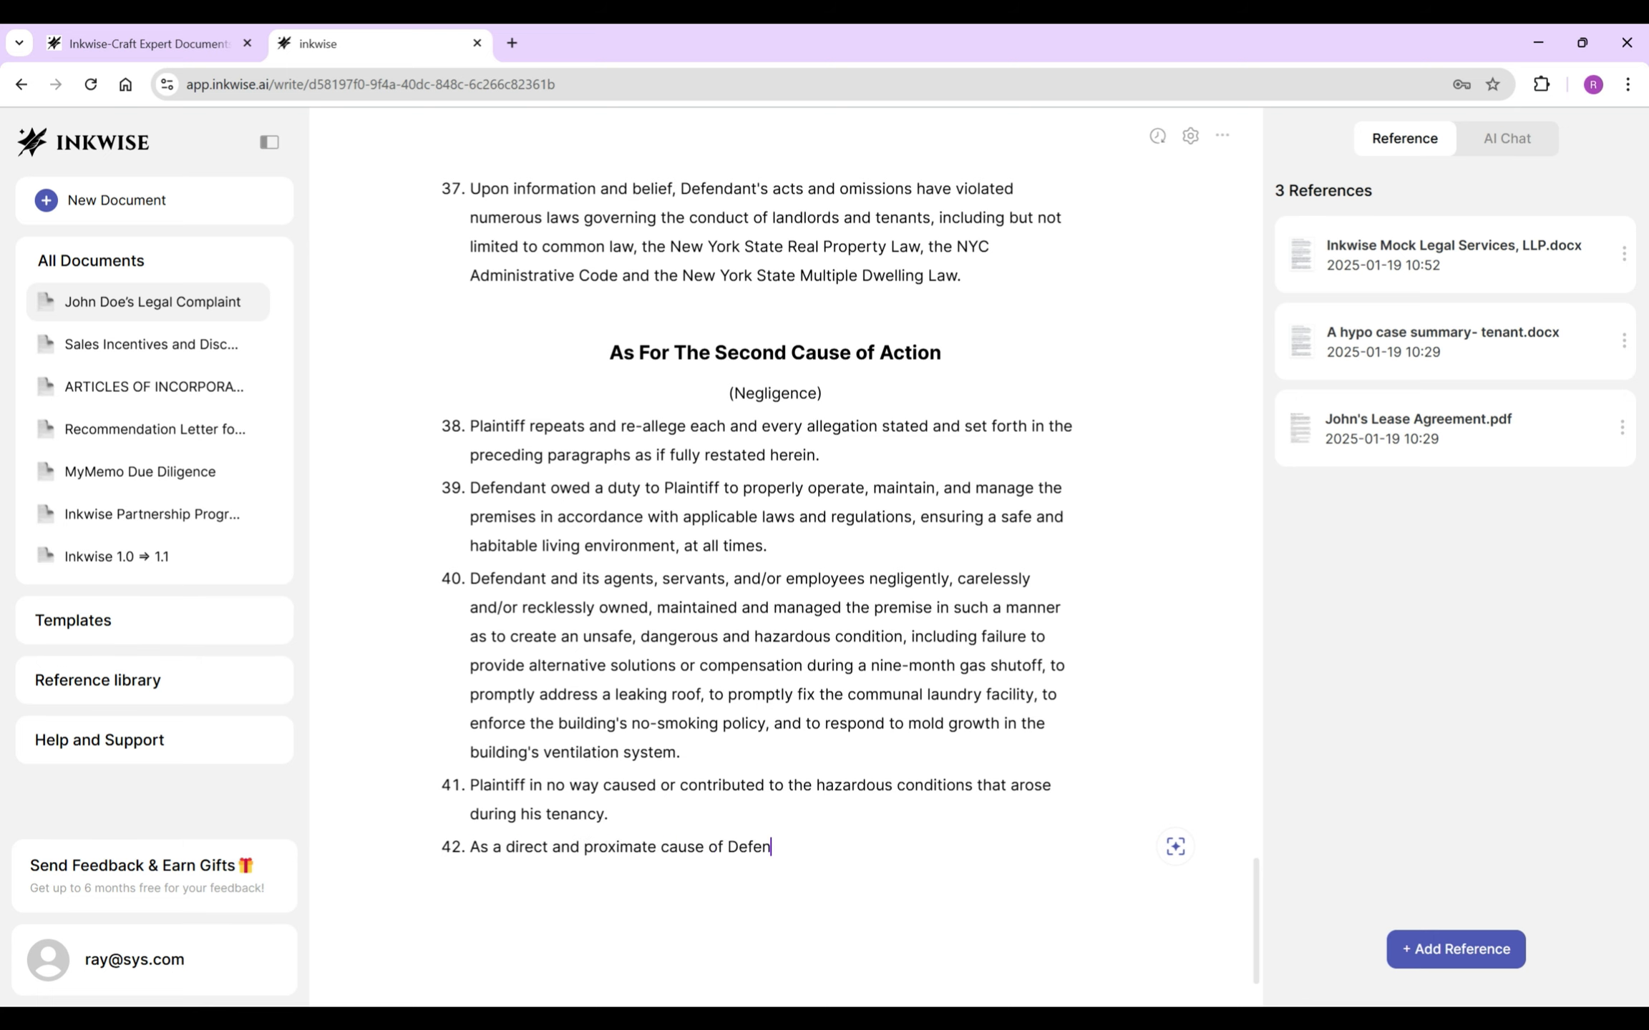
pyautogui.write("dant's negligence, careless and/or rec")
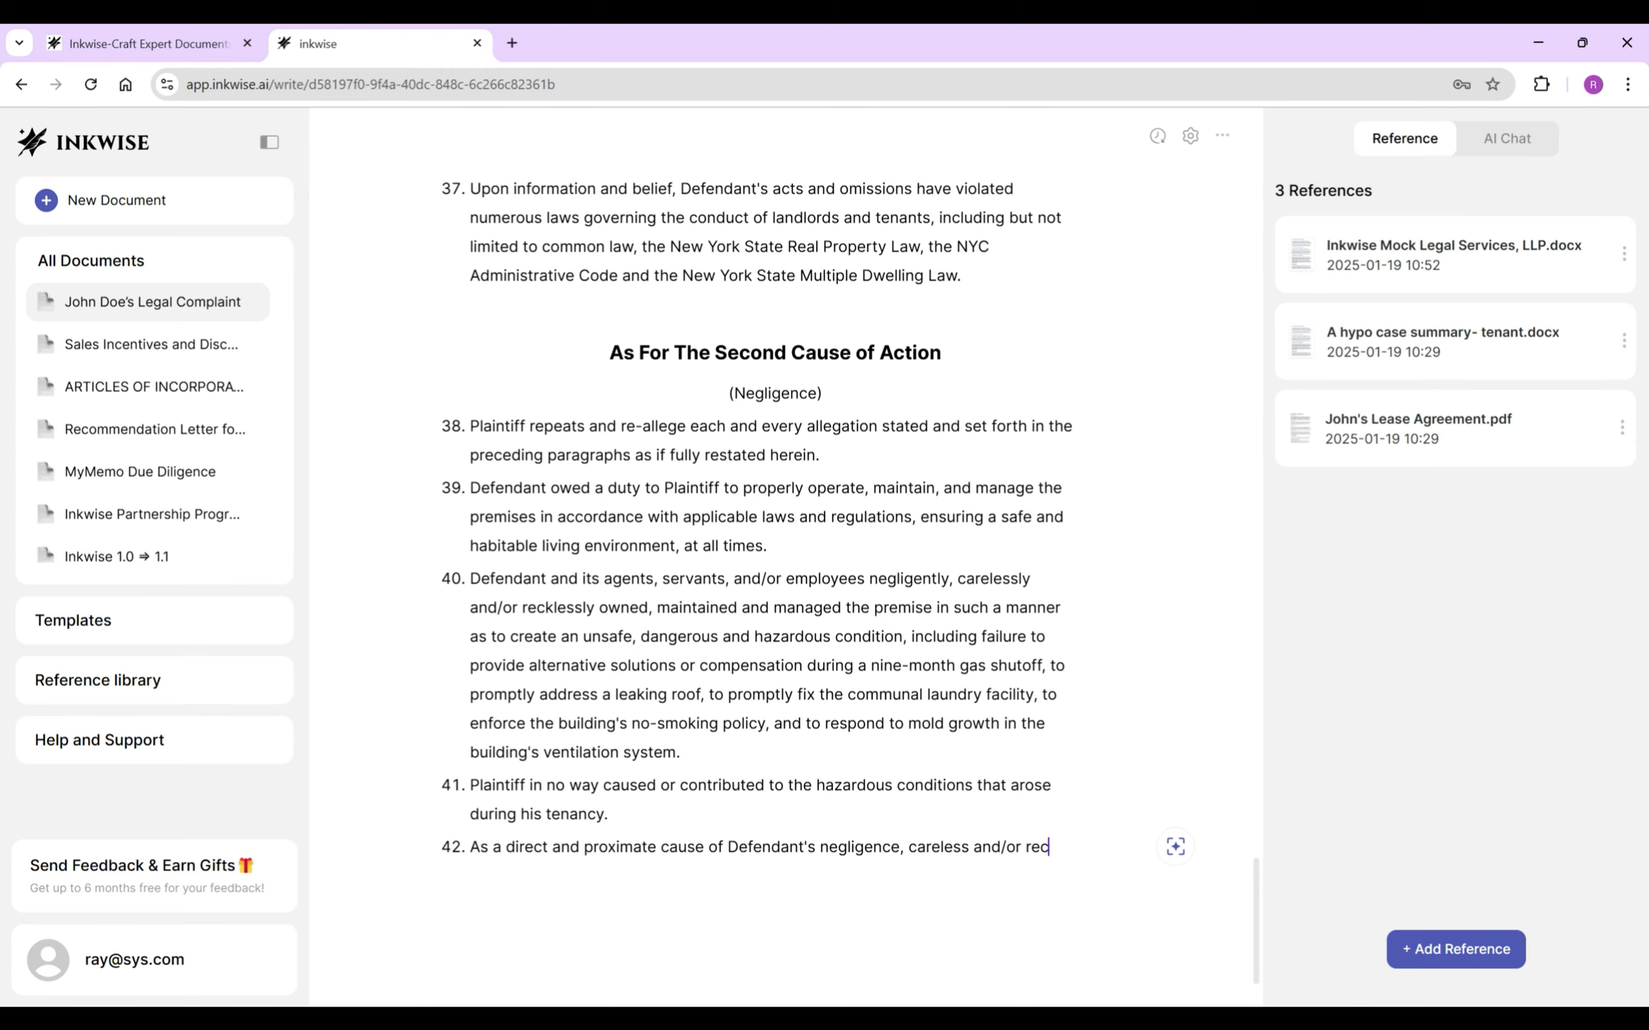
pyautogui.write('kless acts and/or ommissions,')
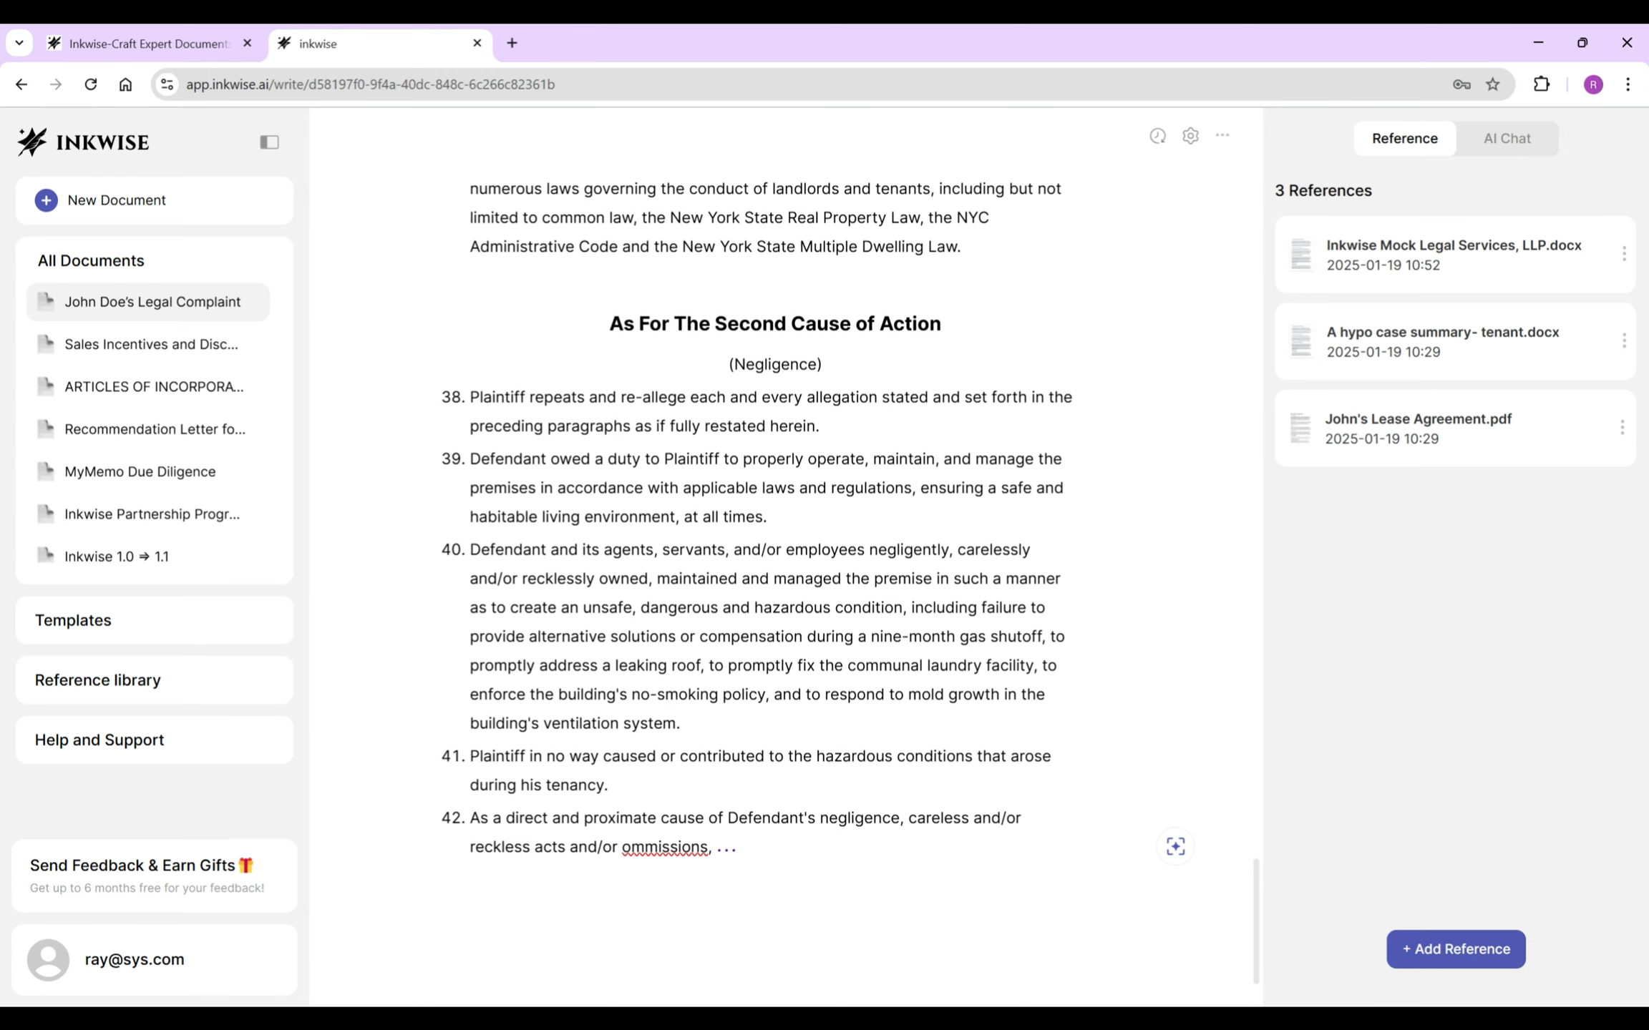
pyautogui.rightClick(664, 846)
pyautogui.click(759, 361)
pyautogui.write('Plaintiff was caused to')
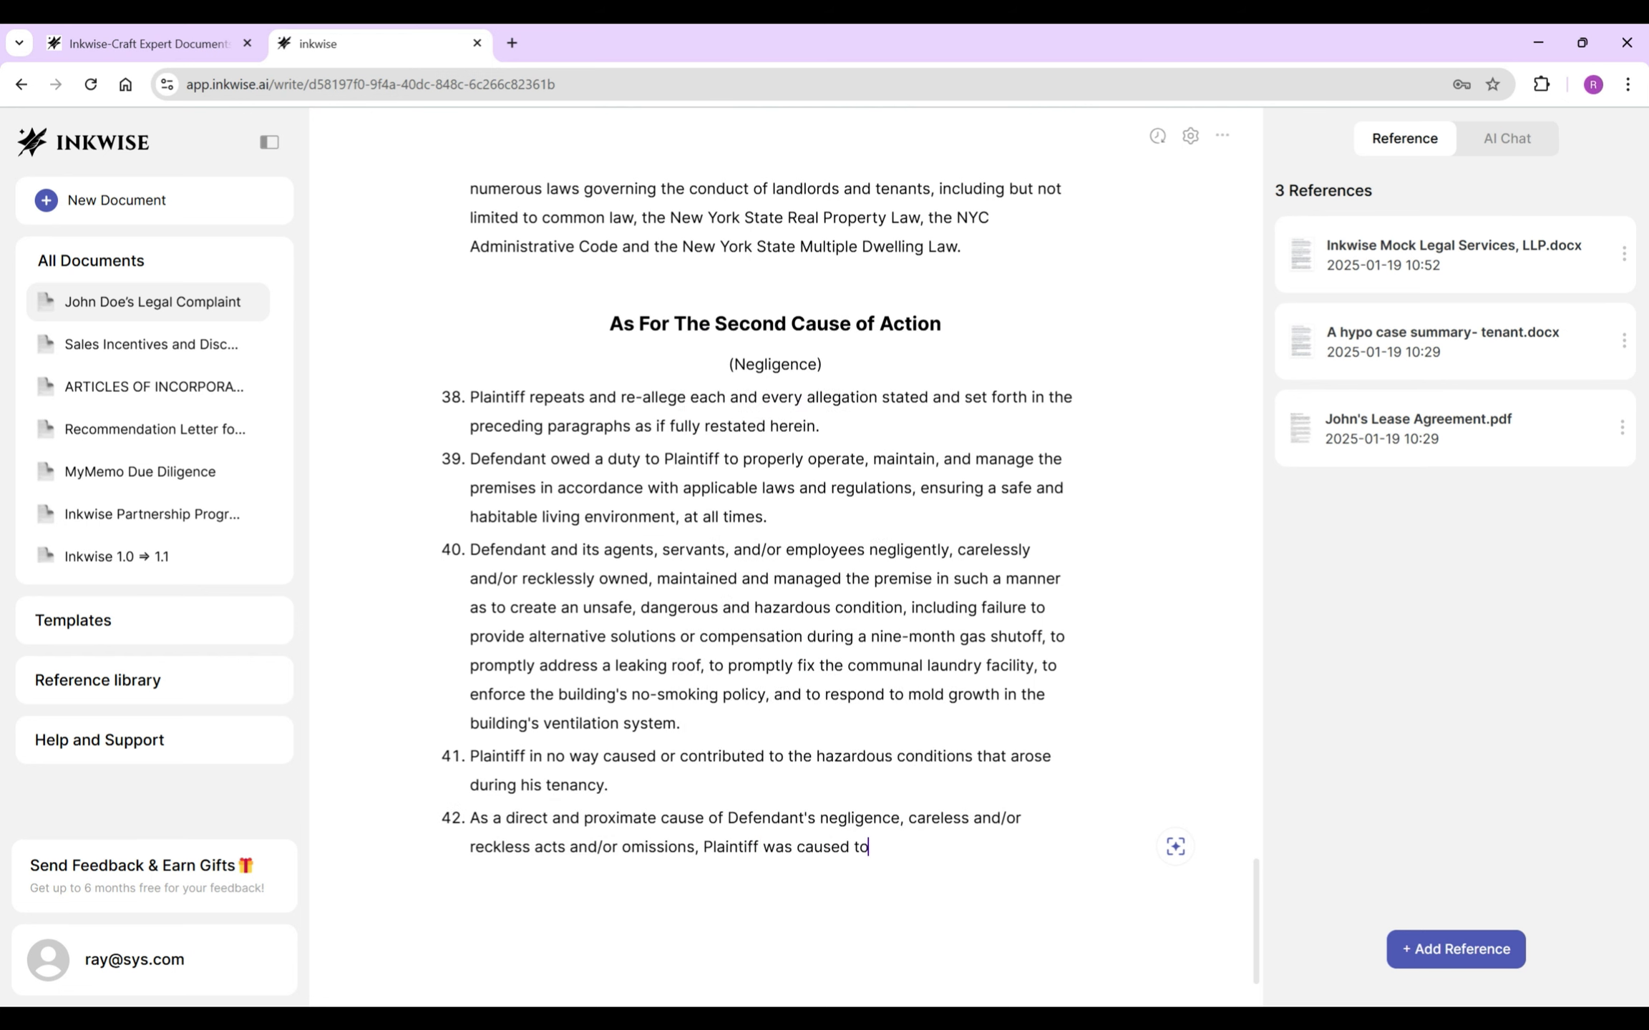
pyautogui.write(' sustain damages as')
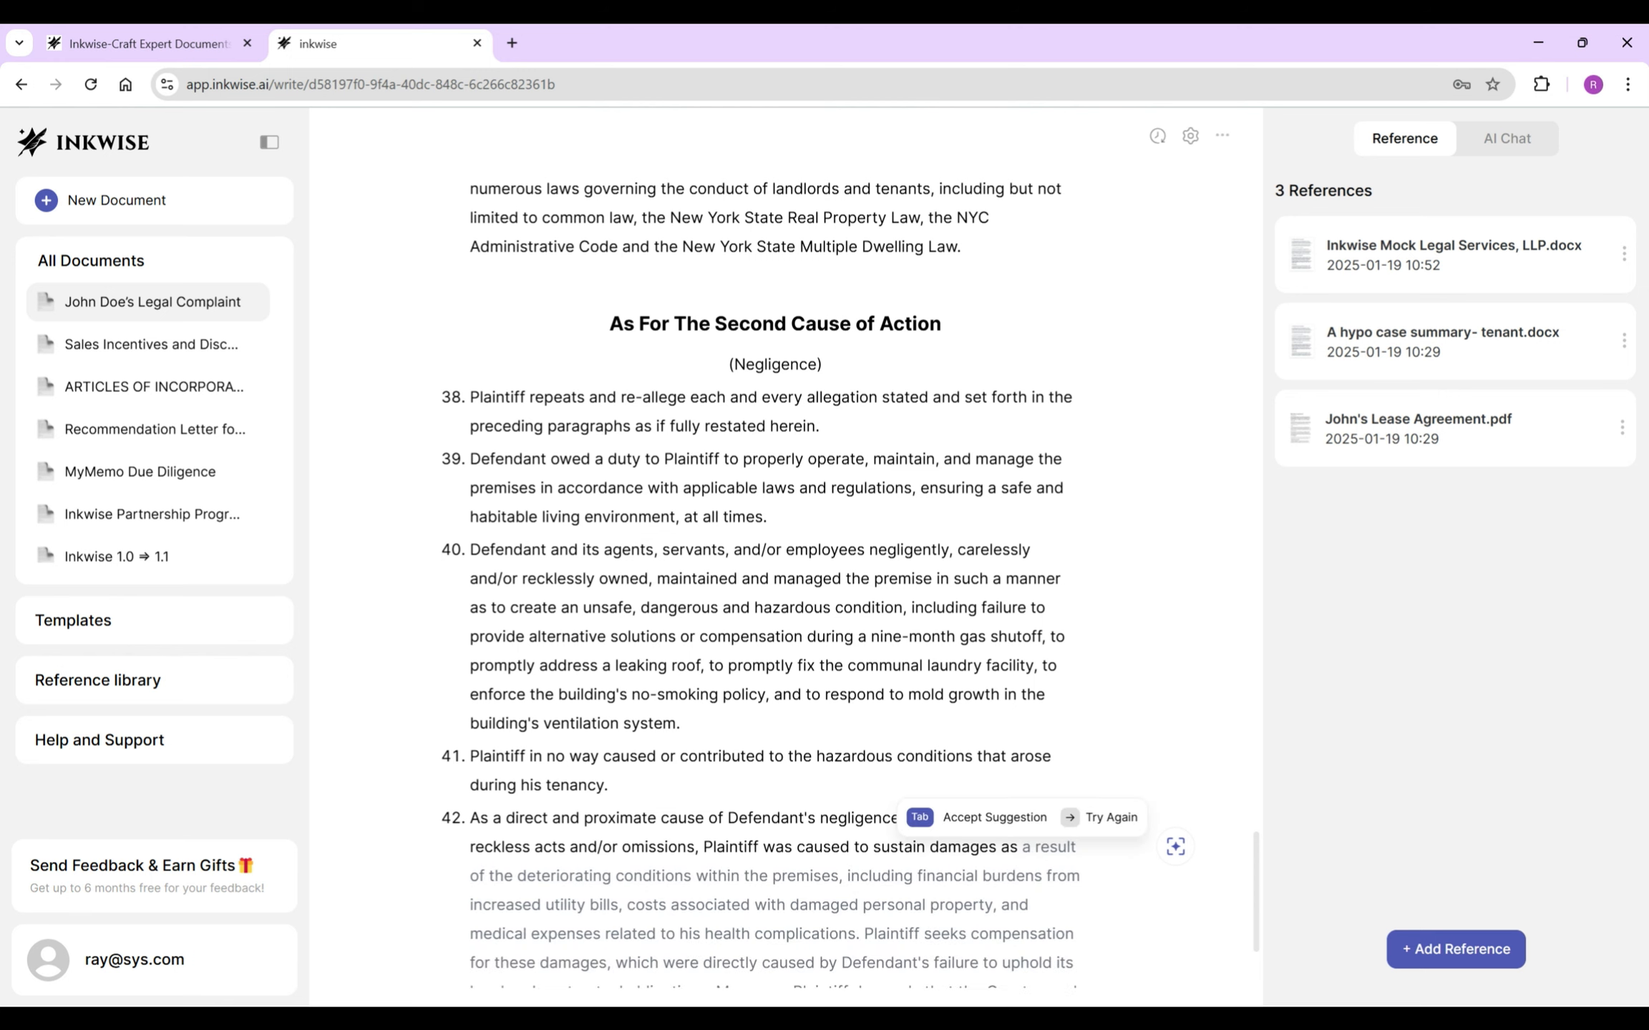
pyautogui.scroll(-3, 785, 579)
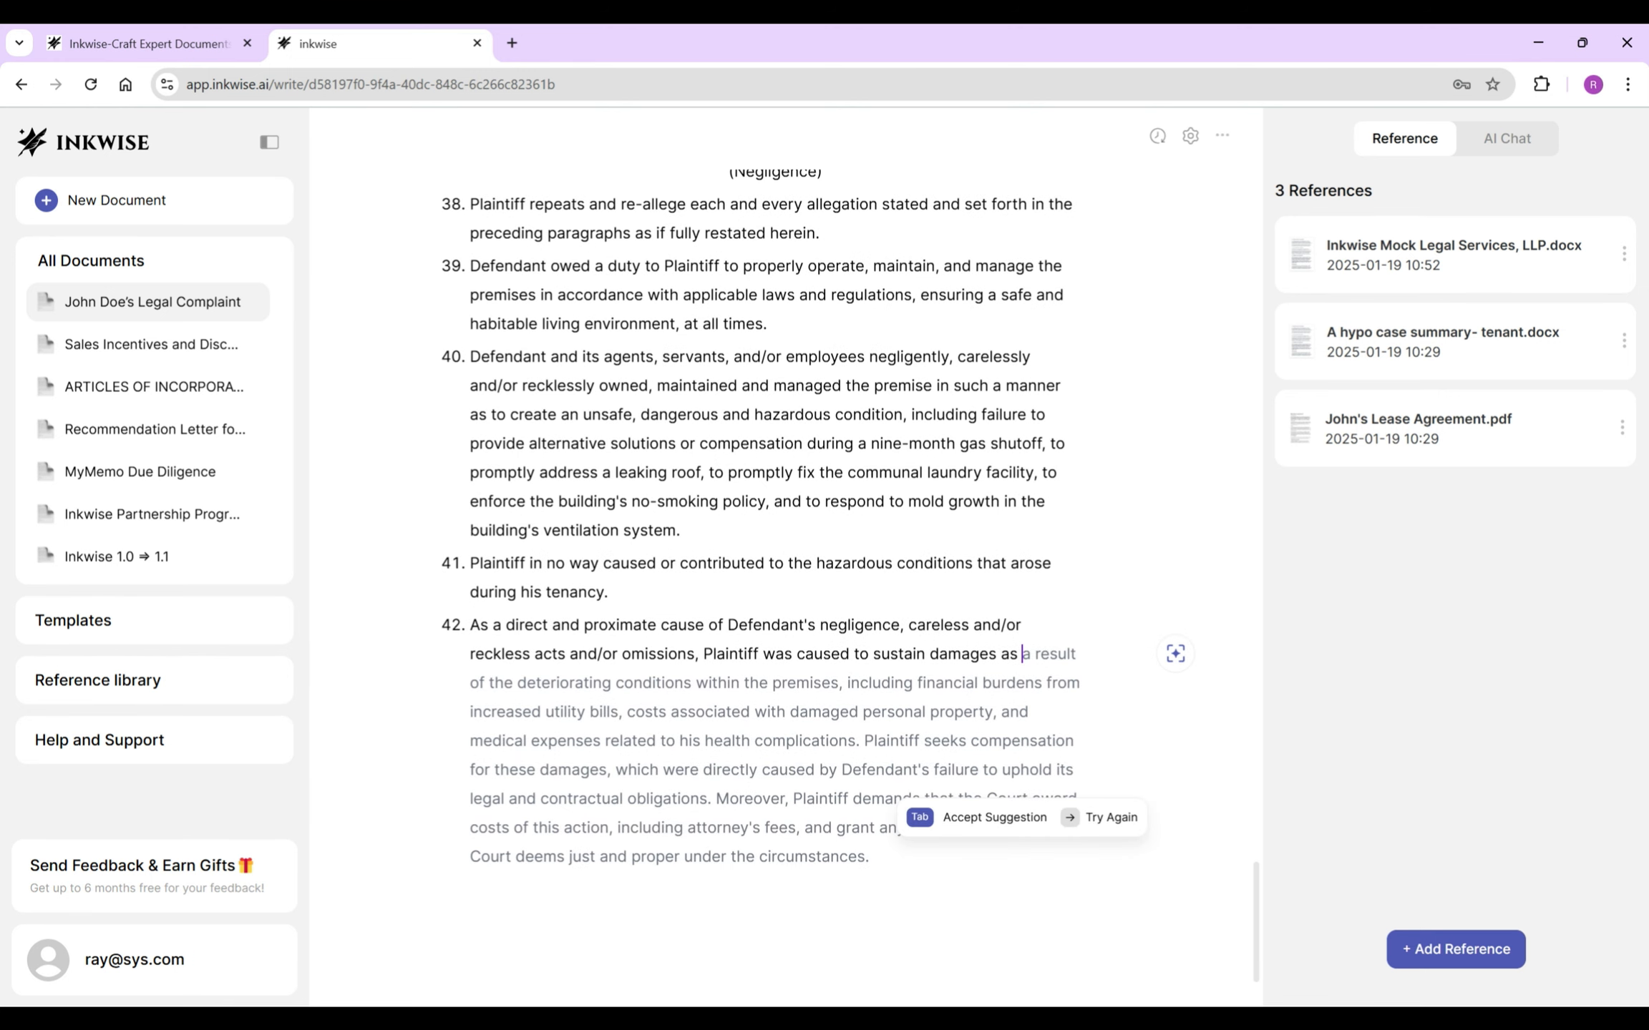
pyautogui.press('Tab')
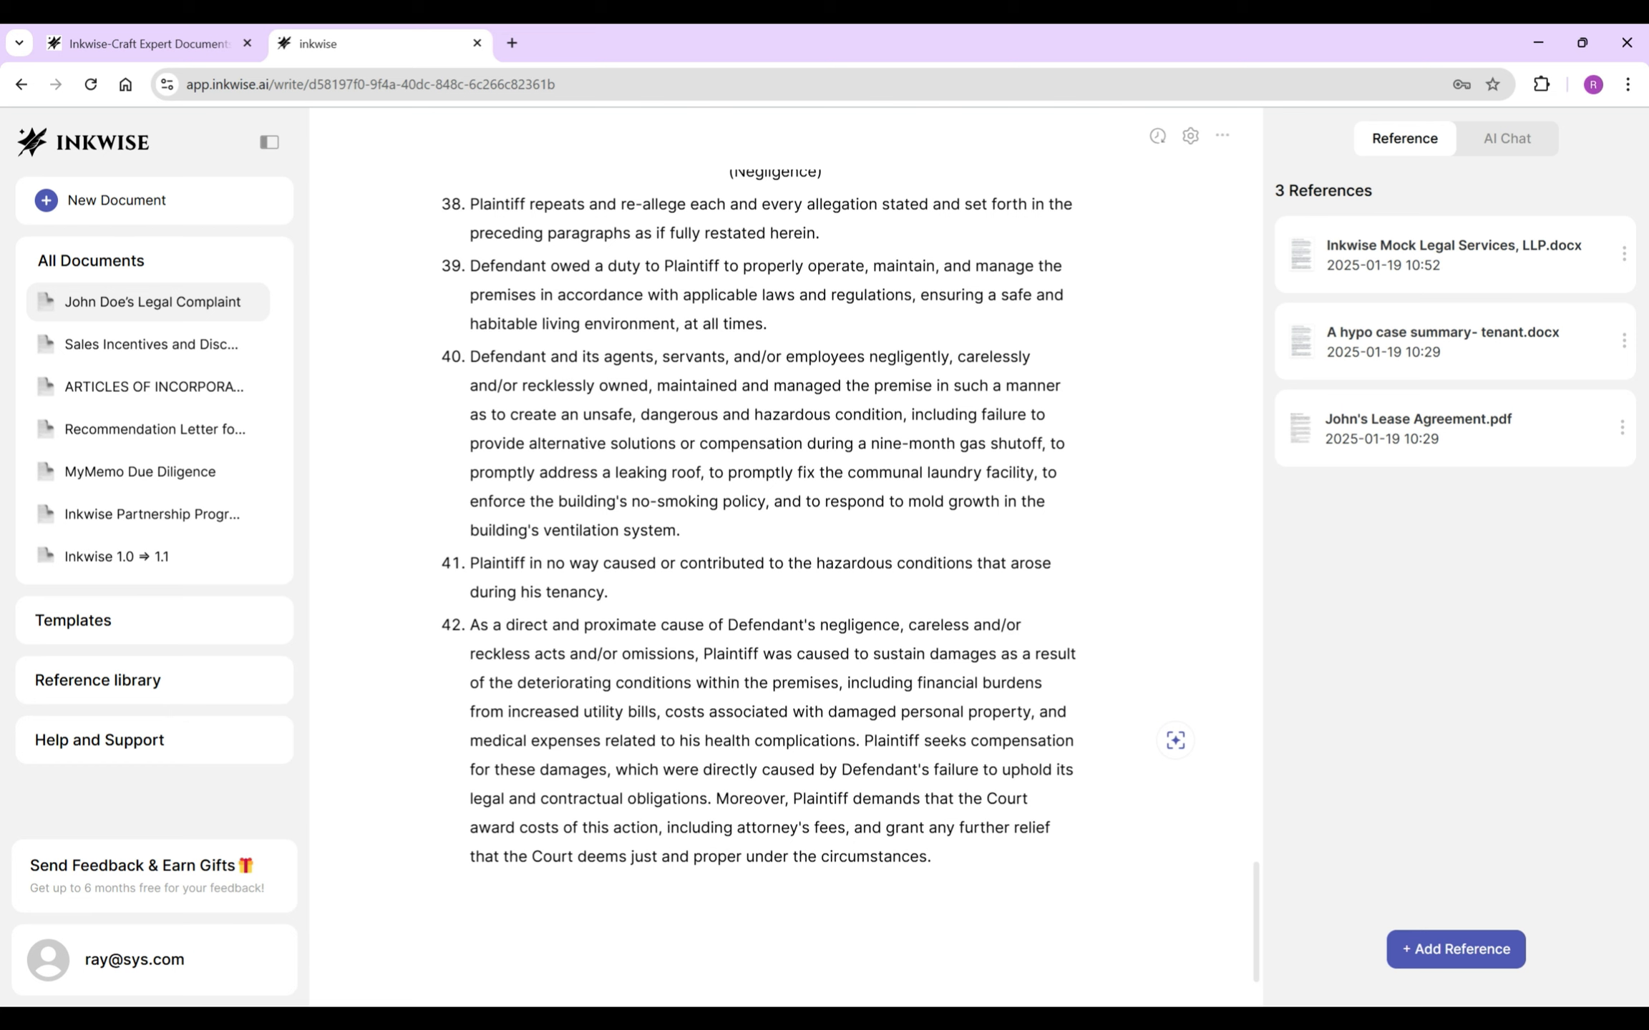
pyautogui.hotkey('ctrl', 'z')
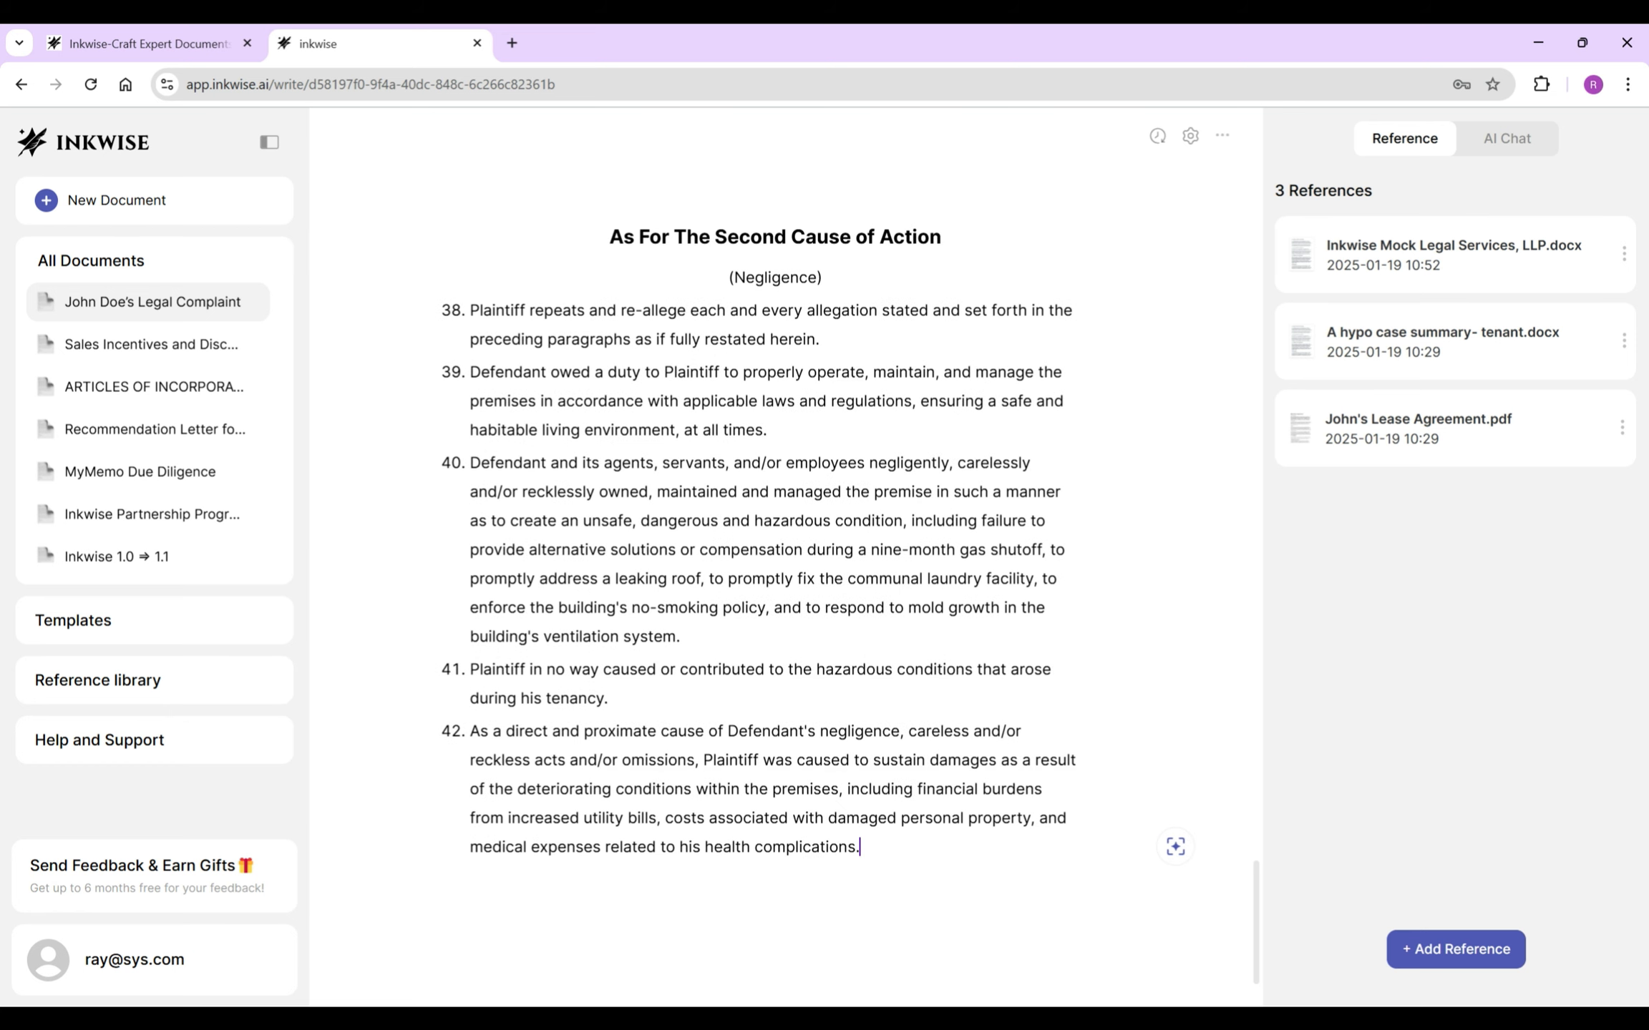
pyautogui.moveTo(821, 278); pyautogui.dragTo(609, 236)
# - Paste a copy of the cause-of-action heading and subtitle below paragraph 42, centred, with the heading styled as a heading
pyautogui.hotkey('ctrl', 'c')
pyautogui.click(860, 880)
pyautogui.press('Return')
pyautogui.press('BackSpace')
pyautogui.hotkey('ctrl', 'v')
pyautogui.doubleClick(705, 912)
pyautogui.moveTo(563, 946); pyautogui.dragTo(469, 912)
pyautogui.click(789, 876)
pyautogui.tripleClick(775, 912)
pyautogui.click(687, 877)
pyautogui.click(680, 768)
# - Change the heading to 'Third' and the subtitle to 'Unjust Enrichment'
pyautogui.doubleClick(750, 923)
pyautogui.write('Third')
pyautogui.scroll(-1, 775, 572)
pyautogui.doubleClick(775, 880)
pyautogui.write('Unjust Enrichment')
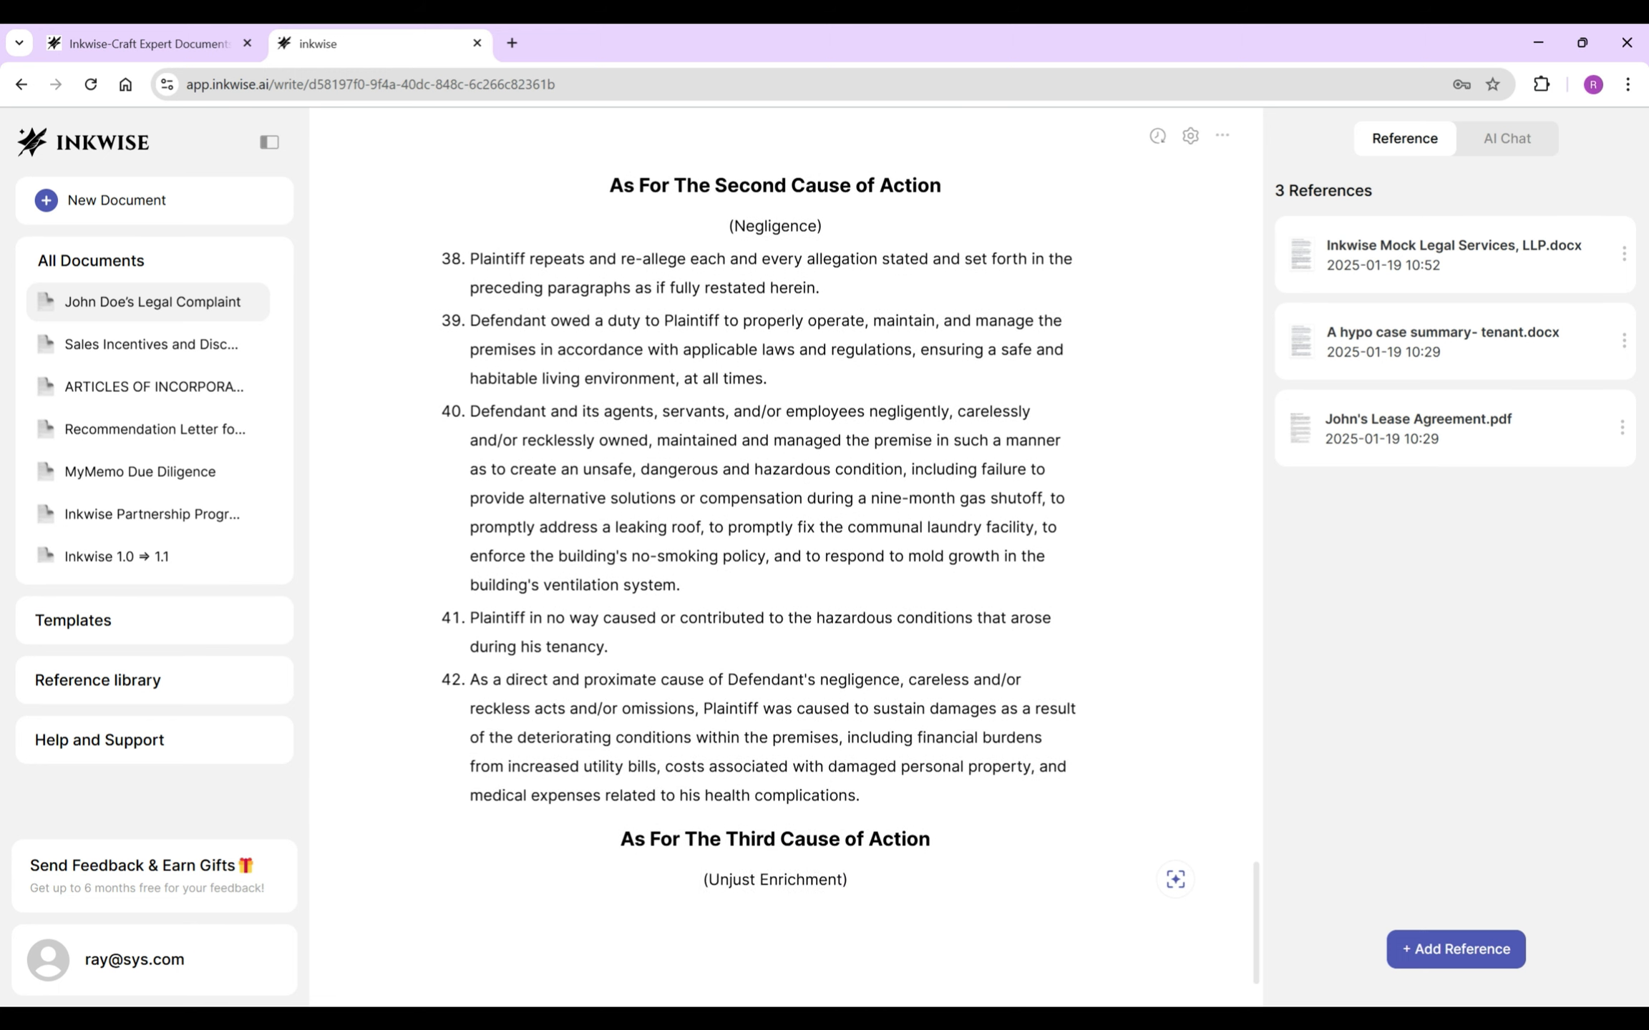
# - Ask AI Tools how the defendant is subject to the selected claim given the tenant's situation, then close the answer
pyautogui.moveTo(709, 879); pyautogui.dragTo(842, 880)
pyautogui.click(501, 844)
pyautogui.write('Explain how defendant is subjec')
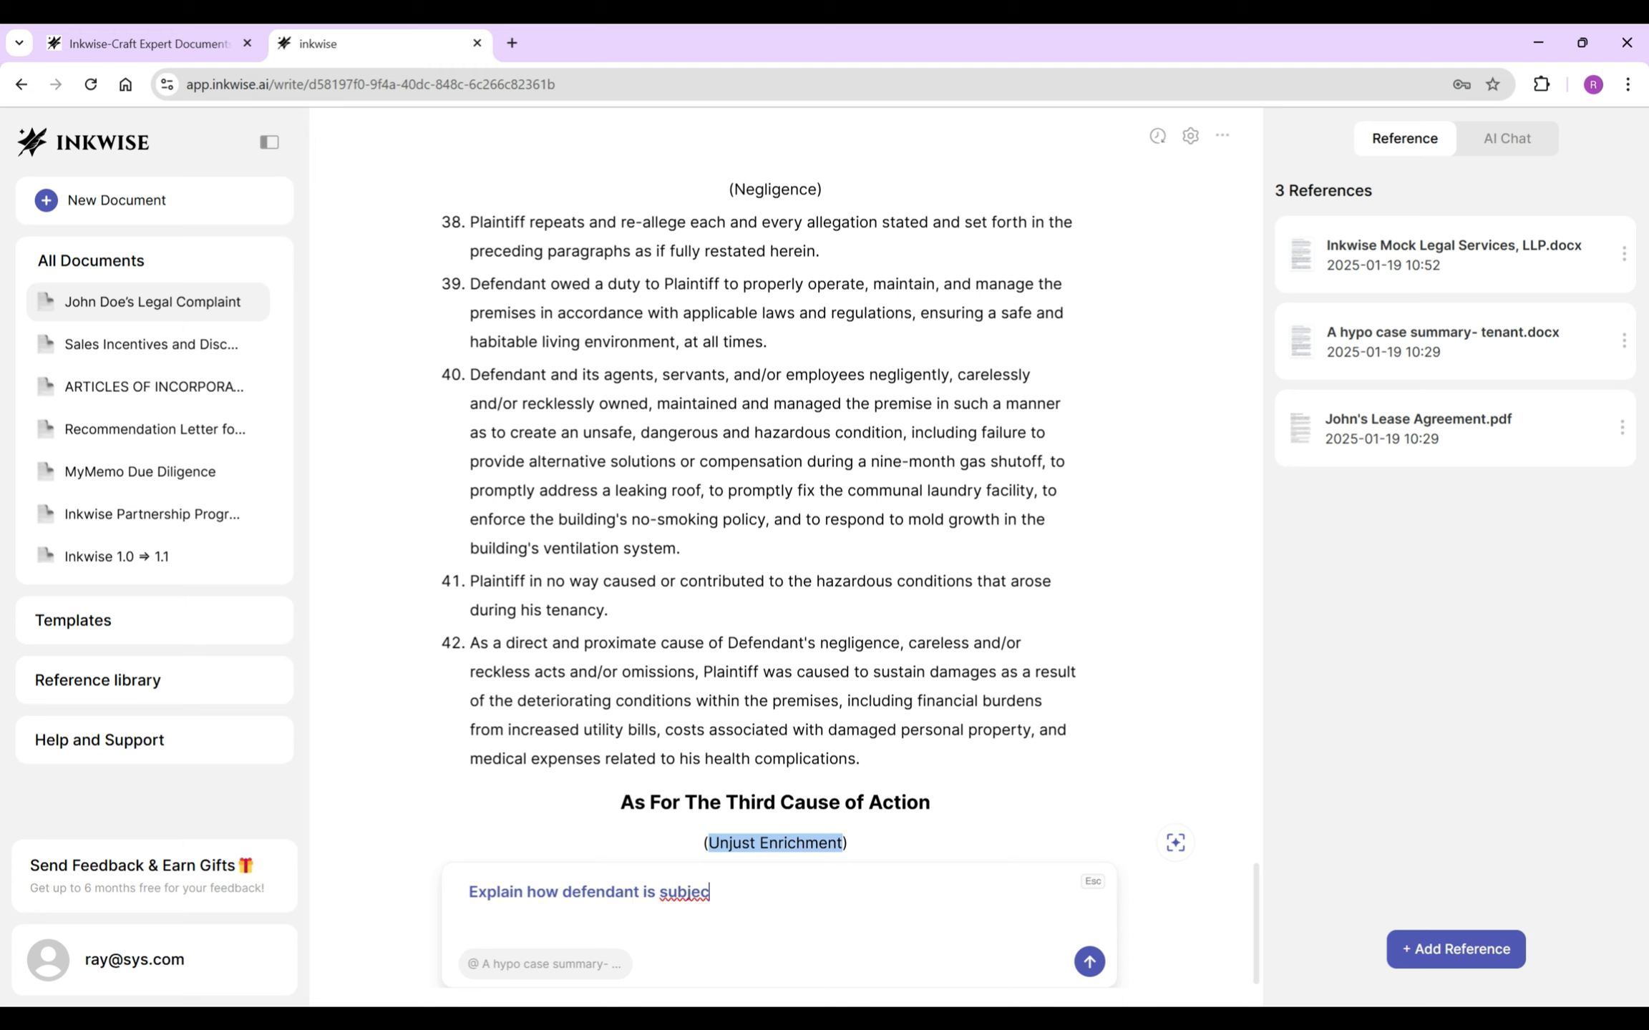
pyautogui.write('t to the claim s')
pyautogui.write('s')
pyautogui.write('cted')
pyautogui.press('BackSpace')
pyautogui.press('BackSpace')
pyautogui.press('BackSpace')
pyautogui.press('BackSpace')
pyautogui.press('BackSpace')
pyautogui.press('BackSpace')
pyautogui.press('BackSpace')
pyautogui.write("elected texts) based on the tenant's situation")
pyautogui.press('Return')
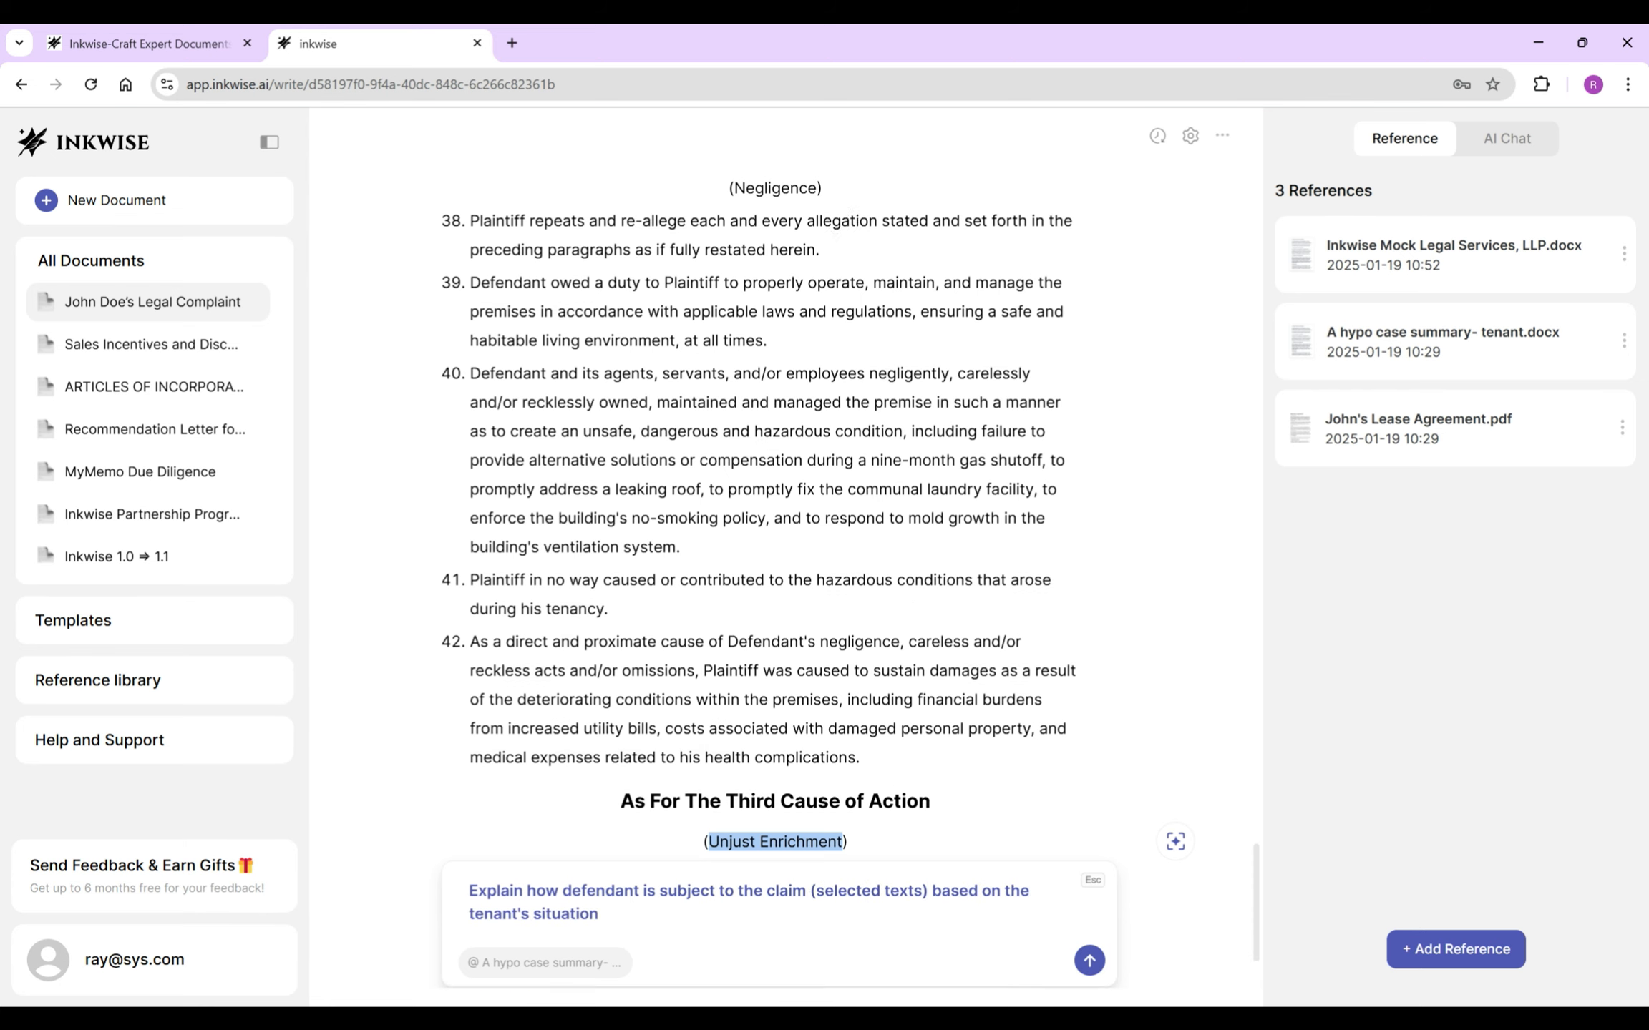
pyautogui.scroll(-7, 779, 823)
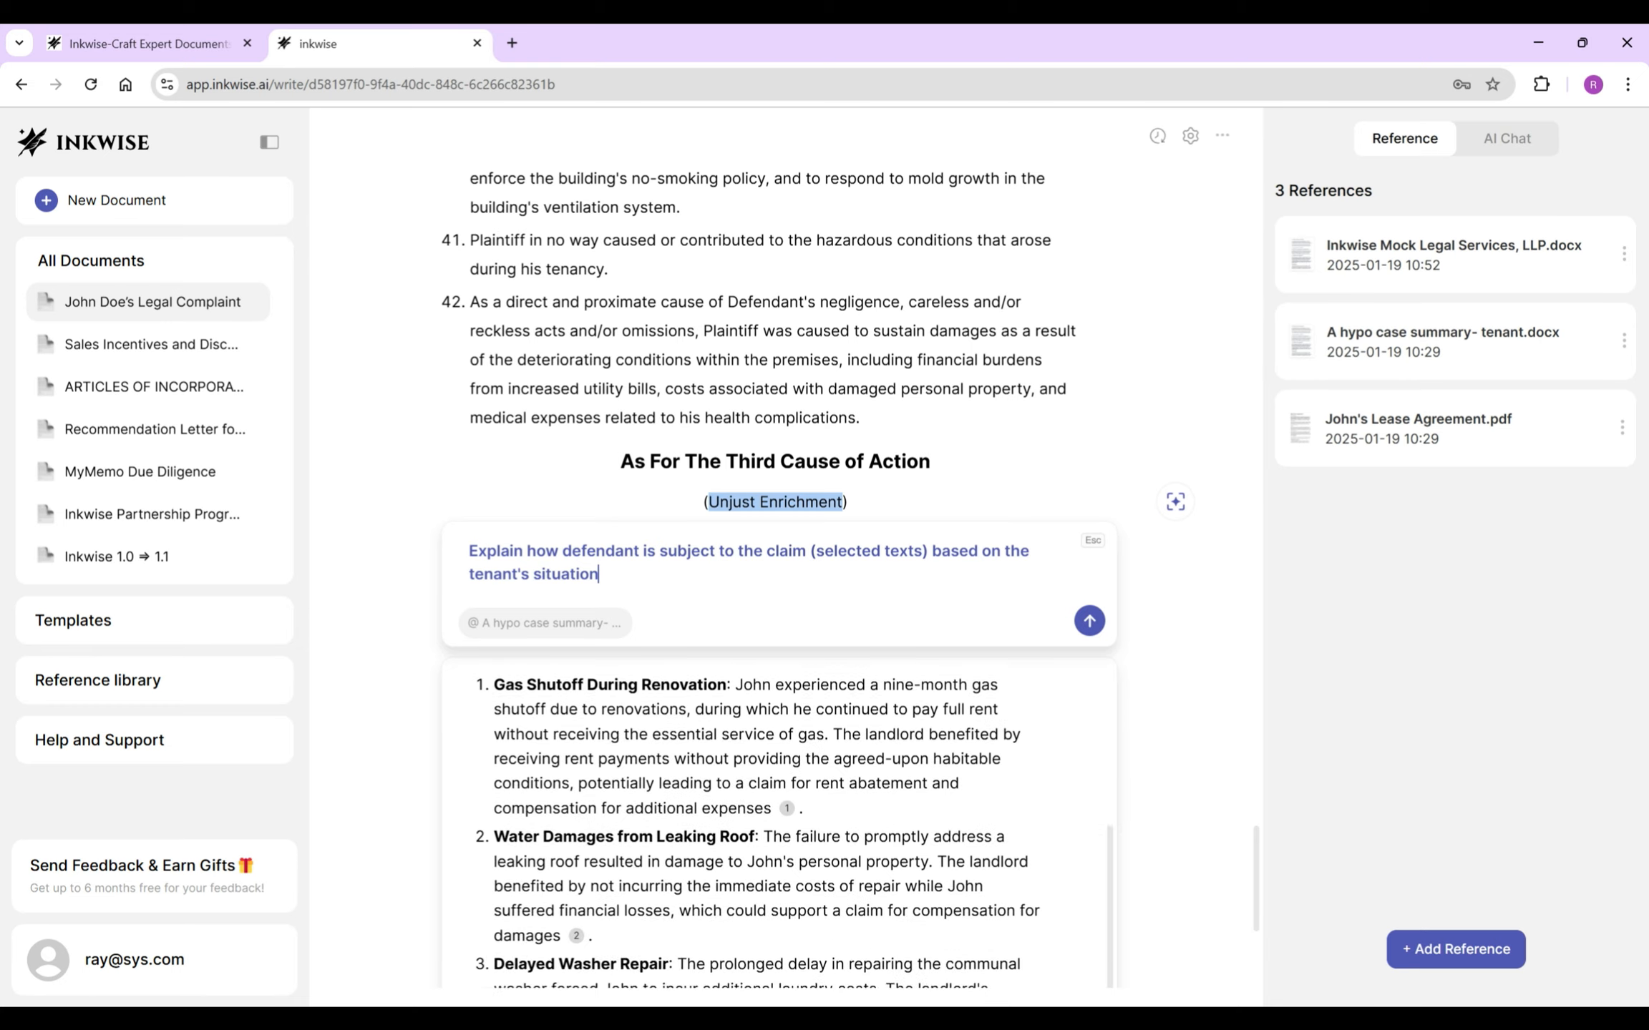
pyautogui.moveTo(882, 559); pyautogui.dragTo(898, 608)
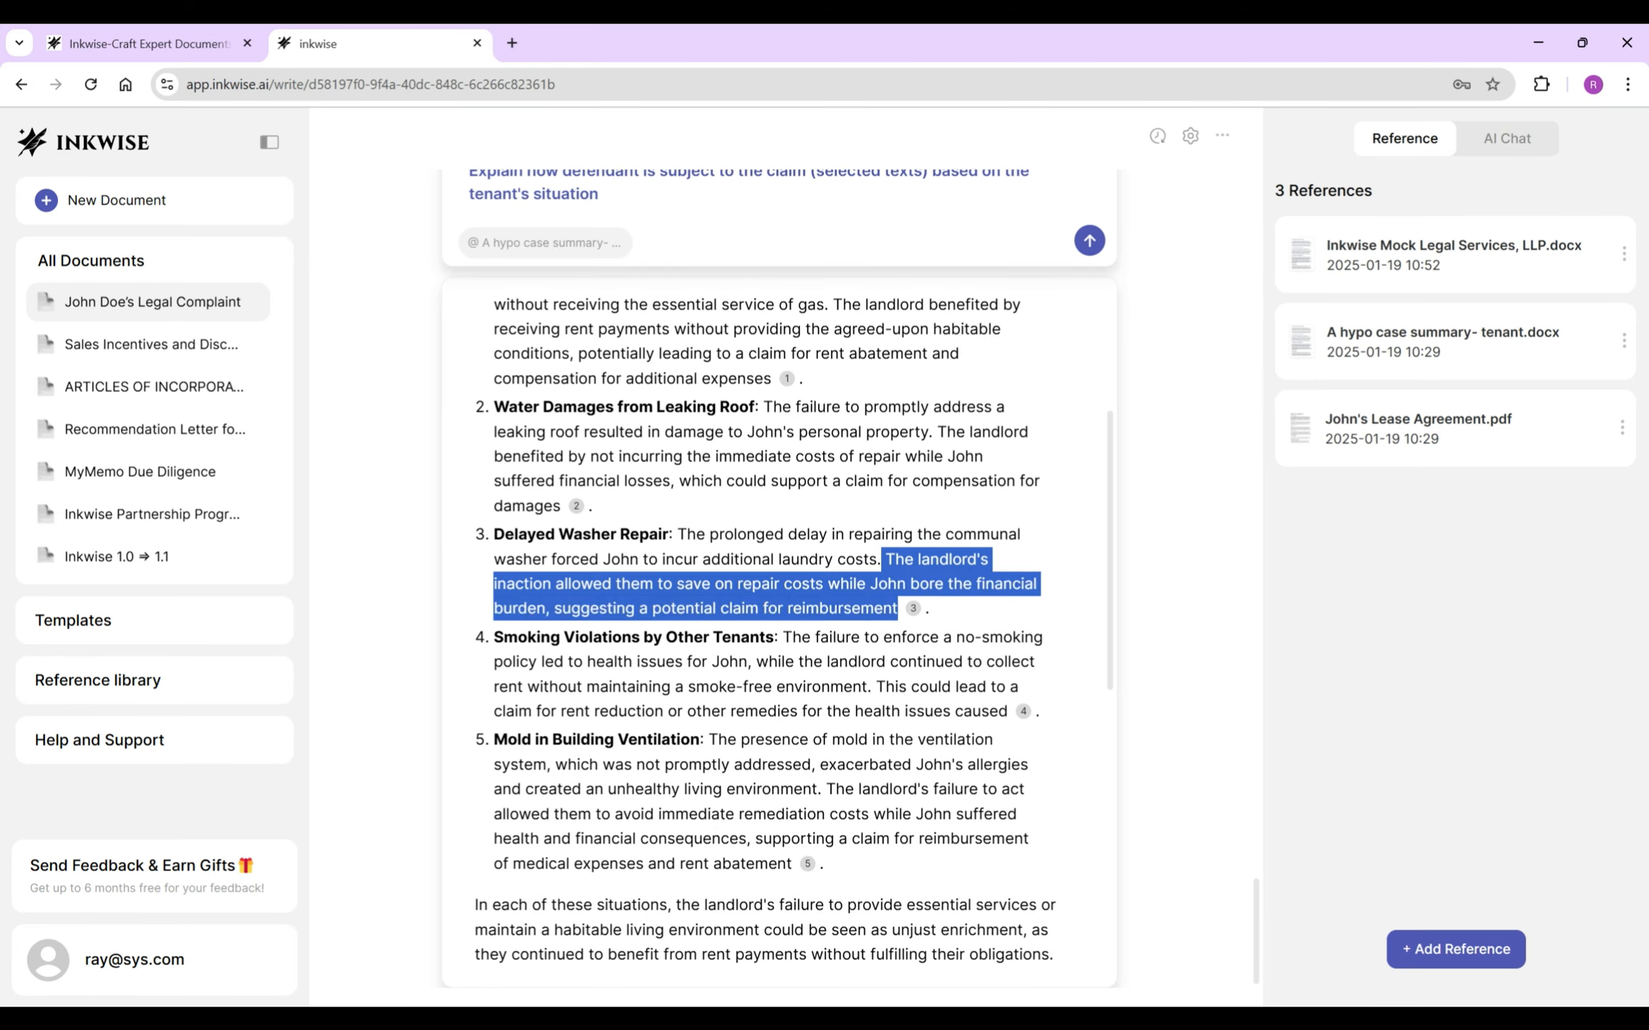
pyautogui.click(898, 609)
pyautogui.scroll(-4, 898, 608)
pyautogui.scroll(10, 899, 609)
pyautogui.press('Escape')
# - Make paragraph 43 a re-allegation by copying paragraph 38's wording
pyautogui.click(846, 880)
pyautogui.press('Return')
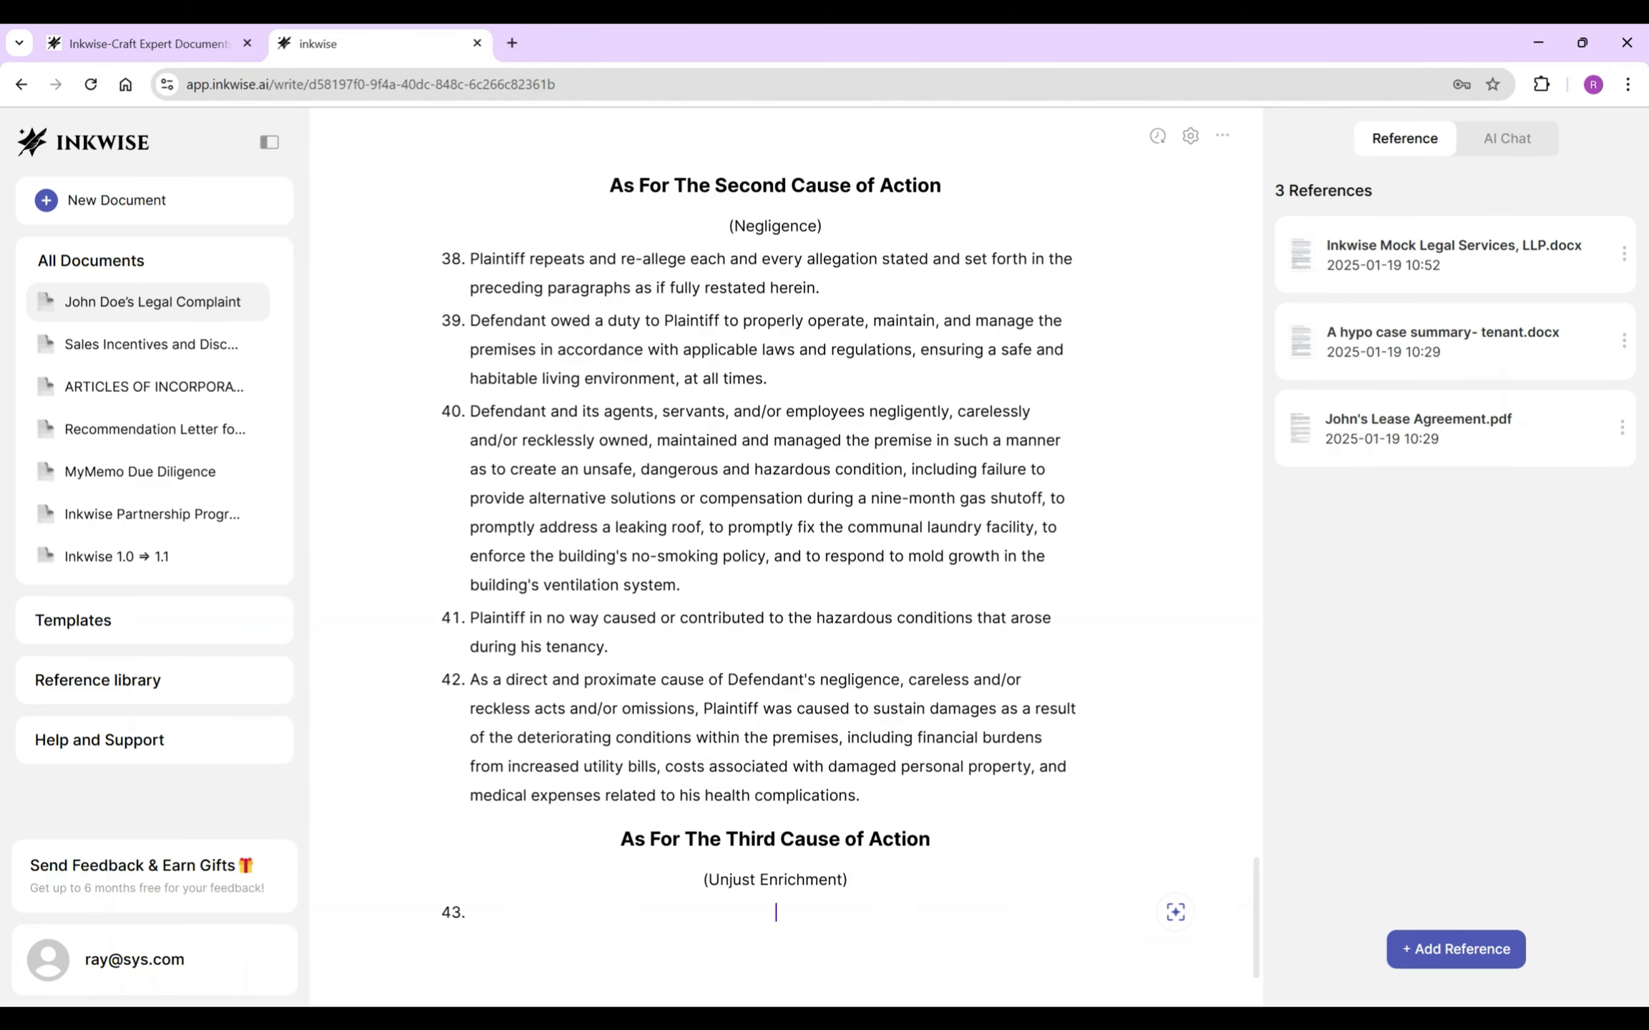
pyautogui.moveTo(819, 254); pyautogui.dragTo(471, 226)
pyautogui.hotkey('ctrl', 'c')
pyautogui.click(775, 880)
pyautogui.hotkey('ctrl', 'v')
pyautogui.click(471, 912)
pyautogui.press('BackSpace')
pyautogui.click(819, 908)
# - Write paragraph 44: Defendant was unjustly enriched by collecting full rent without providing a working roof, laundry or ventilation
pyautogui.press('Return')
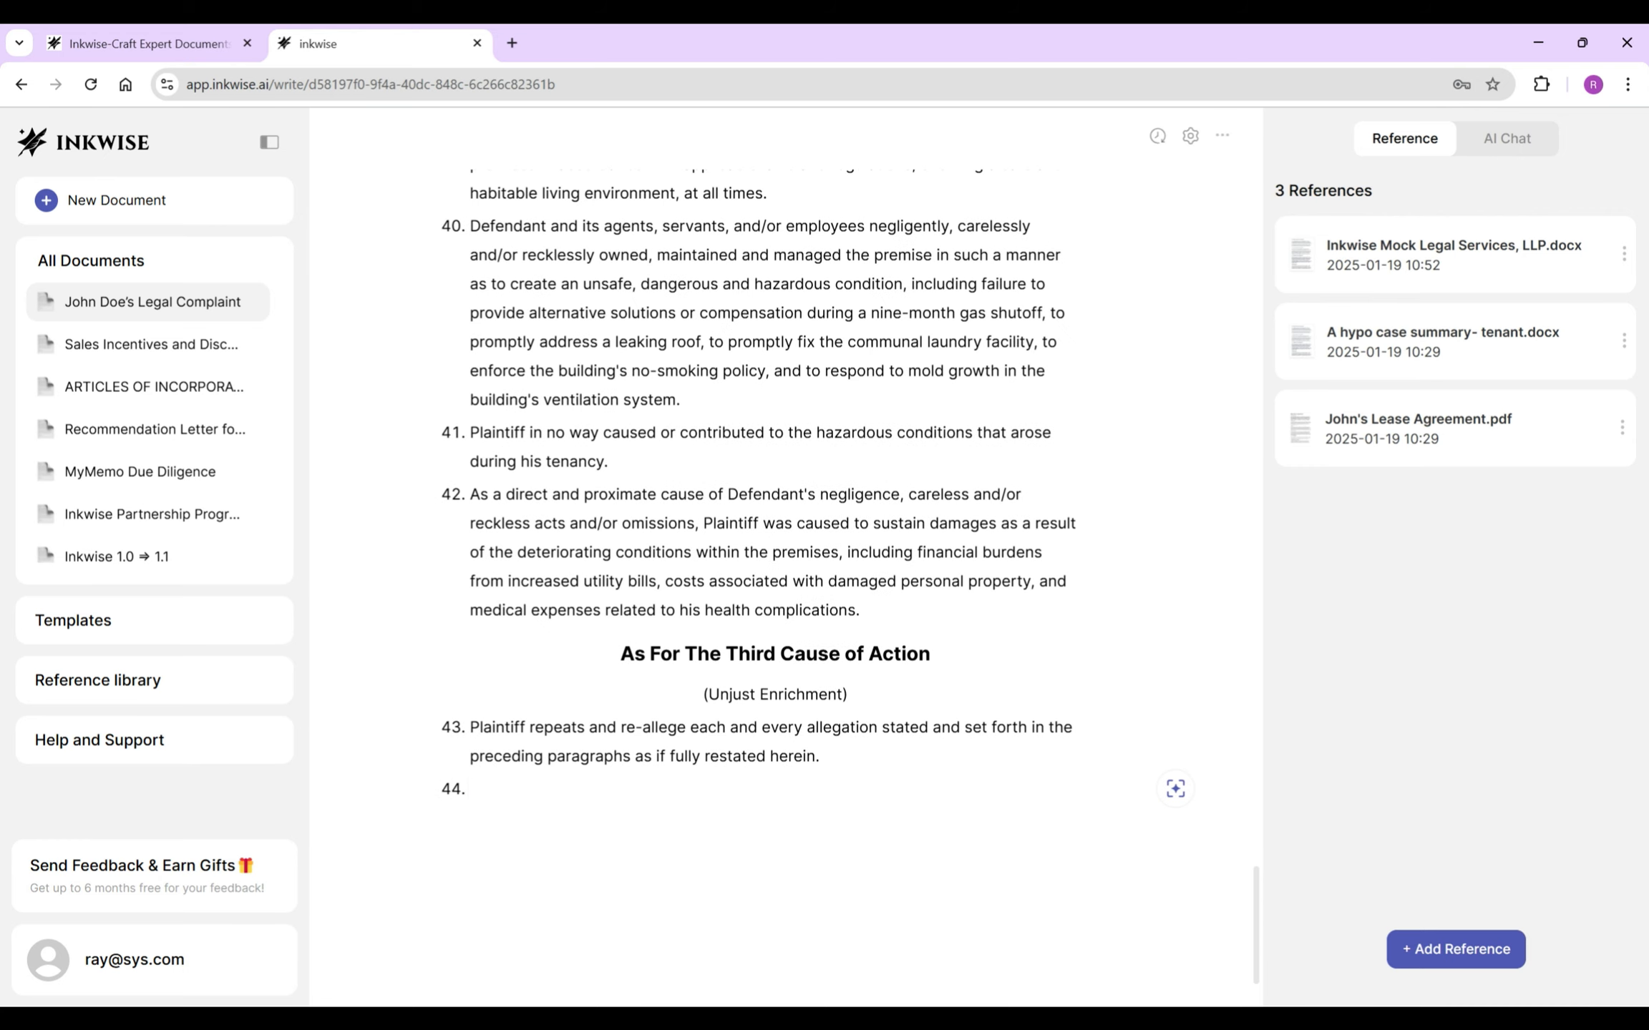
pyautogui.write('Defendant is unjustly enriched ')
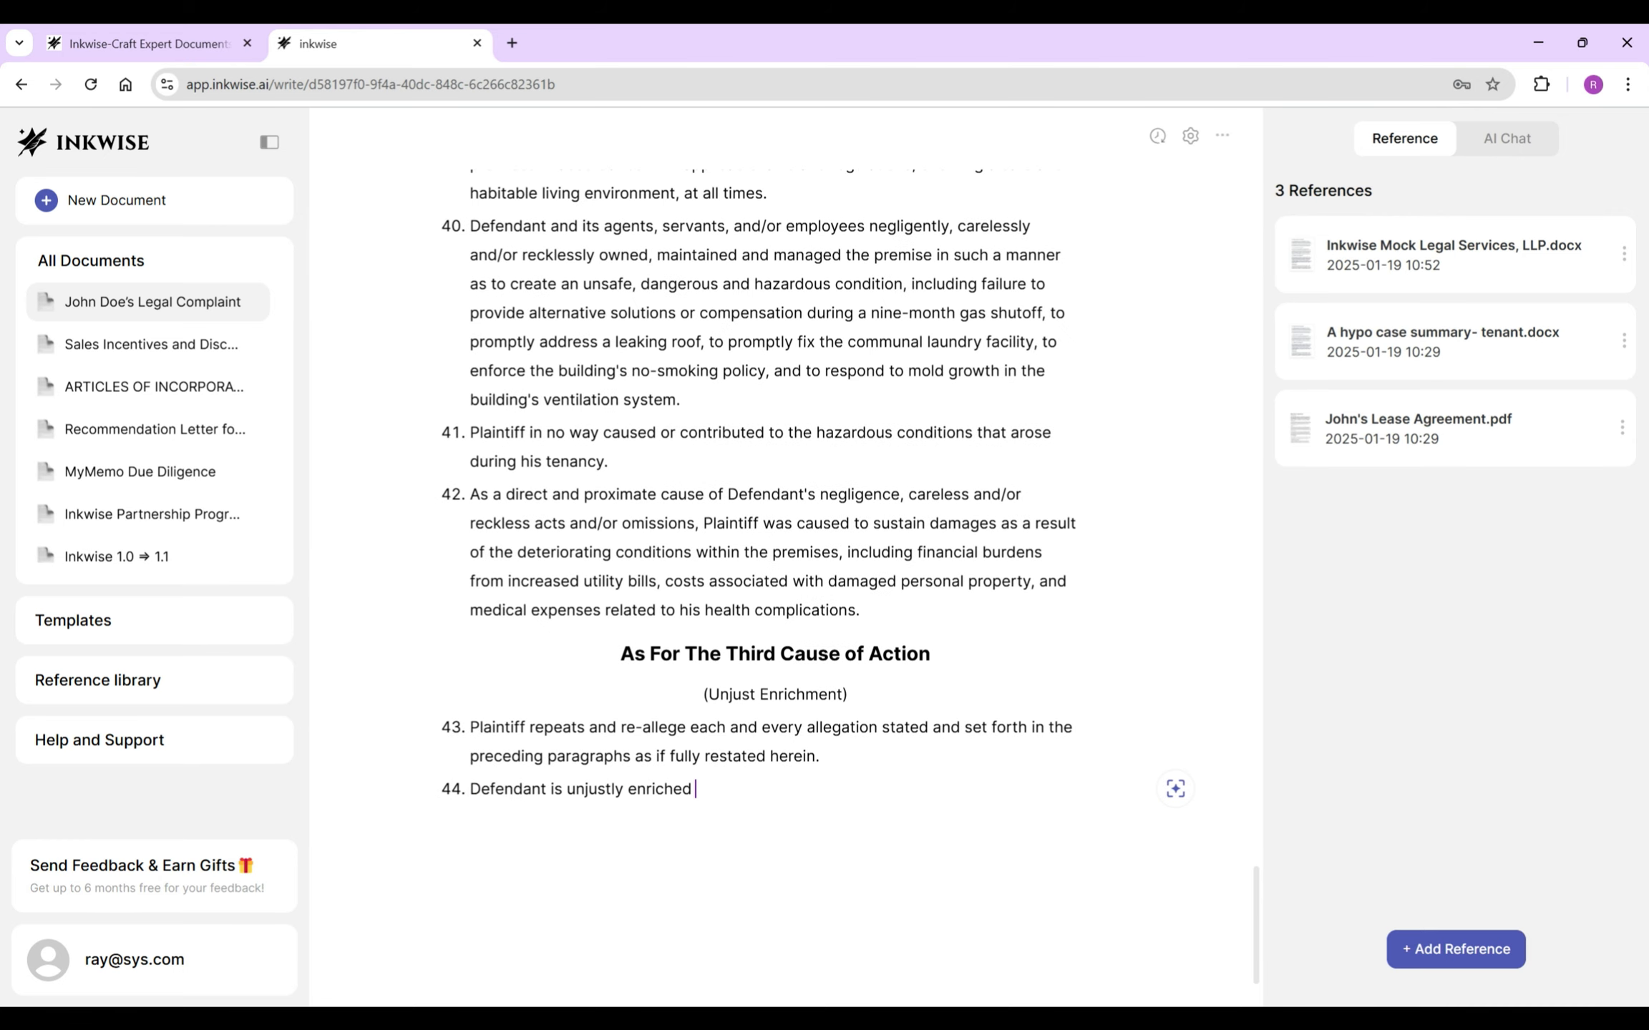
pyautogui.write('as it received the entire rent amount without ')
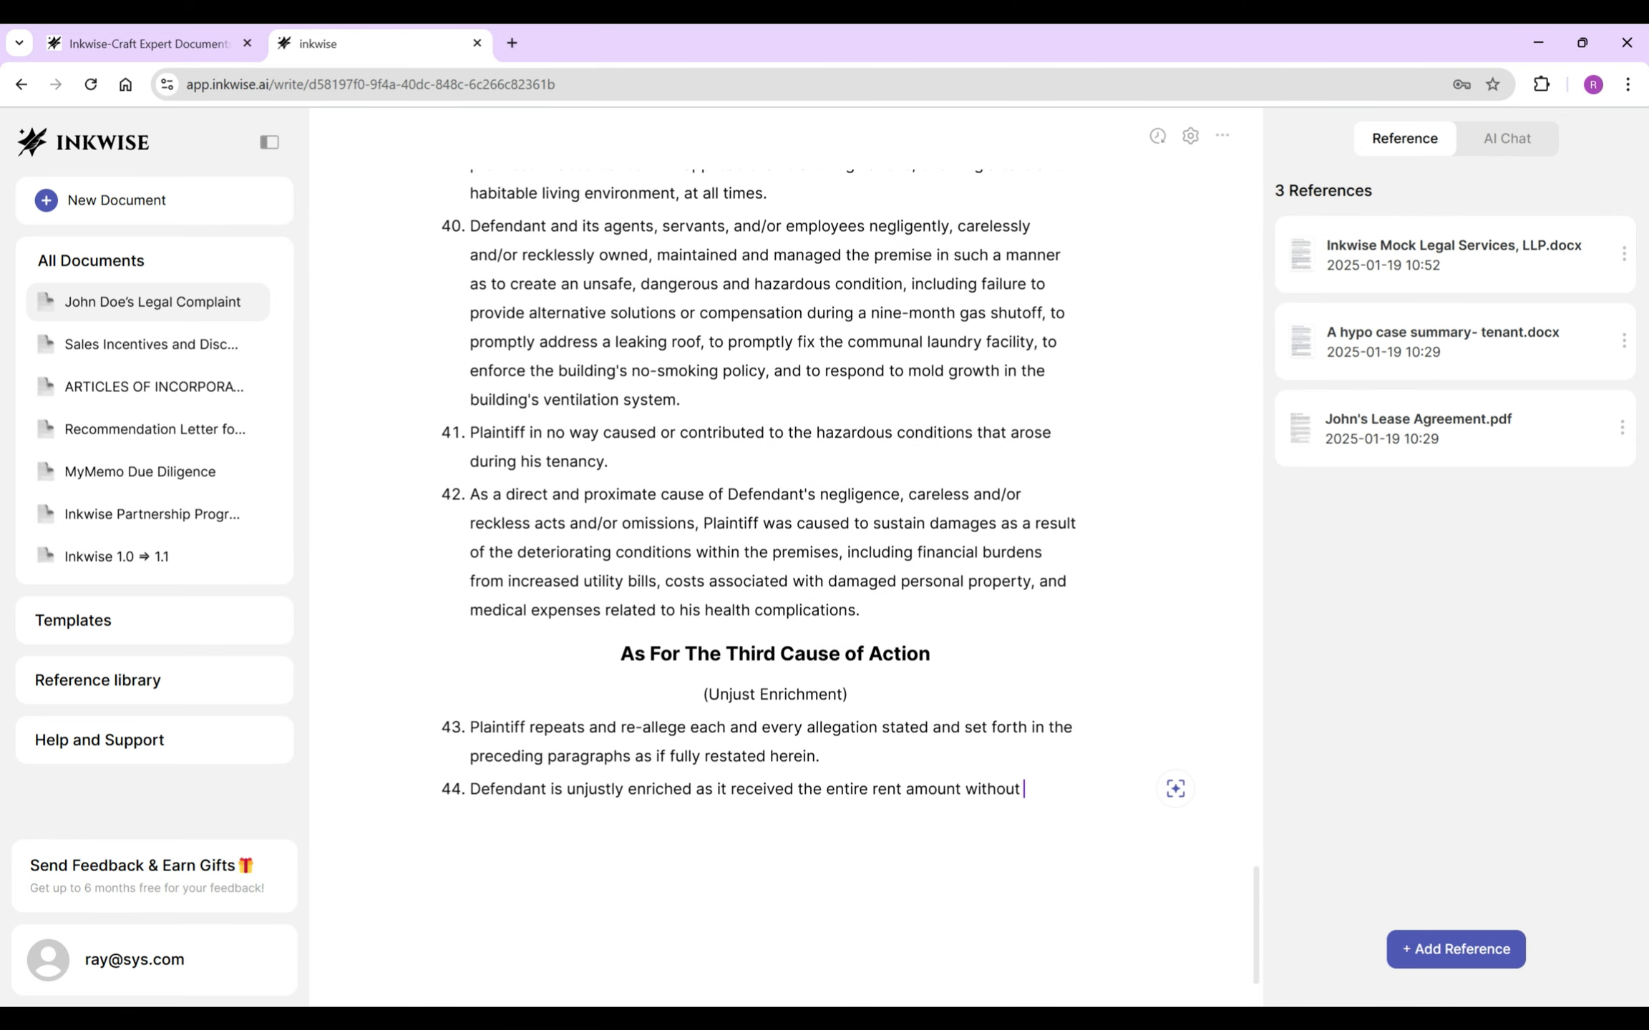
pyautogui.write('providing services agreed to, including b')
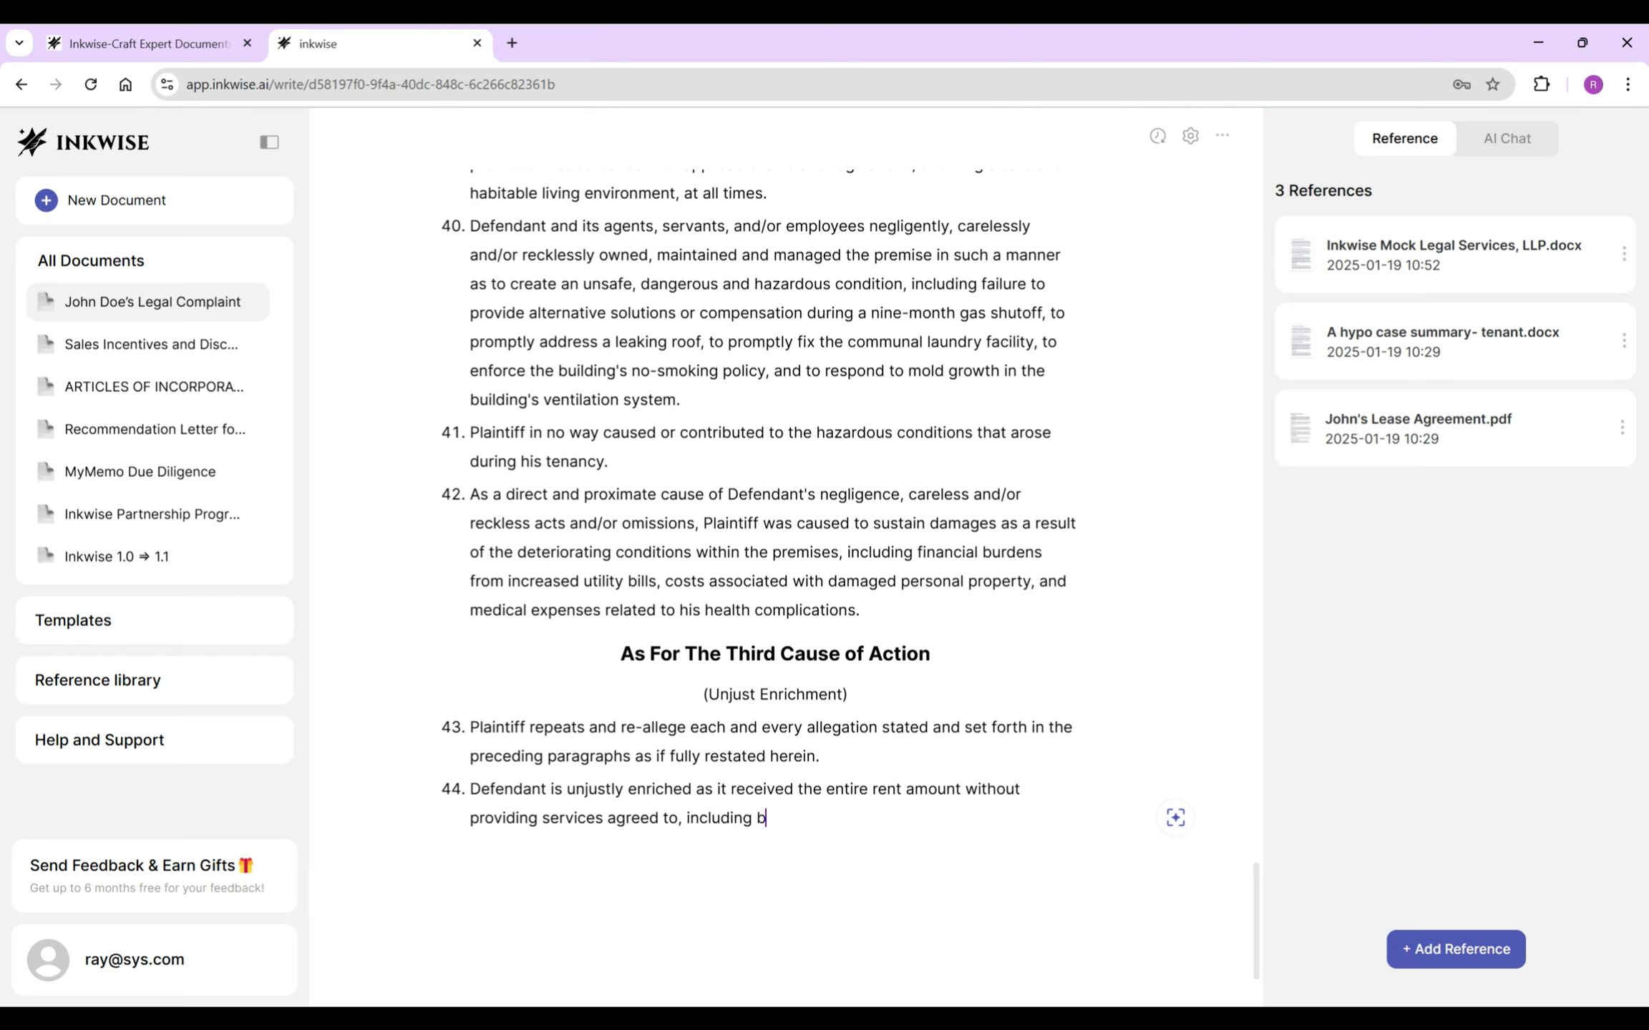
pyautogui.write('ut not limited to a lack of gas for more than nine months, the lea')
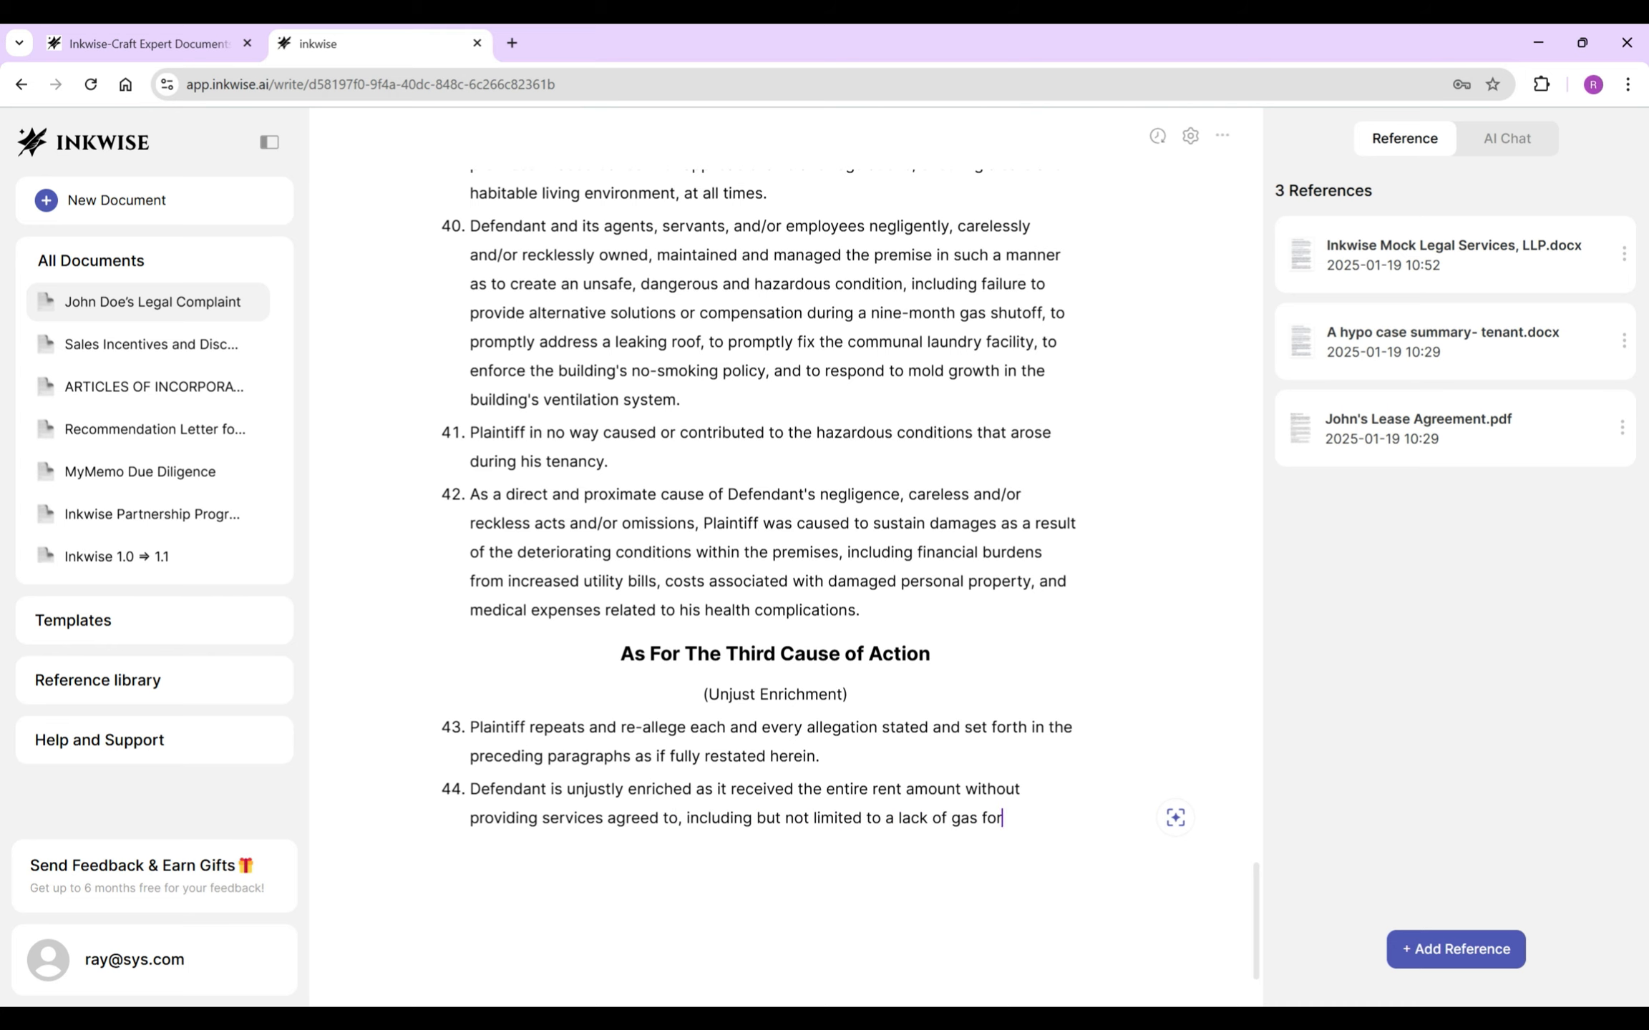
pyautogui.press('BackSpace')
pyautogui.press('BackSpace')
pyautogui.press('BackSpace')
pyautogui.press('BackSpace')
pyautogui.press('BackSpace')
pyautogui.press('BackSpace')
pyautogui.press('BackSpace')
pyautogui.write('a proper working')
pyautogui.press('BackSpace')
pyautogui.press('BackSpace')
pyautogui.press('BackSpace')
pyautogui.press('BackSpace')
pyautogui.press('BackSpace')
pyautogui.press('BackSpace')
pyautogui.press('BackSpace')
pyautogui.press('BackSpace')
pyautogui.write('ly working roof, a working laundry fav')
pyautogui.write('ility or reasonable alternatives, a ')
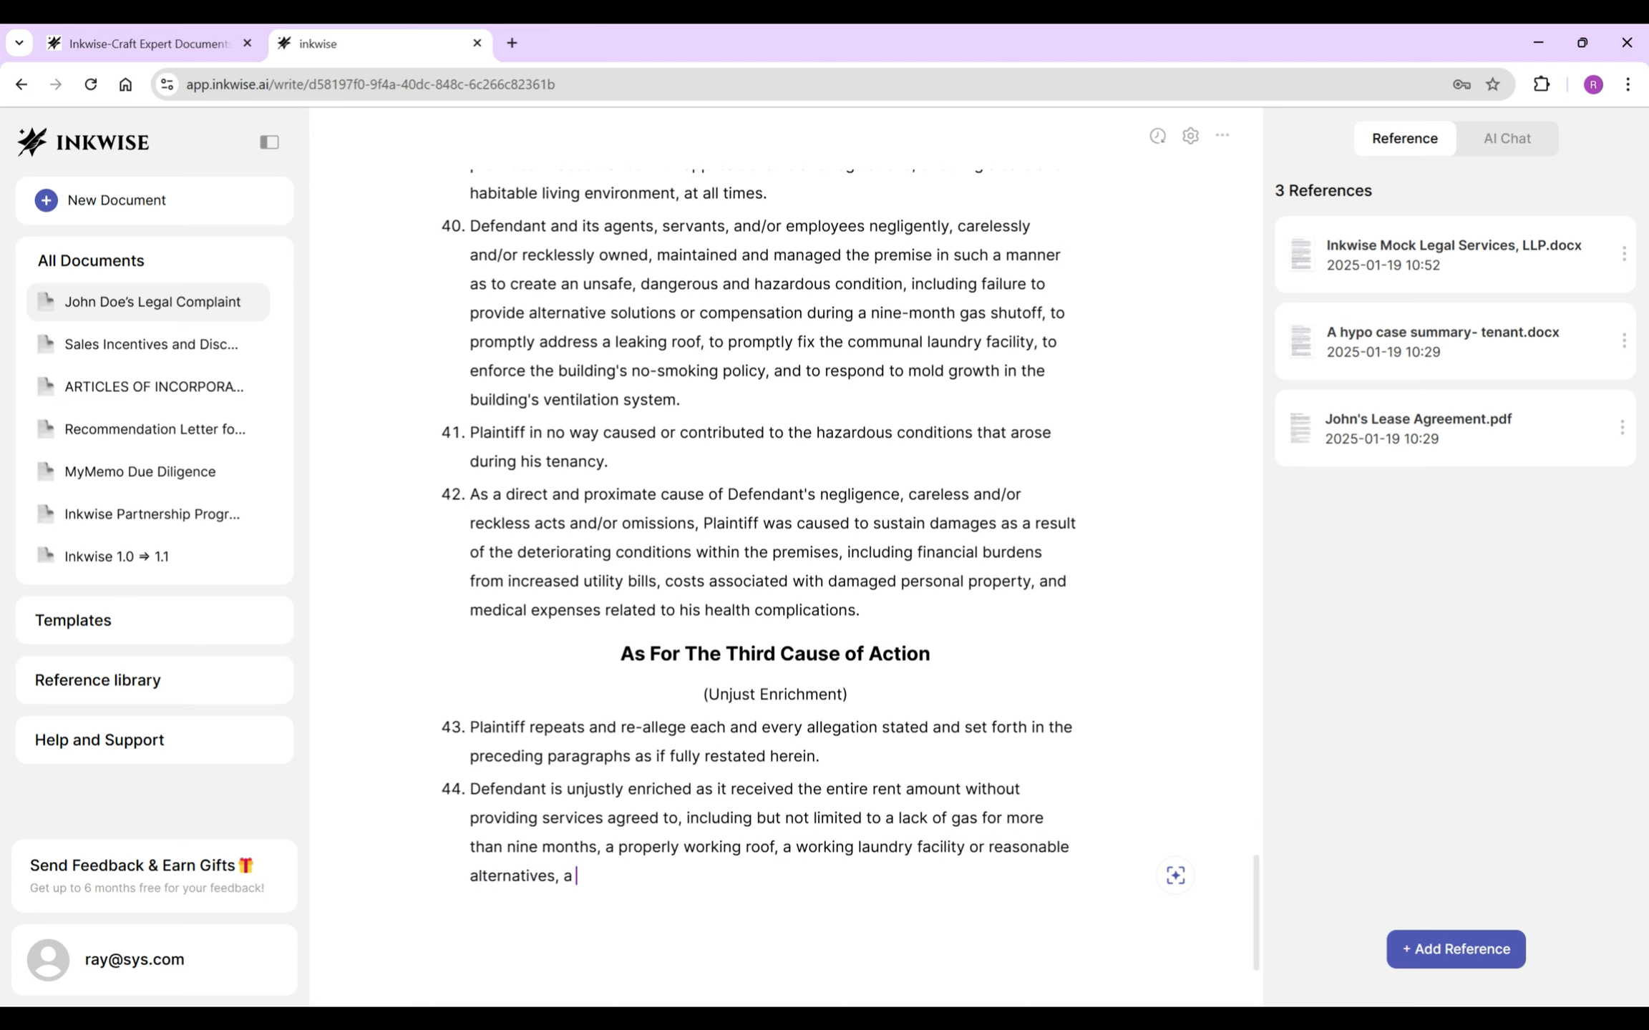
pyautogui.write('safe ventilation system and a smoking free en')
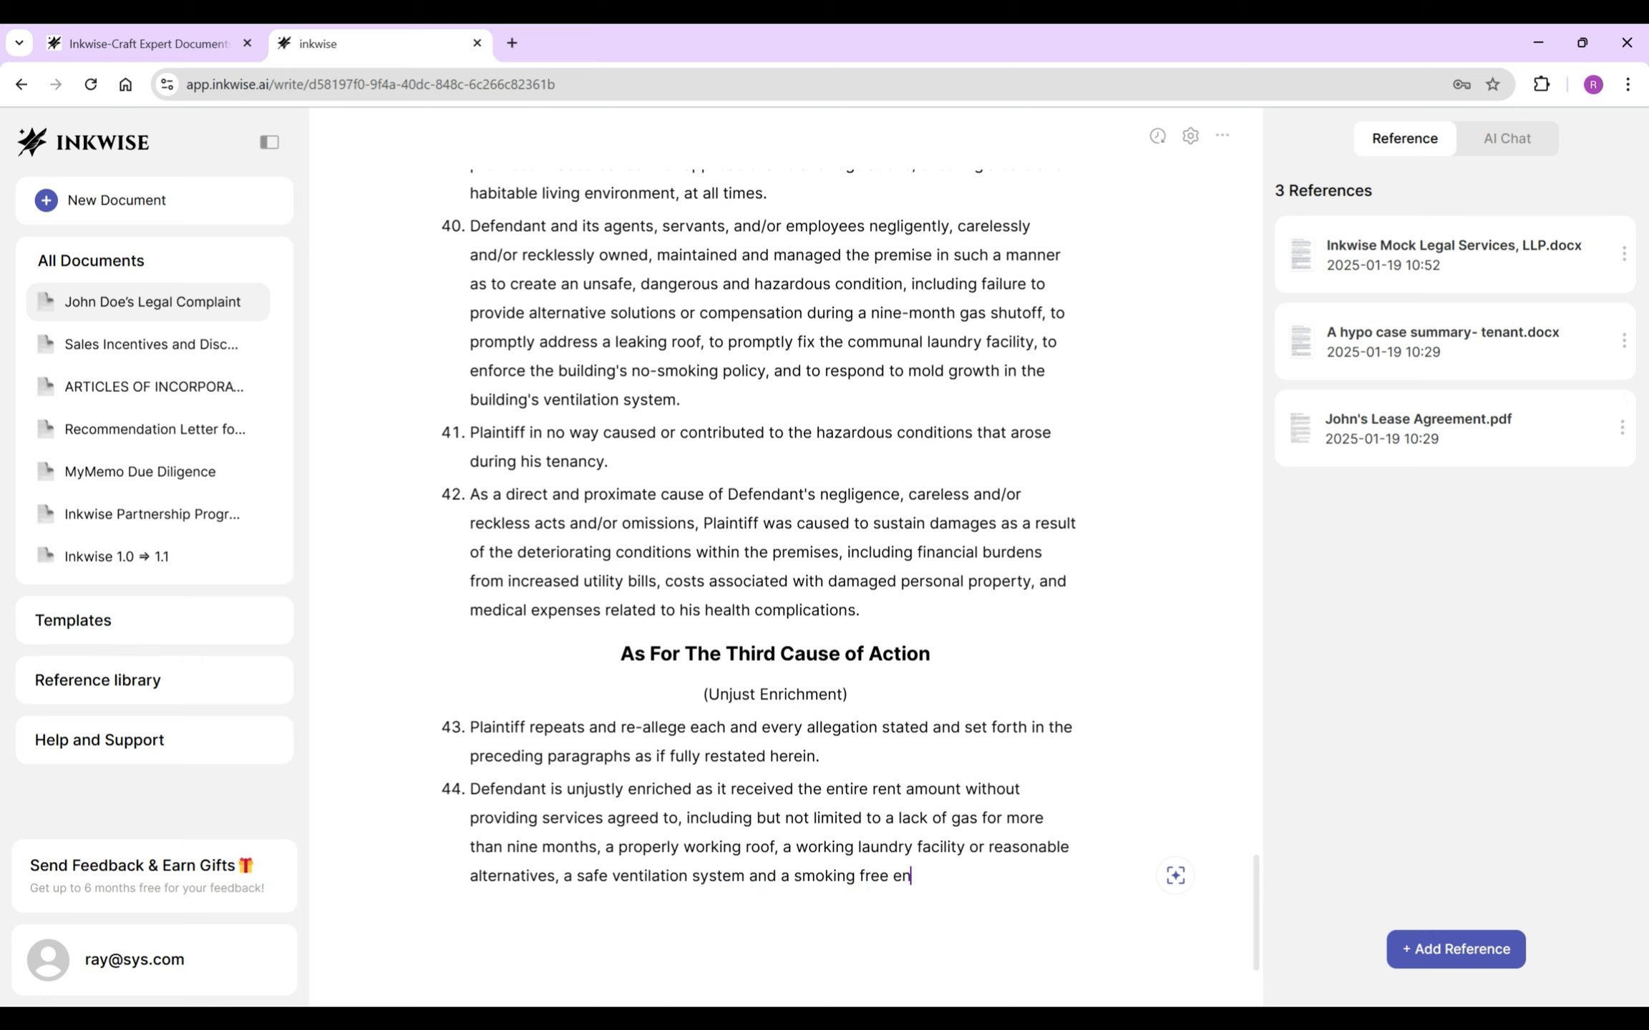
pyautogui.write('vironment.')
# - Write paragraph 45 stating Plaintiff is entitled to compensation for breach of contract, warranty of habitability, negligence and unjust enrichment
pyautogui.press('Return')
pyautogui.write('Therefore, ')
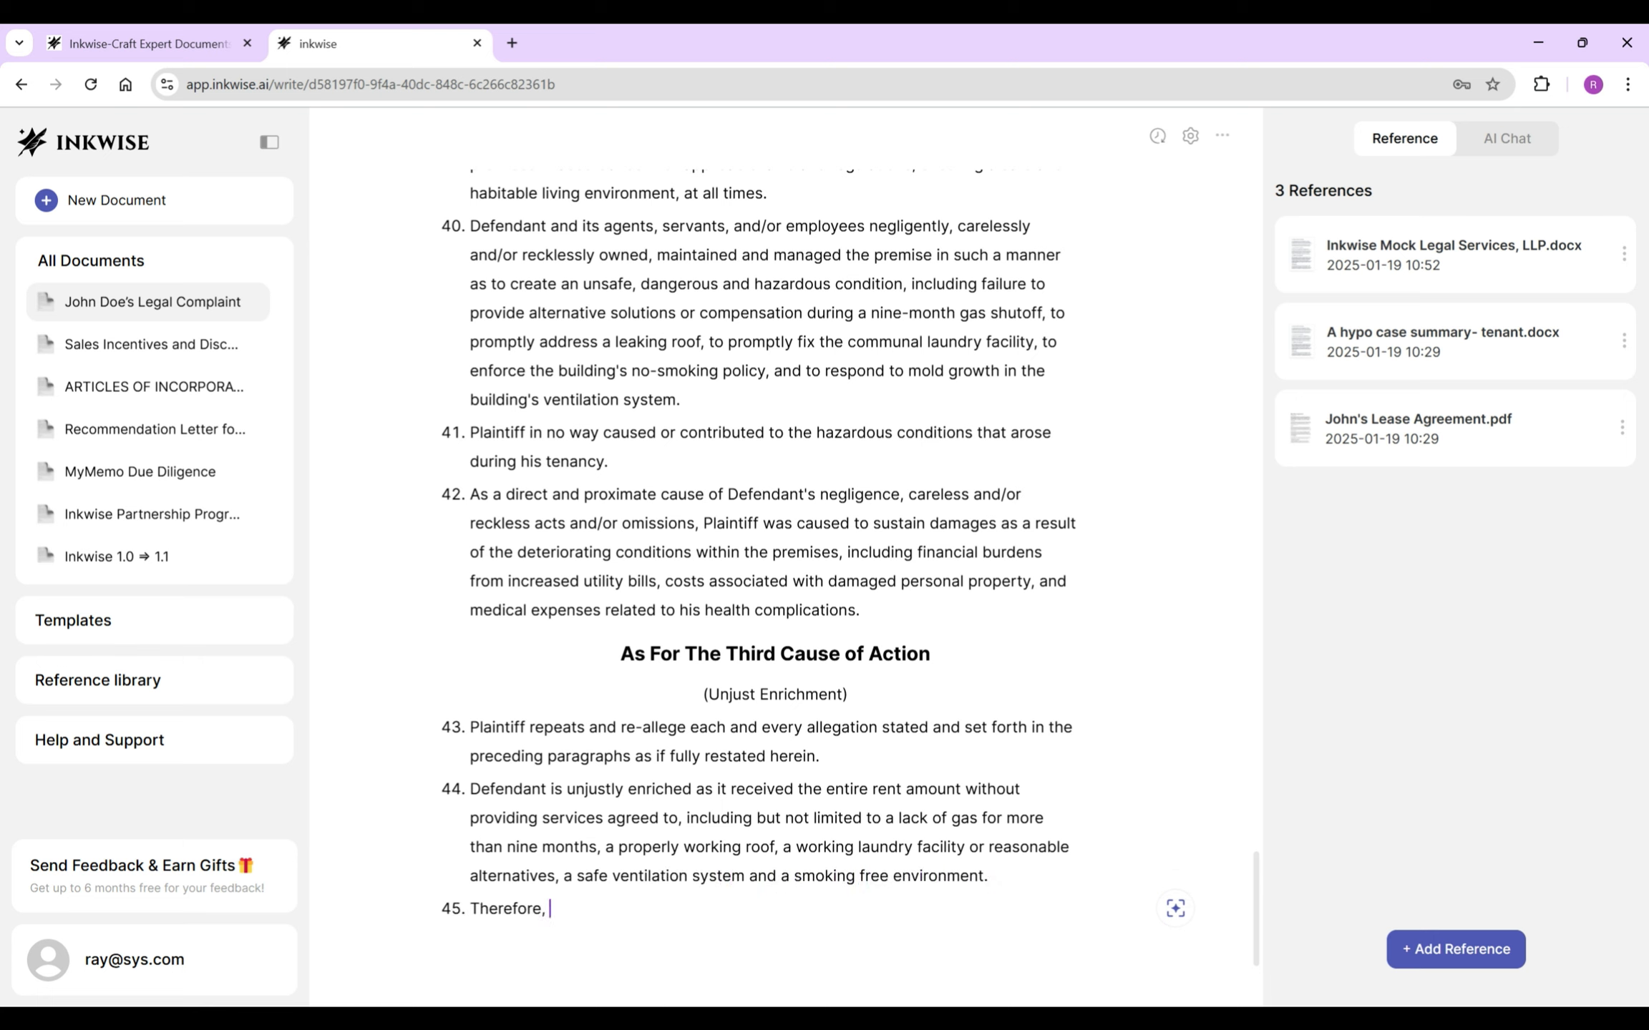
pyautogui.write('Plaintiff is entitled to be compensated for')
pyautogui.scroll(-2, 785, 558)
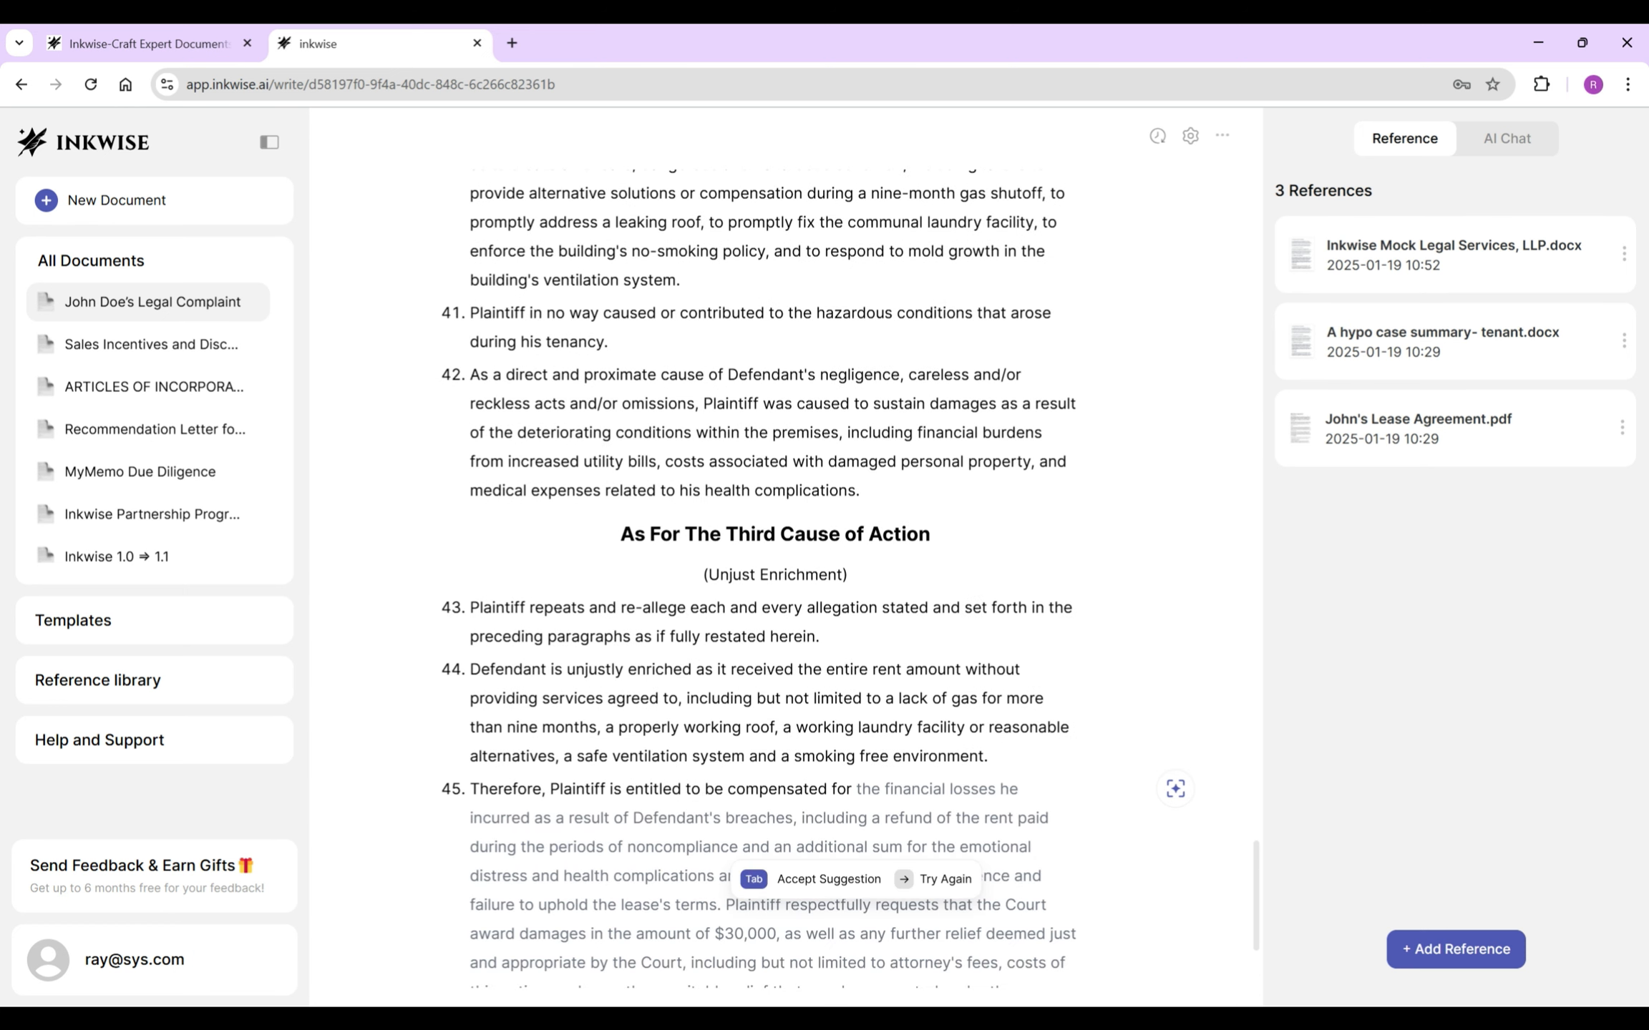
pyautogui.write("Defendant's breach of contract, ")
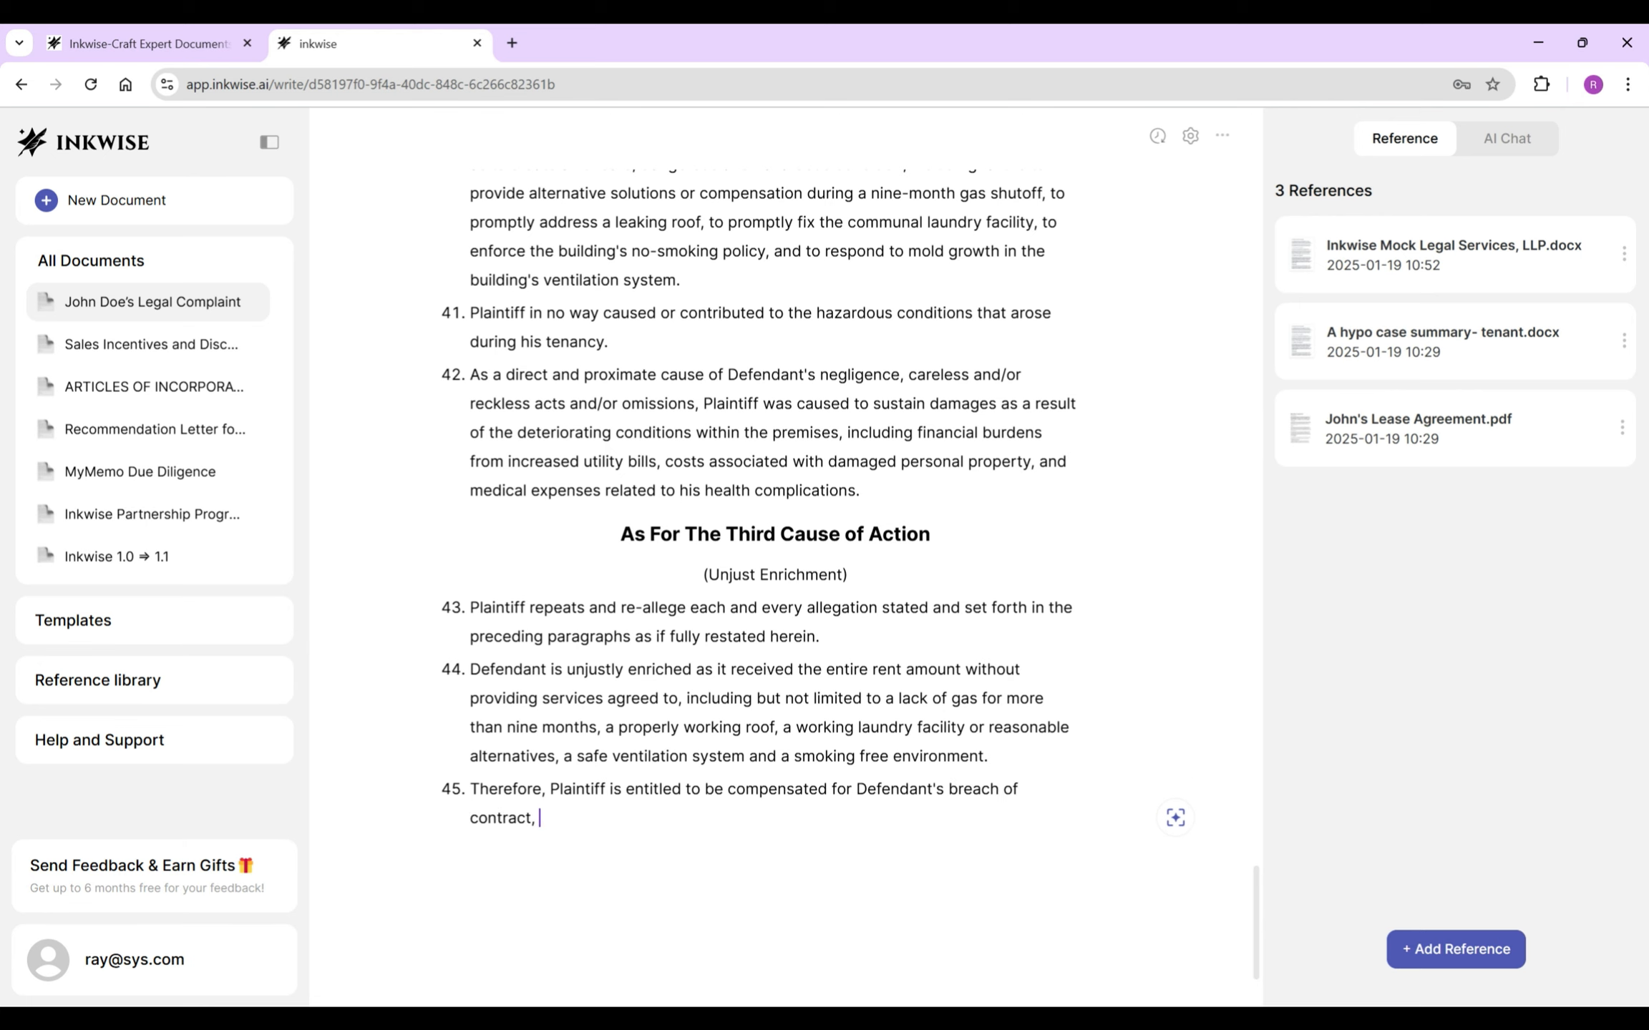
pyautogui.write('breach of implied warranty of habitability')
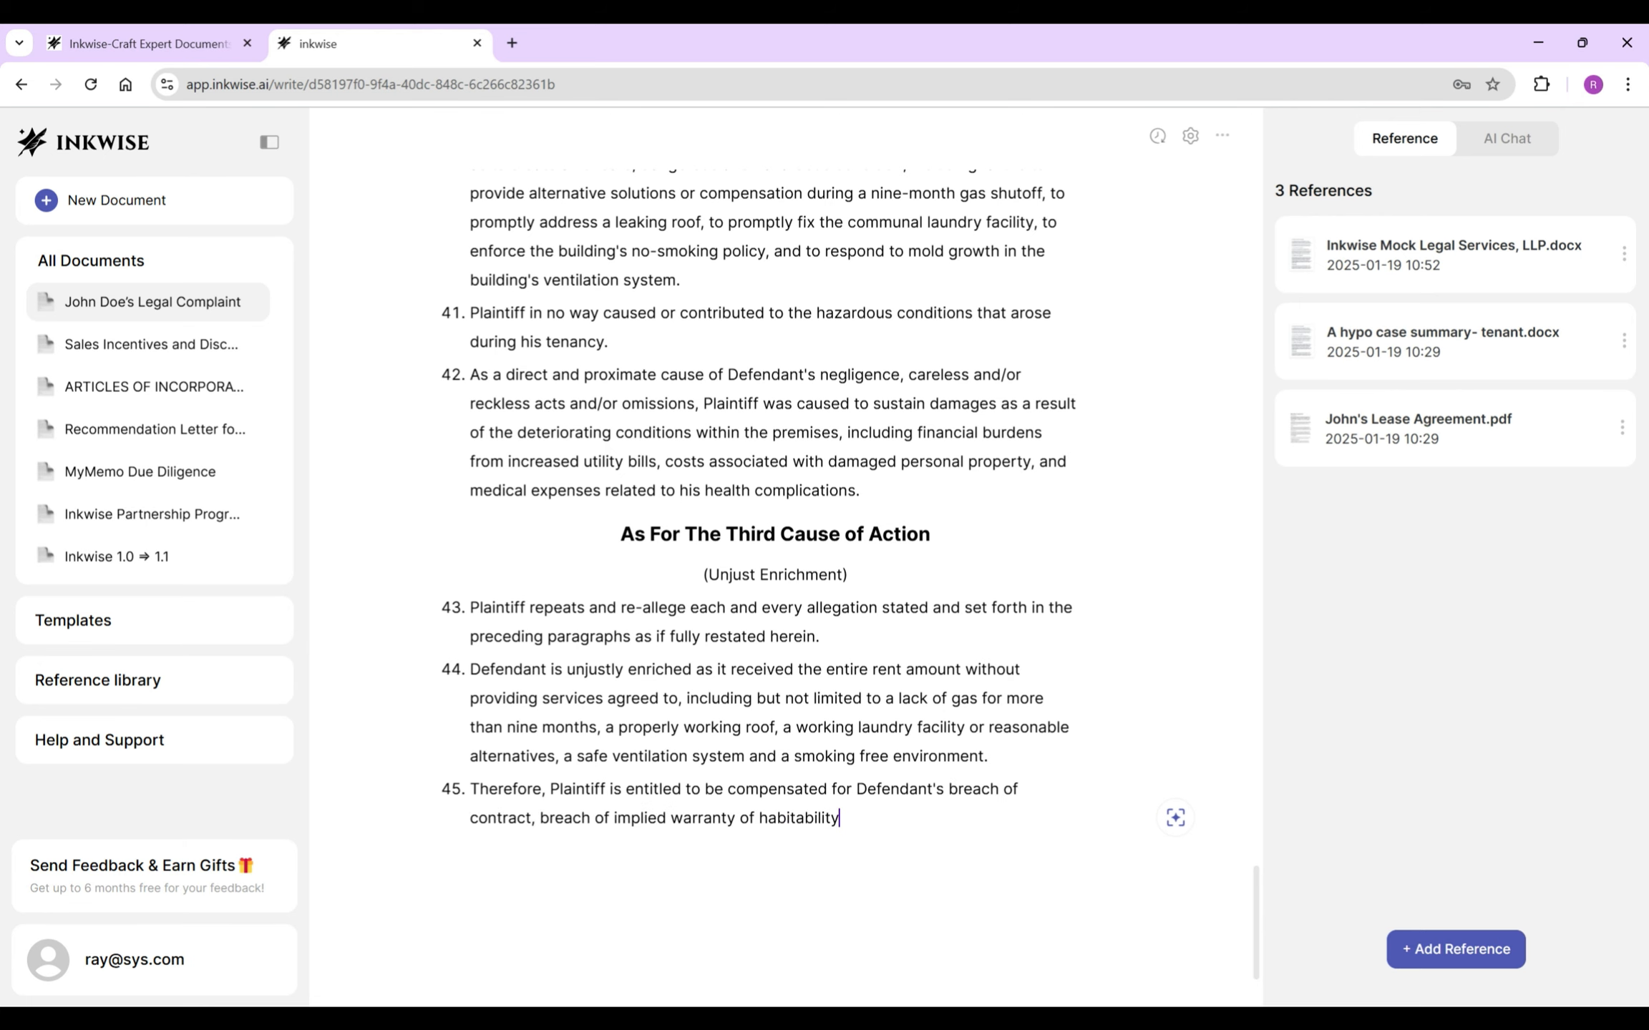
pyautogui.write(', negligence and unjust enrichmont.')
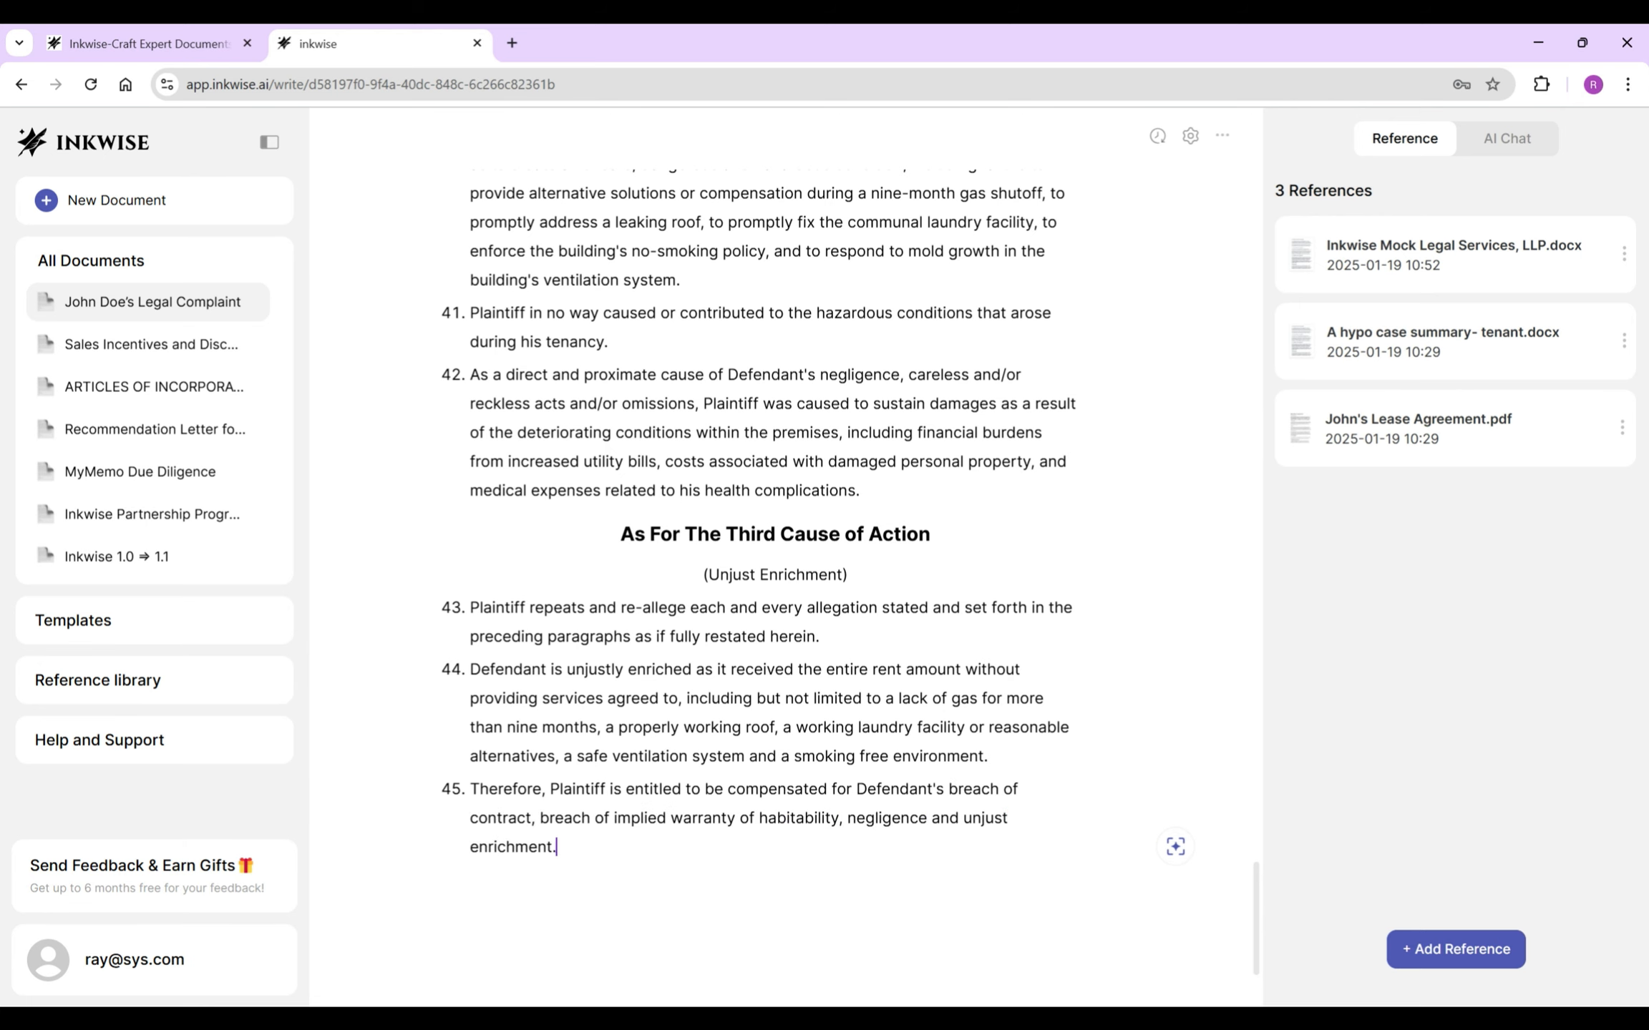
pyautogui.press('BackSpace')
pyautogui.scroll(-1, 850, 573)
# - Write paragraph 46 claiming damages of no less than $30,000, trimming the accepted AI suggestion's extra sentences
pyautogui.press('Return')
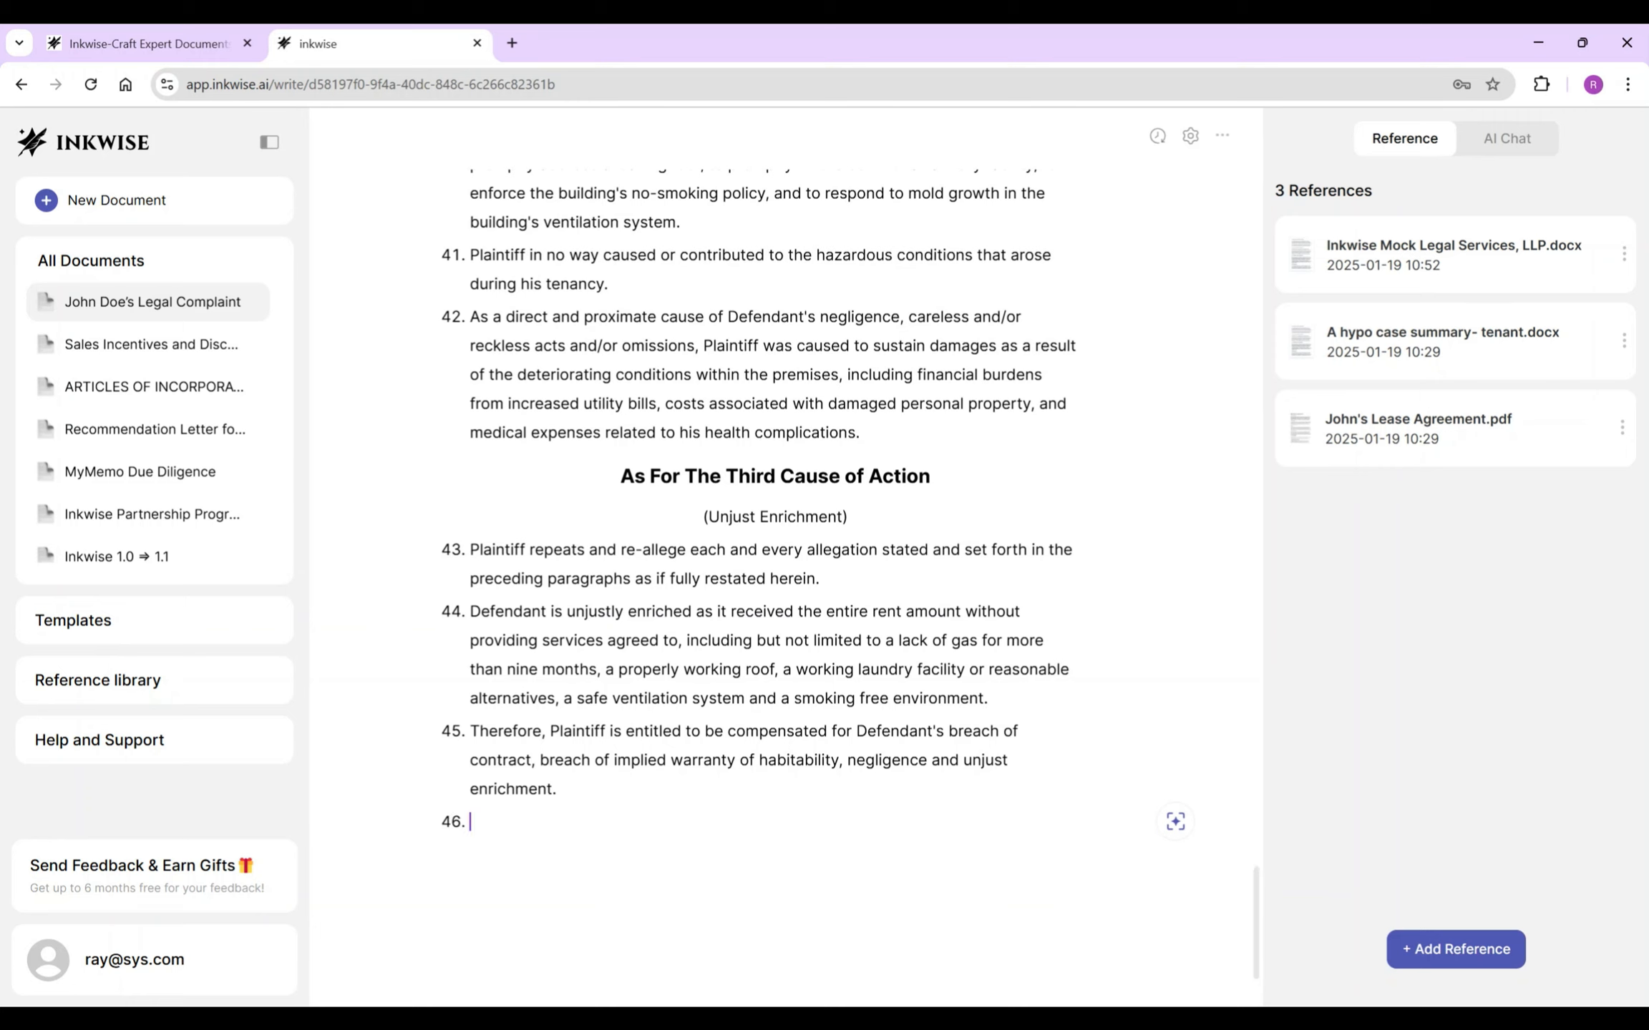
pyautogui.write('By reason')
pyautogui.write(' of the foregoing, Plaintiff is entit')
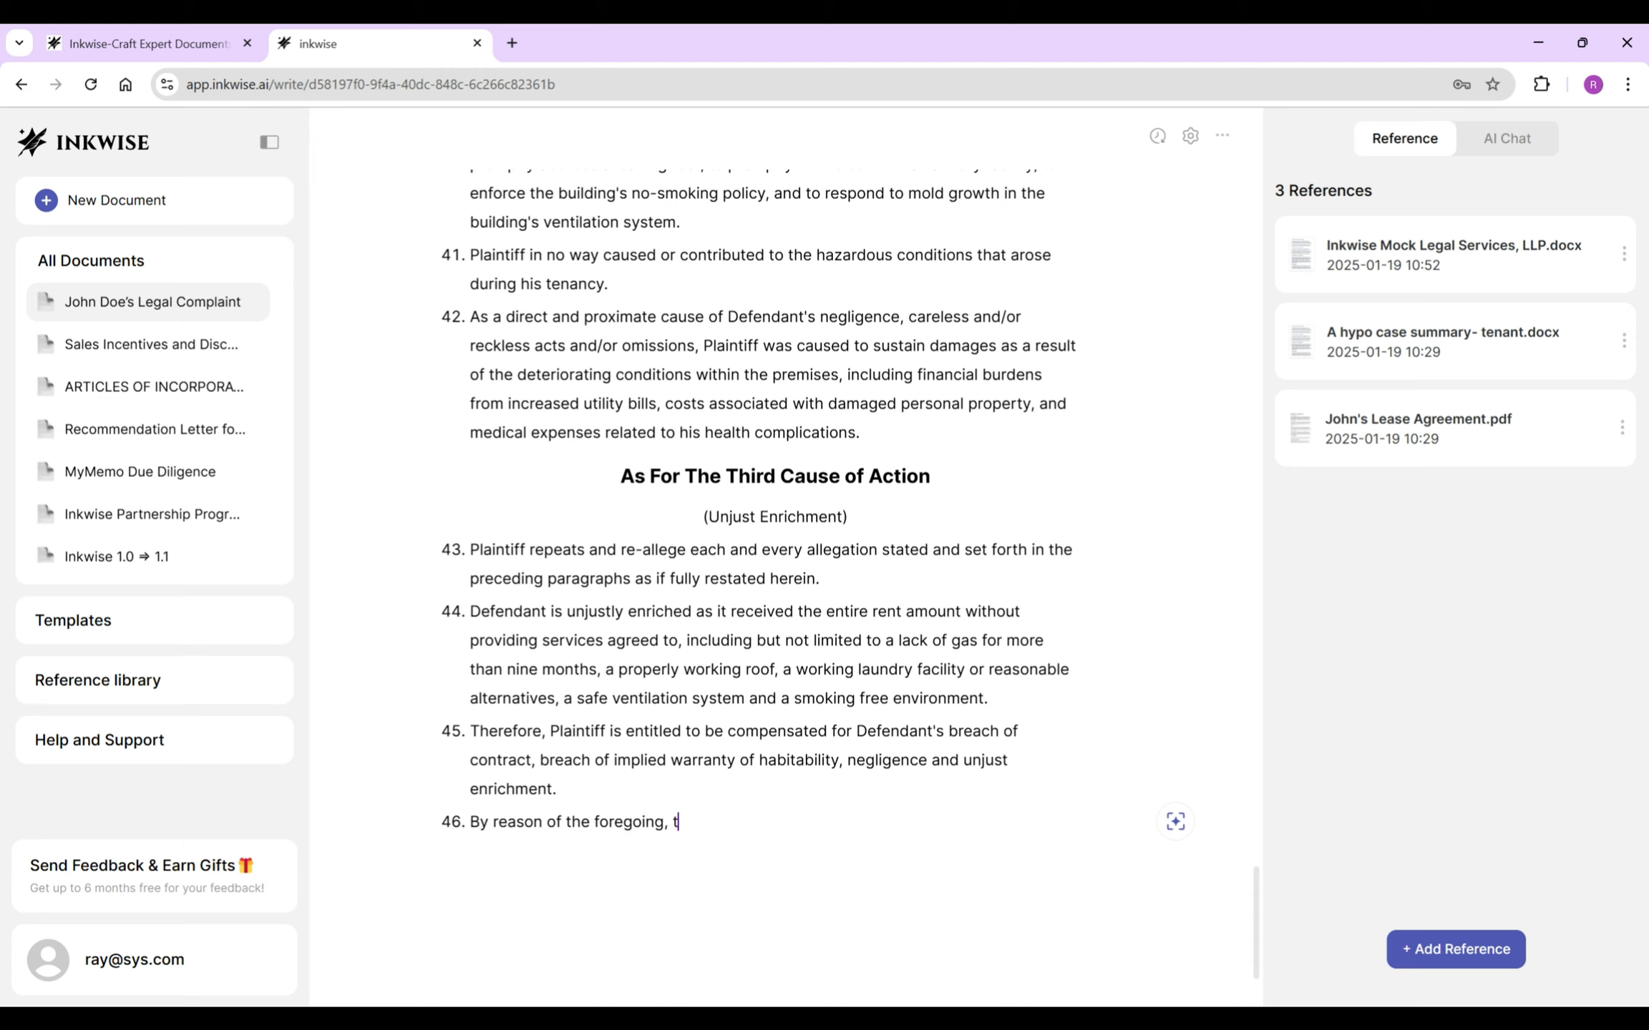
pyautogui.write('led to damages to be dete')
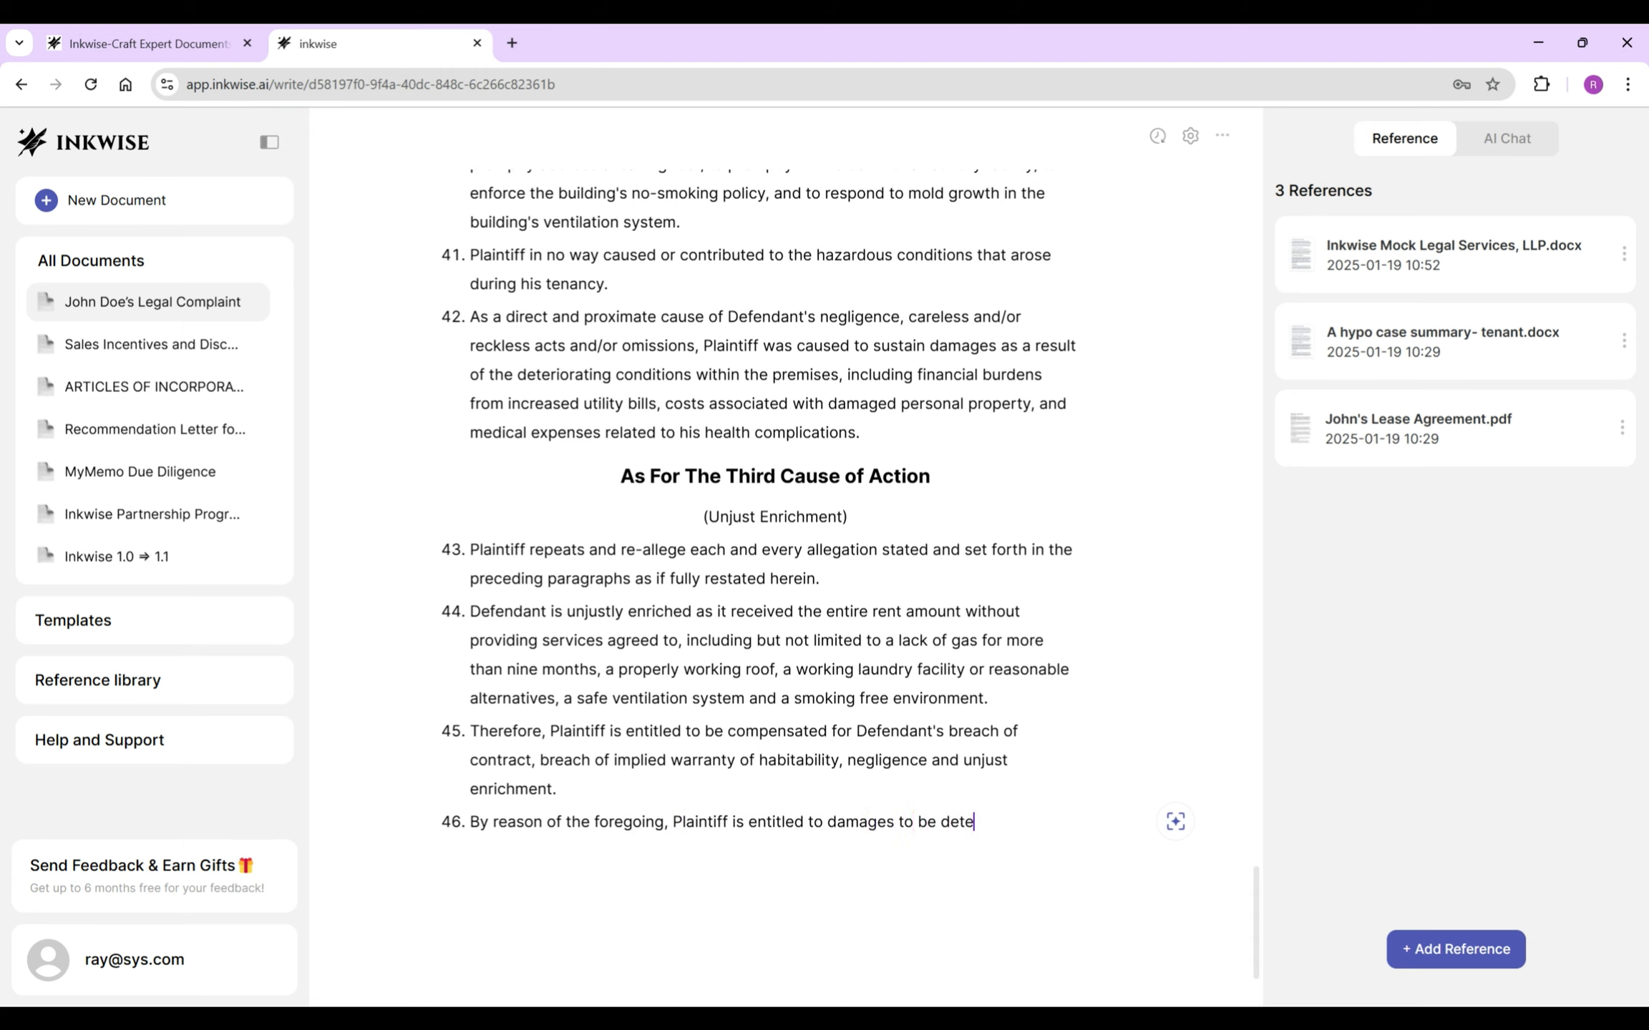
pyautogui.write('rmined at trial, but no less than $')
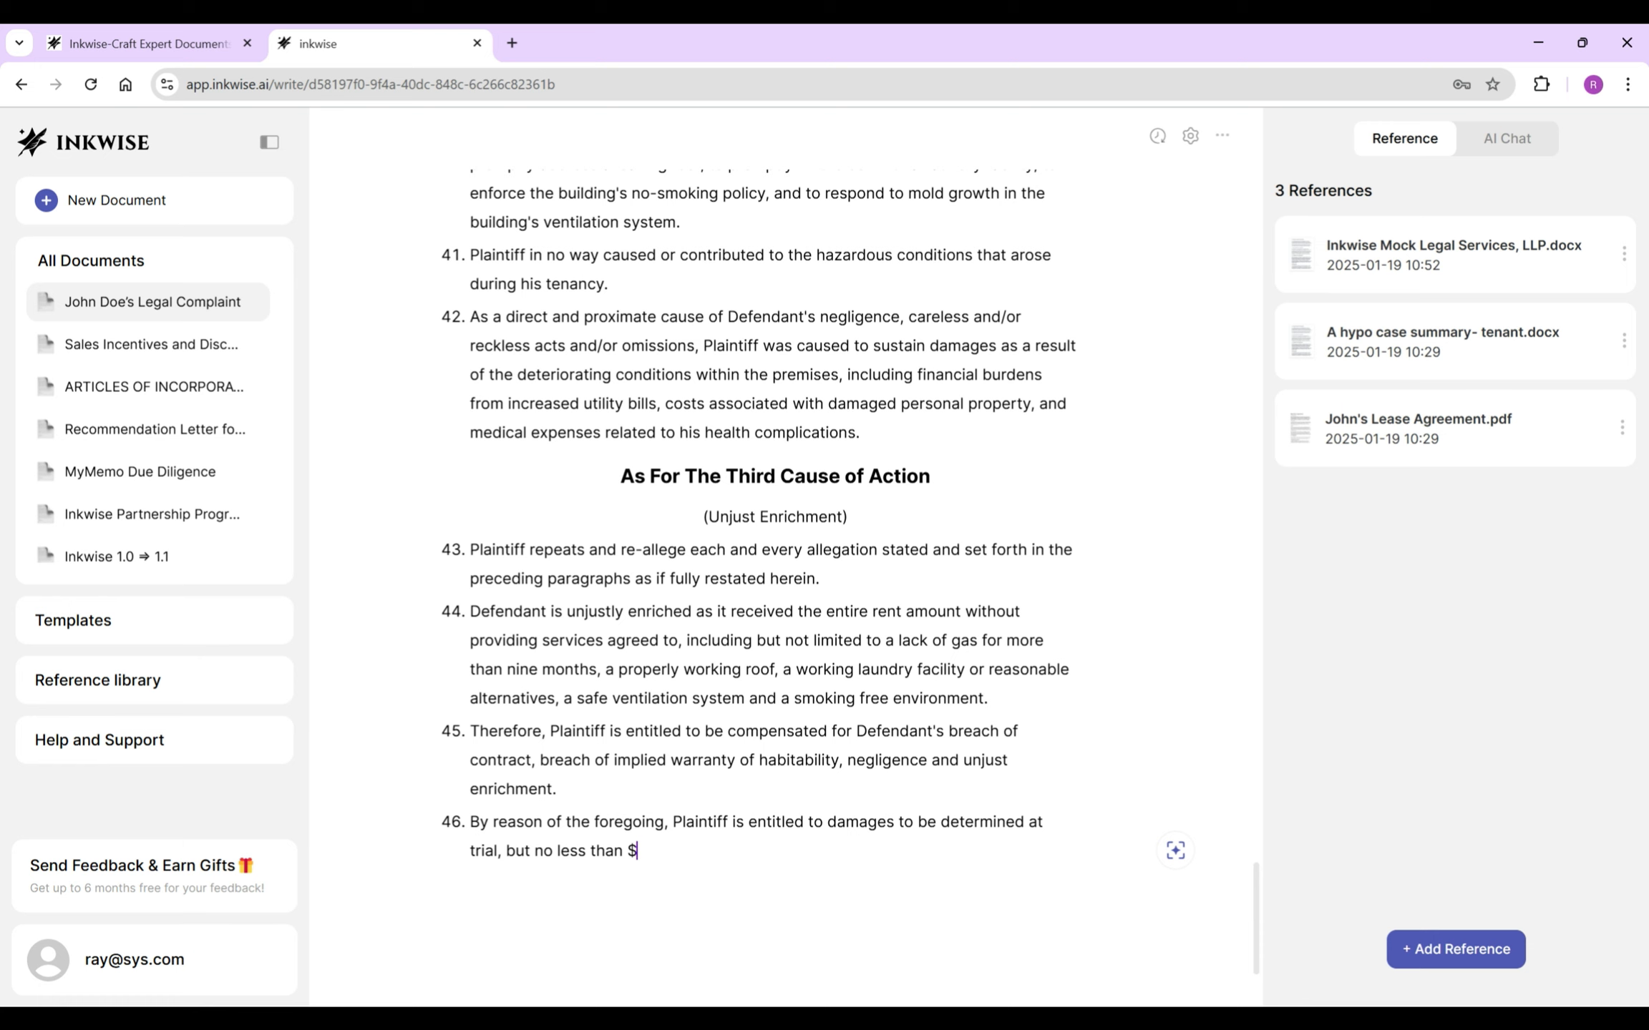
pyautogui.write('30,000')
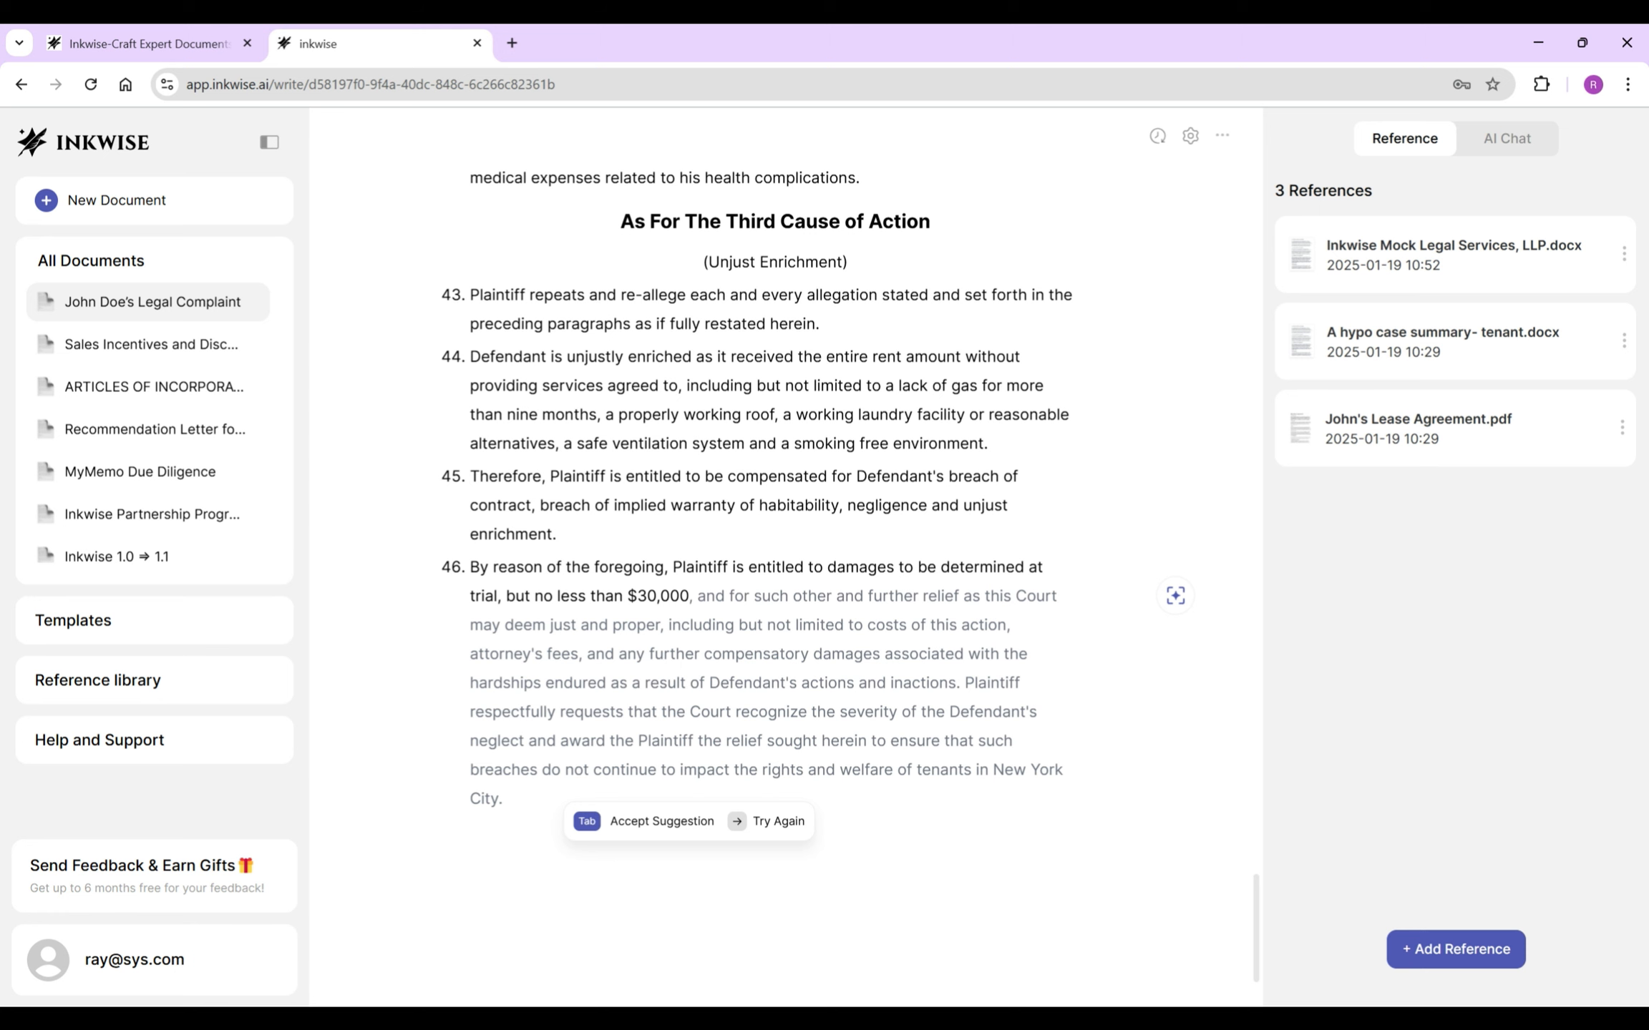
pyautogui.press('Tab')
pyautogui.moveTo(960, 683); pyautogui.dragTo(503, 799)
pyautogui.press('BackSpace')
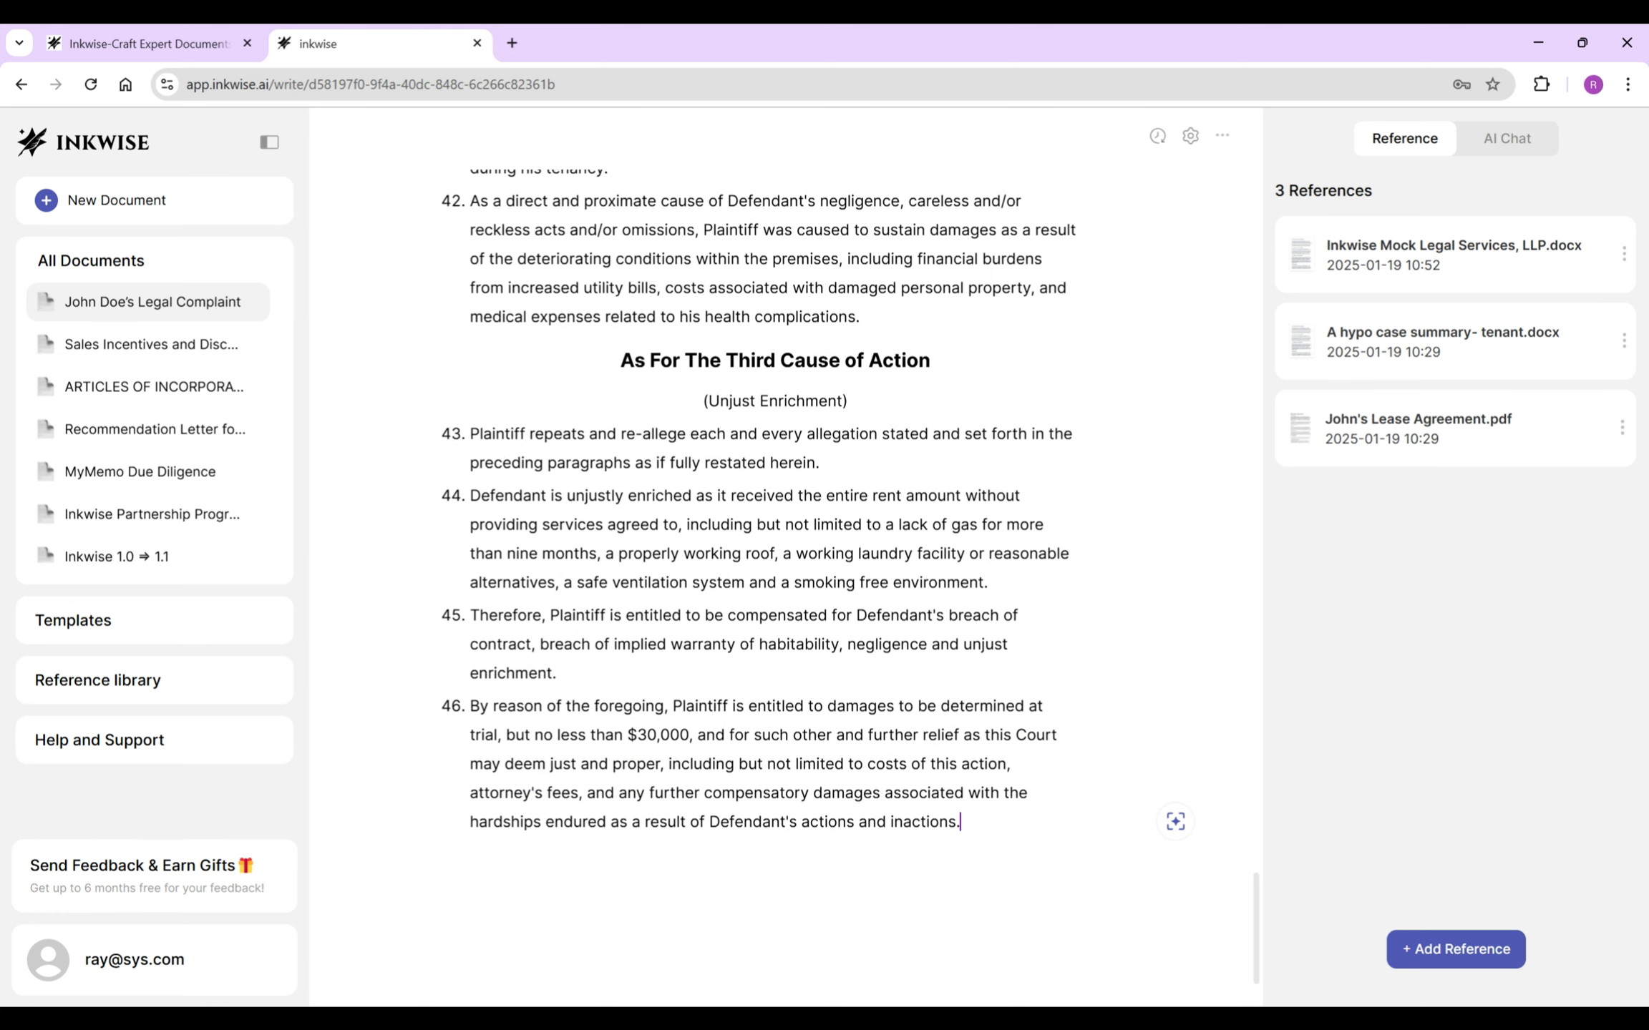
pyautogui.press('Return')
pyautogui.press('Return')
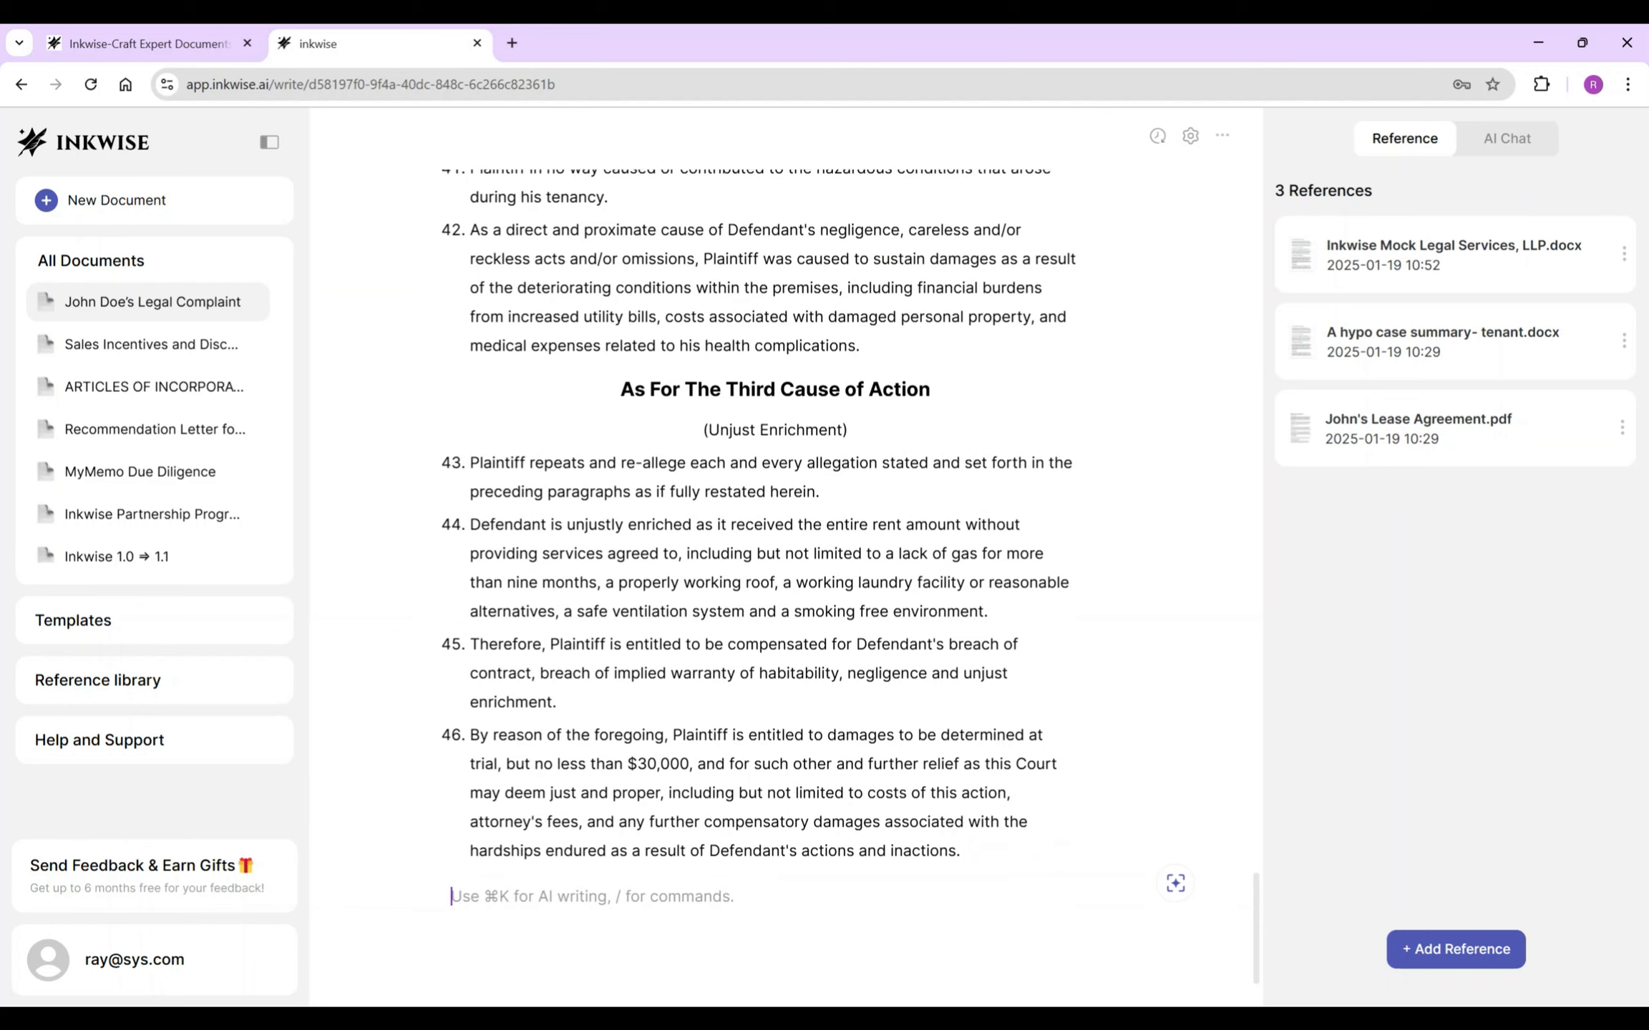
# - Paste the third-cause heading and subtitle at the end, centred, with the heading set to Heading 3
pyautogui.tripleClick(774, 389)
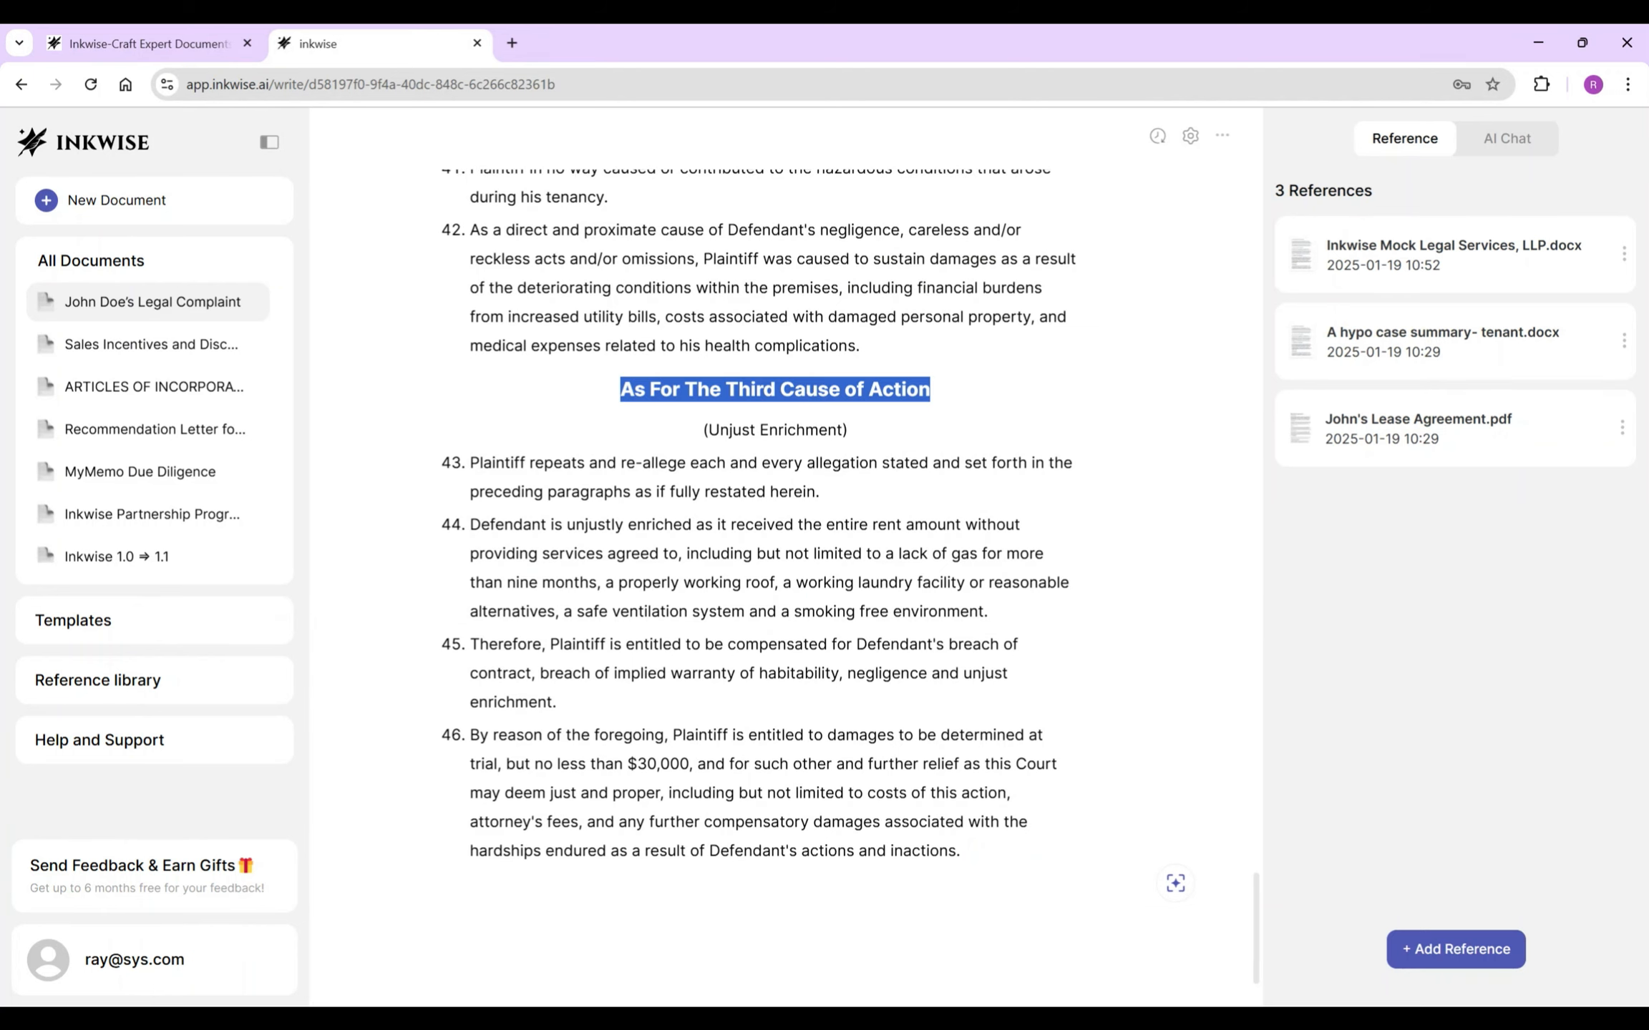
pyautogui.moveTo(849, 430); pyautogui.dragTo(619, 380)
pyautogui.hotkey('ctrl', 'c')
pyautogui.click(451, 896)
pyautogui.hotkey('ctrl', 'v')
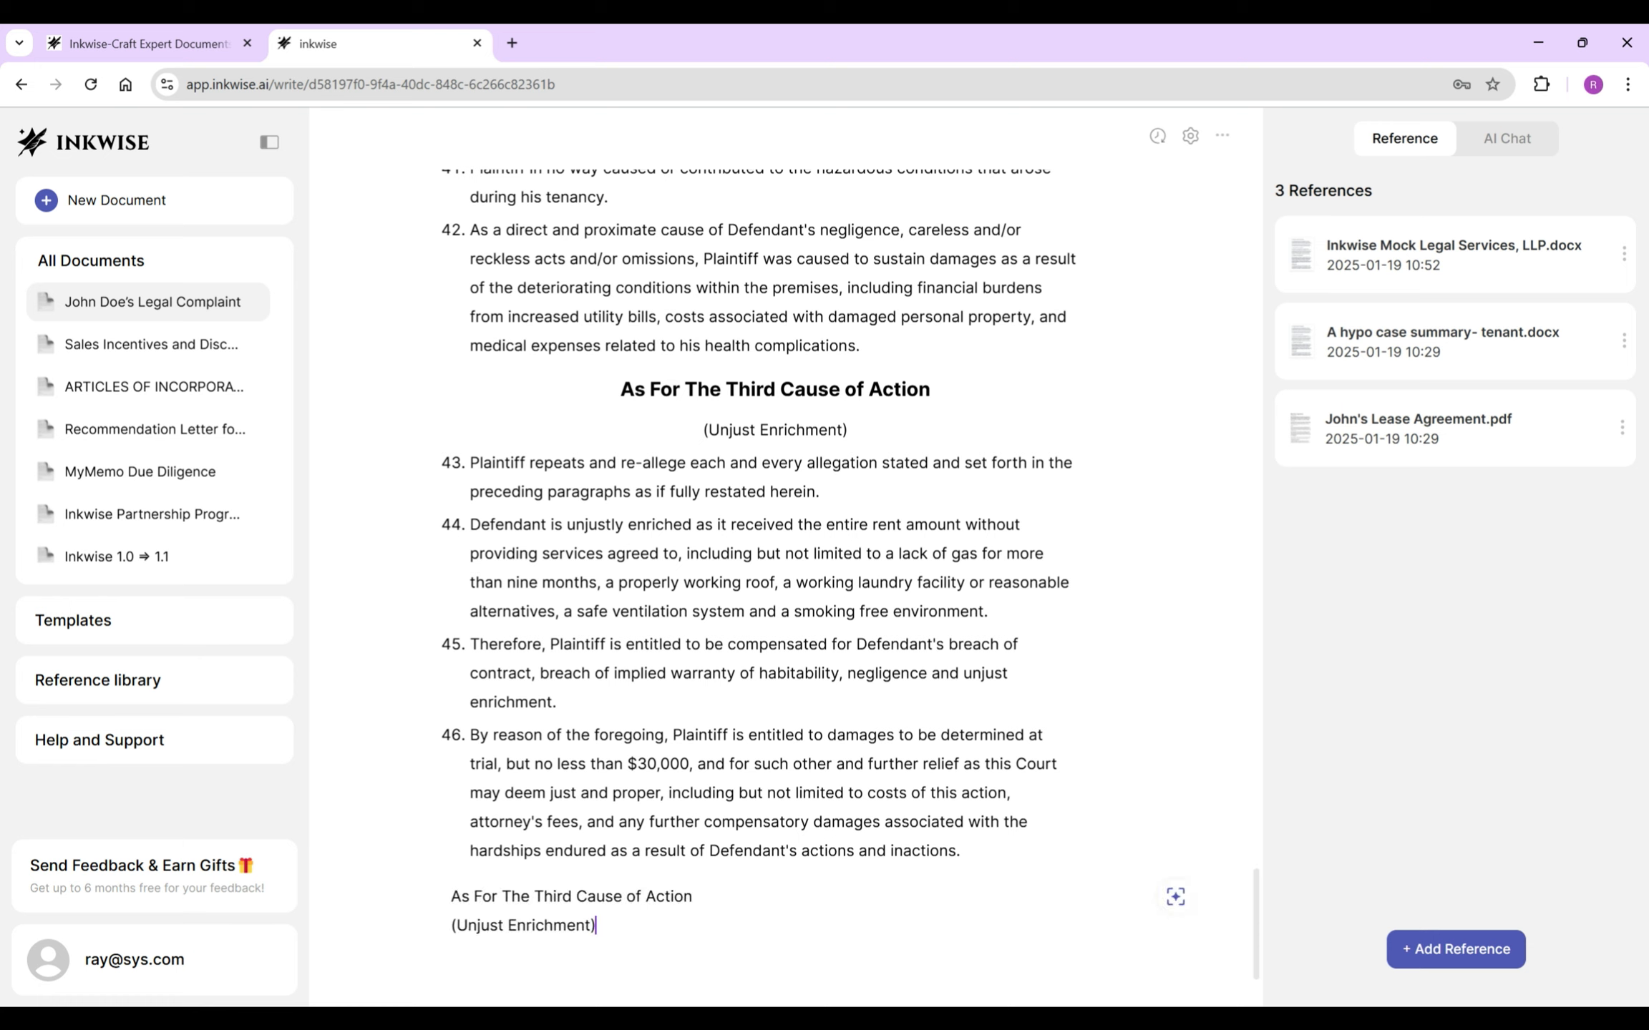
pyautogui.moveTo(692, 896); pyautogui.dragTo(451, 896)
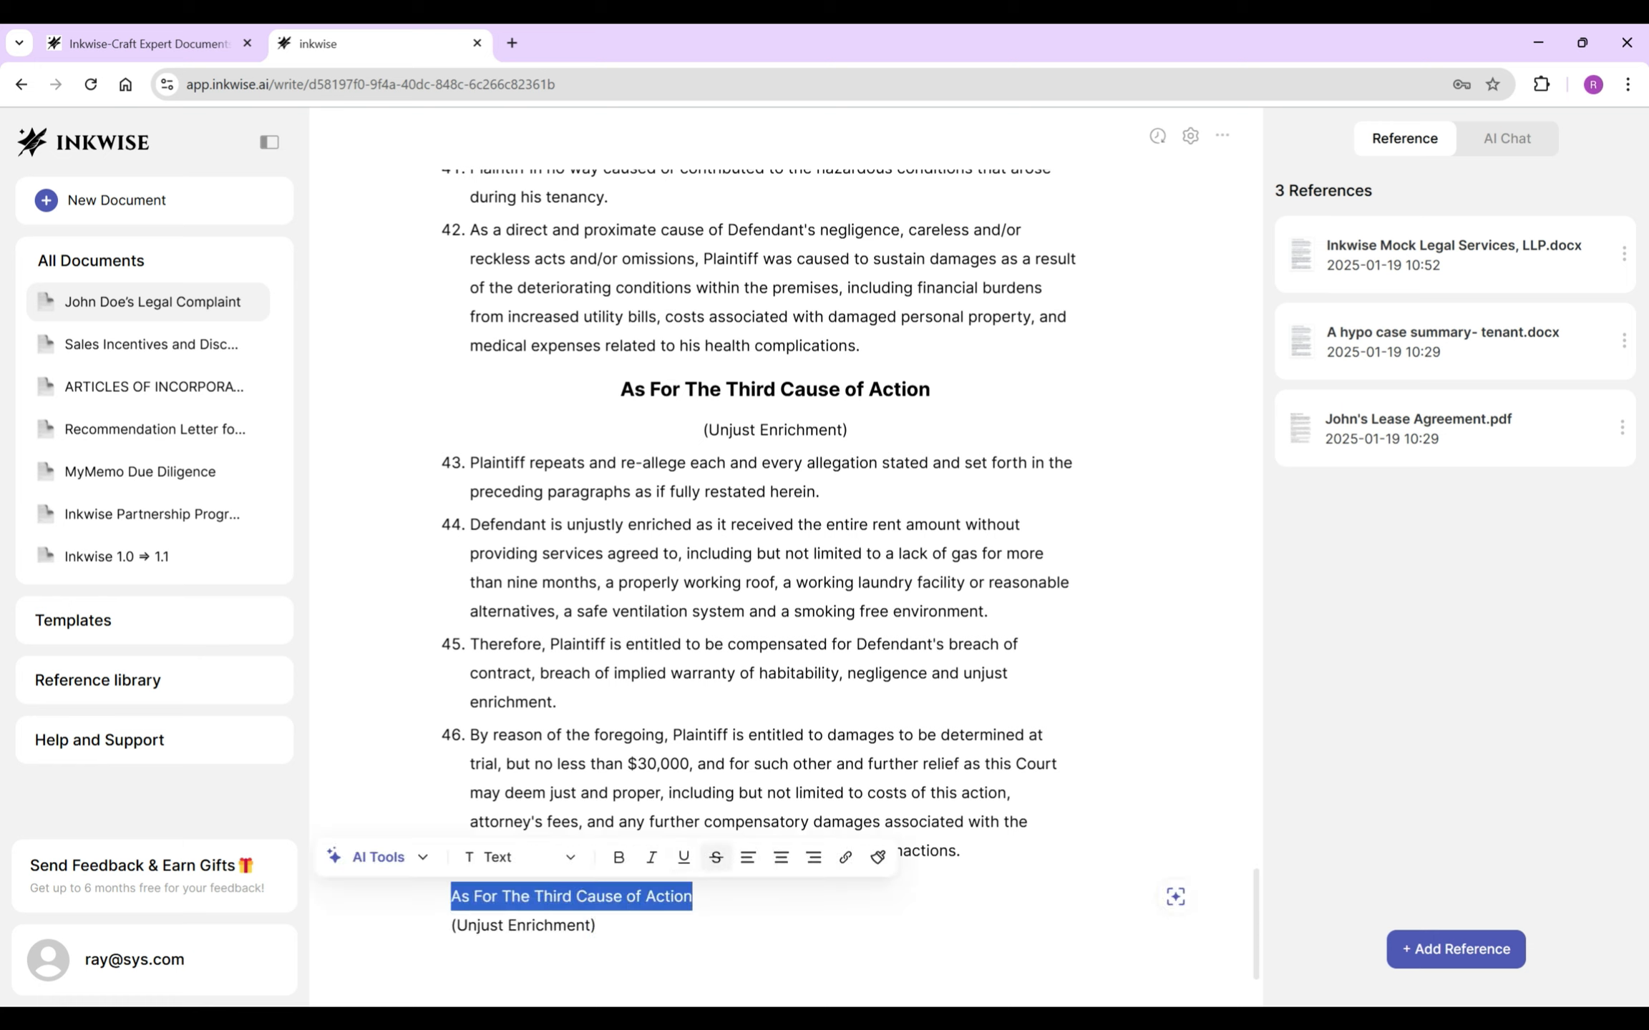
pyautogui.moveTo(595, 925); pyautogui.dragTo(451, 896)
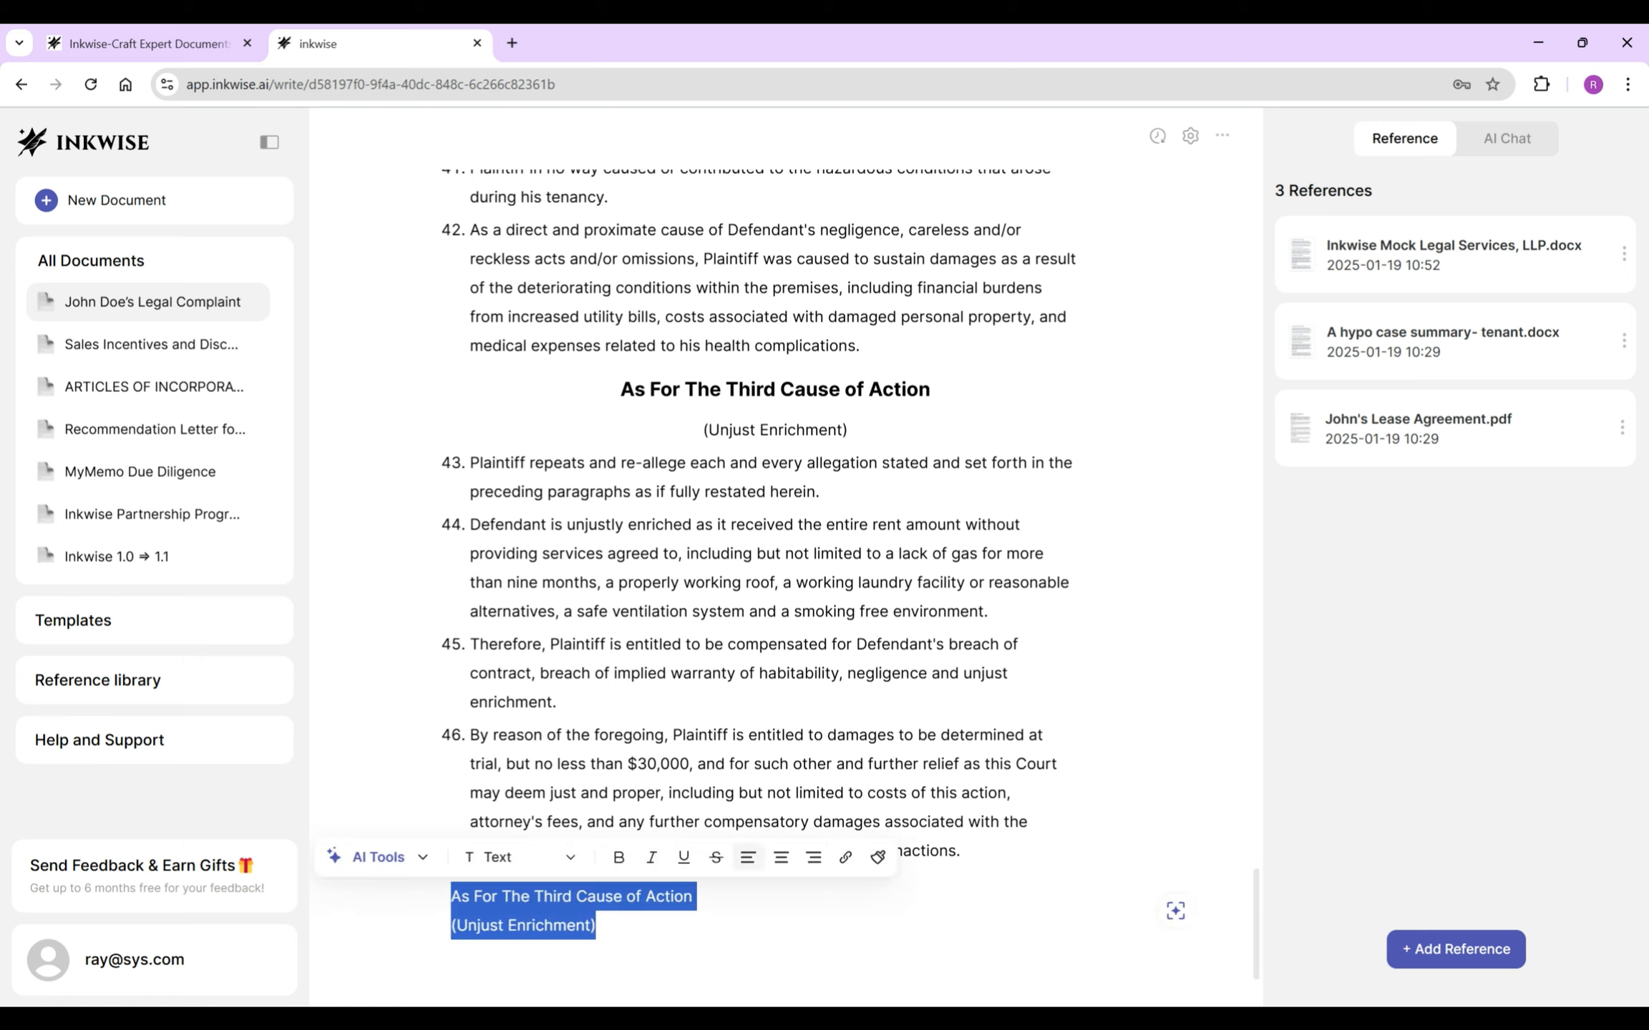
pyautogui.click(781, 857)
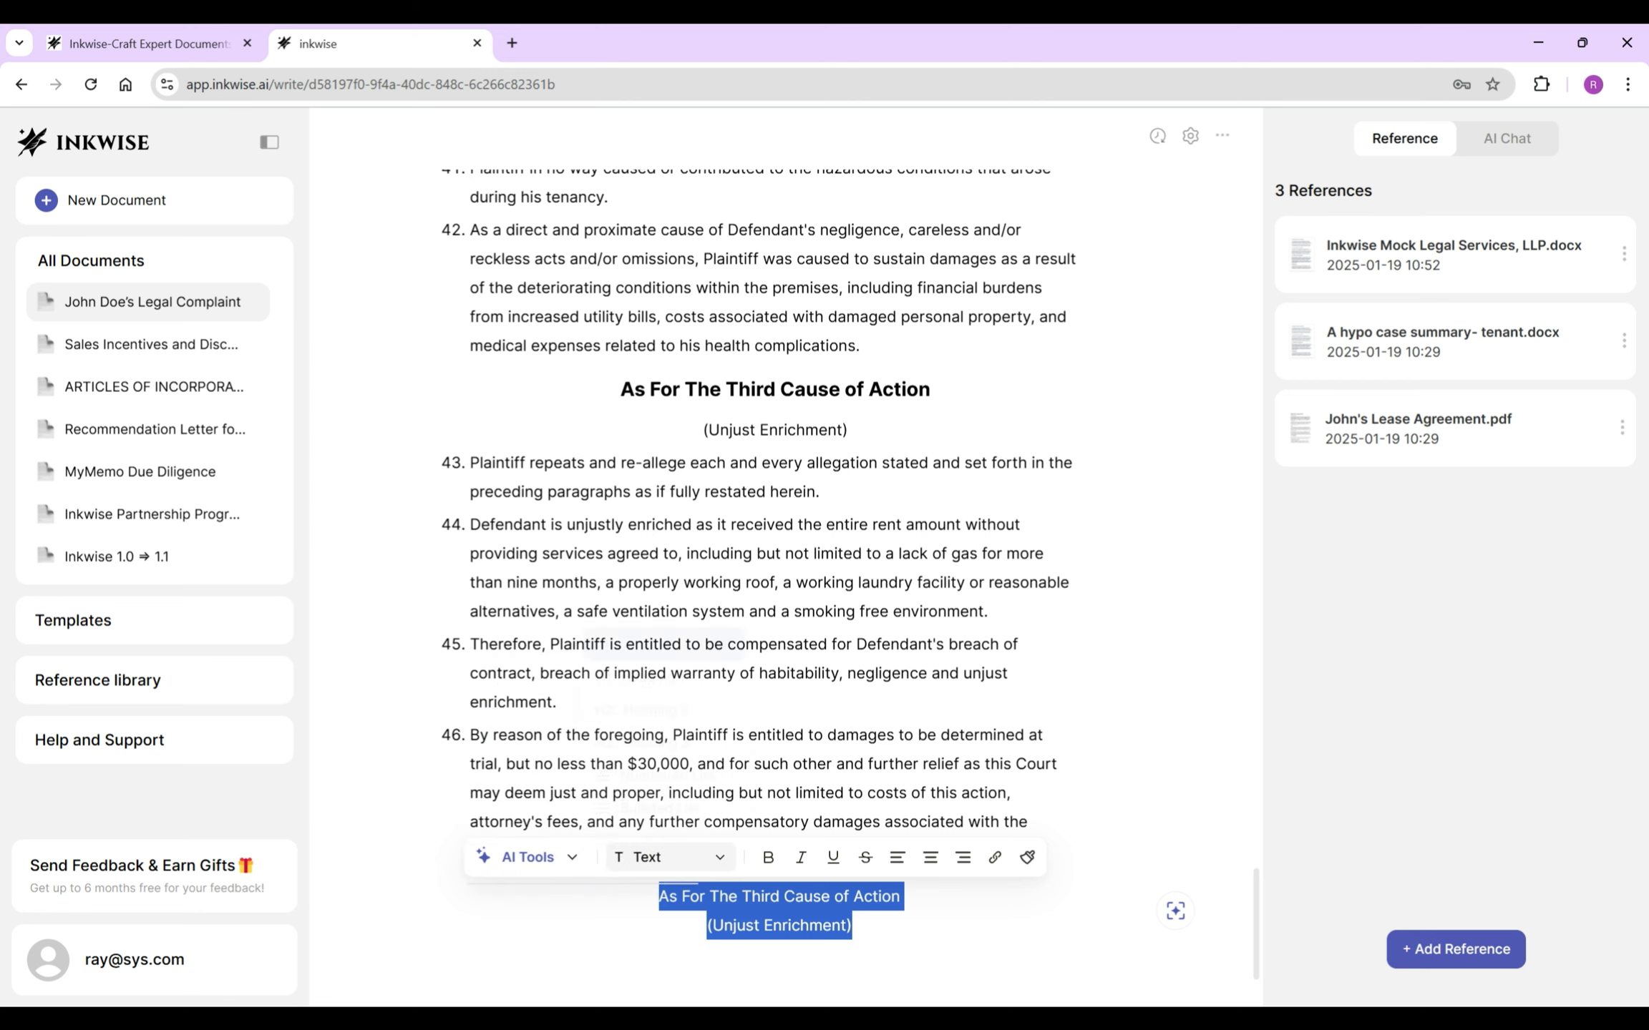
pyautogui.click(669, 857)
pyautogui.tripleClick(751, 896)
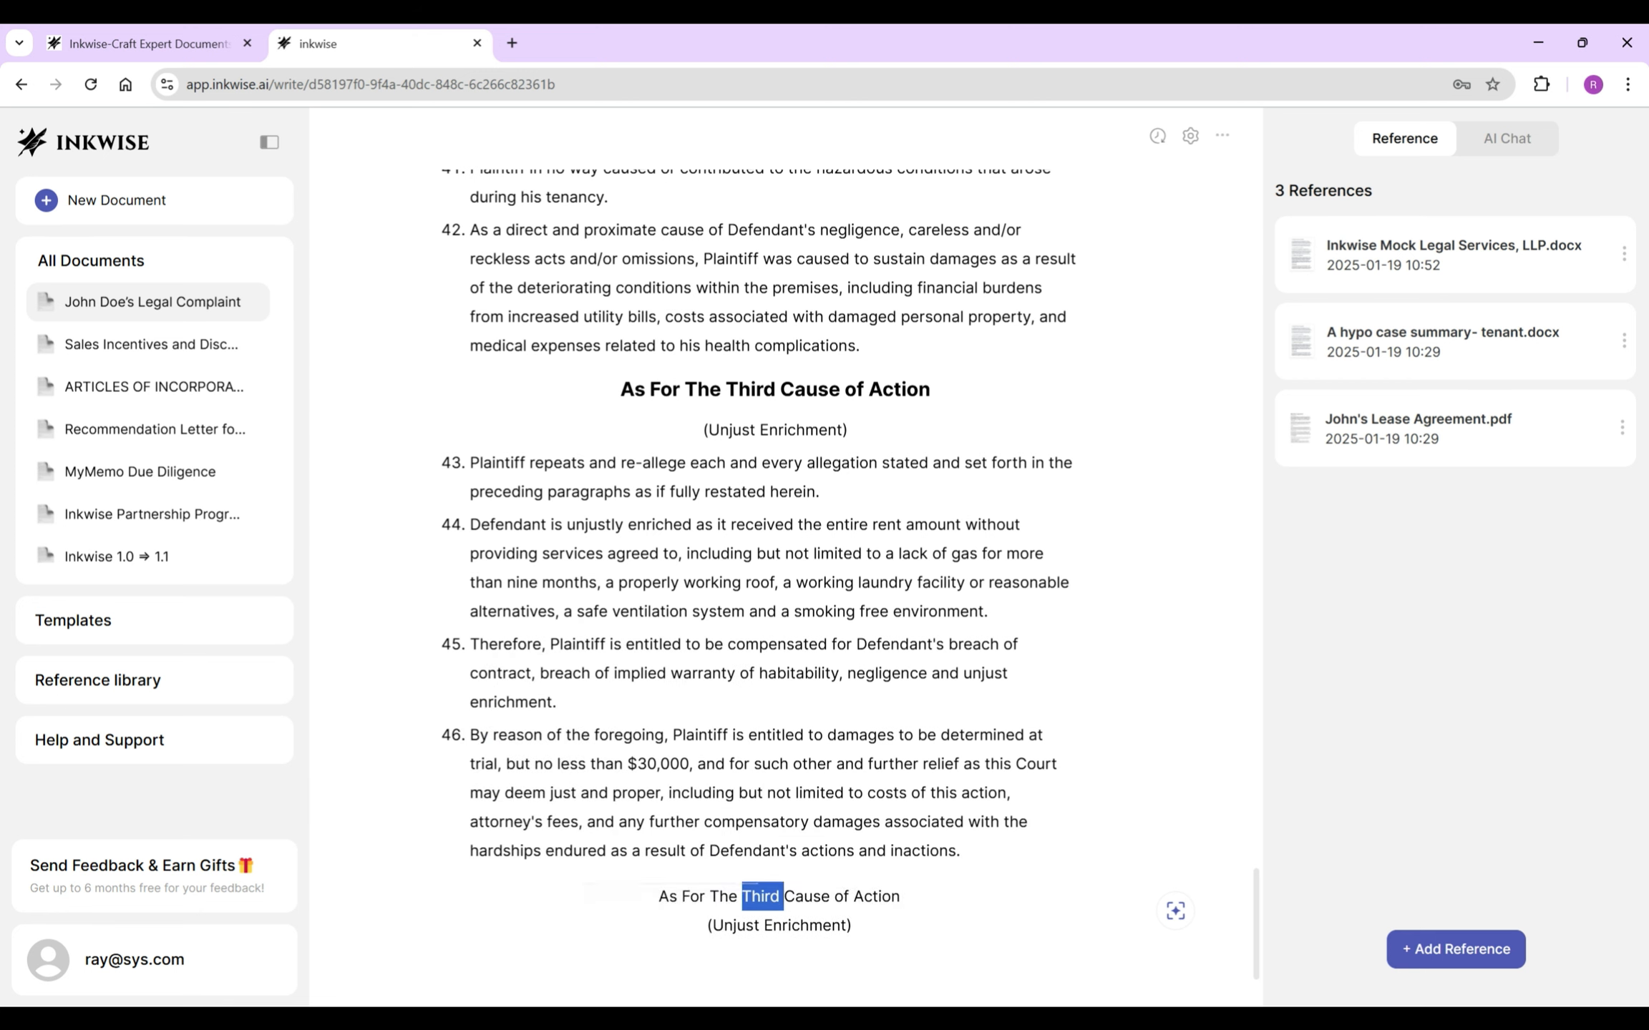
pyautogui.click(669, 857)
pyautogui.click(680, 741)
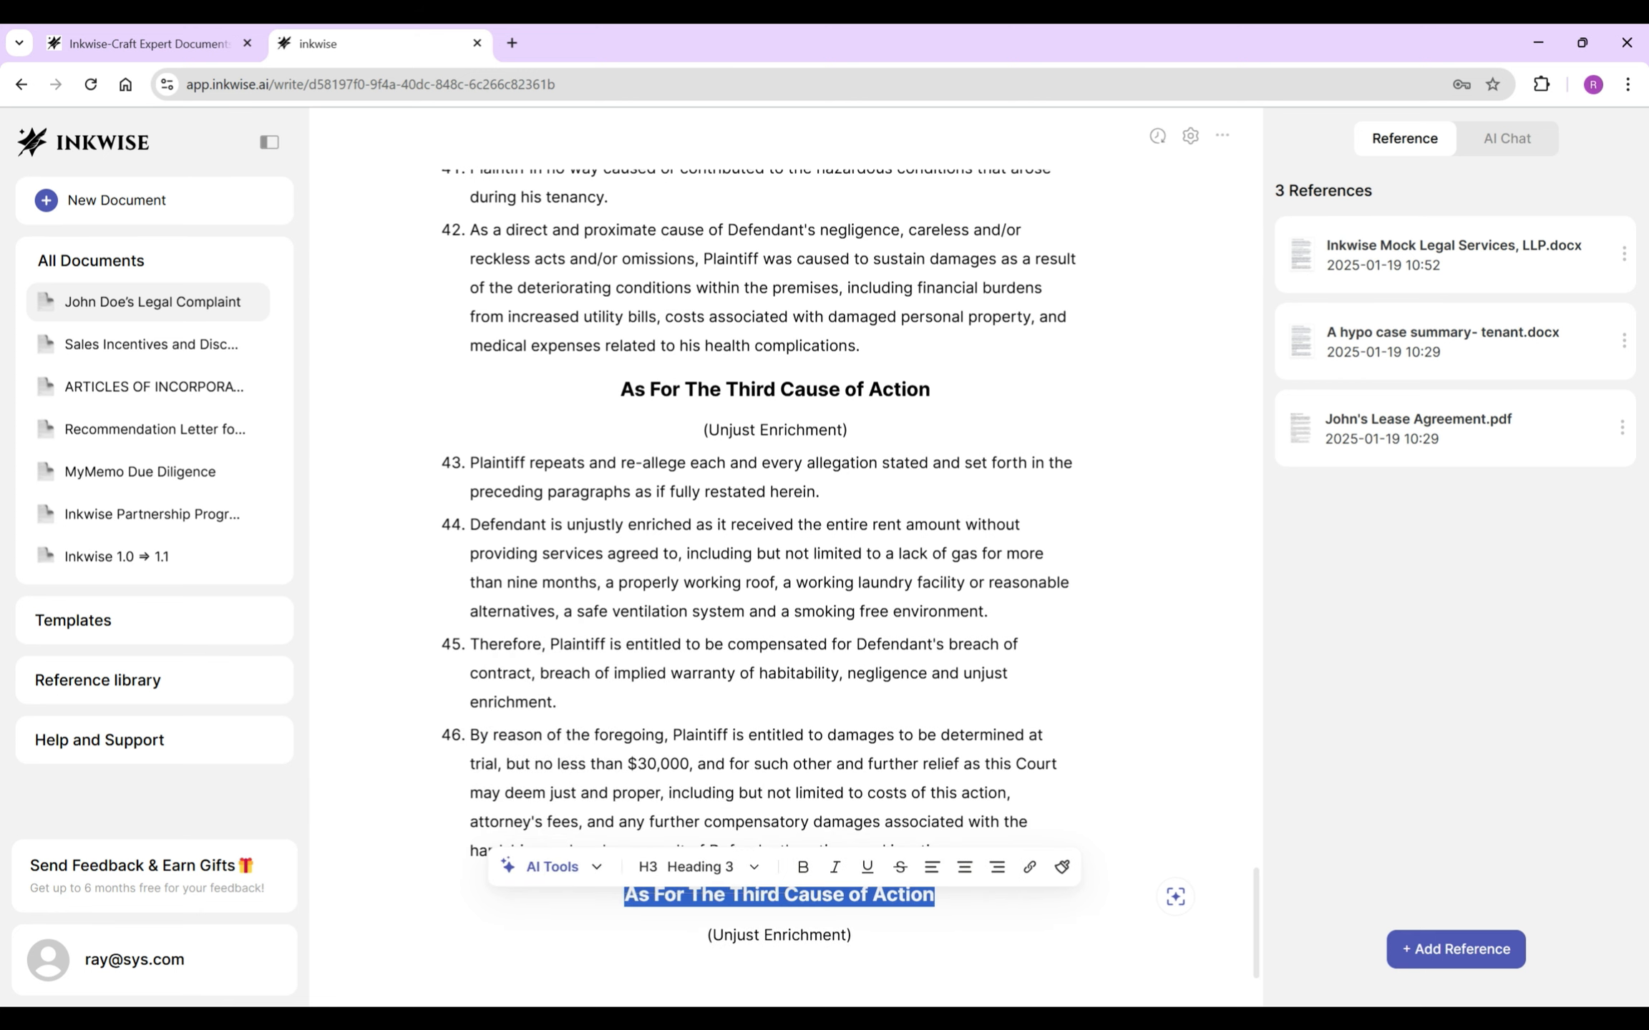
# - Change the heading to 'Fourth' and the subtitle to 'Damage to Property'
pyautogui.write('Fourth')
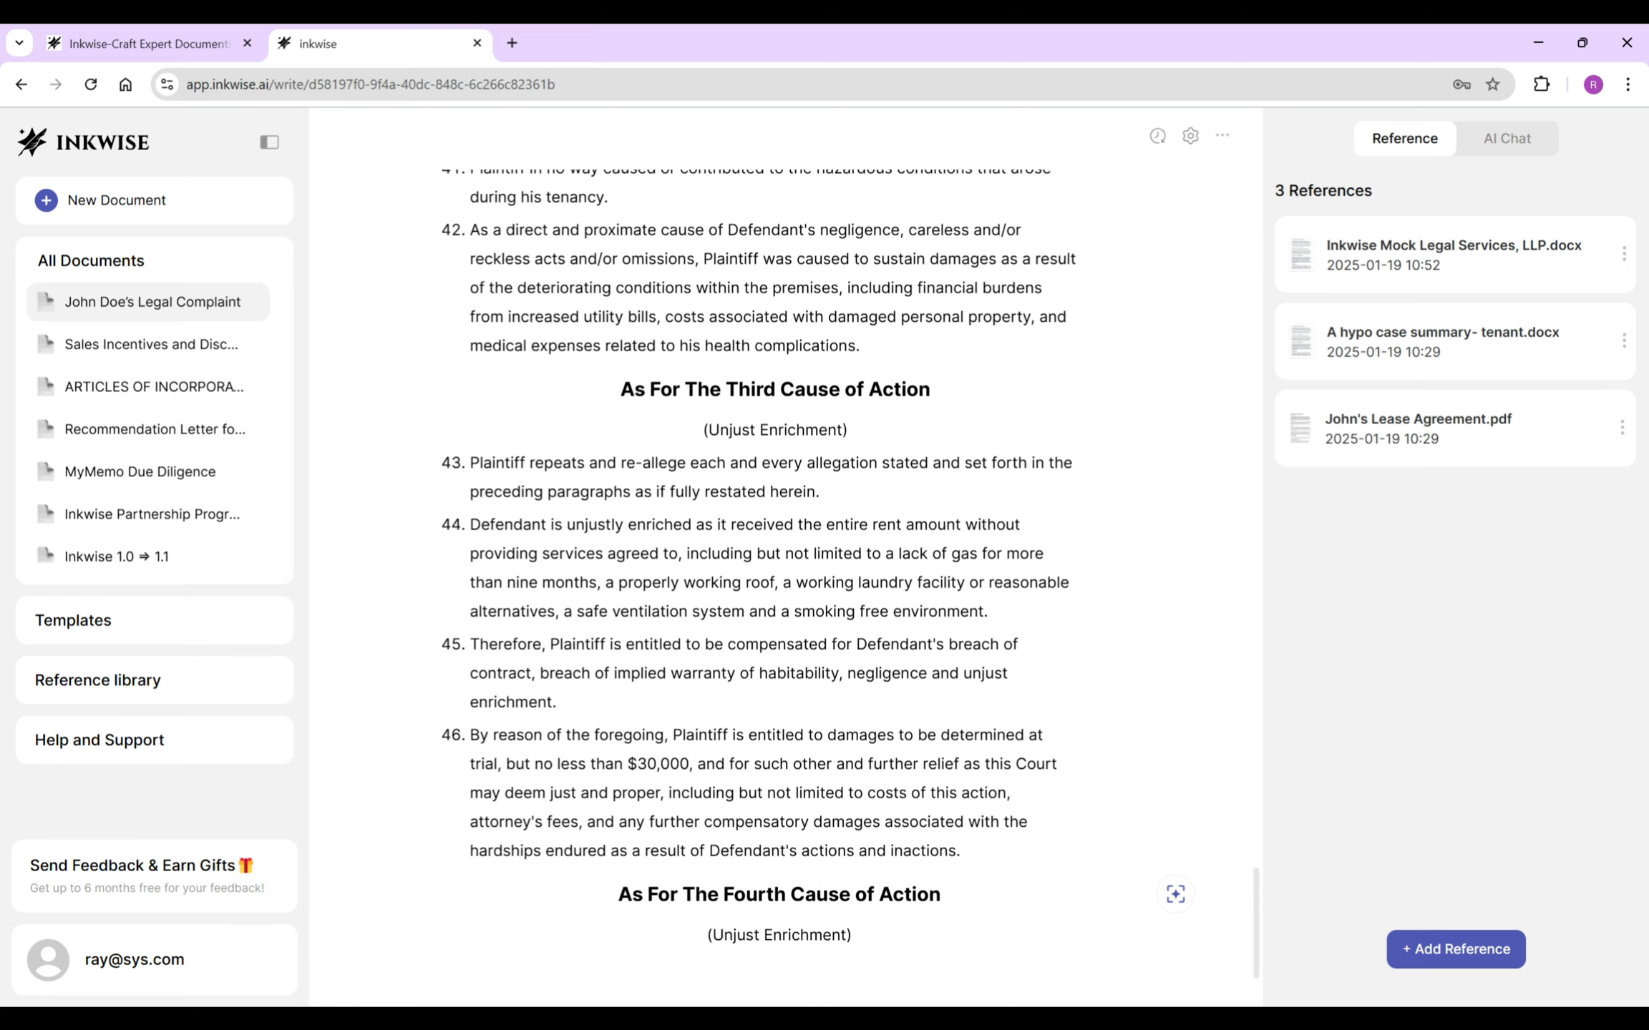
pyautogui.scroll(-1, 785, 558)
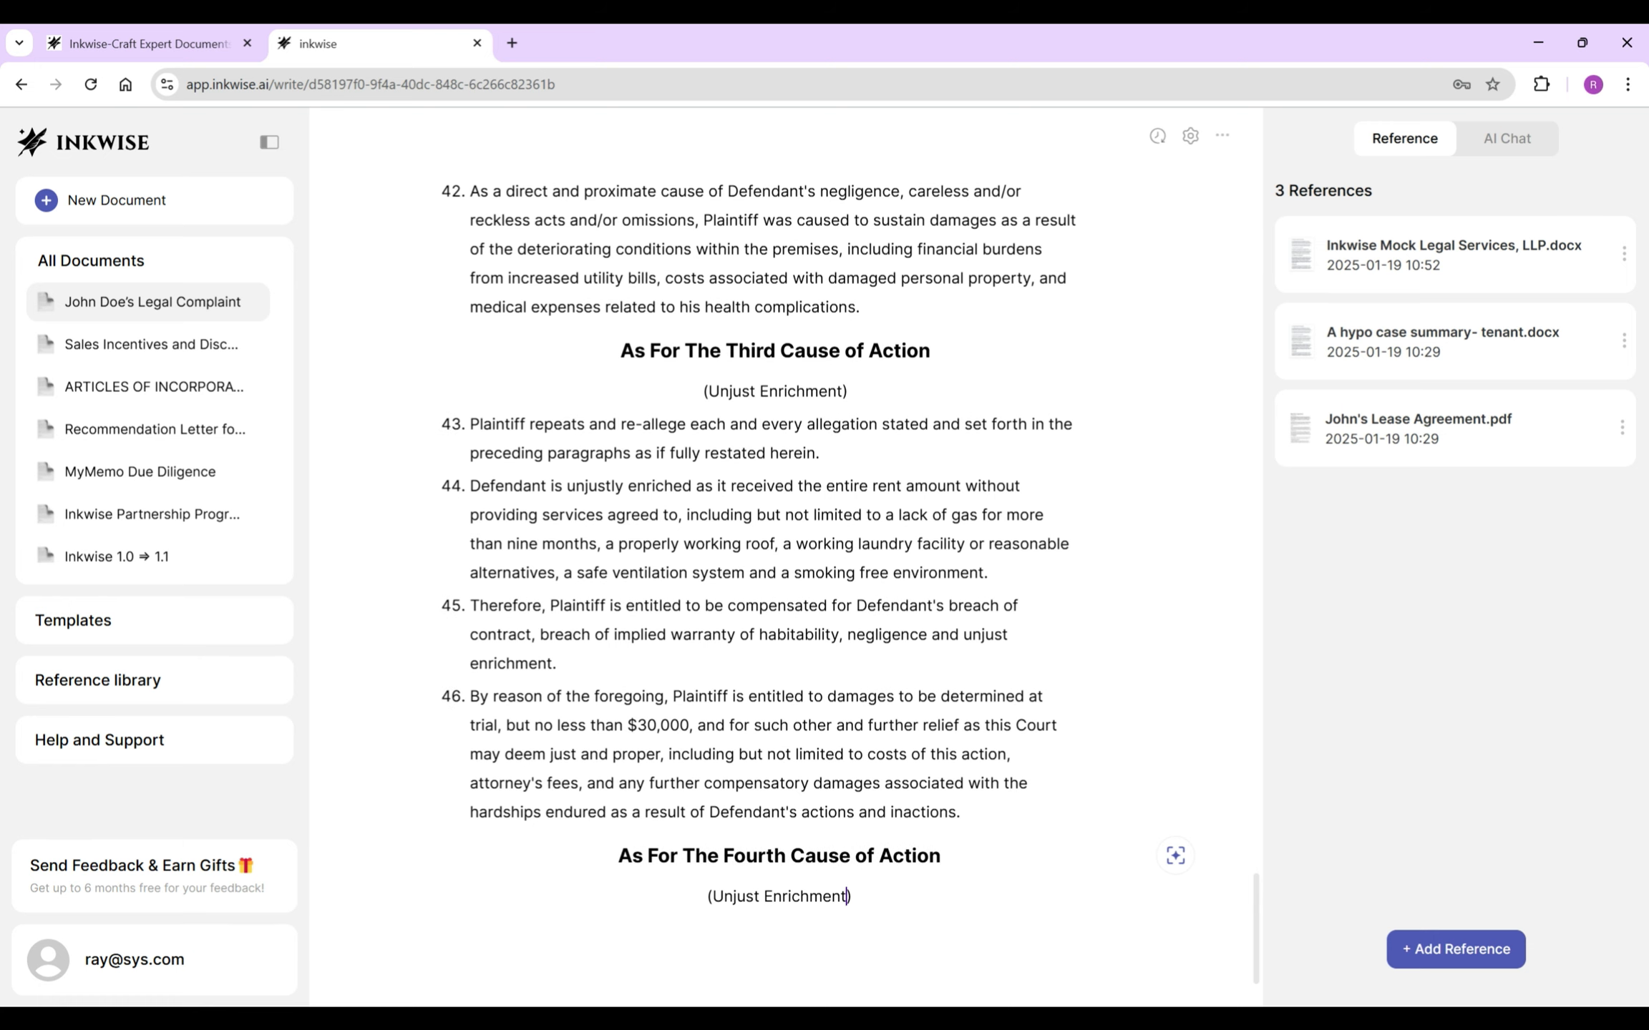
pyautogui.moveTo(848, 896); pyautogui.dragTo(712, 897)
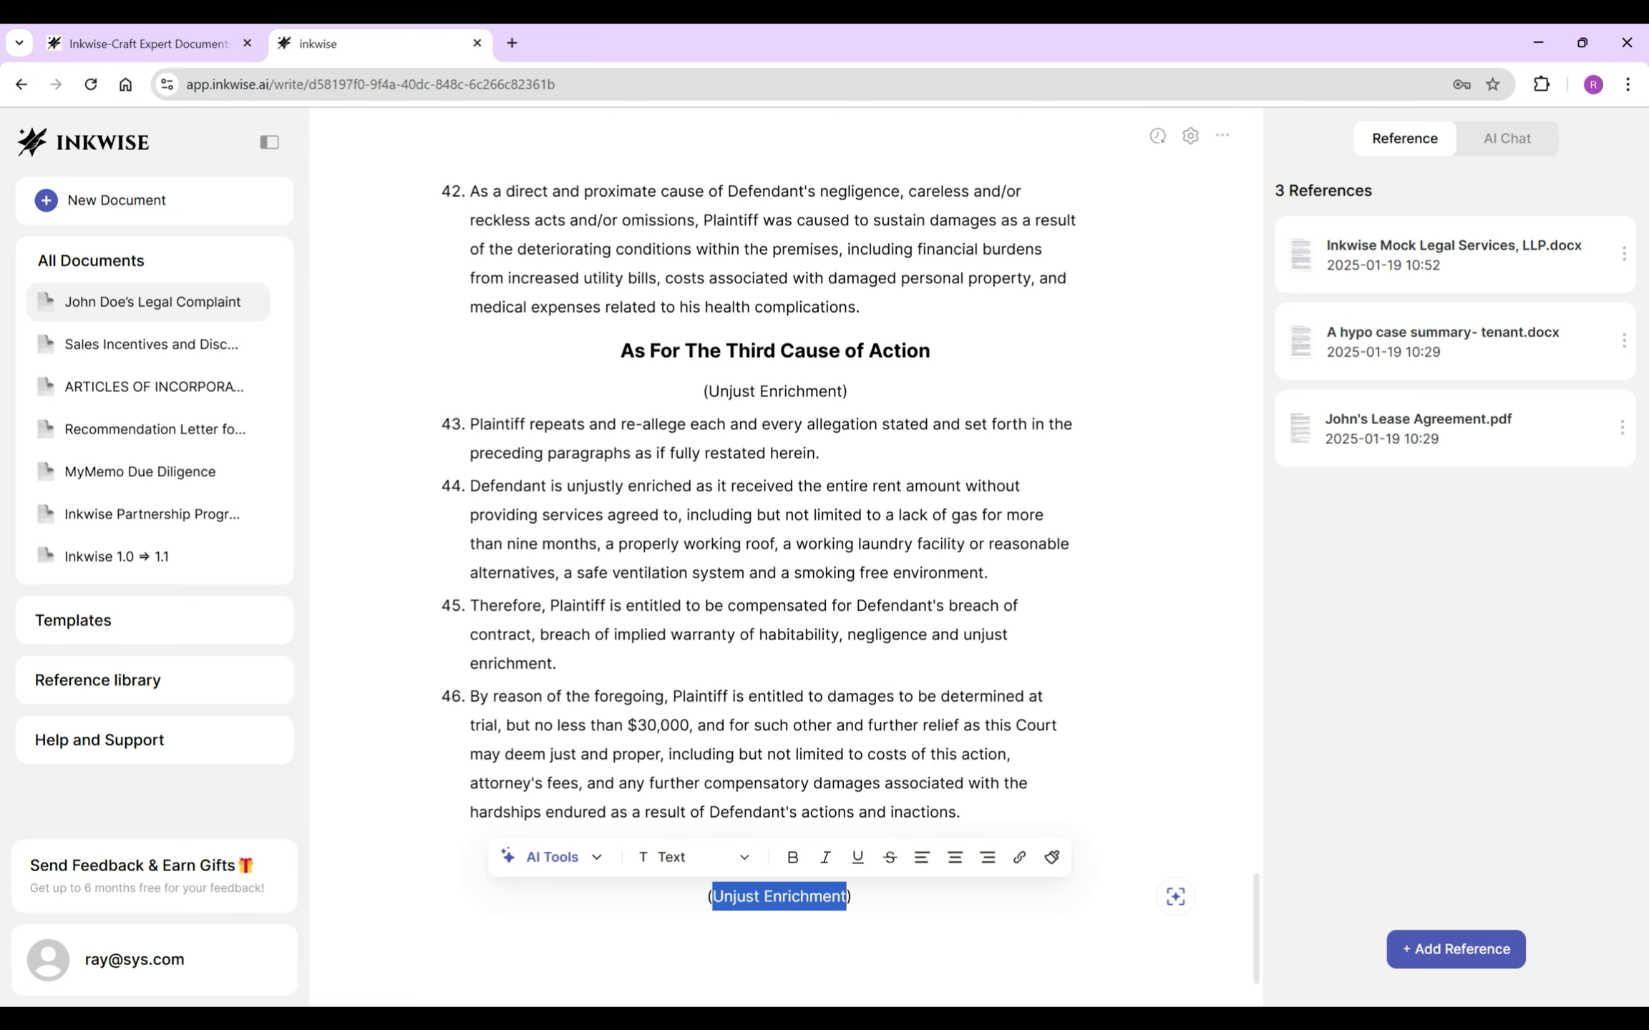
pyautogui.write('Damage to Property')
pyautogui.press('Return')
# - Add paragraph 47 re-alleging prior paragraphs, and begin paragraph 48 about damage to Plaintiff's personal property
pyautogui.tripleClick(630, 409)
pyautogui.click(630, 409)
pyautogui.tripleClick(630, 410)
pyautogui.hotkey('ctrl', 'c')
pyautogui.click(780, 896)
pyautogui.hotkey('ctrl', 'v')
pyautogui.click(451, 925)
pyautogui.write('47.')
pyautogui.scroll(-2, 780, 573)
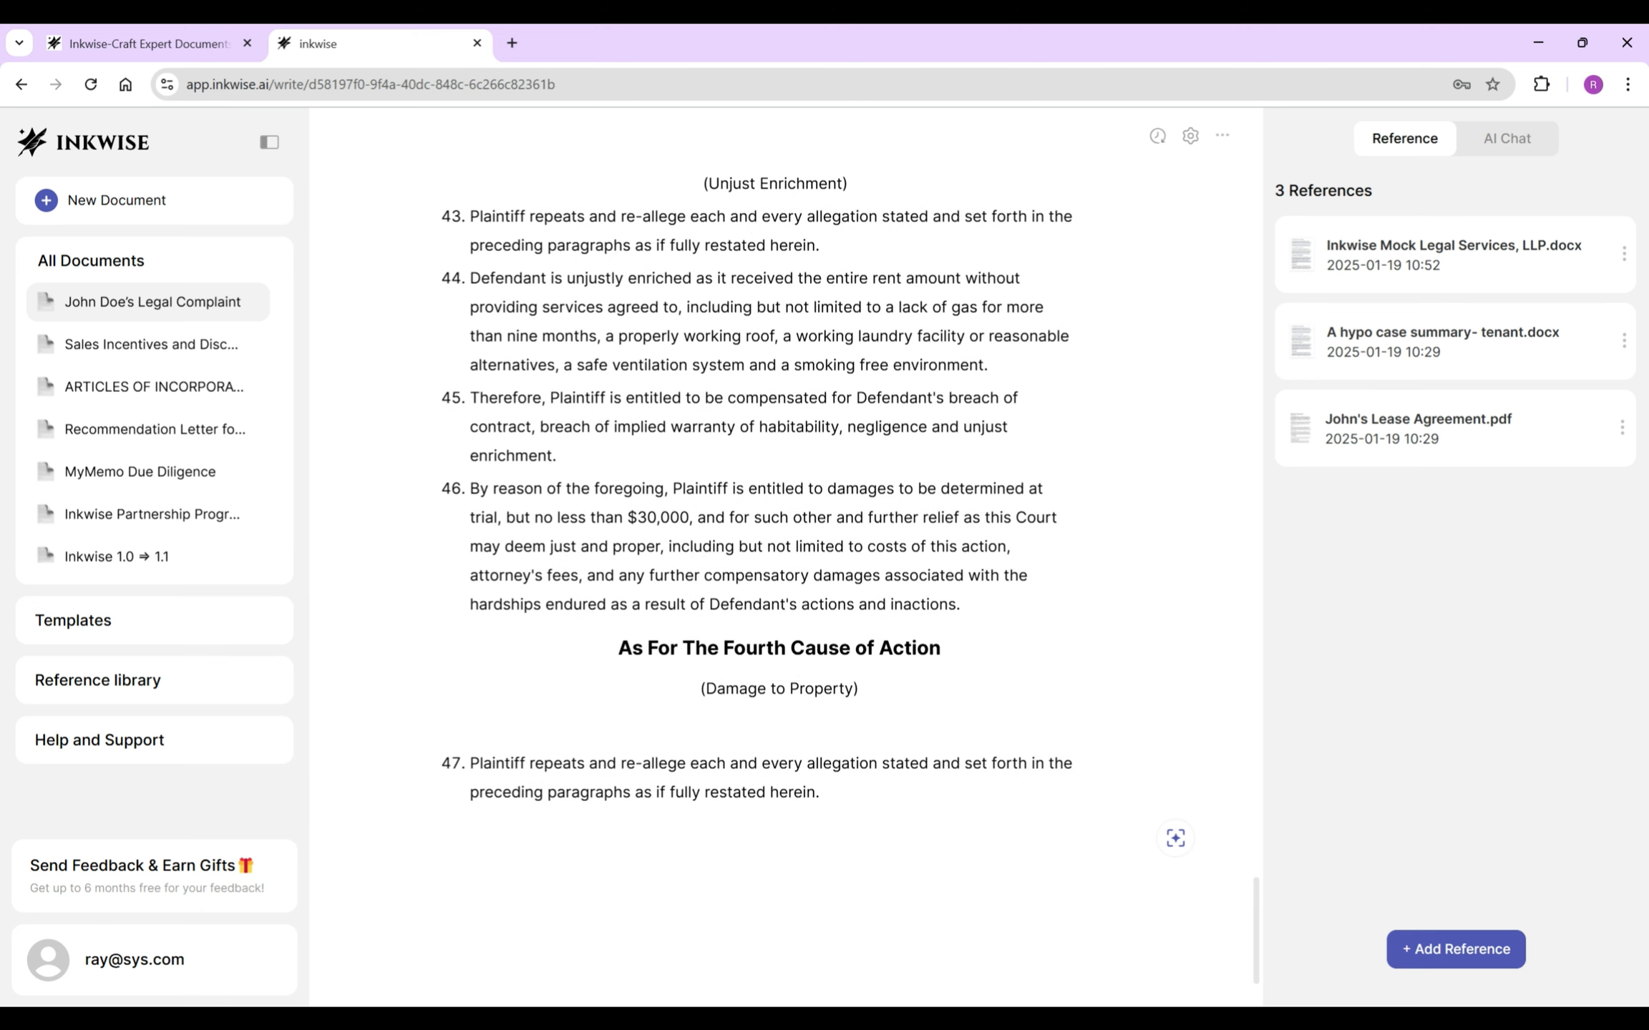
pyautogui.write('48. ')
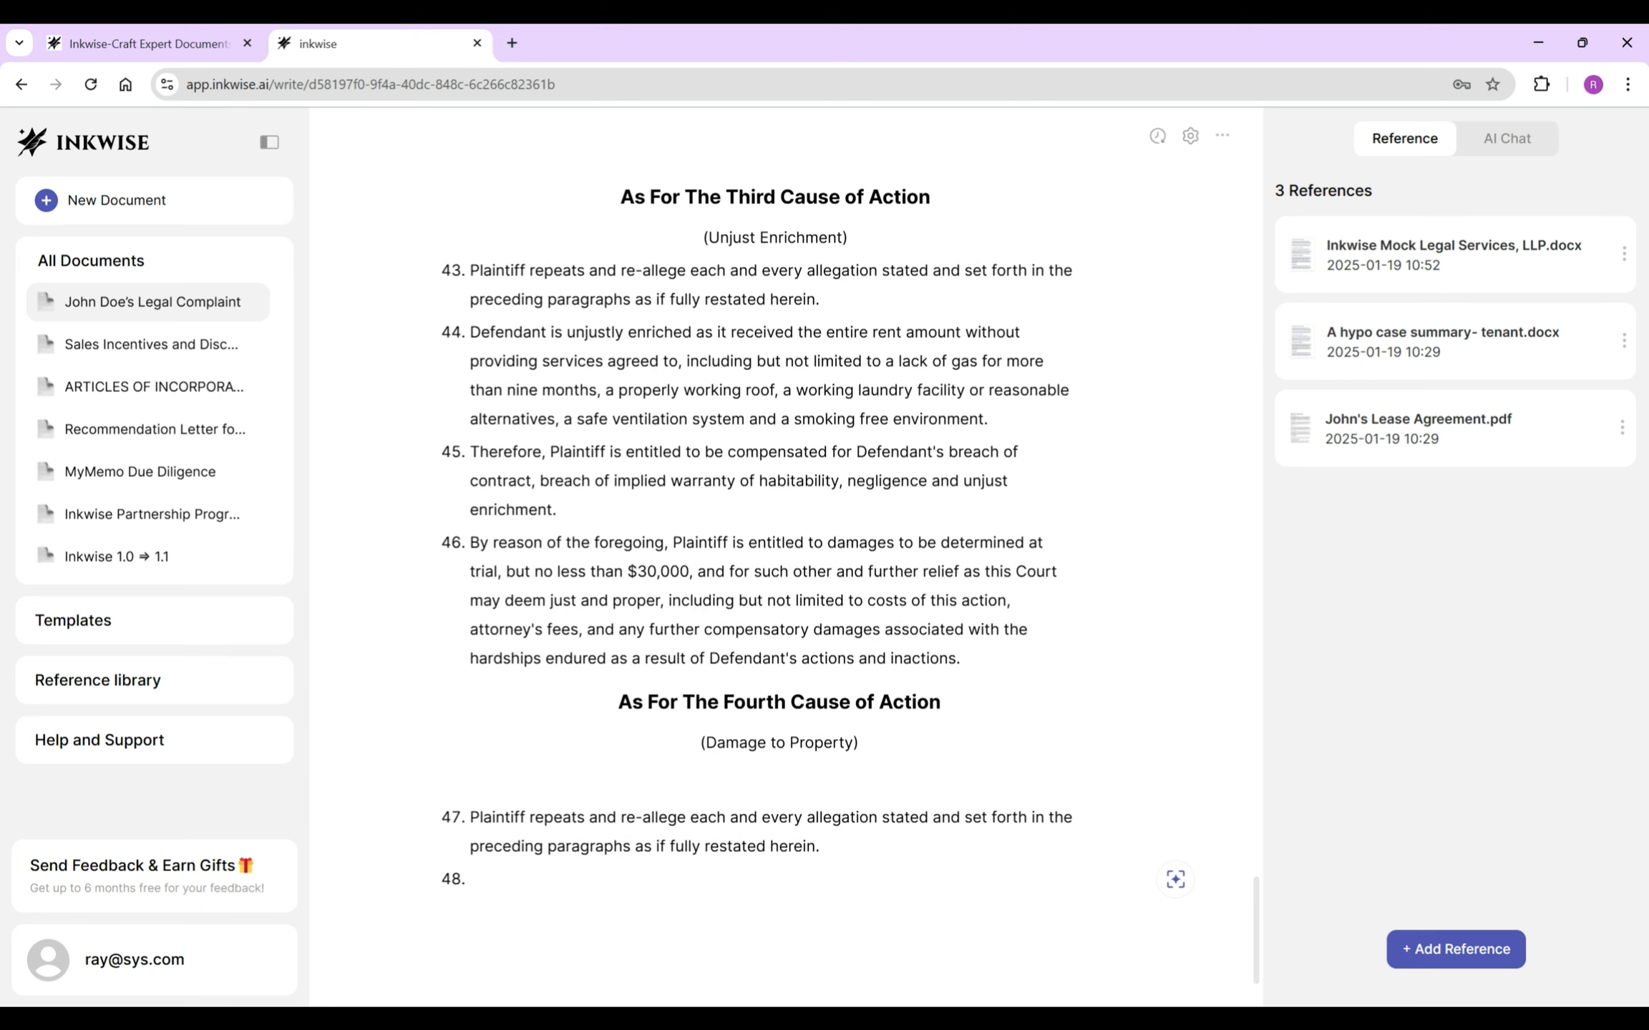
pyautogui.write('Because of the actions and/or')
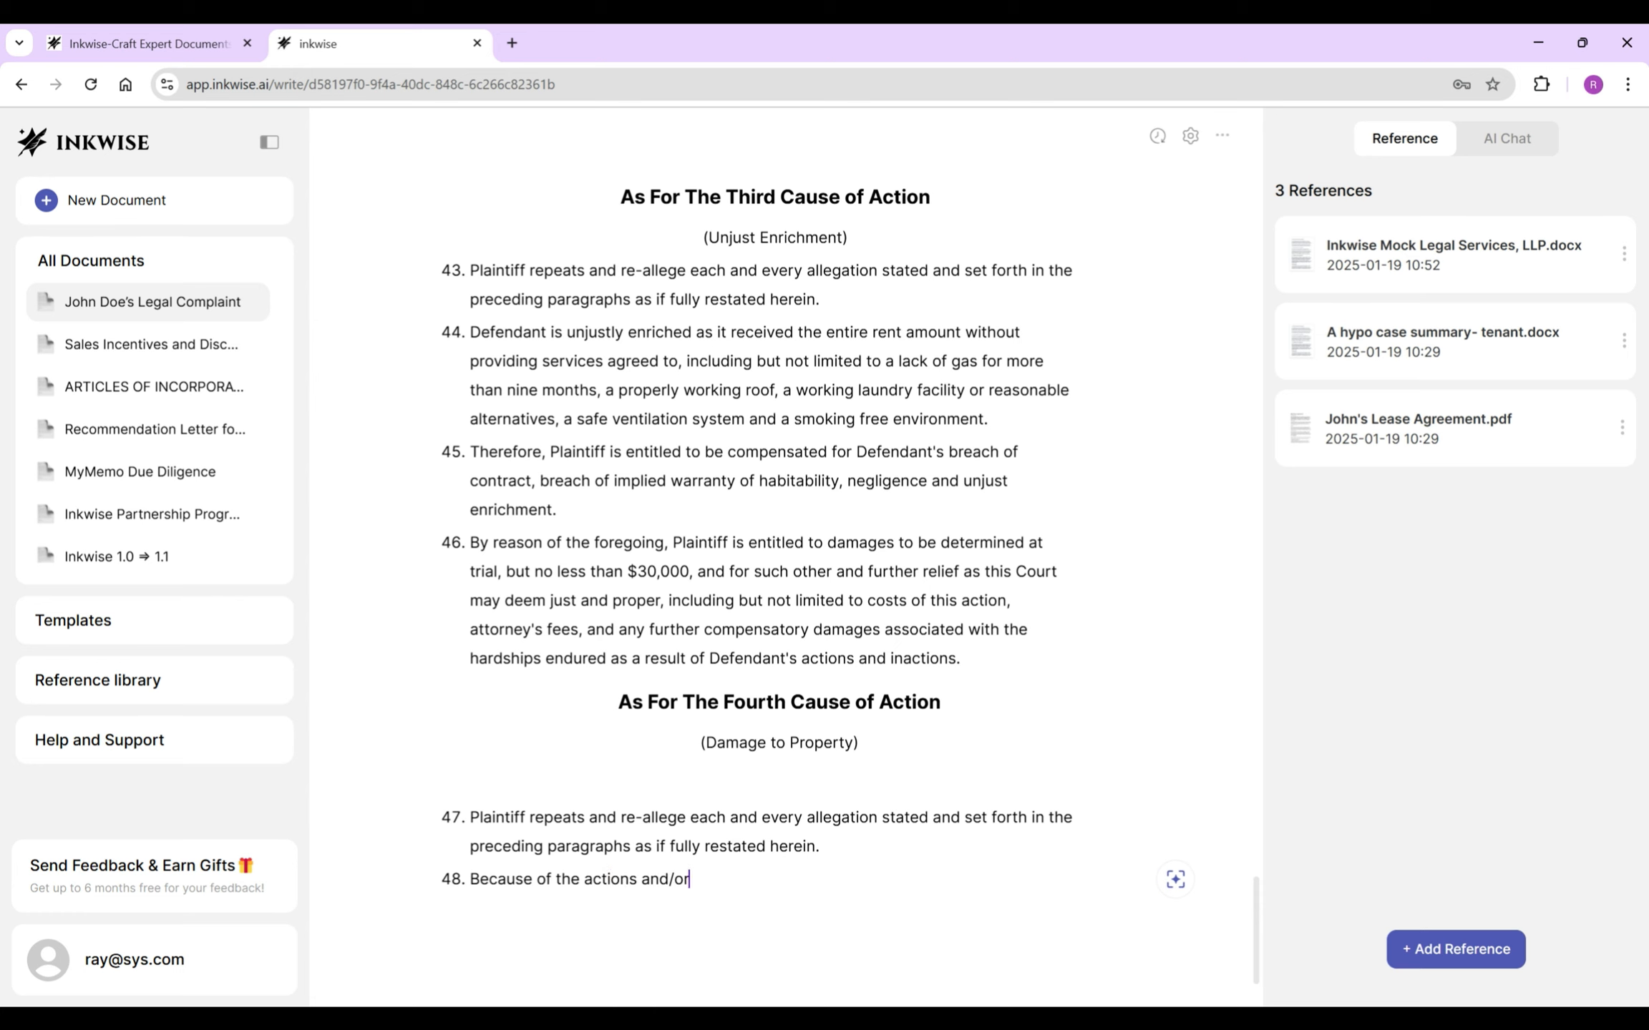
pyautogui.write(" inactions of Defendant, Plaintiff's personal property sustained damages beyond repair.")
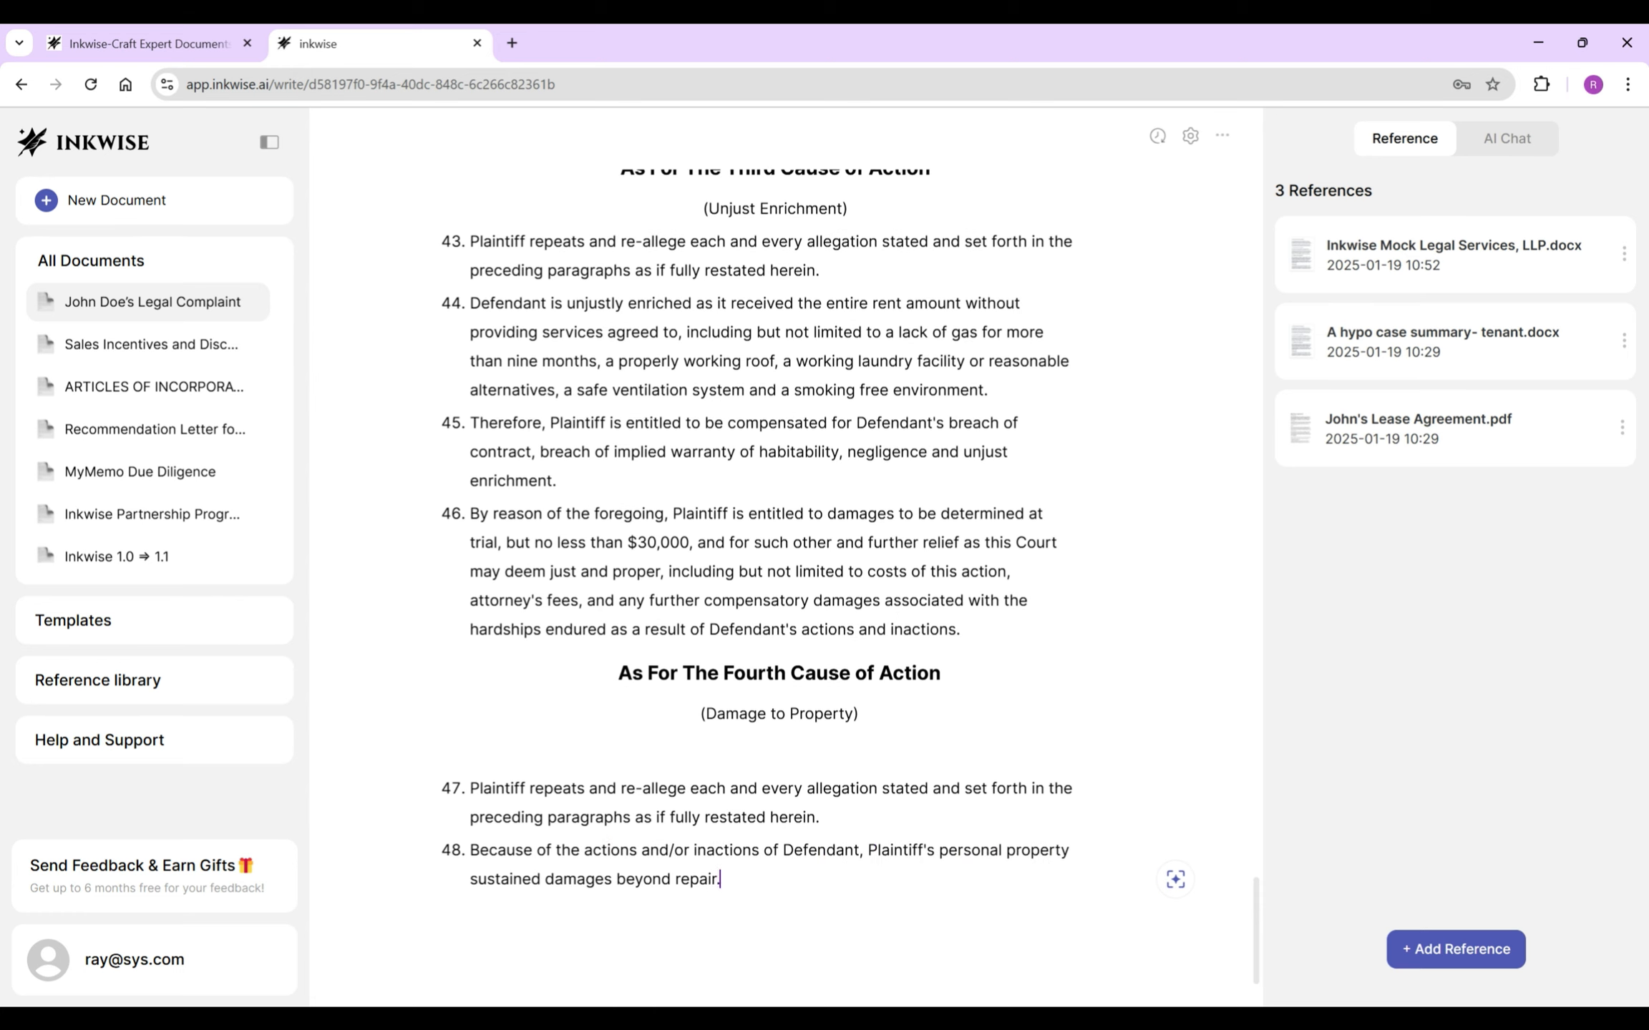
# - Replace the end of item 48 with an AI rewrite based on the leaking-roof furniture damages case
pyautogui.moveTo(867, 850); pyautogui.dragTo(722, 879)
pyautogui.write('Rewrite the s')
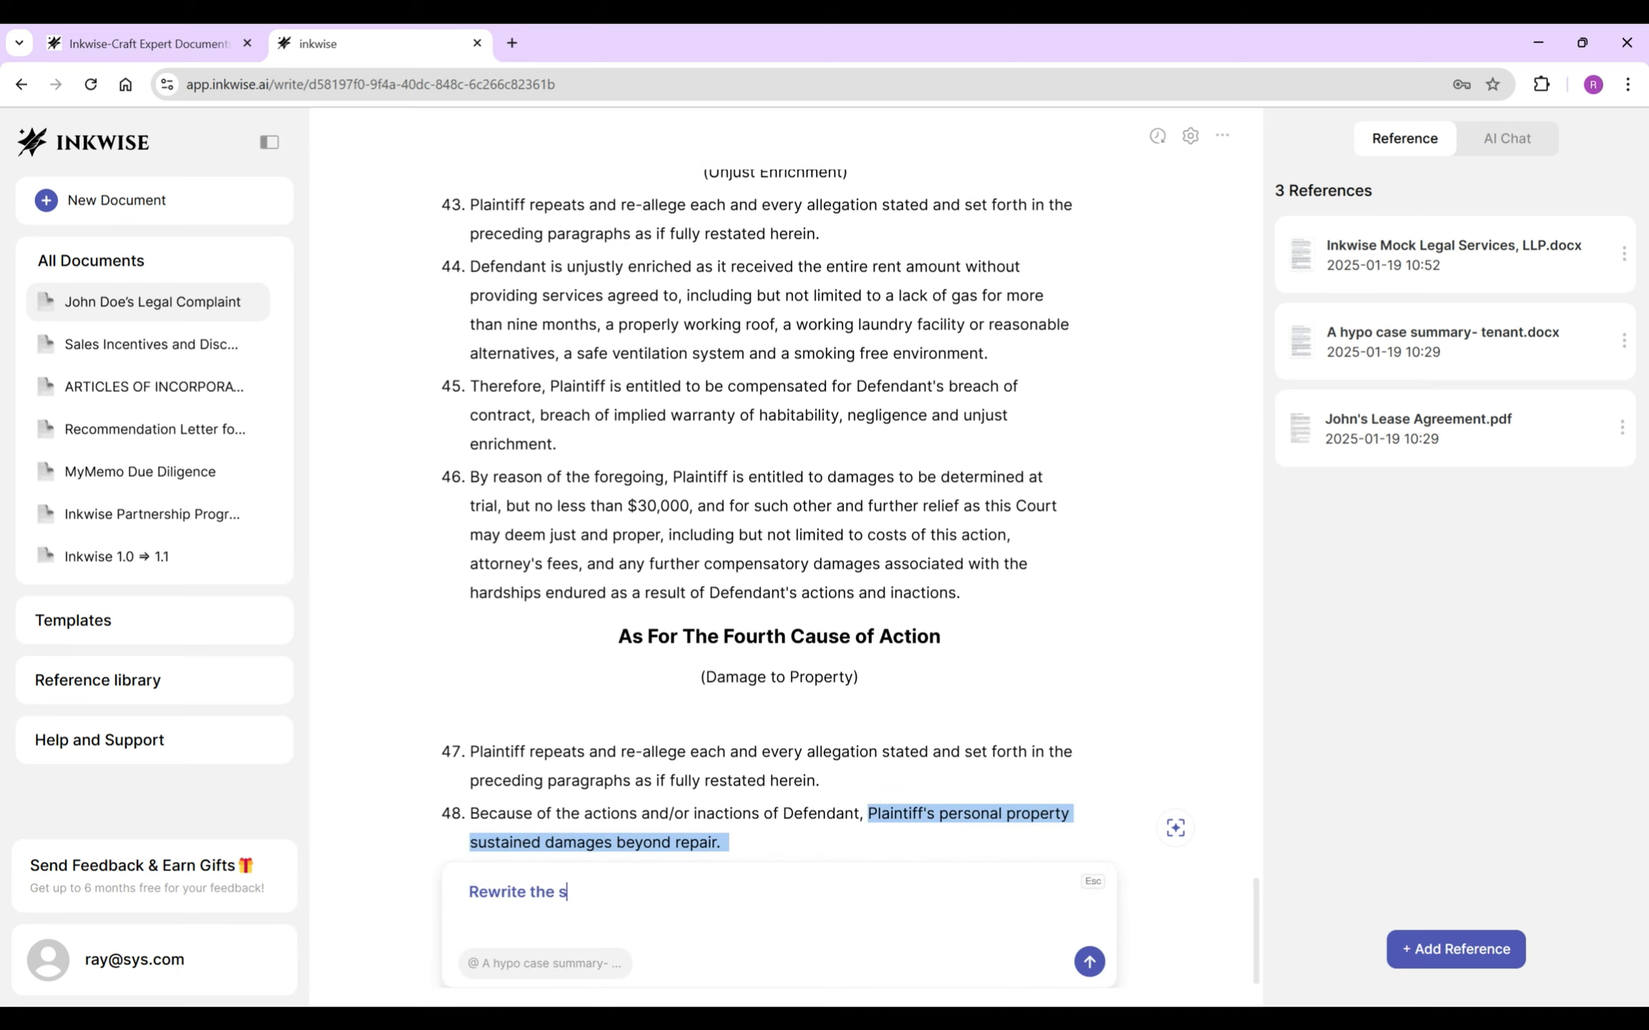
pyautogui.write('elected texts based on the furniture damages in the leaking roof case included in the reference.')
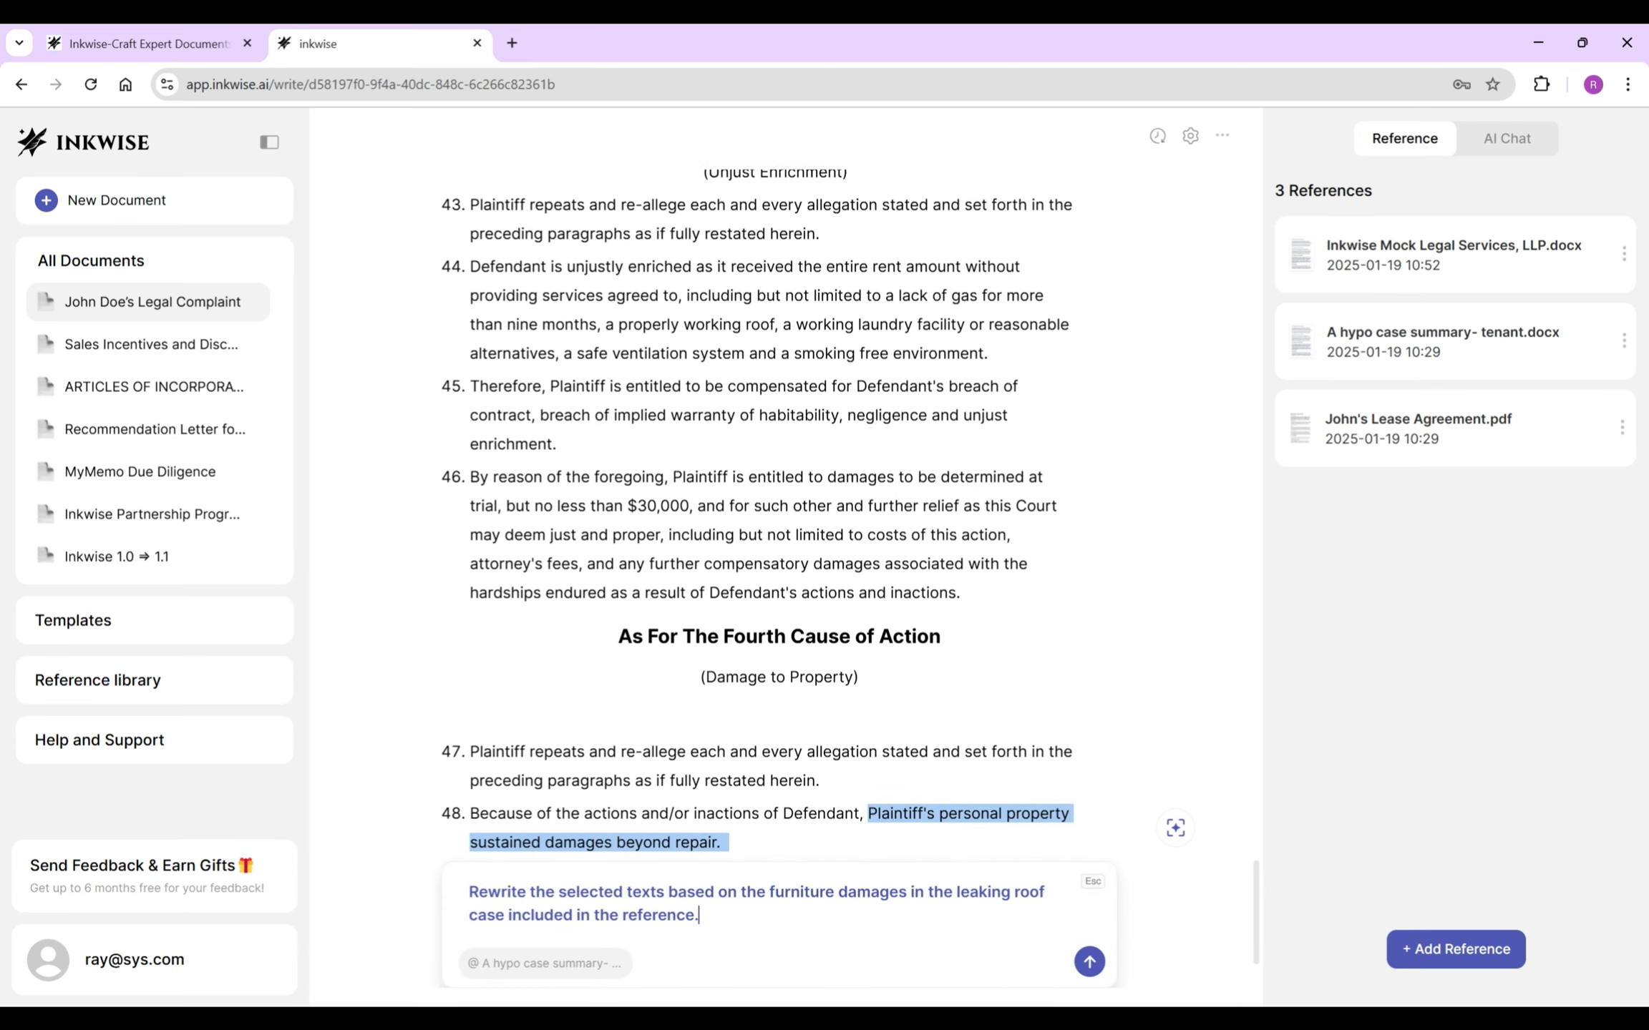
pyautogui.press('Return')
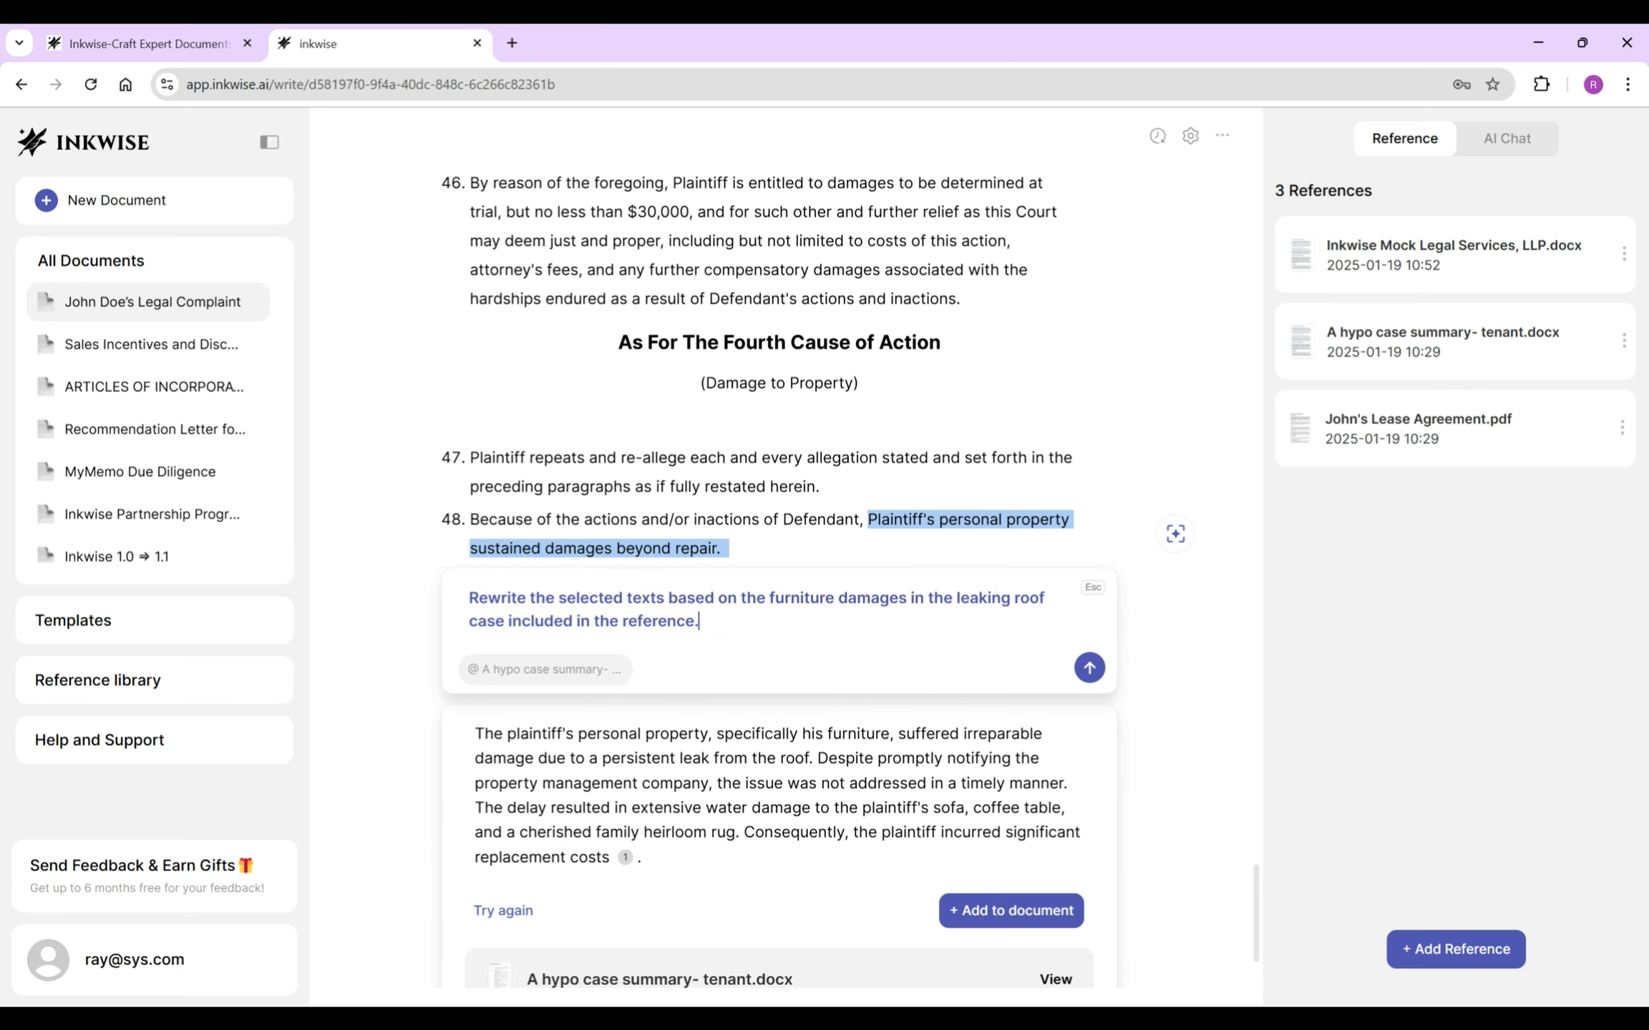
pyautogui.click(1010, 910)
pyautogui.click(809, 821)
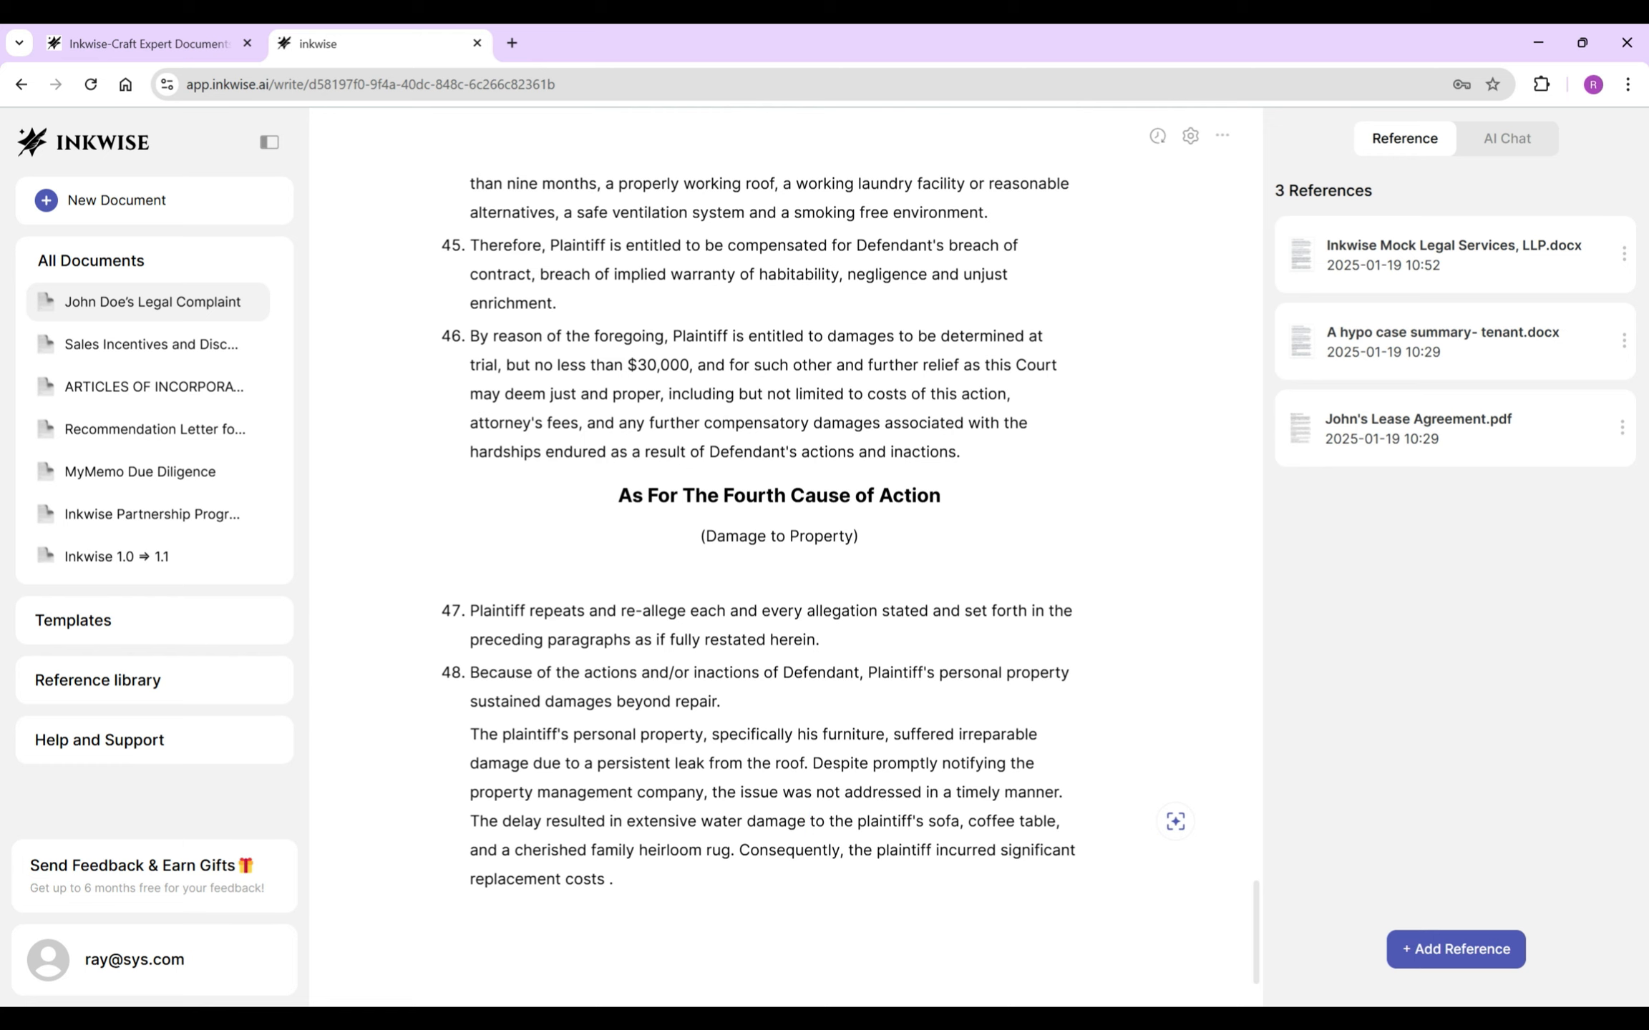
pyautogui.tripleClick(773, 673)
pyautogui.press('BackSpace')
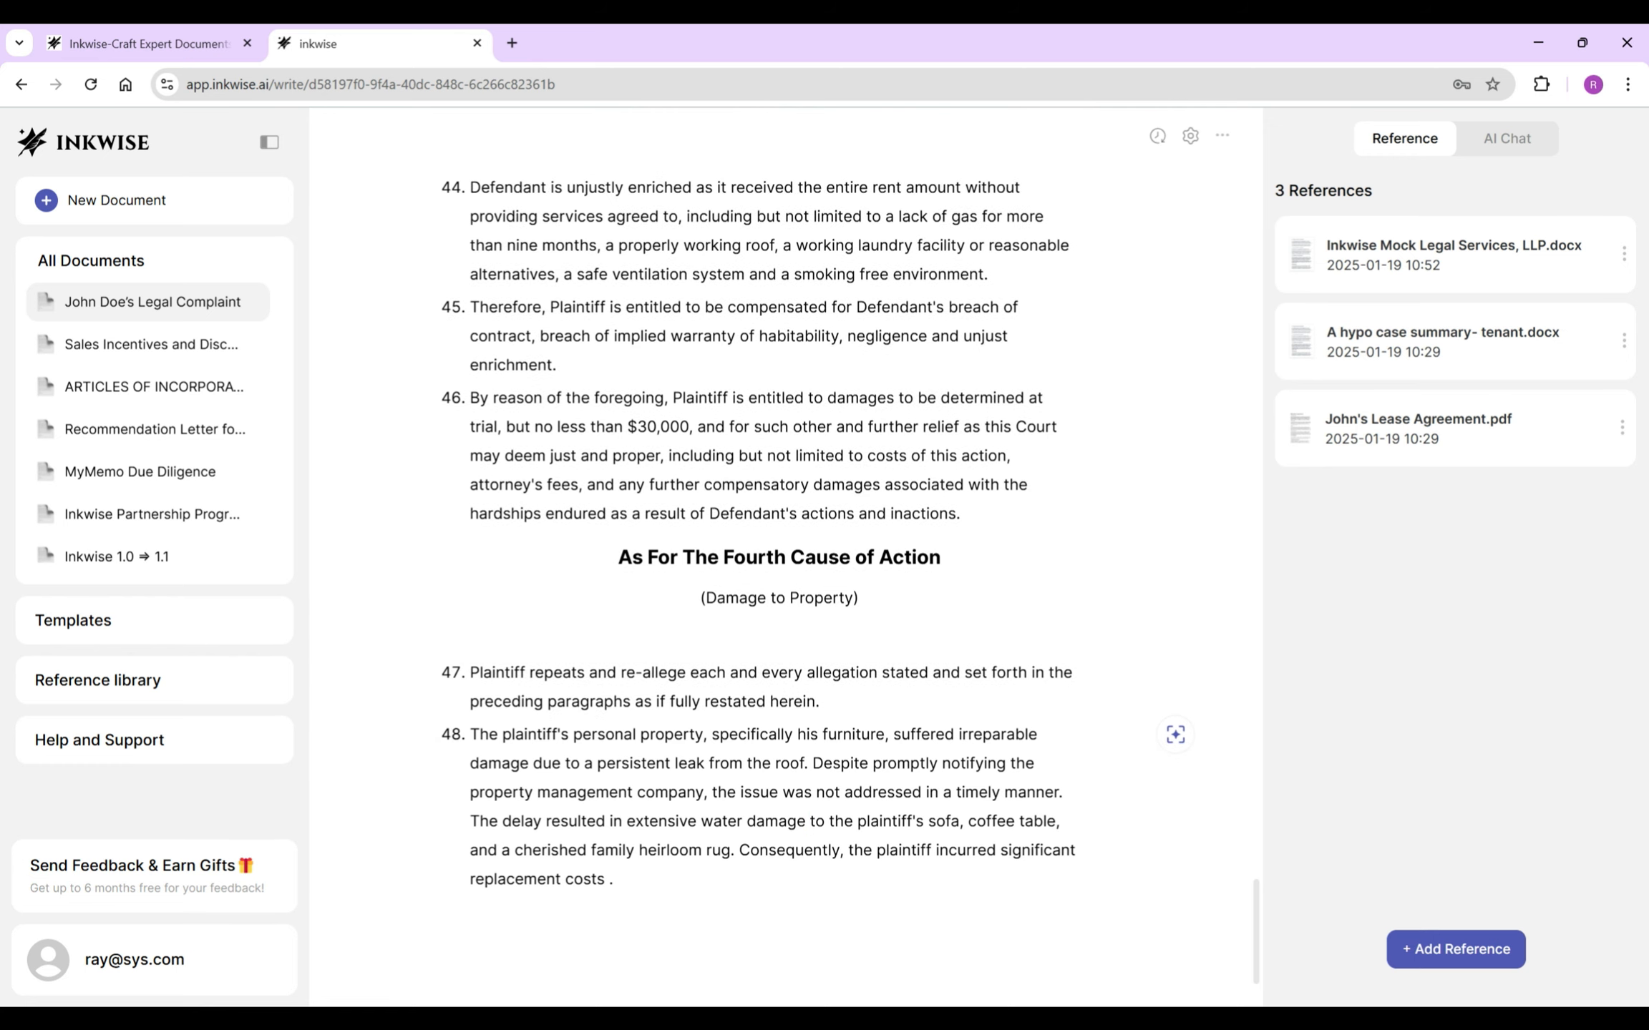
pyautogui.click(607, 879)
pyautogui.press('BackSpace')
pyautogui.press('End')
pyautogui.press('Return')
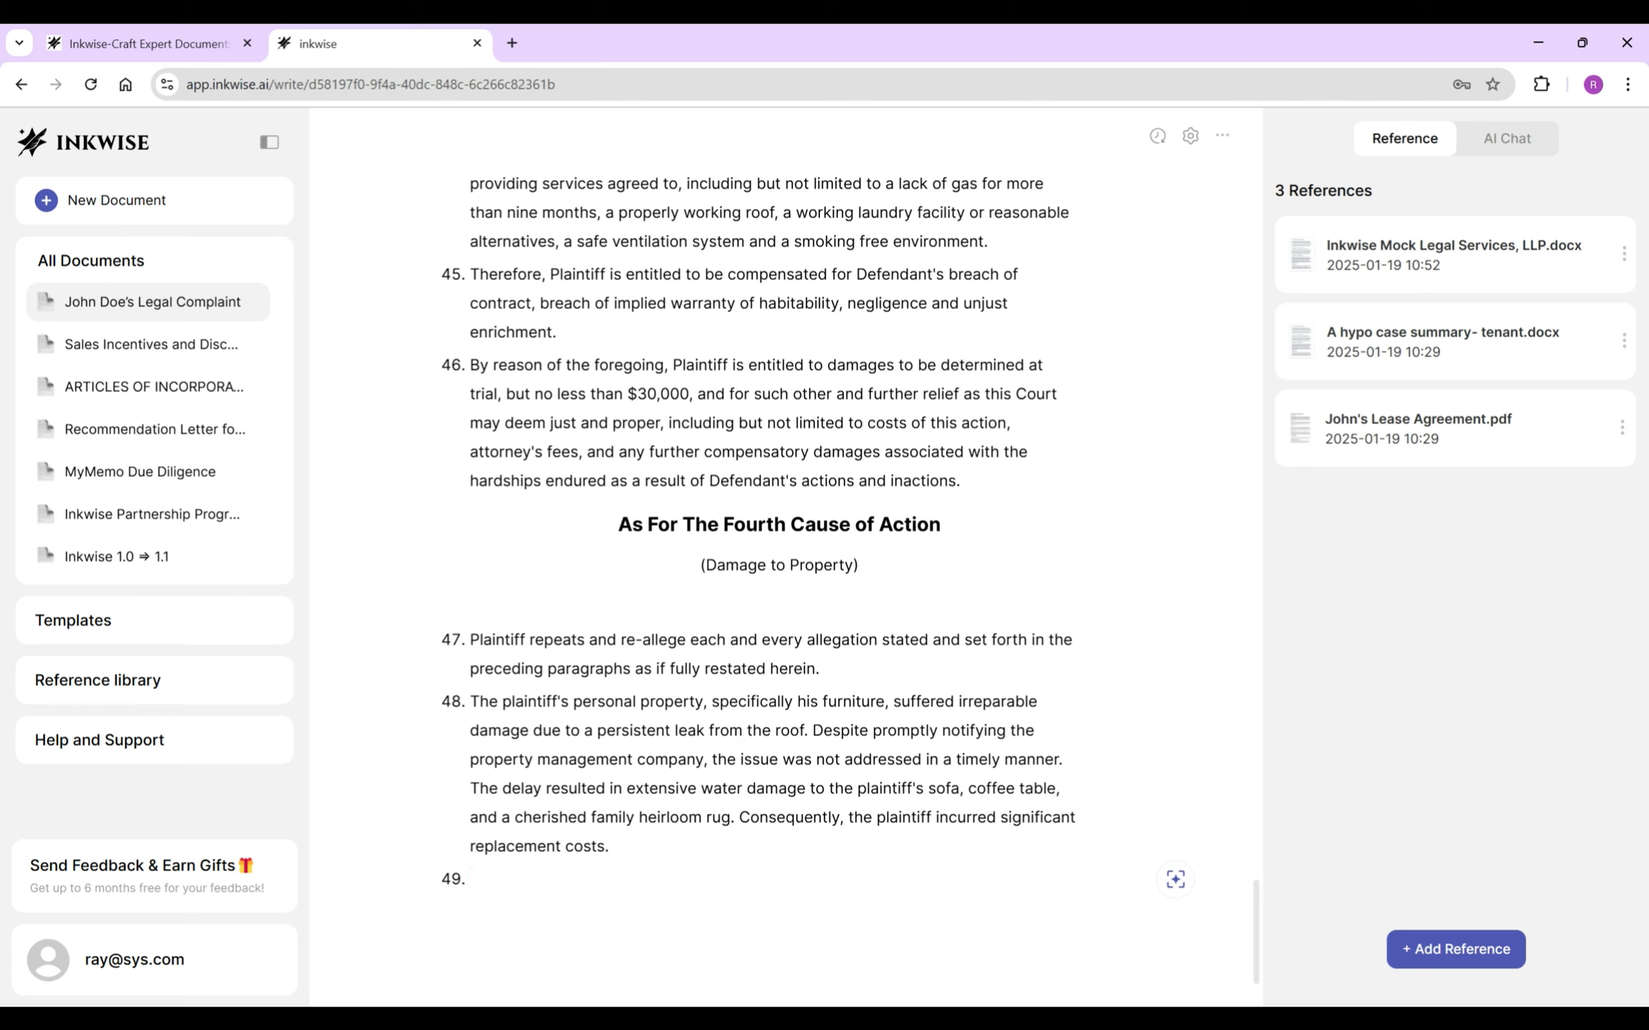
# - Write item 49 on replacement costs and item 50 claiming at least $15,000, keeping only the suggestion's first sentence
pyautogui.write('As a result of the foregoing, Plaintiff will have to')
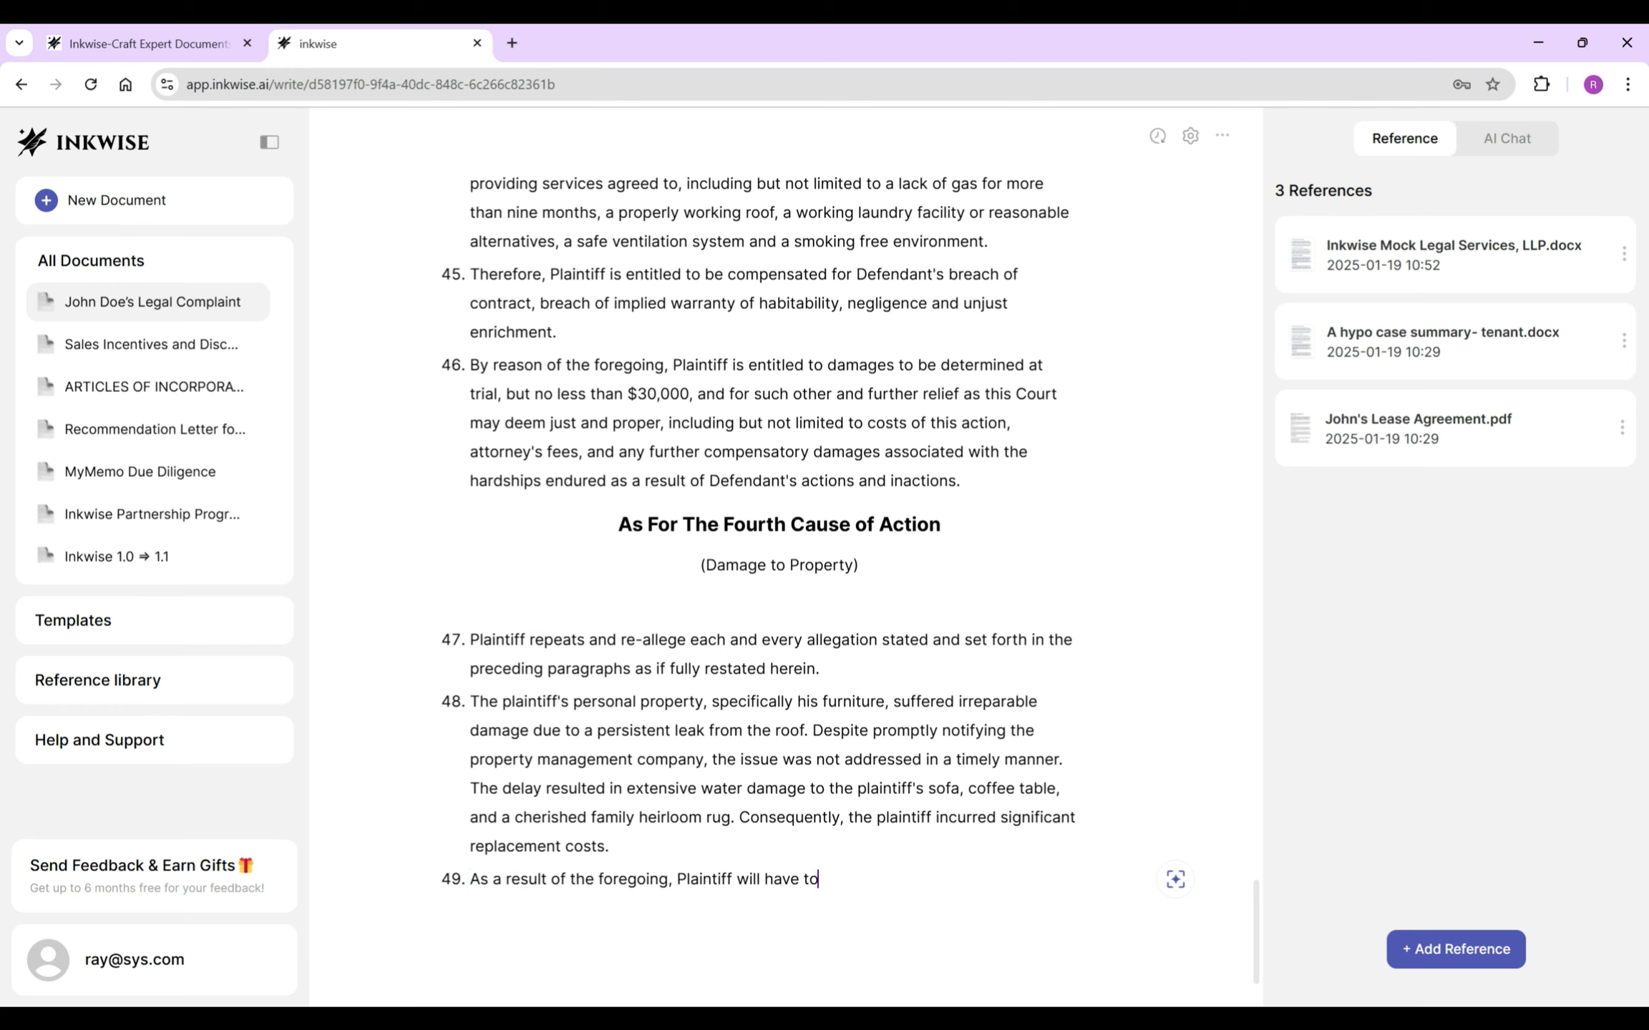
pyautogui.write(' spend thousands of dollars to r')
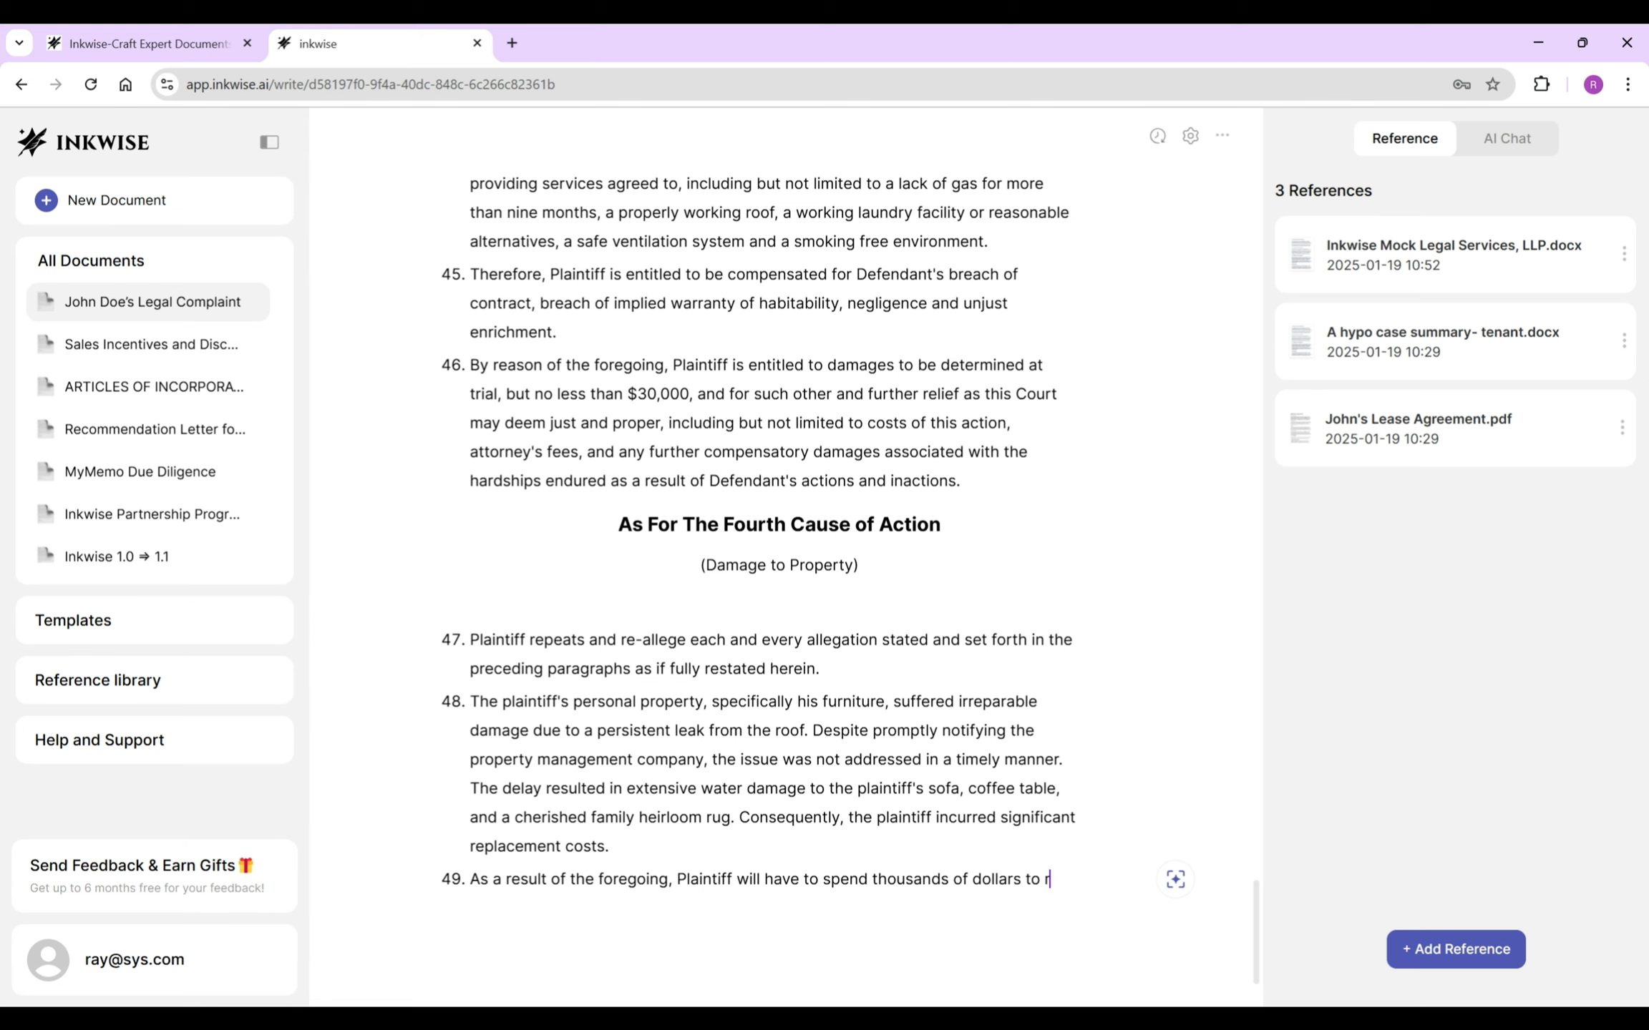
pyautogui.write('eplace the damaged items.')
pyautogui.press('Return')
pyautogui.write('In light of the foregoing, Plaintiff')
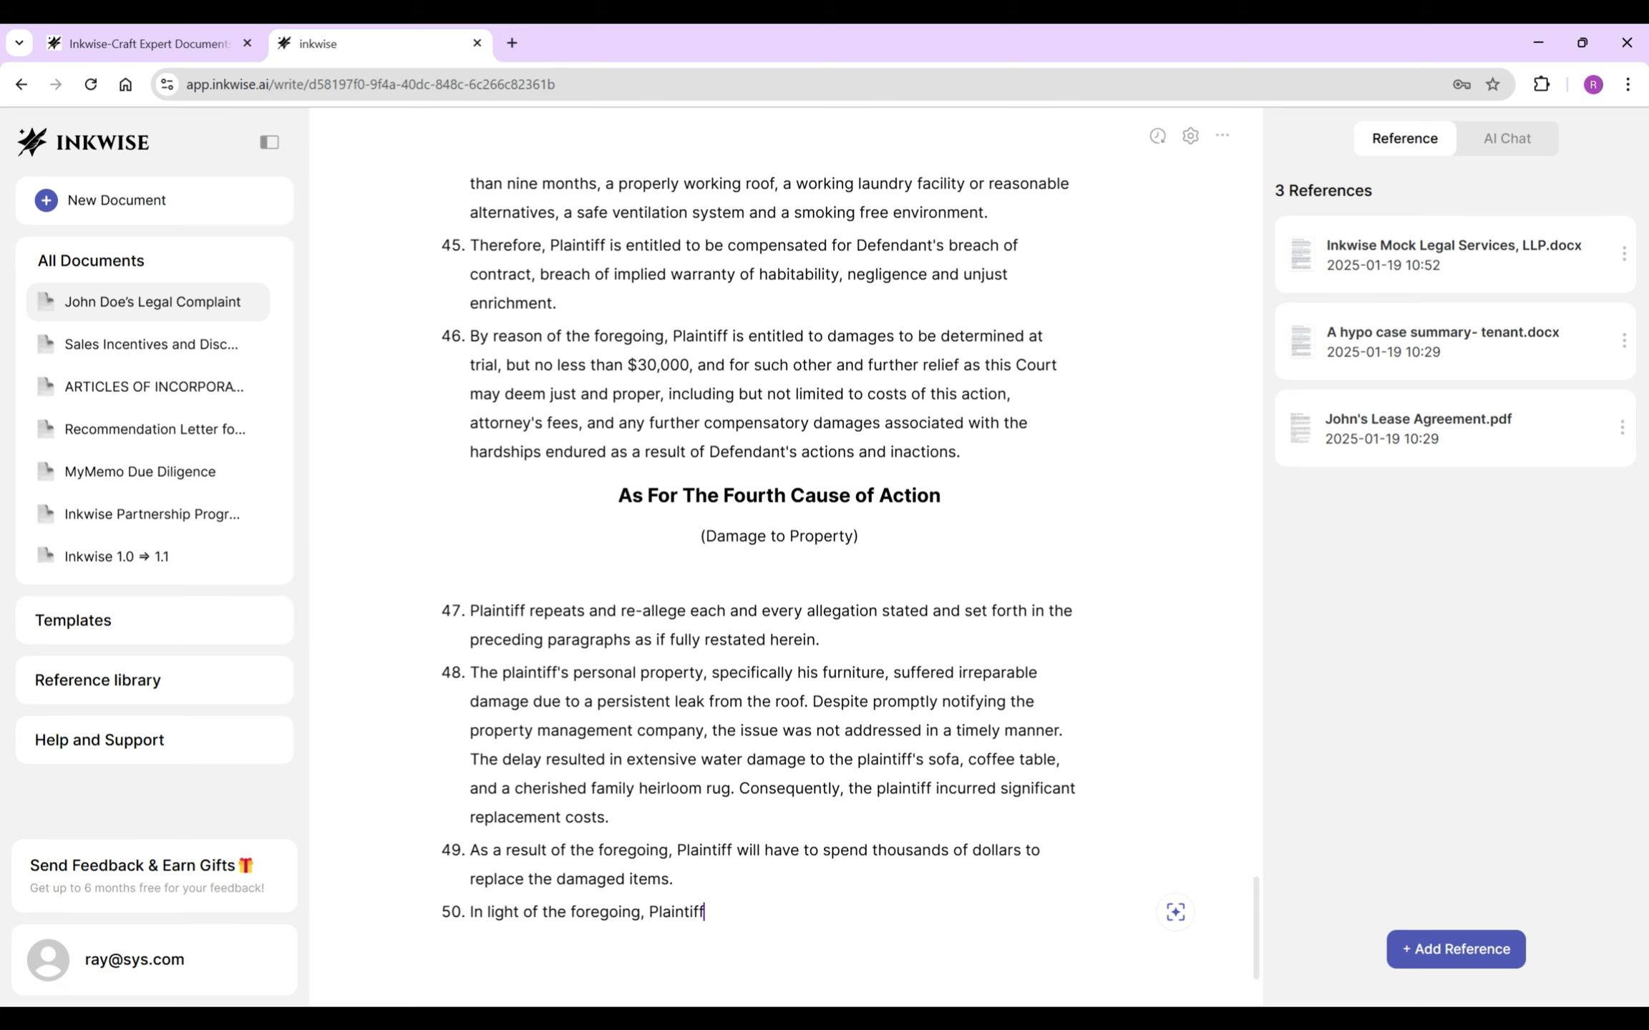
pyautogui.write(' is entitled')
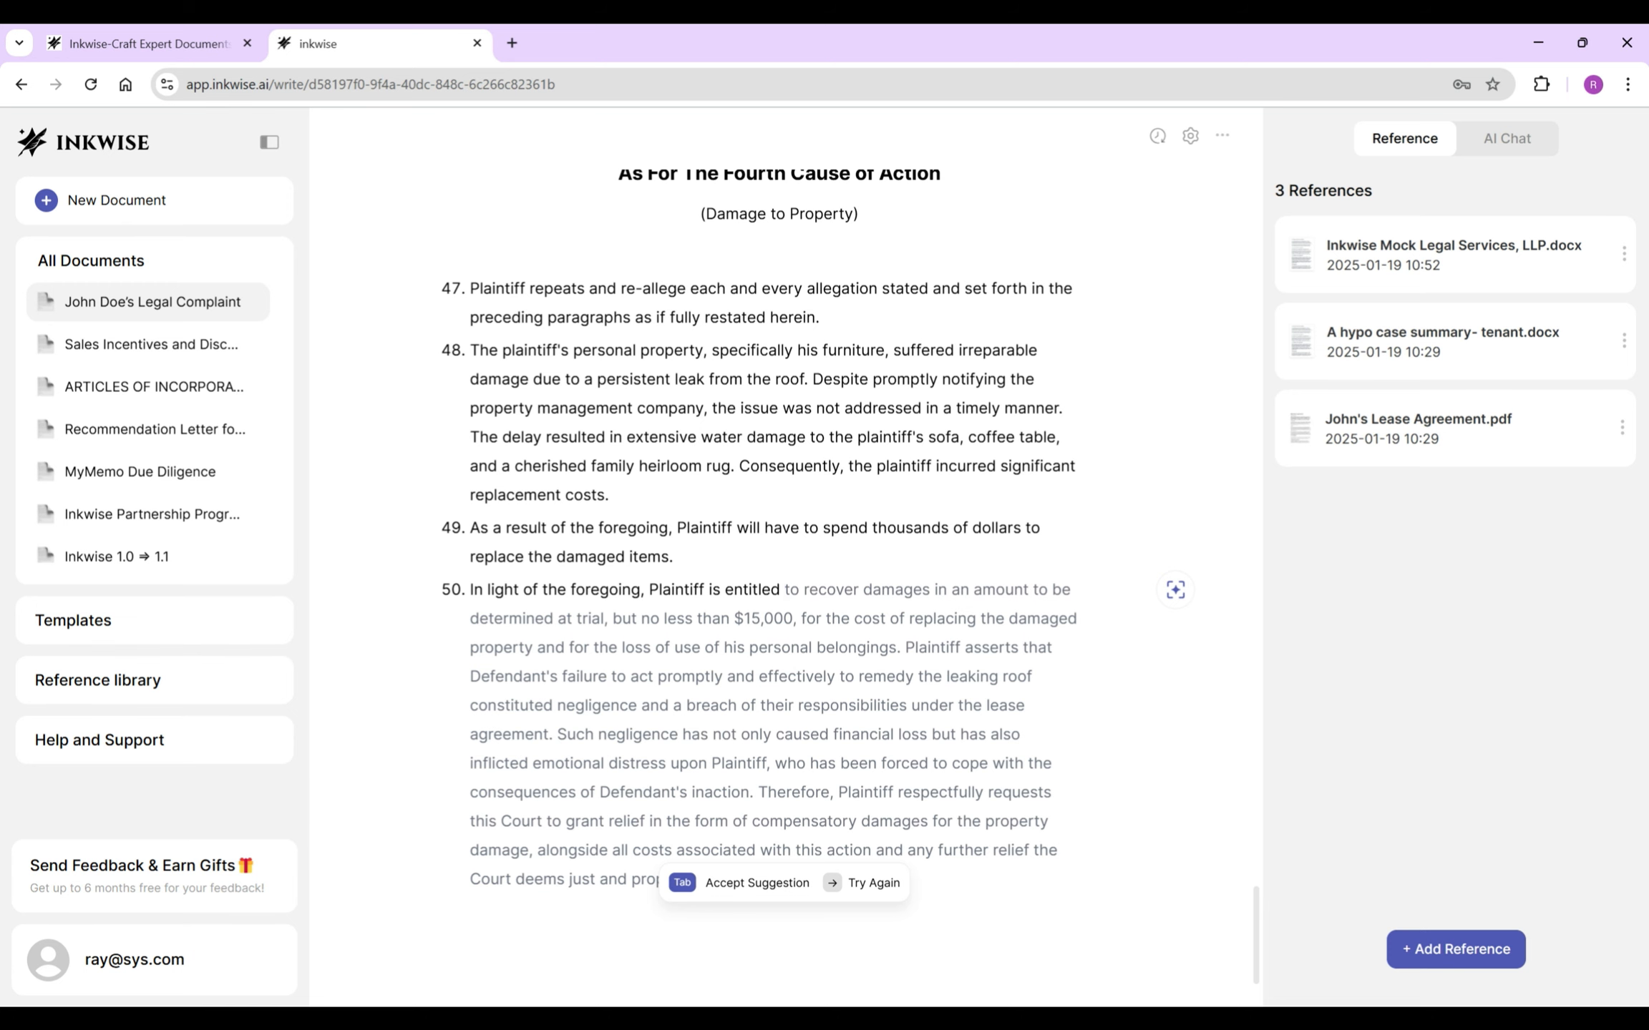
pyautogui.press('Tab')
pyautogui.moveTo(977, 648); pyautogui.dragTo(683, 879)
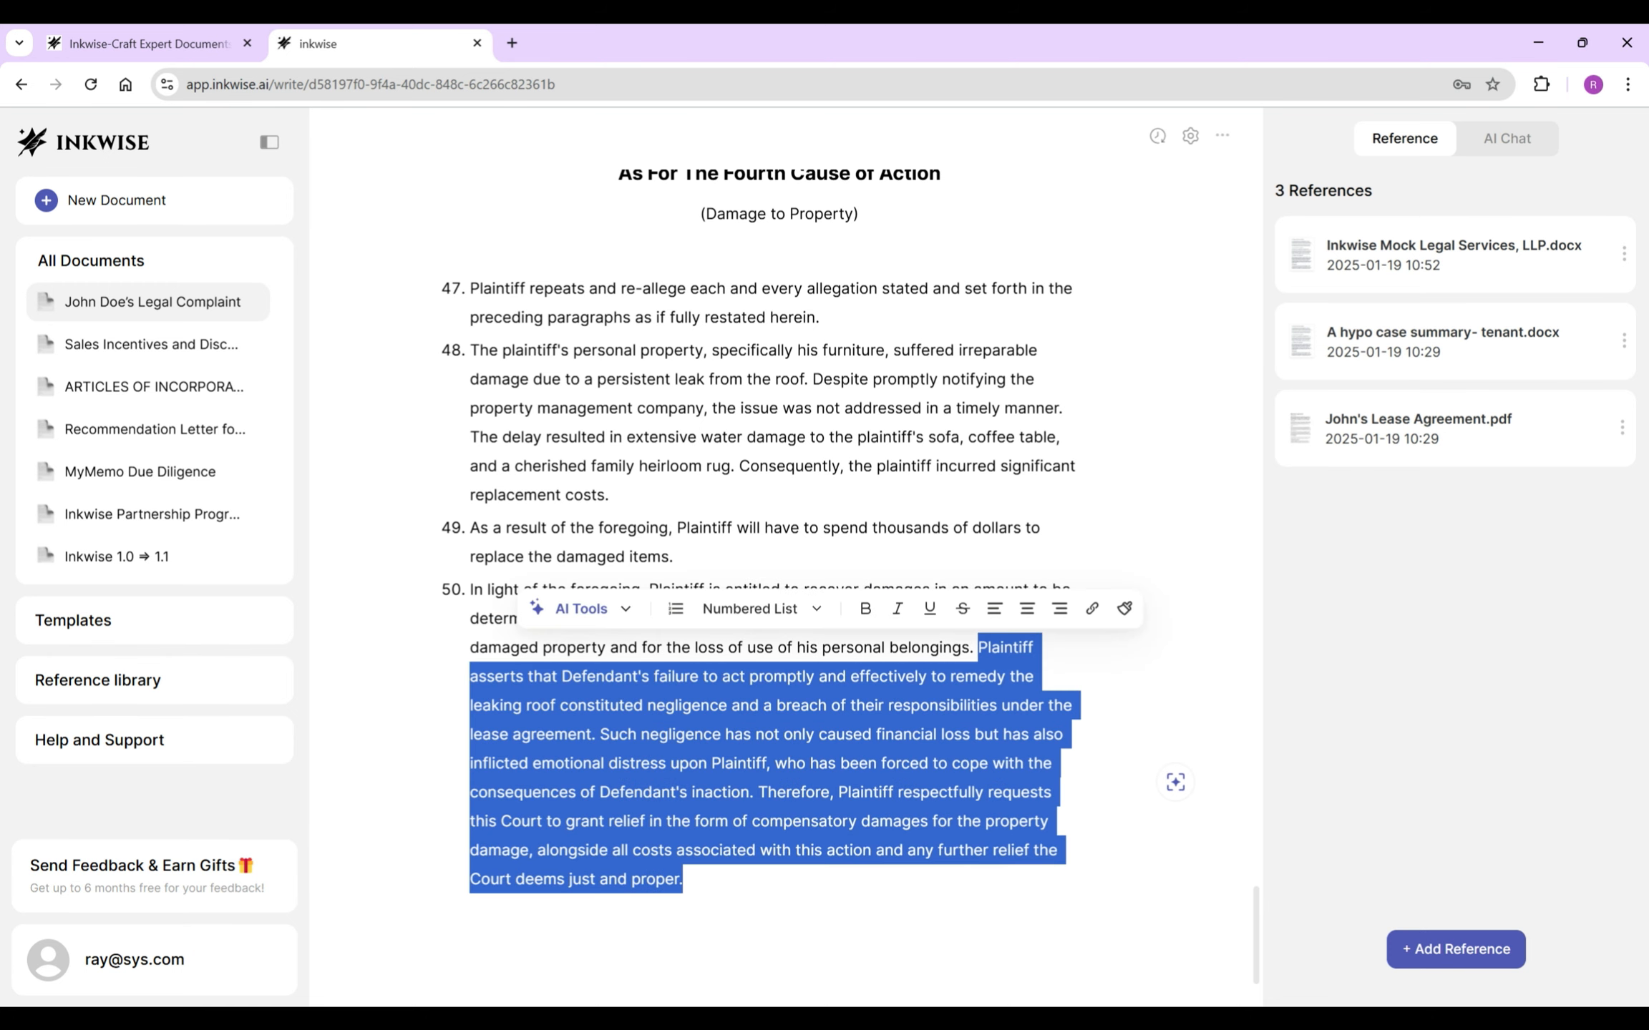
pyautogui.press('BackSpace')
pyautogui.press('BackSpace')
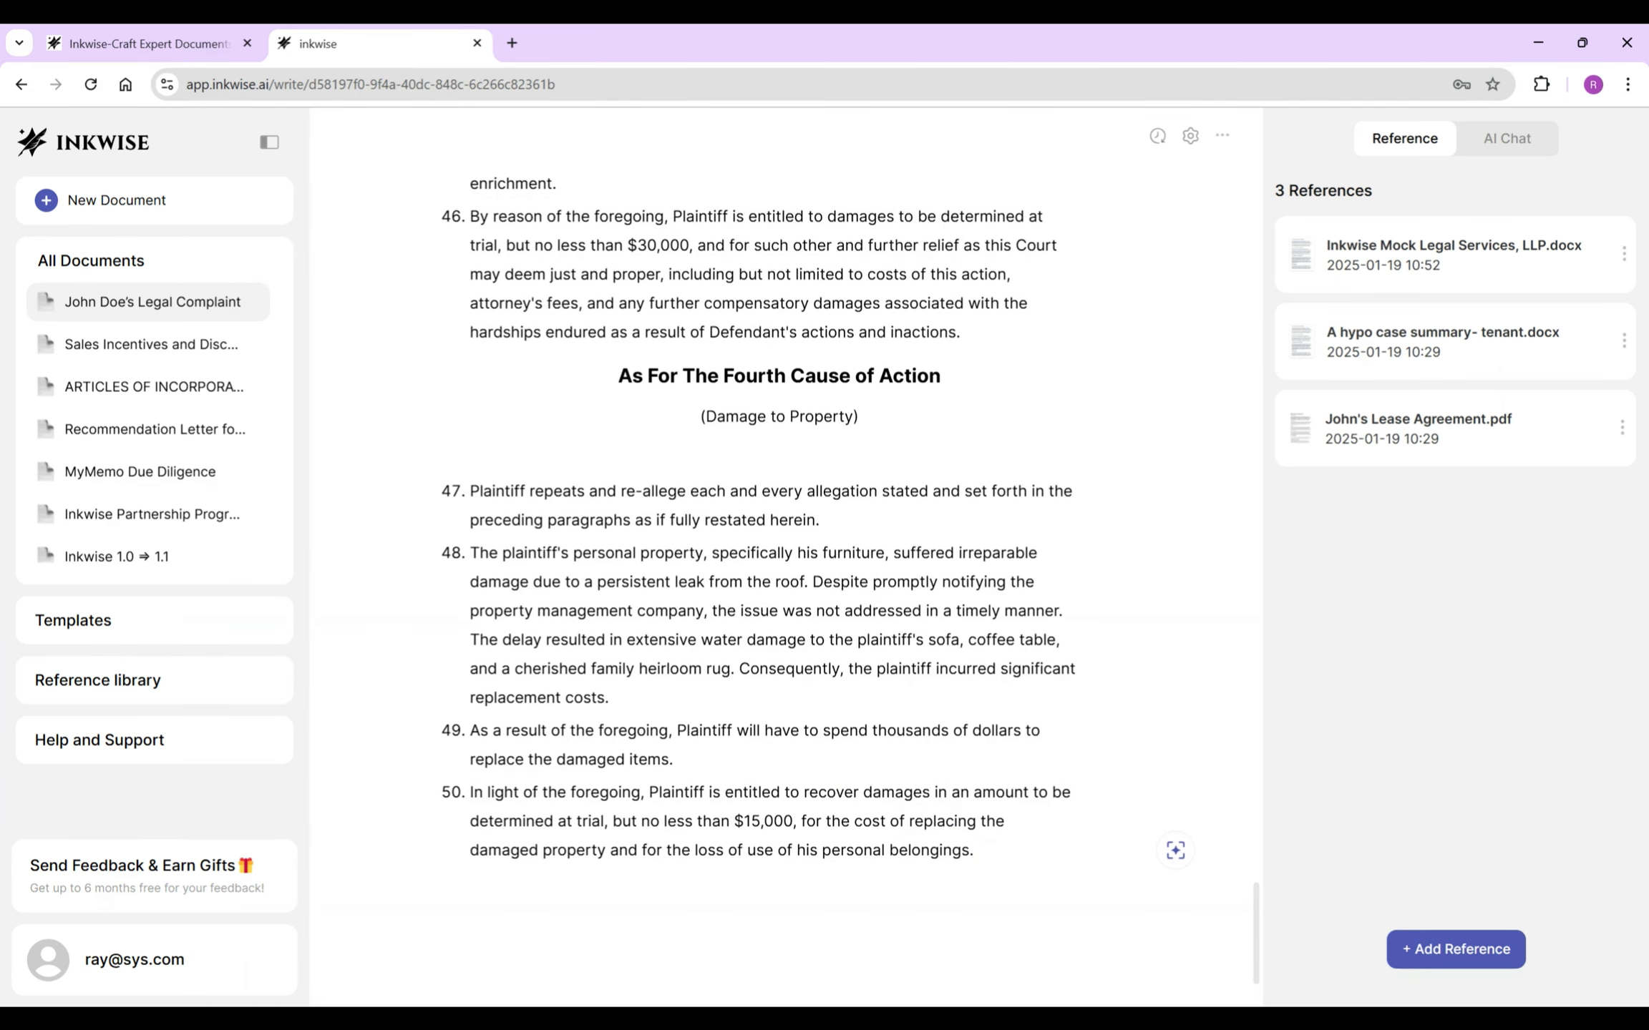
pyautogui.hotkey('ctrl', 'a')
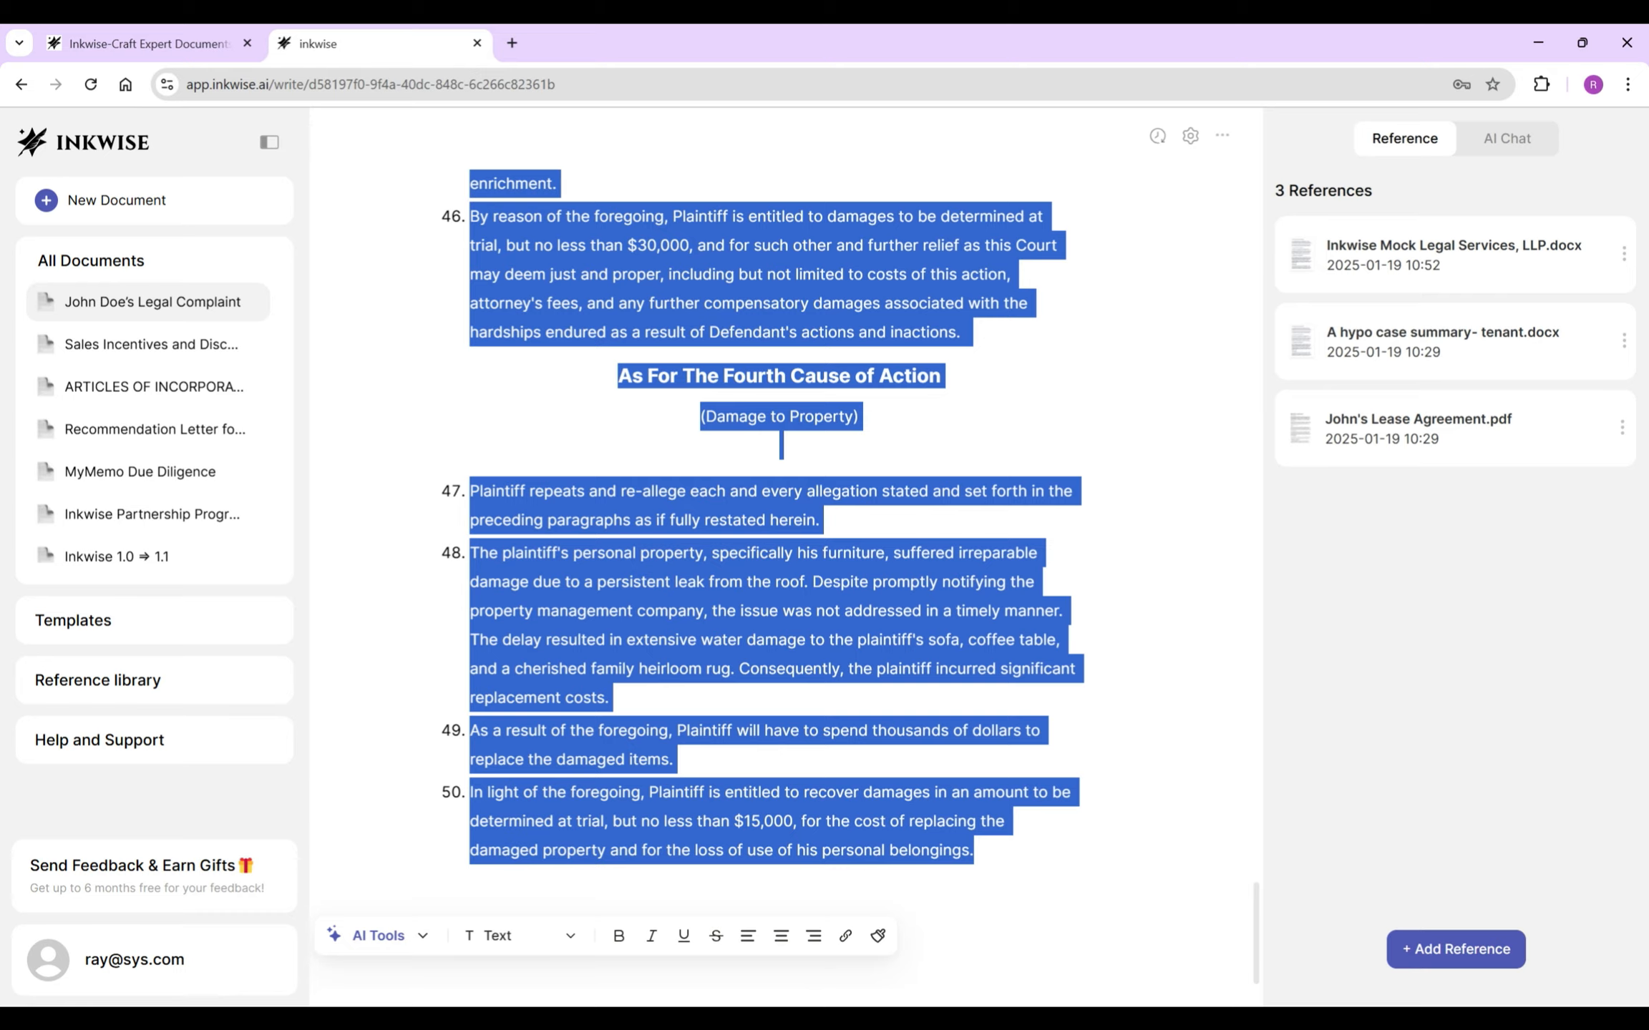
# - Insert AI-drafted prayers for relief per cause of action, led by one summary WHEREFORE line set unbold
pyautogui.scroll(20, 1174, 883)
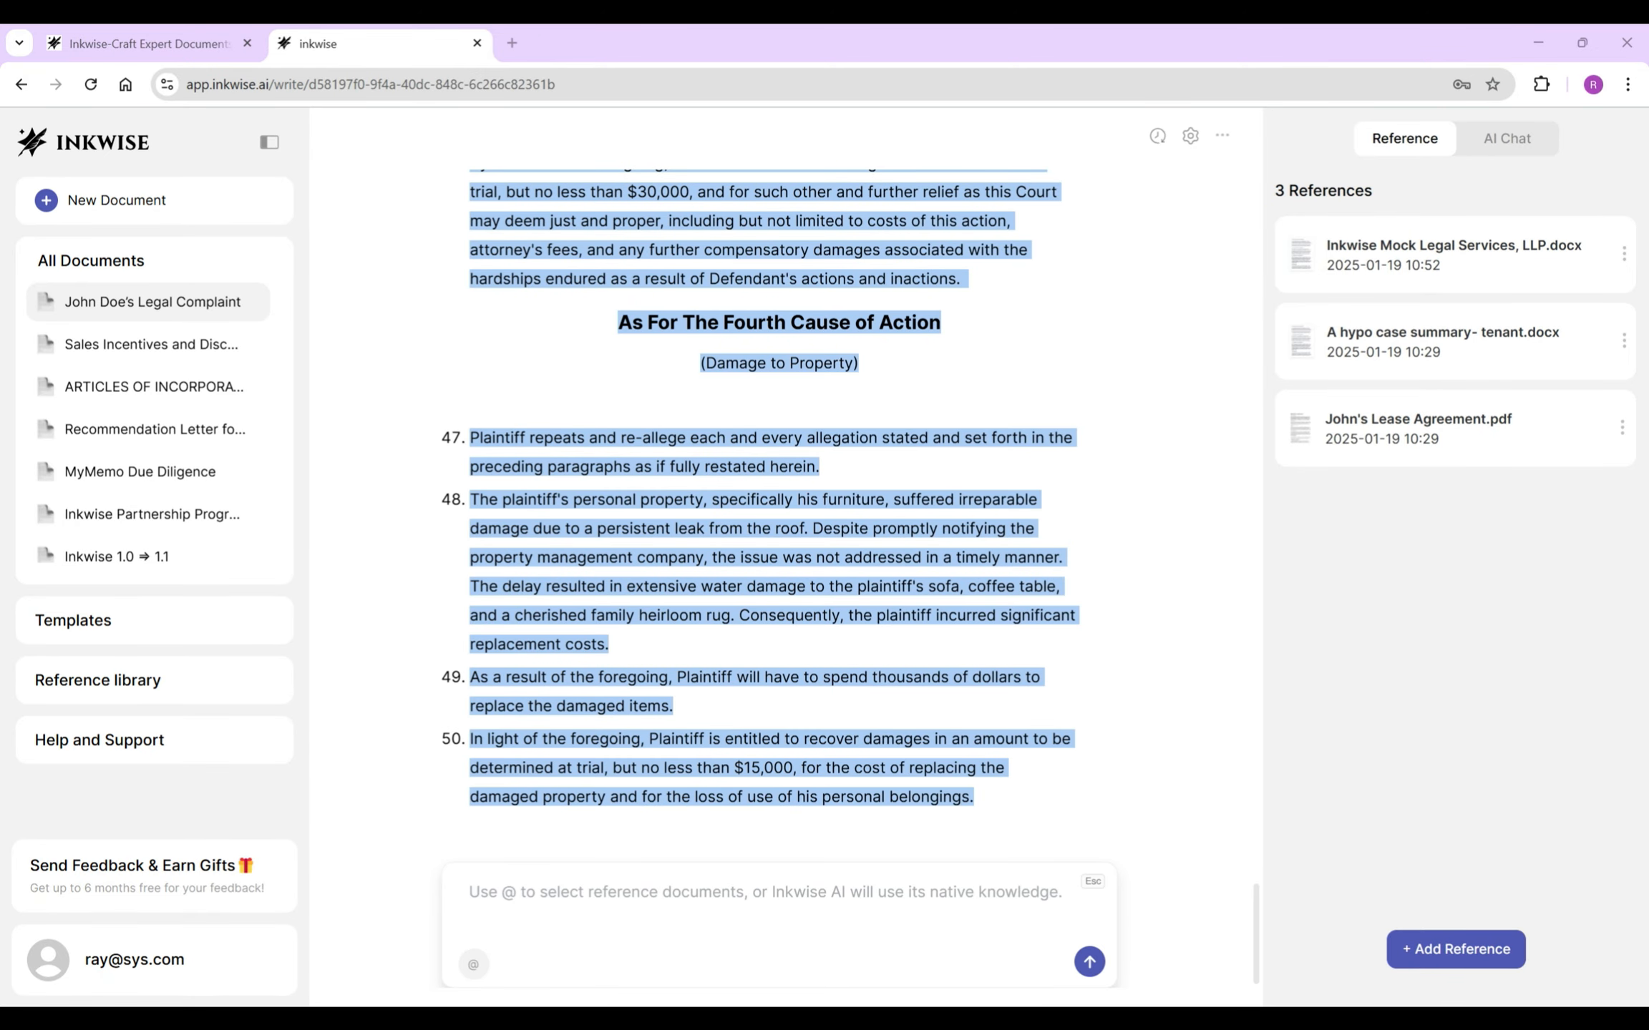
pyautogui.write('Based on each of the foregoing actions (selected texts), write prayers for the complaint.')
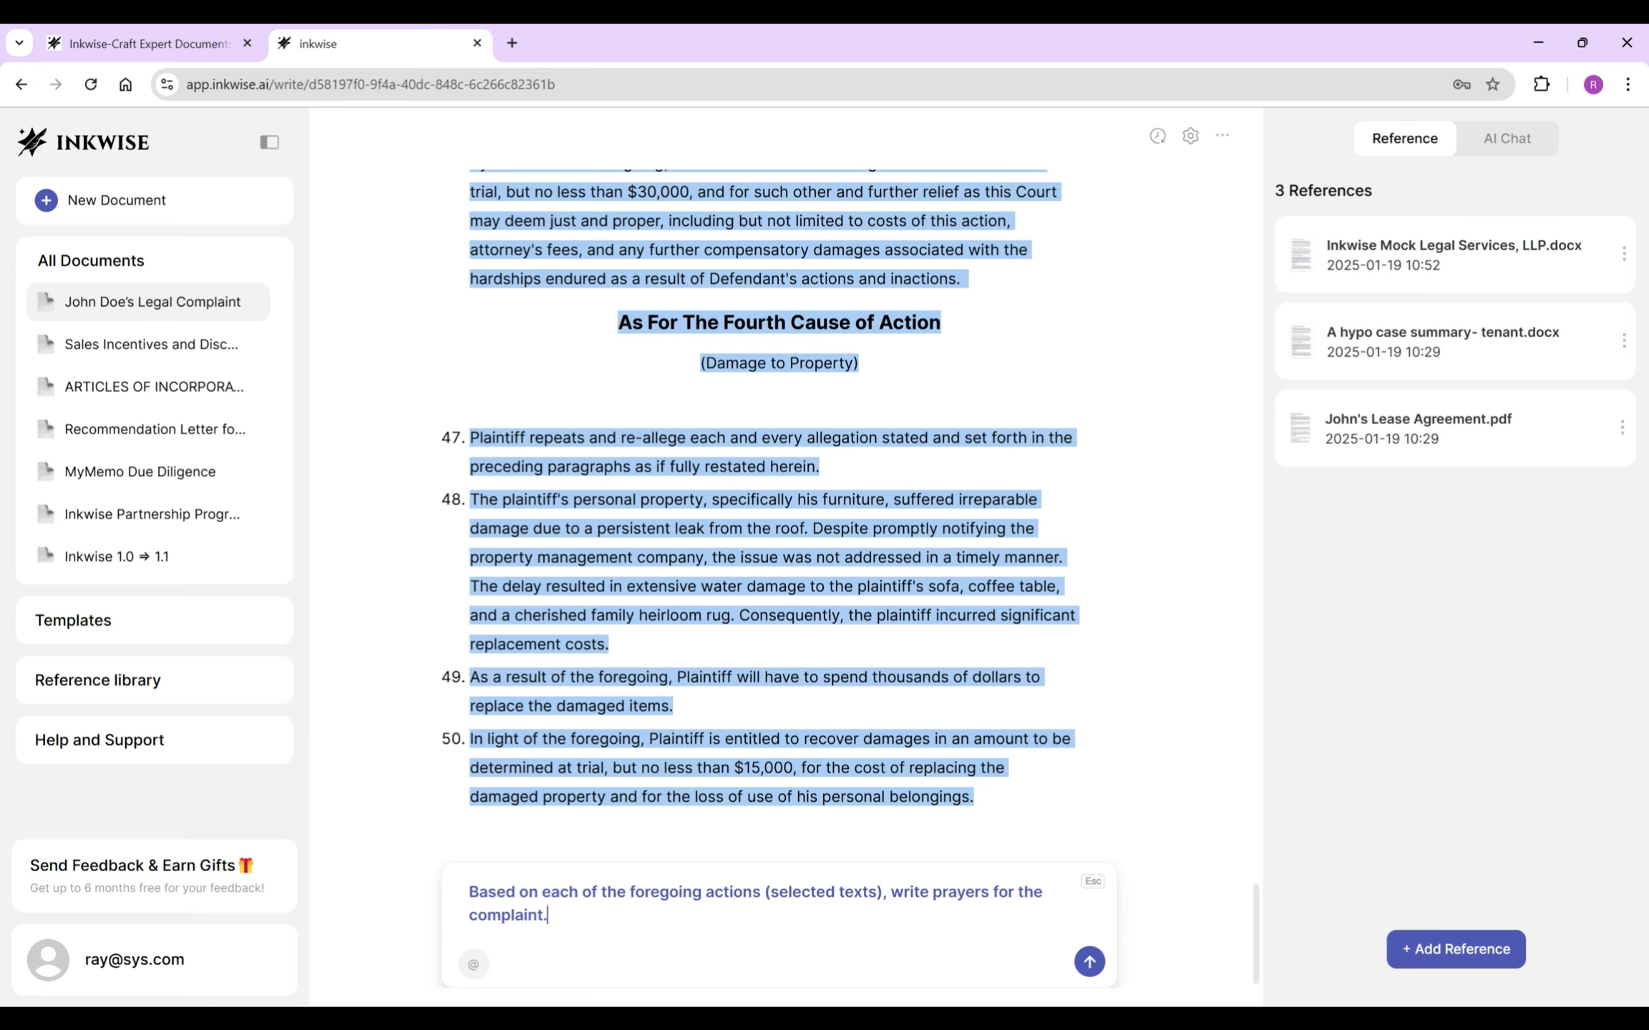
pyautogui.press('Return')
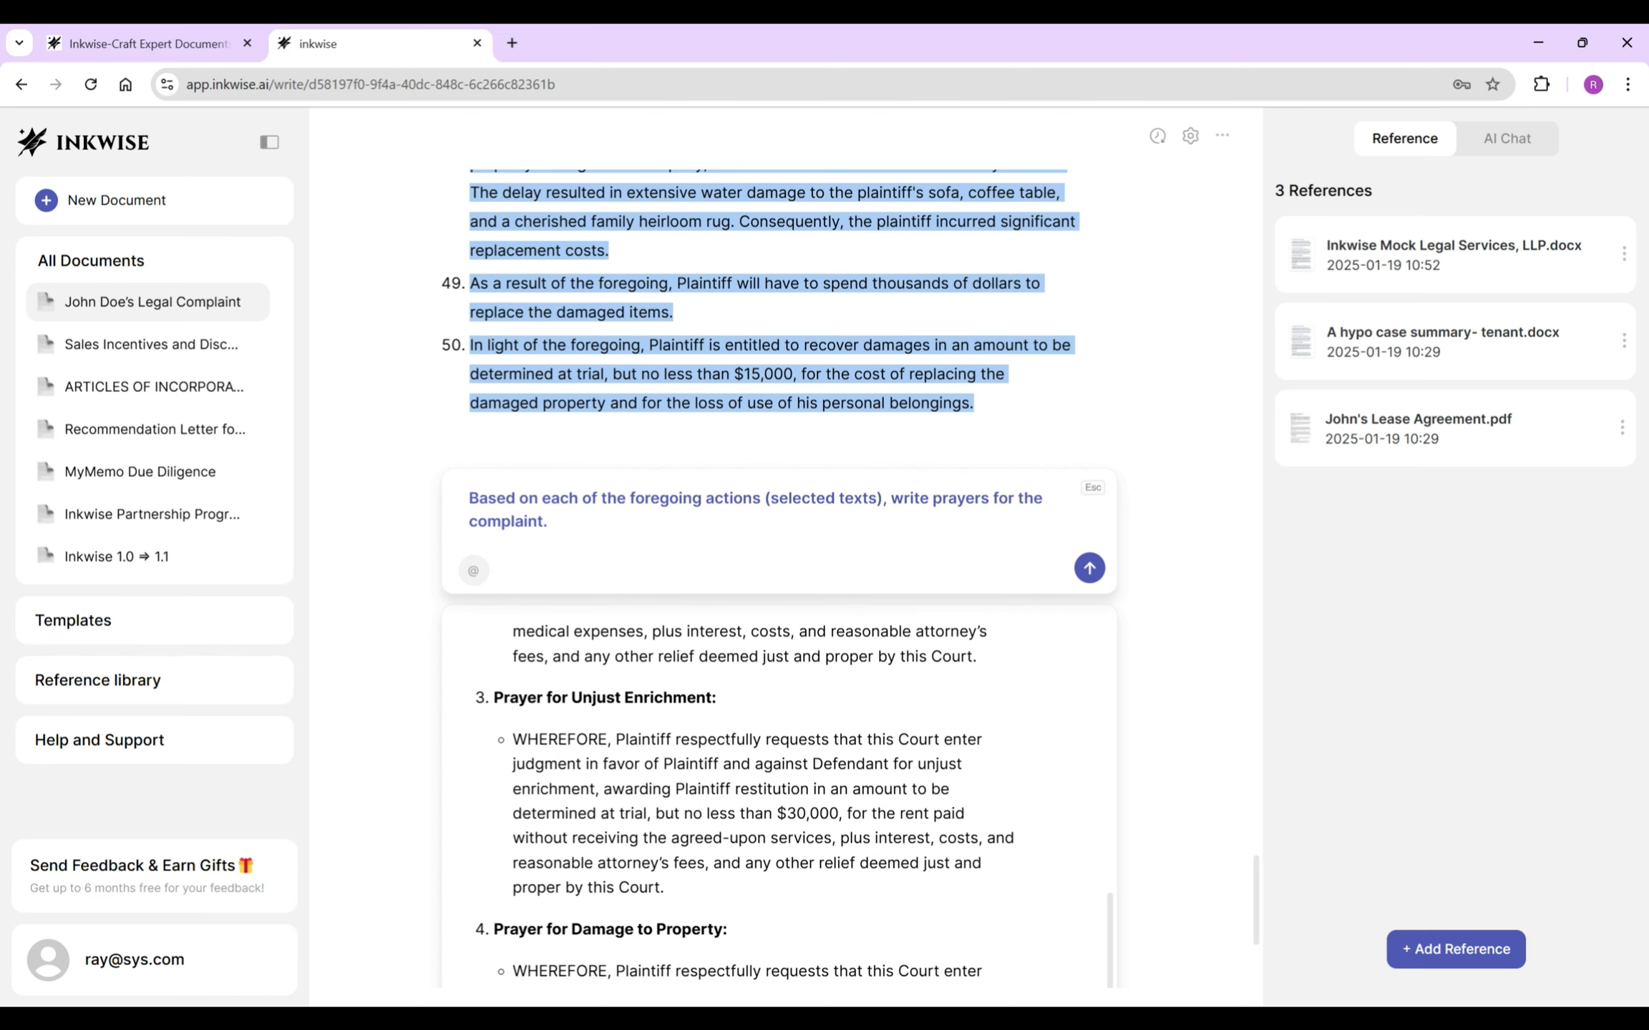
pyautogui.write('Write one summary W')
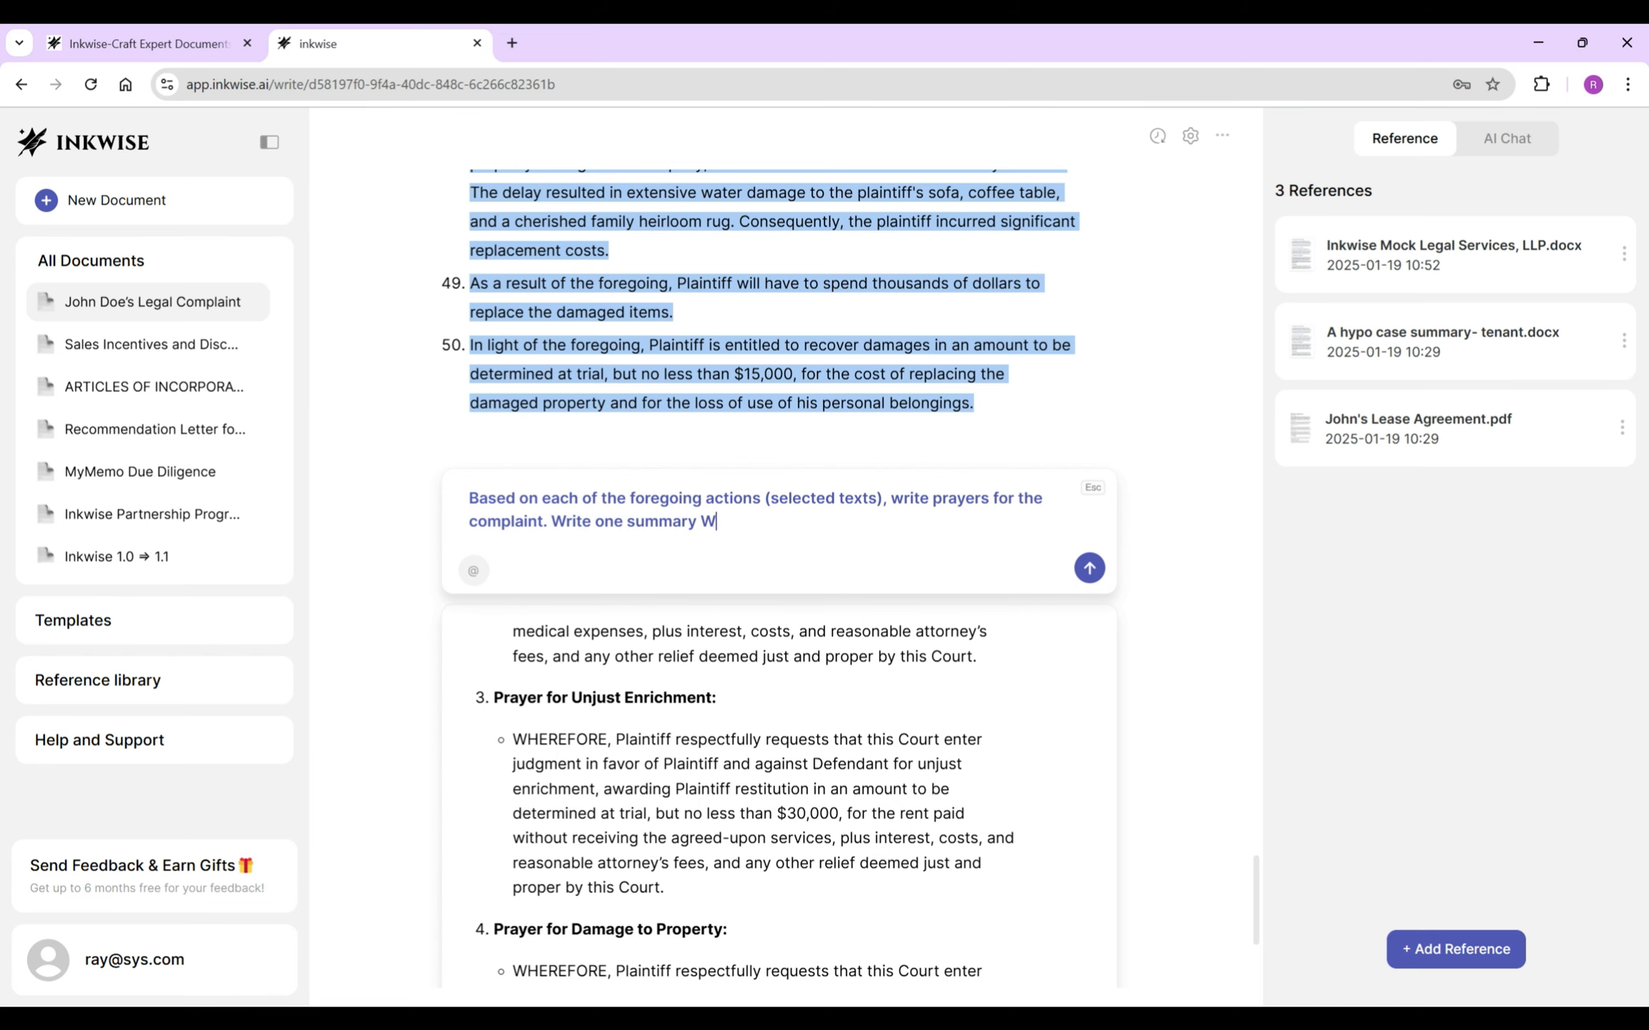
pyautogui.write('HEREFORE first.')
pyautogui.press('Return')
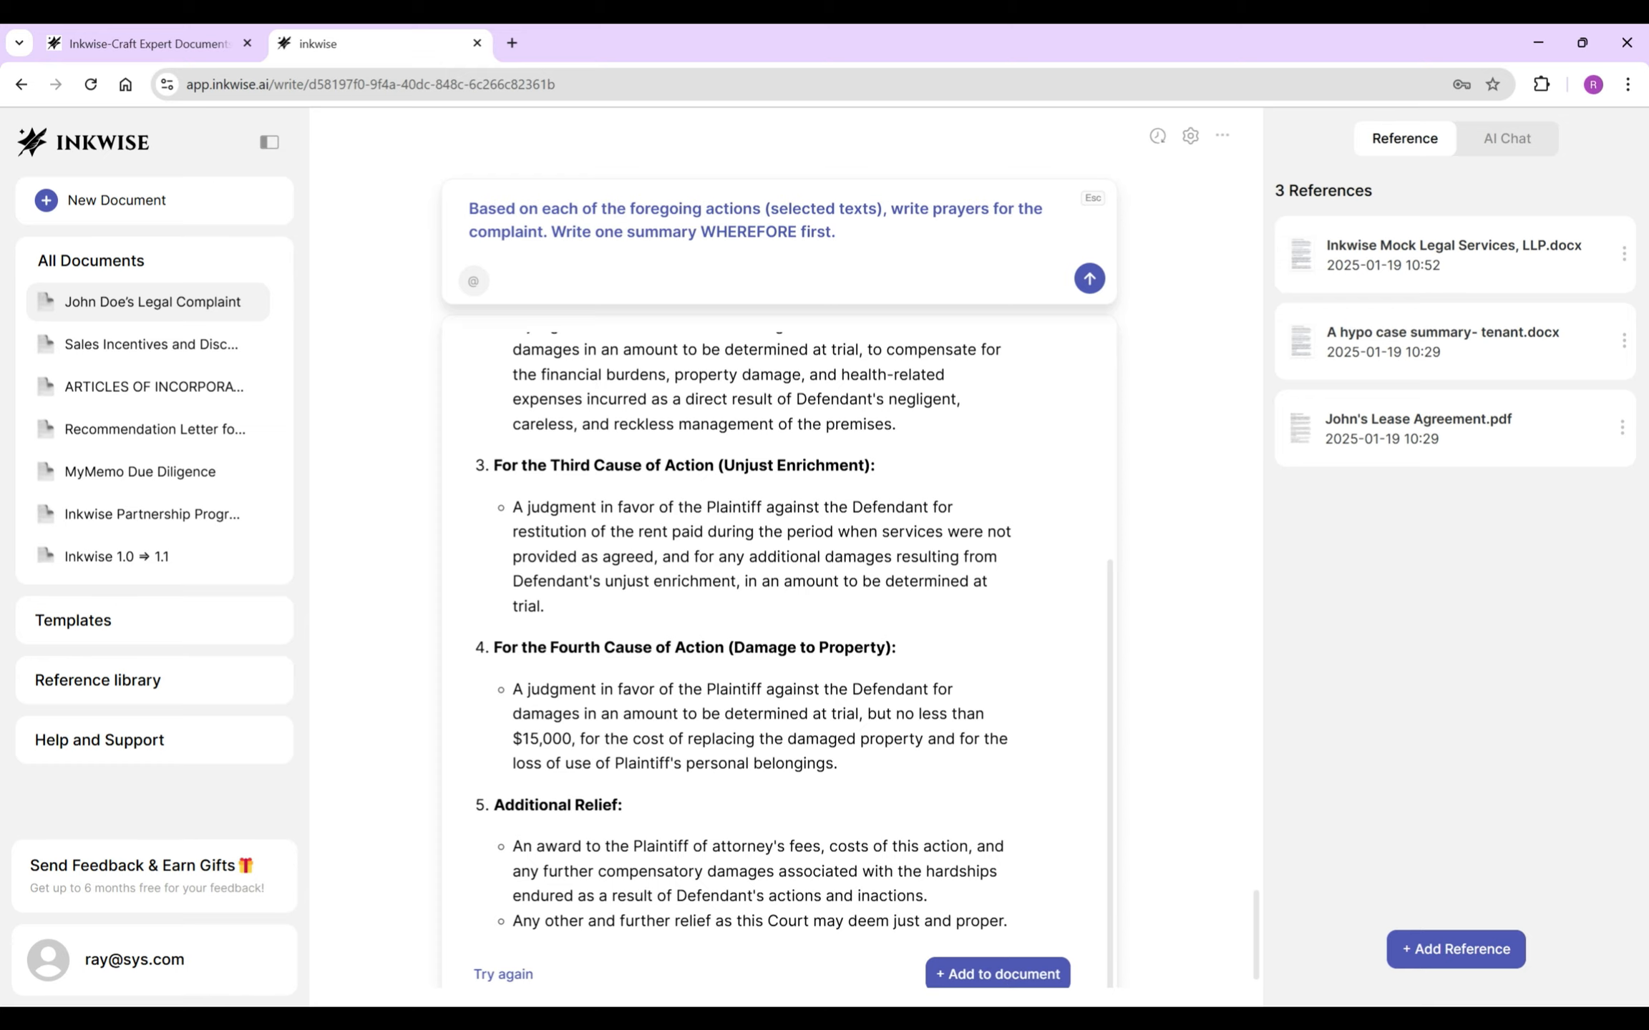
pyautogui.click(997, 974)
pyautogui.click(729, 792)
pyautogui.tripleClick(730, 792)
pyautogui.hotkey('ctrl', 'b')
pyautogui.click(736, 792)
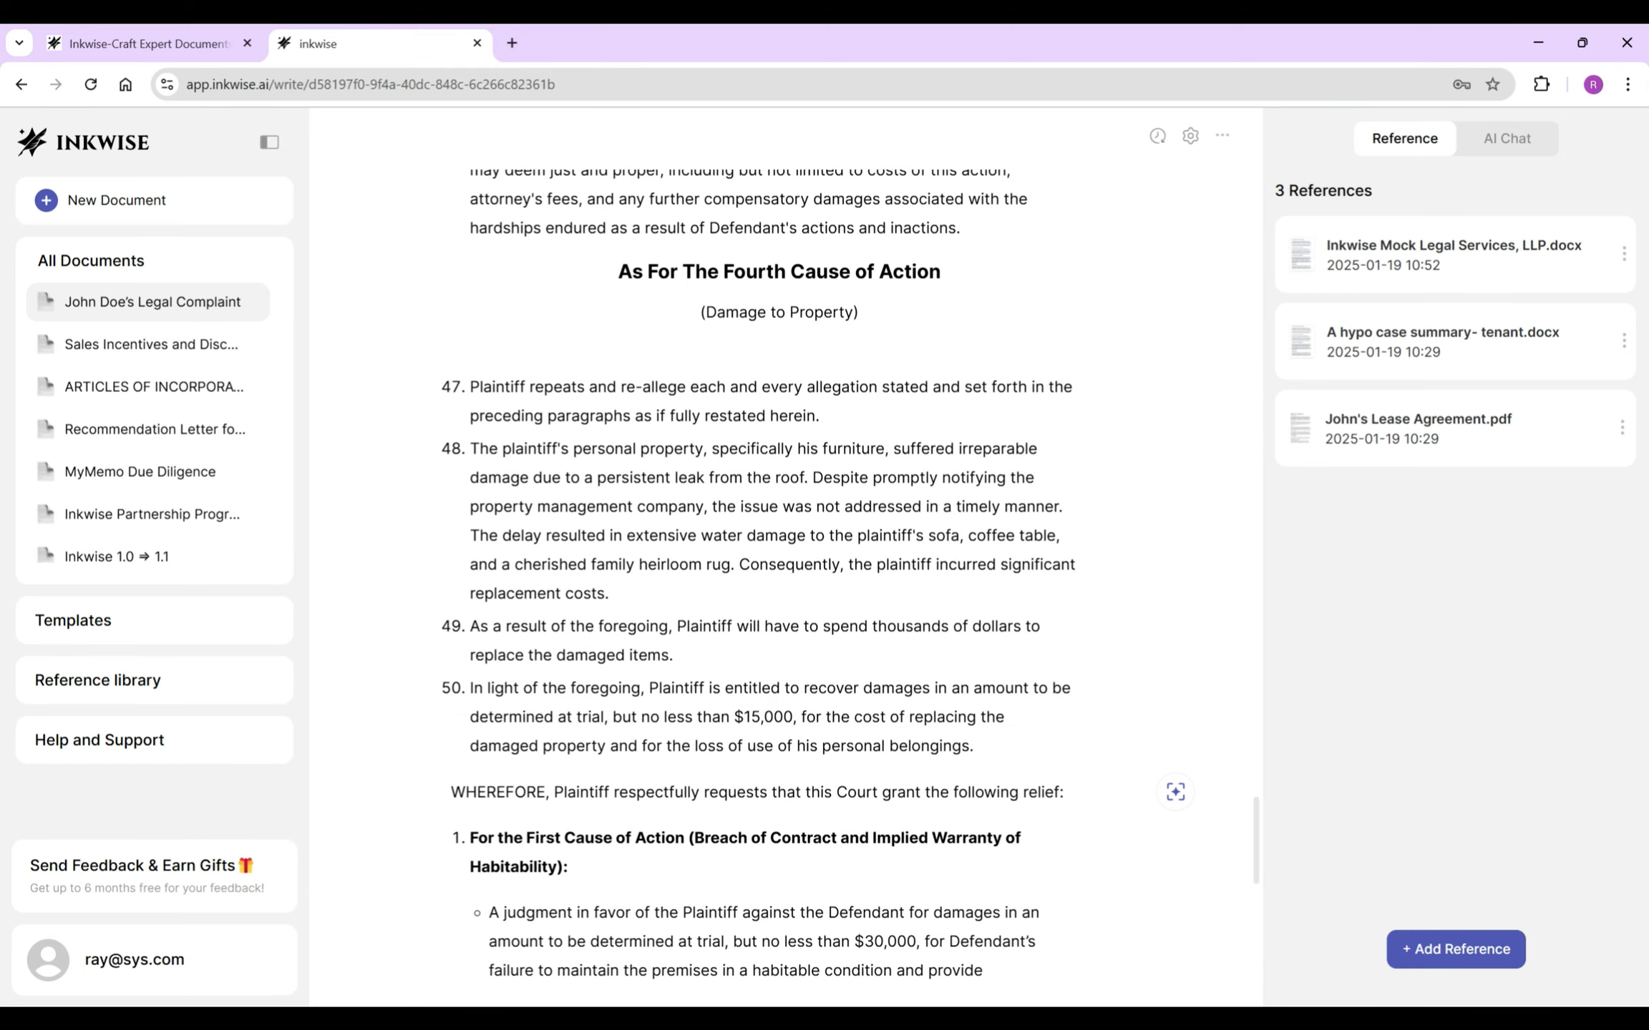
# - Rewrite item 1 as 'As to…', merging its sub-bullet, unbolding it and deleting 'A' and 'the'
pyautogui.scroll(-3, 779, 573)
pyautogui.doubleClick(483, 645)
pyautogui.write('As to')
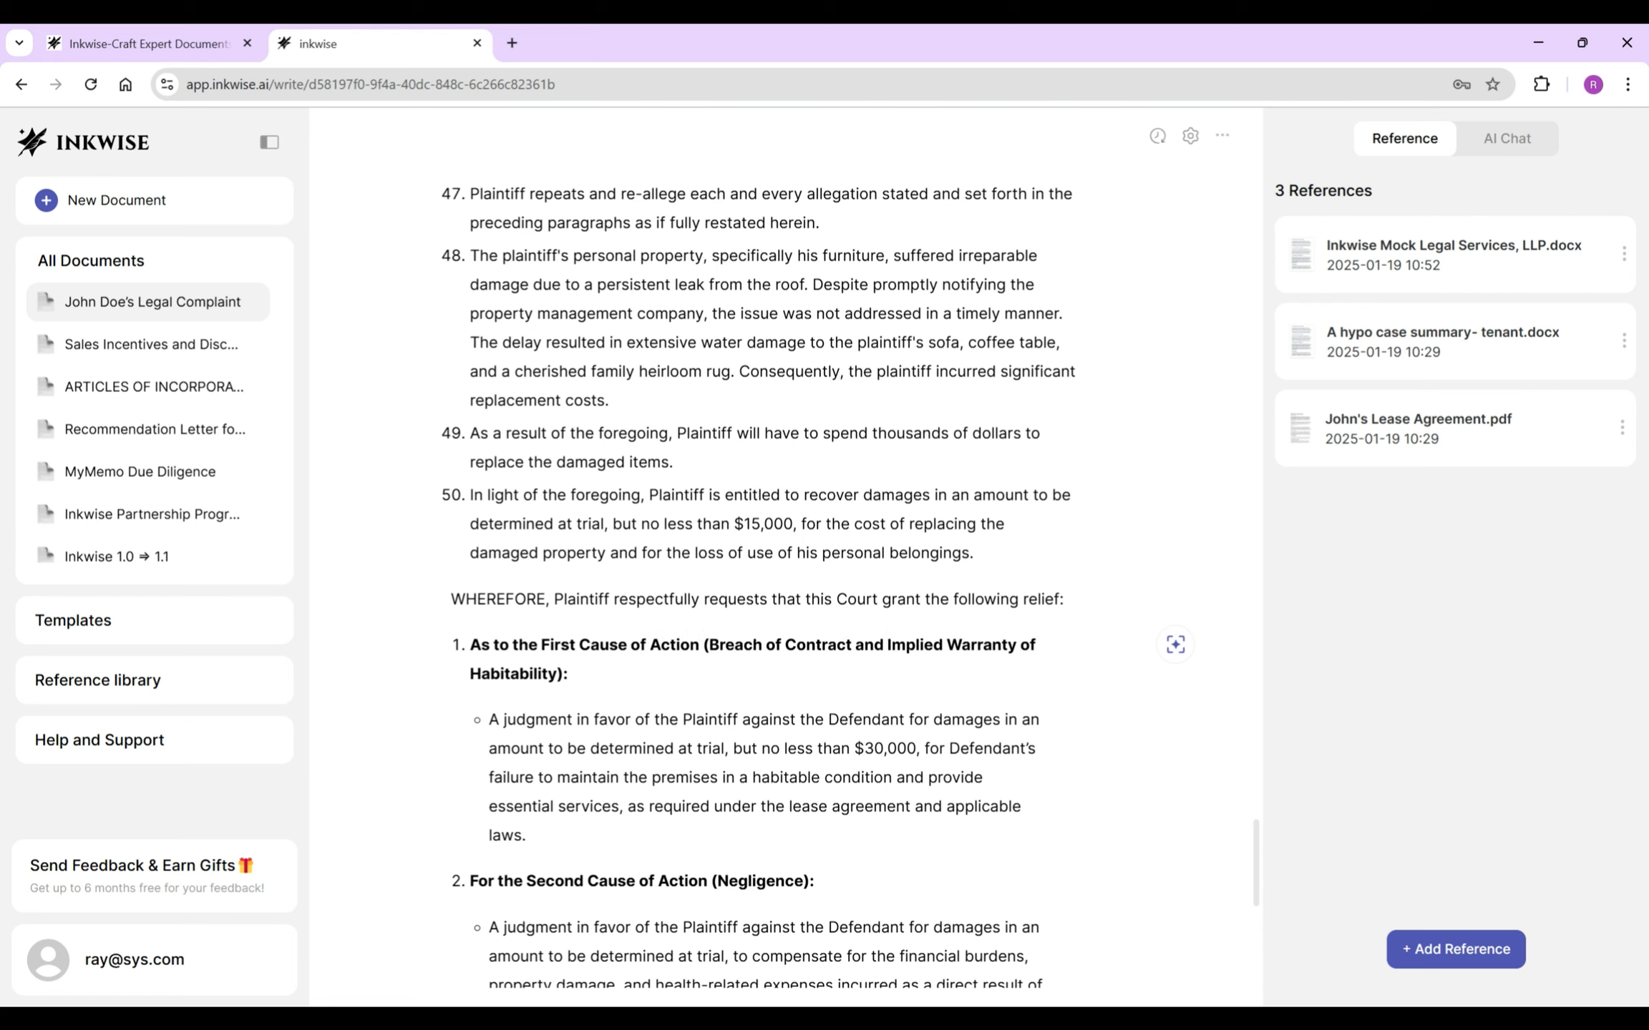
pyautogui.click(489, 719)
pyautogui.press('BackSpace')
pyautogui.moveTo(568, 673); pyautogui.dragTo(470, 644)
pyautogui.hotkey('ctrl', 'b')
pyautogui.click(635, 673)
pyautogui.press('BackSpace')
pyautogui.doubleClick(729, 673)
pyautogui.press('BackSpace')
pyautogui.doubleClick(846, 673)
# - Rewrite item 2 as 'As to…', unbolded, with a comma replacing the colon and its sub-bullet merged
pyautogui.press('BackSpace')
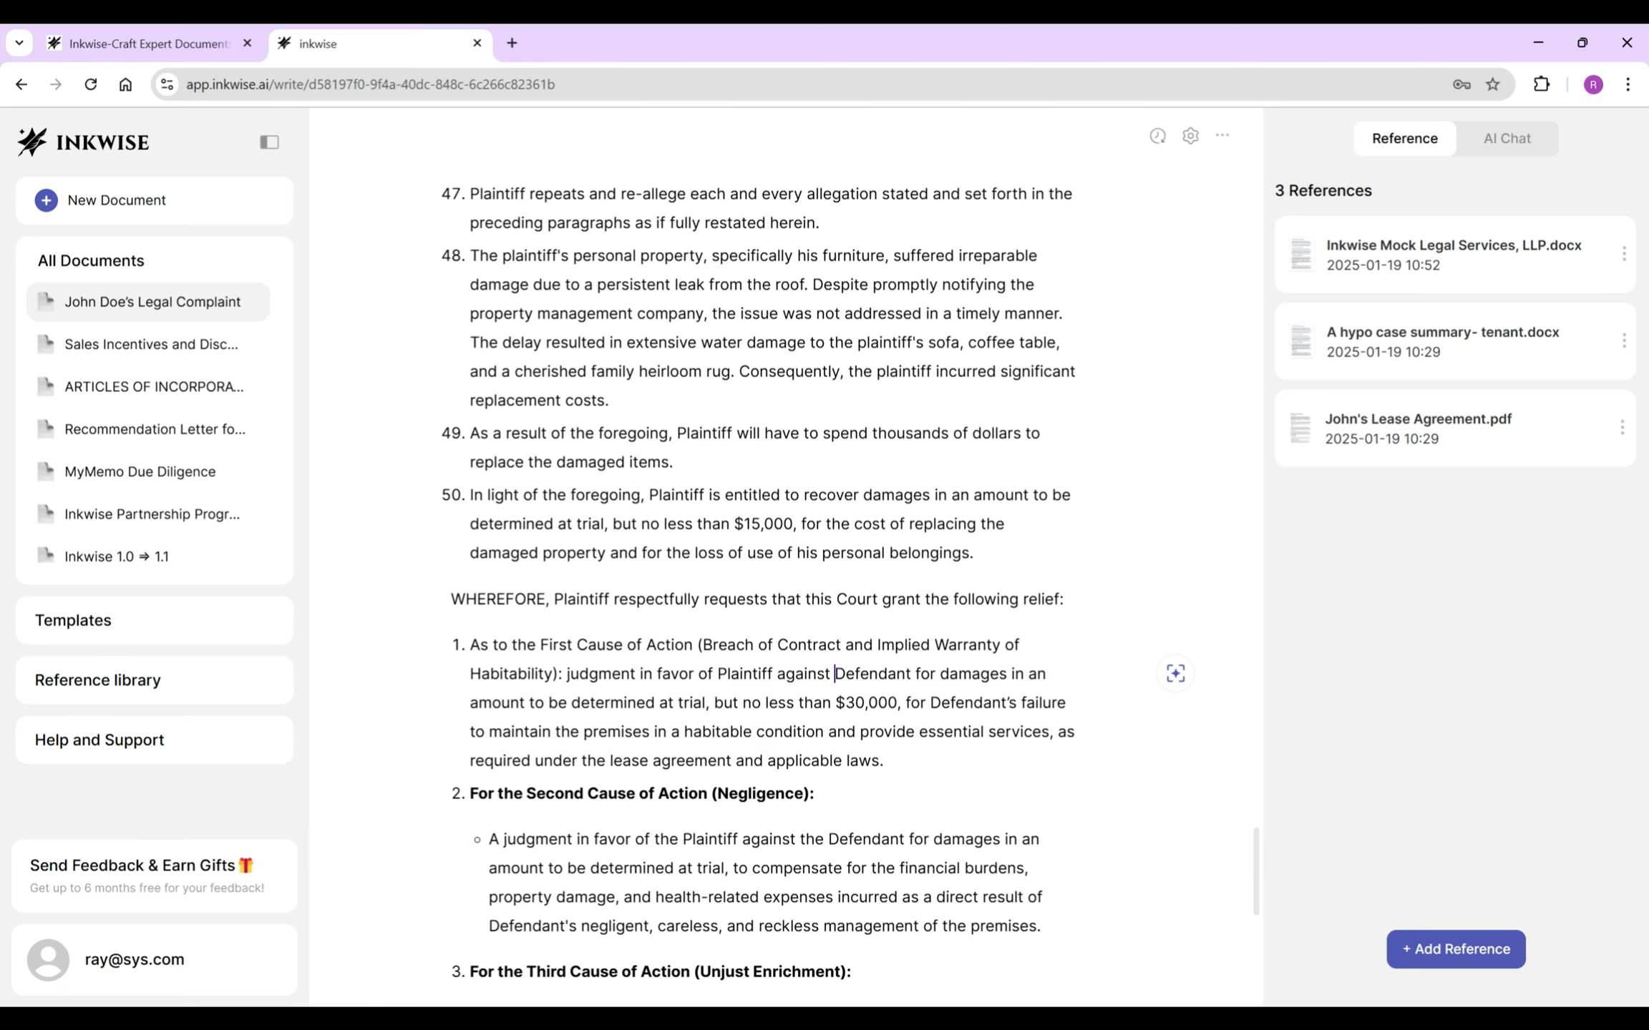
pyautogui.scroll(-1, 764, 573)
pyautogui.doubleClick(483, 696)
pyautogui.write('As to')
pyautogui.tripleClick(644, 696)
pyautogui.hotkey('ctrl', 'b')
pyautogui.click(818, 696)
pyautogui.click(562, 577)
pyautogui.press('BackSpace')
pyautogui.write(',')
pyautogui.click(822, 696)
pyautogui.press('BackSpace')
pyautogui.press('BackSpace')
pyautogui.write(',')
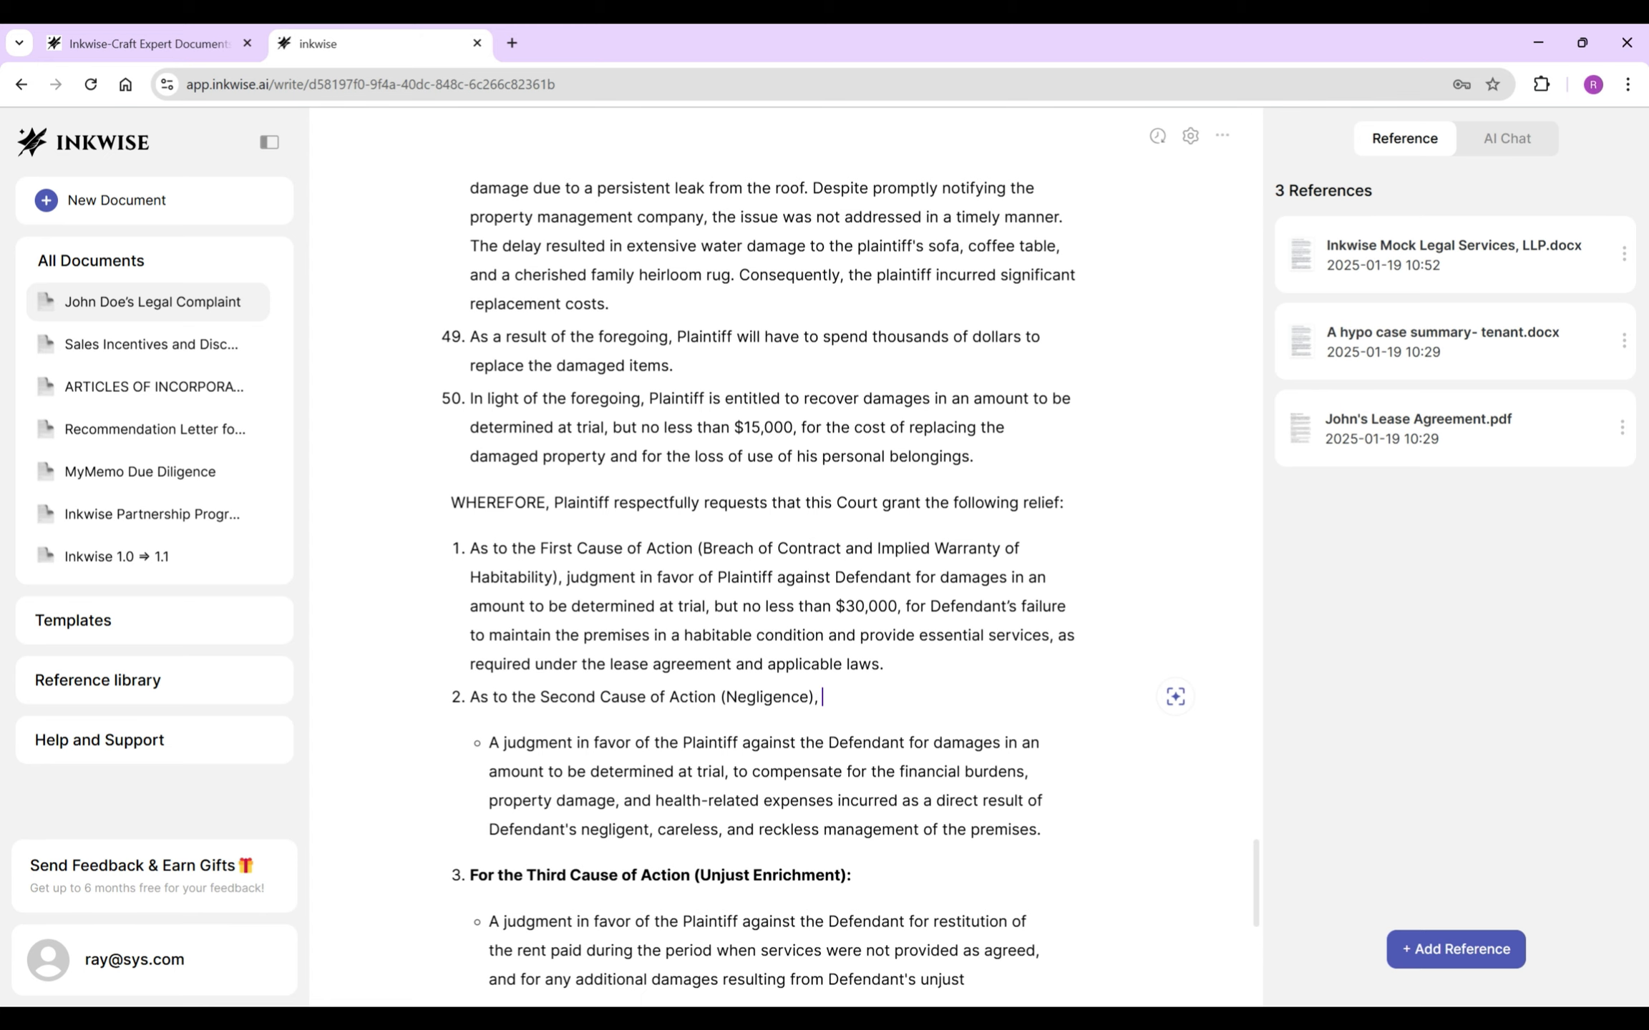
pyautogui.press('Delete')
pyautogui.press('Delete')
pyautogui.press('Delete')
pyautogui.press('Delete')
pyautogui.scroll(-2, 764, 573)
pyautogui.click(752, 620)
# - Start item 3 with 'As to', merge its sub-bullet and delete 'the' before Plaintiff and Defendant
pyautogui.doubleClick(484, 653)
pyautogui.write('As to')
pyautogui.click(870, 652)
pyautogui.press('Delete')
pyautogui.press('Delete')
pyautogui.press('Delete')
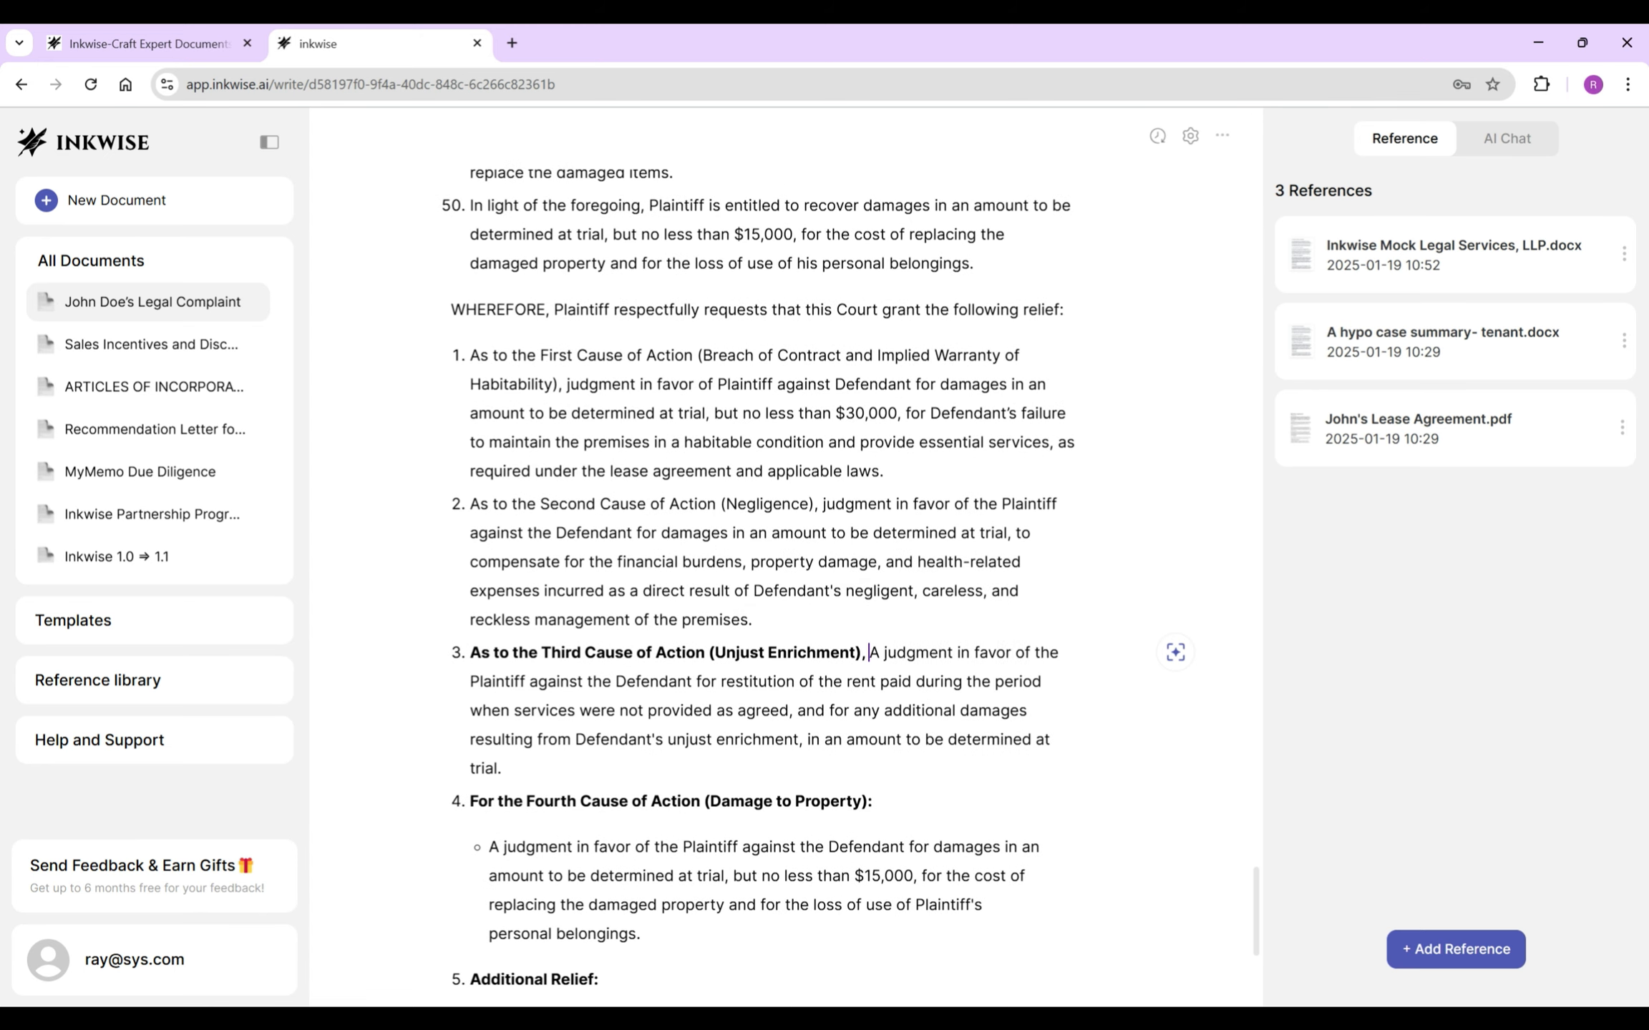
pyautogui.doubleClick(1032, 653)
pyautogui.press('BackSpace')
pyautogui.doubleClick(540, 681)
pyautogui.press('BackSpace')
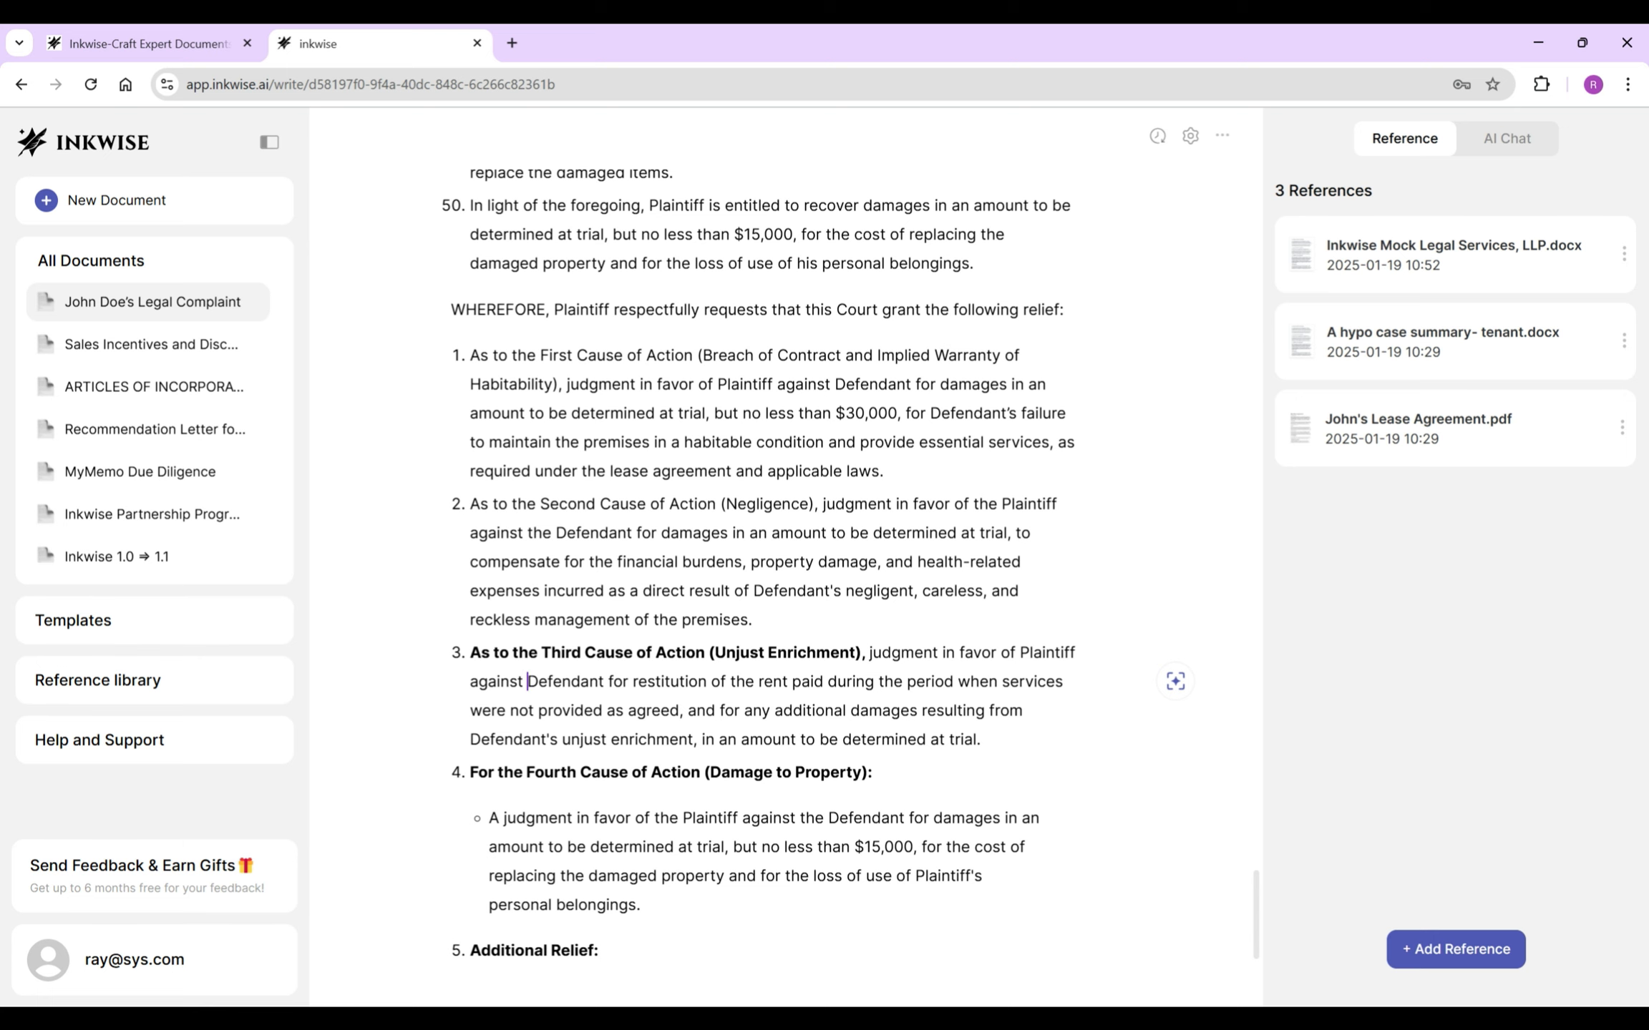
# - End item 3 with ', but no less than $30,000.' and unbold its heading
pyautogui.click(980, 739)
pyautogui.scroll(10, 764, 573)
pyautogui.scroll(-12, 764, 572)
pyautogui.press('BackSpace')
pyautogui.write('but n')
pyautogui.press('BackSpace')
pyautogui.press('BackSpace')
pyautogui.press('BackSpace')
pyautogui.press('BackSpace')
pyautogui.press('BackSpace')
pyautogui.press('BackSpace')
pyautogui.write(', but no less than $30,000.')
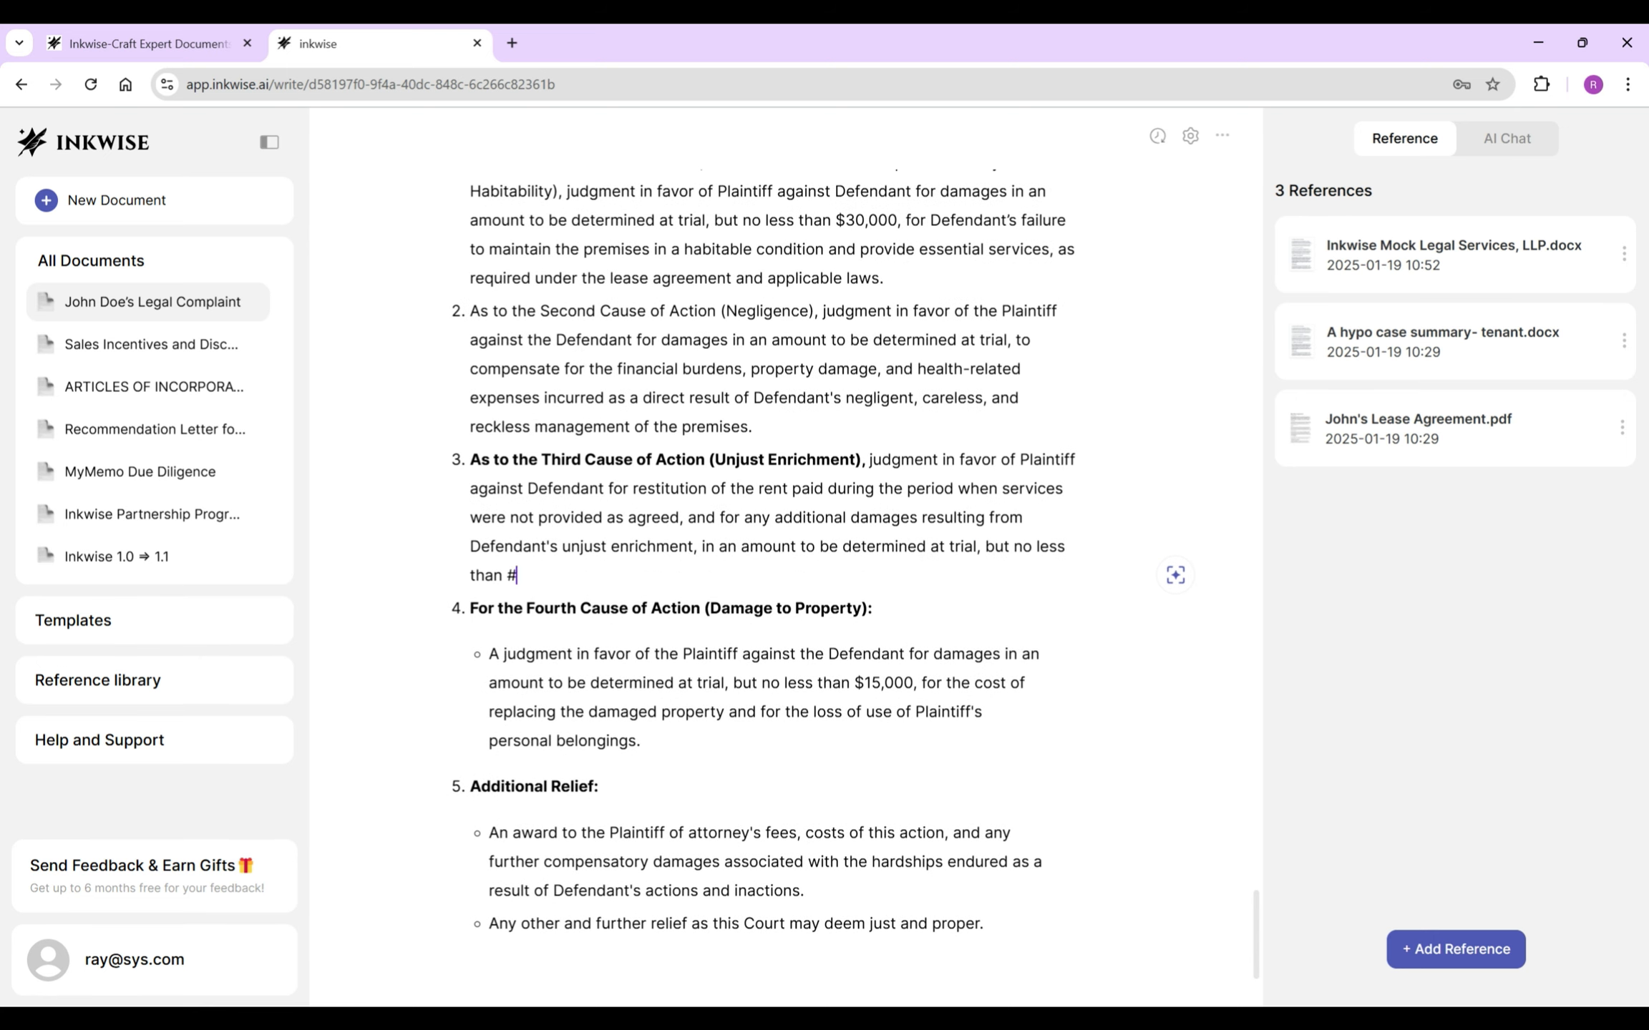
pyautogui.moveTo(493, 459)
pyautogui.mouseDown()
pyautogui.moveTo(868, 459)
pyautogui.moveTo(470, 459)
pyautogui.mouseUp()
pyautogui.hotkey('ctrl', 'b')
pyautogui.click(572, 575)
pyautogui.scroll(3, 764, 573)
# - Rewrite item 4 as an unbolded 'As to…' line, comma instead of colon, sub-bullet merged
pyautogui.doubleClick(481, 801)
pyautogui.moveTo(872, 801); pyautogui.dragTo(469, 801)
pyautogui.write('As to')
pyautogui.hotkey('ctrl', 'b')
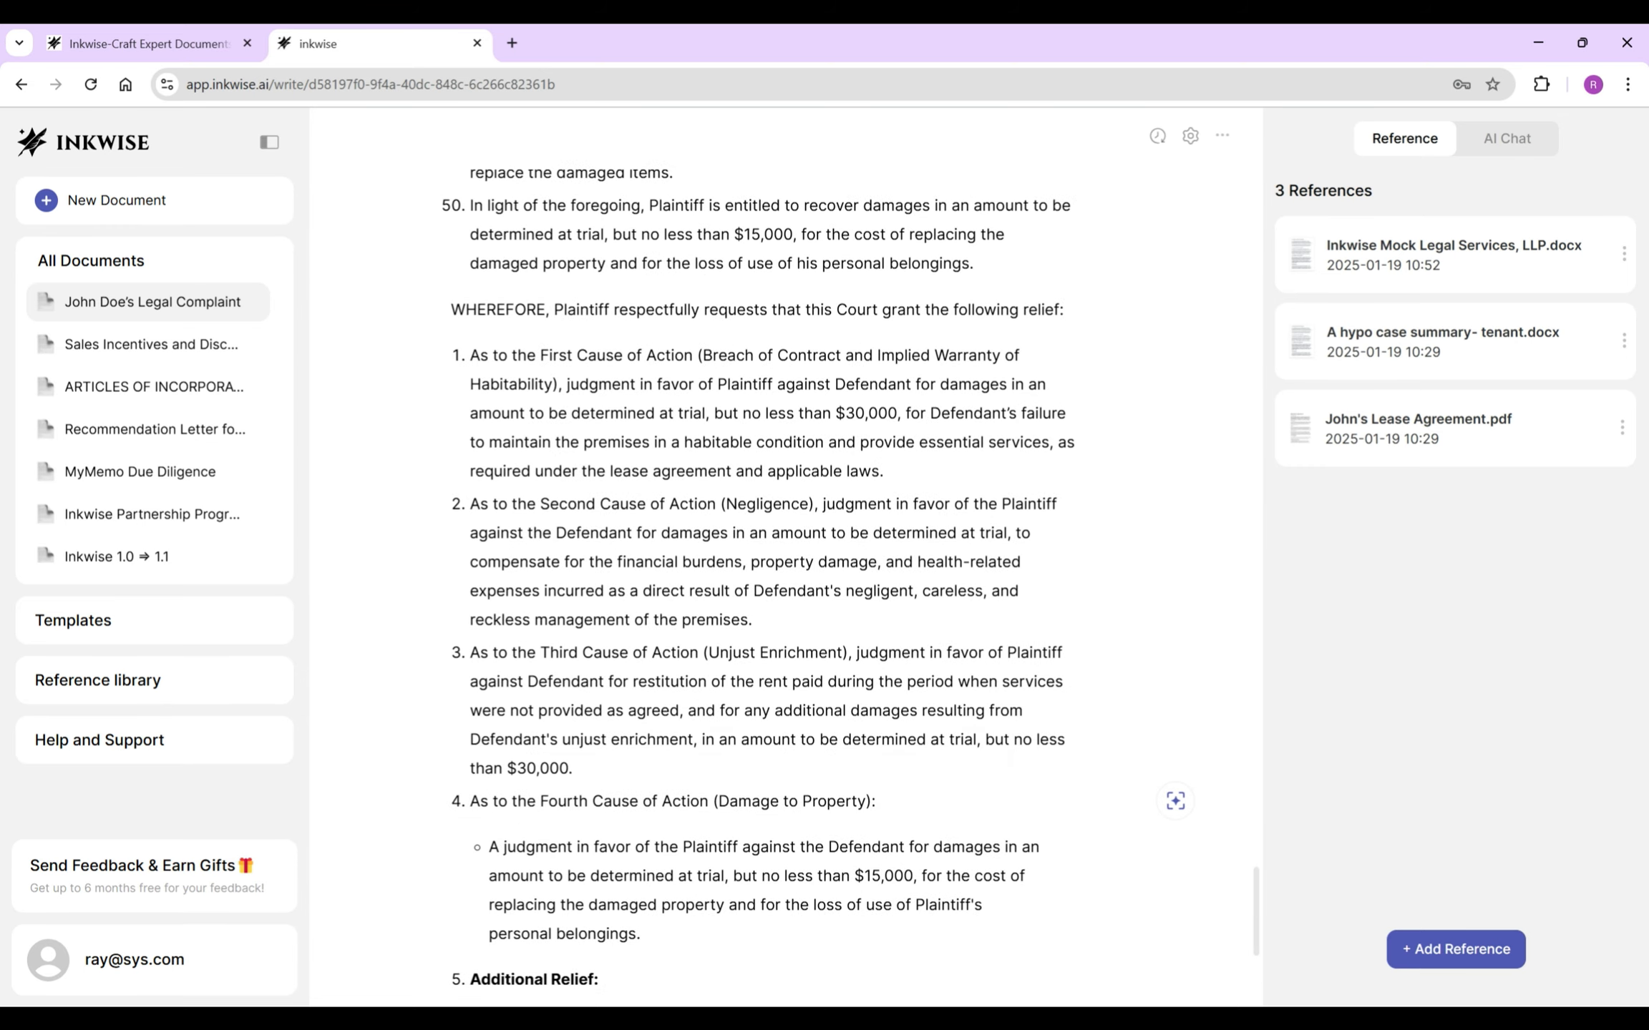
pyautogui.press('BackSpace')
pyautogui.write(',')
pyautogui.press('Delete')
pyautogui.press('Delete')
pyautogui.press('Delete')
pyautogui.scroll(4, 1012, 757)
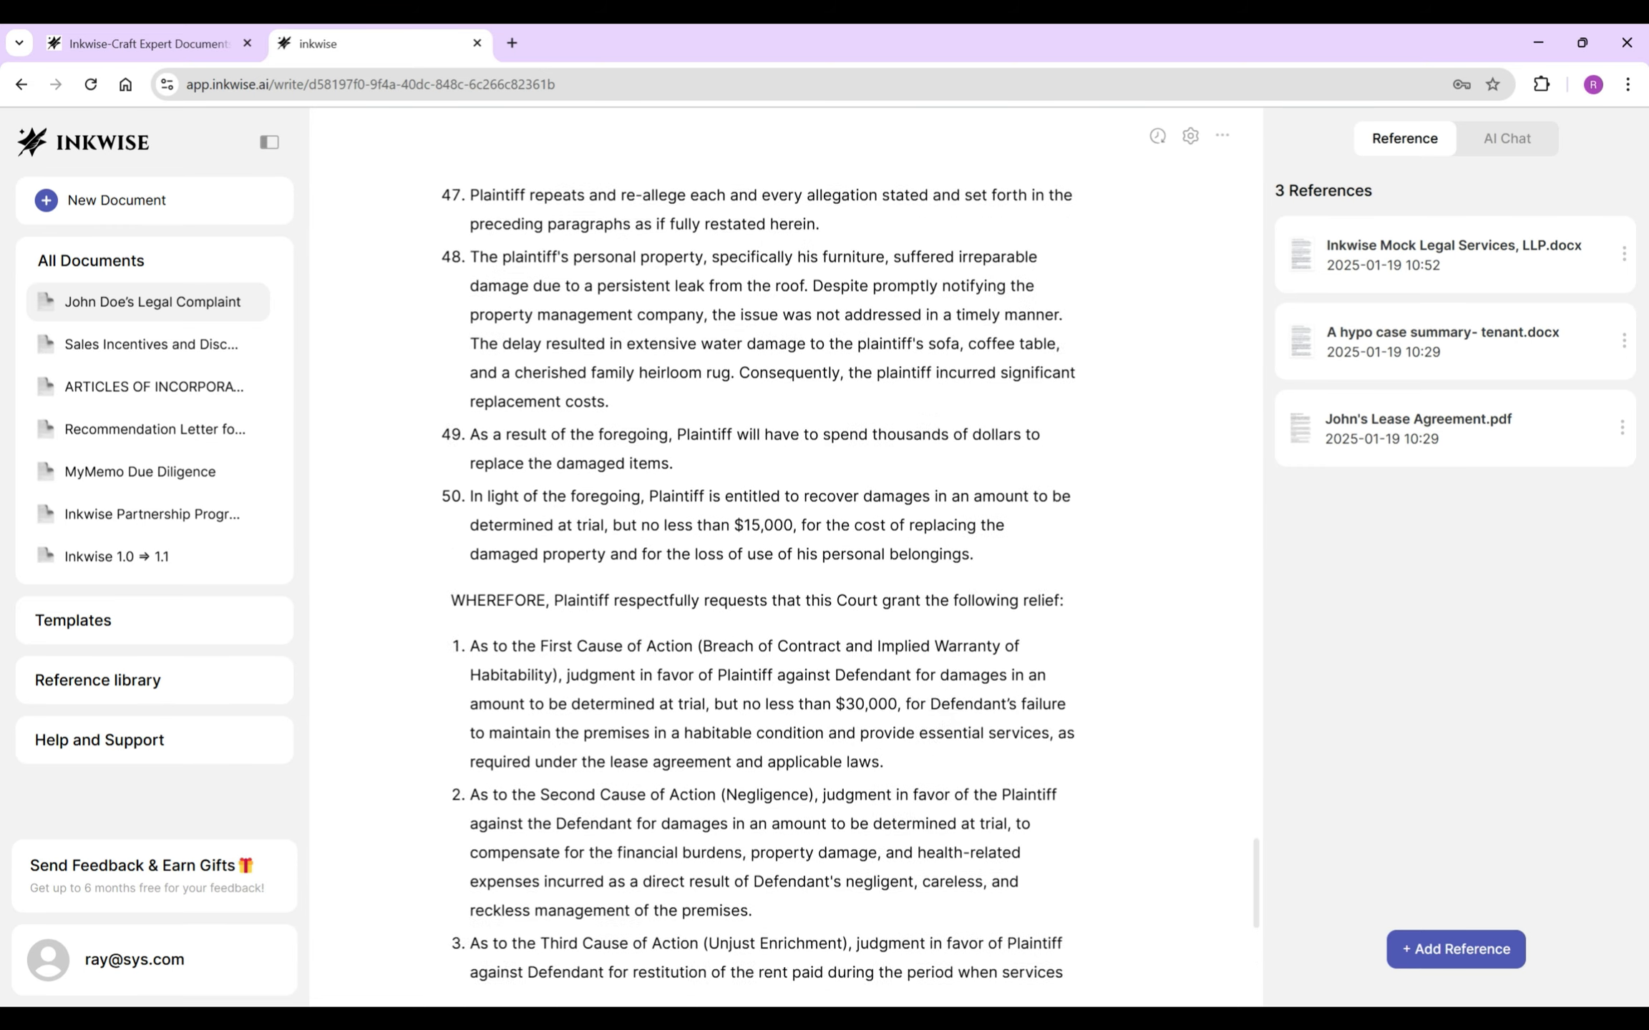
pyautogui.scroll(-6, 1011, 756)
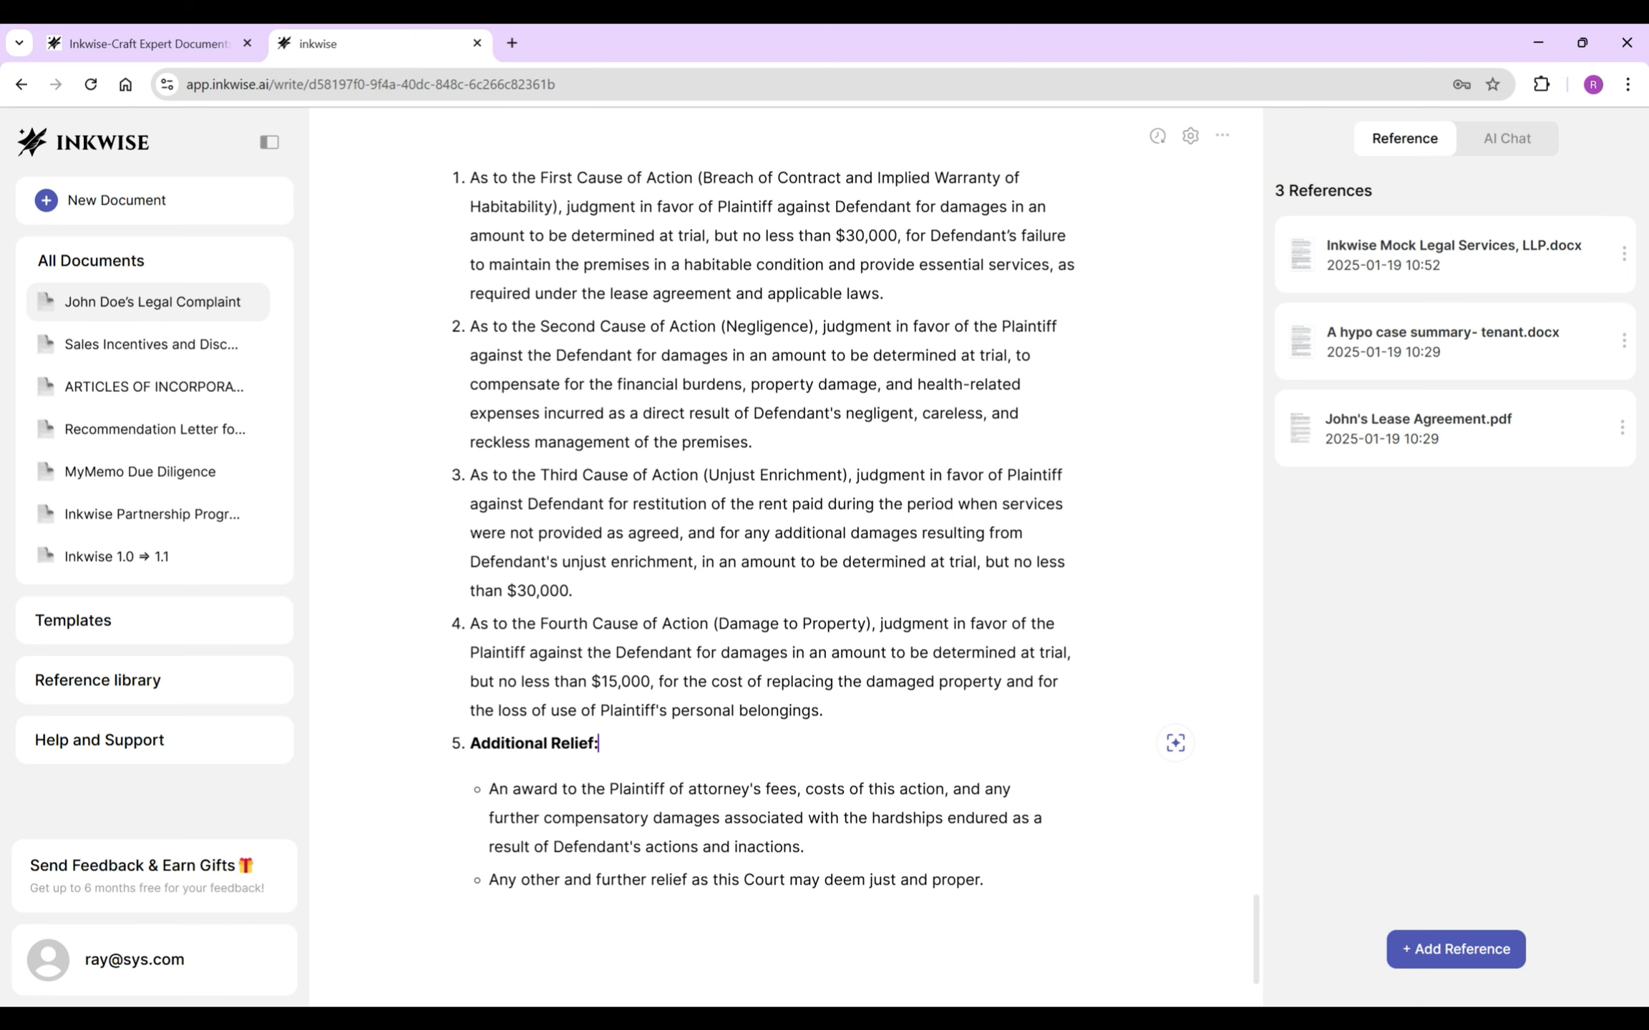
# - Remove the Additional Relief heading and turn its two bullets into numbered items 5 and 6
pyautogui.press('BackSpace')
pyautogui.press('BackSpace')
pyautogui.press('BackSpace')
pyautogui.press('BackSpace')
pyautogui.press('BackSpace')
pyautogui.press('BackSpace')
pyautogui.press('BackSpace')
pyautogui.press('BackSpace')
pyautogui.press('BackSpace')
pyautogui.press('BackSpace')
pyautogui.press('BackSpace')
pyautogui.press('BackSpace')
pyautogui.press('BackSpace')
pyautogui.press('BackSpace')
pyautogui.press('BackSpace')
pyautogui.press('BackSpace')
pyautogui.press('BackSpace')
pyautogui.press('BackSpace')
pyautogui.click(489, 789)
pyautogui.press('BackSpace')
pyautogui.press('BackSpace')
pyautogui.click(489, 880)
pyautogui.press('BackSpace')
pyautogui.scroll(1, 785, 572)
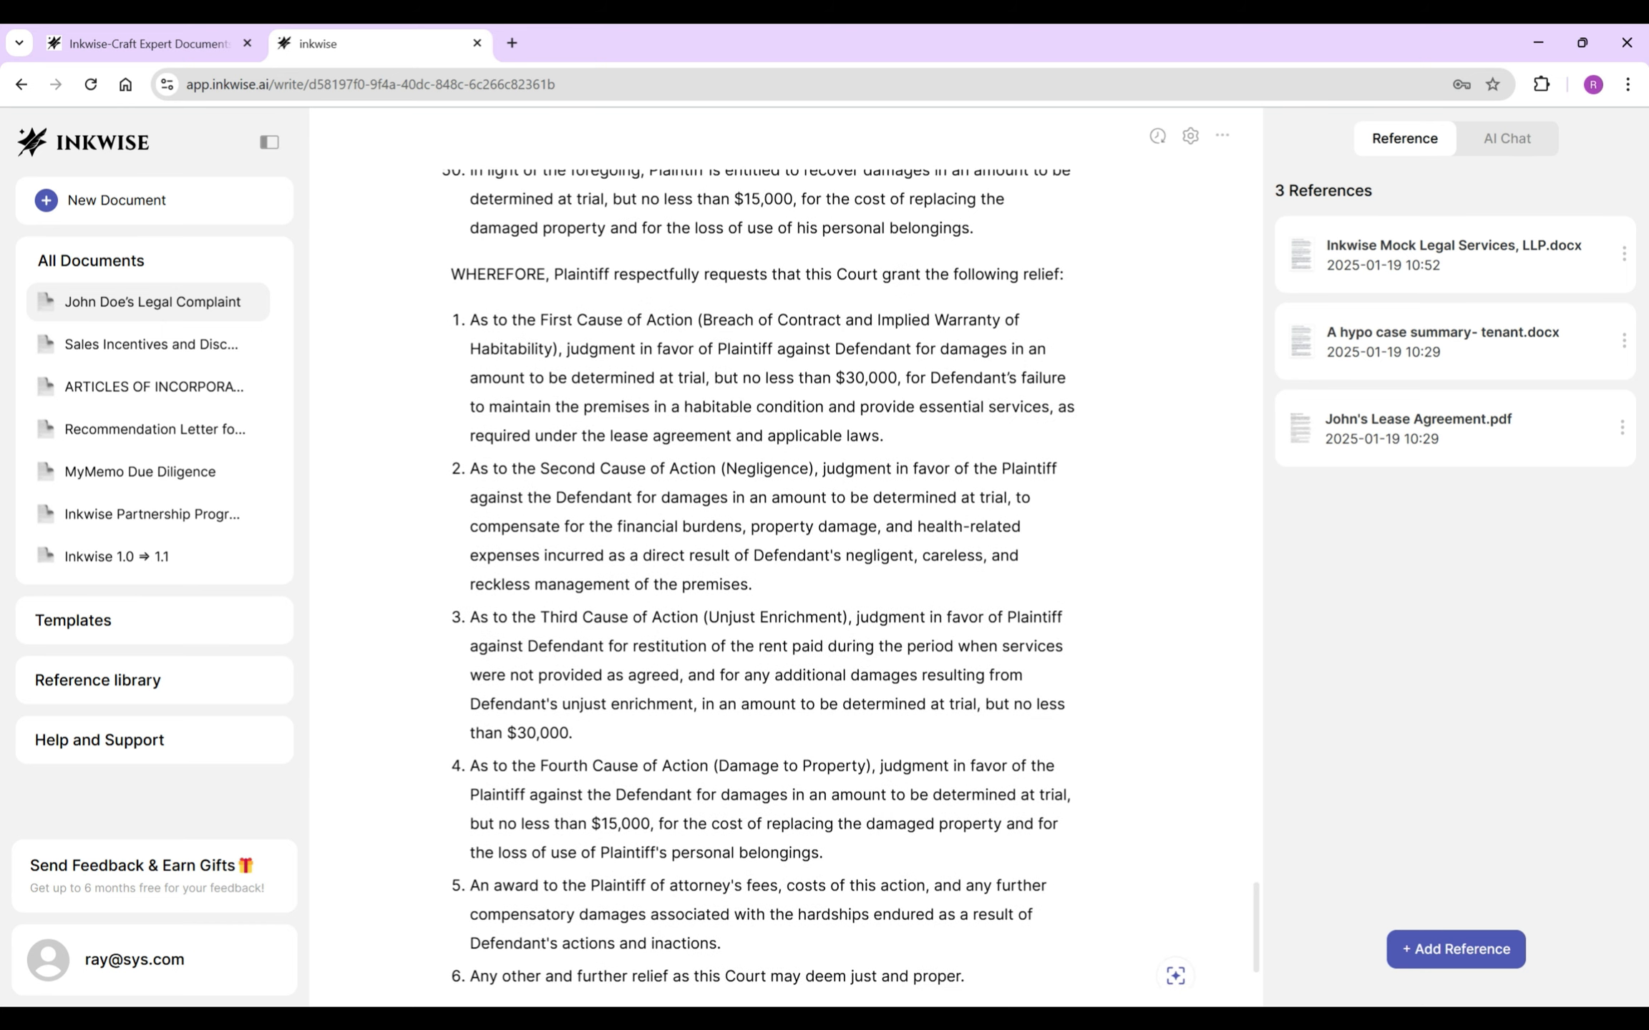
# - Replace the parenthetical cause names in items 1–3 with plain 'for …' wording
pyautogui.press('BackSpace')
pyautogui.press('BackSpace')
pyautogui.write('for B')
pyautogui.click(557, 348)
pyautogui.press('BackSpace')
pyautogui.click(726, 469)
pyautogui.press('BackSpace')
pyautogui.write('for')
pyautogui.click(832, 469)
pyautogui.press('BackSpace')
pyautogui.click(704, 617)
pyautogui.write('for')
pyautogui.press('Delete')
pyautogui.click(865, 618)
pyautogui.press('BackSpace')
pyautogui.click(714, 765)
# - Add a 'Dated: New York City, New York' line followed by 'January 19, 2025'
pyautogui.press('Return')
pyautogui.press('Return')
pyautogui.write('Dated: New York Cit')
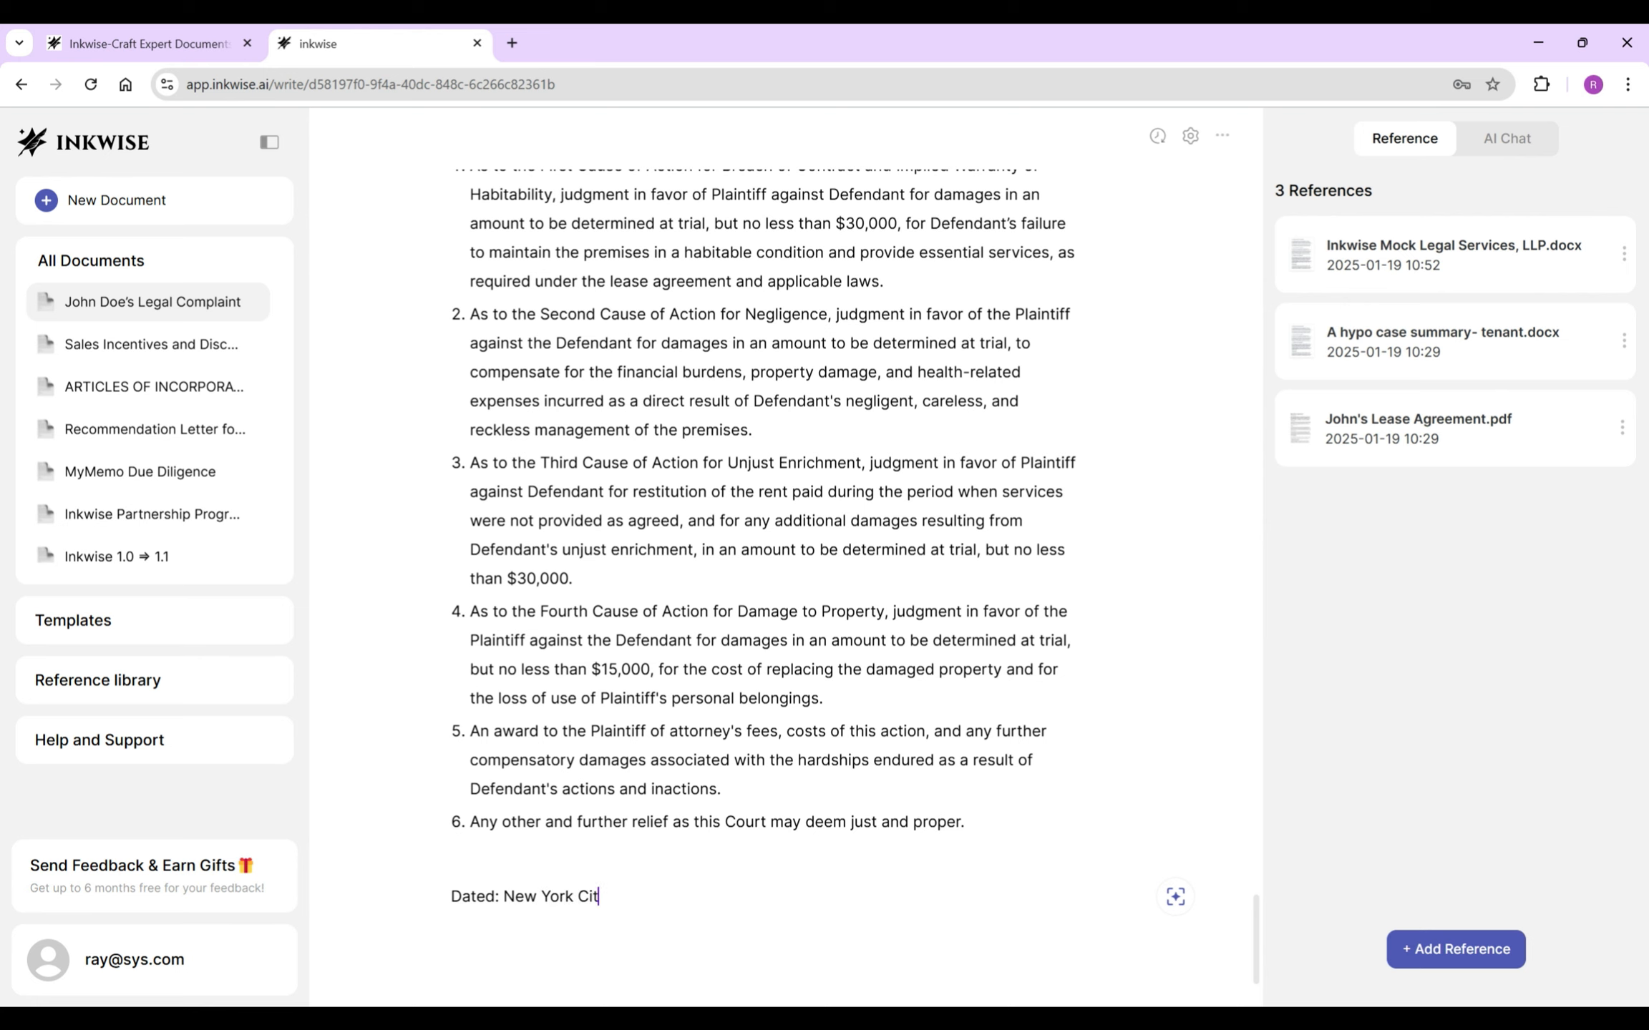
pyautogui.write('y, New York')
pyautogui.press('Return')
pyautogui.write('January 19, 2025')
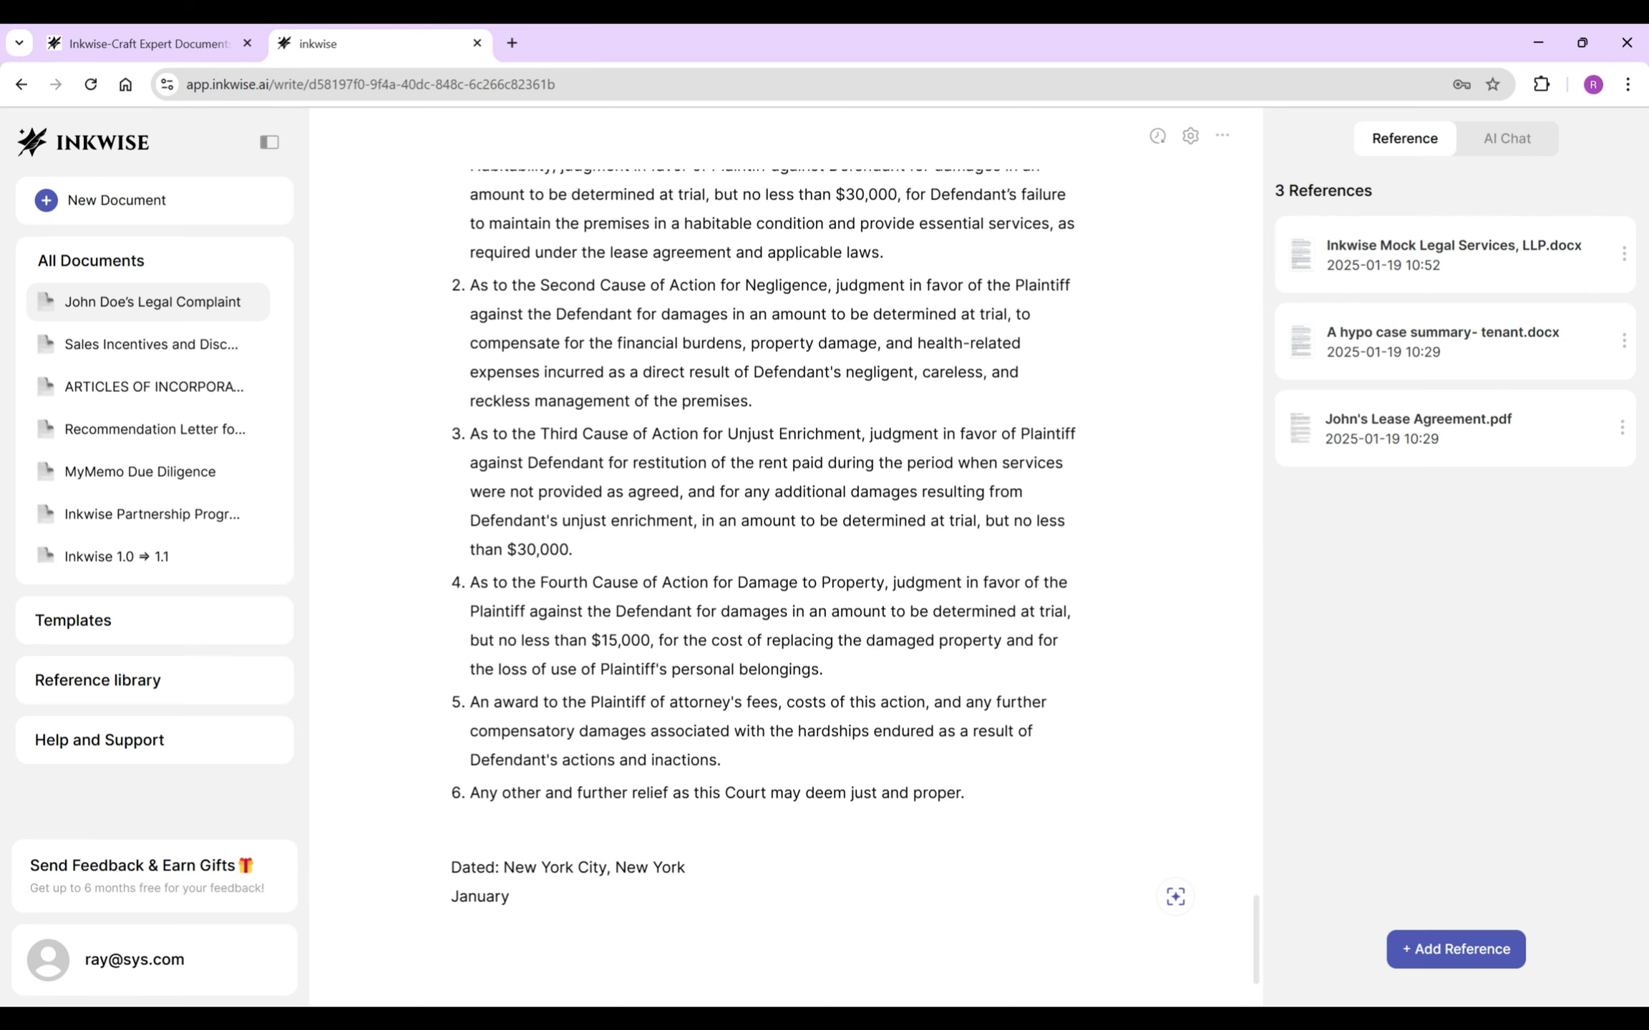
pyautogui.press('Return')
pyautogui.press('Return')
# - Add a right-aligned 'By' line for the signature
pyautogui.write('/')
pyautogui.press('BackSpace')
pyautogui.write('By')
pyautogui.moveTo(475, 897); pyautogui.dragTo(451, 897)
pyautogui.click(811, 858)
# - Ask the AI, citing the firm's reference document, to insert the firm's contact info
pyautogui.click(1108, 896)
pyautogui.click(1175, 896)
pyautogui.click(473, 964)
pyautogui.press('Return')
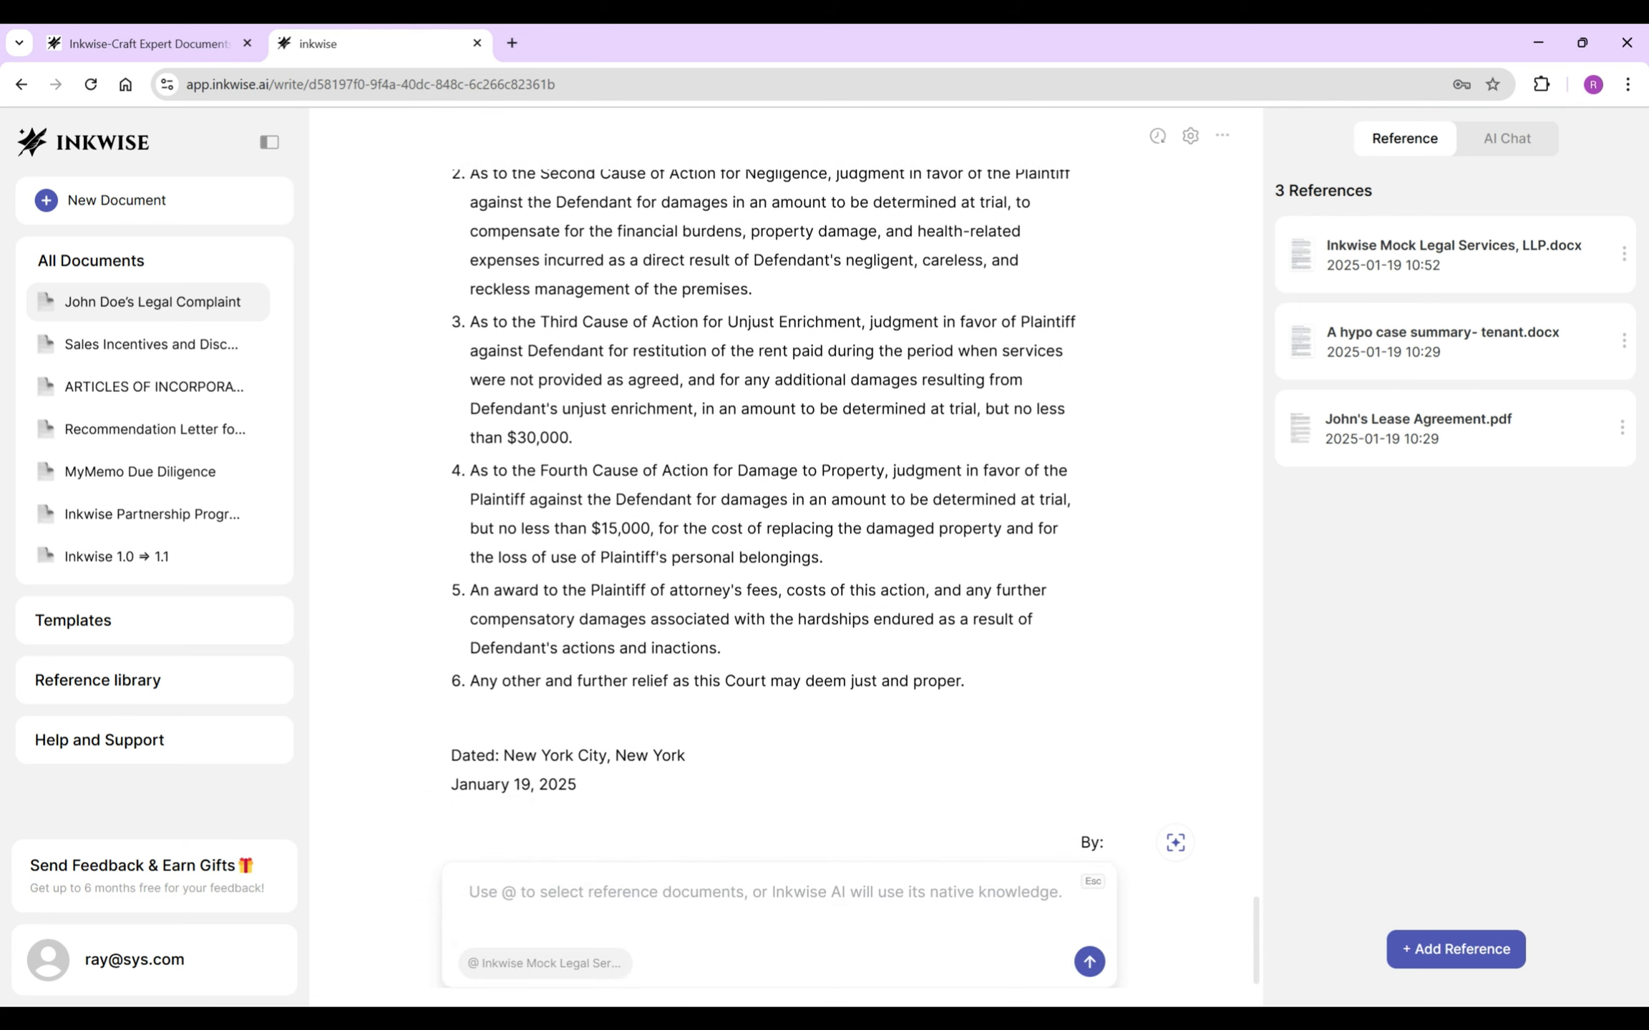
pyautogui.write('Leave Inkwise c')
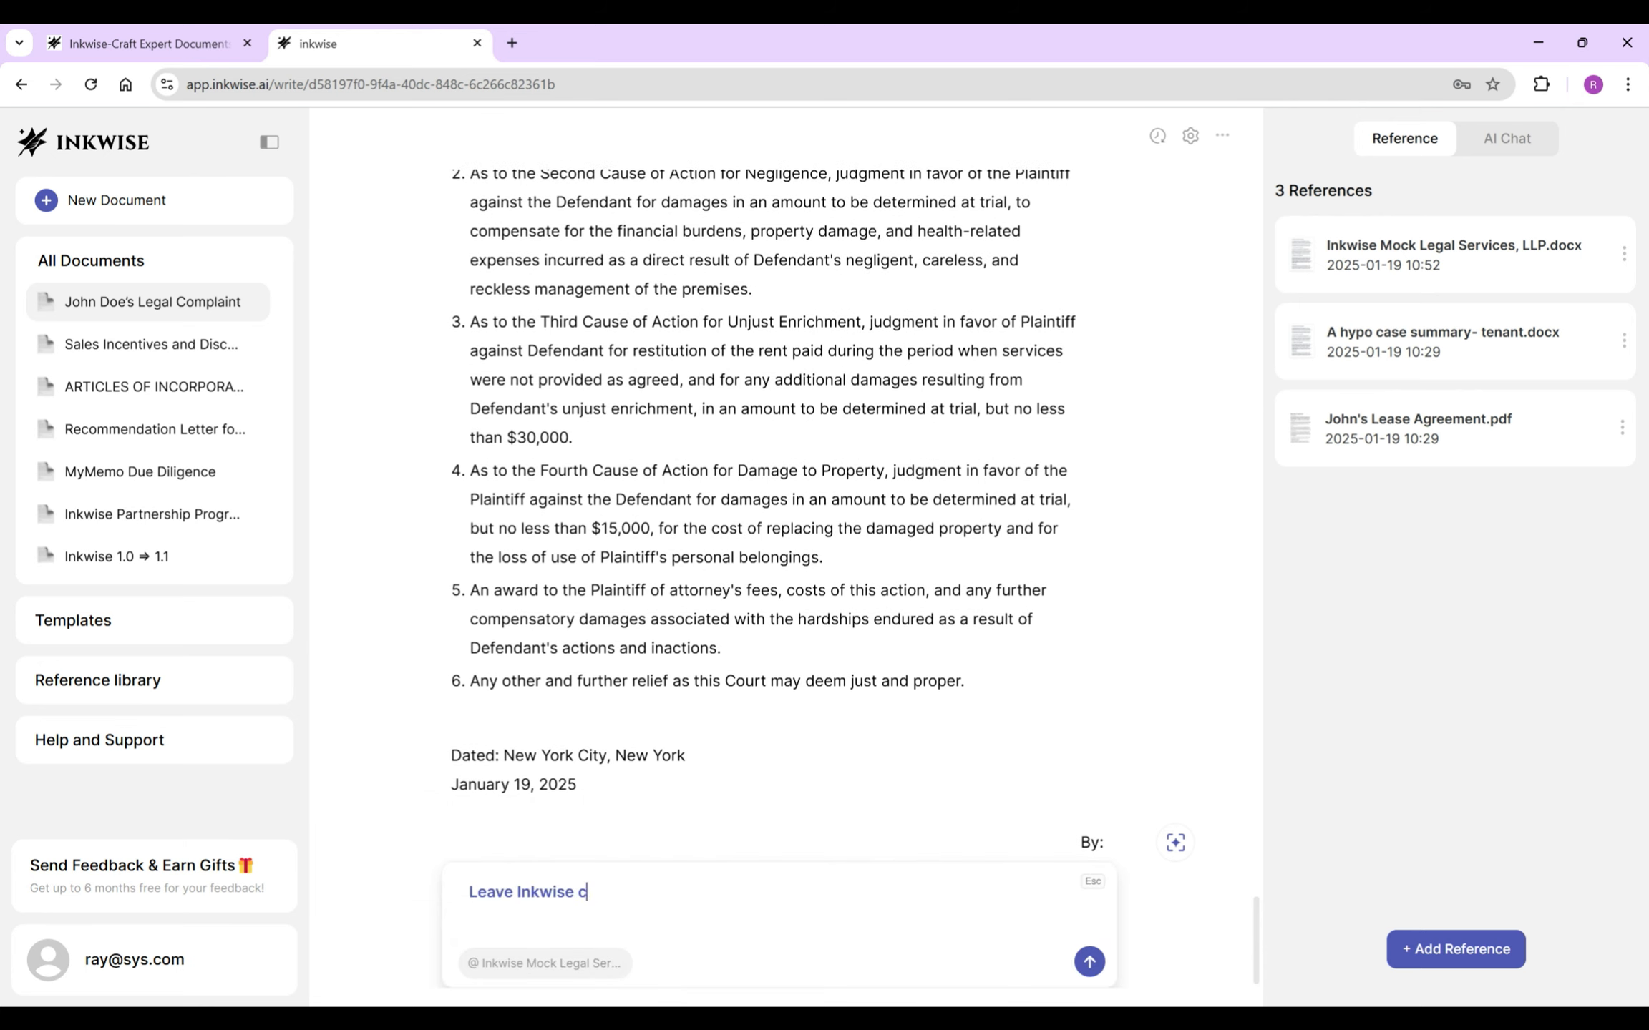
pyautogui.write('ontact info')
pyautogui.press('Return')
# - Right-align the contact block, enter the signer's name, and delete the address label, phone and email lines
pyautogui.moveTo(582, 850); pyautogui.dragTo(450, 623)
pyautogui.click(811, 581)
pyautogui.tripleClick(950, 623)
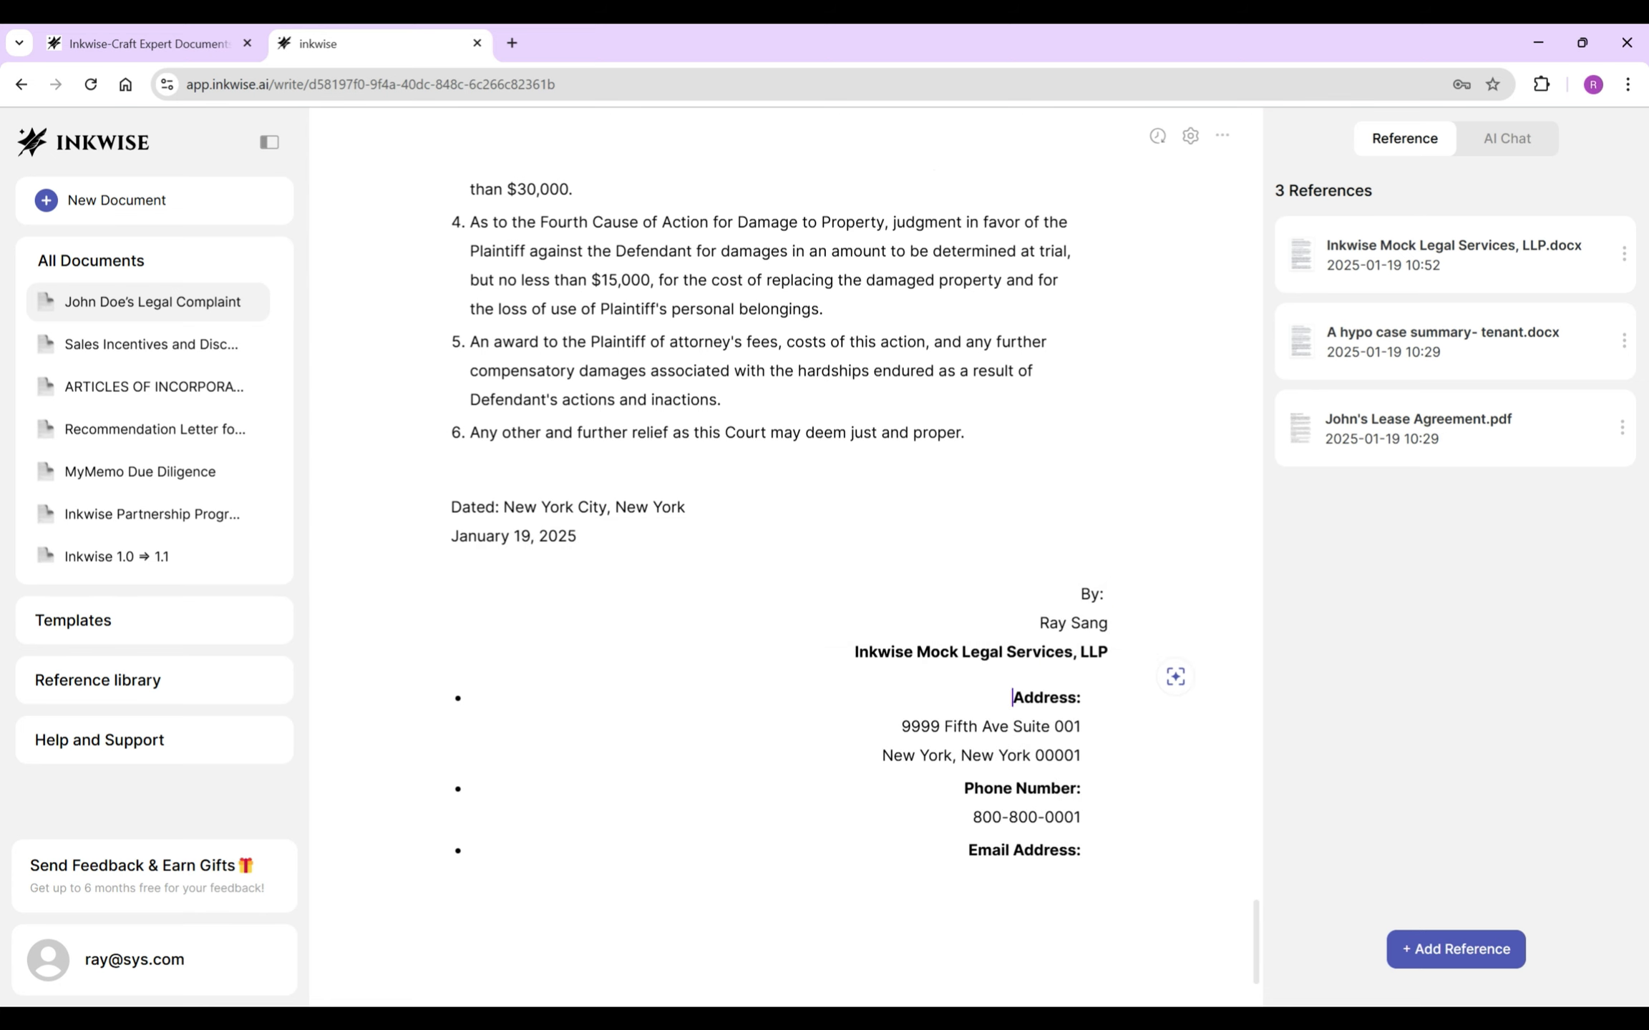
pyautogui.press('Delete')
pyautogui.press('Delete')
pyautogui.press('Delete')
pyautogui.press('Delete')
pyautogui.press('Delete')
pyautogui.press('Delete')
pyautogui.press('Delete')
pyautogui.press('Delete')
pyautogui.press('BackSpace')
pyautogui.press('BackSpace')
pyautogui.press('Delete')
pyautogui.press('Delete')
pyautogui.press('Delete')
pyautogui.press('Delete')
pyautogui.press('Delete')
pyautogui.press('Delete')
pyautogui.press('Delete')
pyautogui.press('Delete')
pyautogui.press('Delete')
pyautogui.press('Delete')
pyautogui.press('Delete')
pyautogui.press('Delete')
pyautogui.press('Delete')
pyautogui.press('Delete')
pyautogui.press('Delete')
pyautogui.press('Delete')
pyautogui.press('Delete')
pyautogui.press('Delete')
pyautogui.press('Delete')
pyautogui.press('Delete')
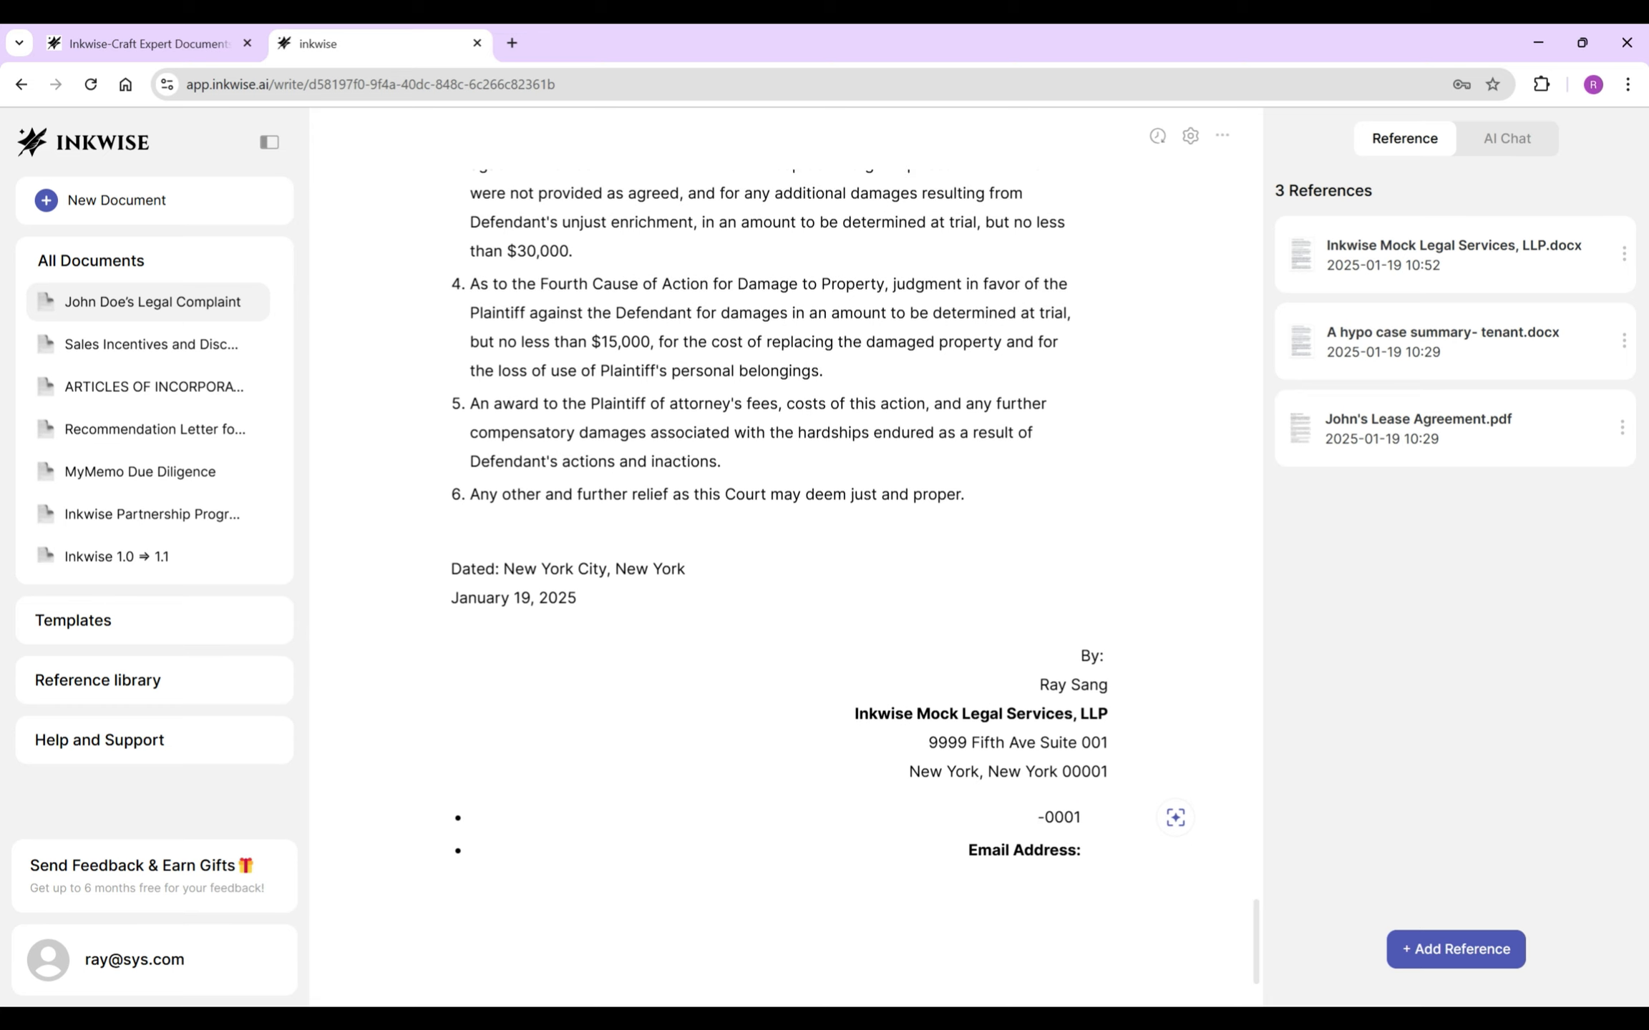
pyautogui.press('BackSpace')
pyautogui.press('BackSpace')
# - Tidy the signature block's blank lines, join the signer's name to 'By', and unbold the firm name
pyautogui.press('BackSpace')
pyautogui.tripleClick(1073, 781)
pyautogui.press('BackSpace')
pyautogui.hotkey('ctrl', 'z')
pyautogui.press('BackSpace')
pyautogui.press('BackSpace')
pyautogui.press('BackSpace')
pyautogui.press('BackSpace')
pyautogui.click(1040, 781)
pyautogui.press('BackSpace')
pyautogui.tripleClick(981, 809)
pyautogui.hotkey('ctrl', 'b')
pyautogui.click(1107, 868)
pyautogui.scroll(4, 786, 572)
# - Insert blank lines after the caption's attorneys line and court address, then scroll through the complaint
pyautogui.scroll(15, 786, 572)
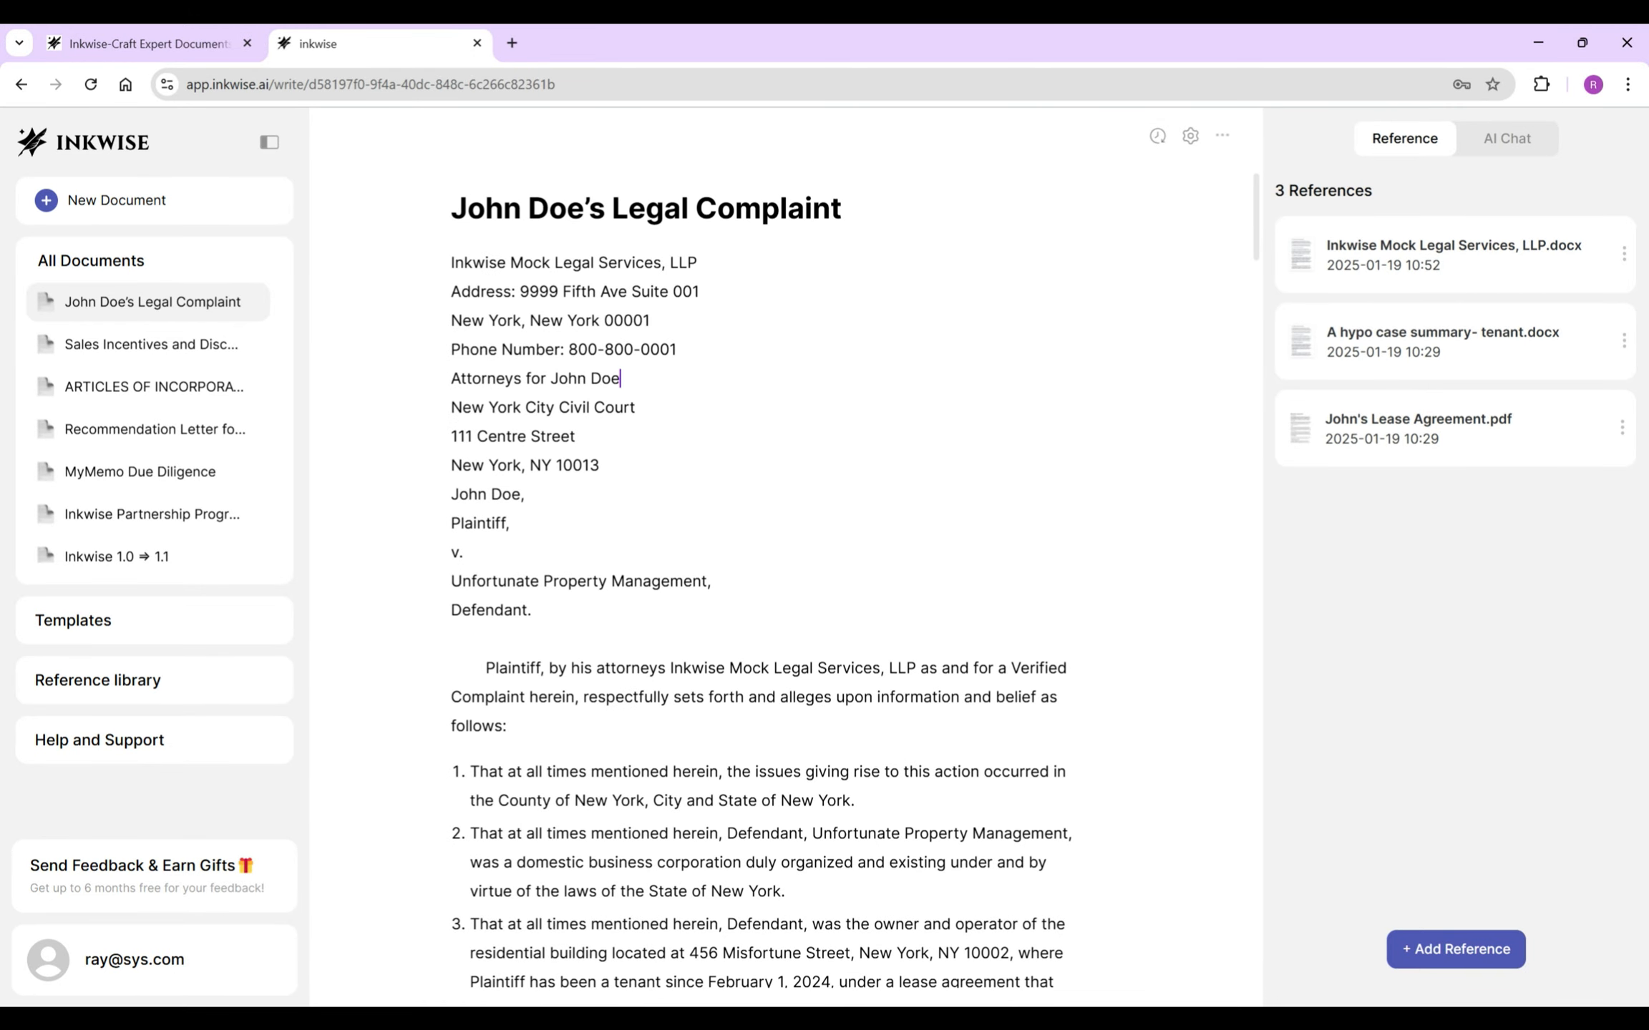
pyautogui.press('Return')
pyautogui.click(599, 494)
pyautogui.press('Return')
pyautogui.scroll(-4, 785, 573)
pyautogui.scroll(-15, 786, 573)
pyautogui.scroll(-15, 1173, 655)
pyautogui.scroll(-15, 1174, 736)
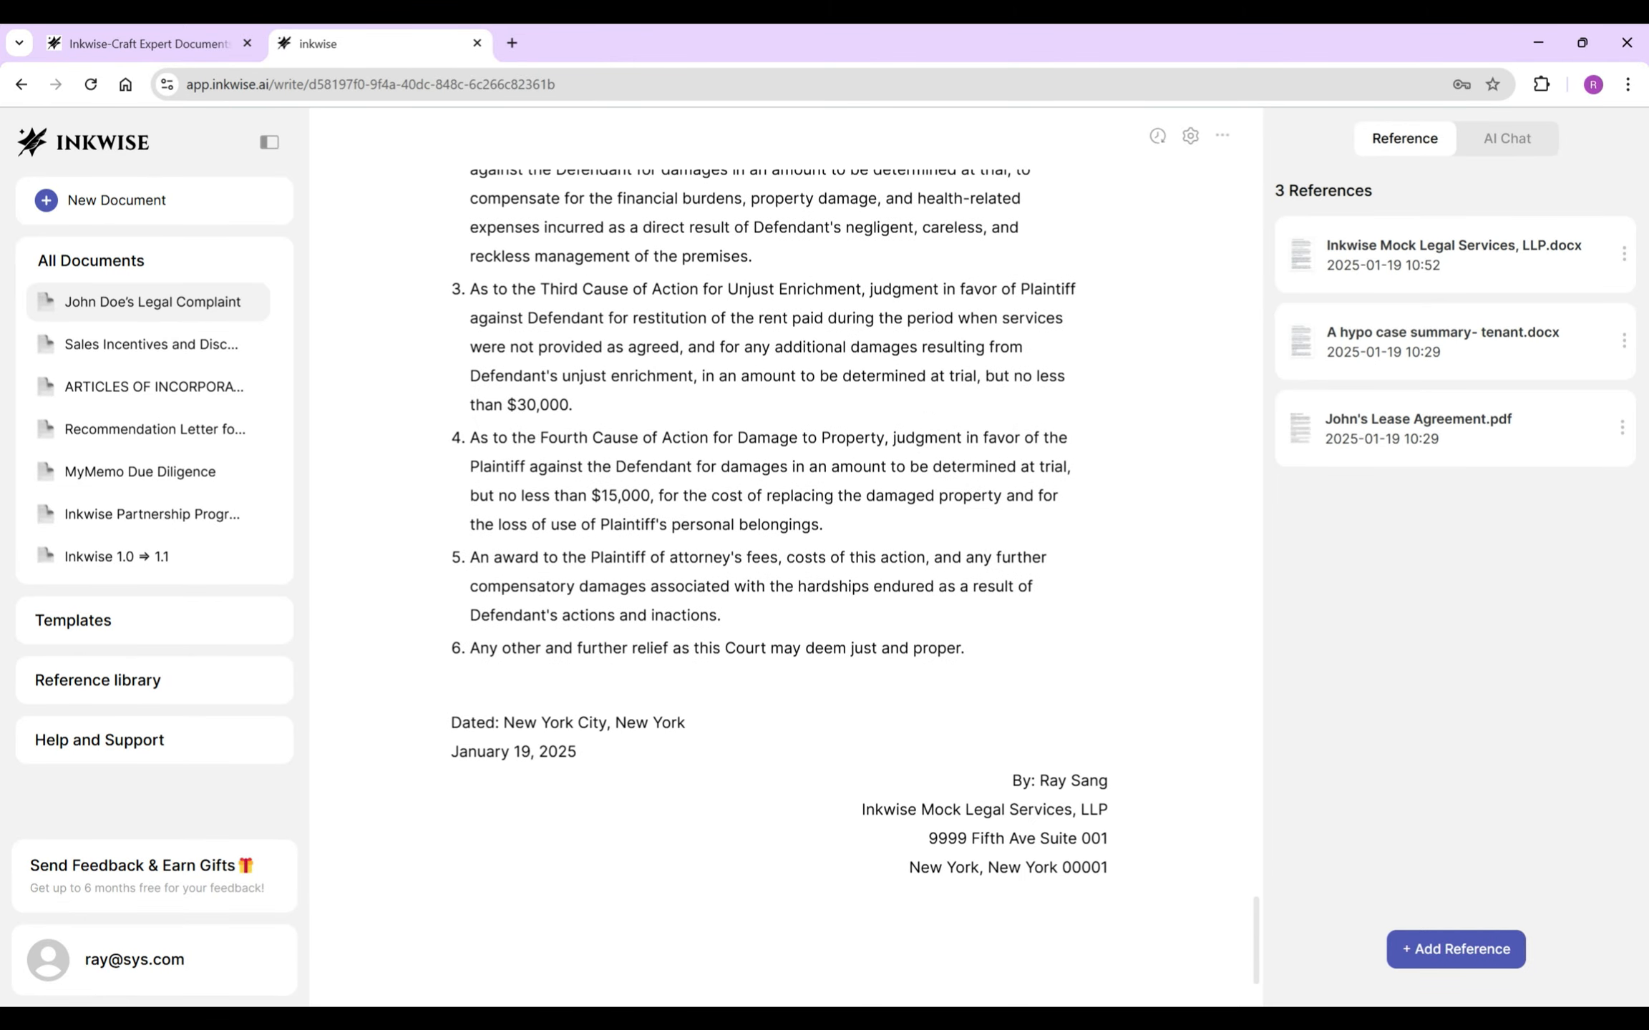
pyautogui.scroll(8, 786, 572)
pyautogui.scroll(20, 786, 572)
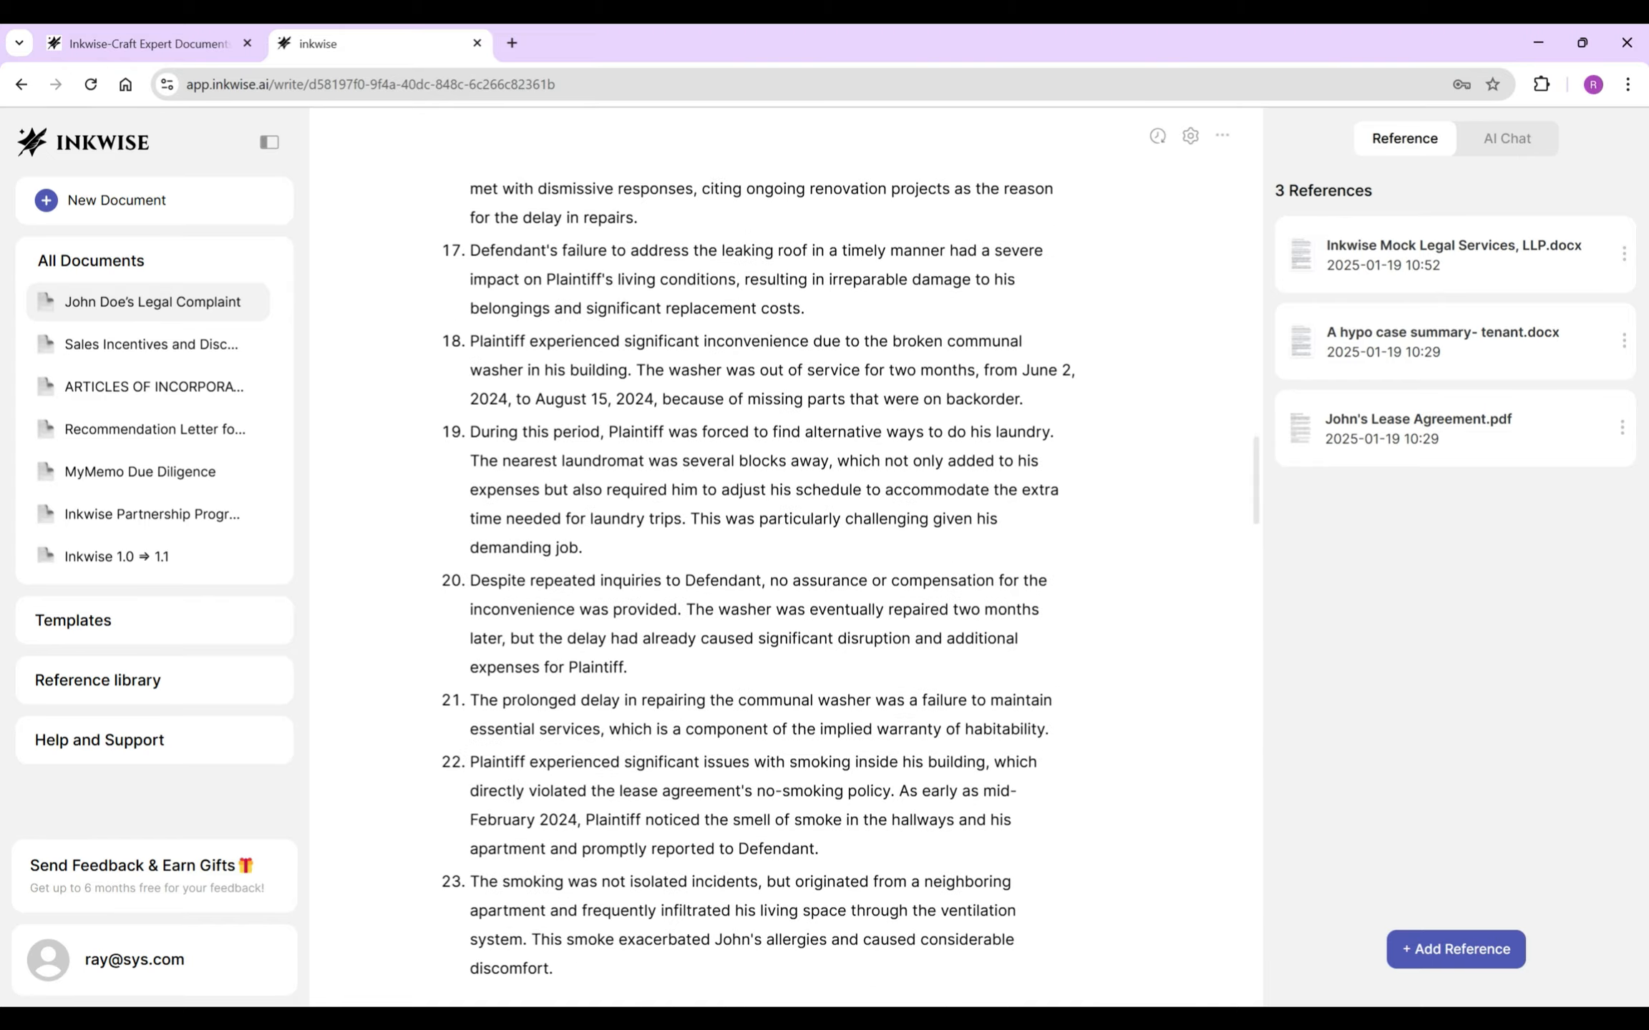
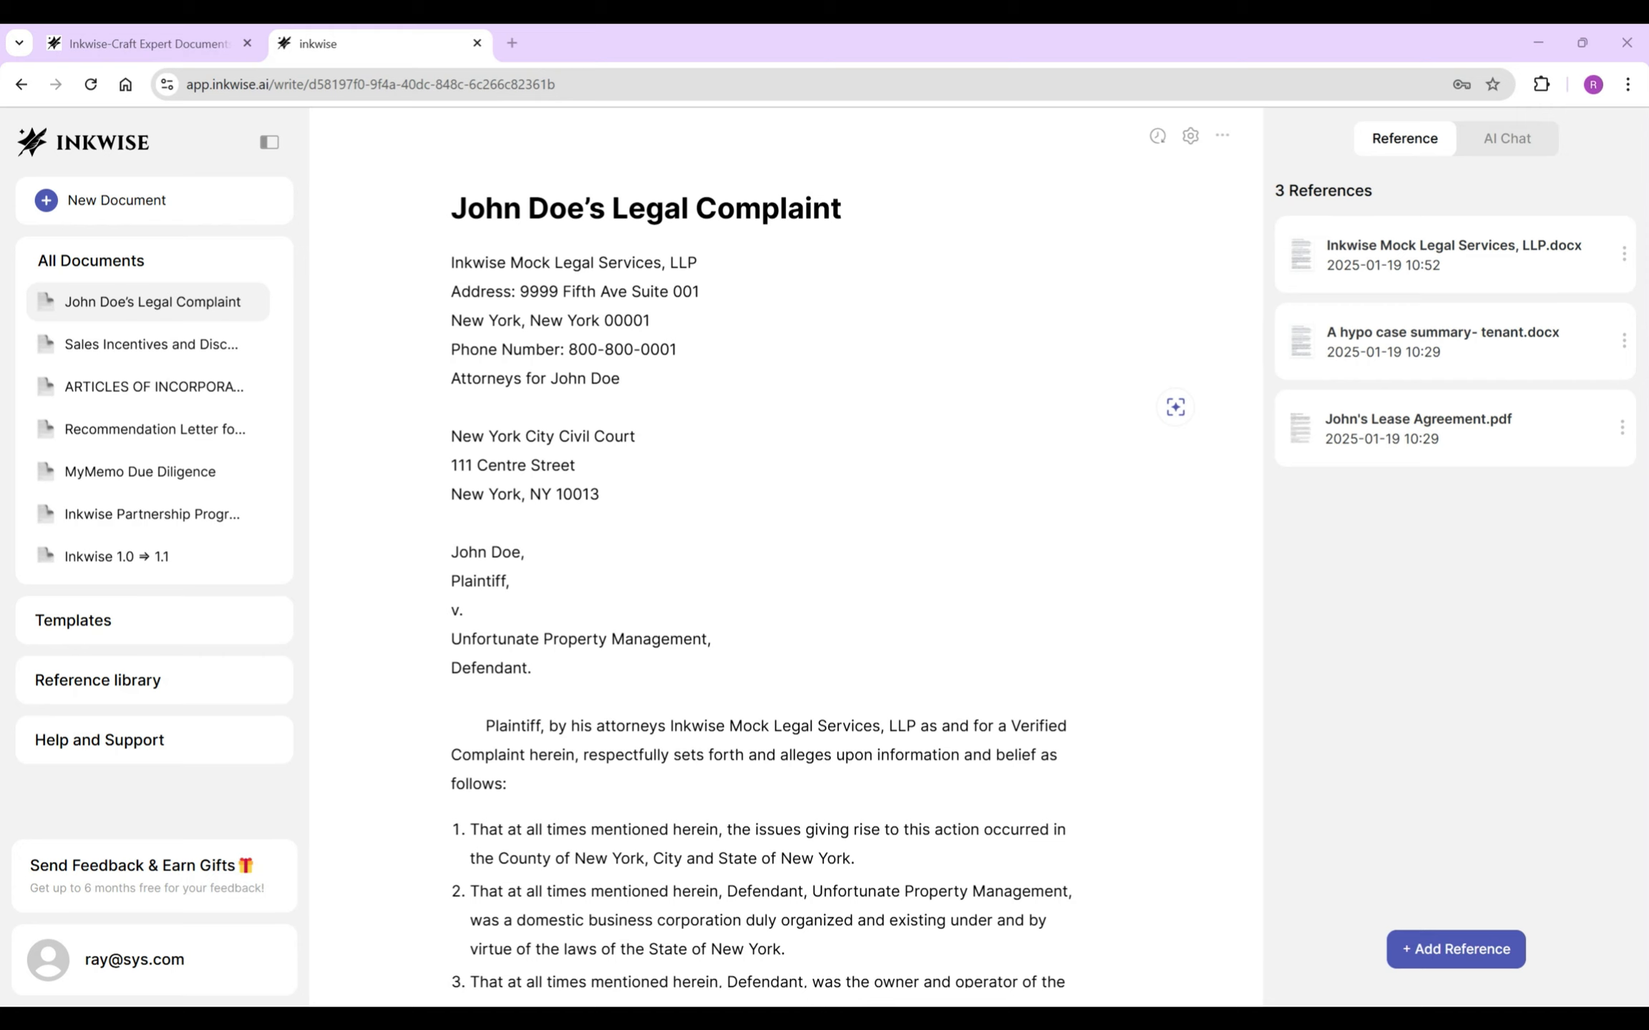
# - Save a manual version named 'Draft Version 1' and enable automatic versioning in History
pyautogui.click(1157, 136)
pyautogui.click(1294, 399)
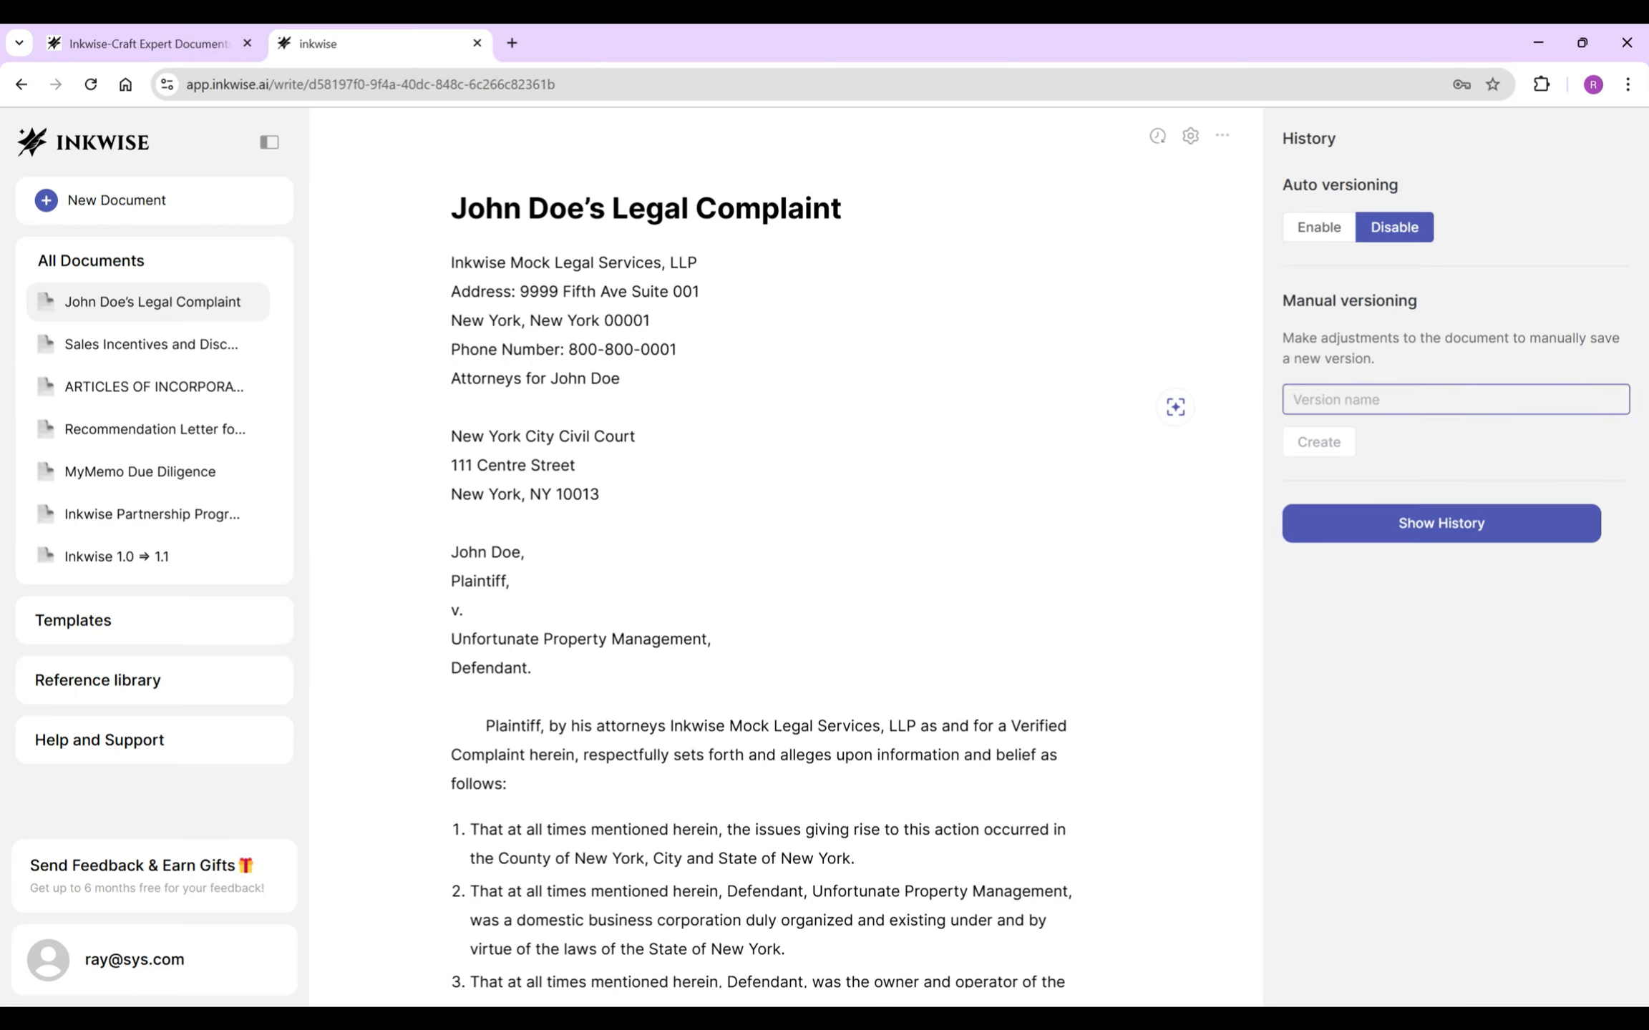
pyautogui.press('Return')
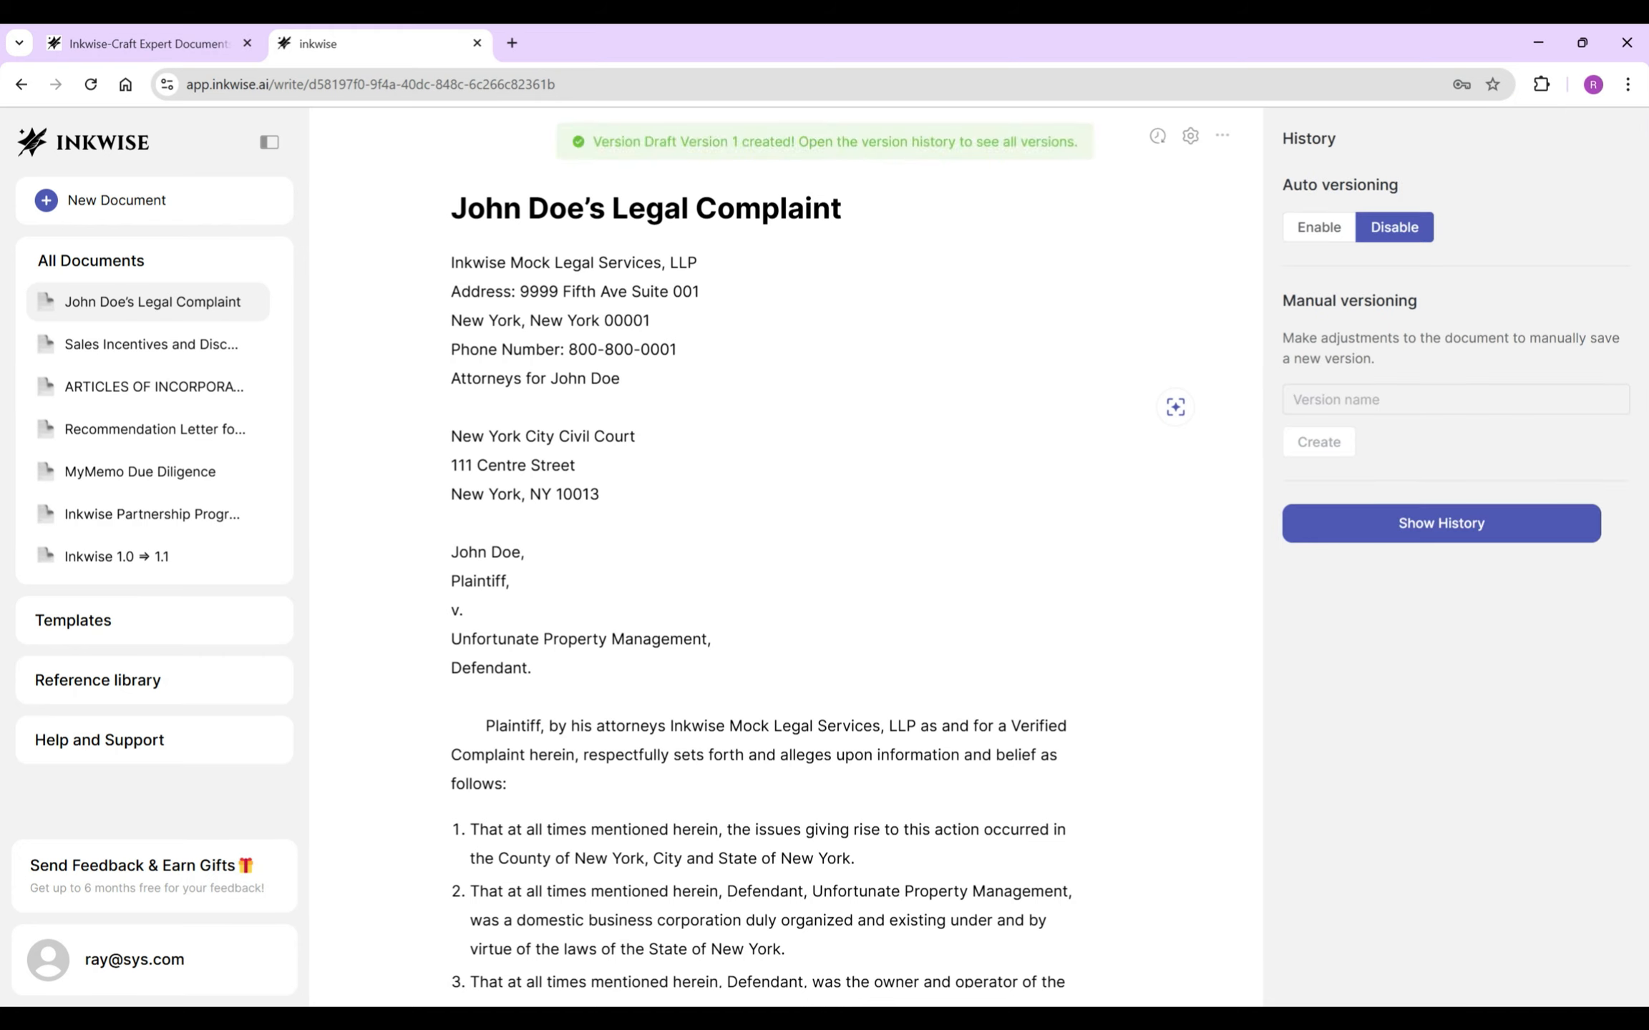
pyautogui.click(1317, 227)
pyautogui.click(1156, 135)
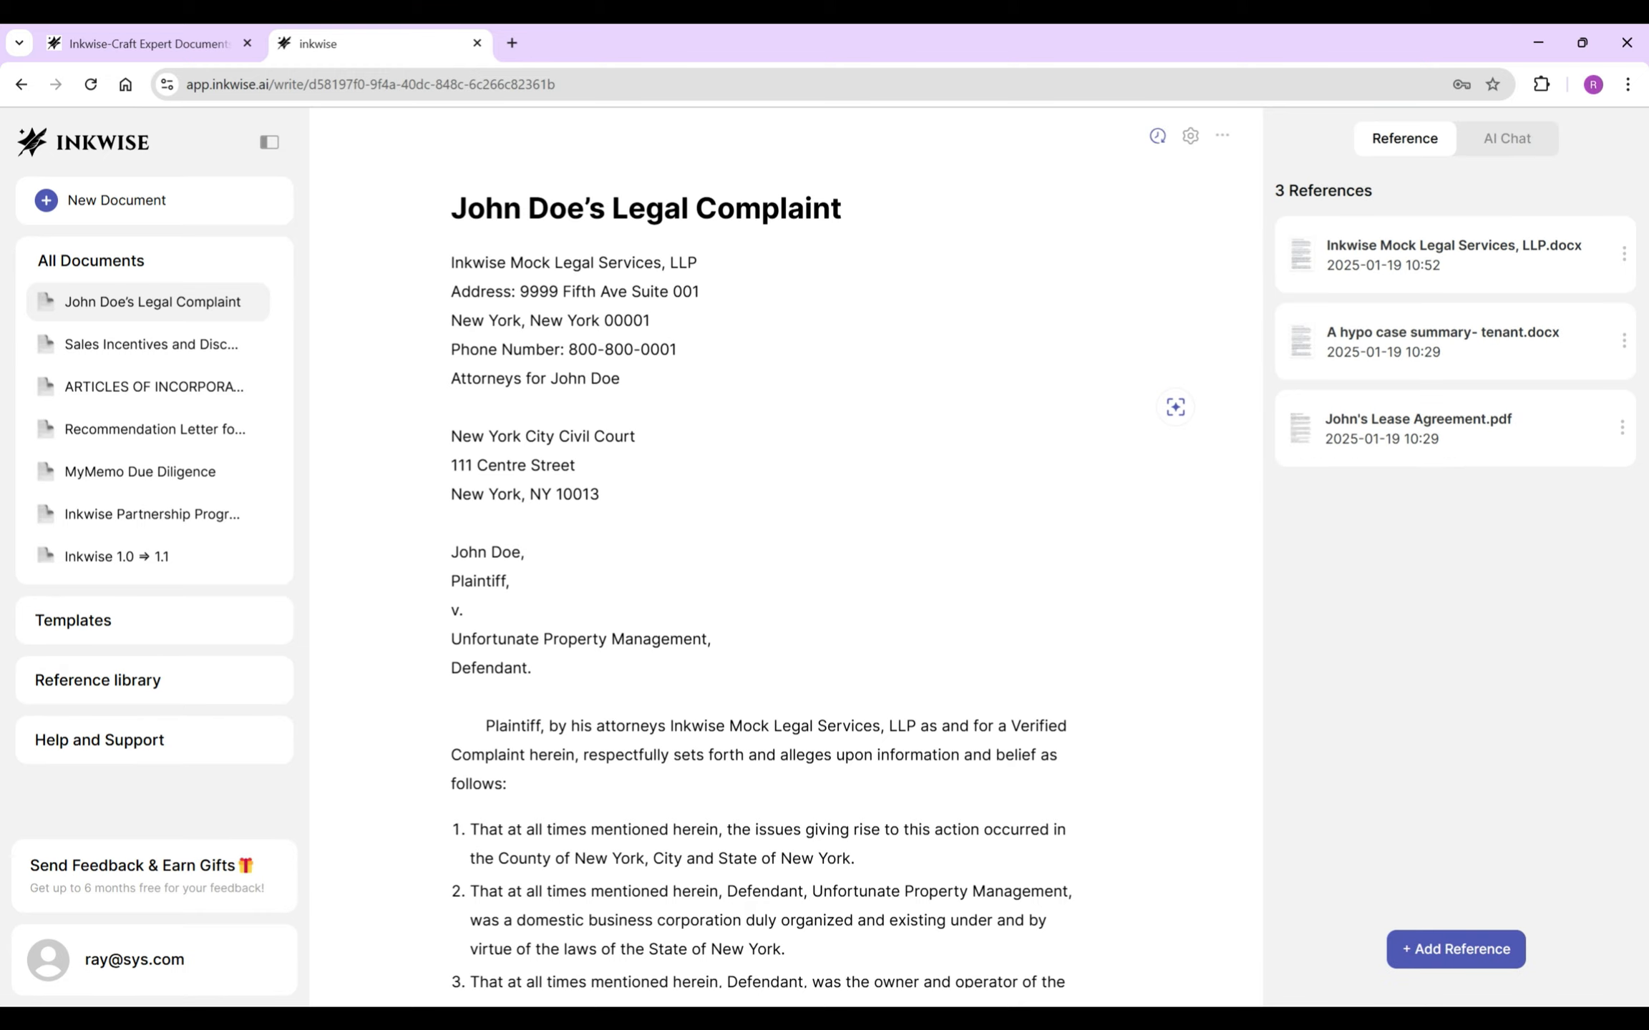
# - Append the suggested 'for the sum of $30,000' to the end of paragraph 42
pyautogui.scroll(-15, 759, 572)
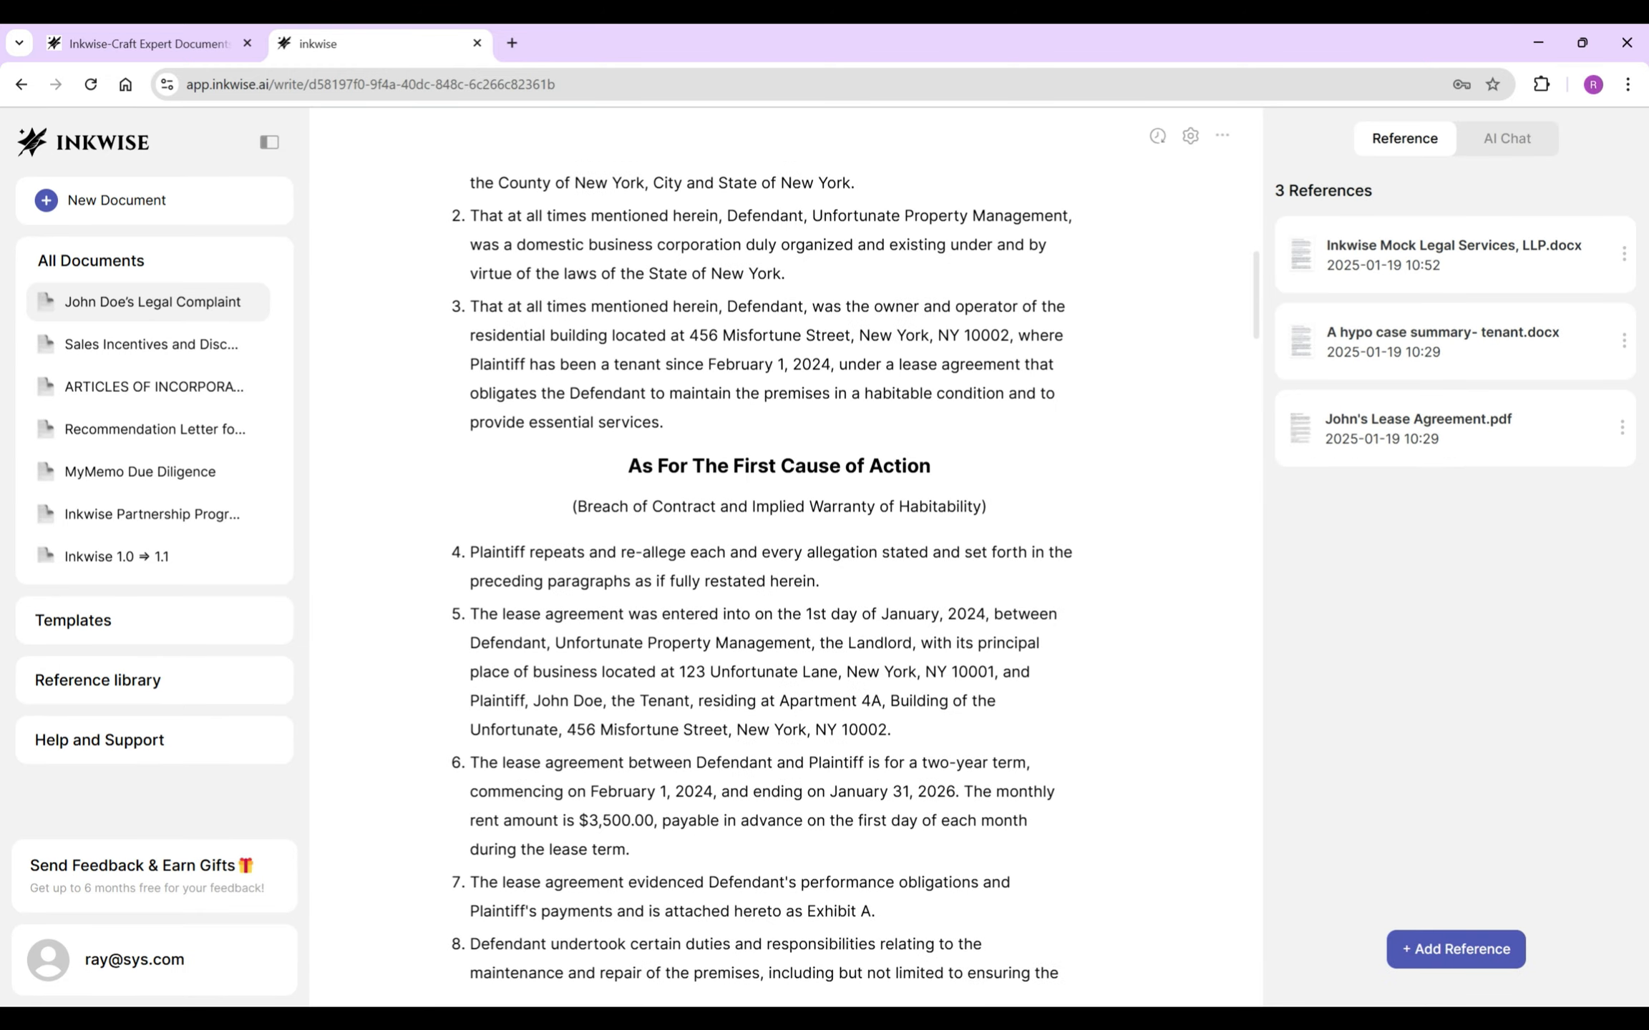
pyautogui.scroll(-20, 758, 573)
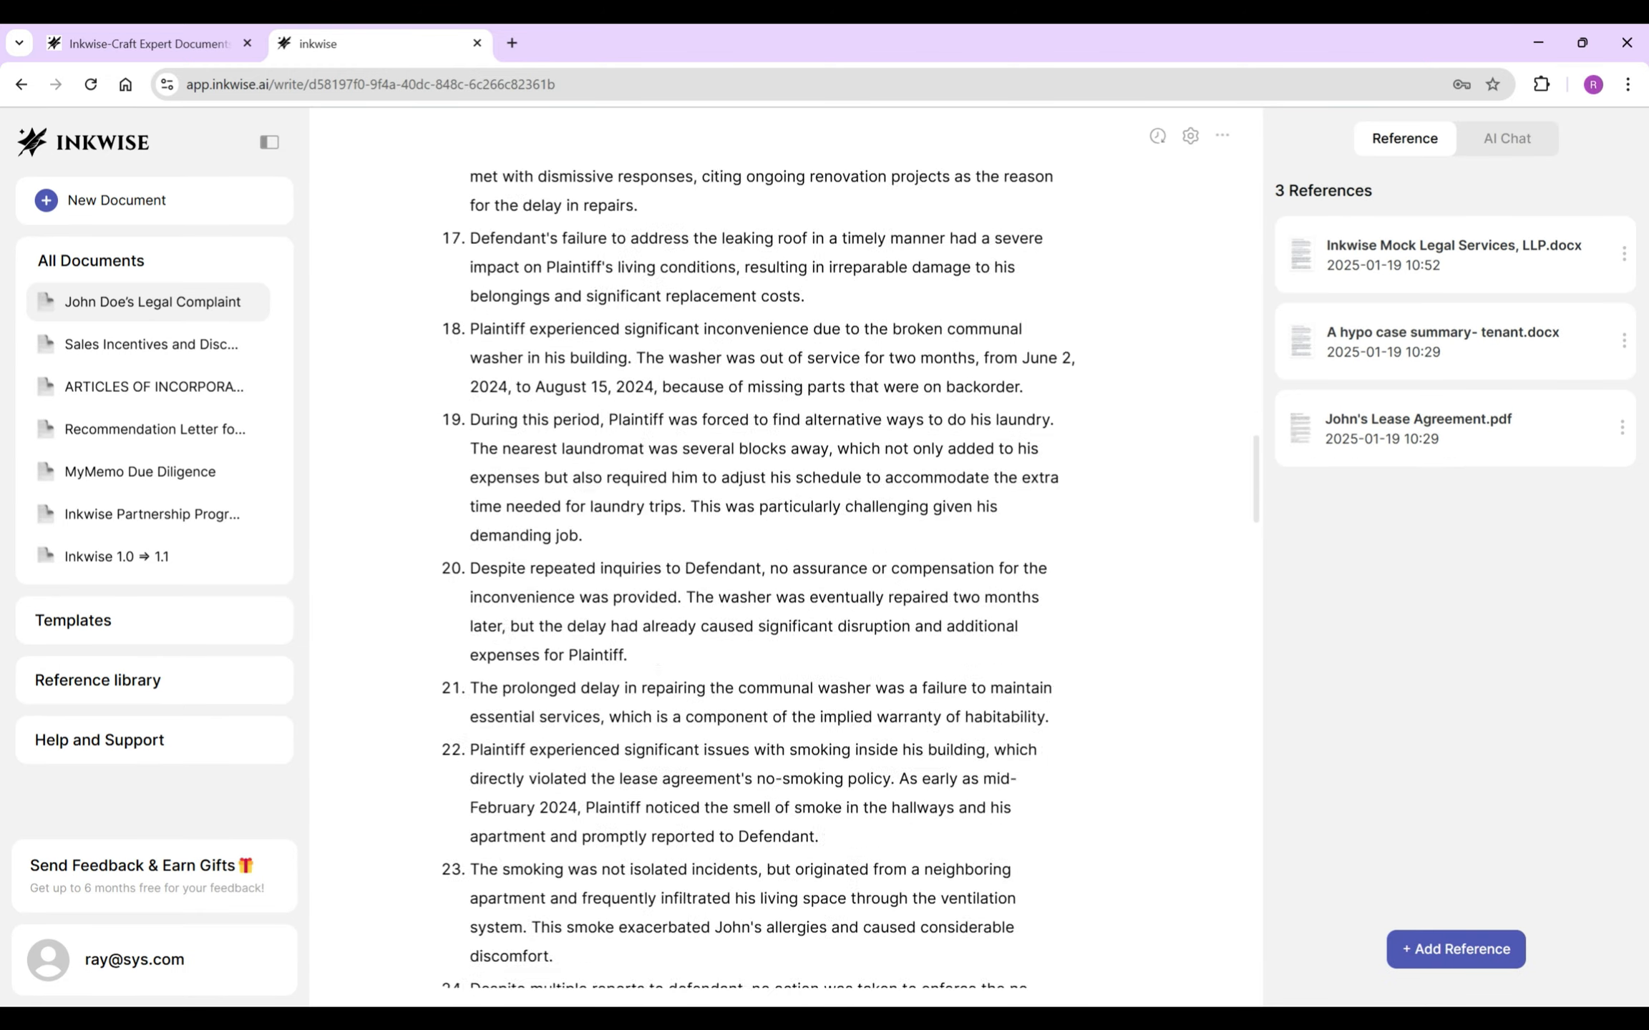
pyautogui.scroll(-15, 759, 572)
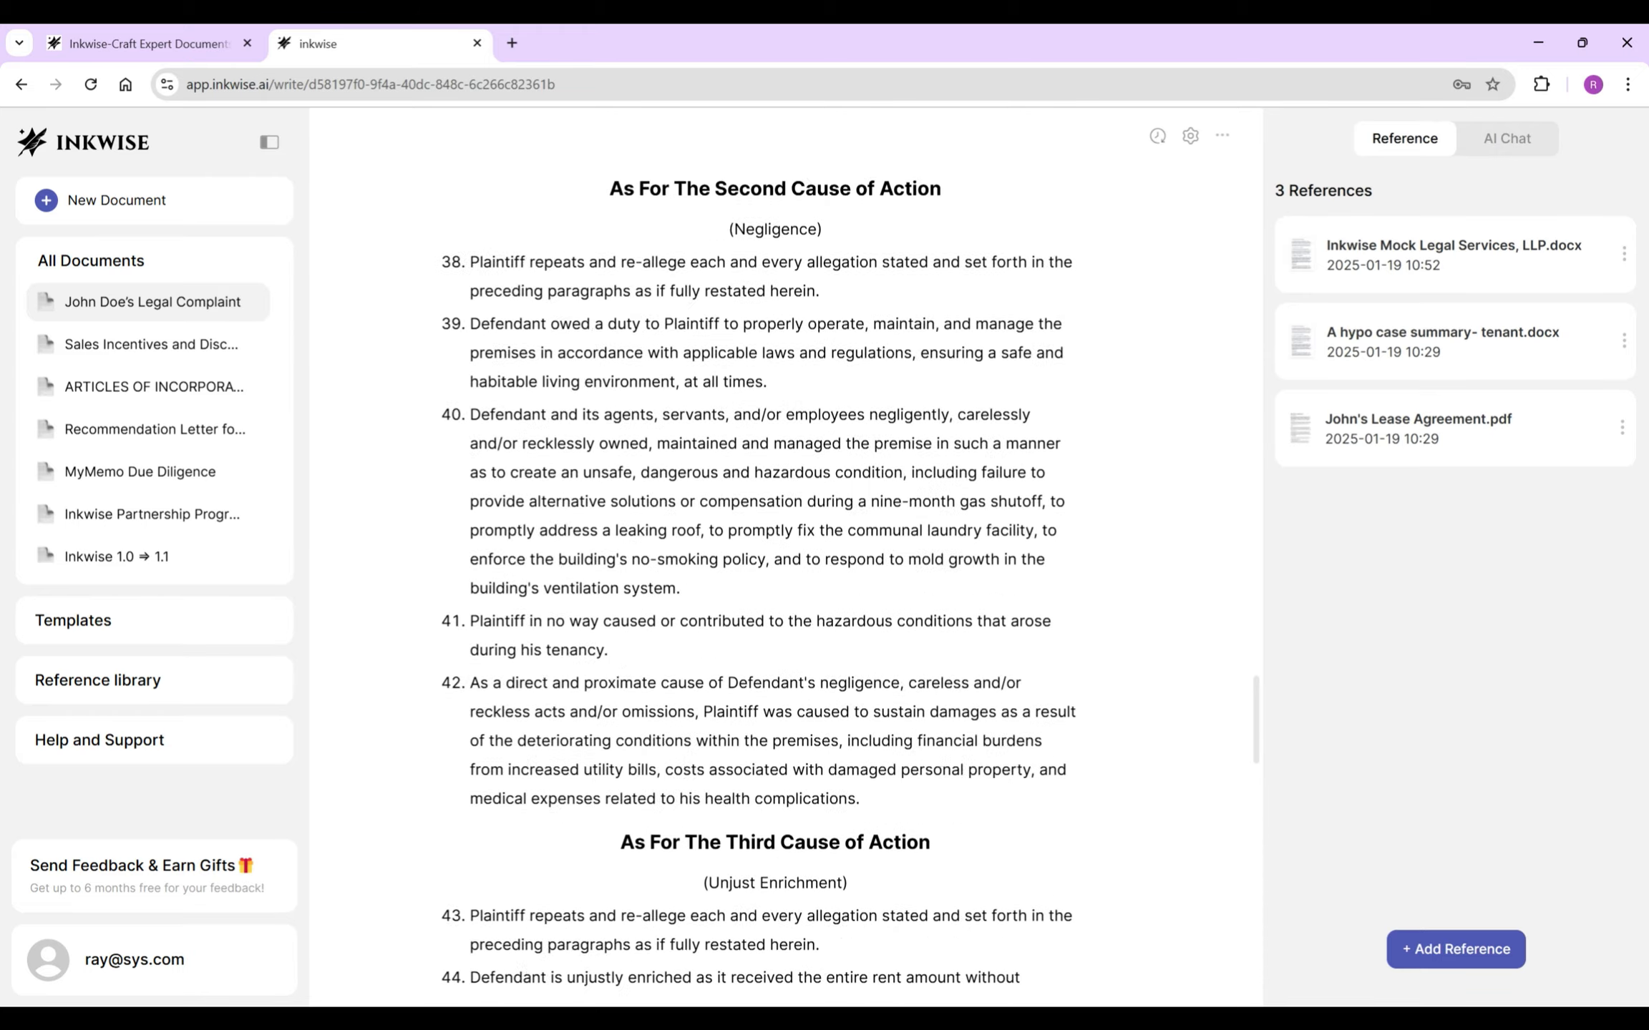
pyautogui.scroll(-15, 759, 572)
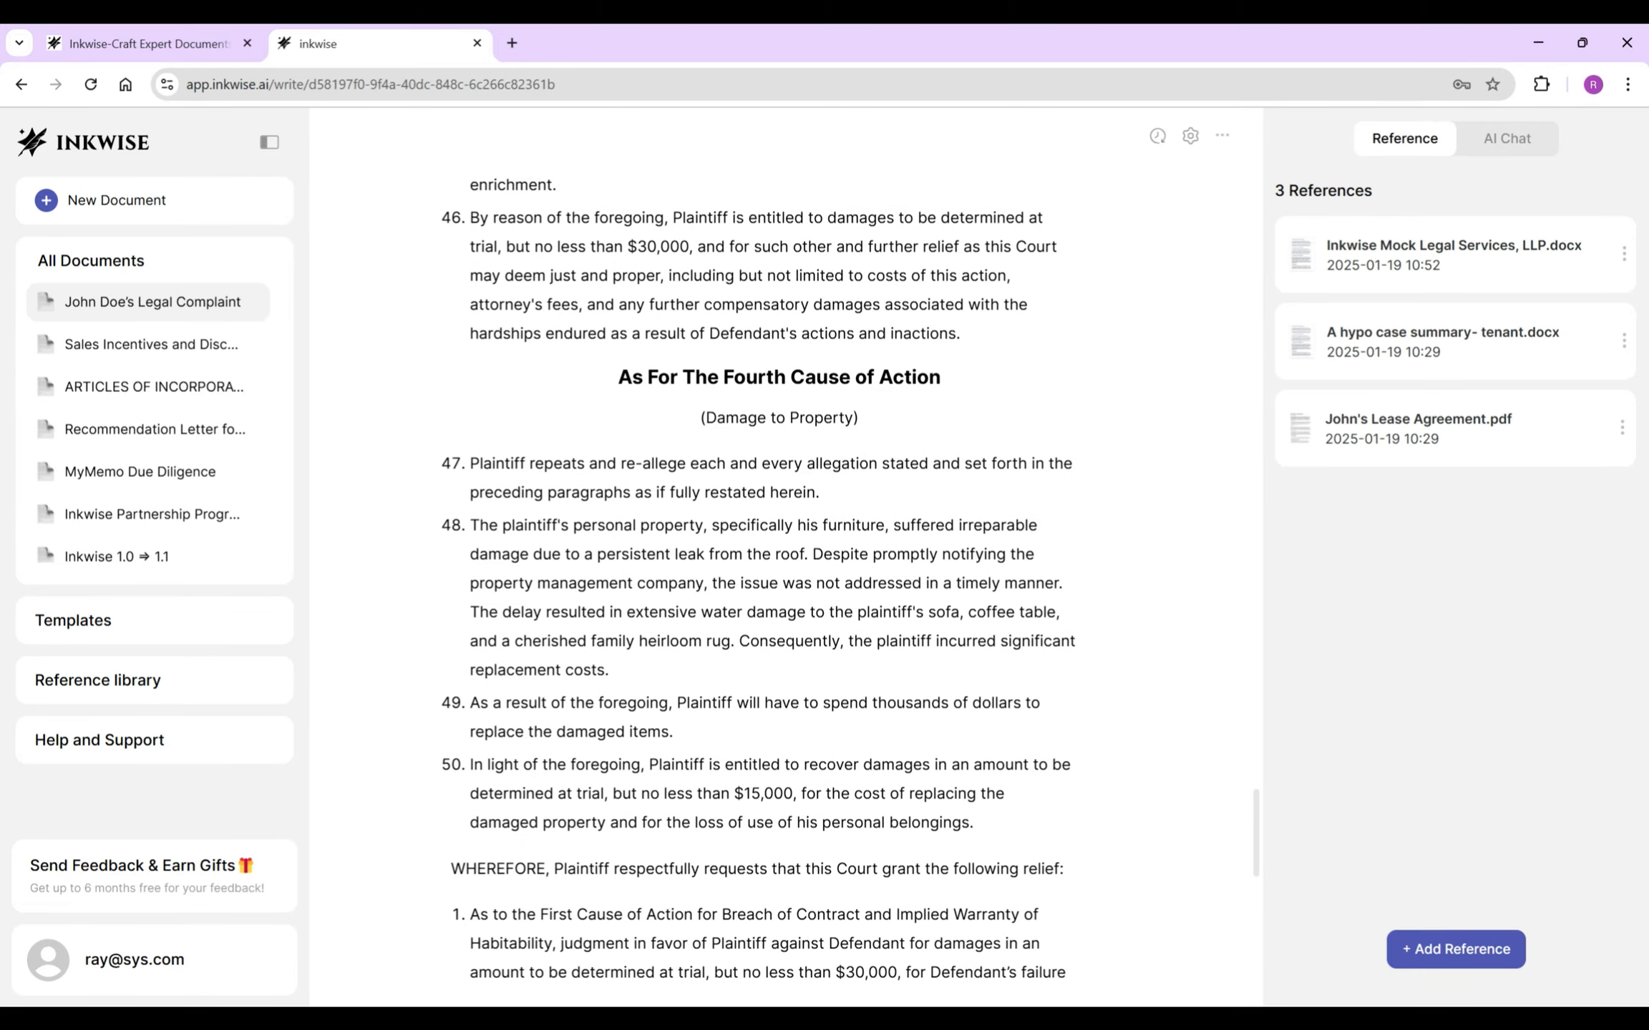
pyautogui.scroll(-4, 759, 572)
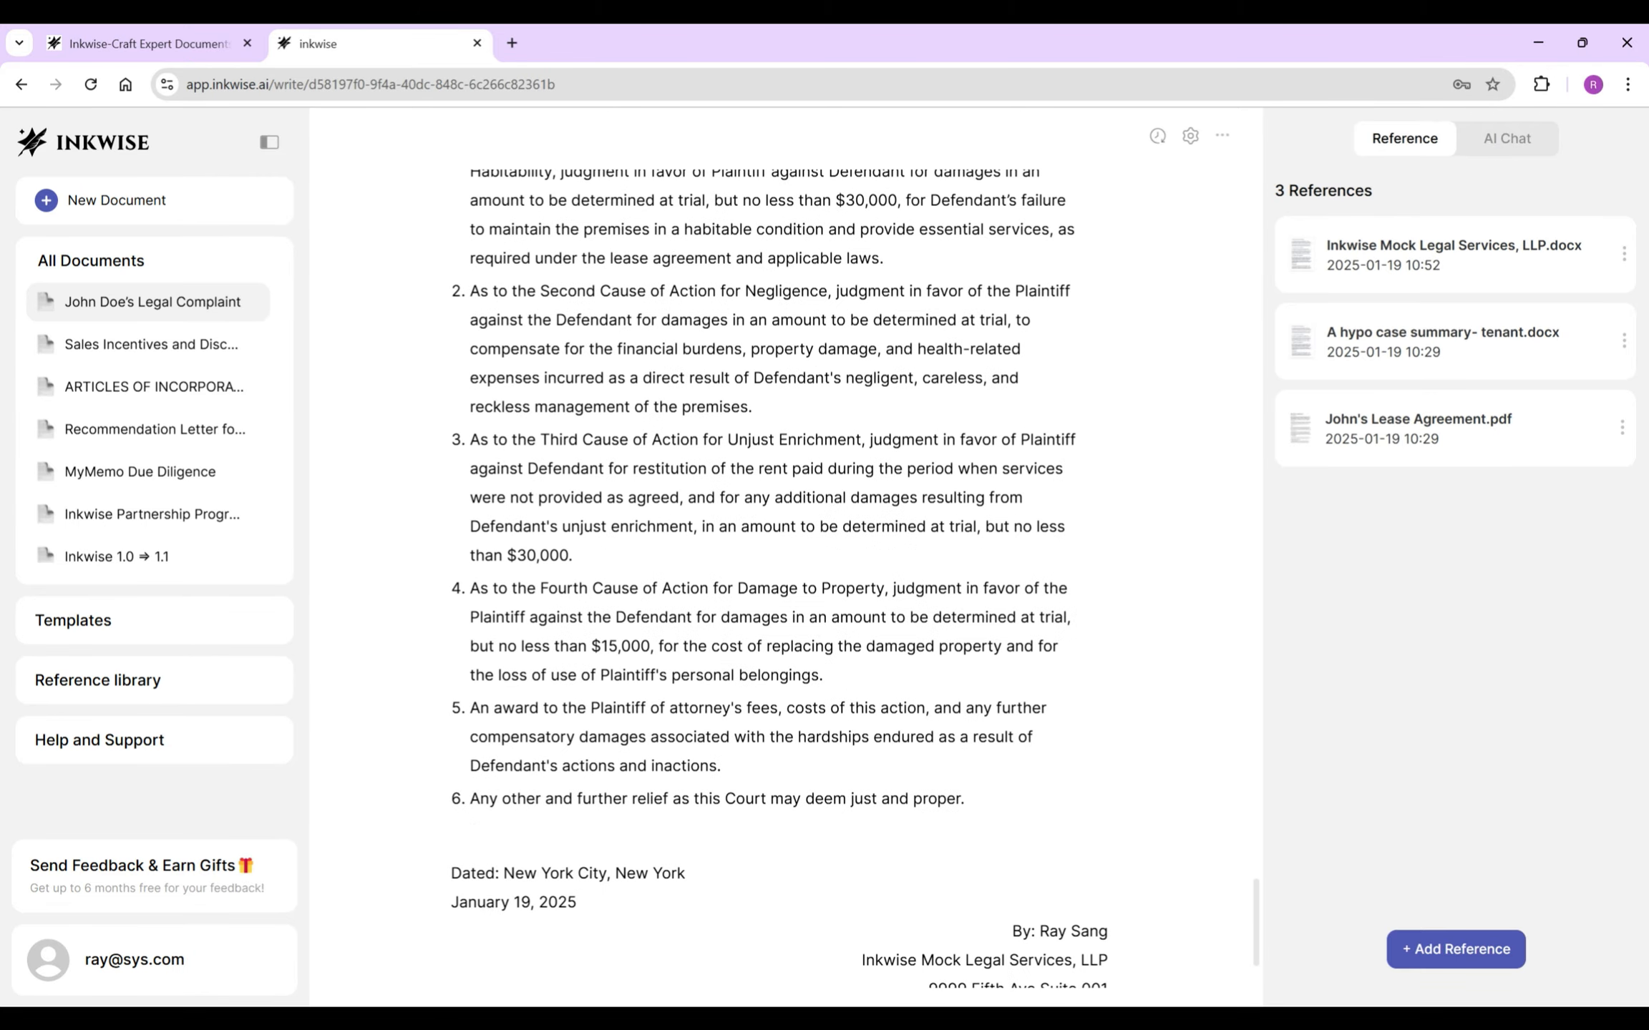
pyautogui.scroll(15, 759, 572)
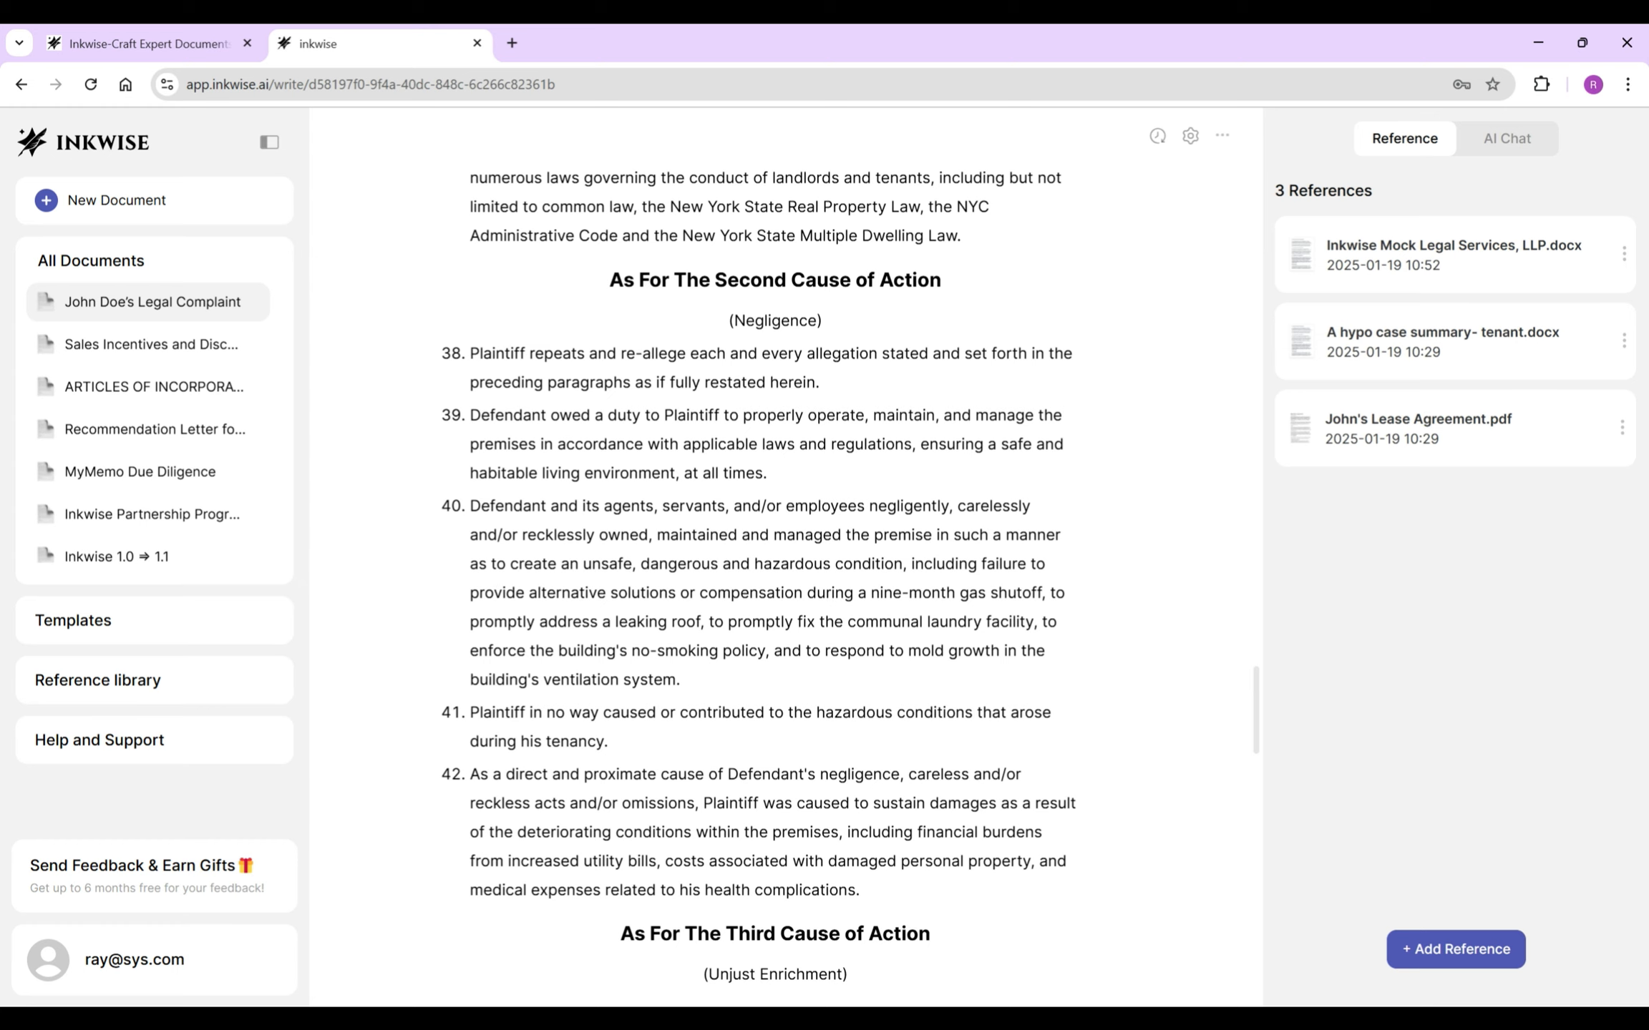
pyautogui.scroll(5, 758, 573)
pyautogui.scroll(-5, 759, 573)
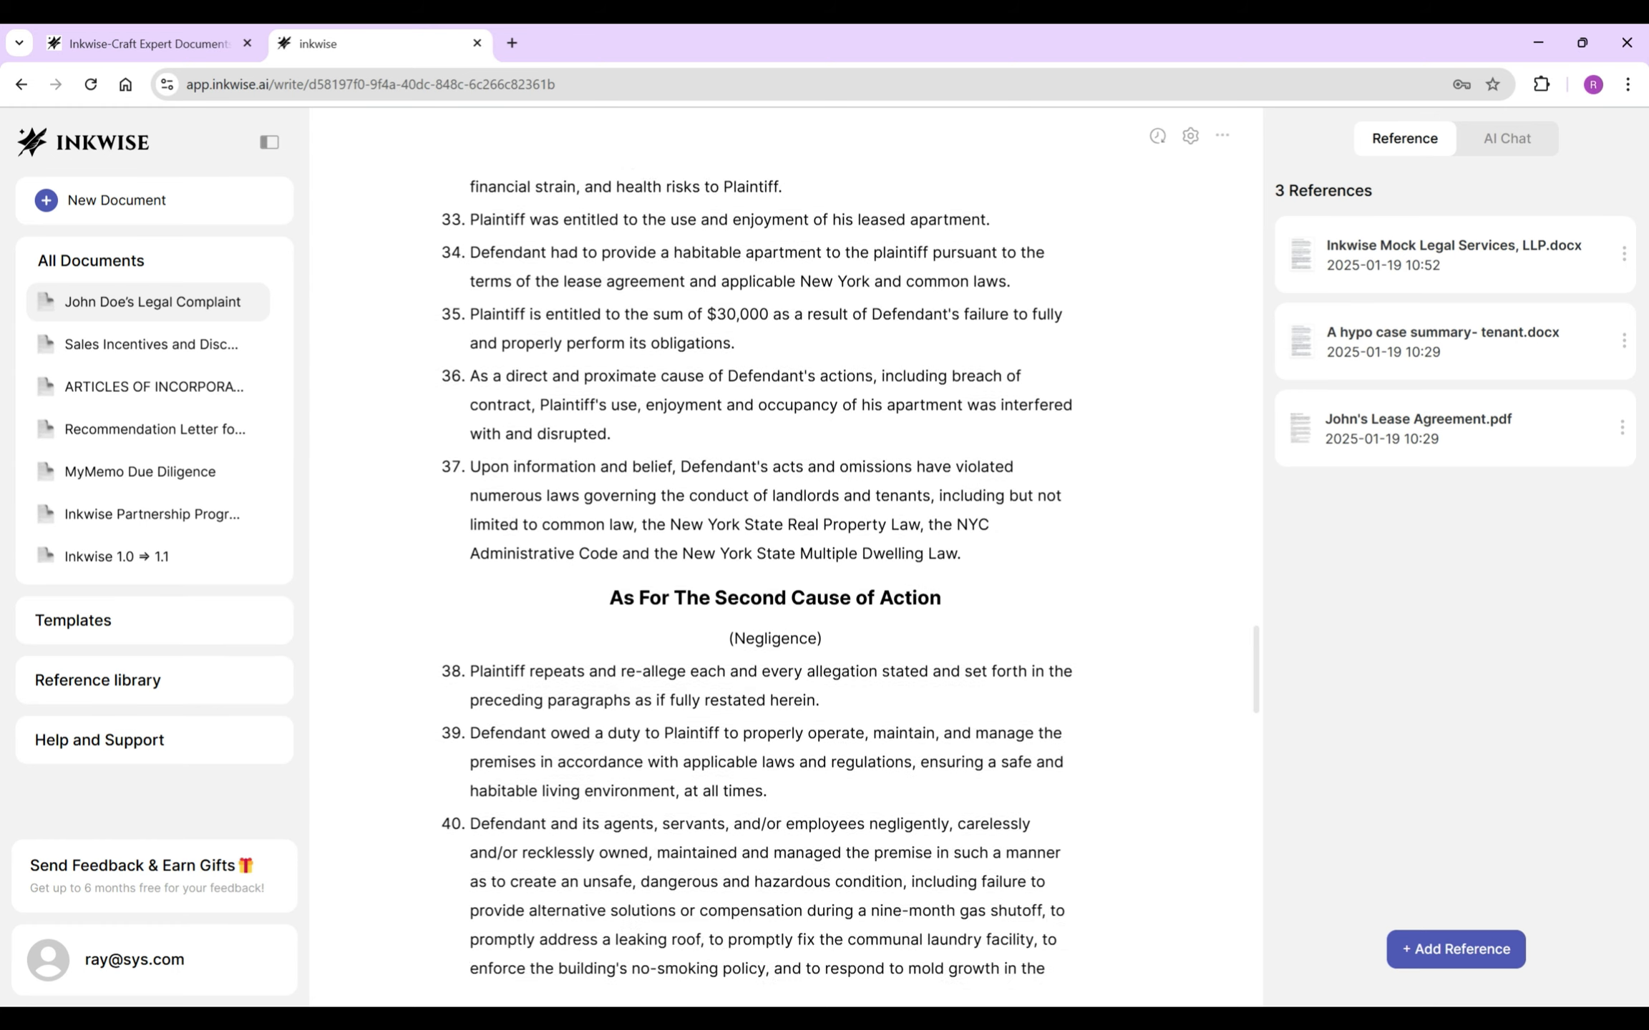
pyautogui.scroll(4, 758, 573)
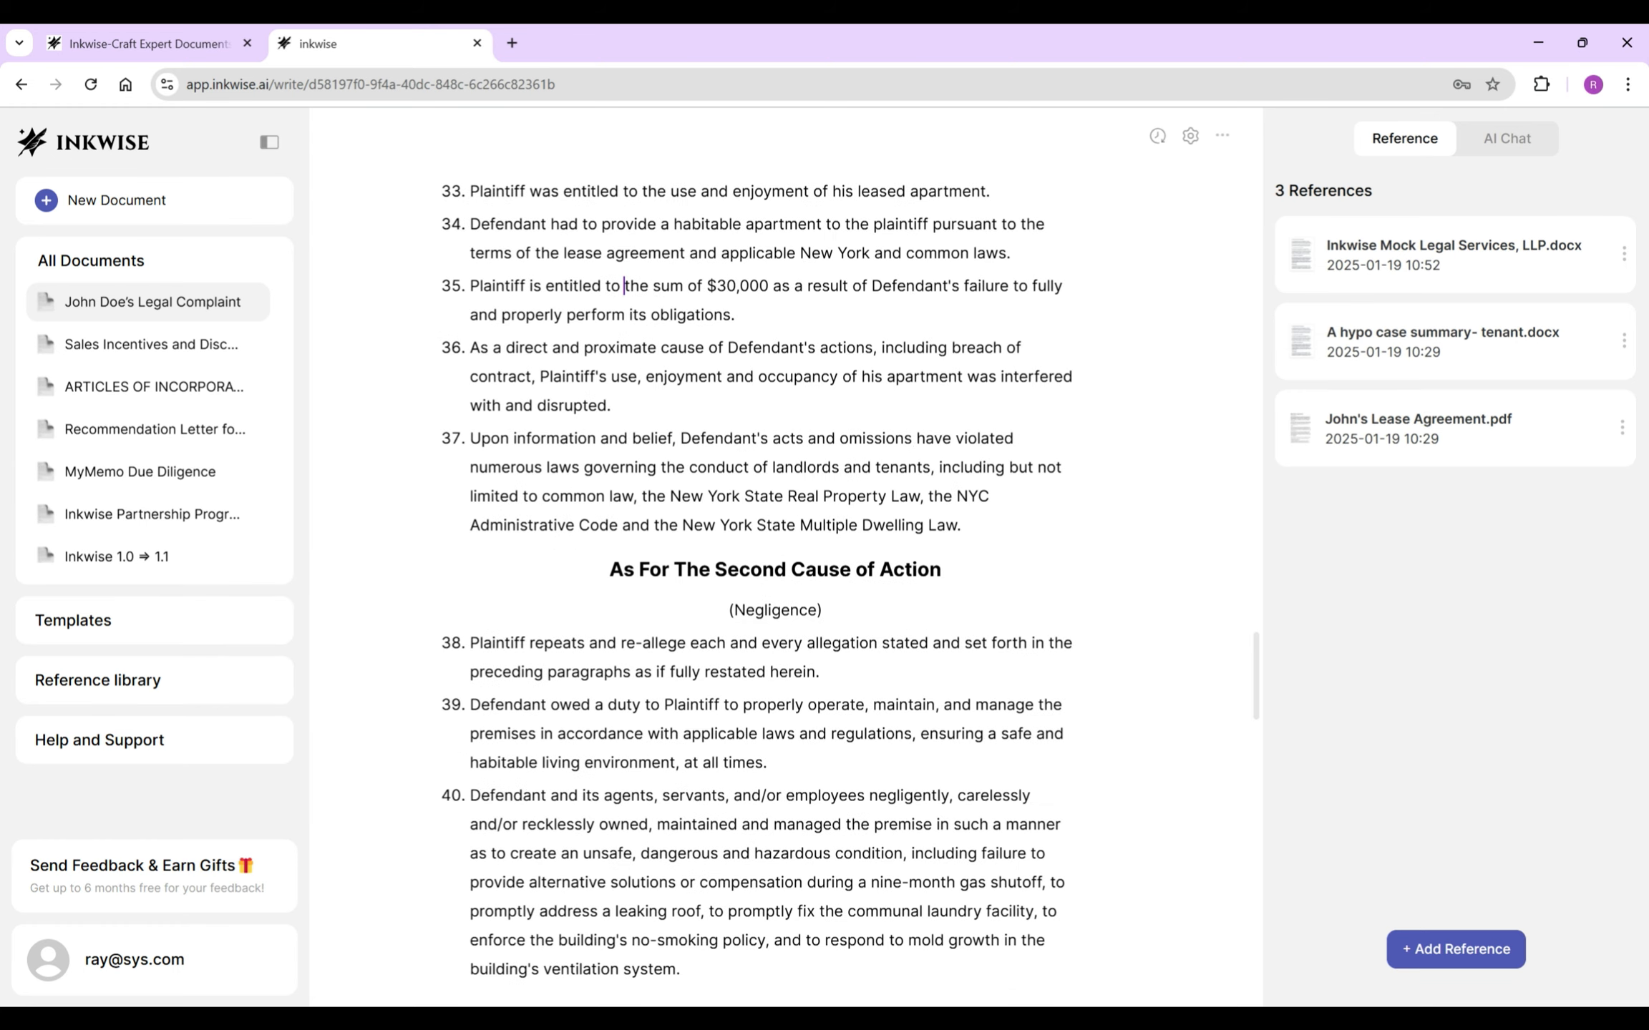
pyautogui.scroll(-6, 785, 572)
pyautogui.click(858, 600)
pyautogui.scroll(1, 785, 573)
pyautogui.write('fi')
# - Copy the $30,000 damages clause from relief item 1 into the Negligence relief item 2
pyautogui.scroll(-15, 773, 572)
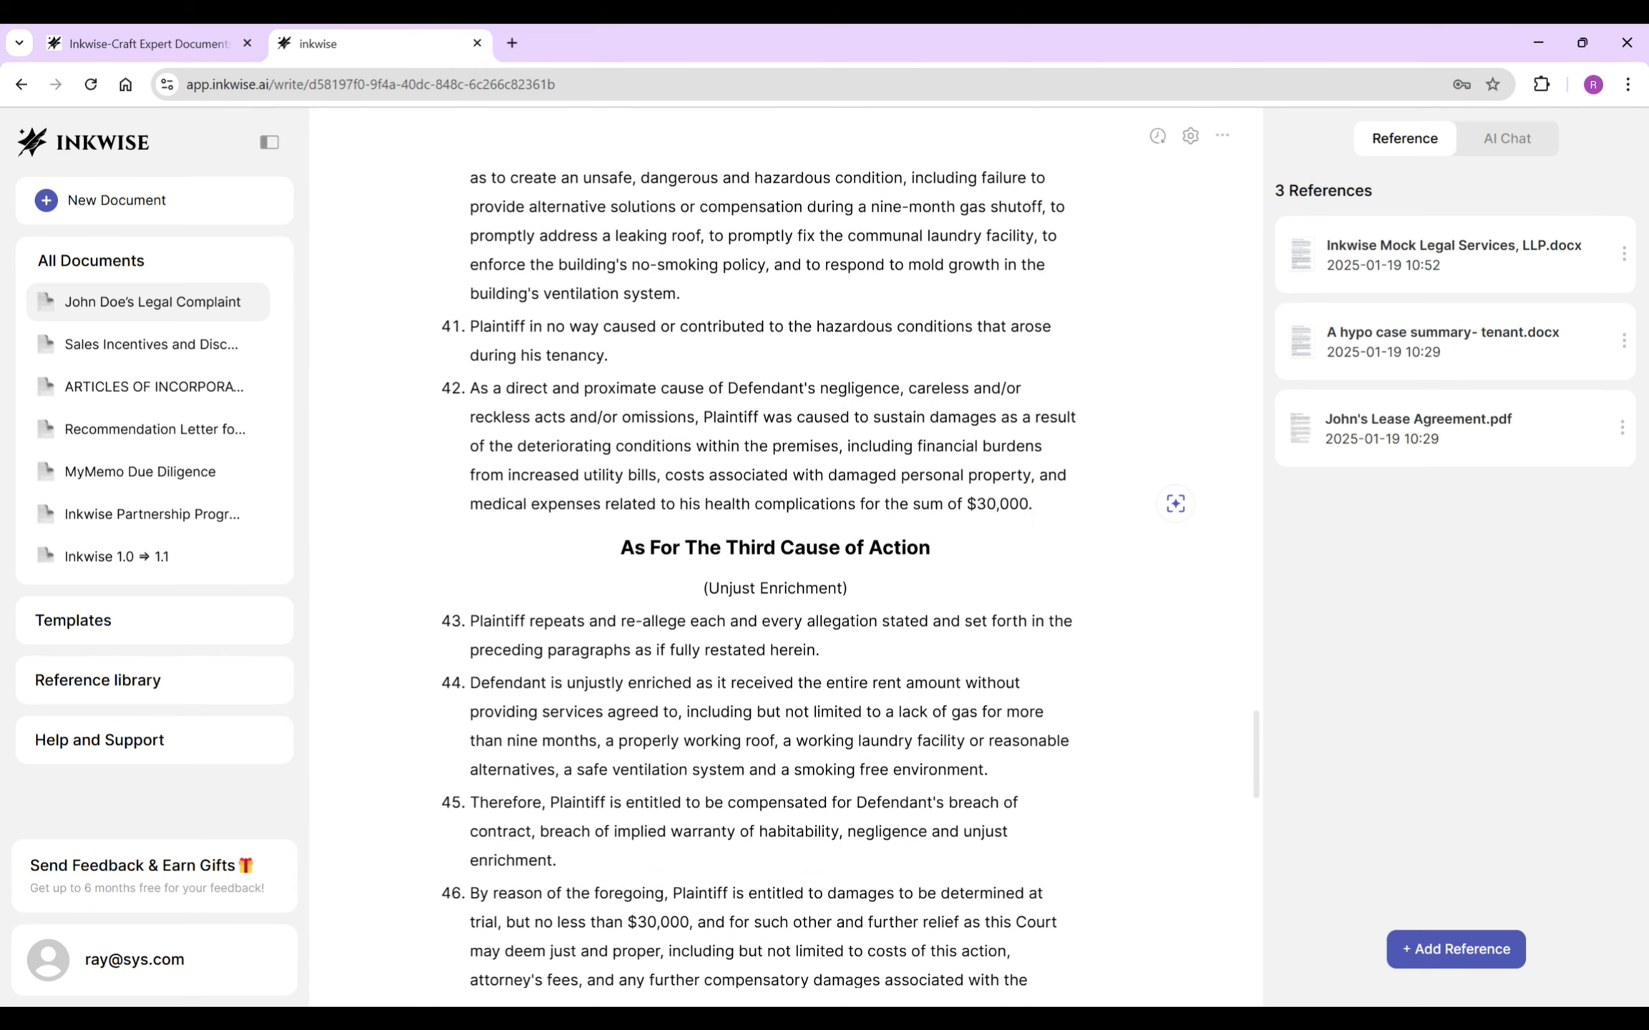
pyautogui.scroll(1, 772, 573)
pyautogui.moveTo(828, 310); pyautogui.dragTo(898, 340)
pyautogui.hotkey('ctrl', 'c')
pyautogui.click(752, 545)
pyautogui.press('BackSpace')
pyautogui.hotkey('ctrl', 'v')
pyautogui.moveTo(644, 577); pyautogui.dragTo(470, 577)
pyautogui.press('BackSpace')
pyautogui.press('BackSpace')
pyautogui.click(470, 605)
pyautogui.press('BackSpace')
pyautogui.press('Delete')
# - Bring up the version history panel to save a new version
pyautogui.click(470, 430)
pyautogui.scroll(-3, 773, 572)
pyautogui.scroll(4, 773, 573)
pyautogui.click(1156, 135)
# - Save a new version named 'Draft 2'
pyautogui.click(1455, 398)
pyautogui.write('Draft 2')
pyautogui.click(1318, 442)
# - Compare Draft 2 against Draft Version 1 in the version history, then close the comparison
pyautogui.click(1440, 523)
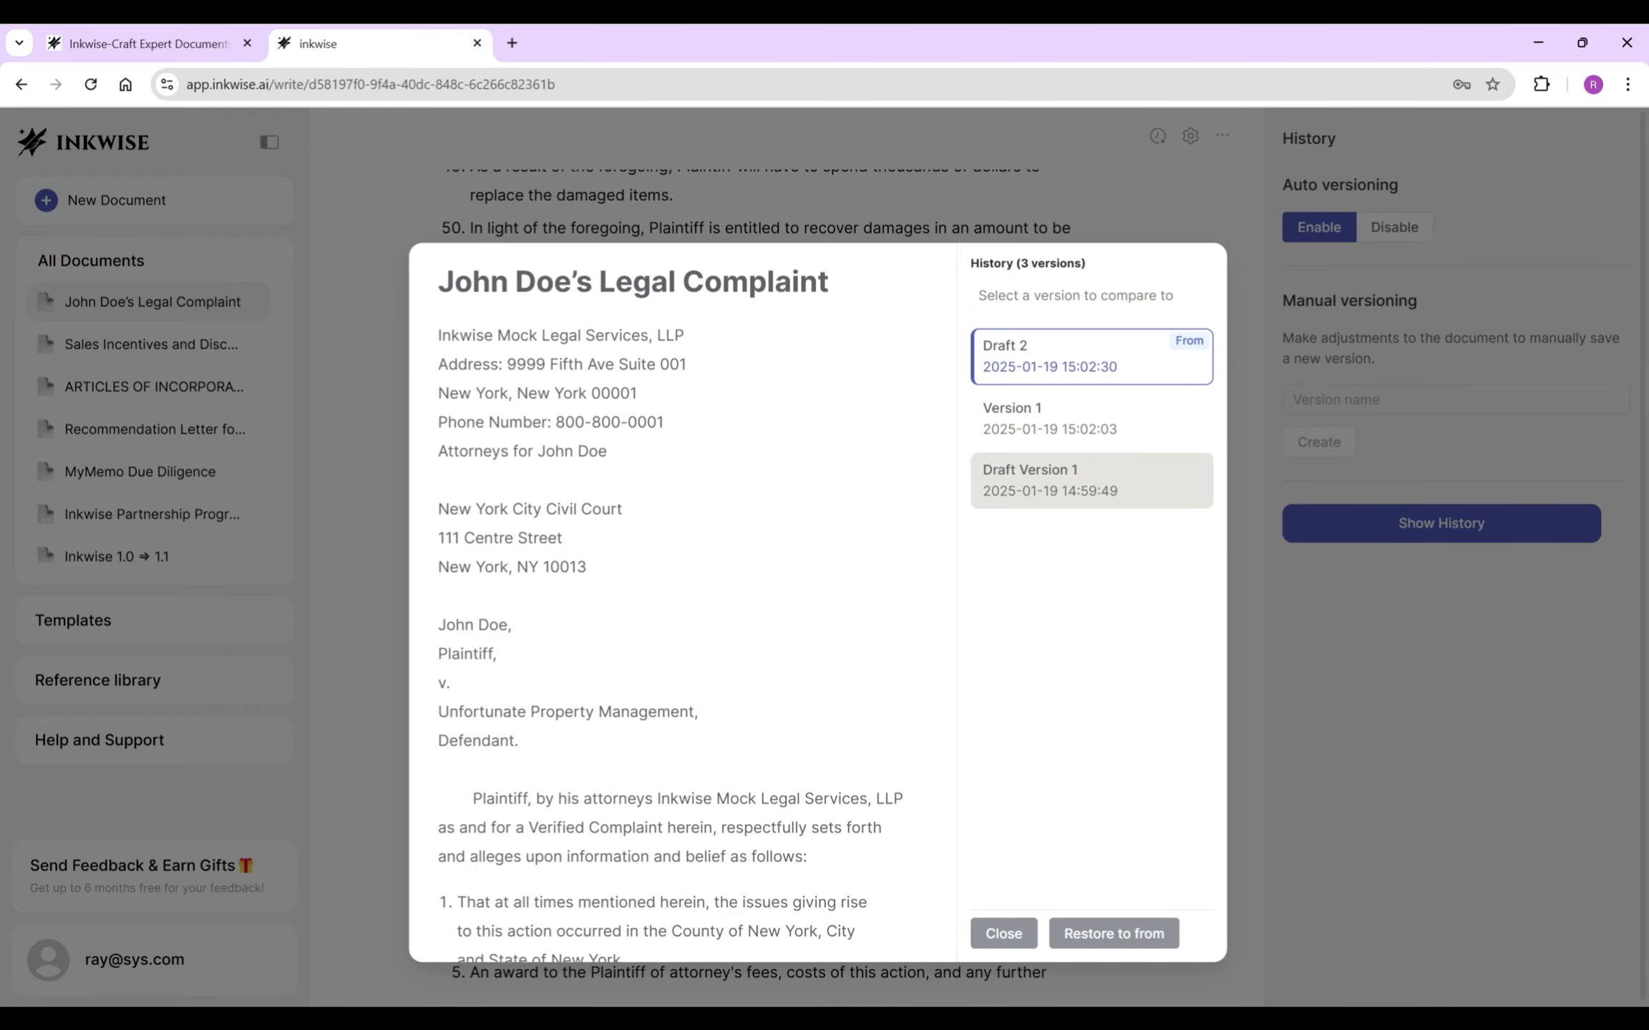
pyautogui.click(1091, 480)
pyautogui.scroll(-20, 675, 603)
pyautogui.scroll(4, 675, 603)
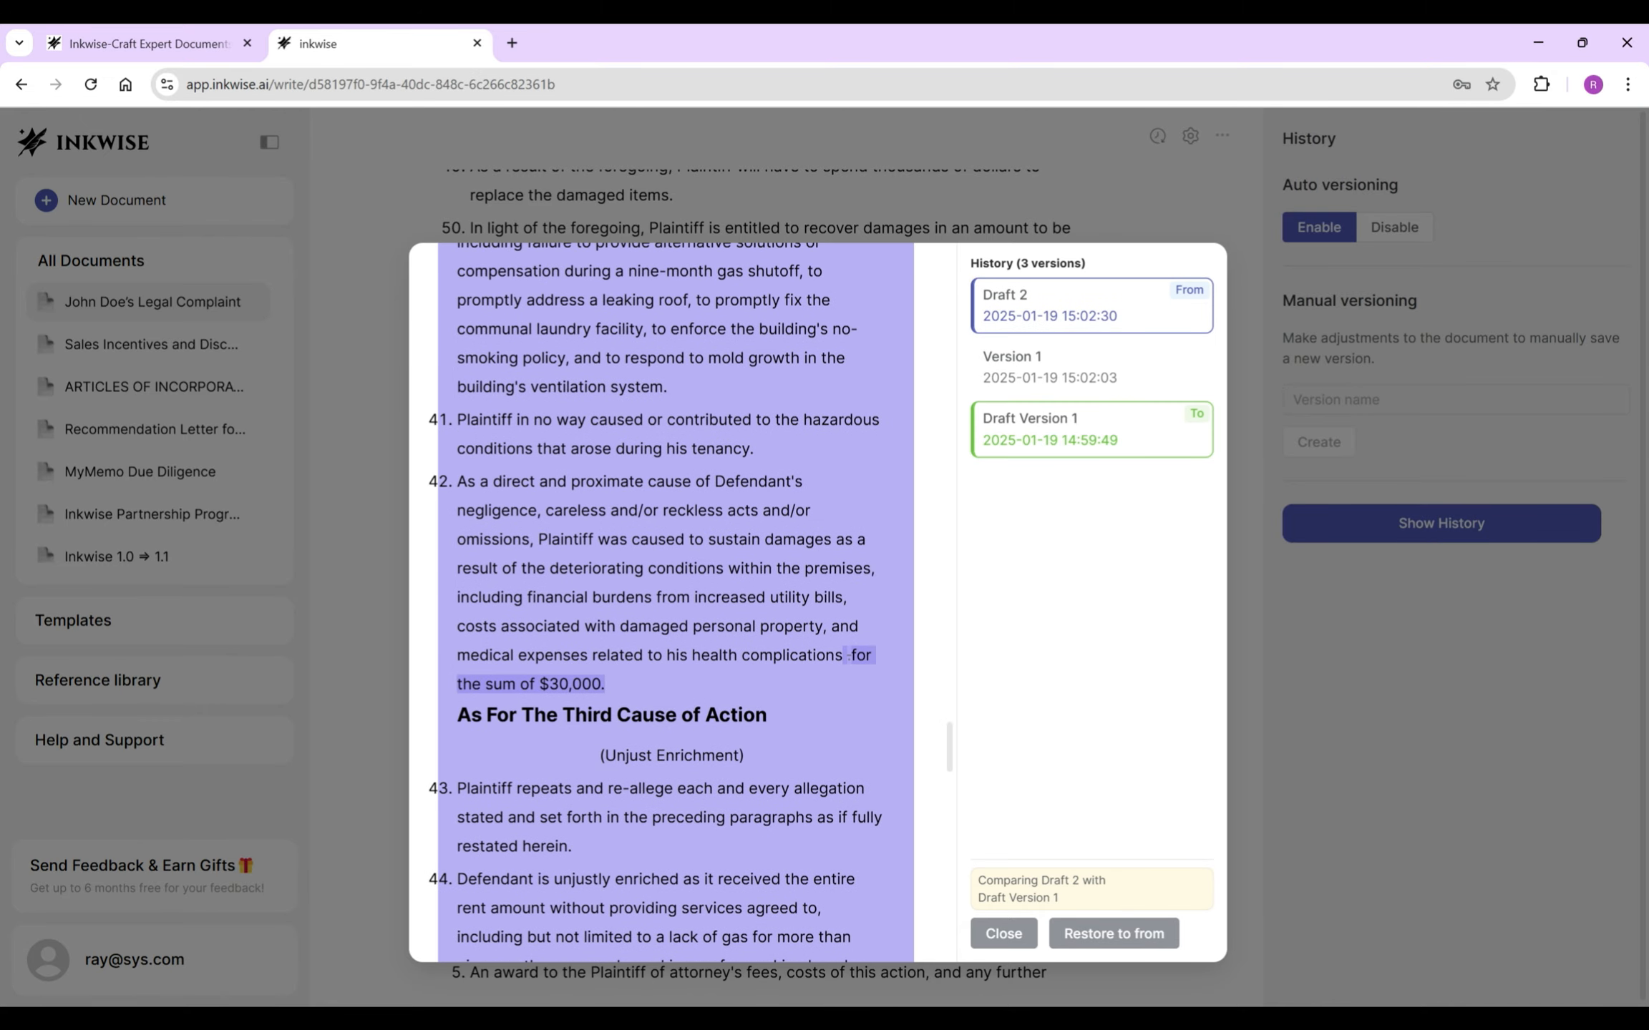
pyautogui.scroll(-10, 848, 654)
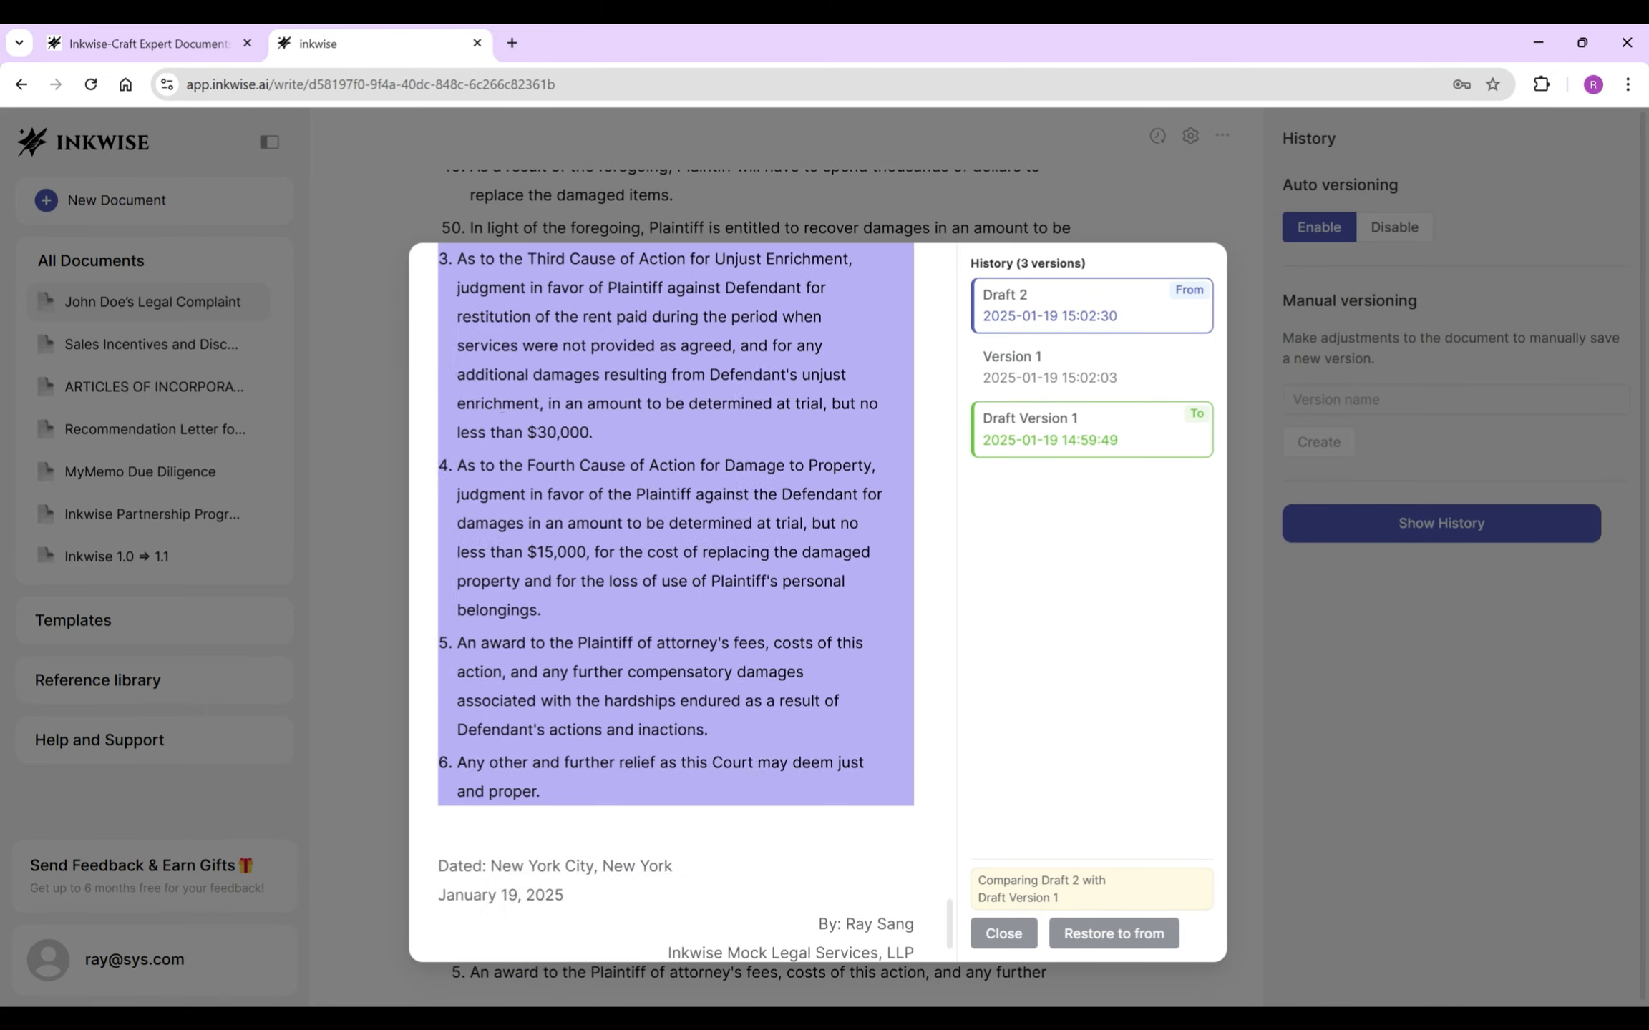
pyautogui.click(1003, 933)
pyautogui.scroll(20, 761, 573)
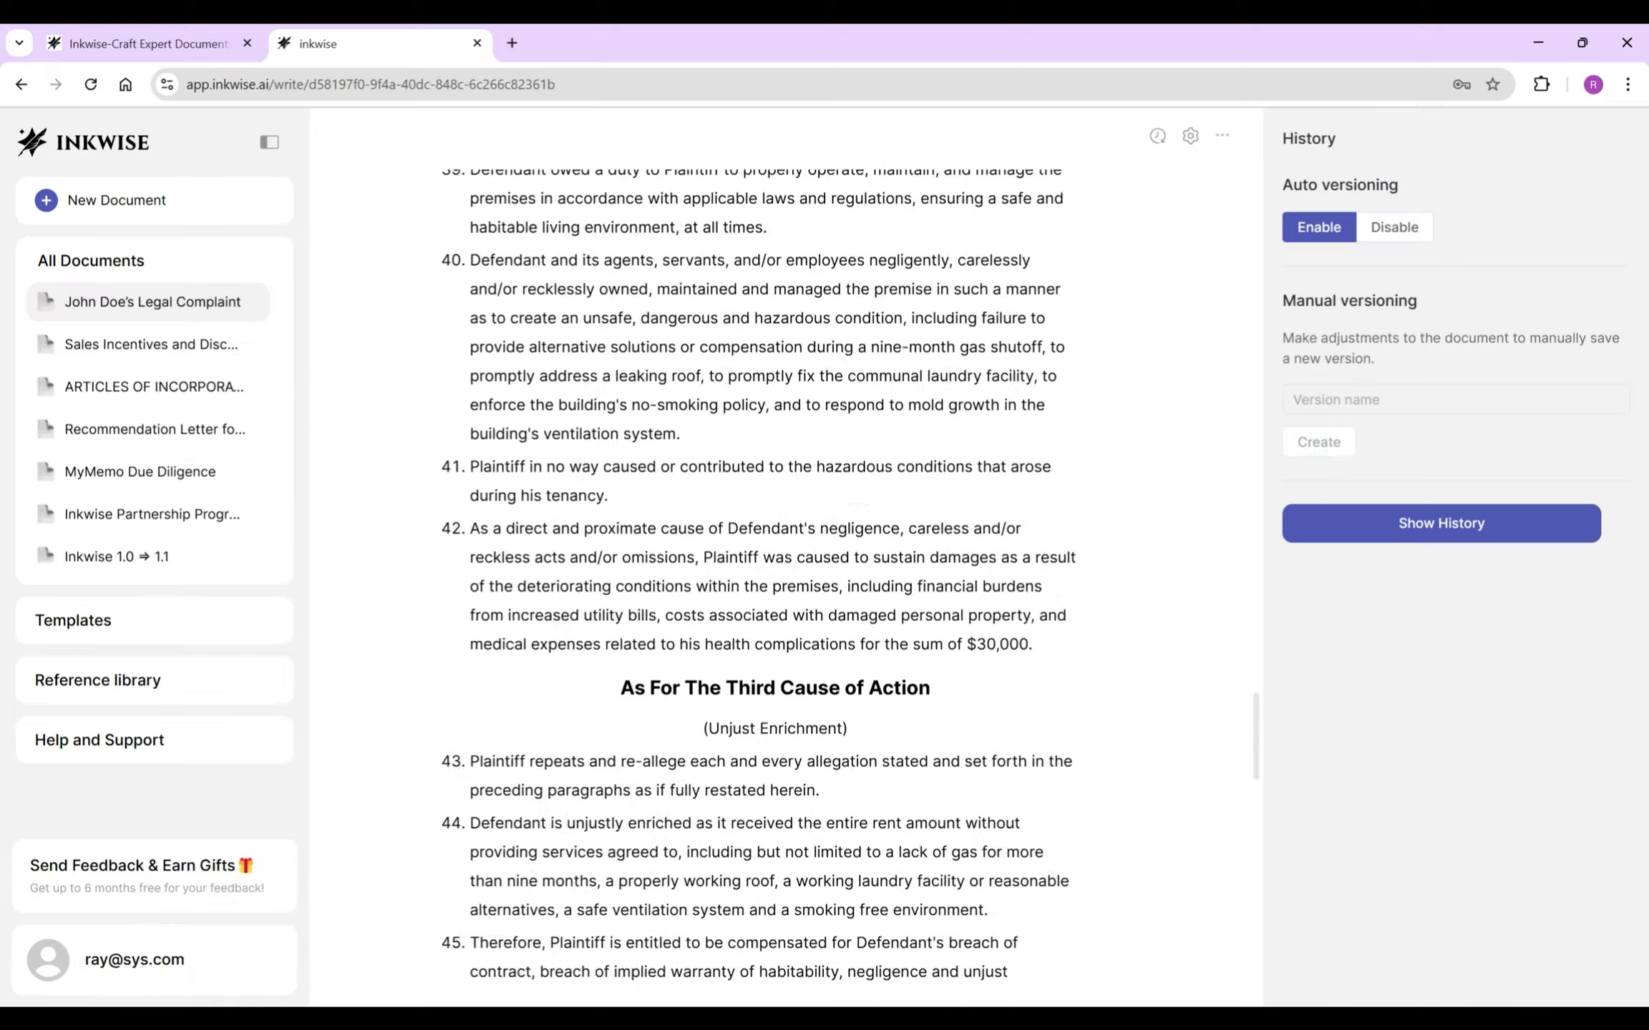
# - Export the complaint as a PDF and review the 7-page download
pyautogui.click(1222, 136)
pyautogui.click(1224, 178)
pyautogui.click(823, 402)
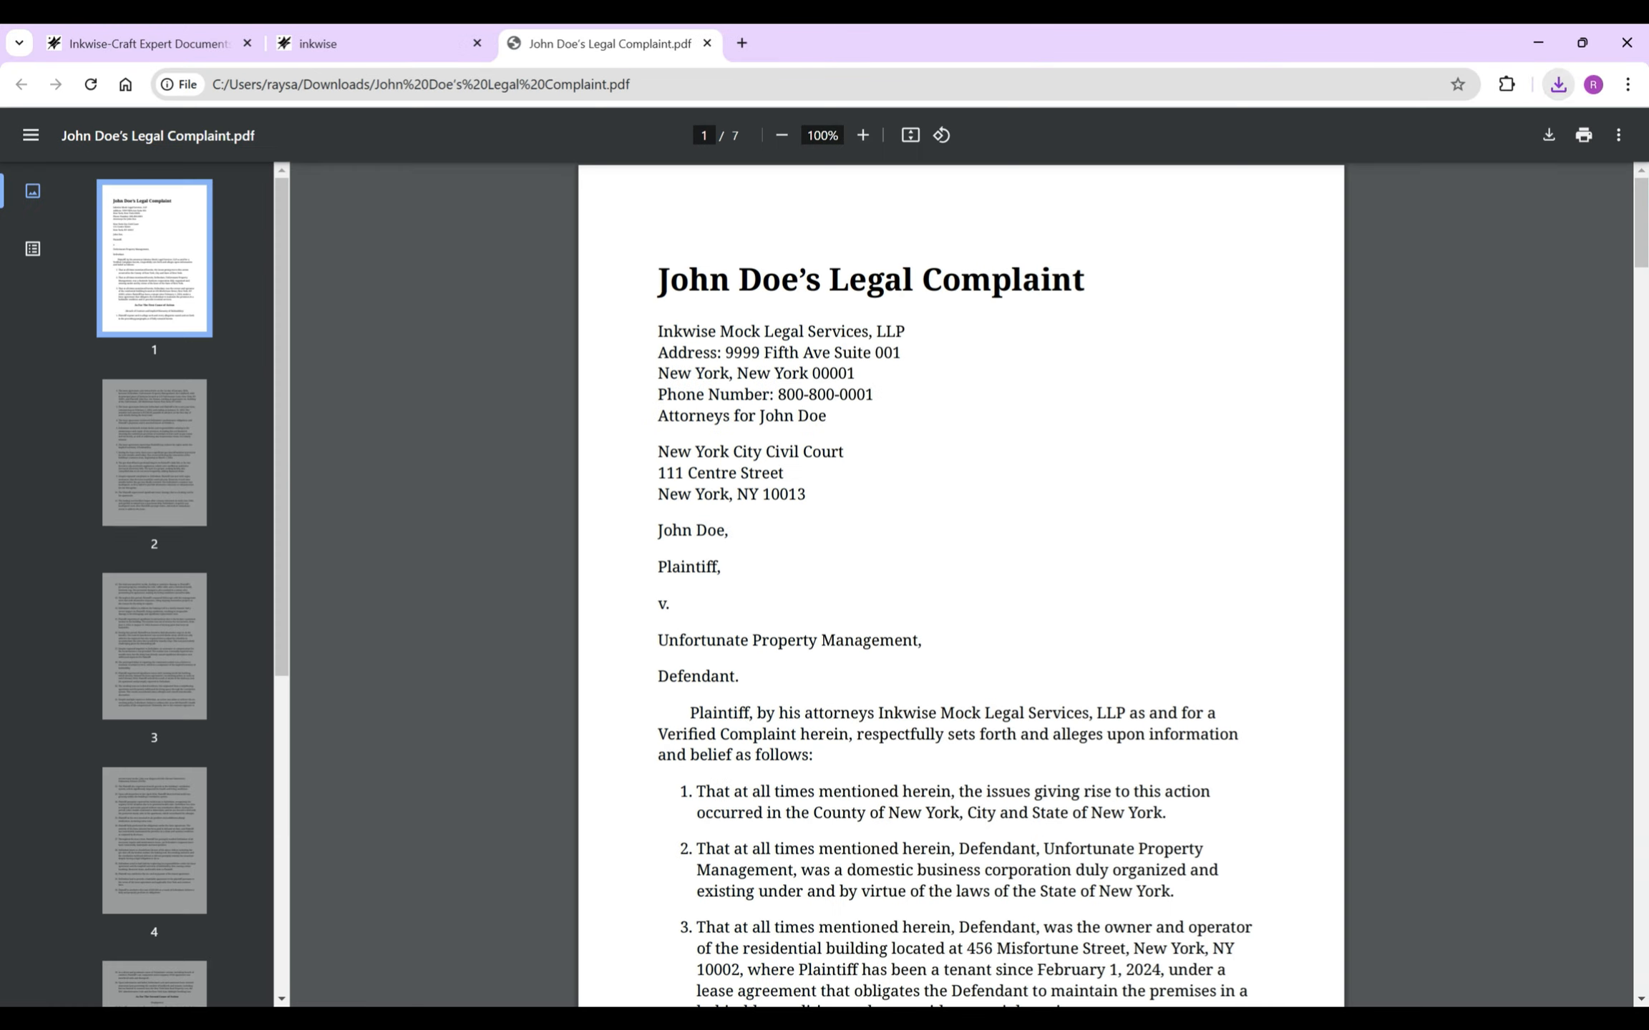
pyautogui.scroll(-20, 961, 583)
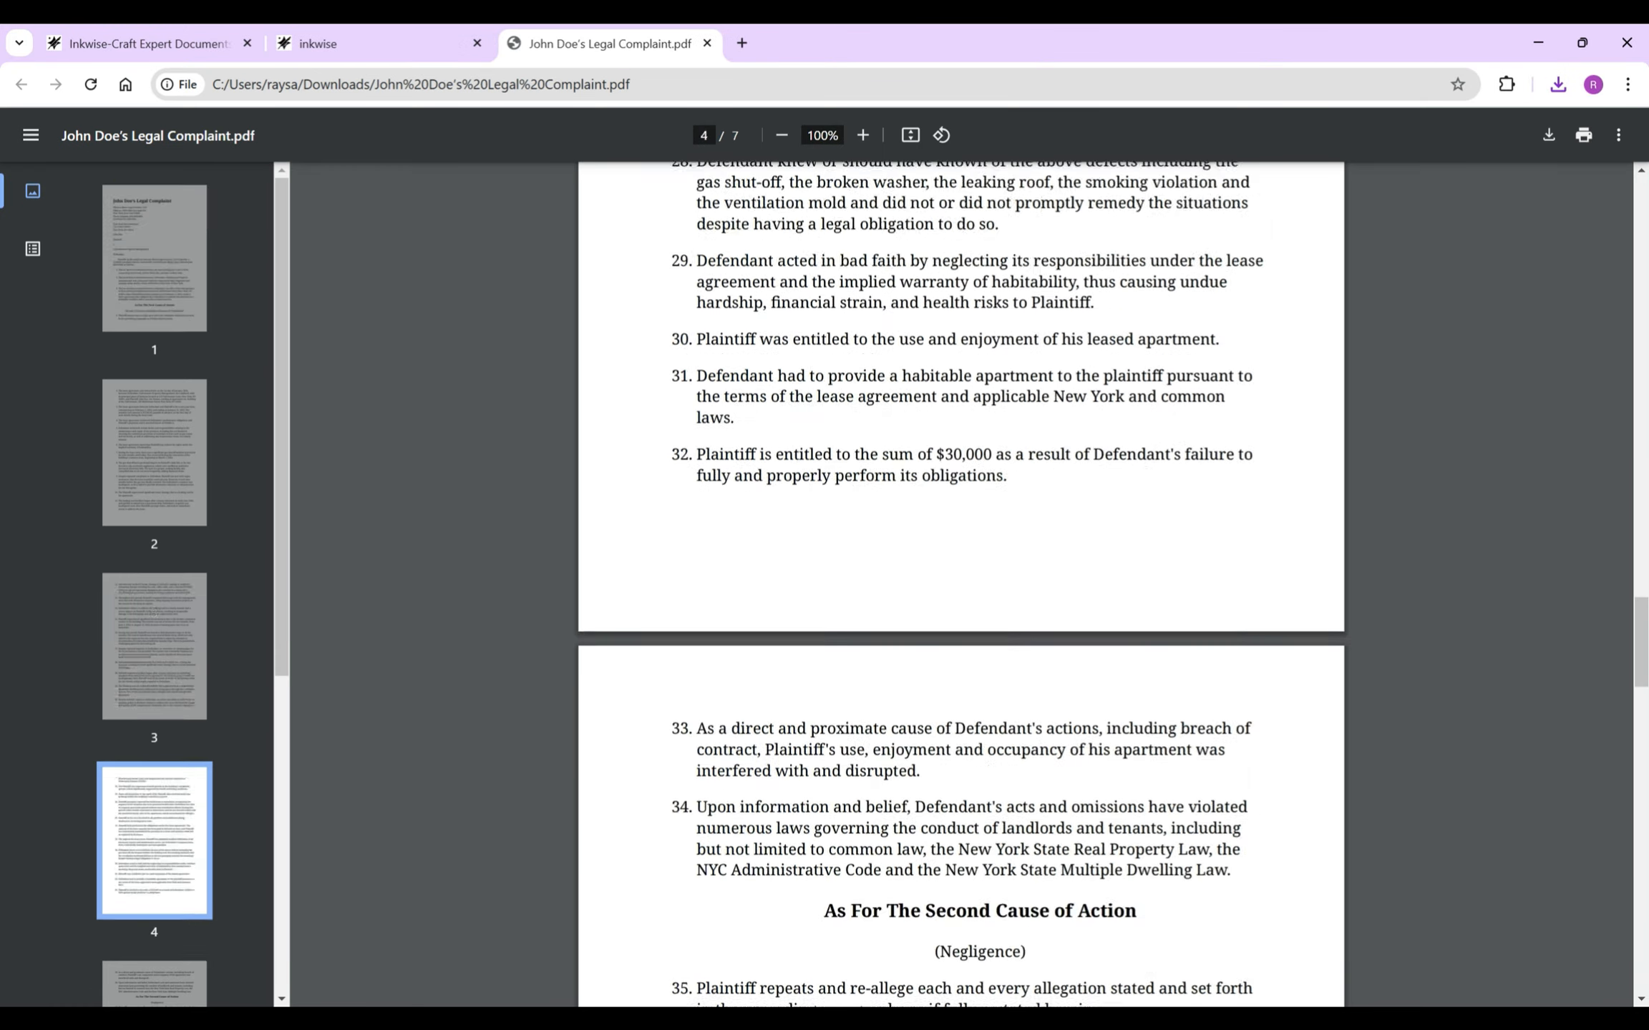